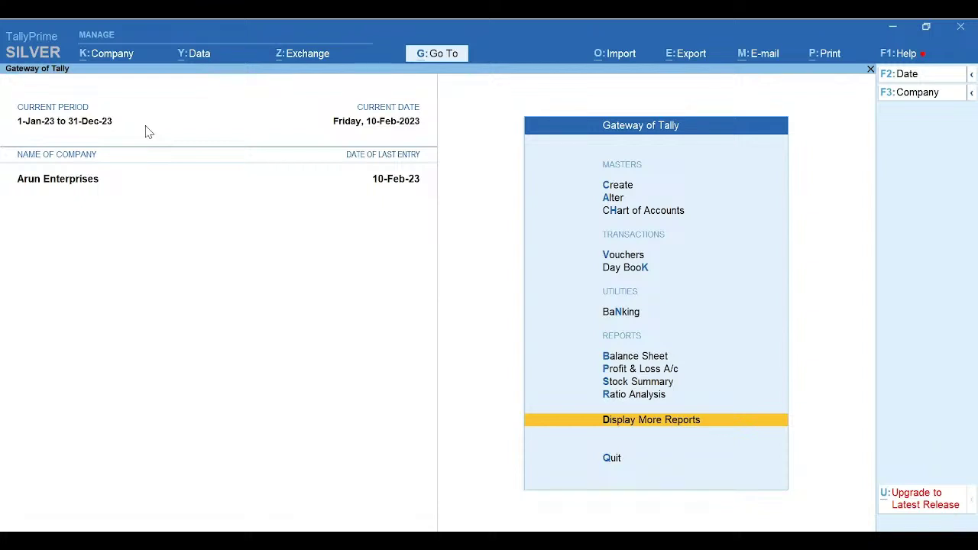
- Open the company features, keep accounts maintenance and bill-wise entry set to Yes, and save the features
left_click(107, 55)
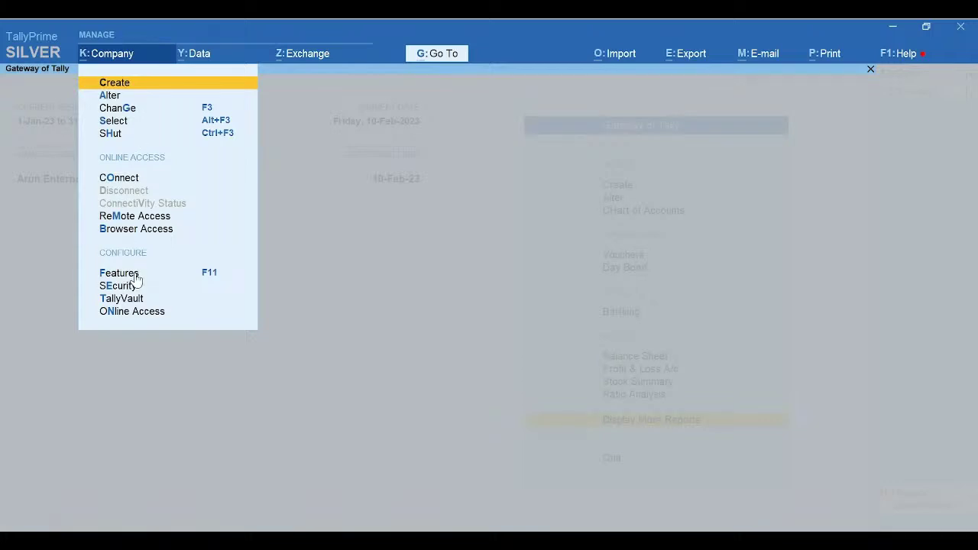
key("Down")
key("Down")
key("Down")
key("Down")
key("Down")
key("Down")
key("Down")
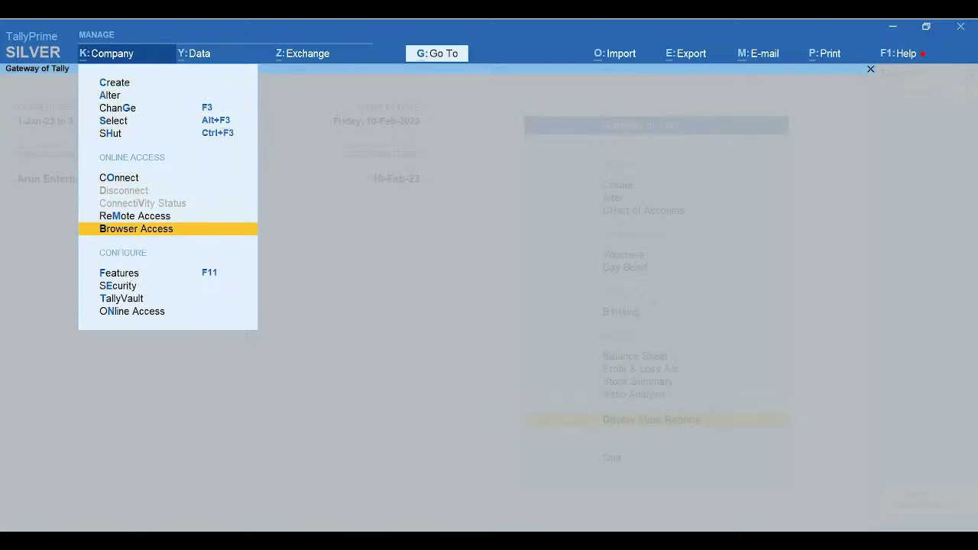
key("Down")
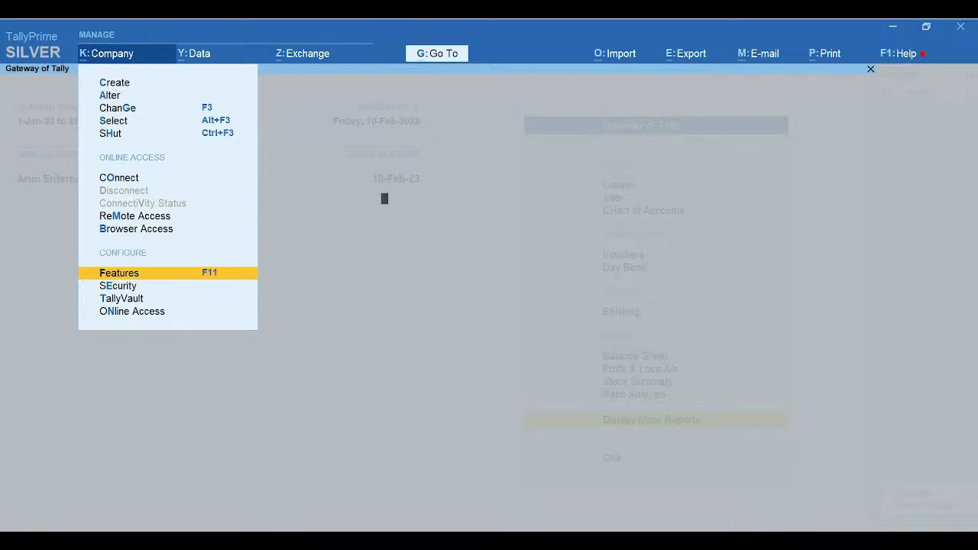
key("Return")
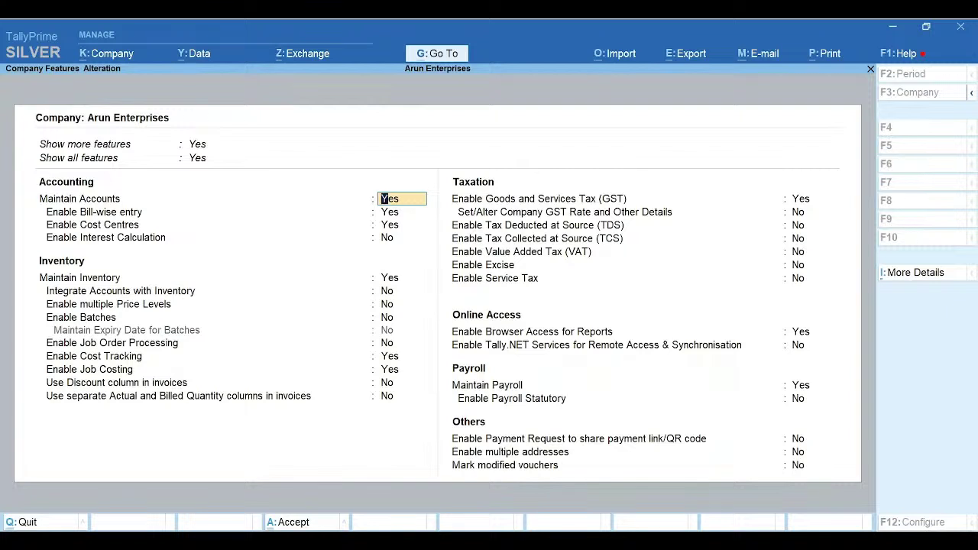
key("Return")
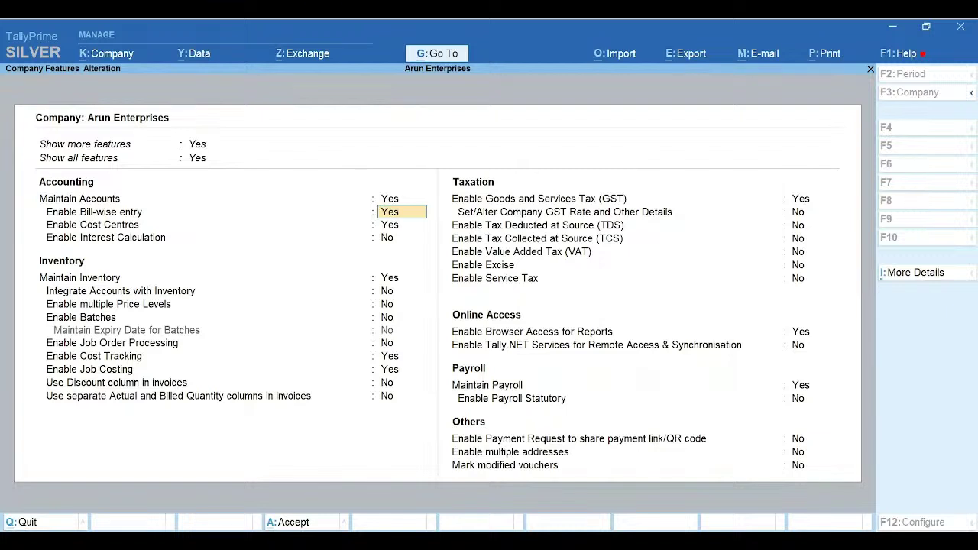
key("ctrl+a")
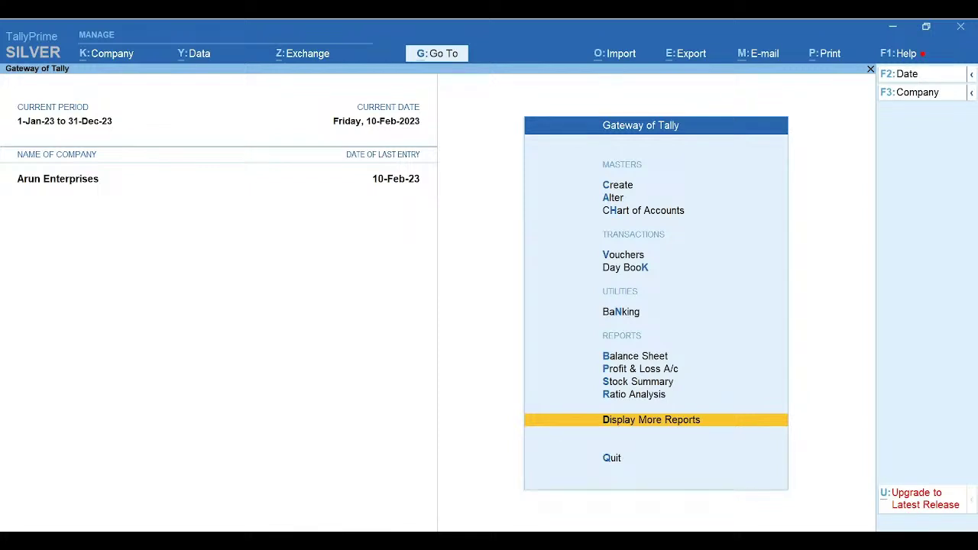
- Start a new ledger master and name it Aditi Enterprises
key("c")
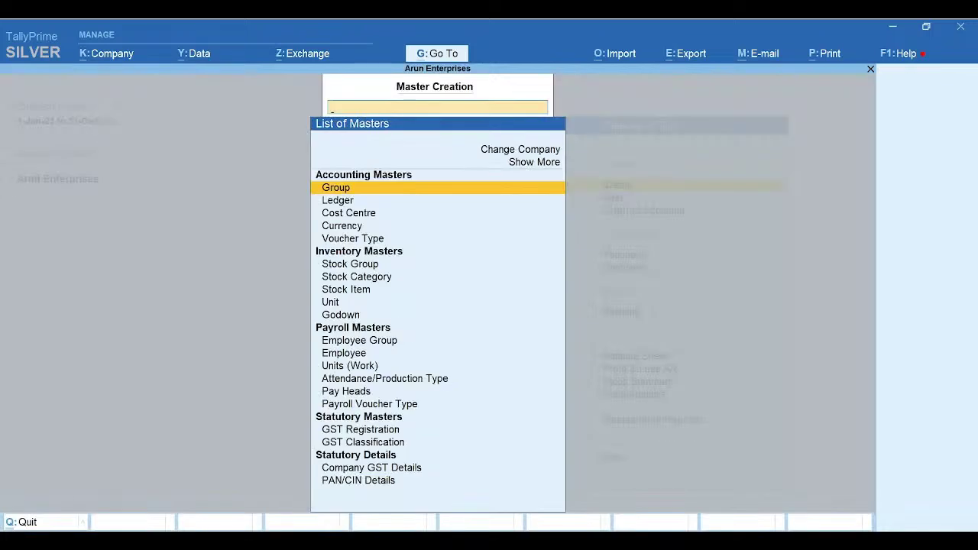
key("Down")
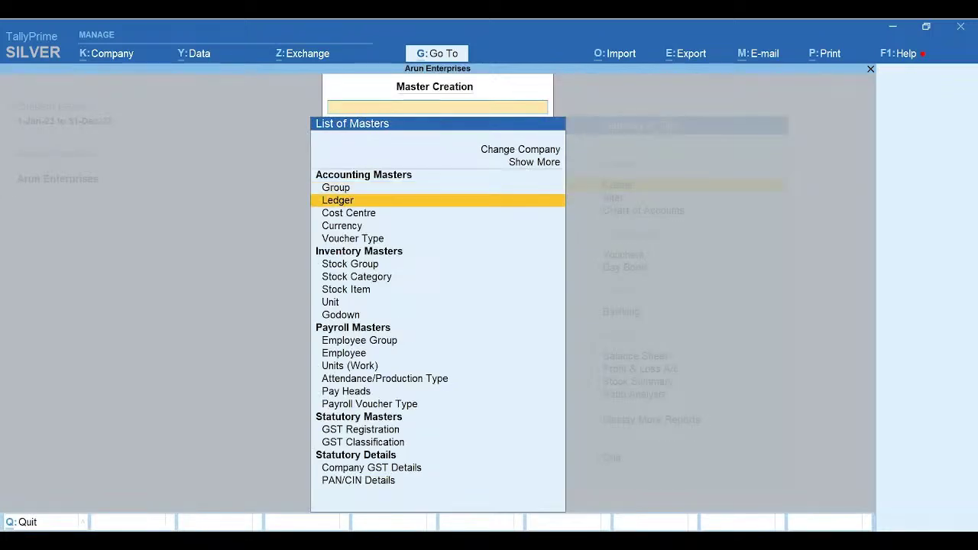
key("Return")
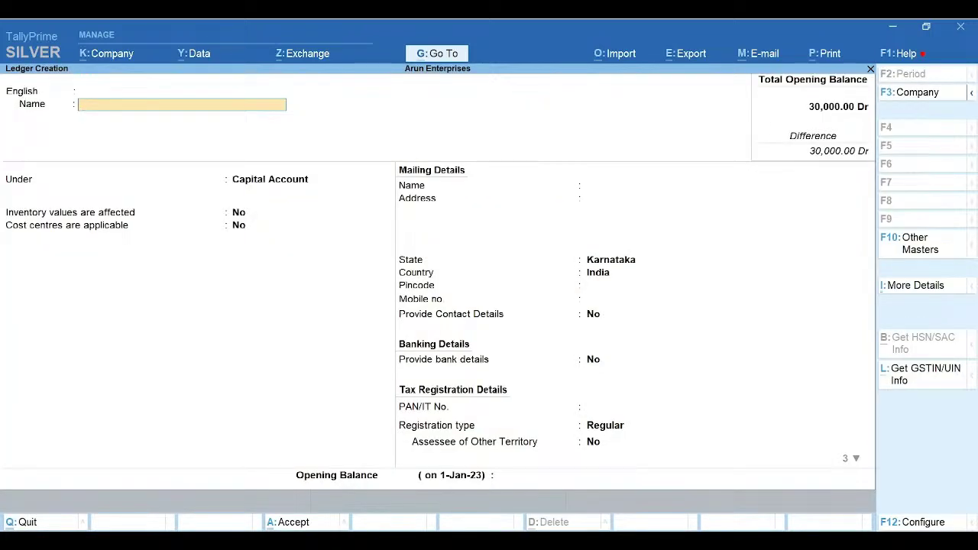
type("Aditi Enterprises")
key("Return")
key("Return")
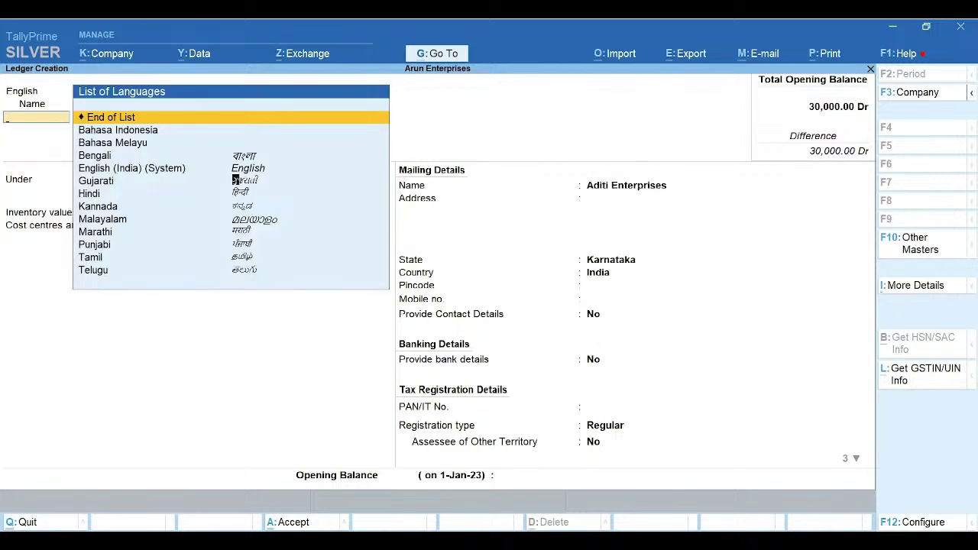
- Skip adding another language and place the ledger under the Sundry Debtors group
key("Return")
type("Sundr")
key("Down")
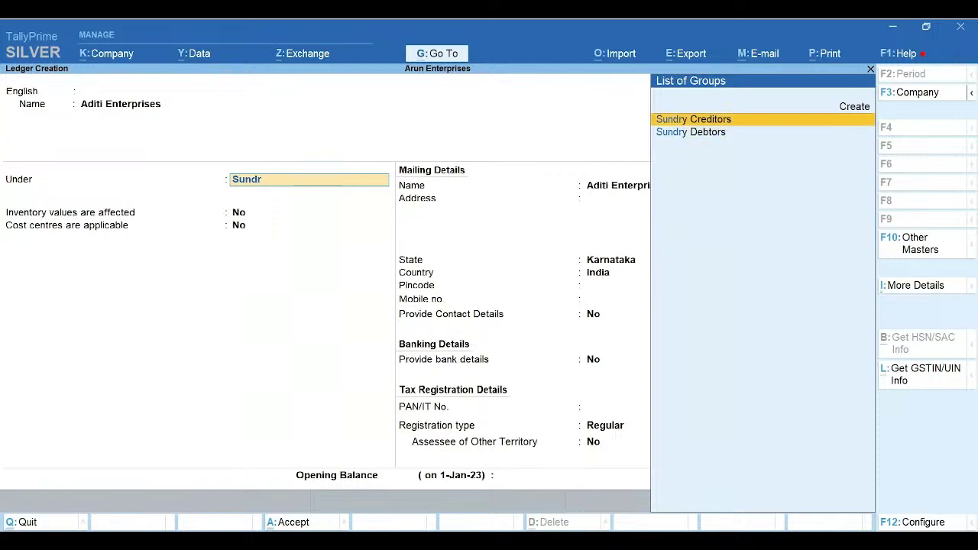
key("Down")
key("Return")
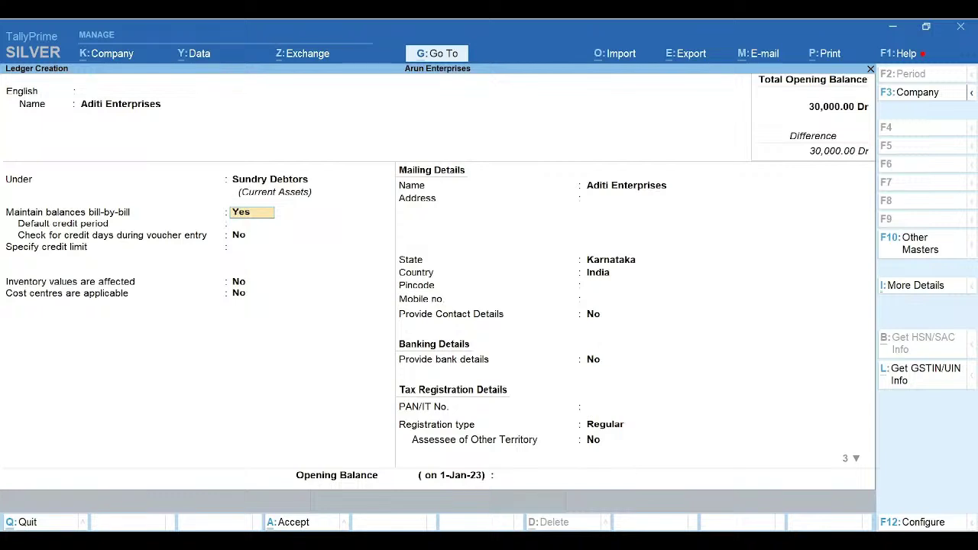
- Keep bill-by-bill balances on, set the default credit period to 5 days, and leave the credit days check at No
key("Return")
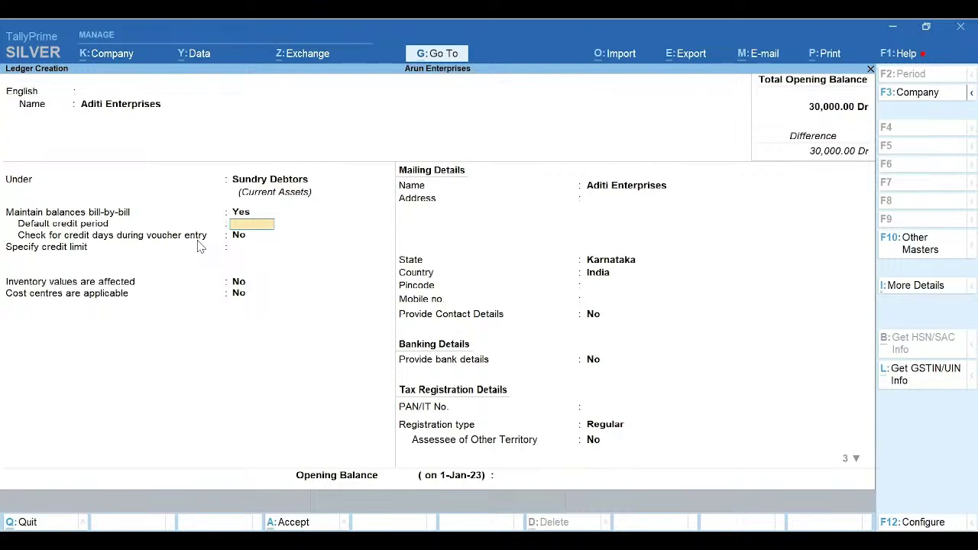
type("5")
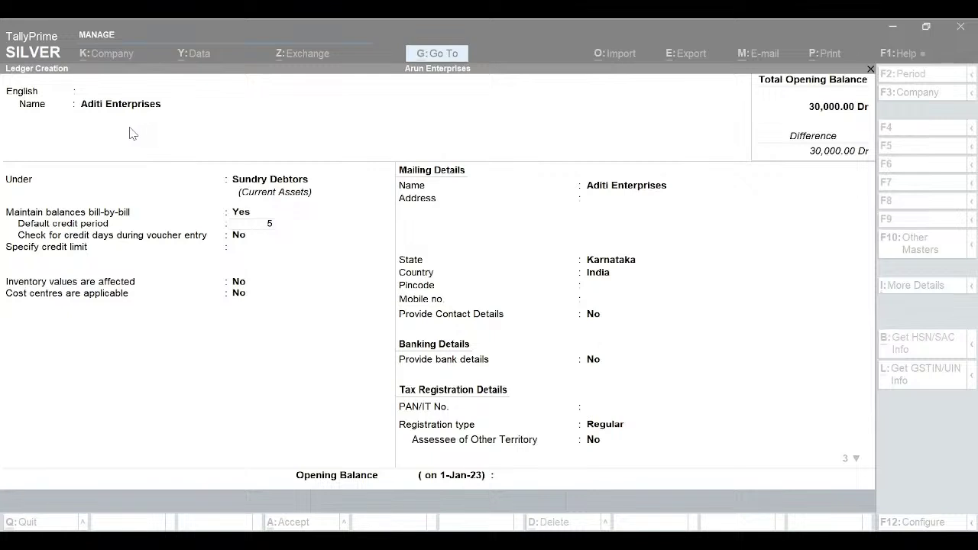
left_click(243, 223)
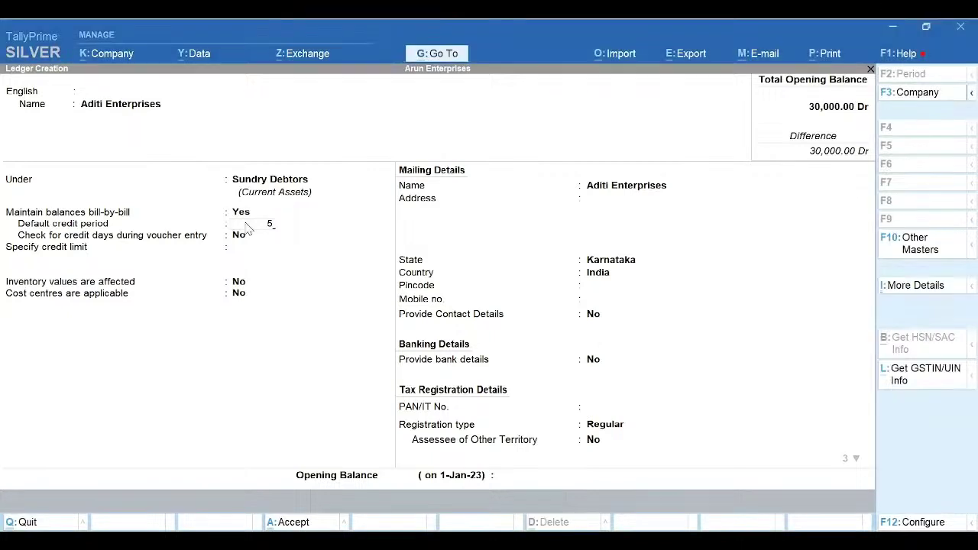
key("Return")
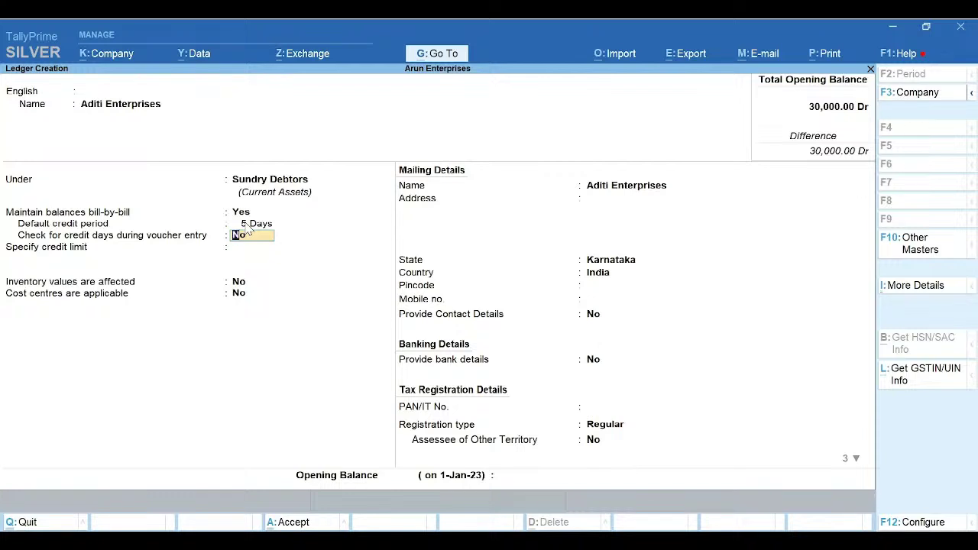
key("Return")
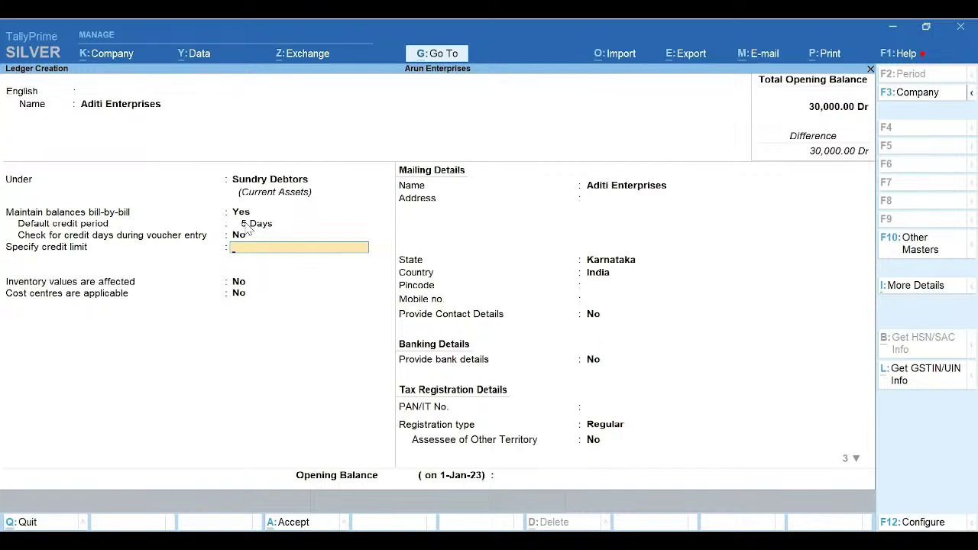
- Set the ledger's credit limit to 10,000
type("10000")
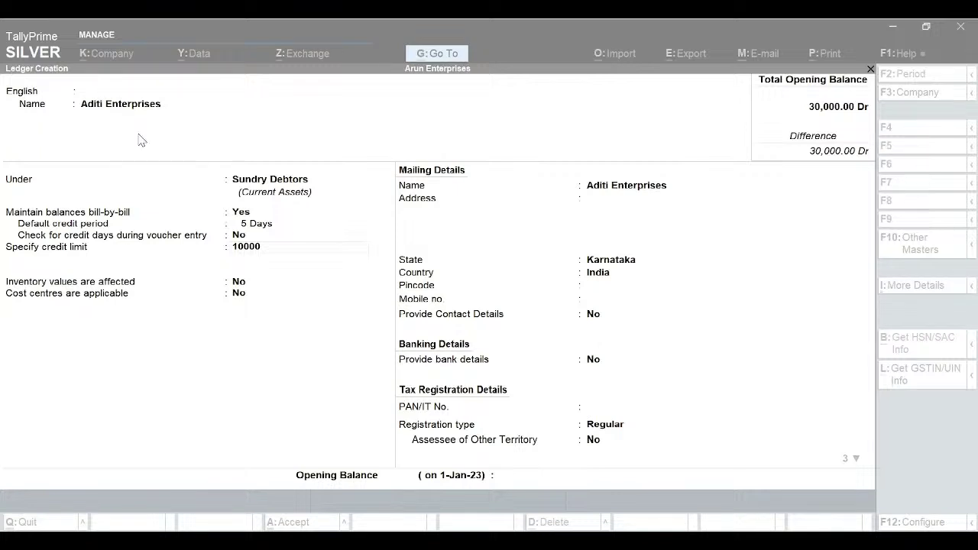
left_click(254, 308)
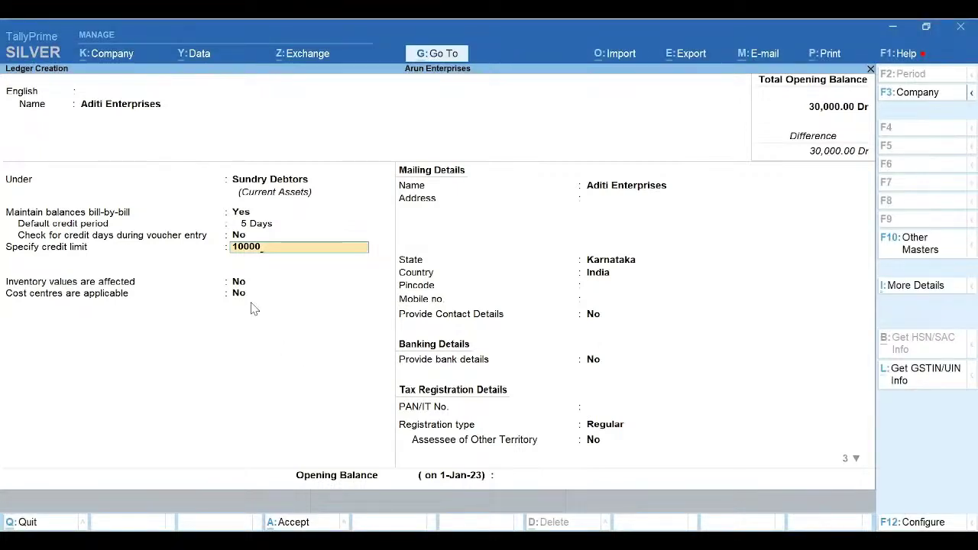
key("Return")
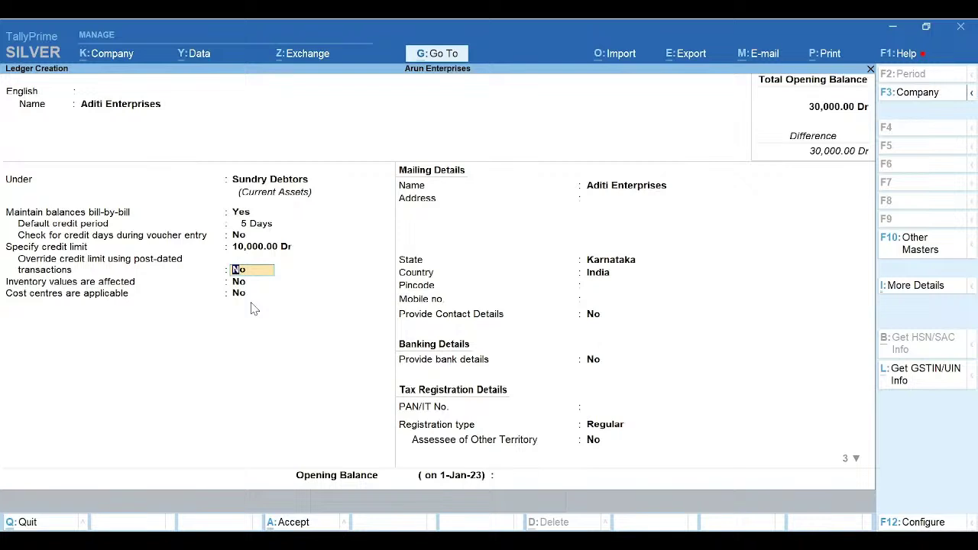
key("Return")
key("Return")
key("Return")
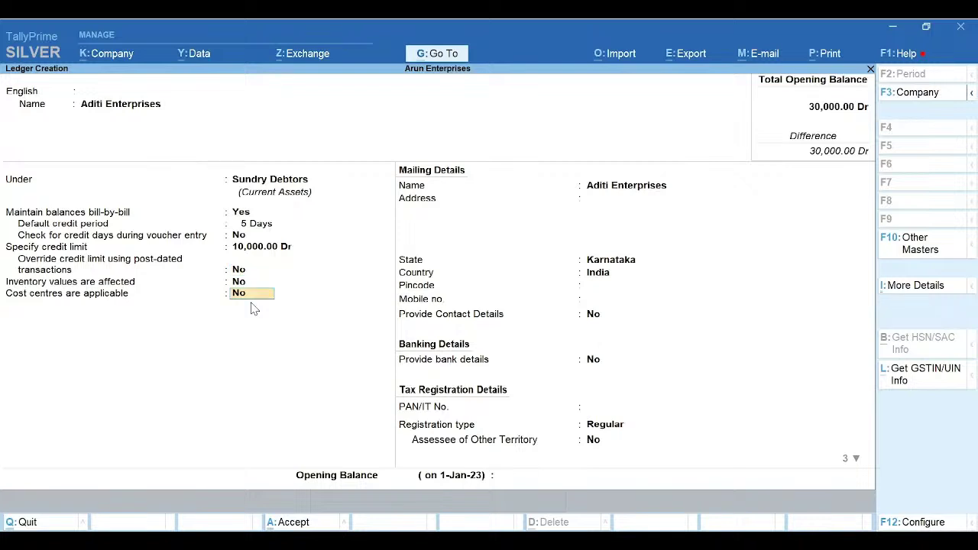
key("Return")
key("Return")
key("Return")
key("Return")
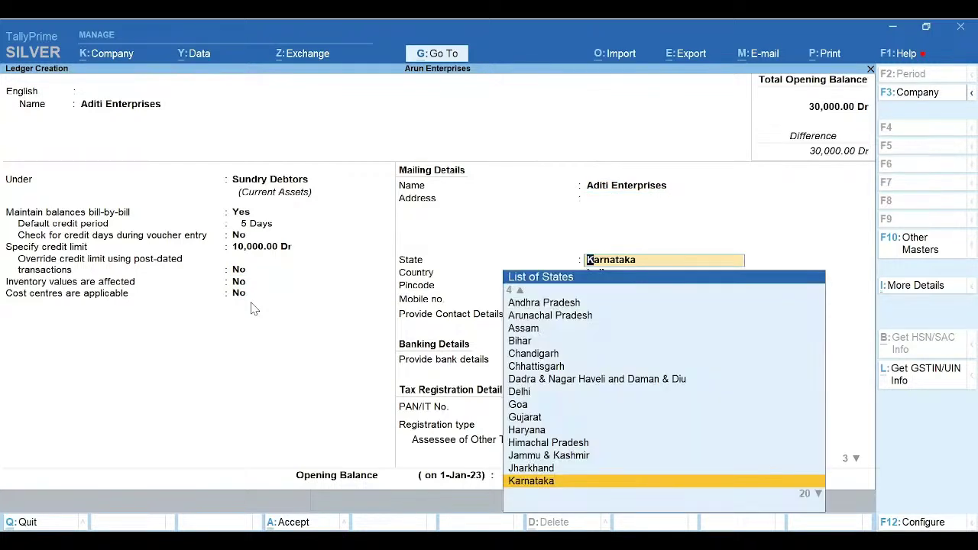
key("Return")
key("Return")
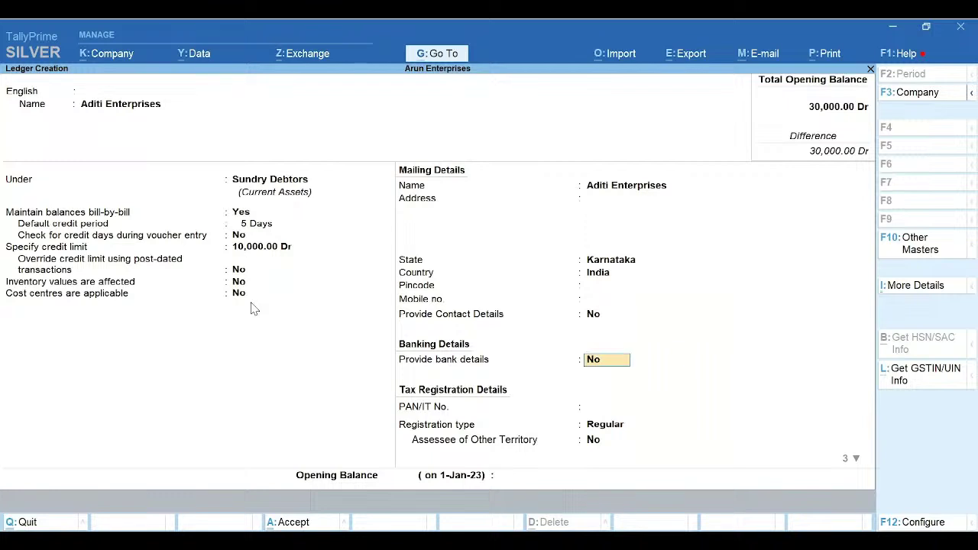
left_click(252, 252)
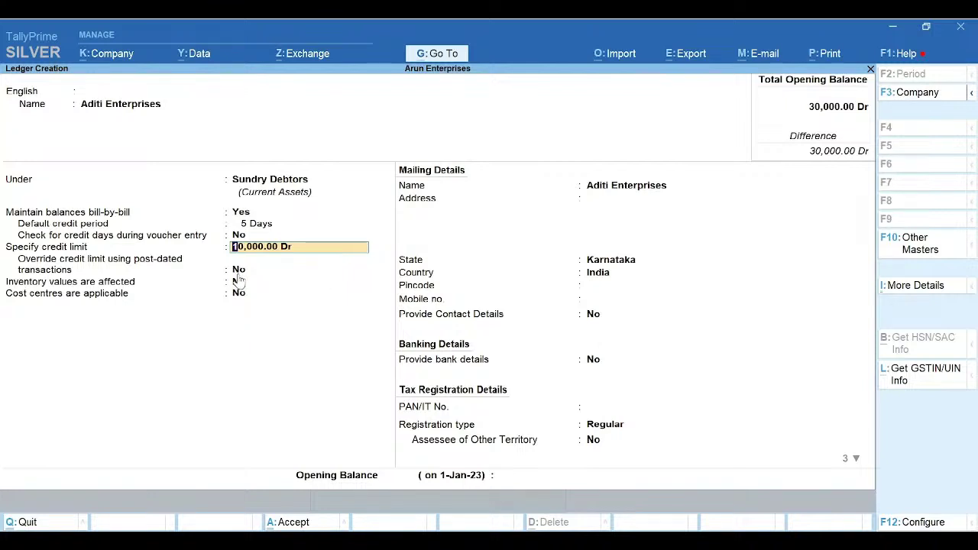
key("Return")
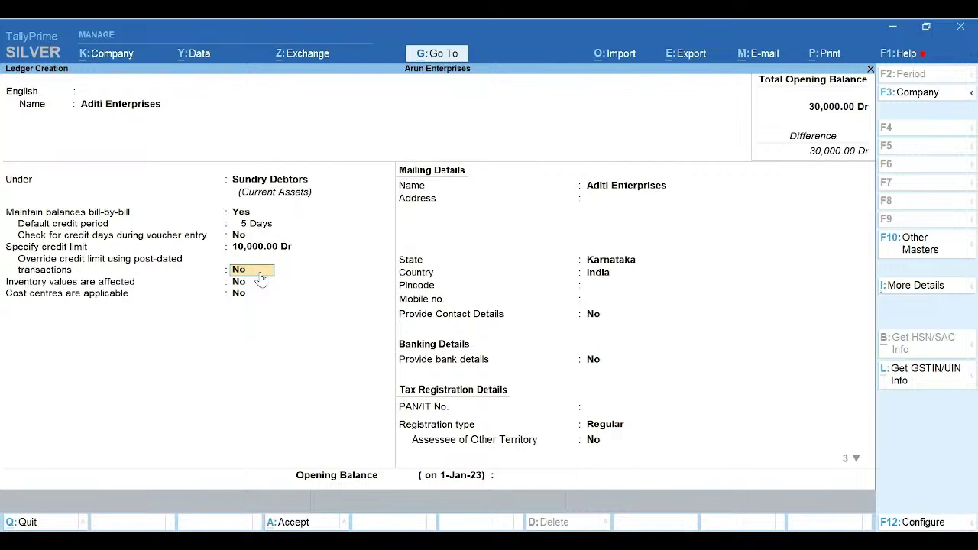
- Accept the default credit override, inventory, cost centre, mailing, banking and tax registration settings, keeping Karnataka, India and the Regular type
key("Return")
key("Return")
key("Return")
key("Return")
key("Return")
key("Return")
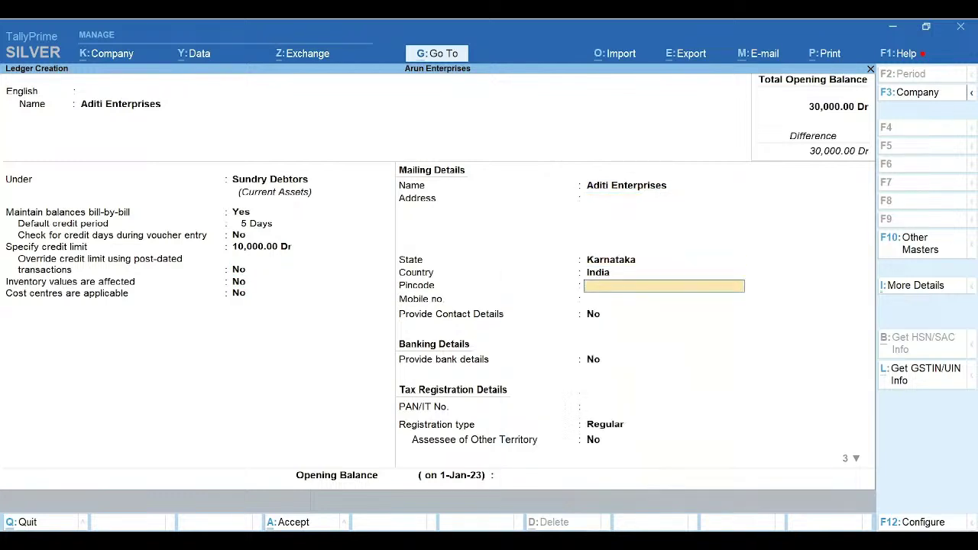
key("Return")
key("Return")
key("Return")
key("Return")
key("Return")
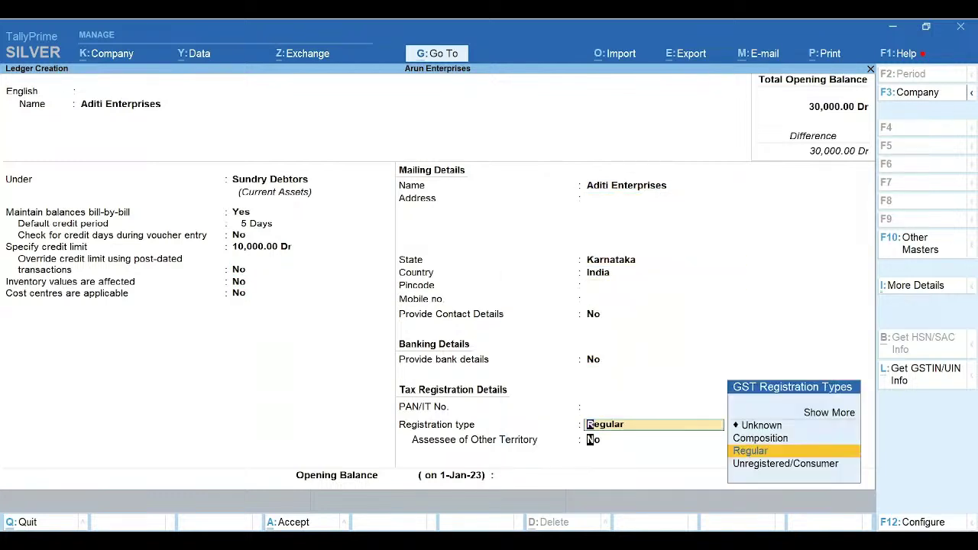
key("Return")
key("Return")
key("Return")
key("Return")
key("Return")
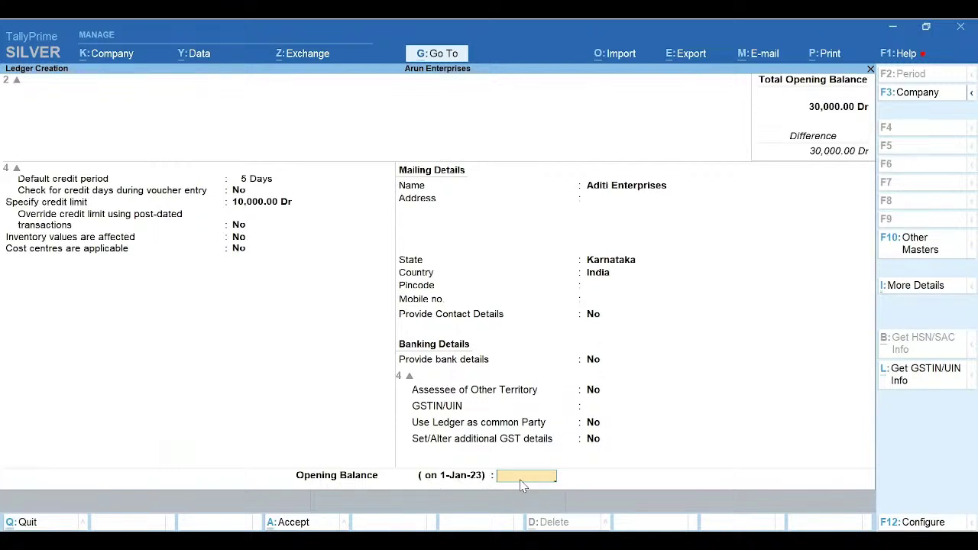
- Enter an opening balance of 10,000 Dr for the ledger and go on to its bill-wise breakup
type("0000")
key("Return")
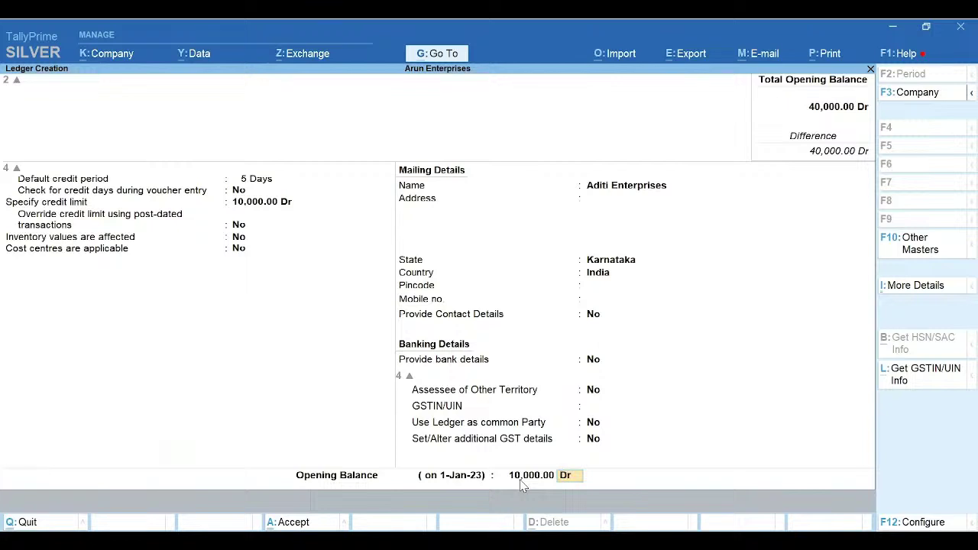
key("Return")
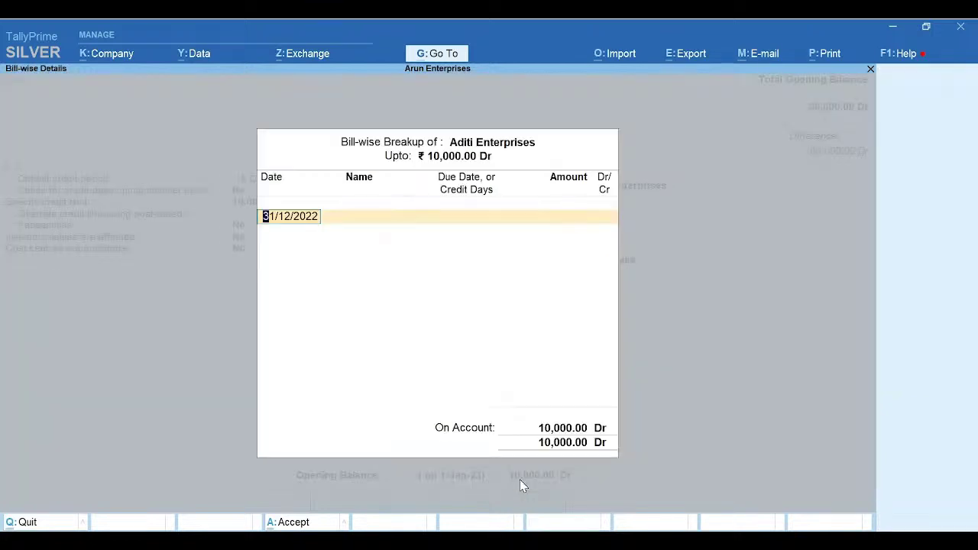
- Add a bill named Bill 01 dated 31/12/2022 to the bill-wise breakup
key("Return")
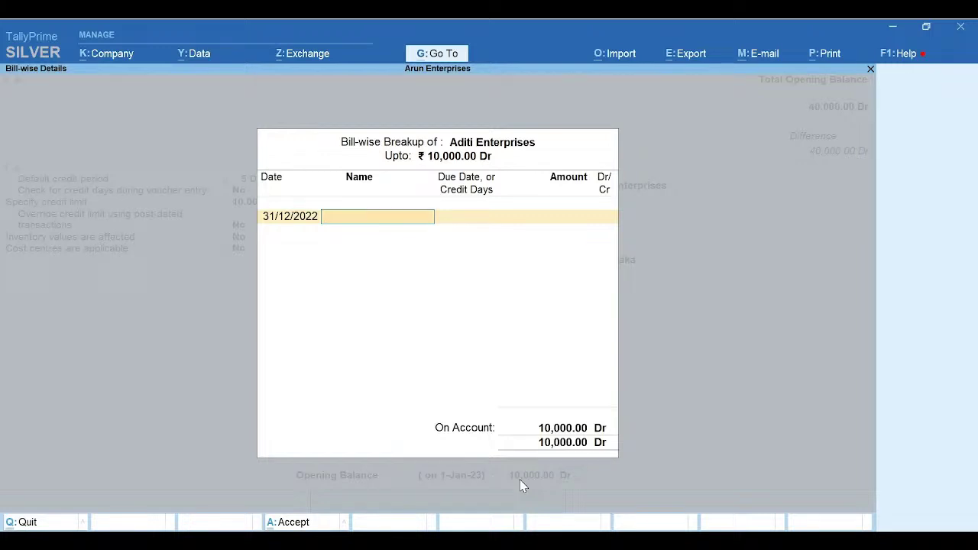
key("BackSpace")
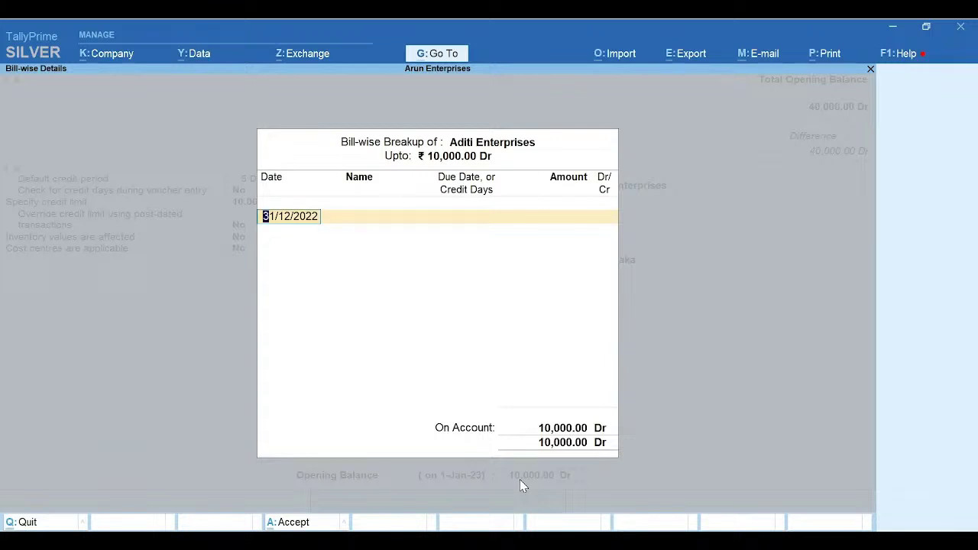
key("Return")
type("Bill Oo")
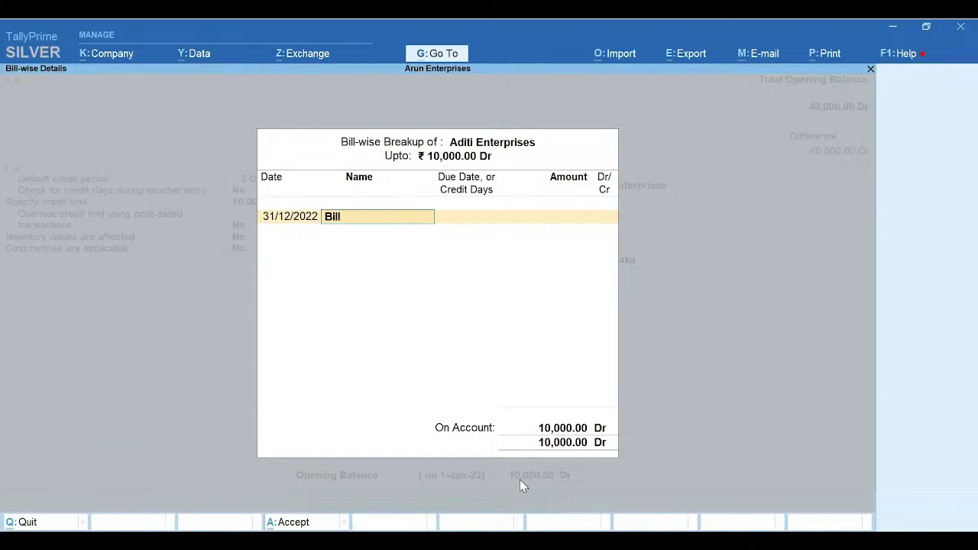
key("BackSpace")
key("BackSpace")
type("01")
key("Return")
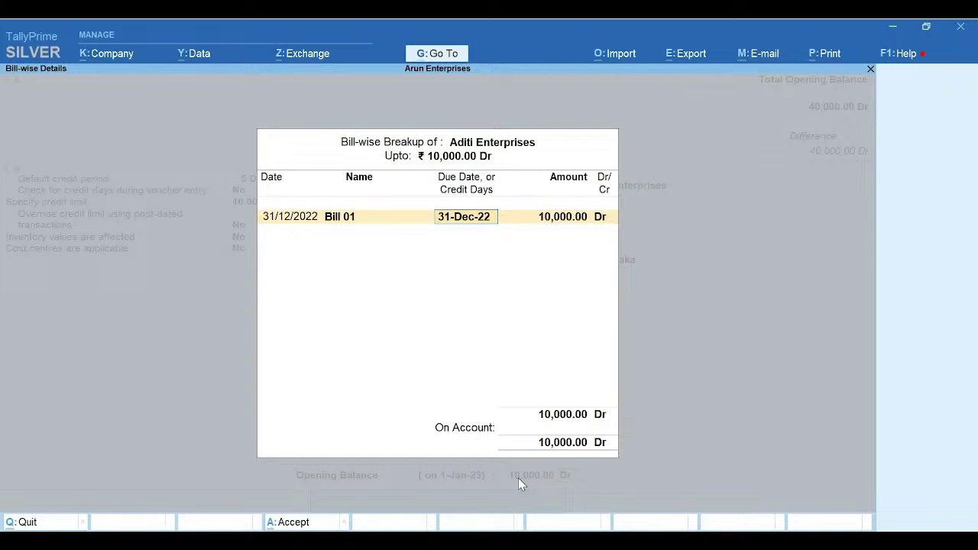
- Set the due date of Bill 01 to 5-Jan-23
type("5a")
key("BackSpace")
type("jan")
key("Return")
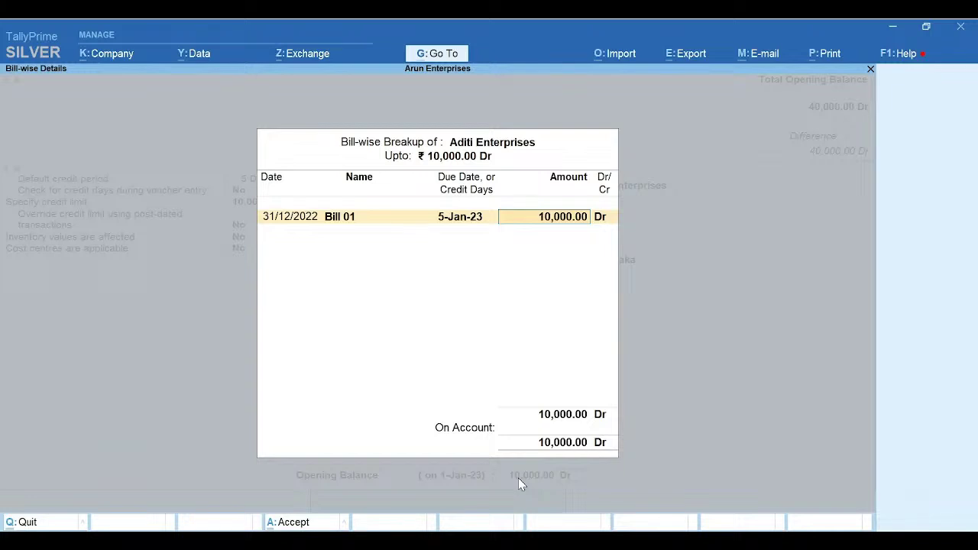
- Set the amount of Bill 01 to 2,000 Dr in the bill-wise breakup
type("2000")
key("Return")
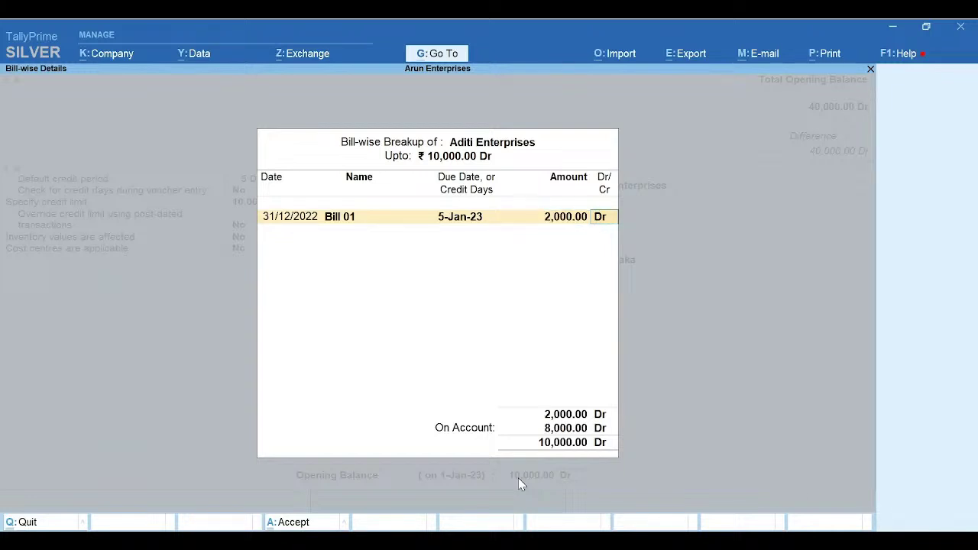
key("Return")
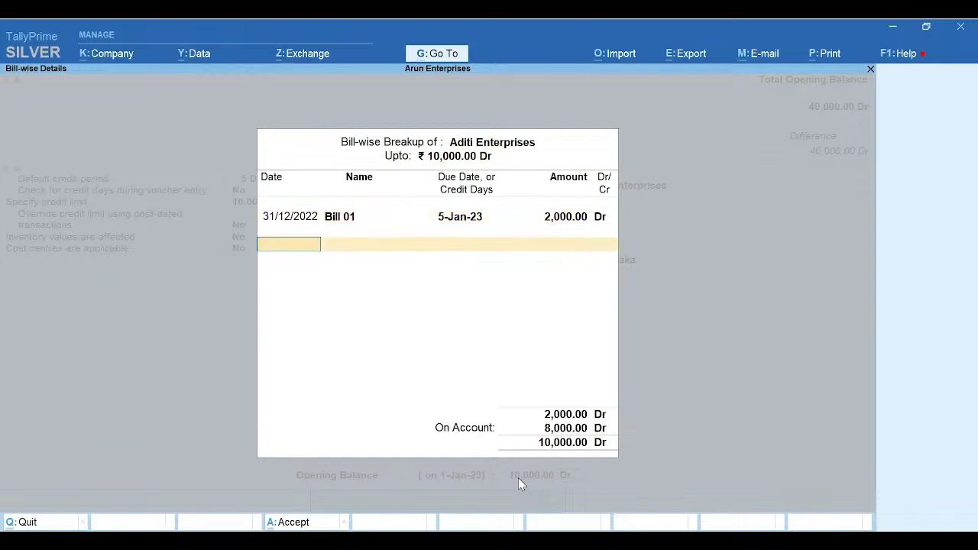
- Add a second bill named Bill 02 dated 31/1/2022 to the bill-wise breakup
type("31/1/2022")
key("Return")
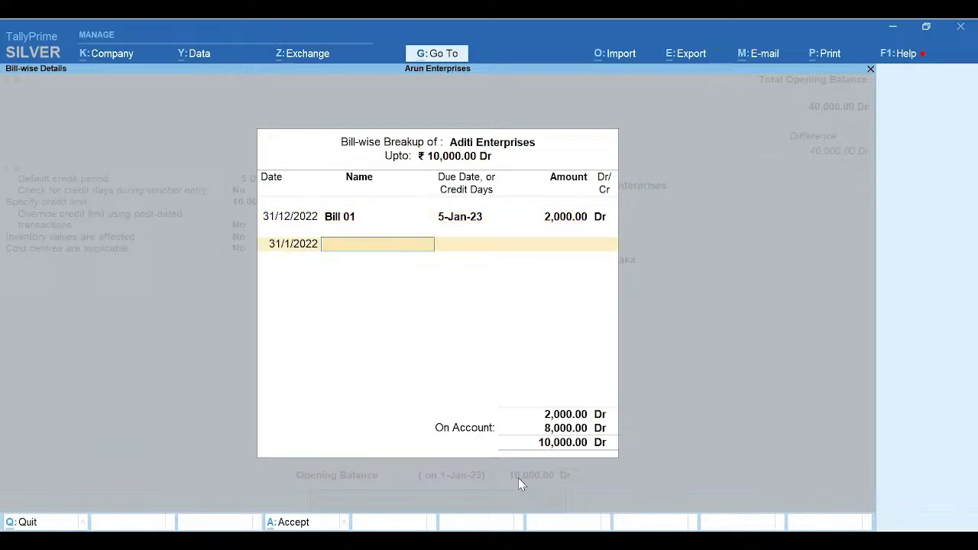
type("Bill 02")
key("Return")
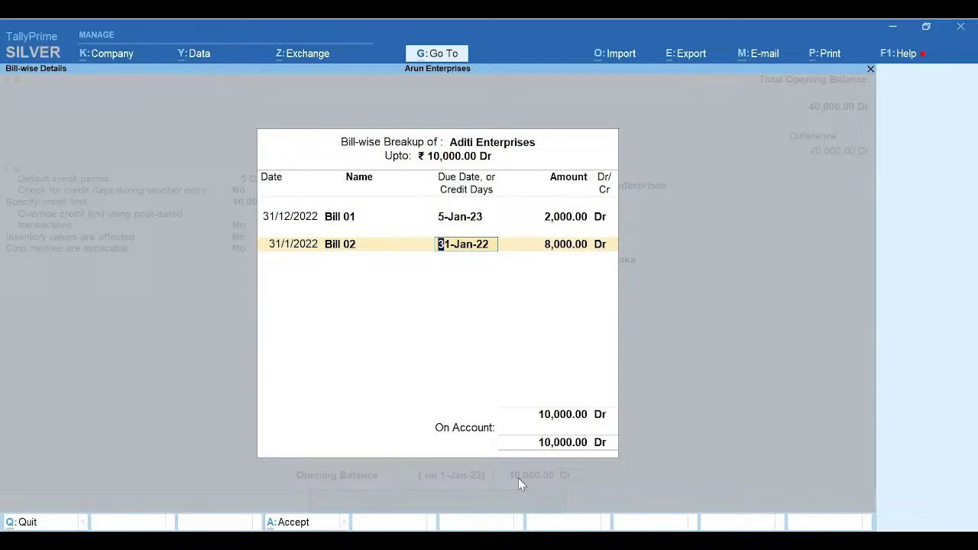
- Set the due date of Bill 02 to 10-Jan-23, accept 8,000 Dr as its amount and finish the breakup
type("10jan")
key("BackSpace")
key("BackSpace")
key("BackSpace")
key("BackSpace")
key("BackSpace")
type("2")
key("BackSpace")
type("10jan2020")
key("Return")
key("Return")
key("Return")
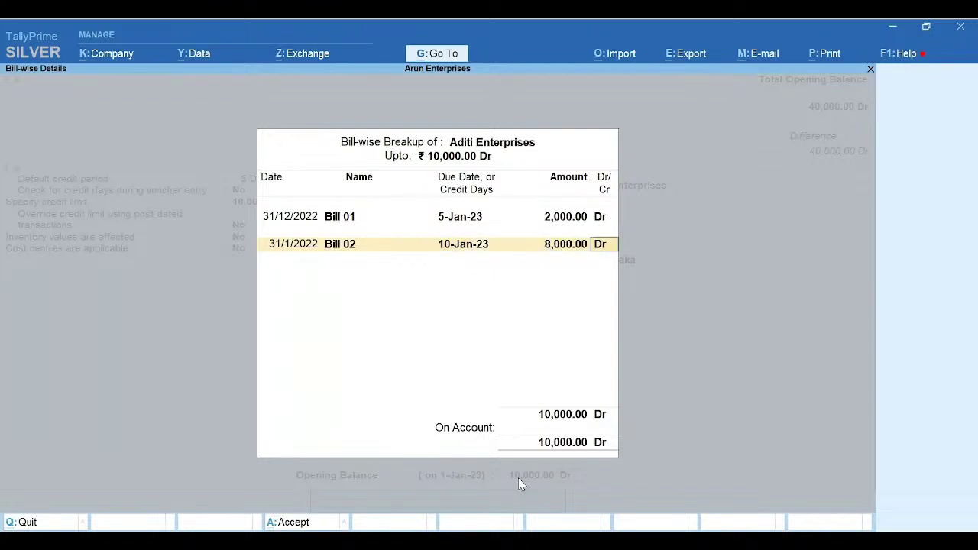
key("Return")
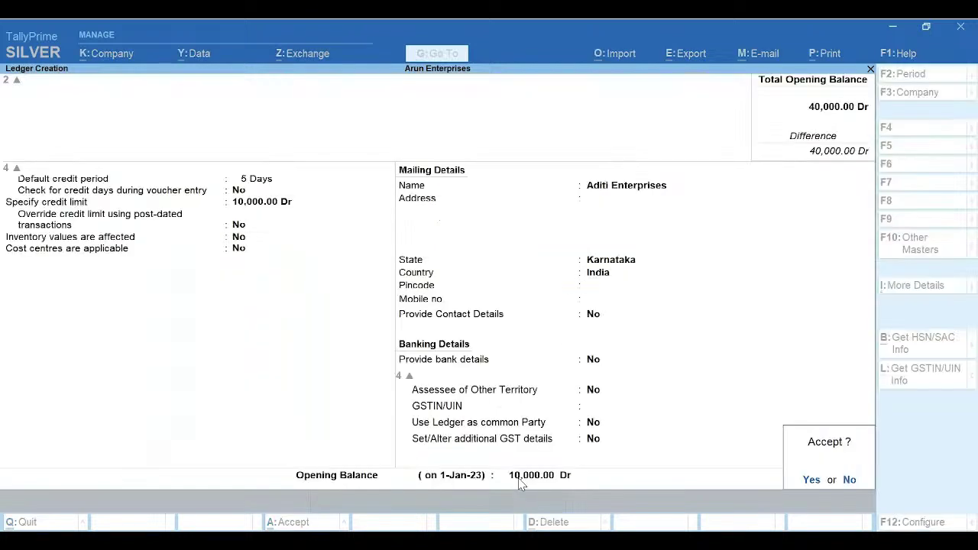
- Save the Aditi Enterprises ledger with its bill-wise breakup and leave ledger creation for the Gateway of Tally
key("Escape")
key("Return")
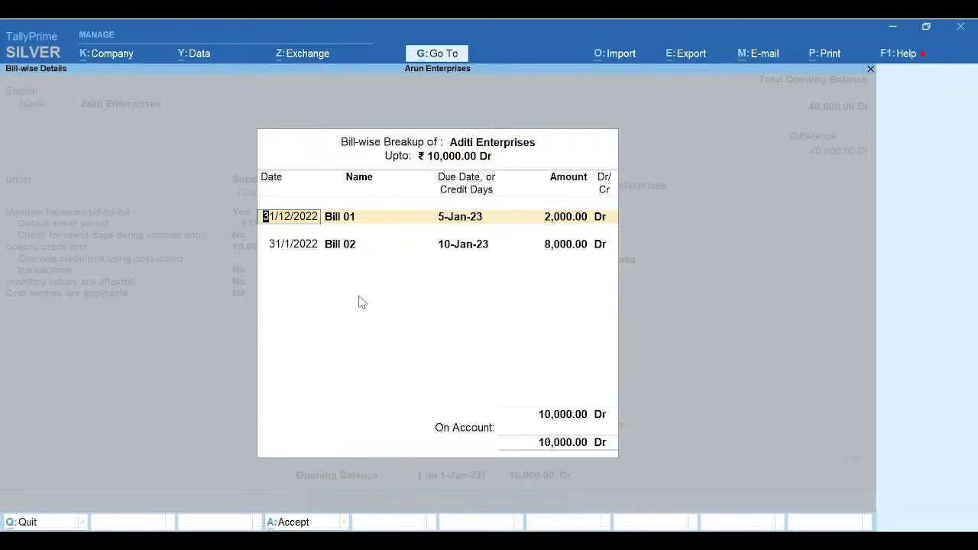
key("ctrl")
key("ctrl+a")
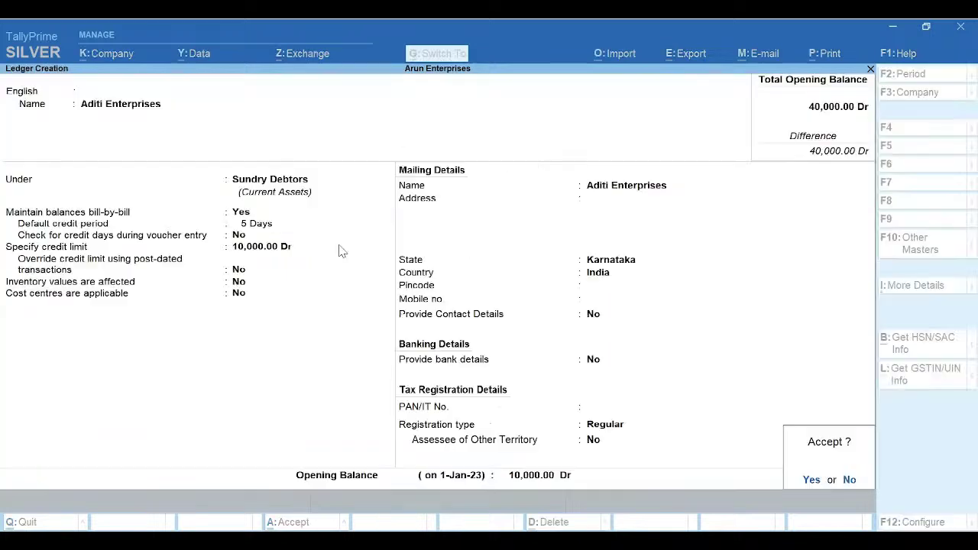
key("Return")
key("Escape")
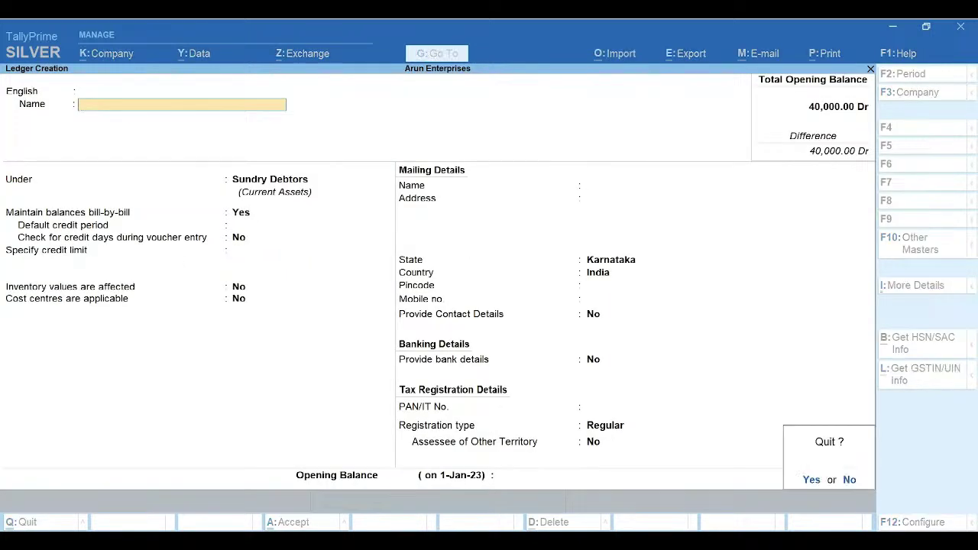
key("Return")
key("Escape")
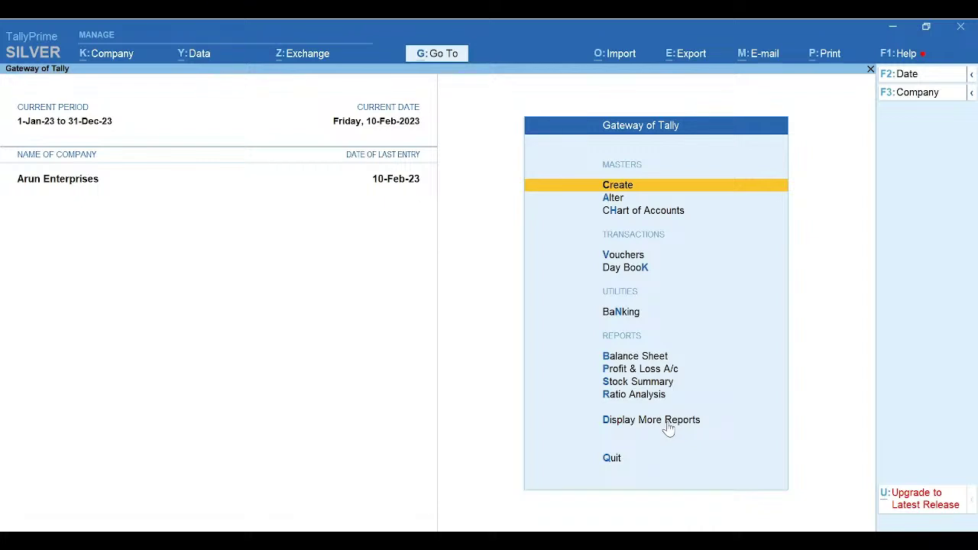
- Find the ledger outstandings report by searching for "Outstanding" and display it for Aditi Enterprises
left_click(432, 58)
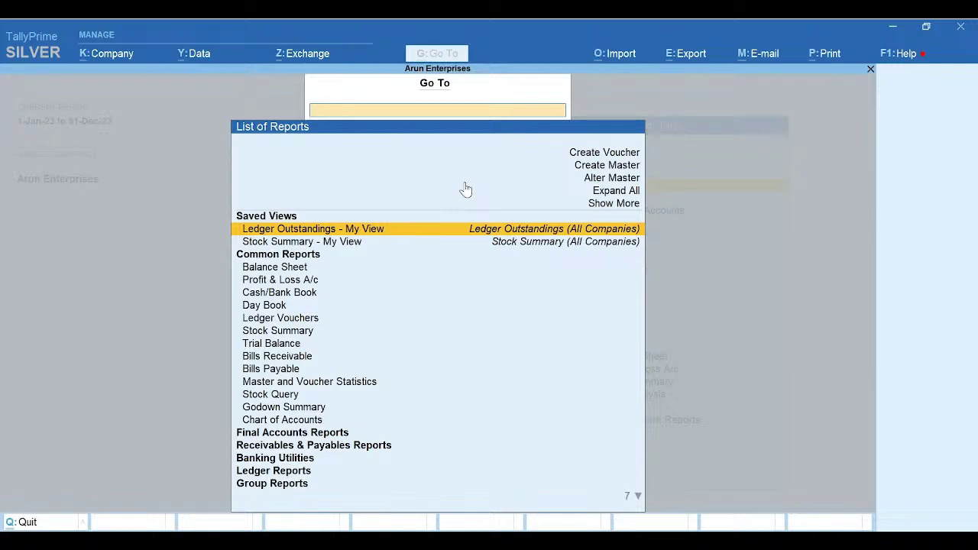
type("Ou")
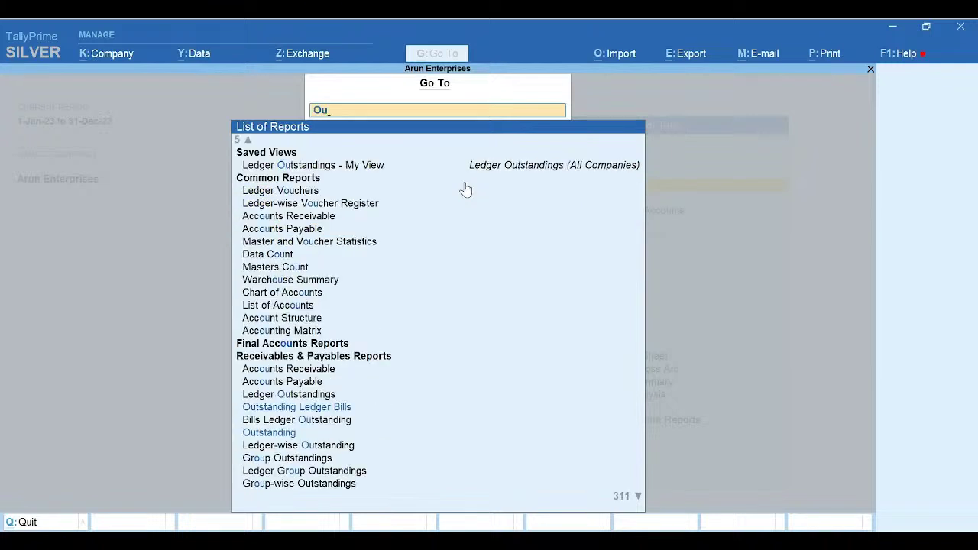
type("tstan")
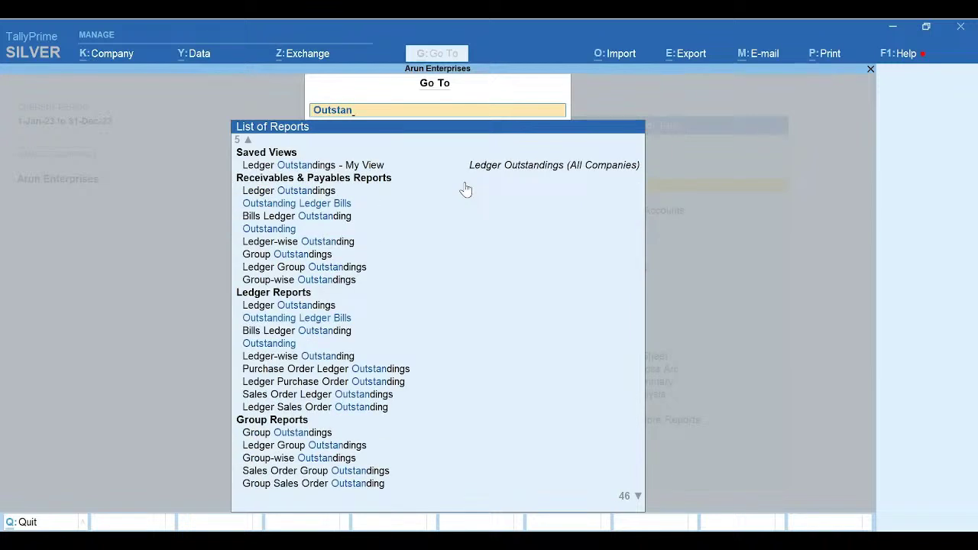
type("ding")
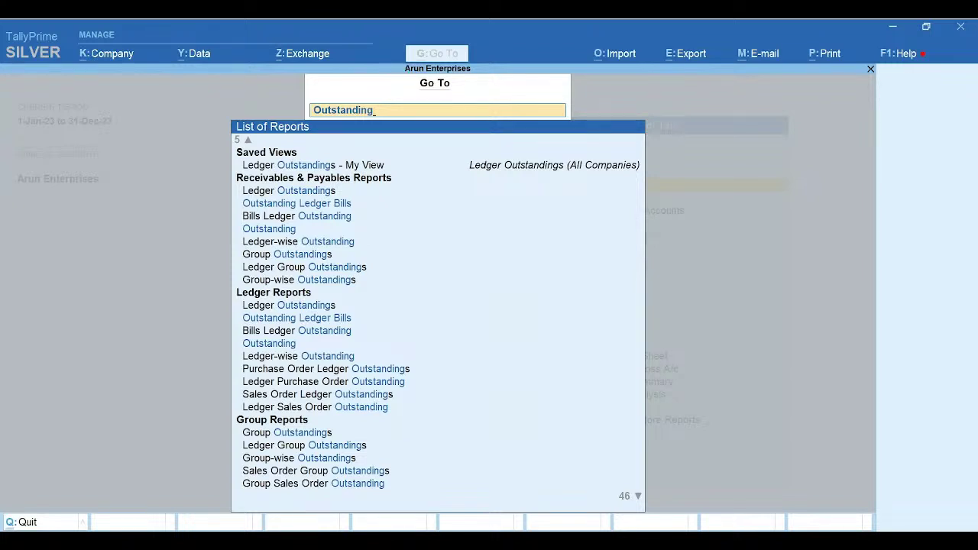
key("Down")
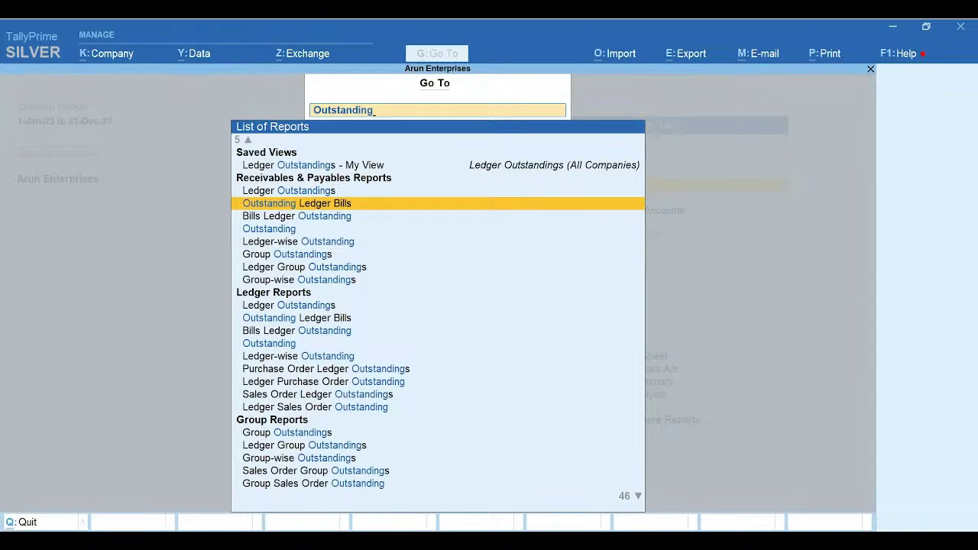
key("Down")
key("Down")
key("Down")
key("Down")
key("Down")
key("Down")
key("Down")
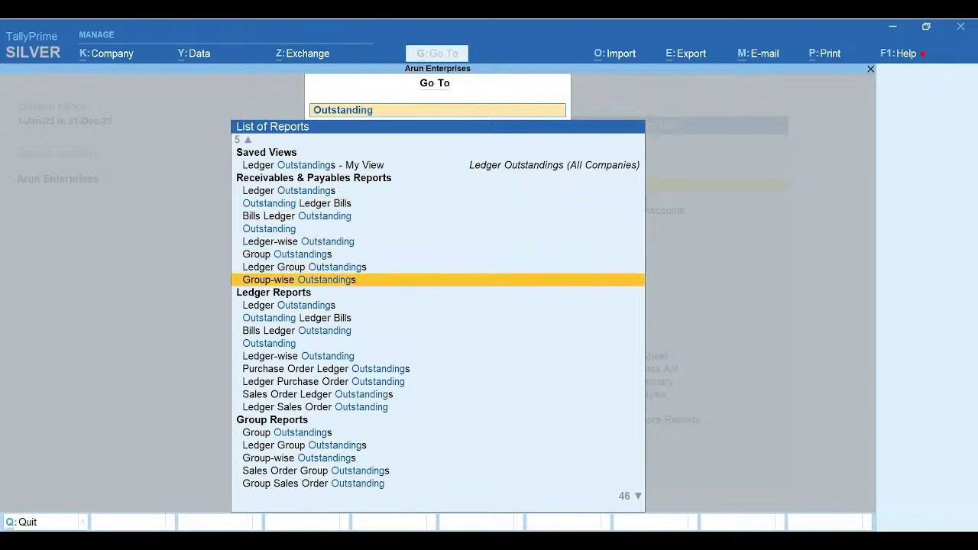
key("Return")
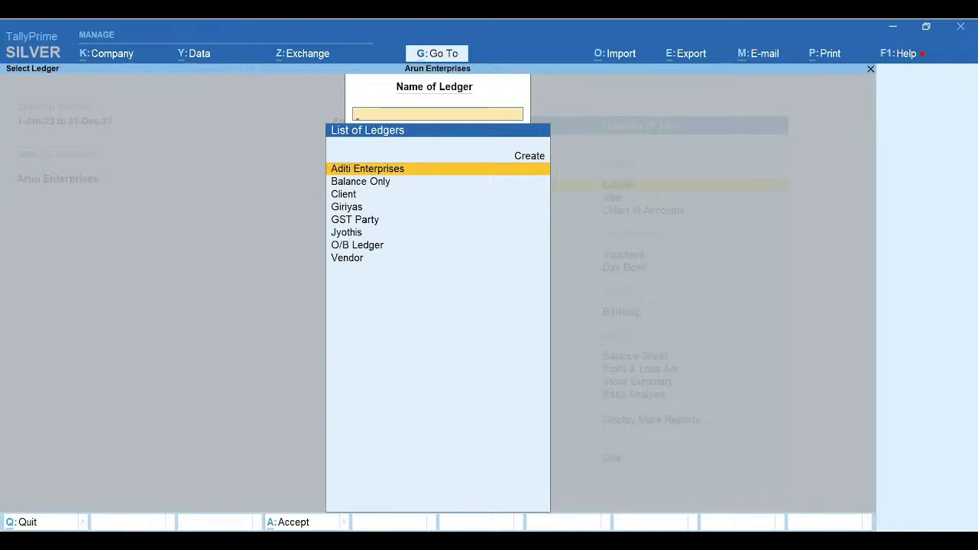
key("Return")
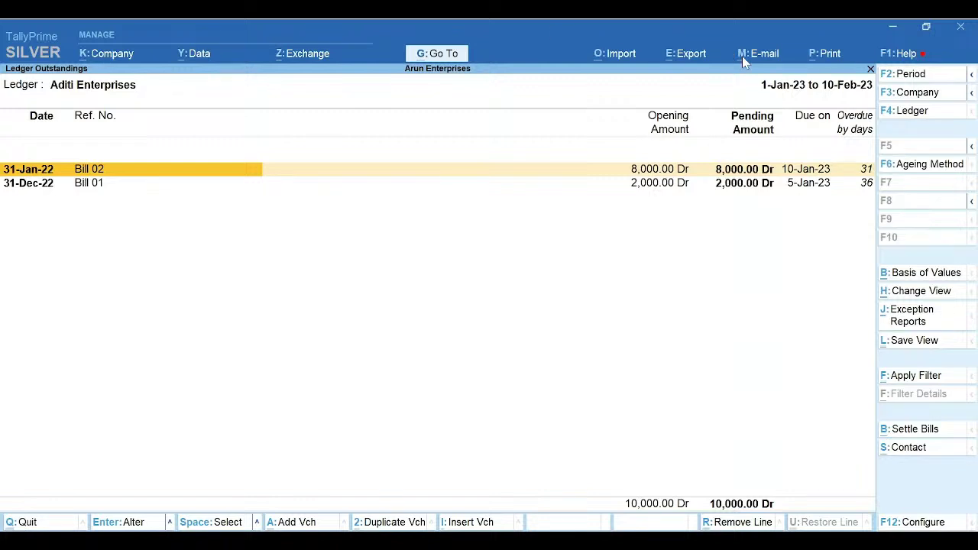
- Close the Aditi Enterprises outstandings report and continue to the Gateway of Tally without loading the account TDLs
left_click(681, 55)
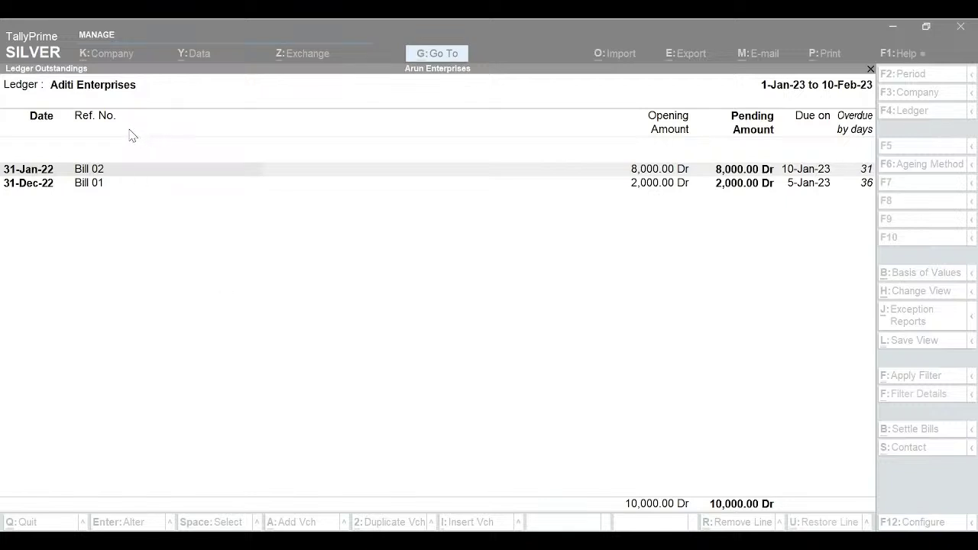
left_click(694, 362)
key("F4")
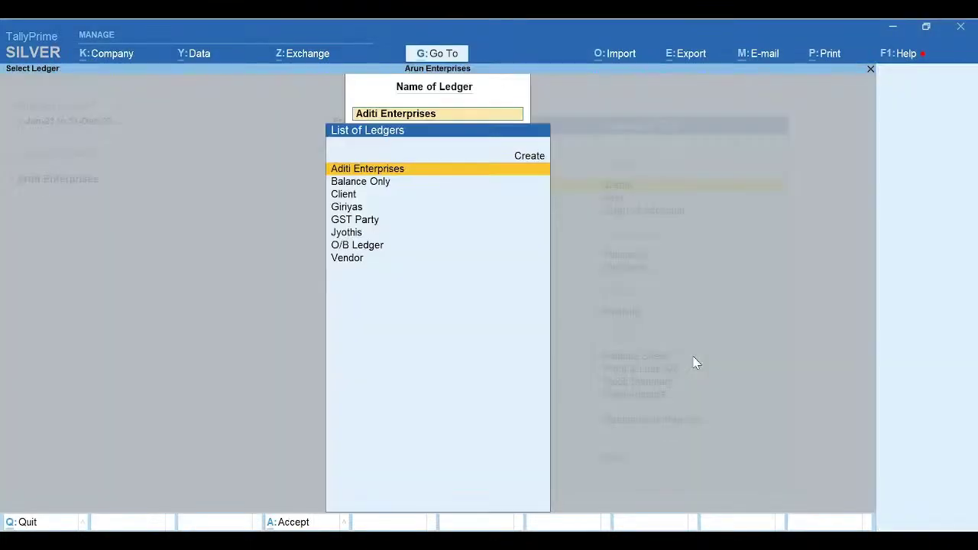
key("Escape")
key("Escape")
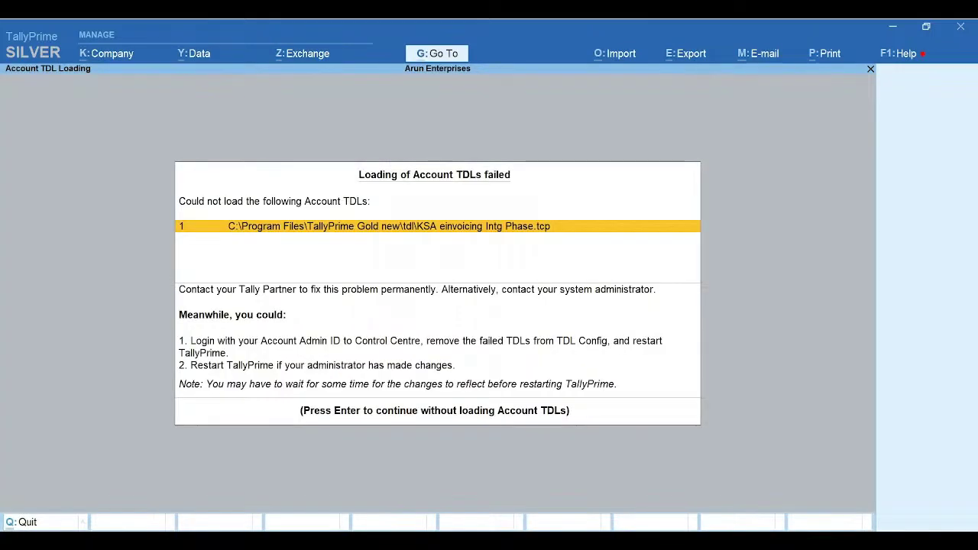
key("Return")
- Start a new Receipt voucher from the Gateway of Tally
key("Down")
key("Down")
key("Down")
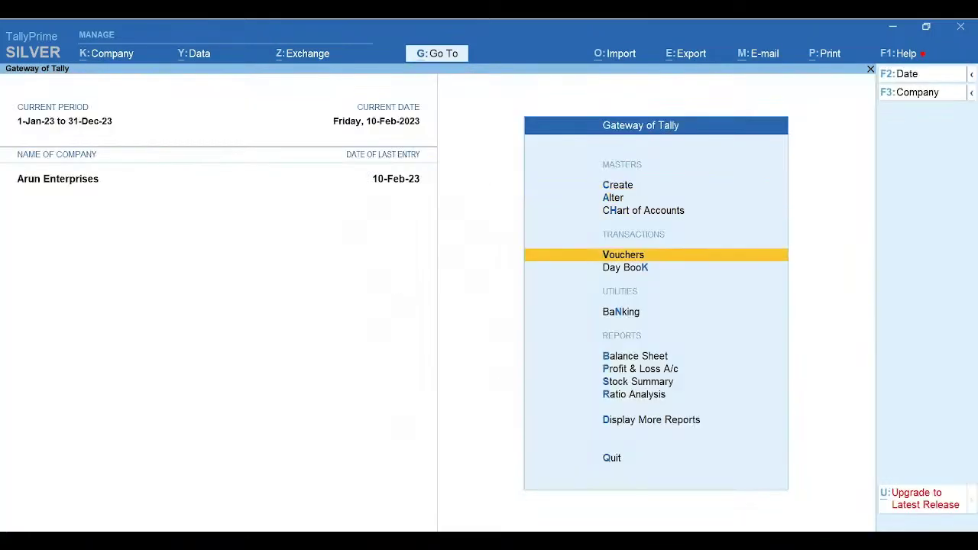
key("Return")
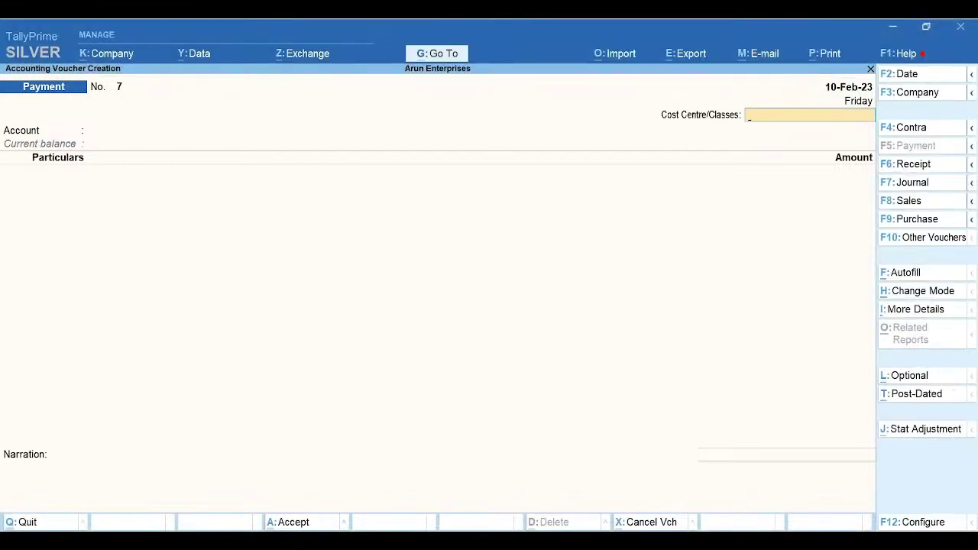
key("F6")
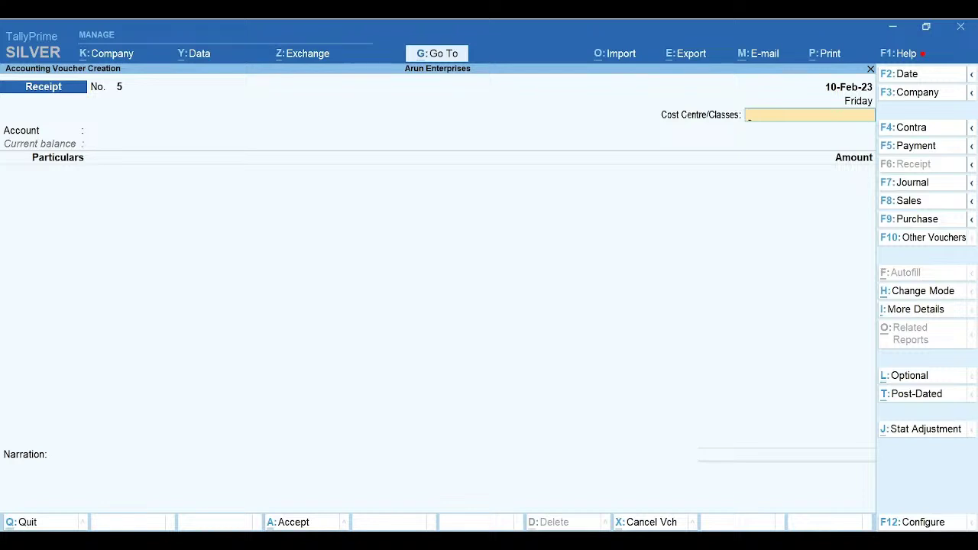
- Set the receipt voucher's date to 5-Sep-23 and leave the cost centre class blank
left_click(906, 74)
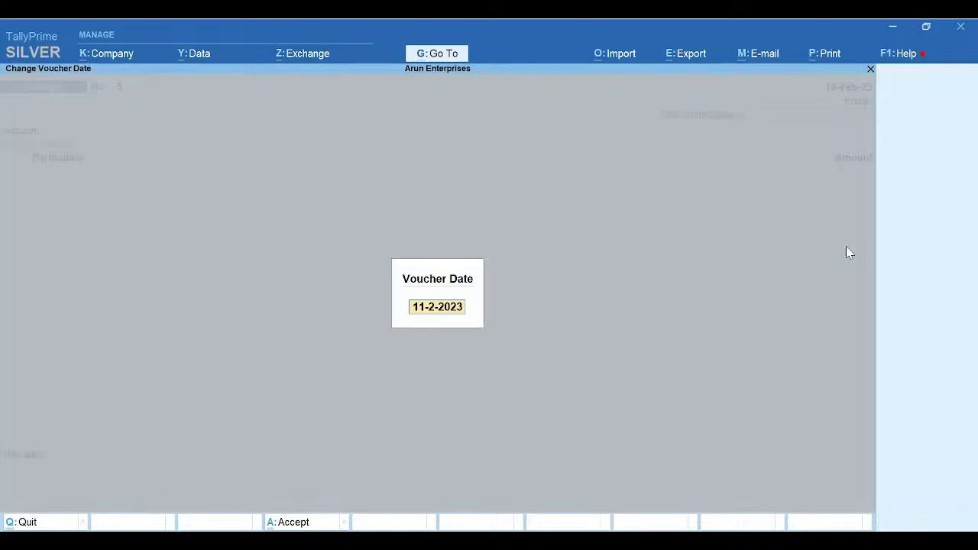
type("5sep")
key("Return")
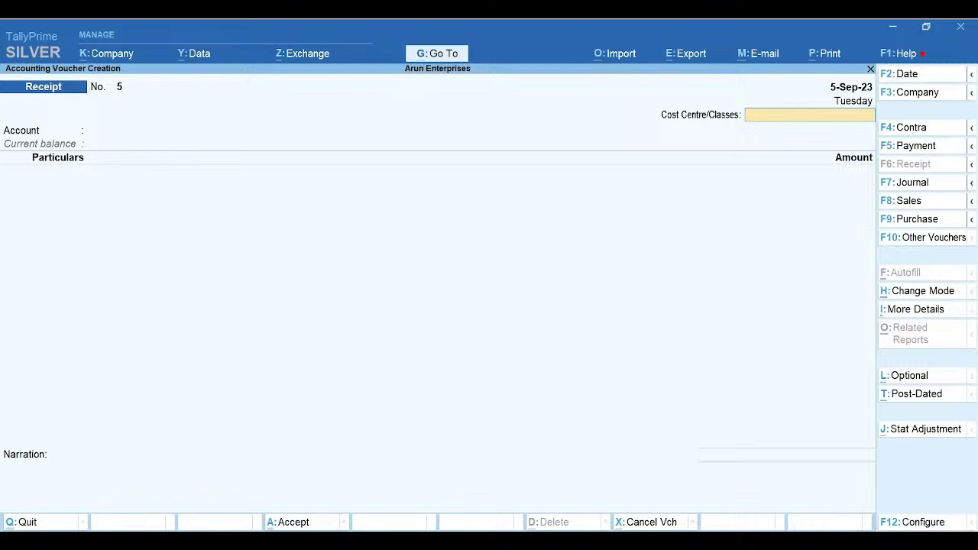
key("Return")
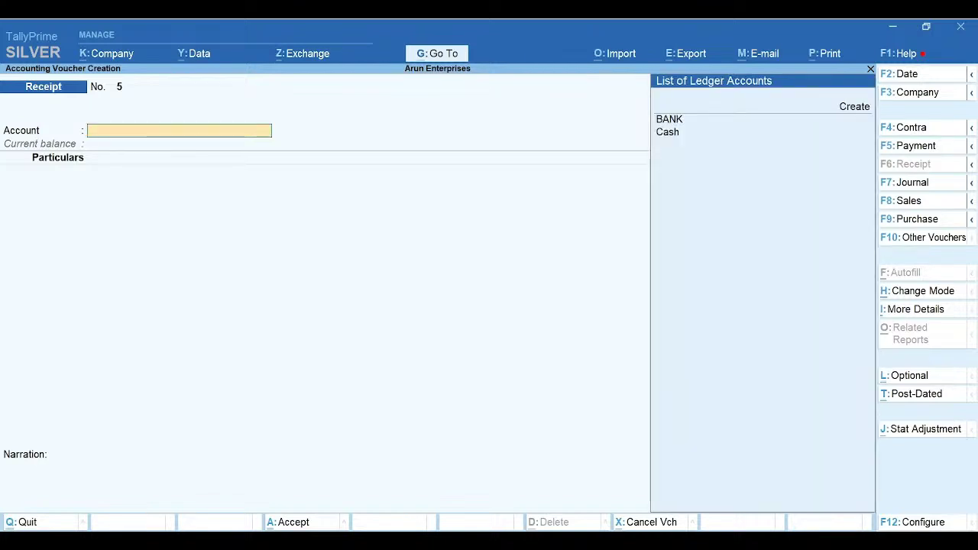
- Choose BANK as the receiving account and Aditi Enterprises as the party, going on to its bill-wise details
key("Down")
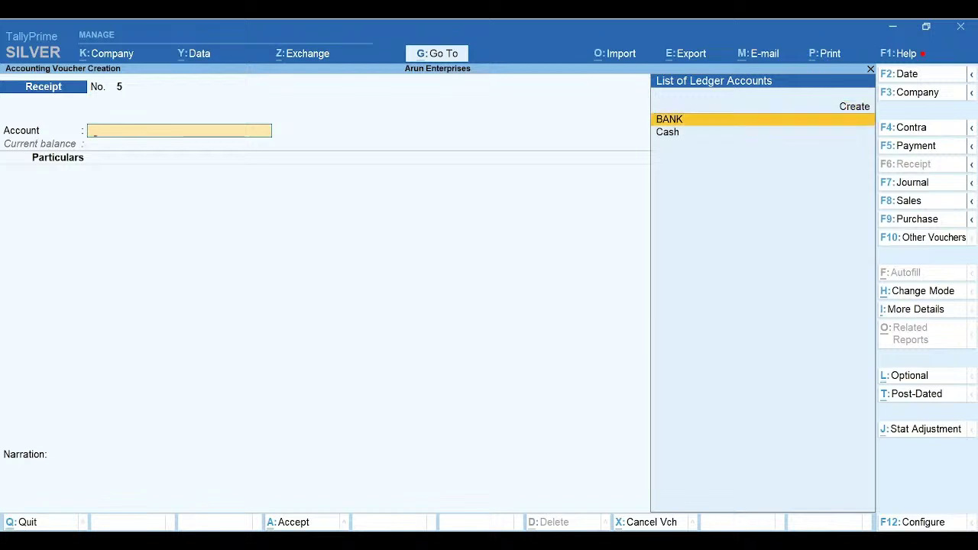
key("Return")
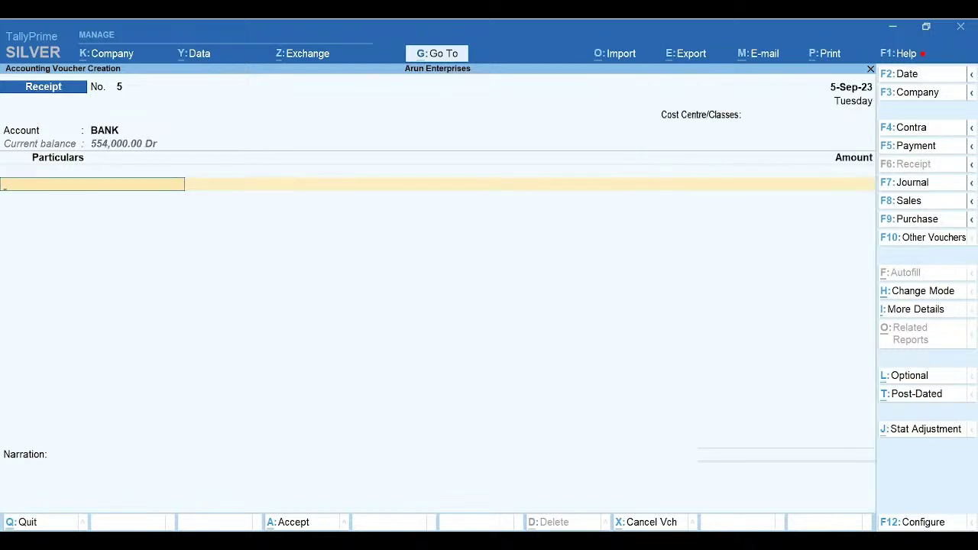
key("Down")
key("Down")
key("Down")
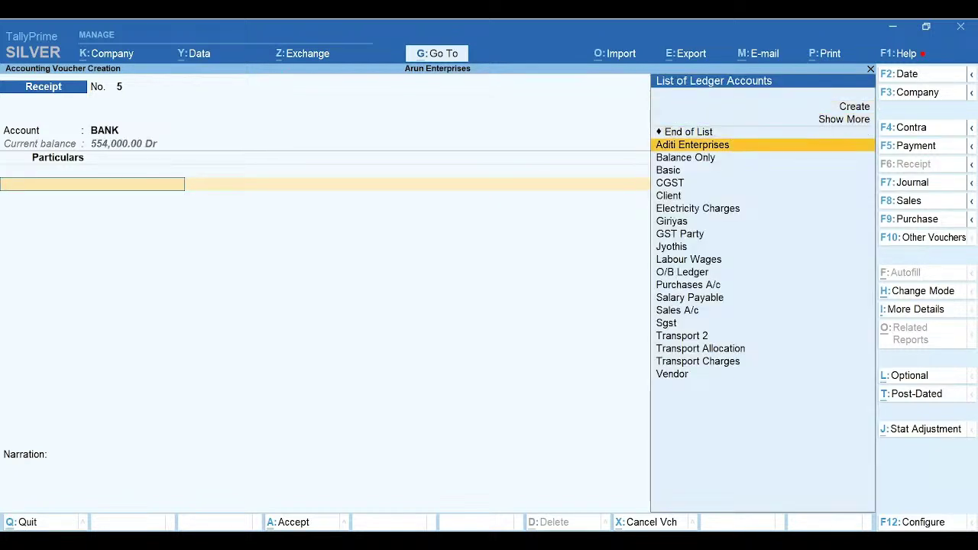
key("Return")
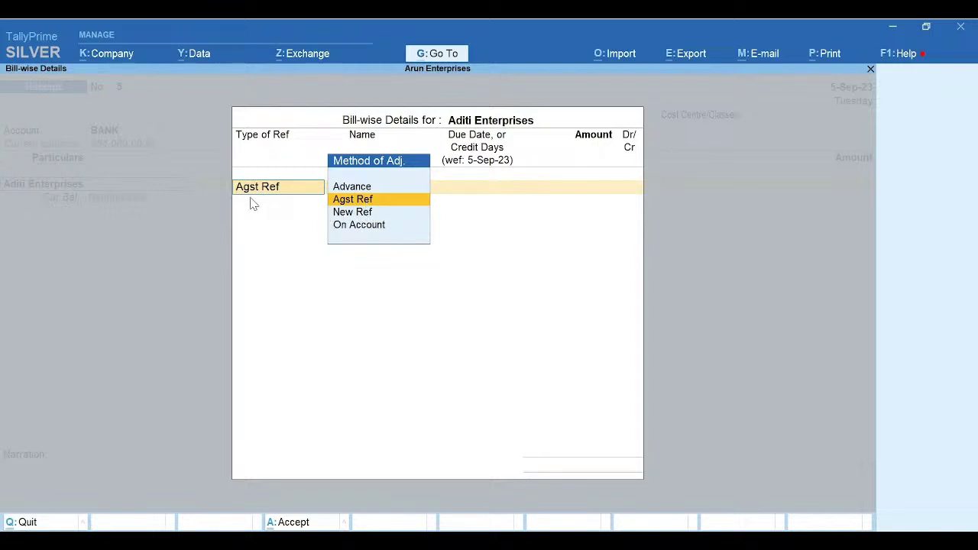
- Compare the adjustment methods in the bill-wise details, choose Advance and name the reference Adv 001
key("Up")
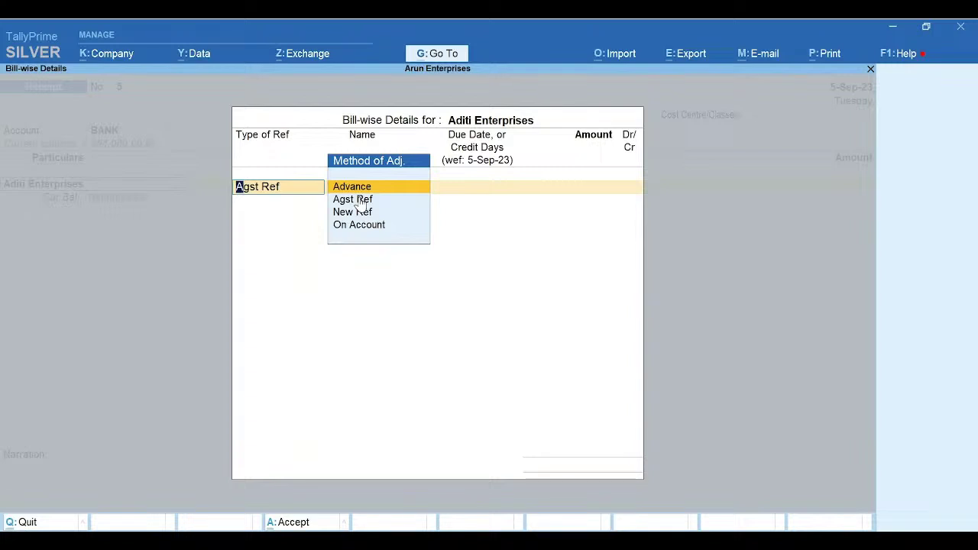
key("Down")
key("Down")
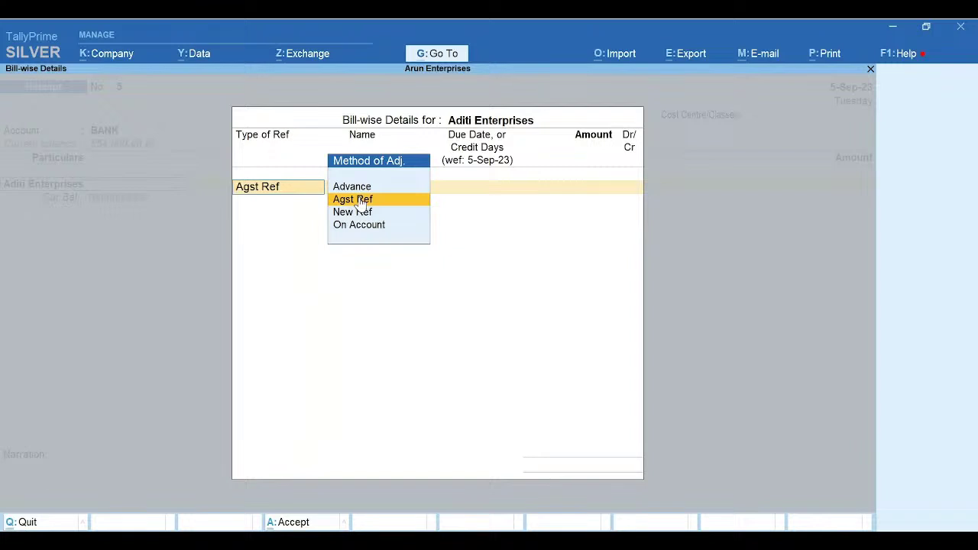
key("Down")
key("Down")
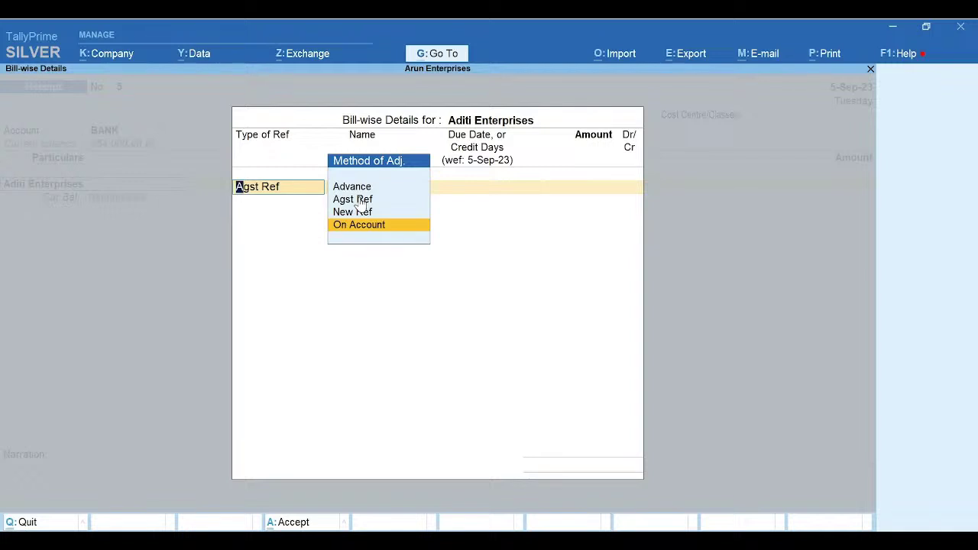
key("Up")
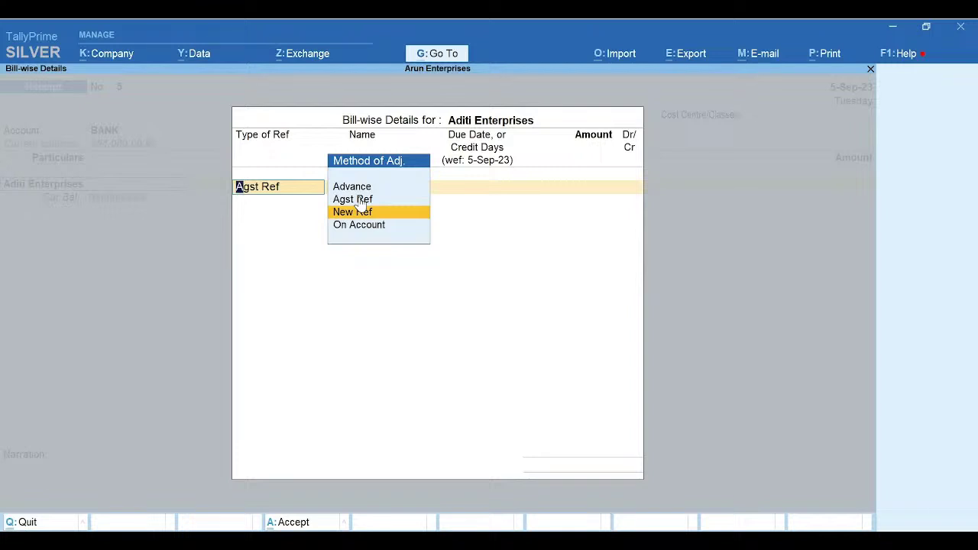
key("Up")
key("Up")
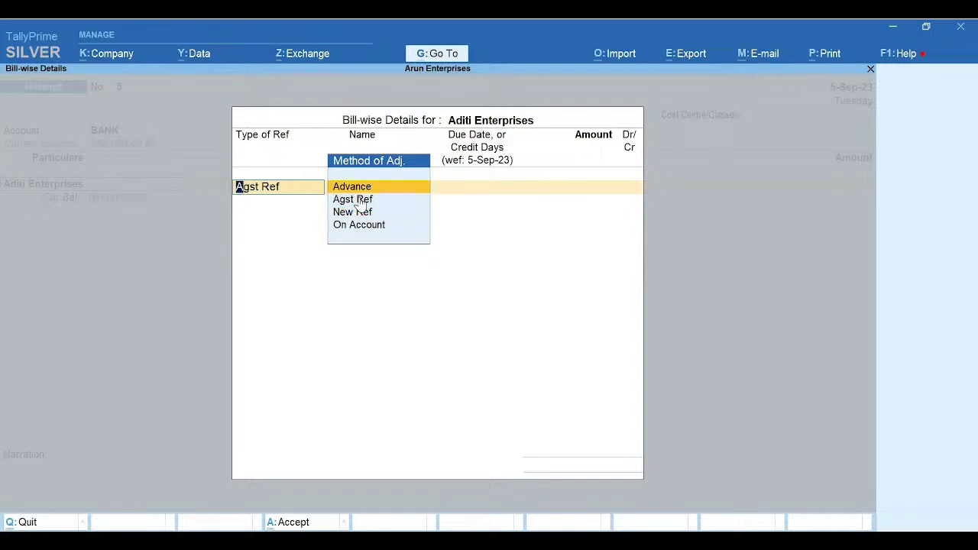
key("Return")
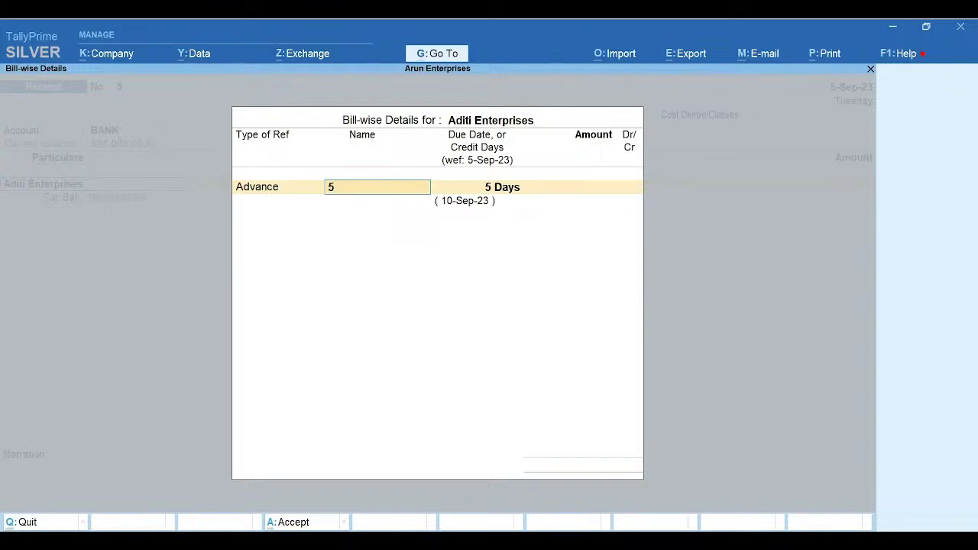
type("Adv 001")
key("Return")
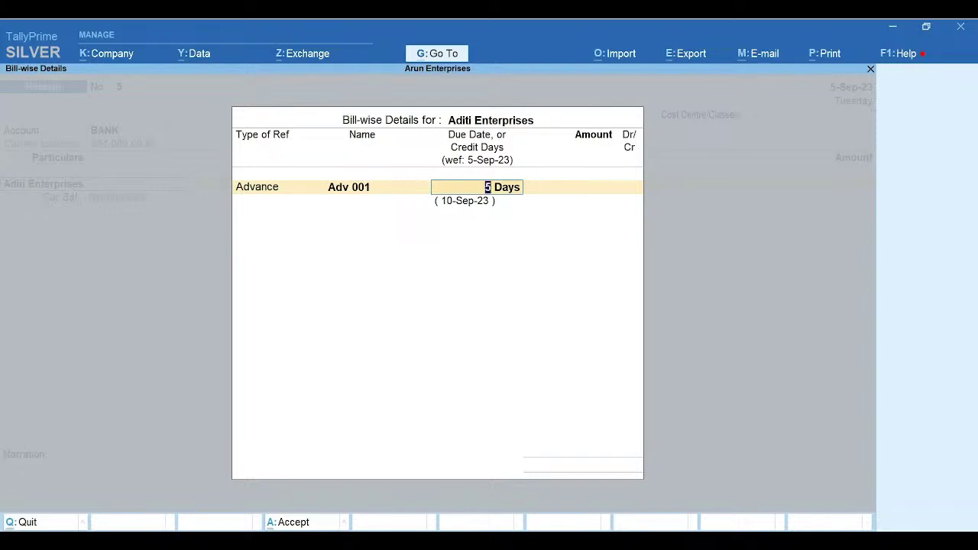
- Give reference Adv 001 a credit period of 10 days and a 5,000.00 Cr amount, completing the bill-wise details
type("10 day")
key("Return")
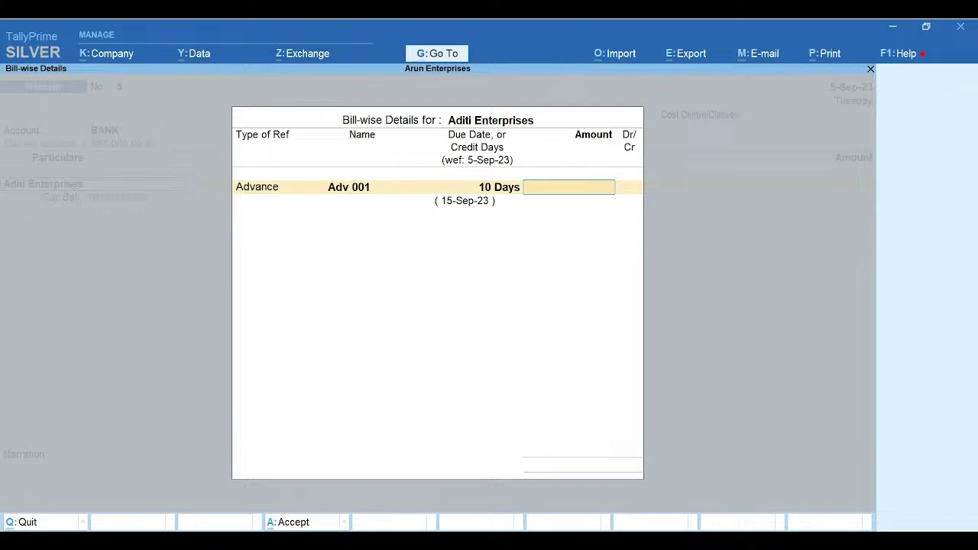
type("5000")
key("Return")
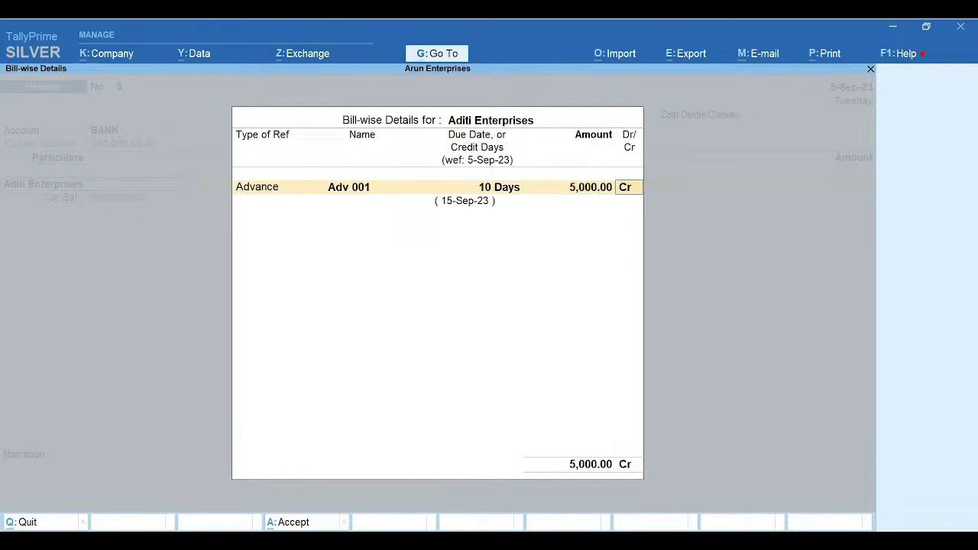
key("Return")
key("Return")
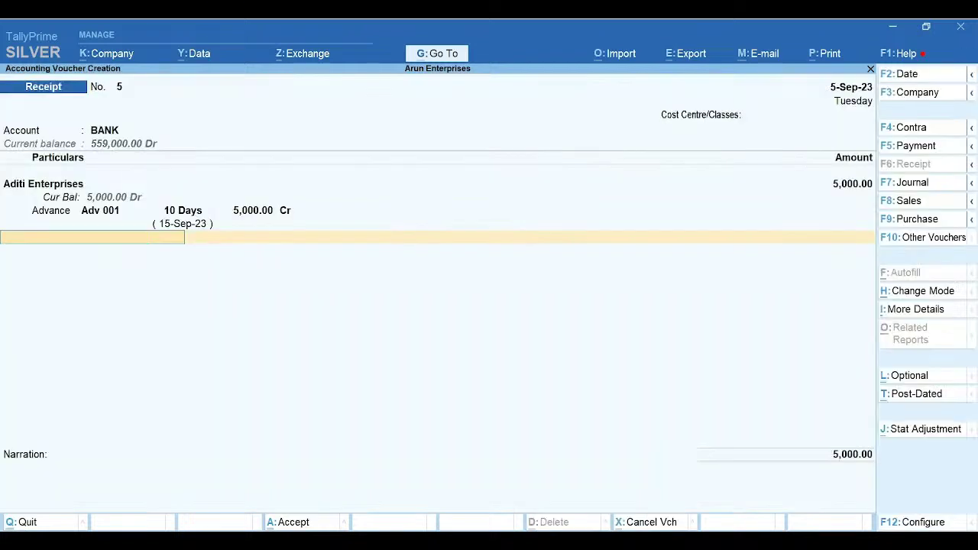
- End the receipt's particulars and accept the Cheque/DD bank allocation for BANK with instrument number and bank name left blank
key("Return")
key("Return")
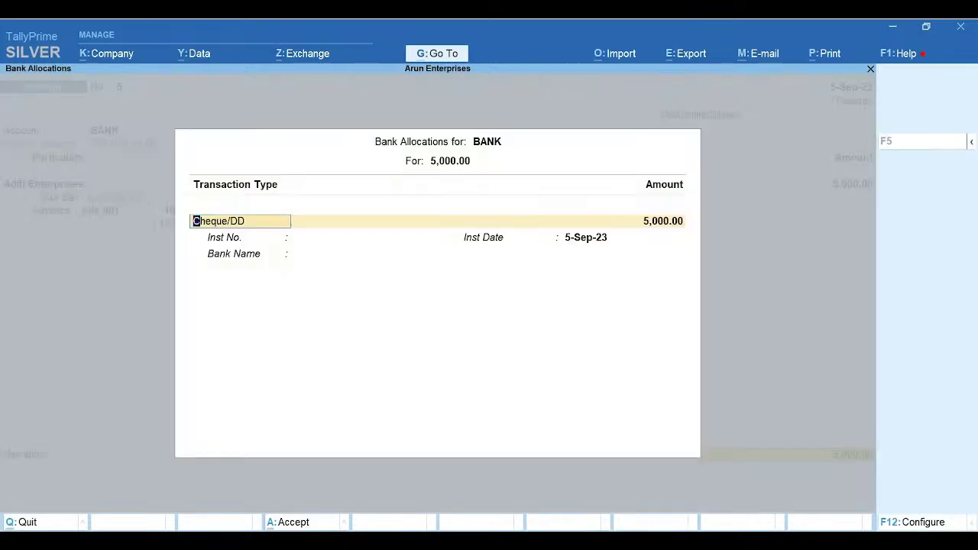
key("Return")
key("Return")
key("Return")
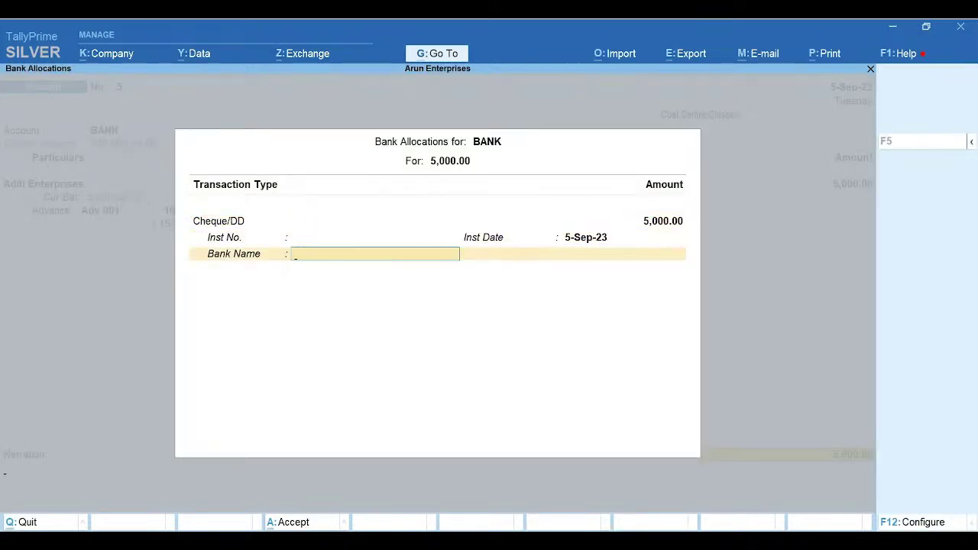
key("Return")
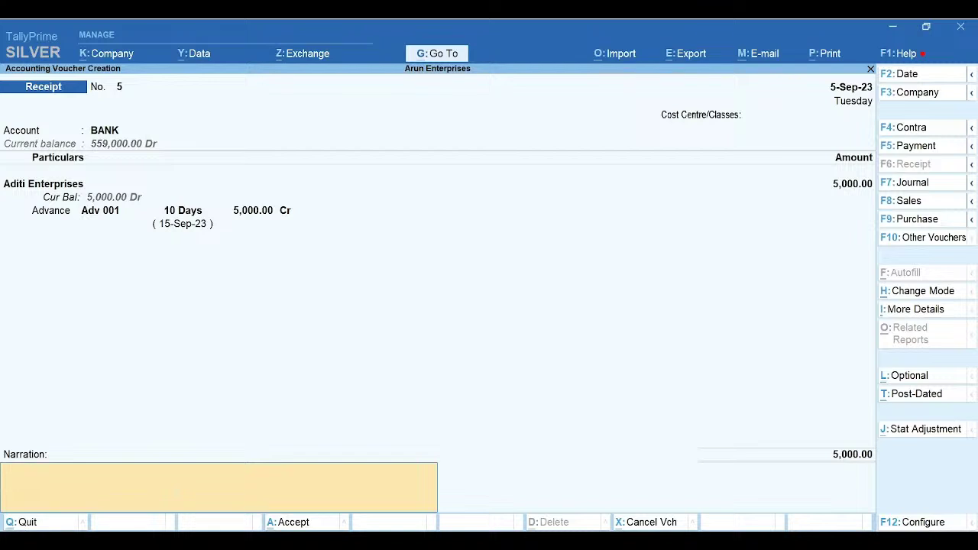
- Enter the narration "Being advnace payment received from the party" and save the receipt voucher
type("Being advnace payment rec")
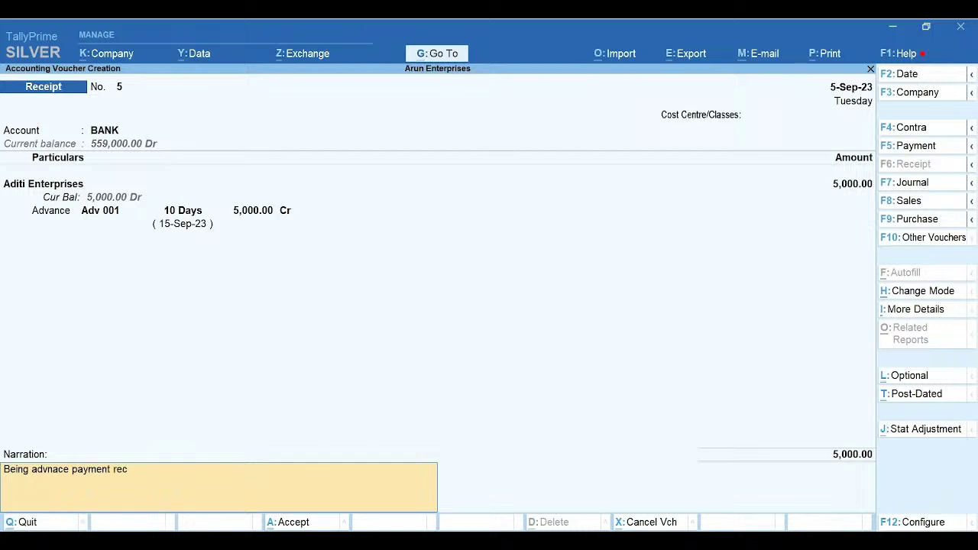
type("eived from the paryty")
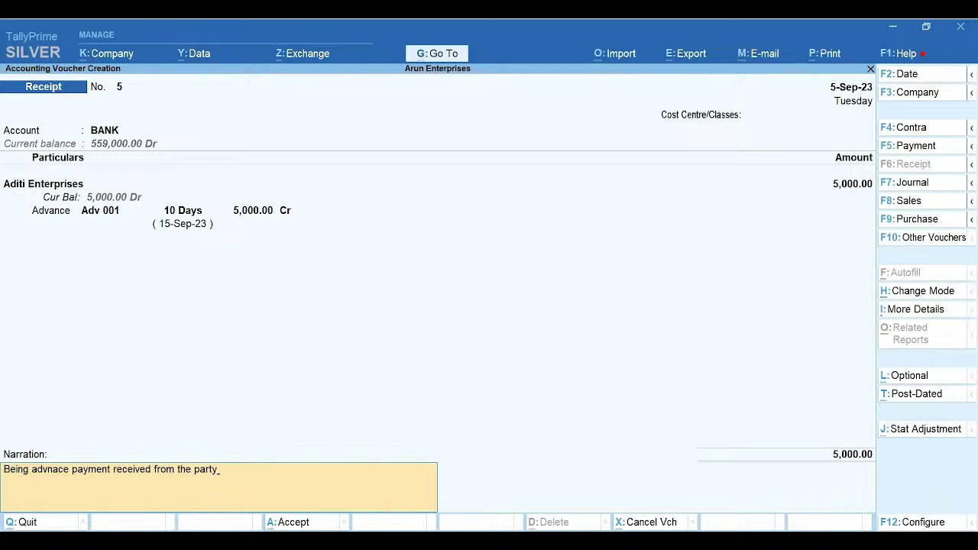
key("Return")
key("Return")
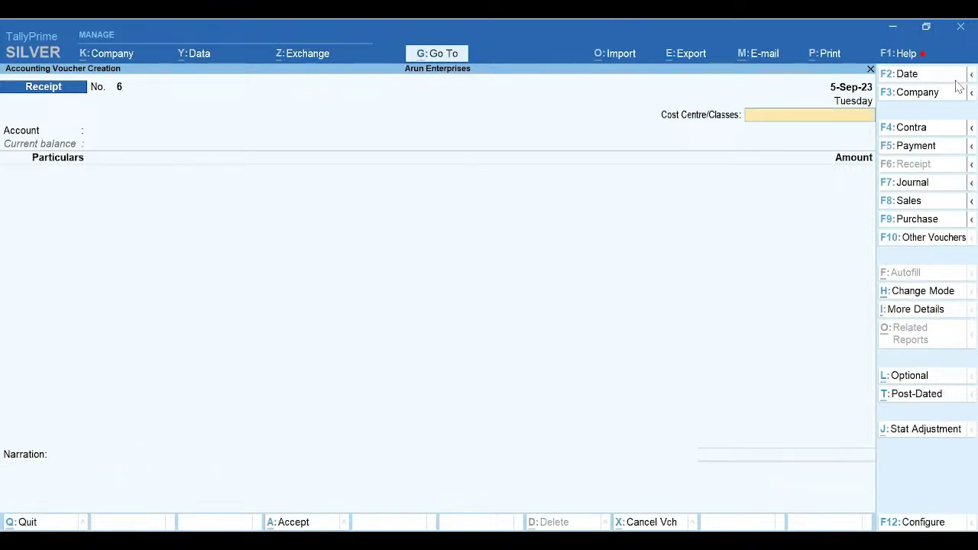
- Set the voucher date to 10-Sep-23 and switch to a Sales voucher, leaving its reference number and date blank
left_click(901, 74)
type("10se")
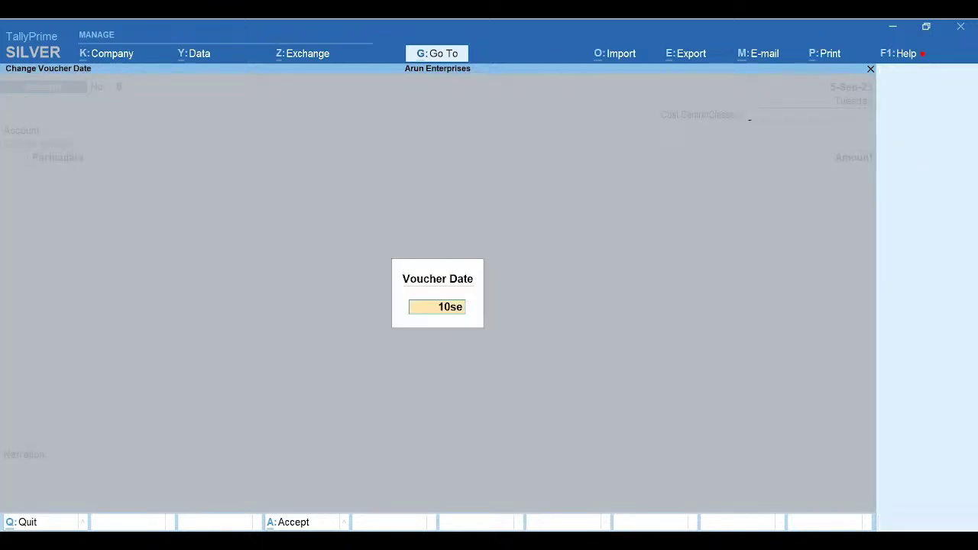
key("Return")
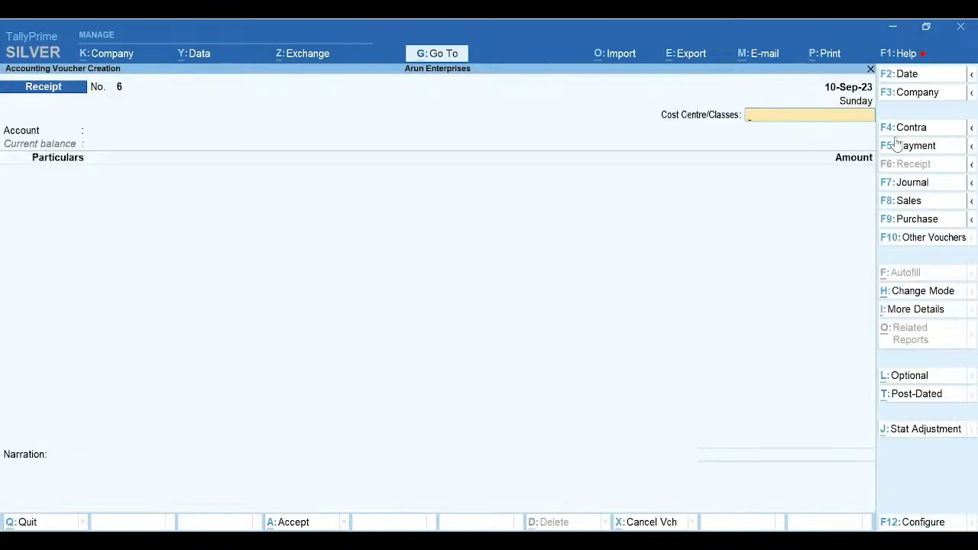
left_click(907, 202)
key("Return")
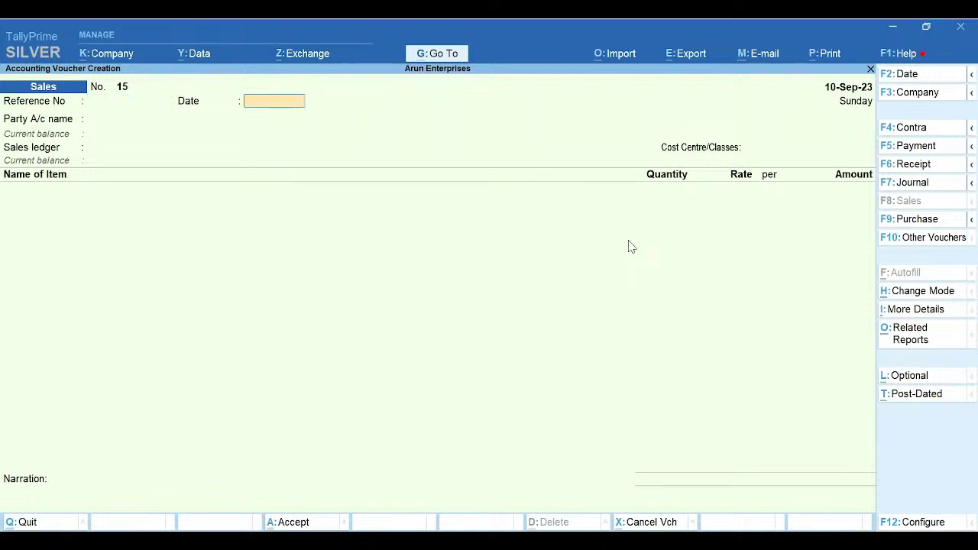
key("Return")
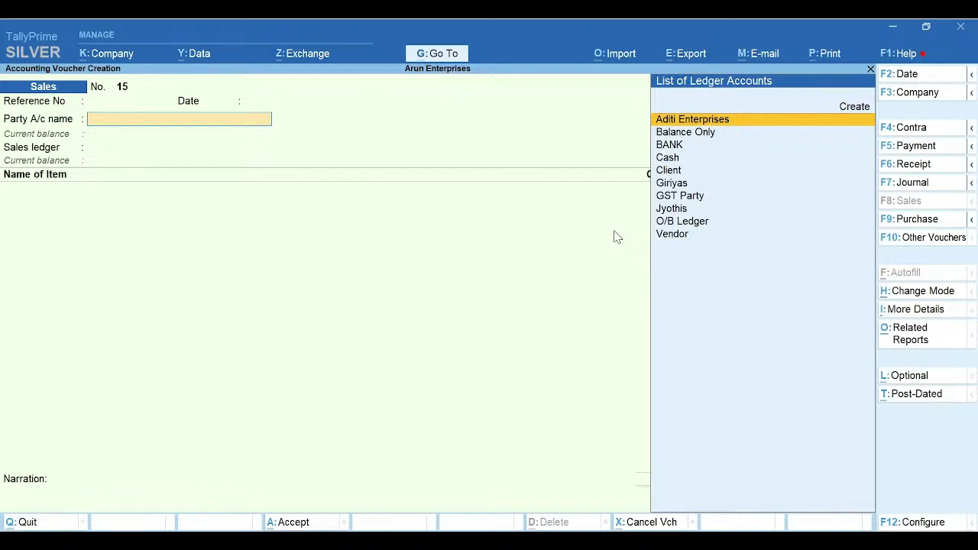
- Choose Aditi Enterprises as the party with default dispatch and party details, keep Sales A/c, and assign no cost centre
key("Return")
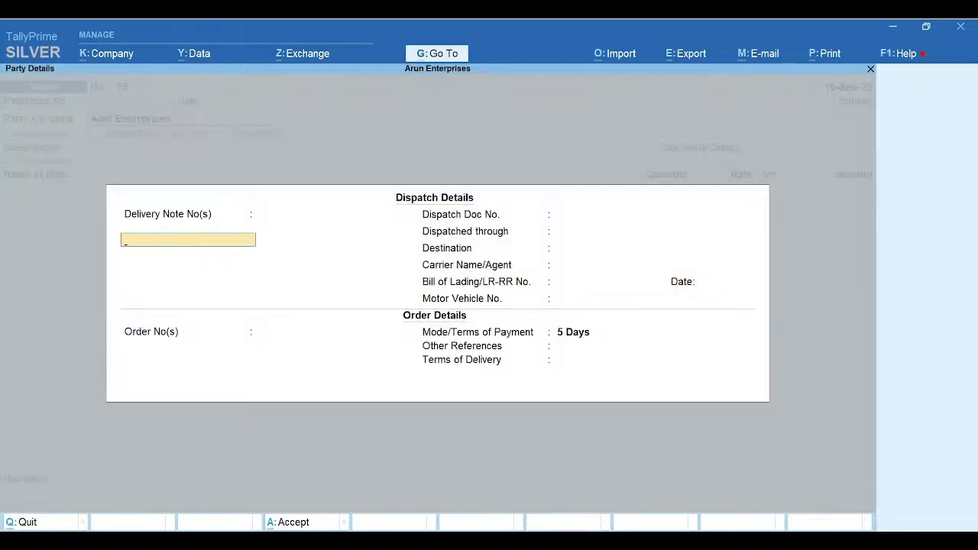
key("ctrl+a")
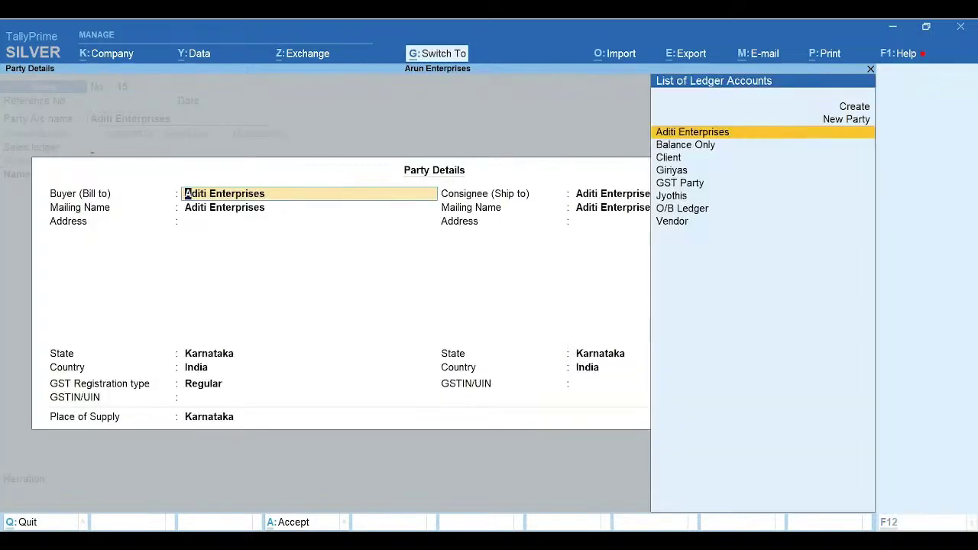
key("ctrl+a")
key("Return")
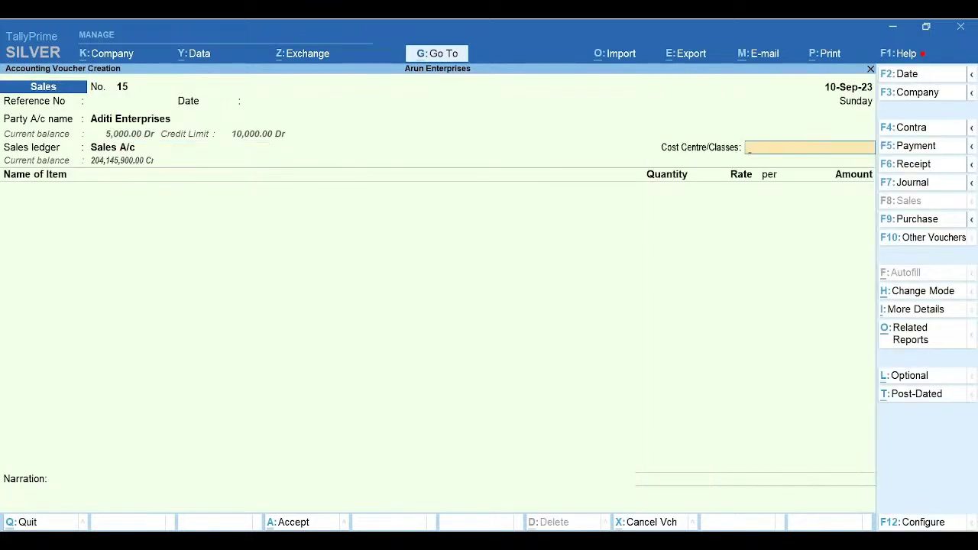
key("Return")
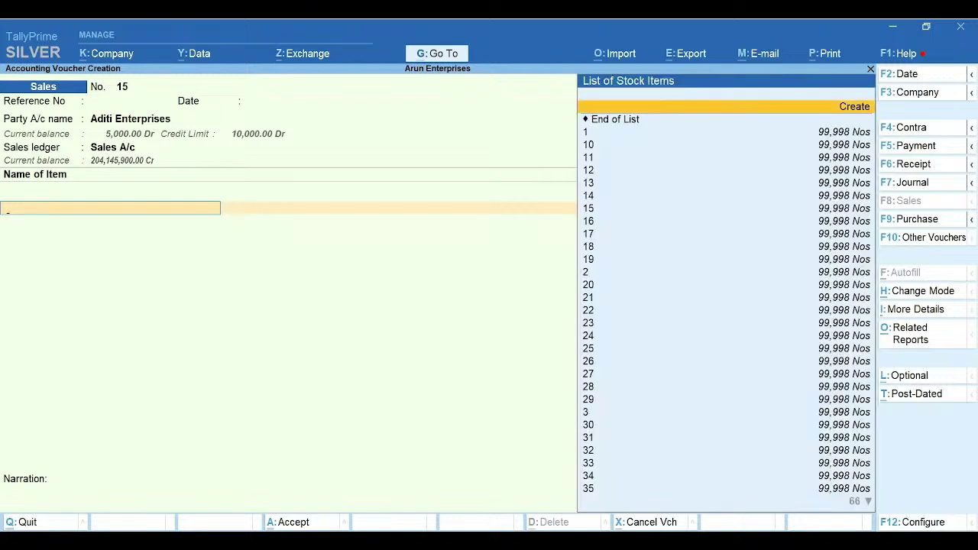
key("Down")
key("Down")
key("Down")
key("Down")
key("Down")
key("Down")
key("Down")
key("Down")
key("Down")
key("Down")
key("Down")
key("Down")
key("Down")
key("Down")
key("Down")
key("Down")
key("Down")
key("Down")
key("Down")
key("Down")
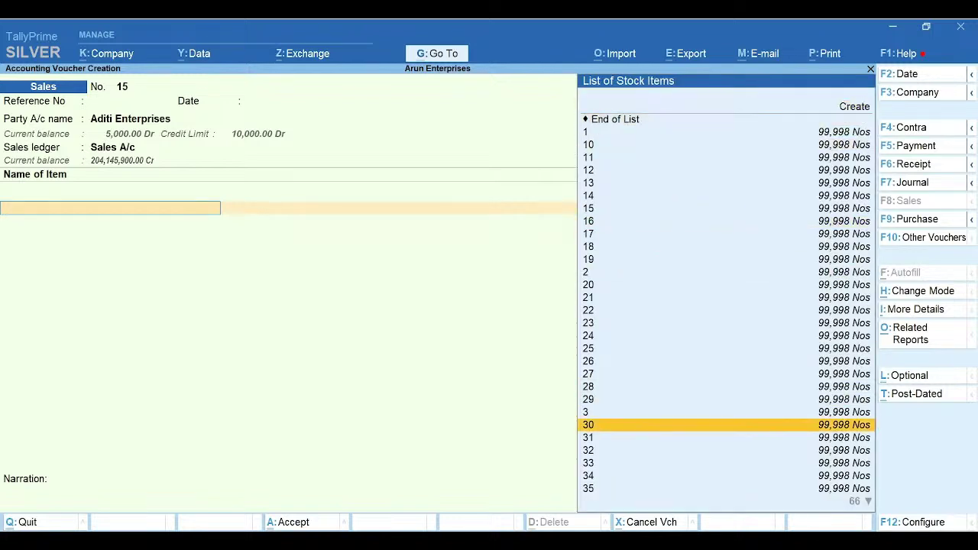
key("Down")
key("Down")
key("Down")
key("Down")
key("Down")
key("Down")
key("Down")
key("Down")
key("Down")
key("Down")
key("Down")
key("Down")
key("Down")
key("Down")
key("Down")
key("Down")
key("Down")
key("Down")
key("Down")
key("Down")
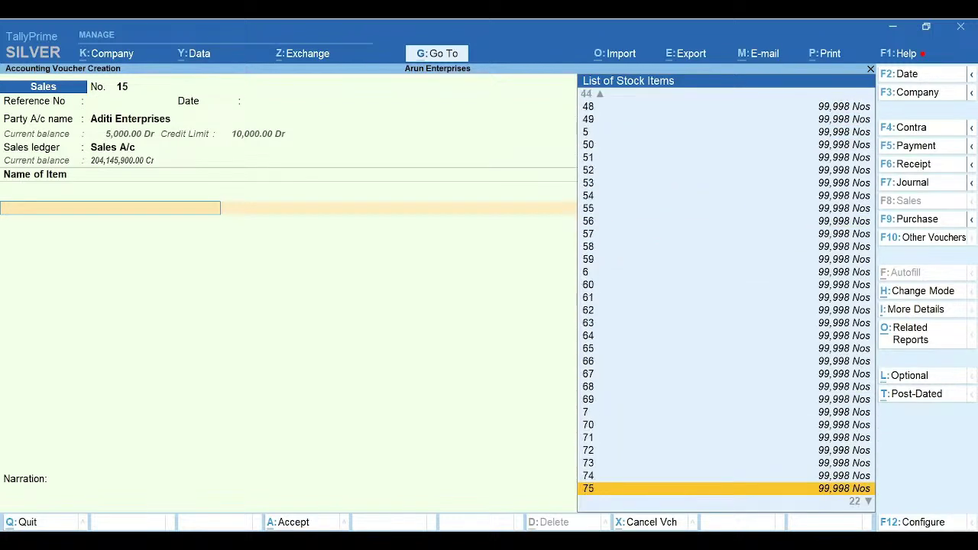
key("Return")
key("Return")
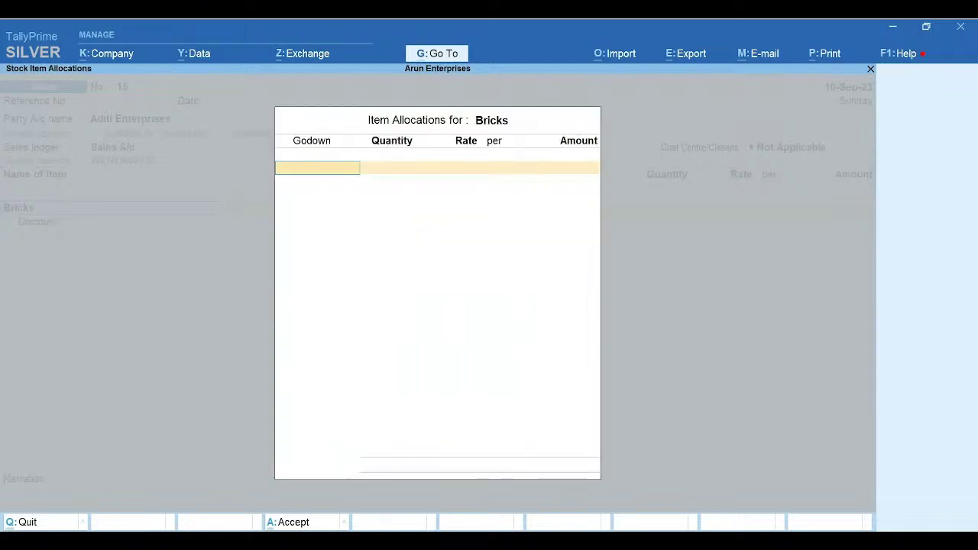
key("Down")
key("Down")
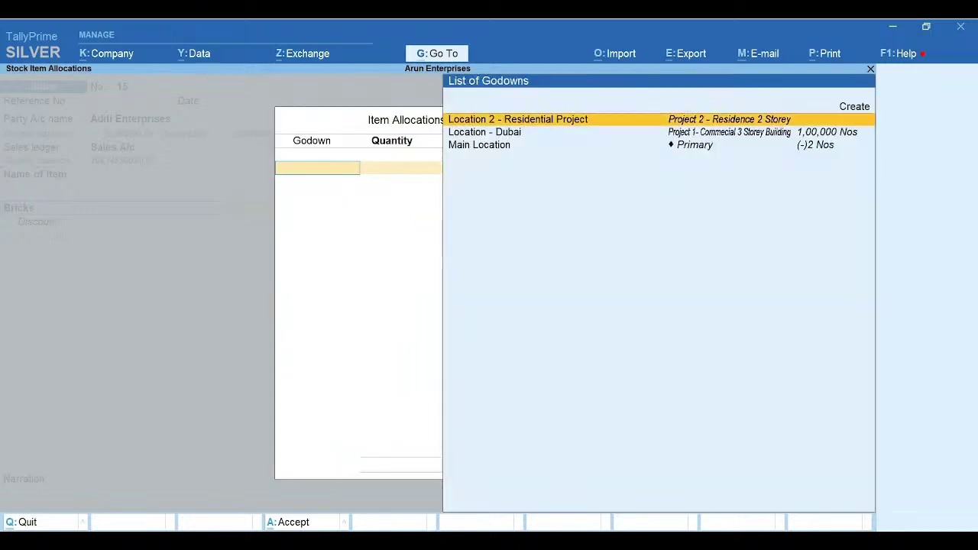
key("Escape")
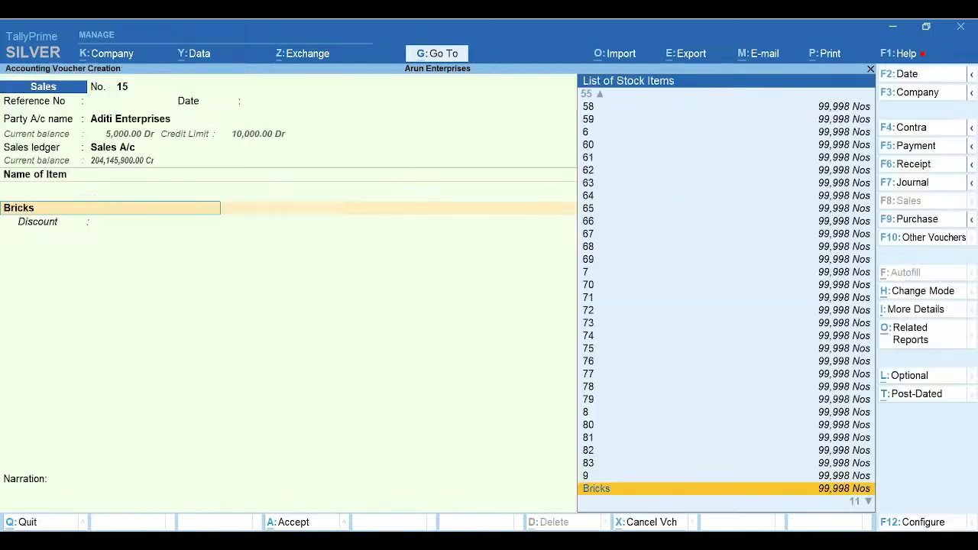
key("BackSpace")
key("BackSpace")
key("Return")
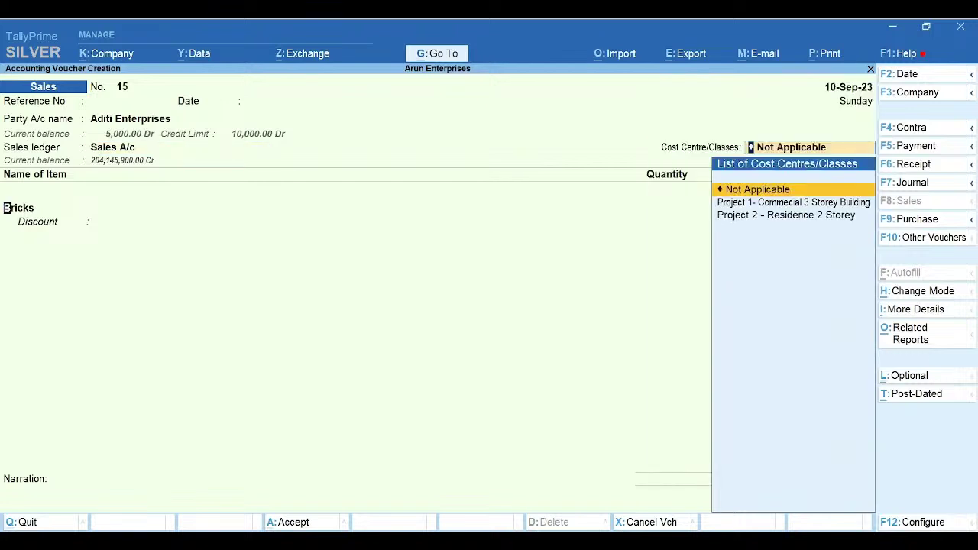
key("Return")
- Choose Notepad for Office as the stock item and allocate it from the Main Location godown
type("No")
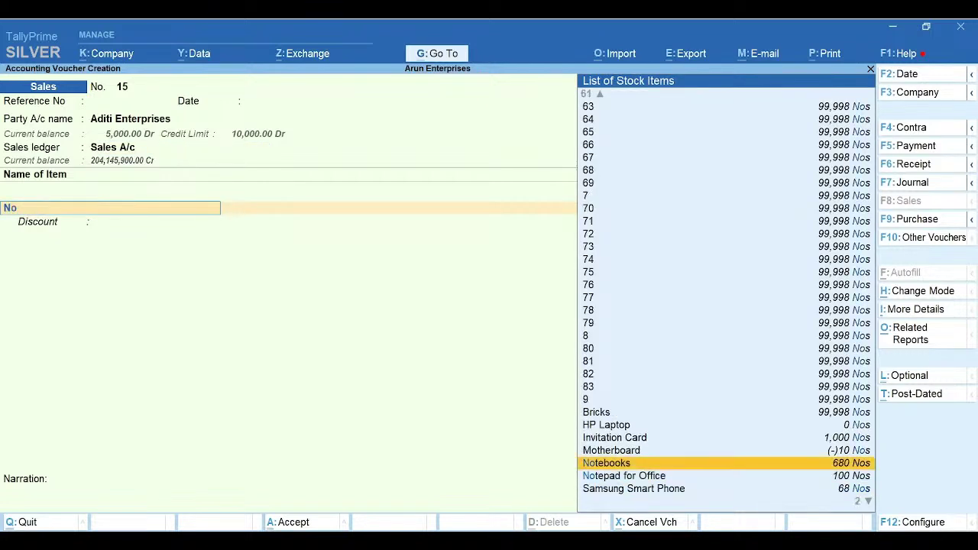
key("Down")
key("Return")
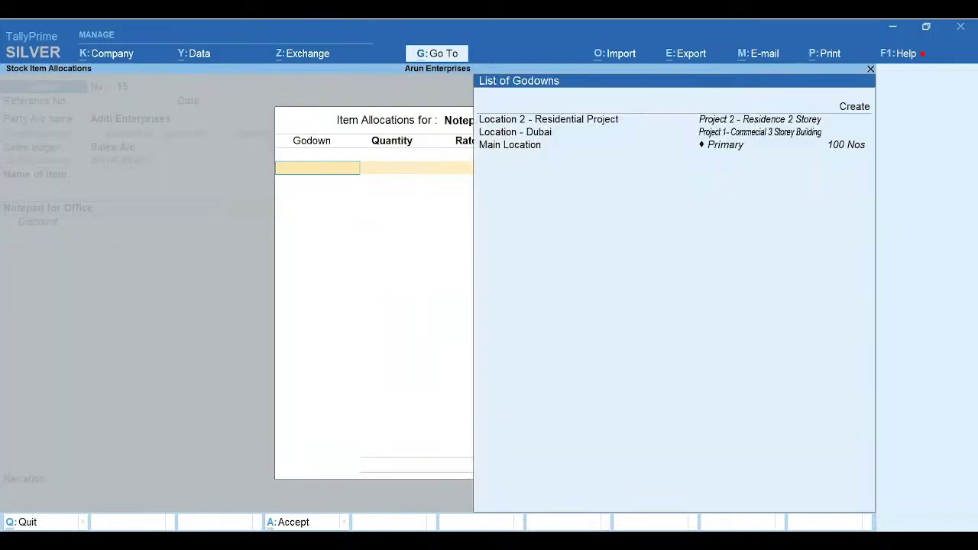
key("Down")
key("Down")
key("Return")
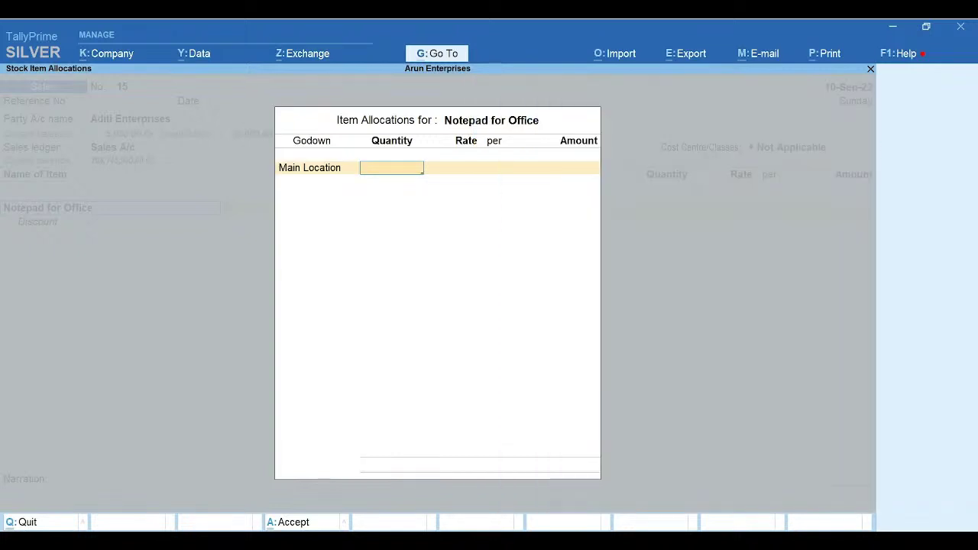
- Set the Main Location allocation for Notepad for Office to 100 Nos at a rate of 50.00 per Nos
type("10")
key("Return")
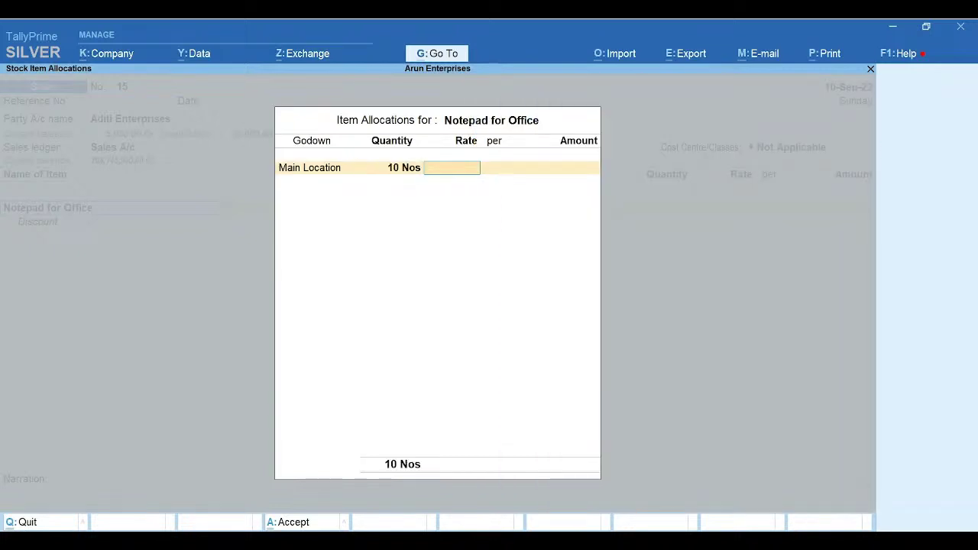
key("BackSpace")
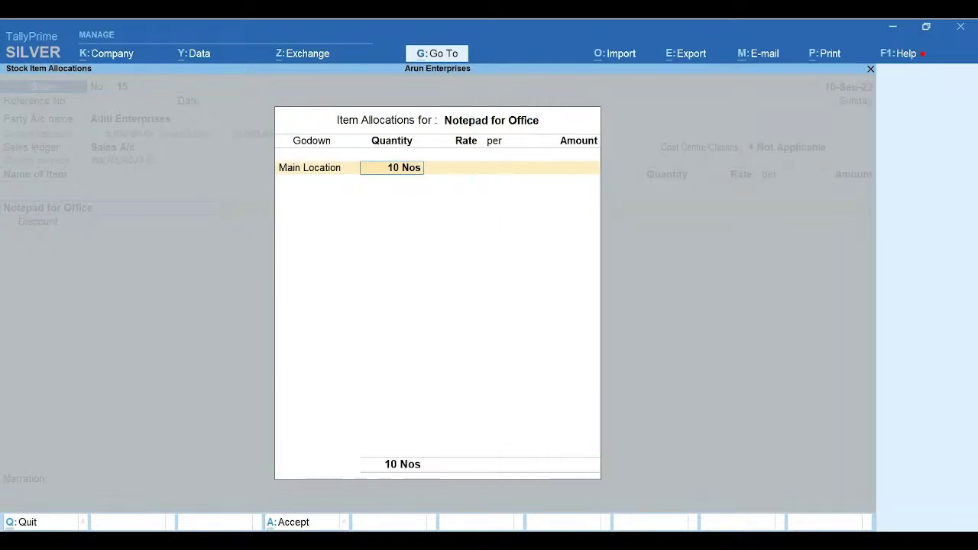
type("100")
key("Return")
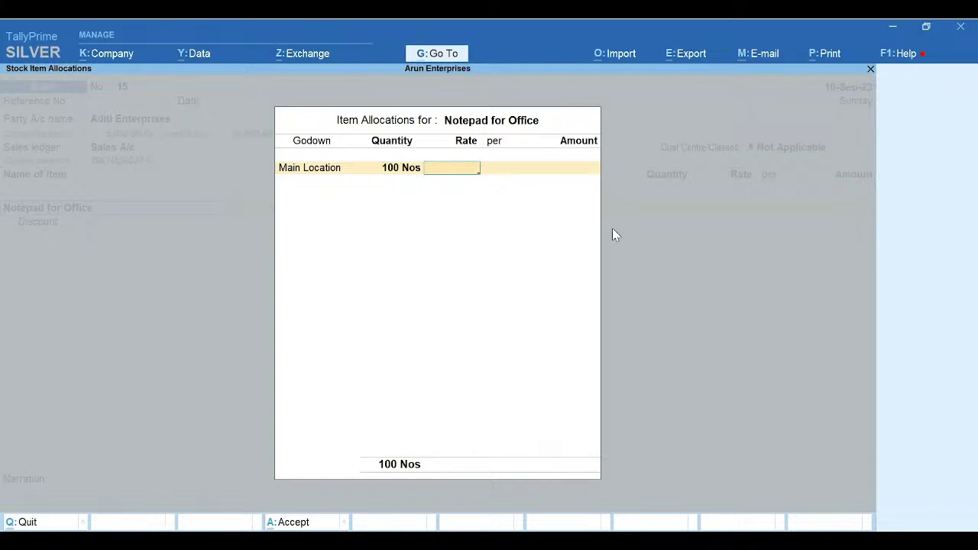
type("50")
key("Return")
key("Return")
key("Return")
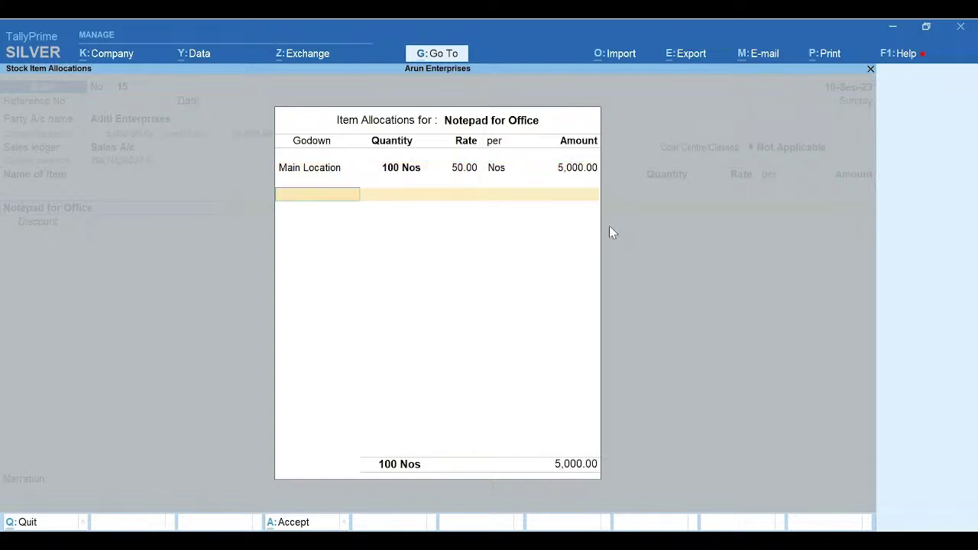
key("Return")
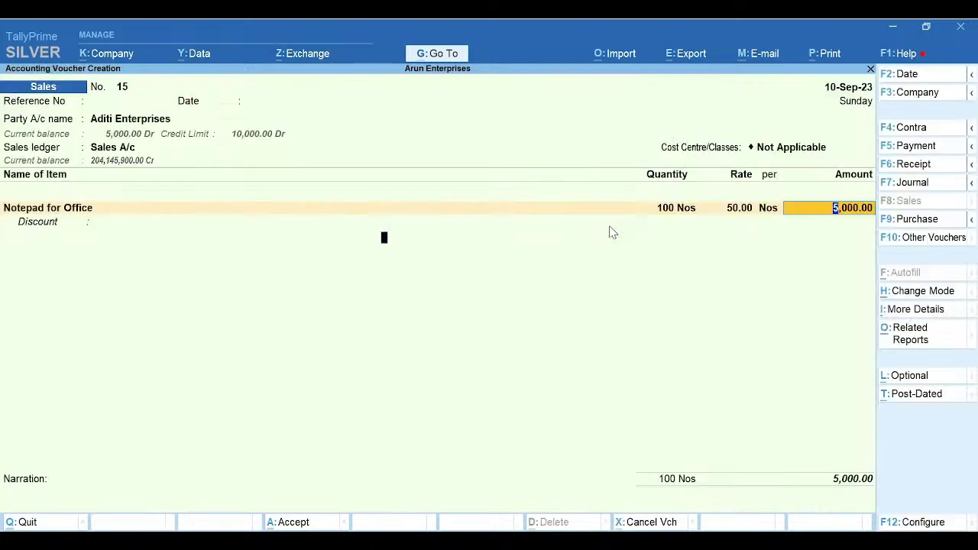
- Accept the item amount, leave the discount blank and end the item list of the sales voucher
key("Return")
key("Return")
key("ctrl+a")
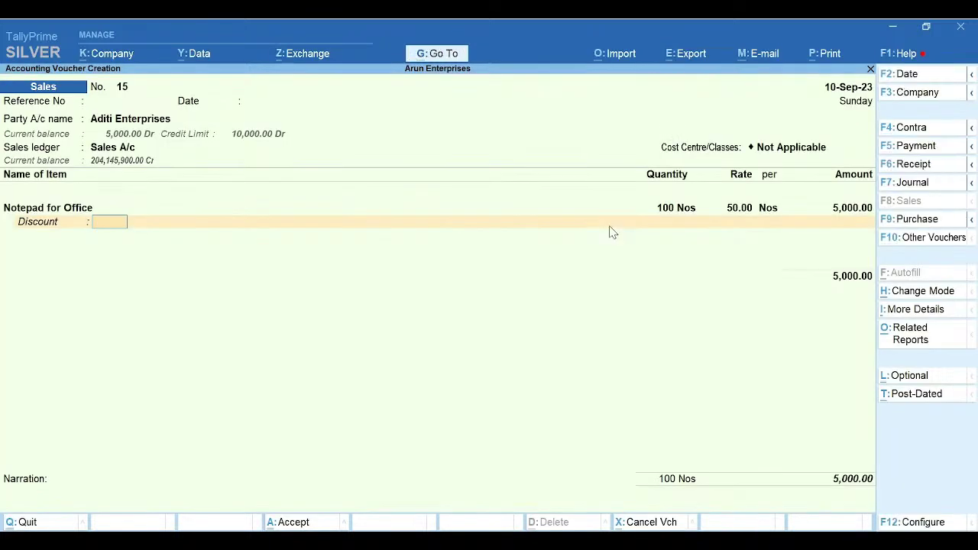
key("Return")
key("Return")
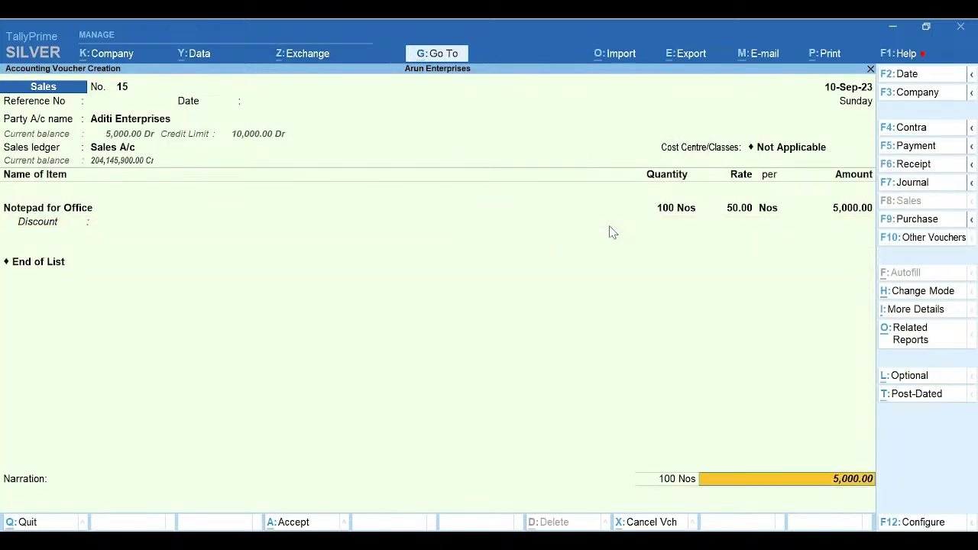
- Adjust the full sales amount in the bill-wise details as Agst Ref against the pending advance Adv 001
key("Return")
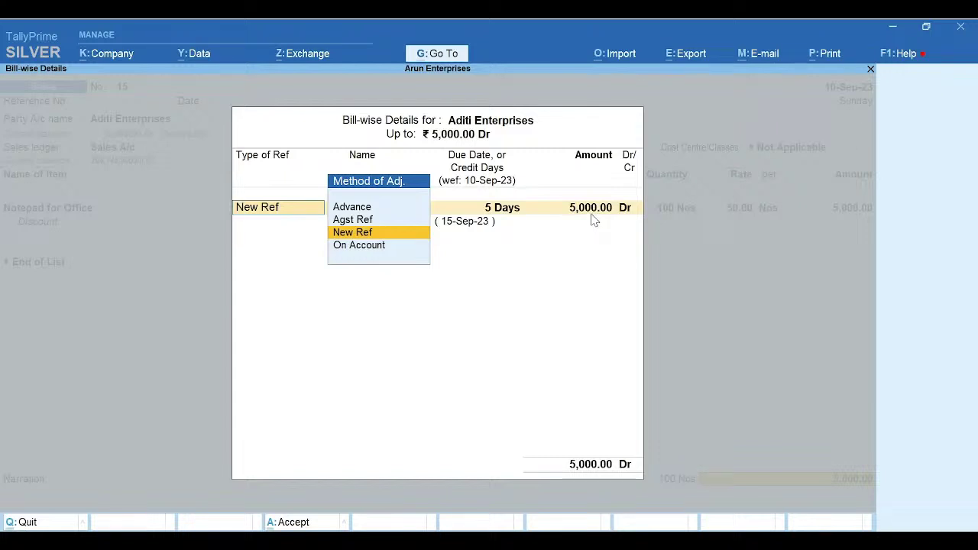
key("Up")
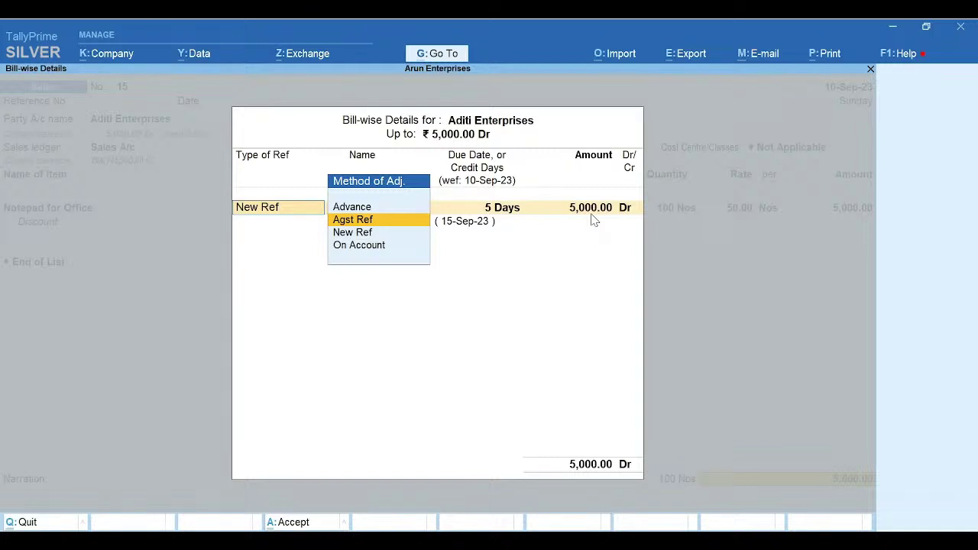
key("Return")
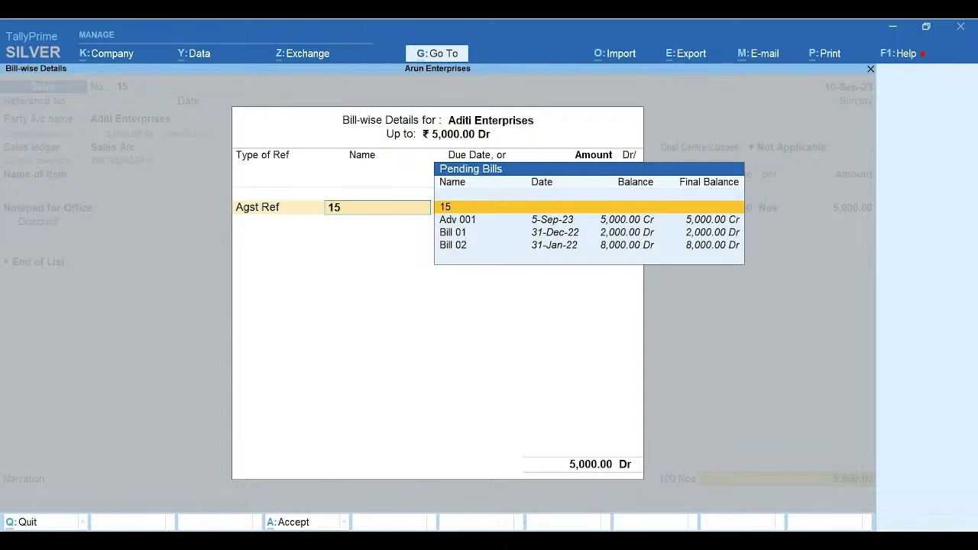
key("Down")
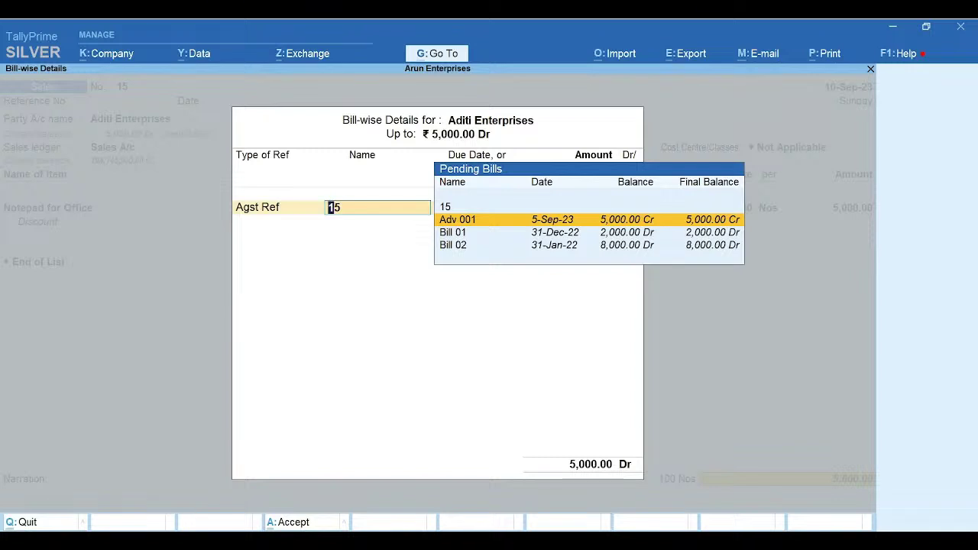
key("Return")
key("Return")
key("Return")
key("Return")
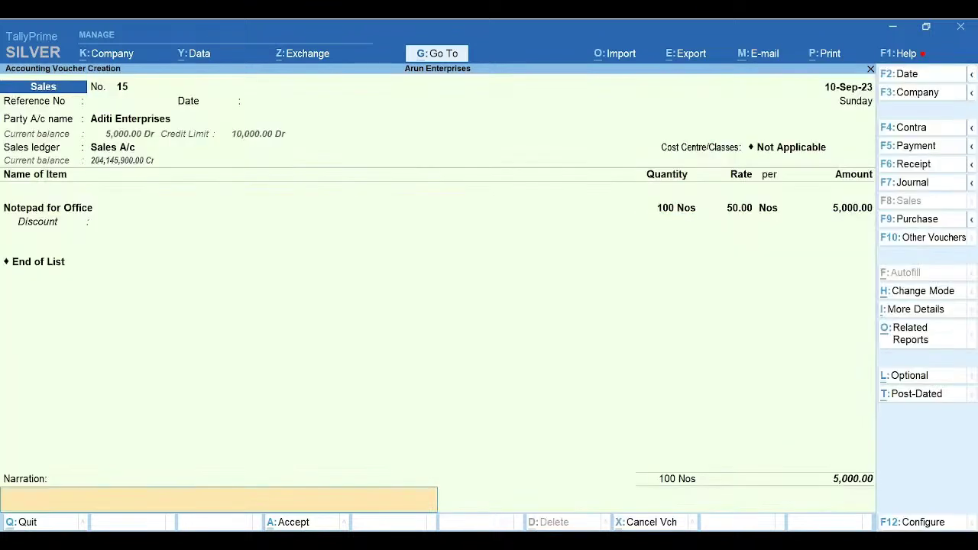
- Leave the narration blank, save the sales voucher and exit voucher creation
key("Return")
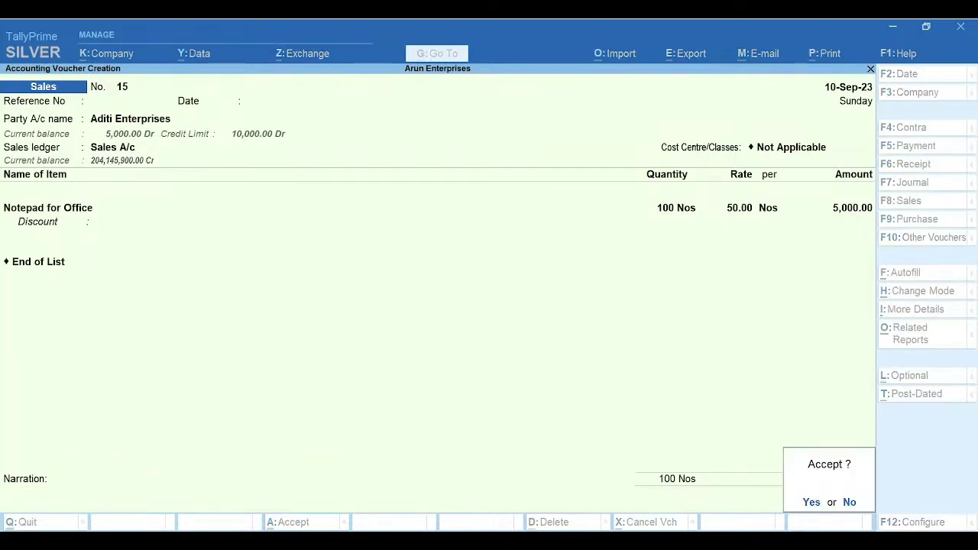
key("y")
key("Escape")
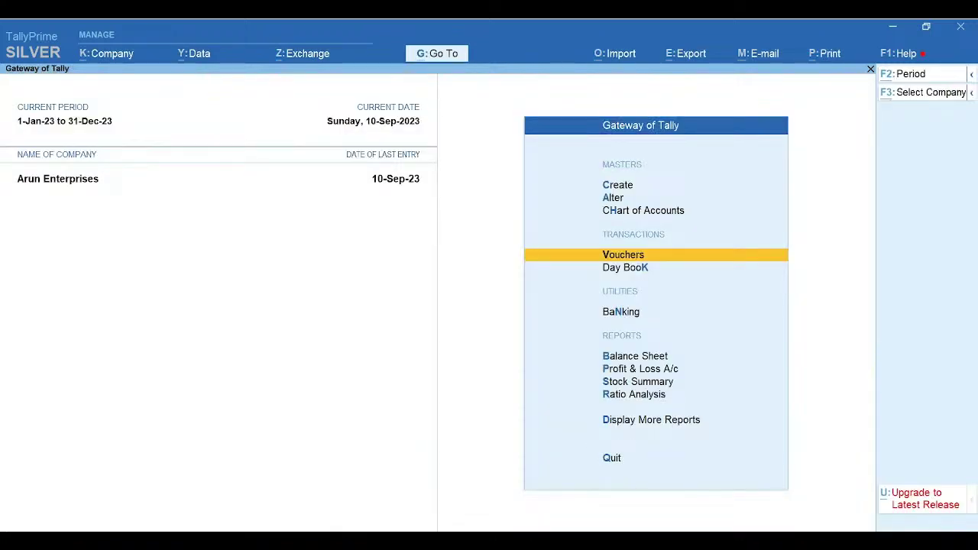
- Open the Ledger Outstandings report for Aditi Enterprises
key("alt+g")
type("Led")
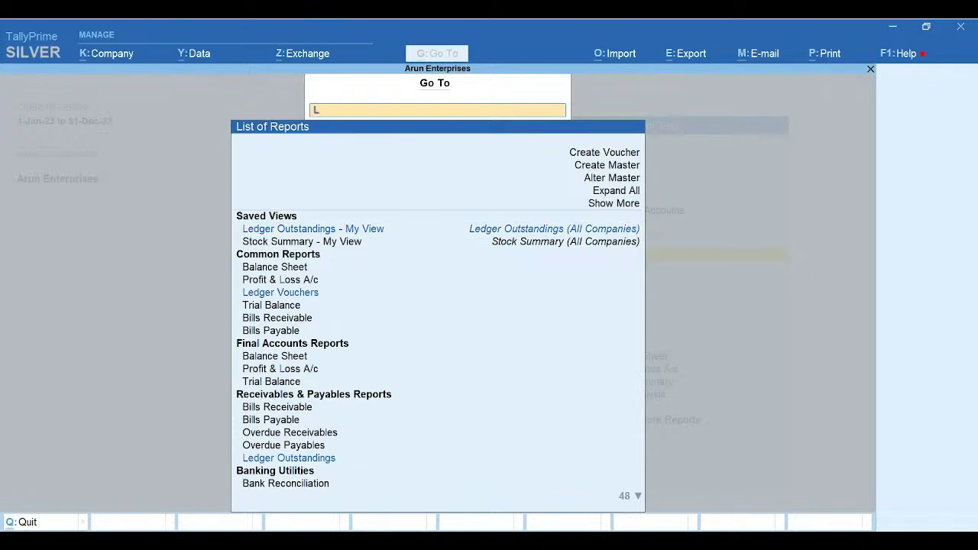
key("Down")
key("Down")
key("Down")
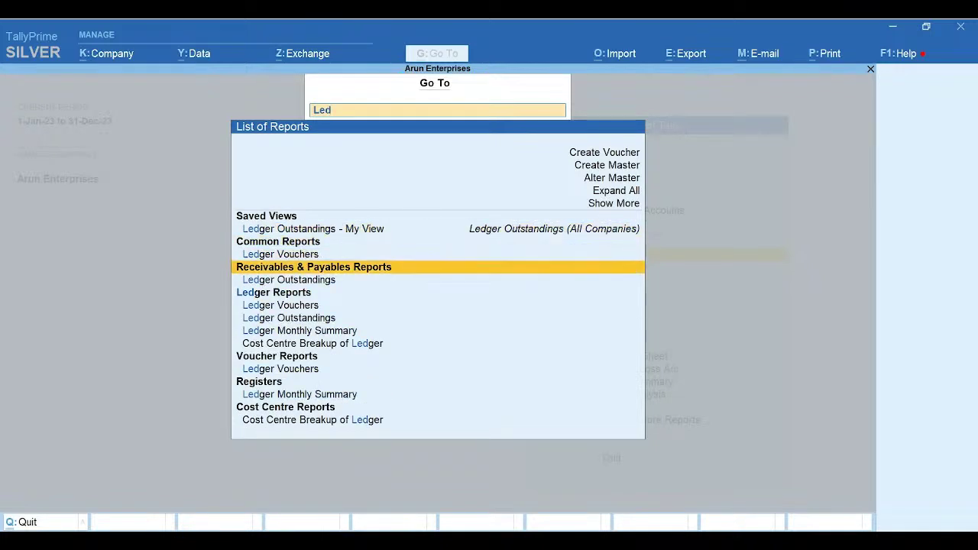
key("Return")
key("Return")
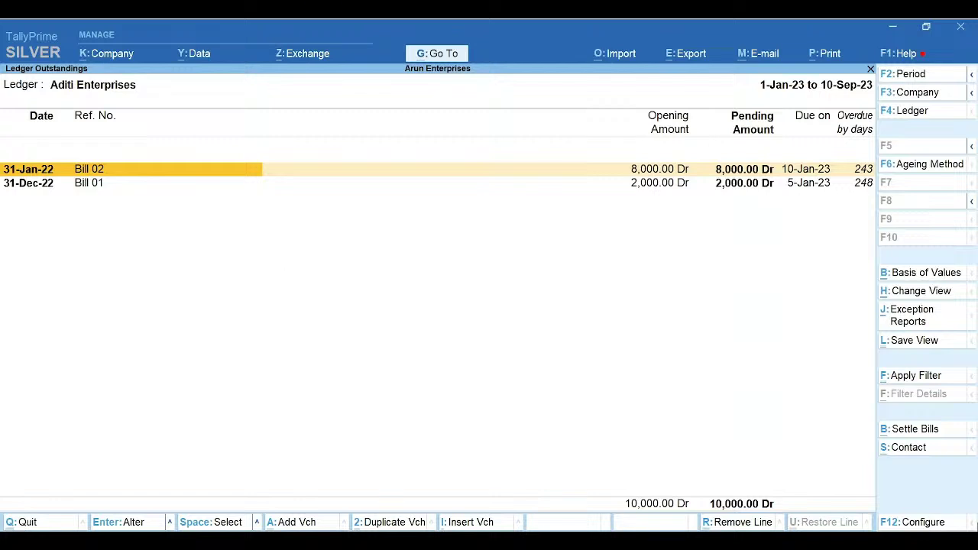
key("F12")
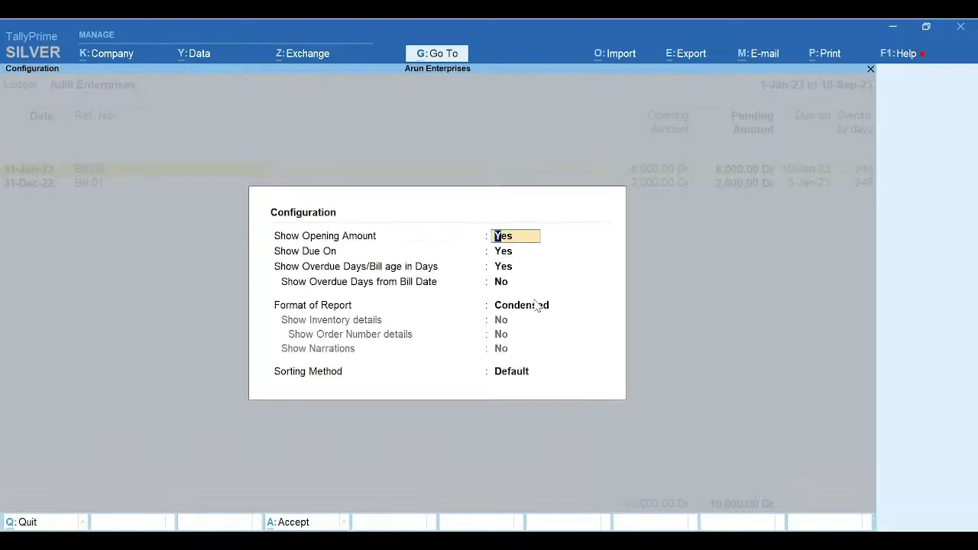
key("ctrl+a")
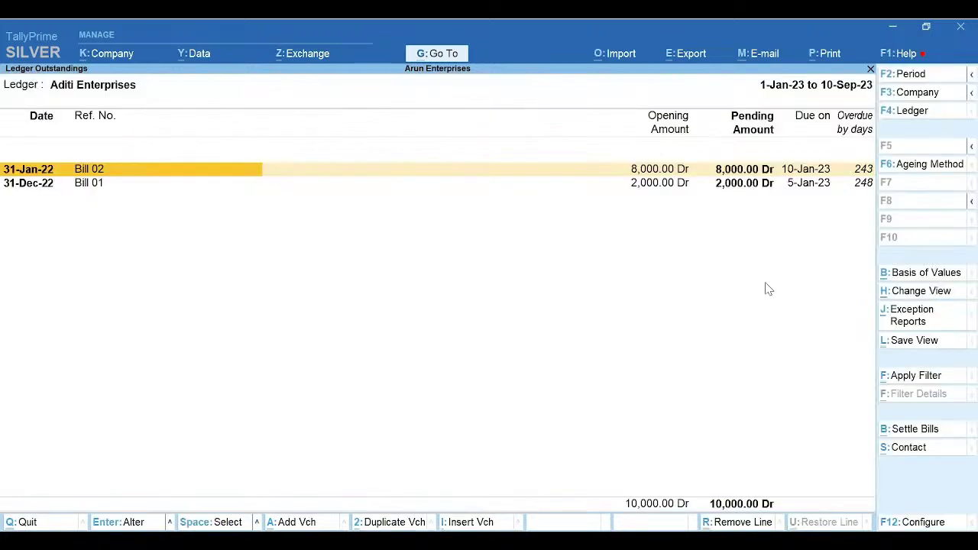
left_click(924, 272)
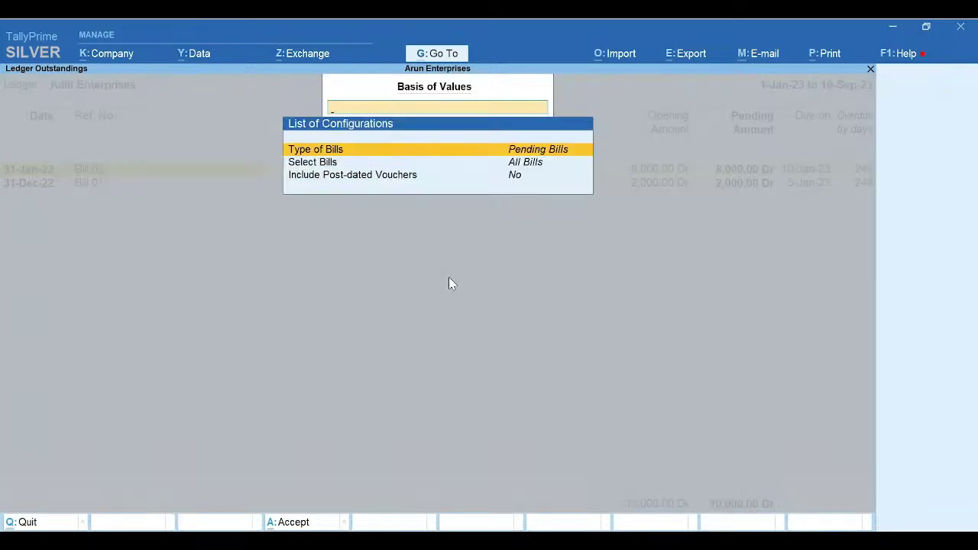
key("Escape")
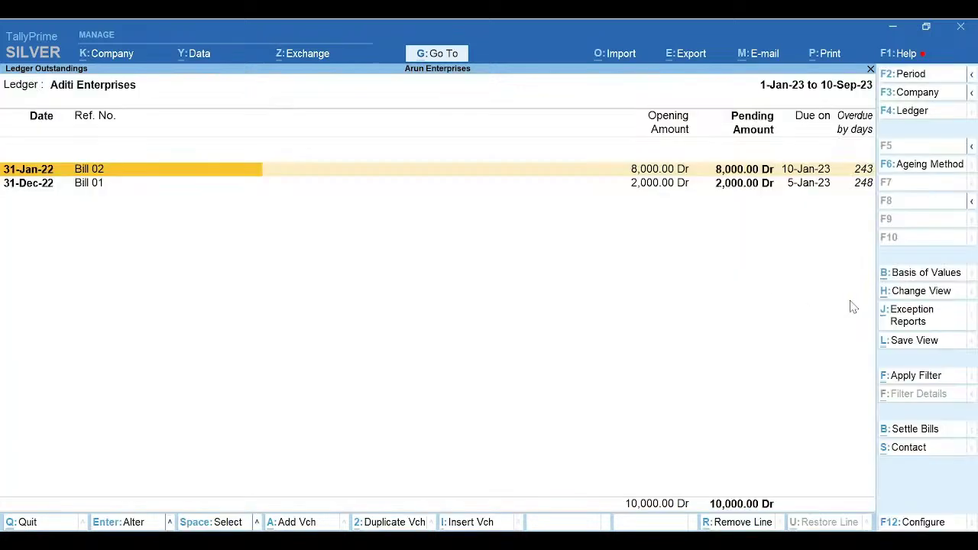
- Set the report's basis of values to show All Bills as the type of bills, keeping Select Bills at All Bills
left_click(919, 276)
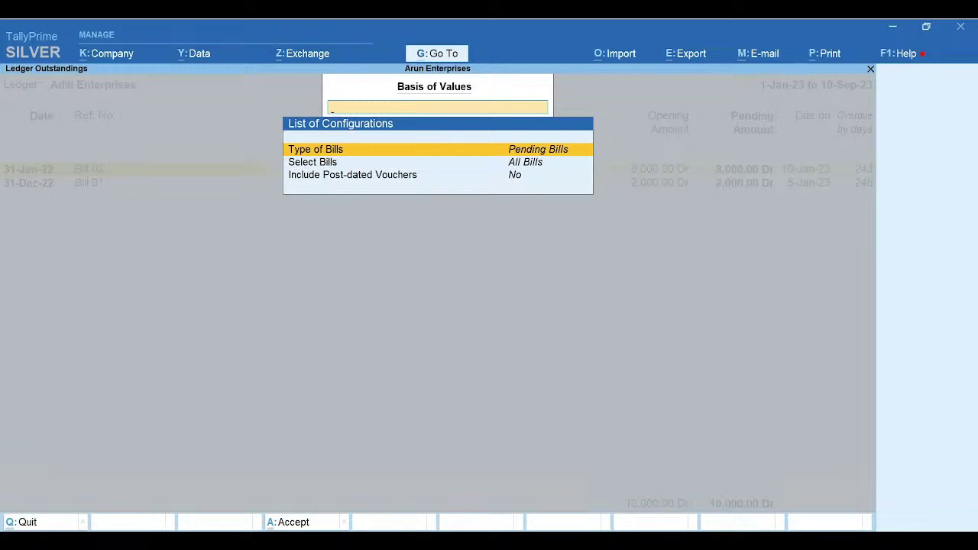
key("Return")
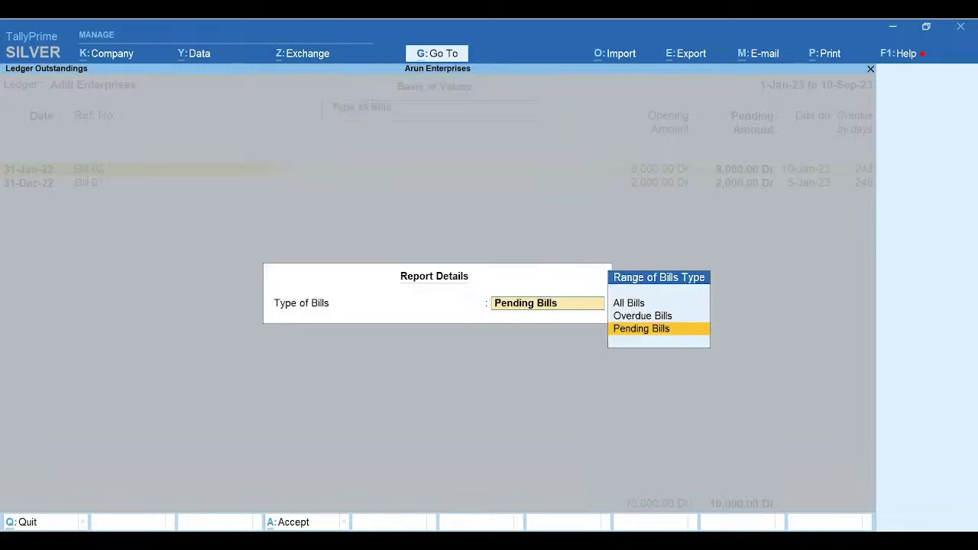
key("Up")
key("Up")
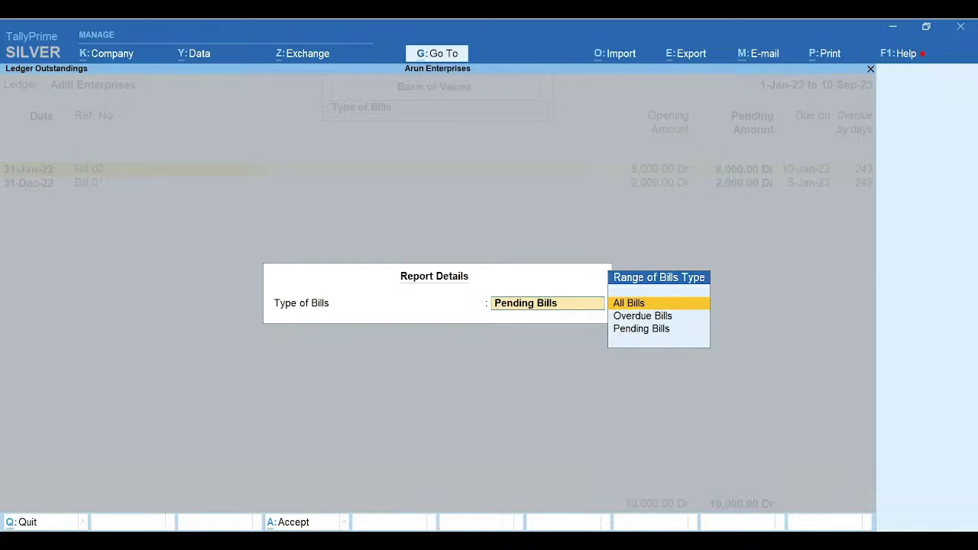
key("Return")
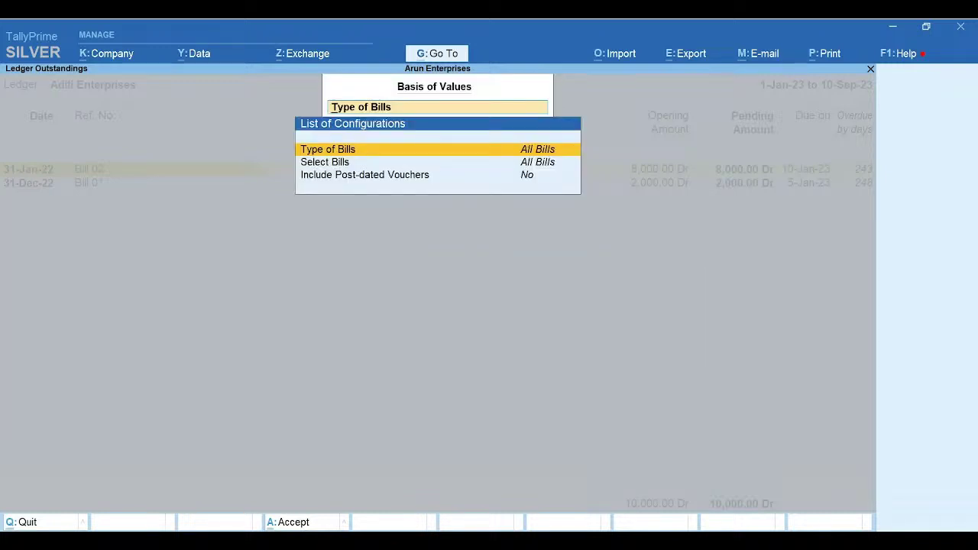
key("Down")
key("Return")
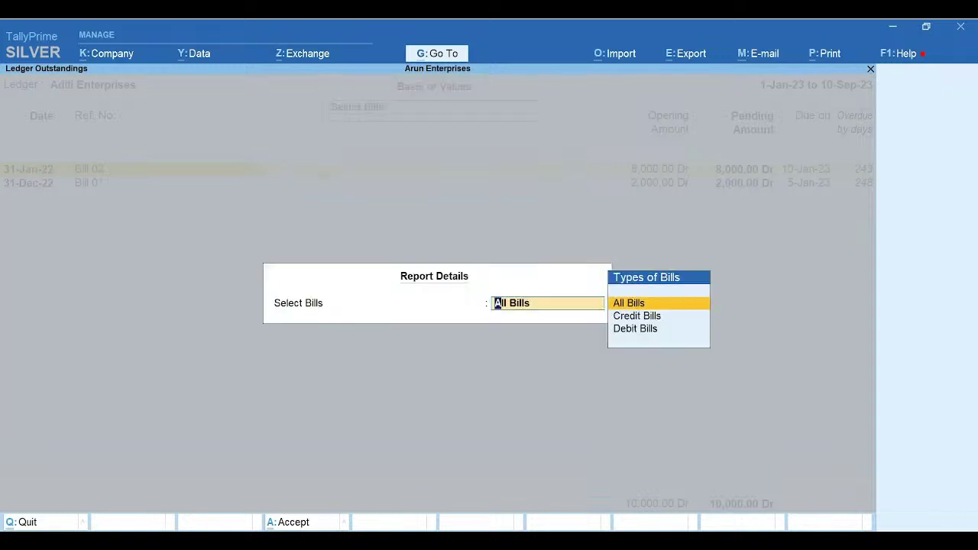
key("Return")
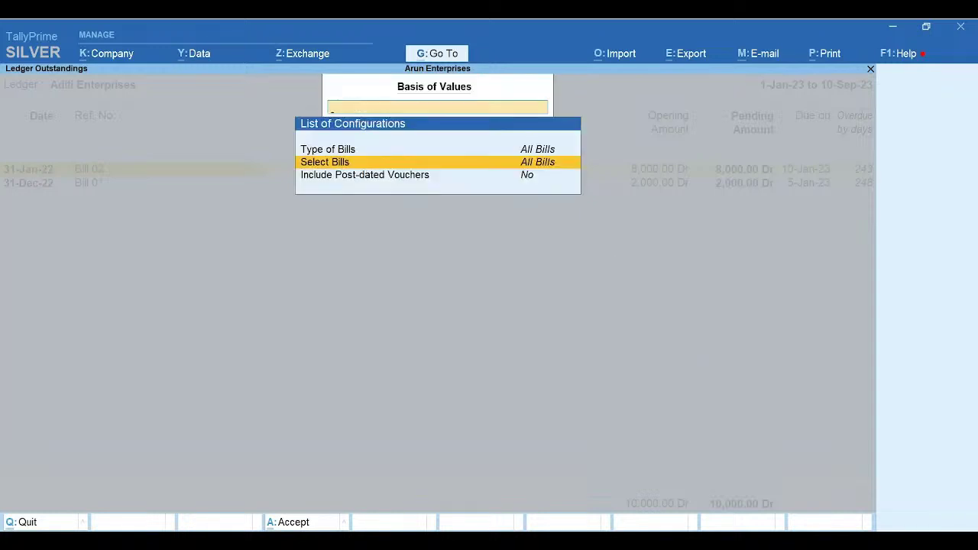
key("ctrl+a")
- Expand the Adv 001 advance line and go through the vouchers and item details recorded against it
key("Down")
key("Down")
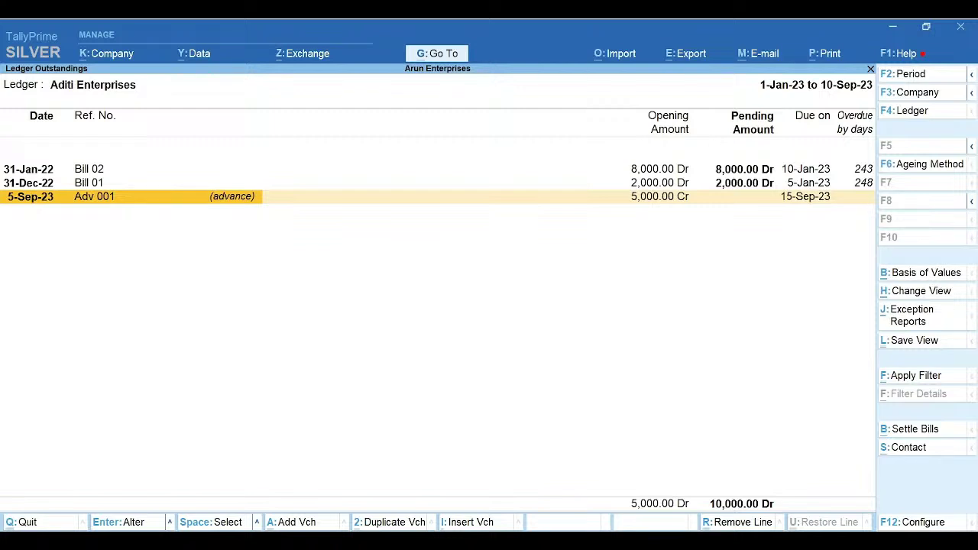
key("shift+Return")
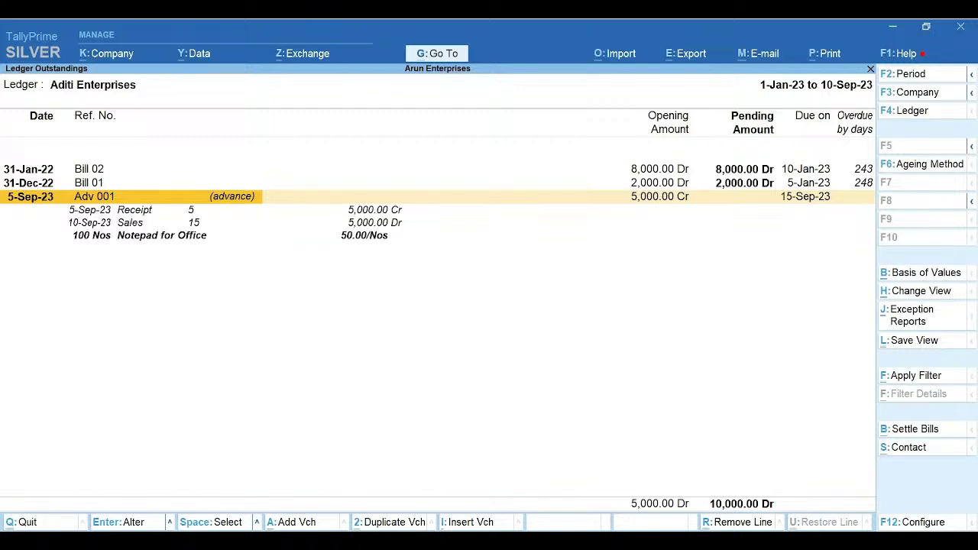
key("Down")
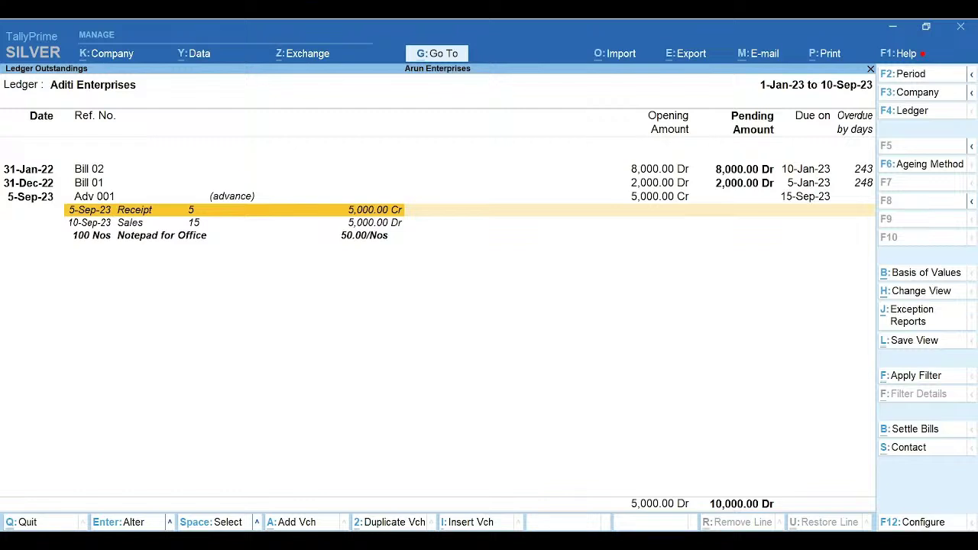
key("Down")
key("Down")
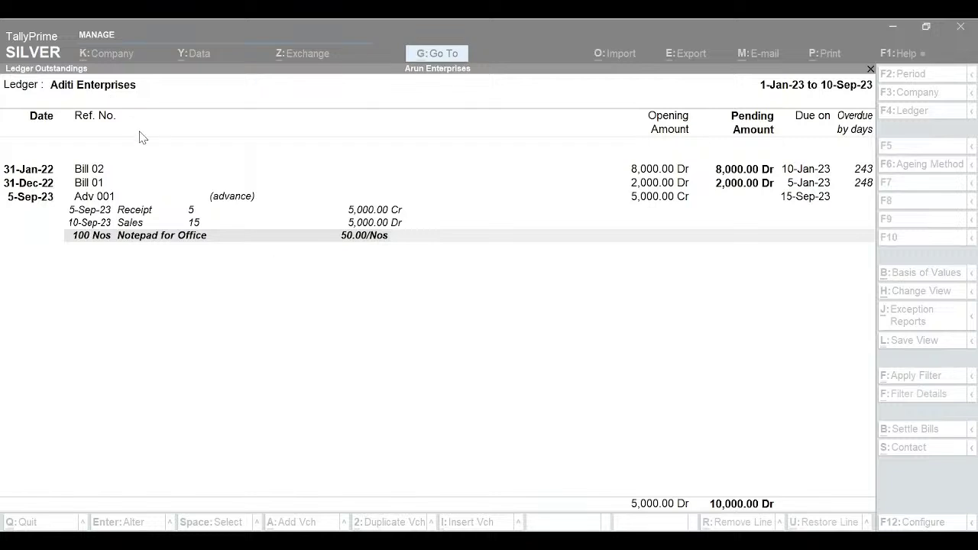
- Close the Ledger Outstandings report and the ledger selection to return to the Gateway of Tally
left_click(513, 366)
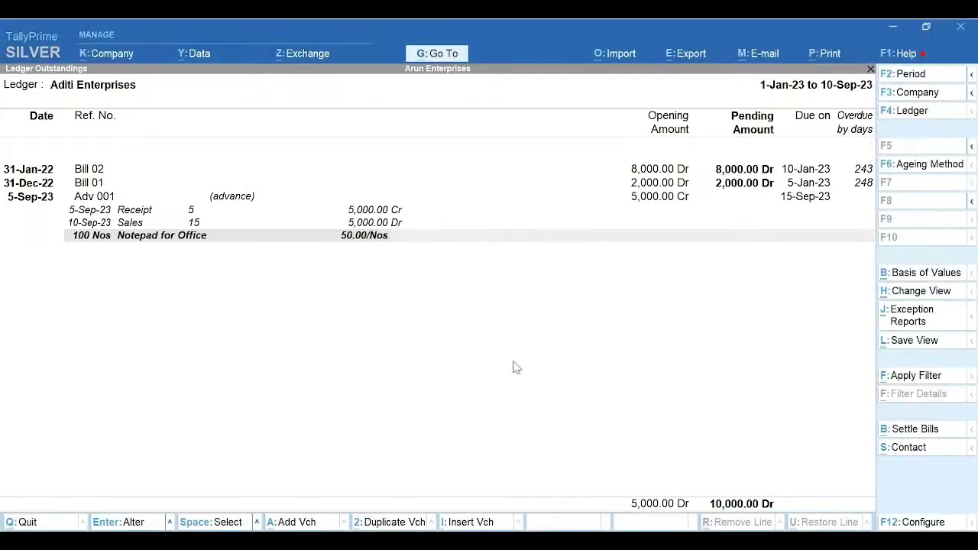
key("Escape")
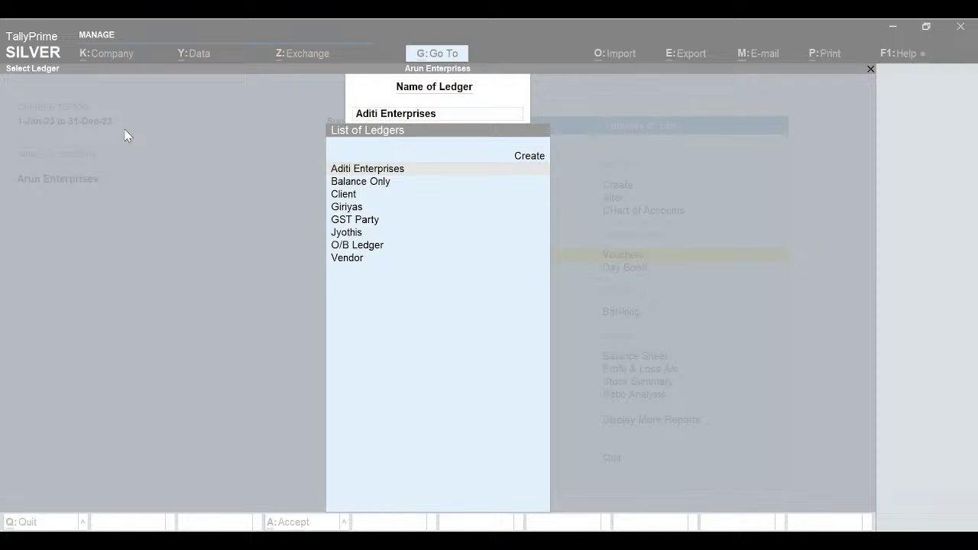
left_click(192, 242)
key("Escape")
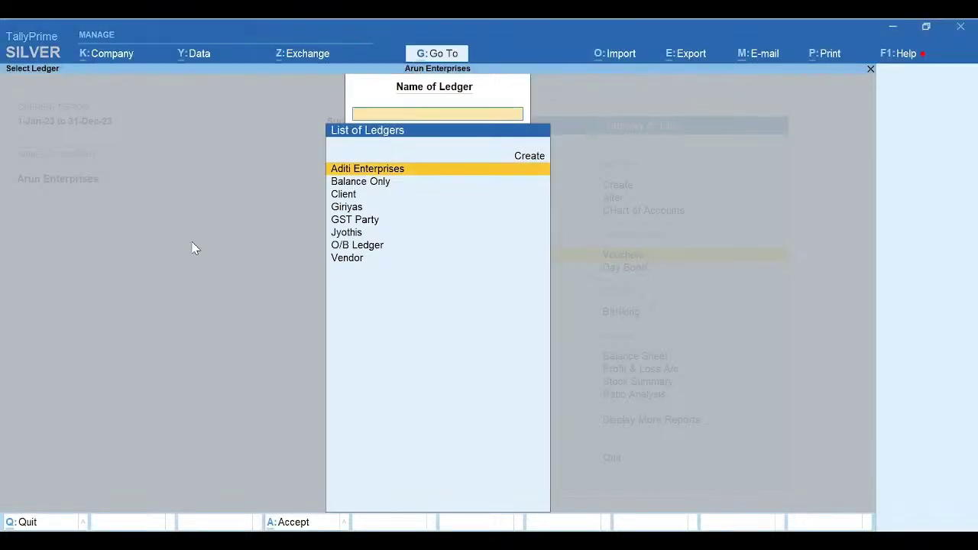
key("Escape")
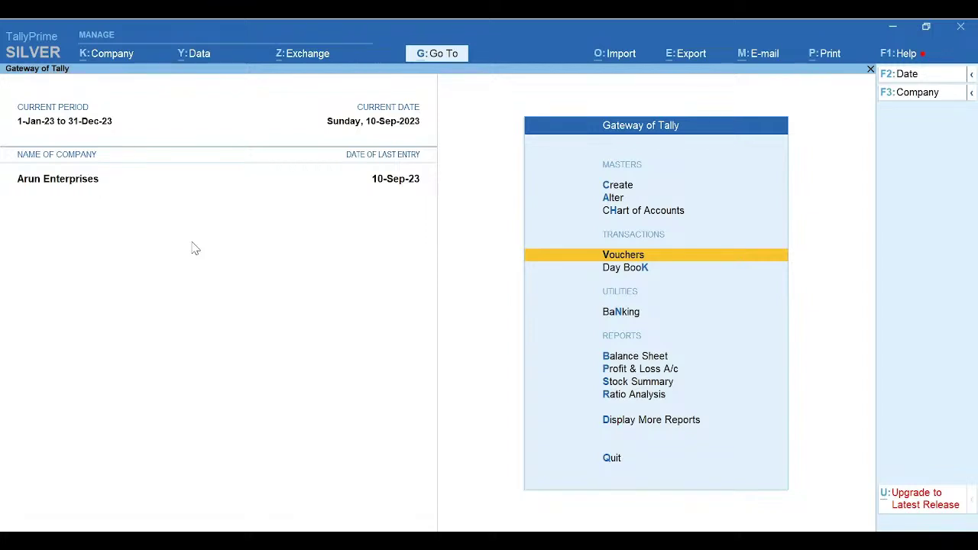
- Start a sales voucher with Aditi Enterprises as the party, Sales A/c as the sales ledger and cost centre Not Applicable
key("Return")
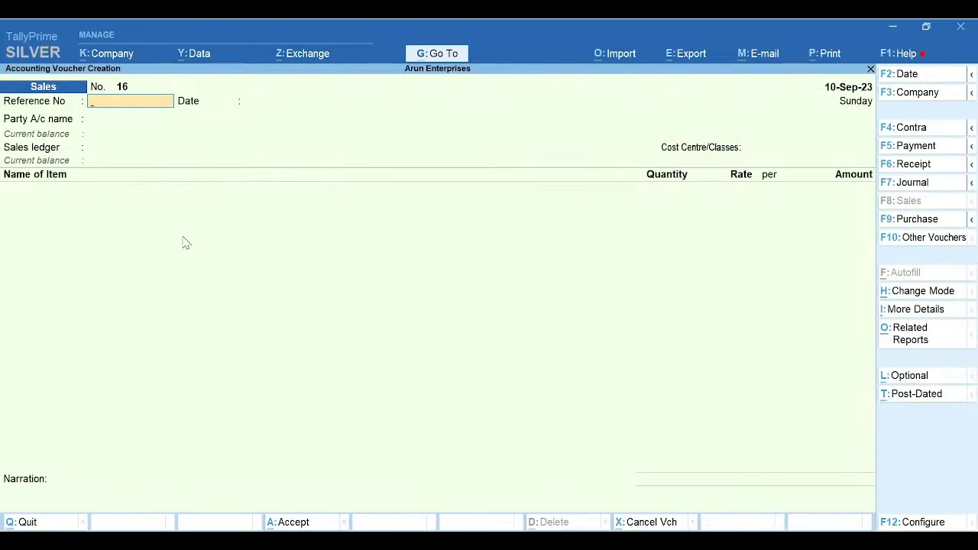
key("Return")
key("Return")
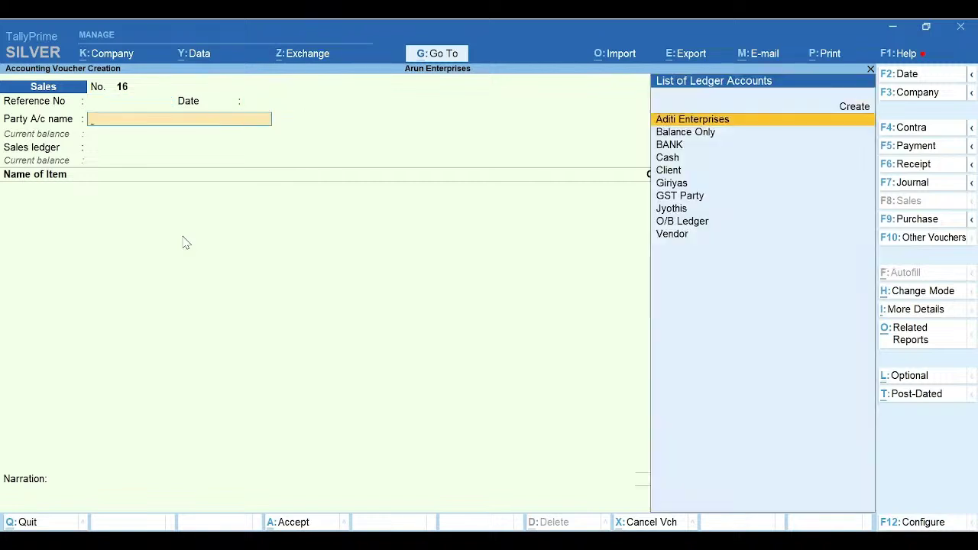
key("Return")
key("ctrl+a")
key("ctrl+a")
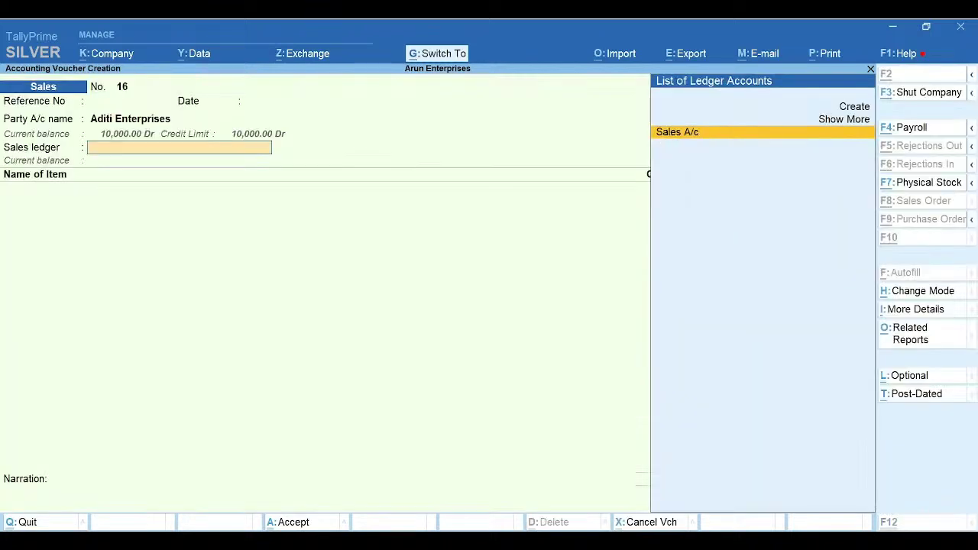
key("Return")
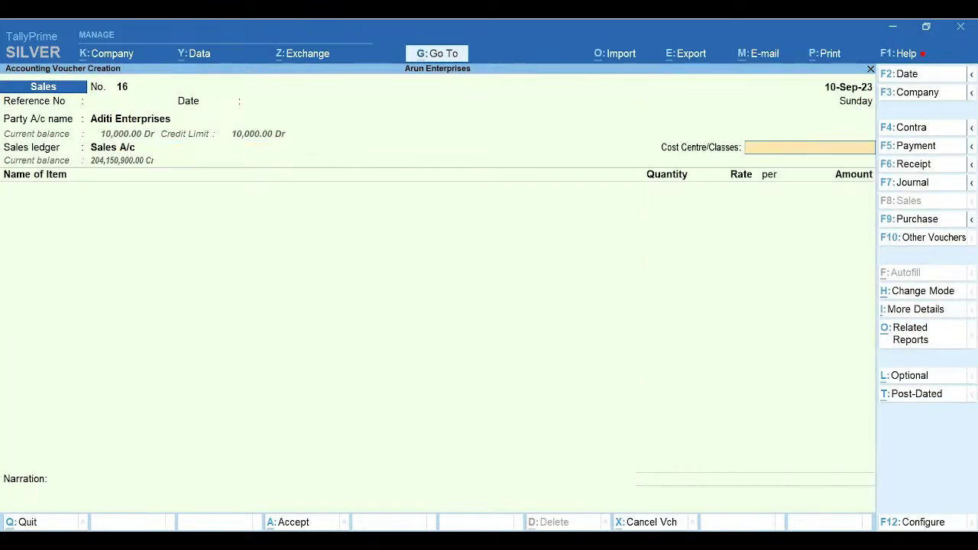
key("Return")
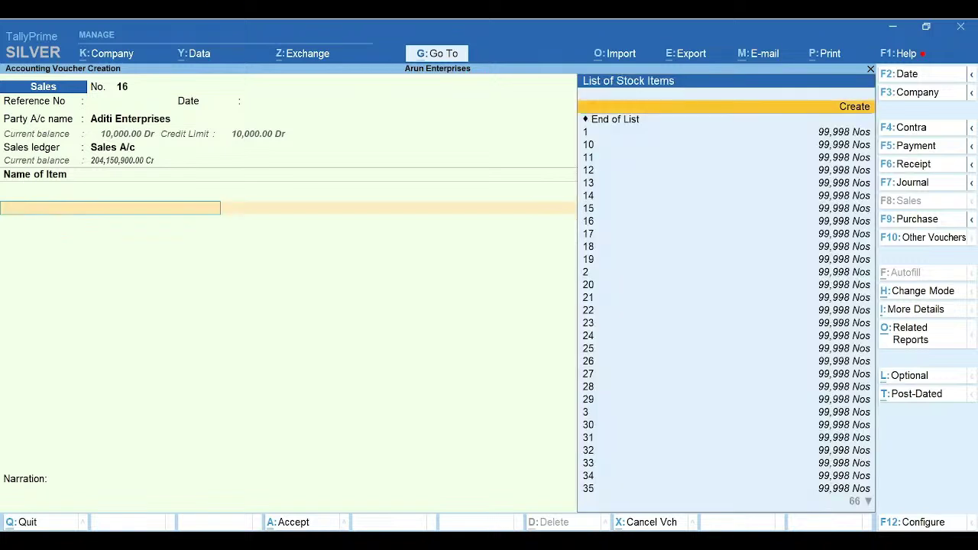
- Add the stock item Notebooks to the sales voucher and allocate it to Main Location
type("Note")
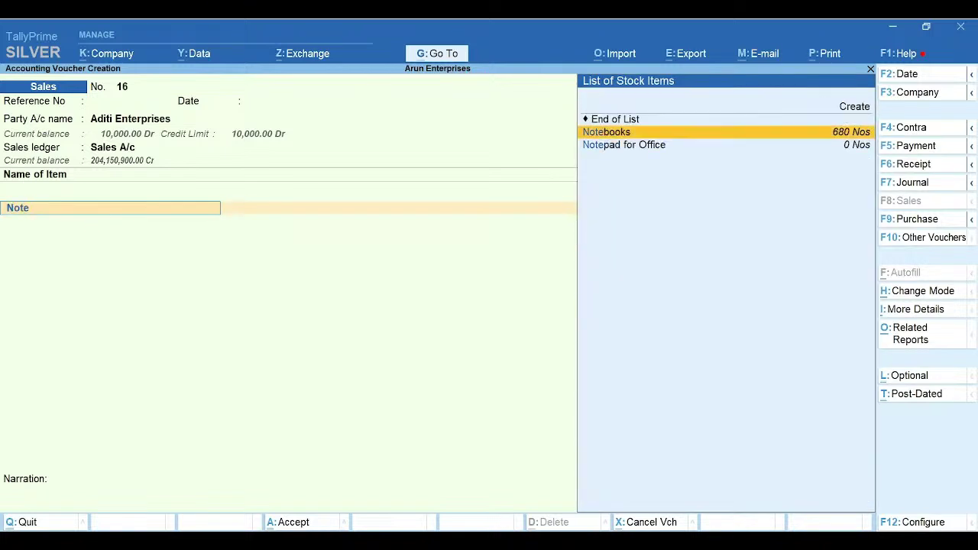
key("Down")
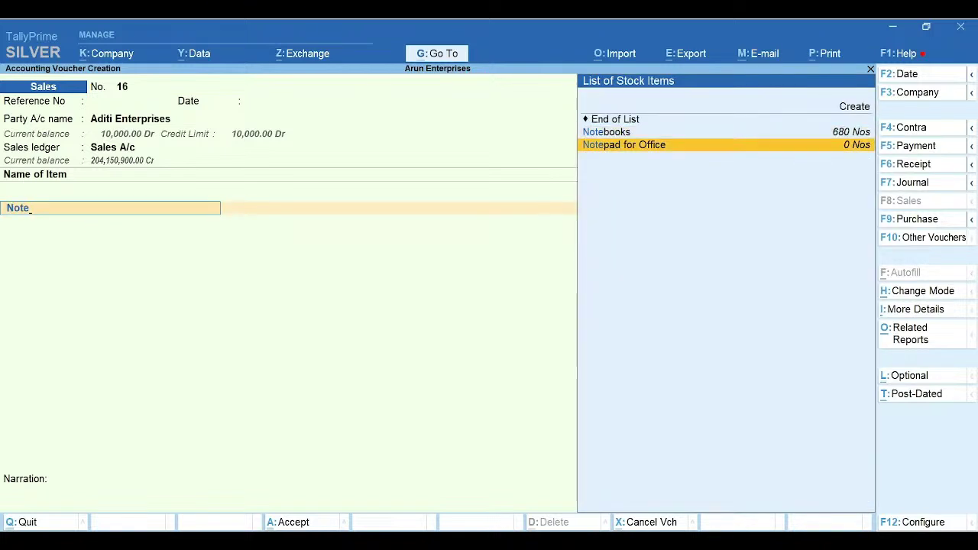
key("Up")
key("Return")
key("Return")
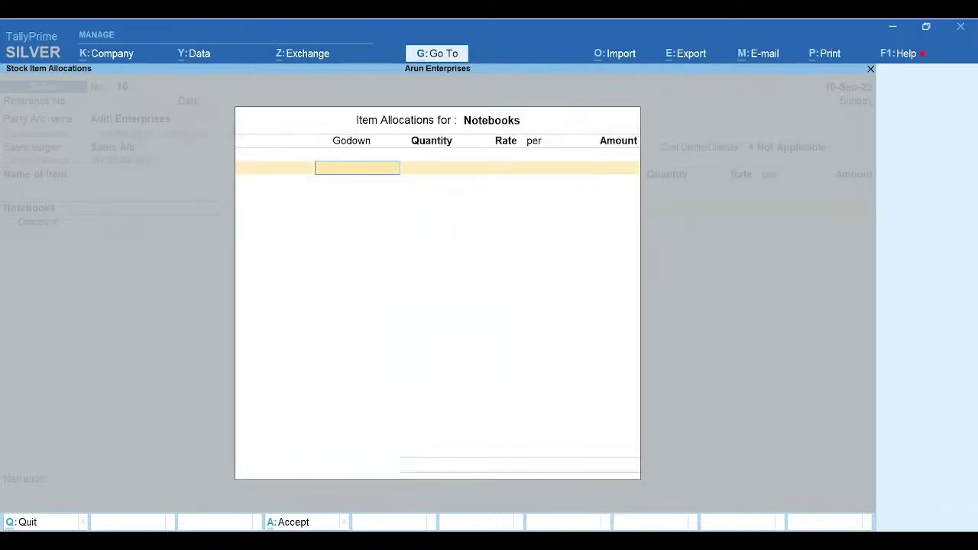
key("Down")
key("Down")
key("Return")
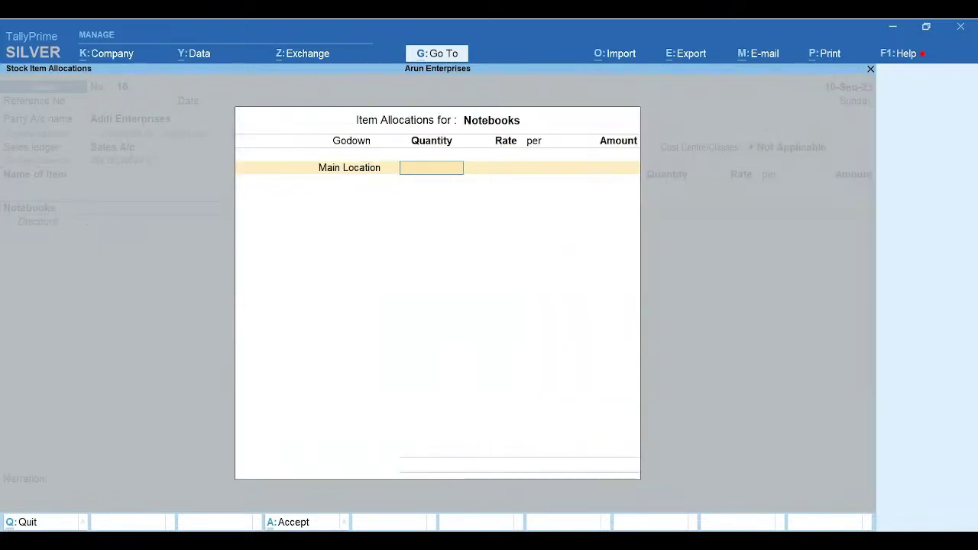
- Enter a quantity of 100 Nos for Notebooks, accept the rate of 120.00 and complete the item allocation
type("100")
key("Return")
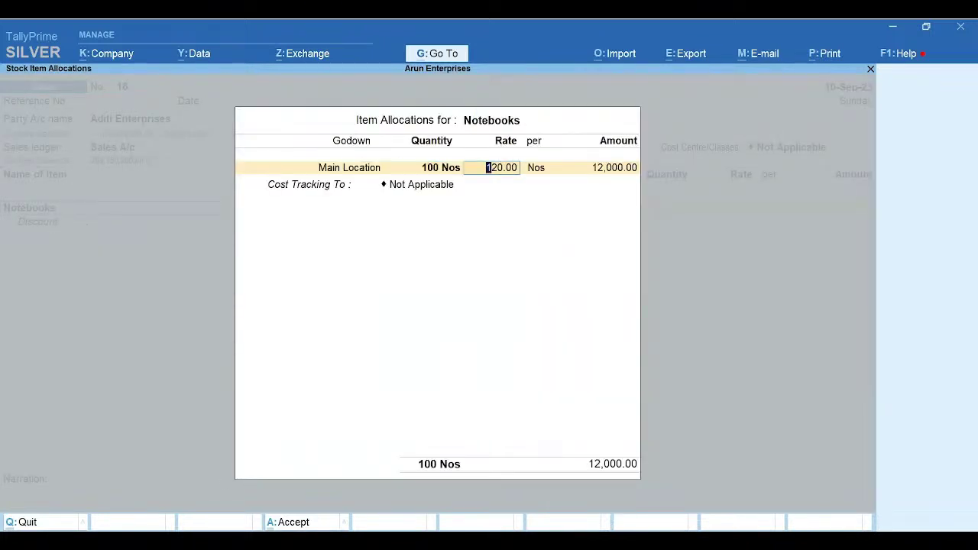
key("Return")
key("Return")
key("Return")
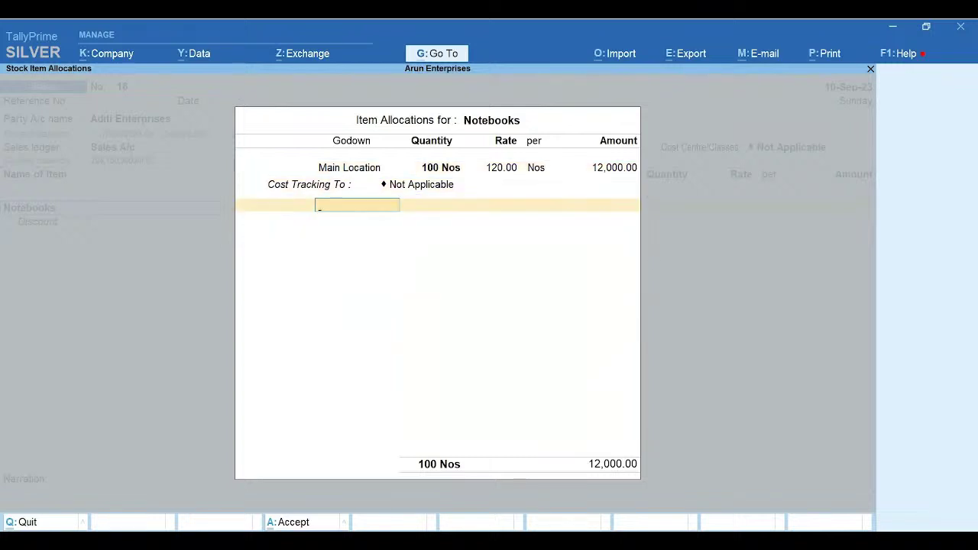
key("Return")
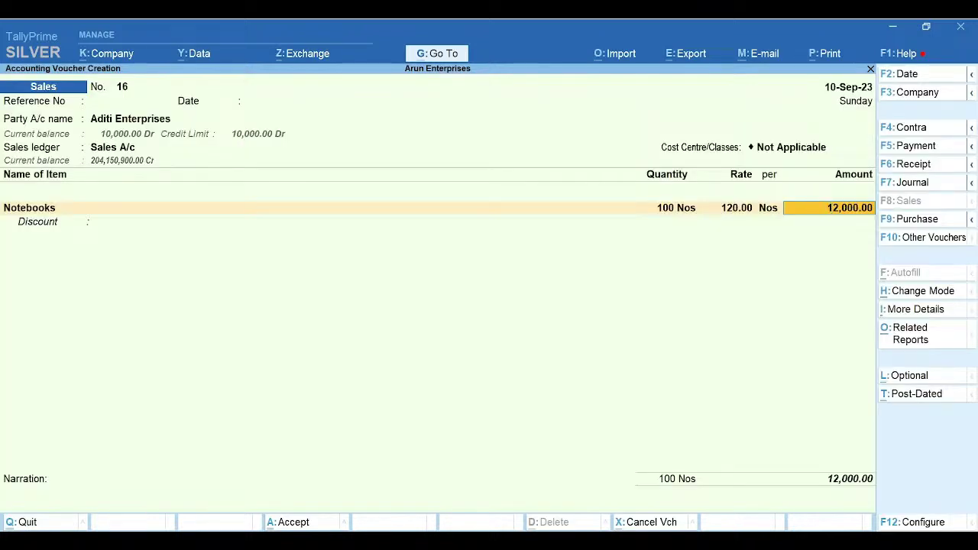
key("Return")
key("Return")
key("Return")
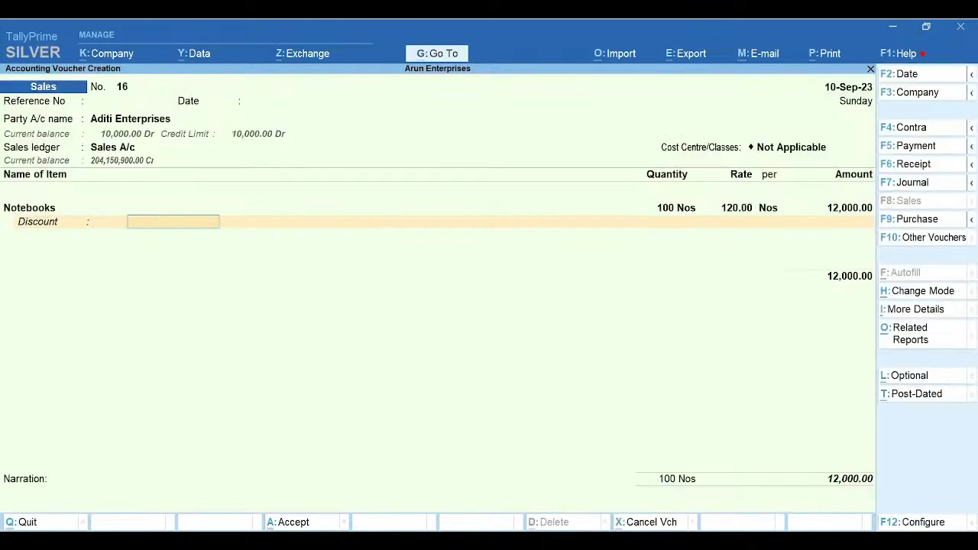
- Leave the discount blank, allocate the 12,000.00 to New Ref 16 with 5 credit days and try to save the voucher
key("Return")
key("Return")
key("Return")
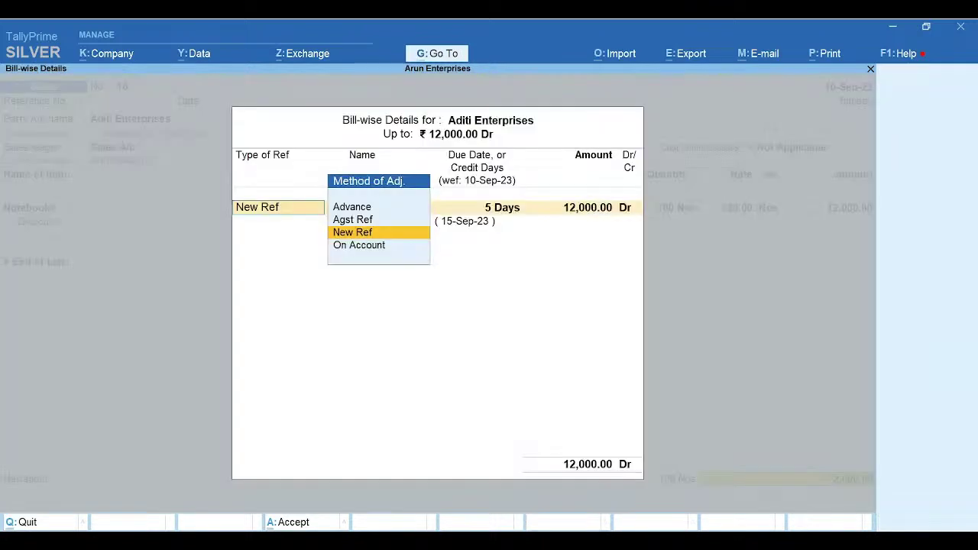
key("Return")
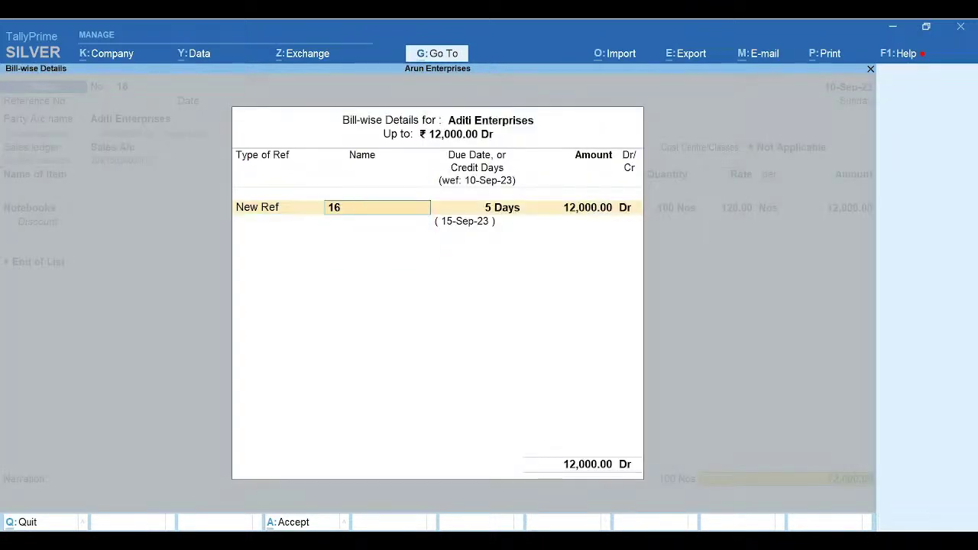
key("Return")
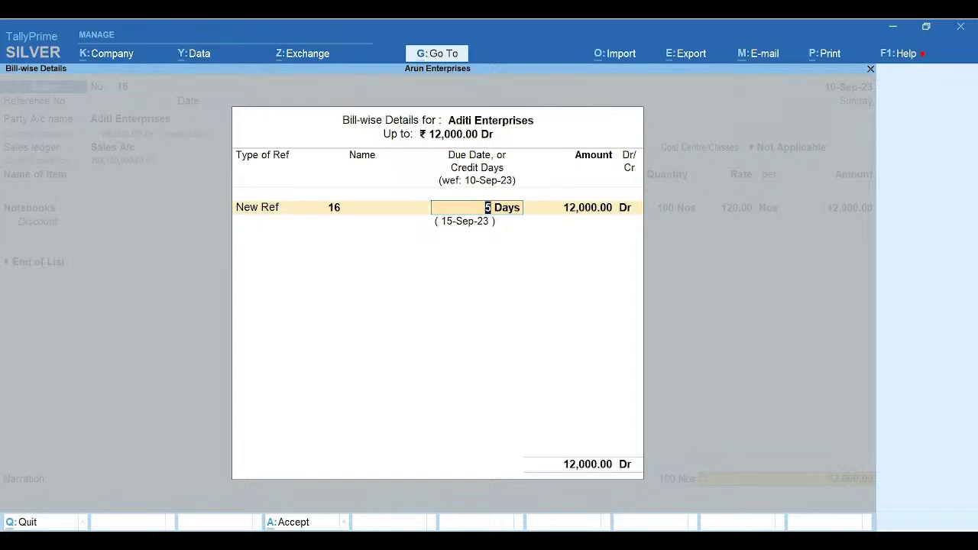
key("Return")
key("Return")
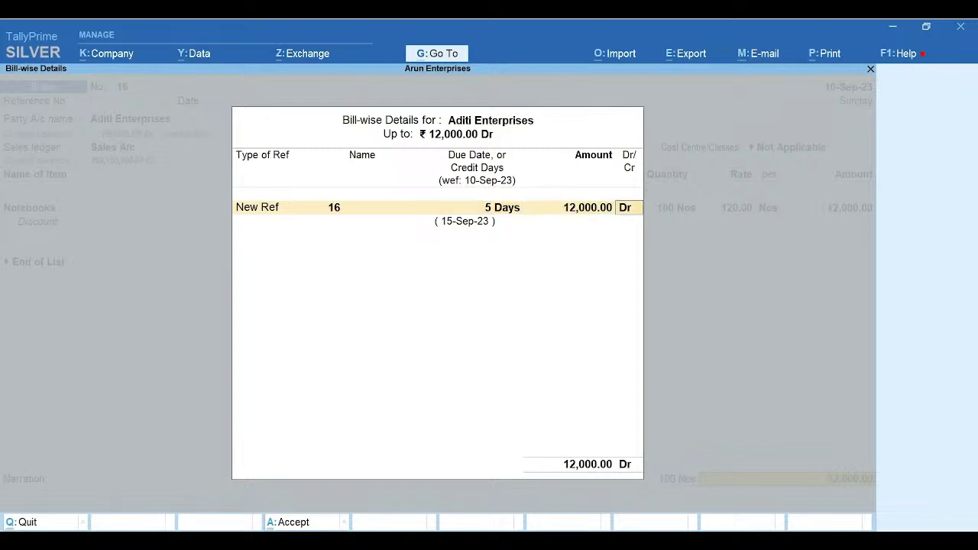
key("Return")
key("Return")
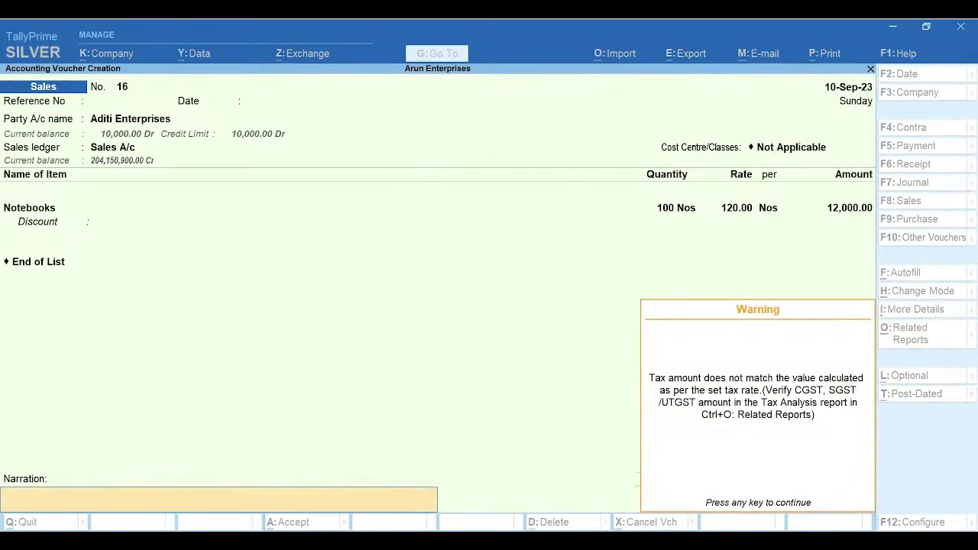
key("Return")
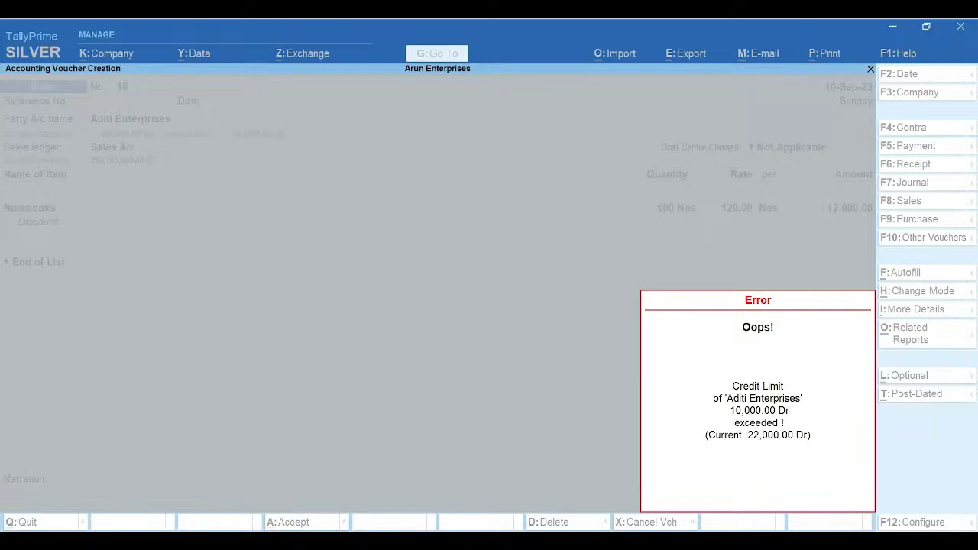
key("Return")
- Go back through the voucher's party details and set the Notebooks rate to 100 per Nos for the Main Location allocation
key("Return")
key("Return")
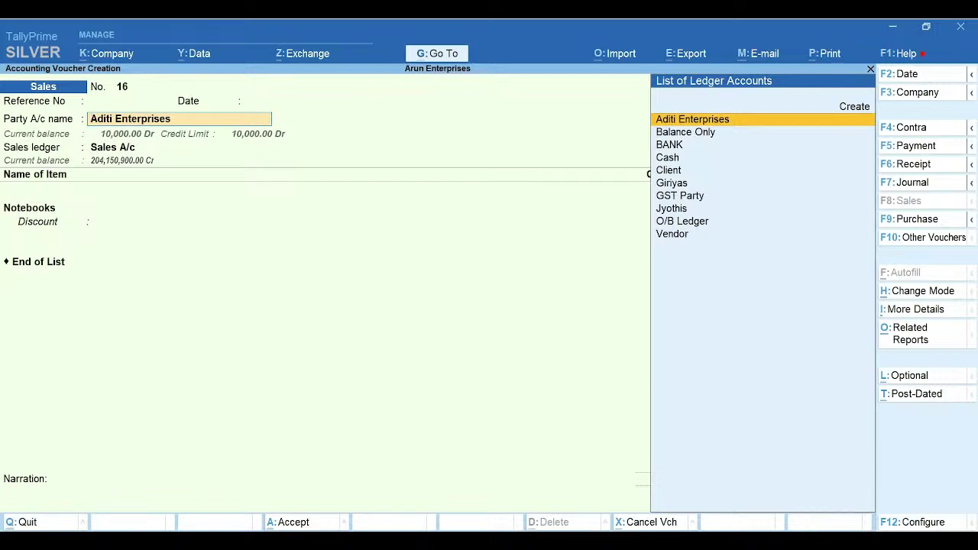
key("ctrl+a")
key("ctrl+a")
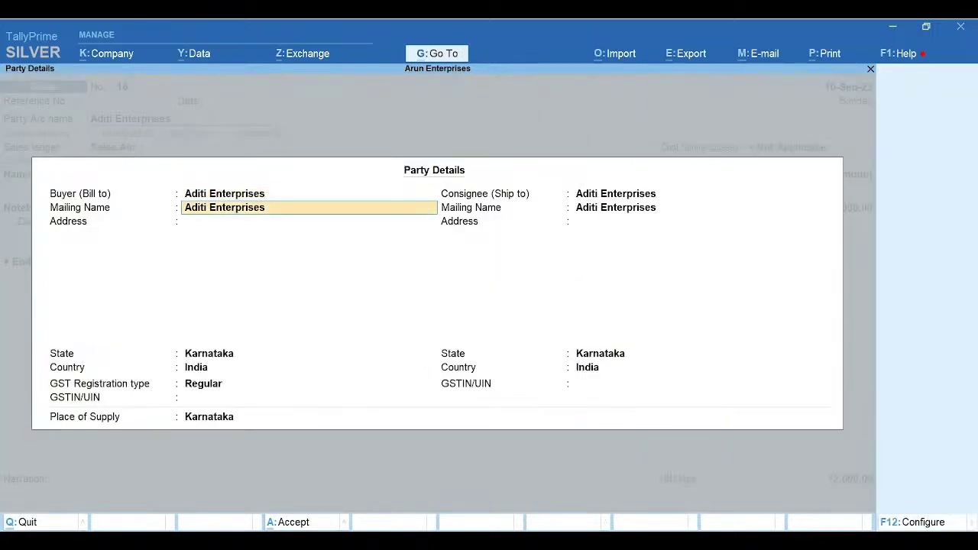
key("ctrl+a")
key("Return")
key("Return")
key("Return")
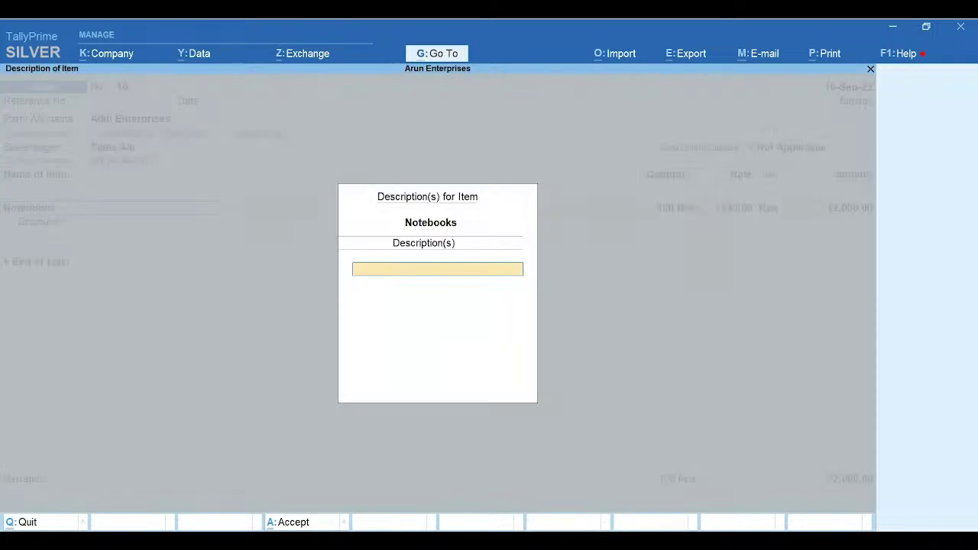
key("Return")
key("Return")
key("Return")
type("10")
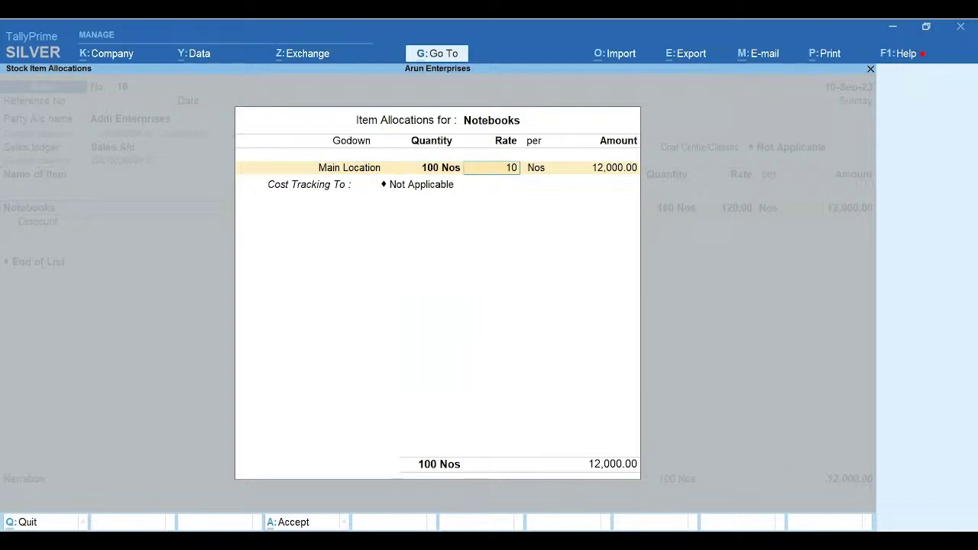
type("0")
key("Return")
key("Return")
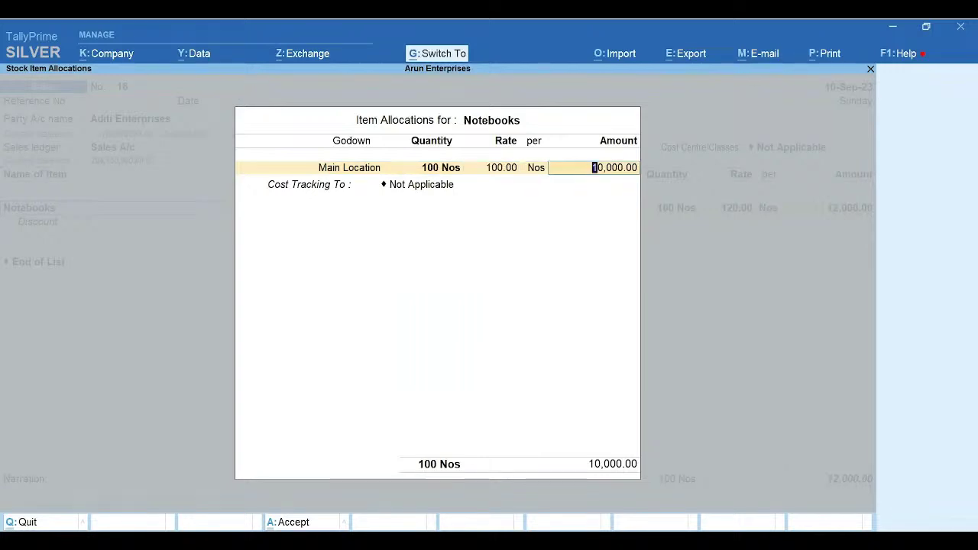
key("Return")
key("Return")
key("Return")
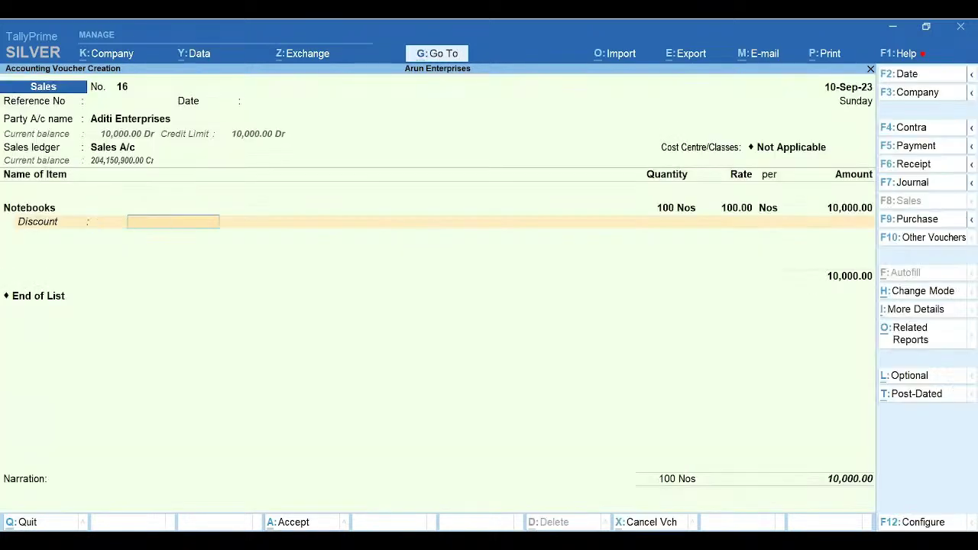
- Allocate the 10,000.00 to New Ref 16 with 5 credit days and try to save the sales voucher again
key("Return")
key("Return")
key("Return")
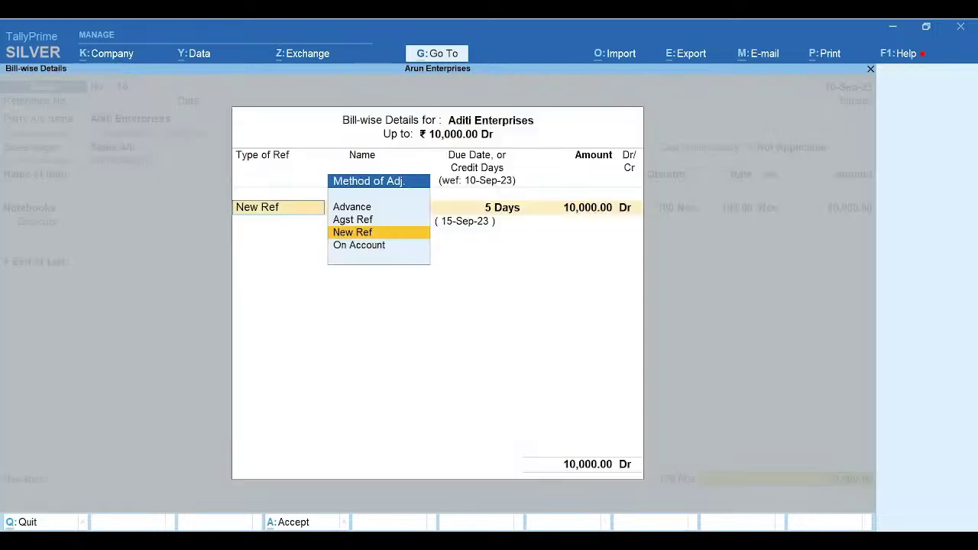
key("Return")
key("Return")
key("Return")
key("Return")
key("Return")
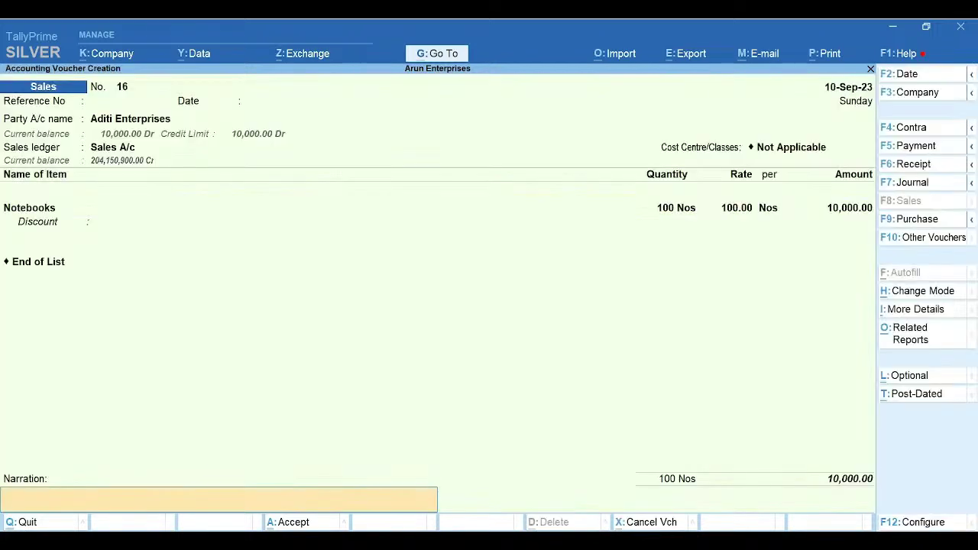
key("Return")
key("Return")
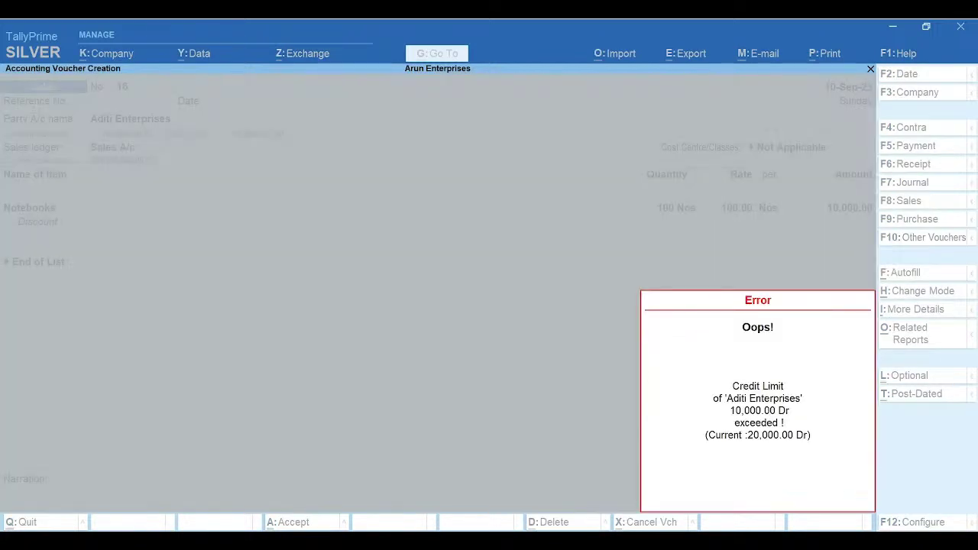
key("Return")
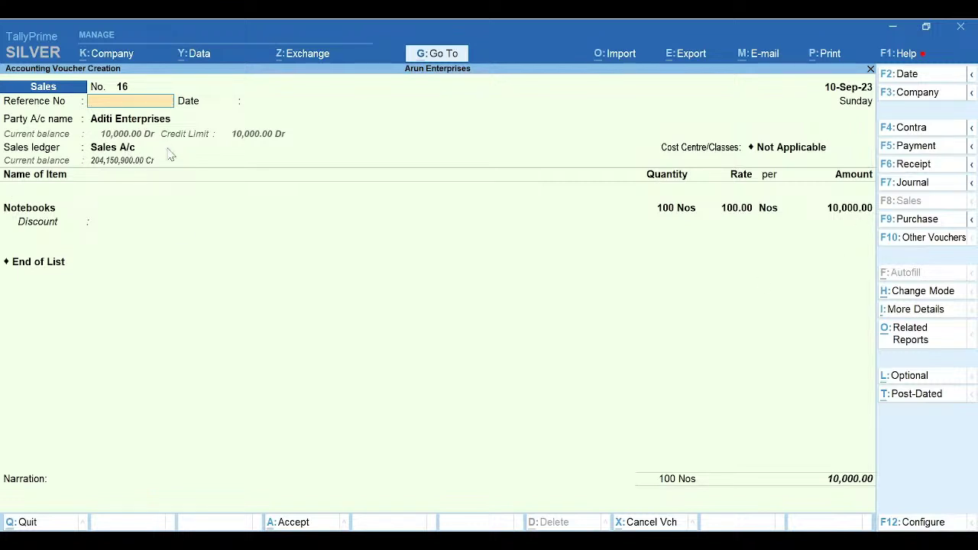
- Open the Aditi Enterprises ledger from the sales voucher's party field and review its credit limit settings
left_click(119, 121)
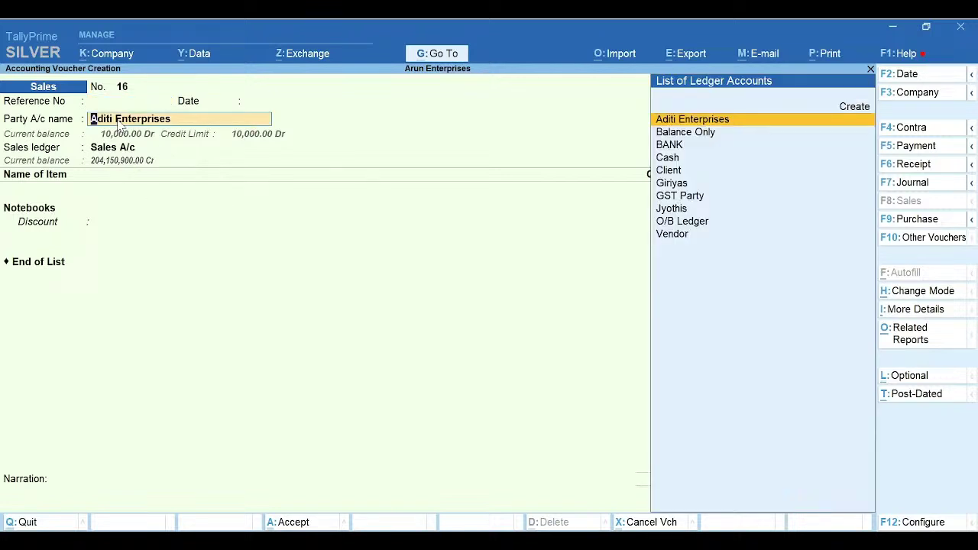
key("Return")
key("ctrl+a")
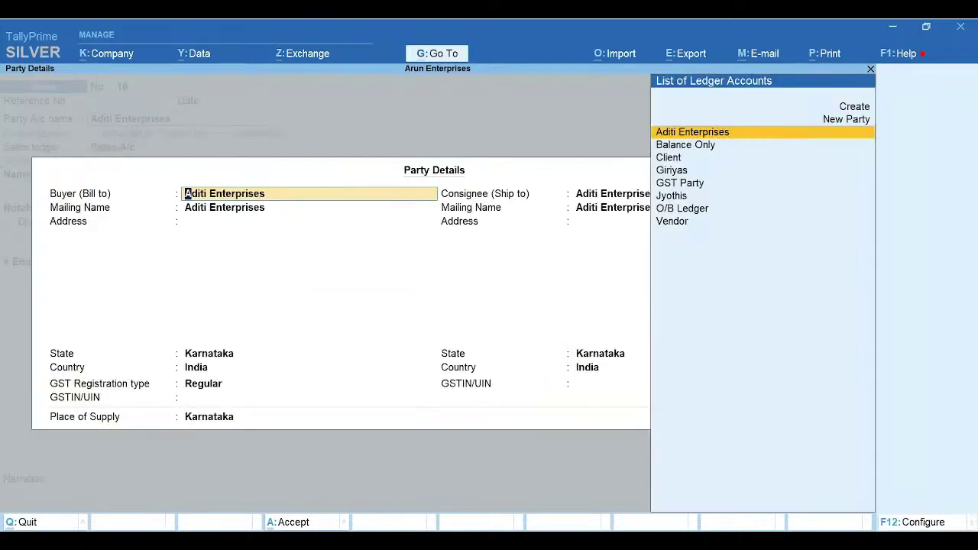
key("ctrl+a")
key("BackSpace")
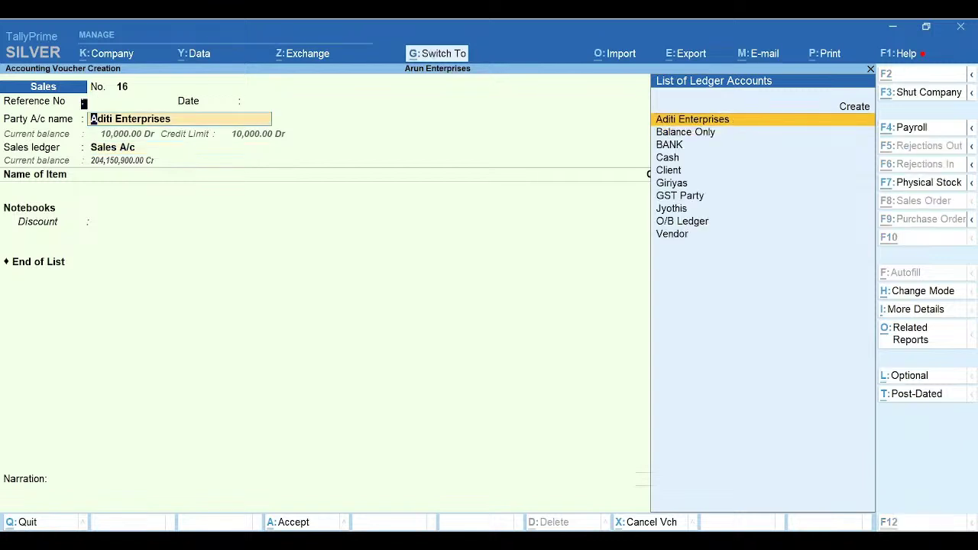
key("ctrl+Return")
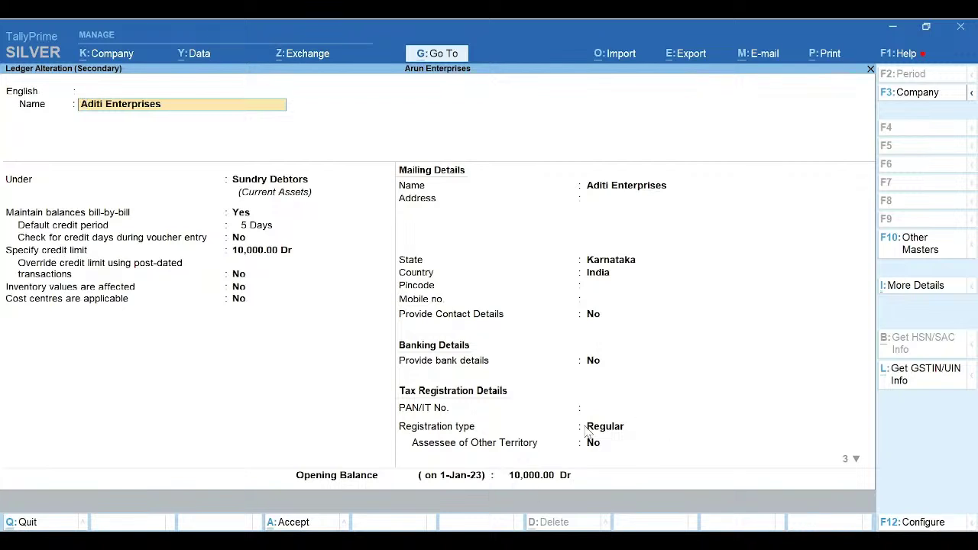
key("Escape")
key("Escape")
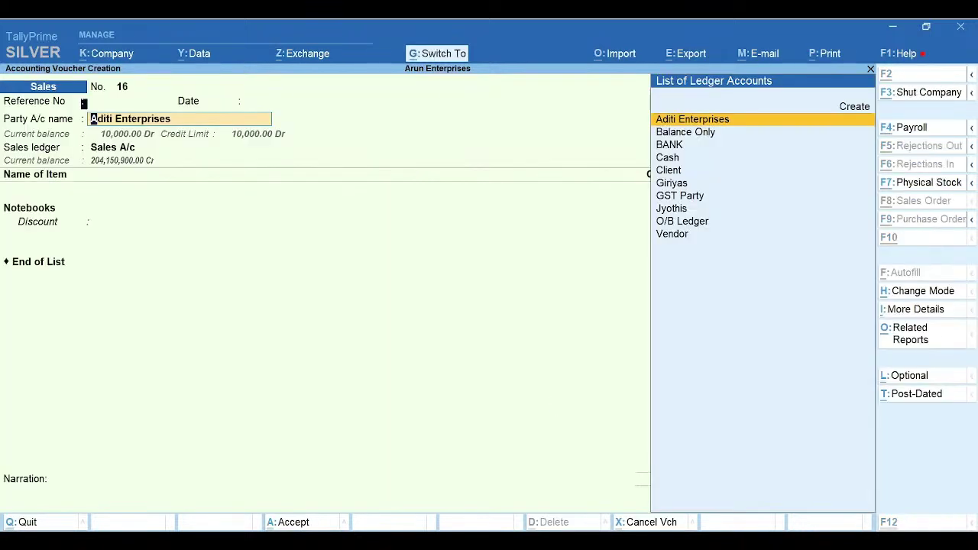
- Clear the specified credit limit in the Aditi Enterprises ledger and save the ledger from within the voucher
key("ctrl+Return")
left_click(281, 258)
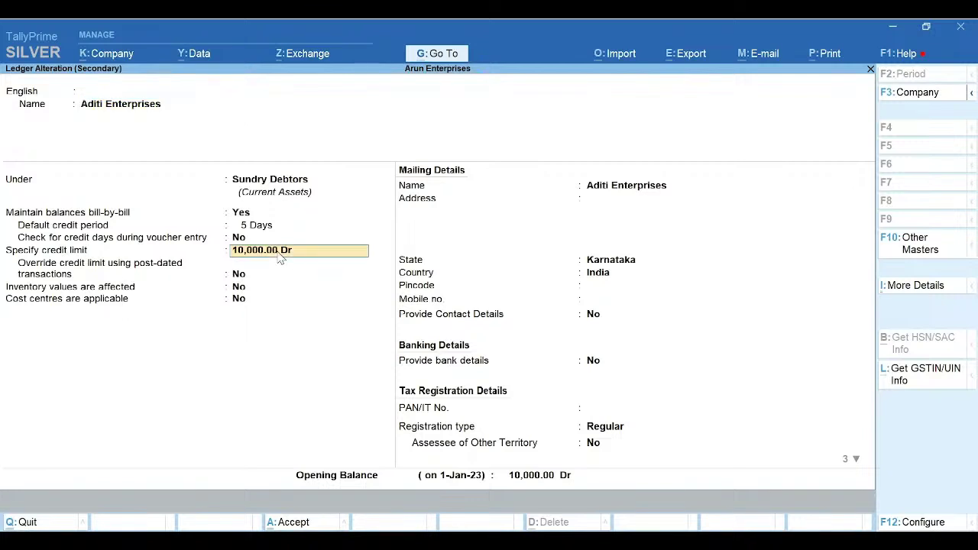
key("BackSpace")
key("Return")
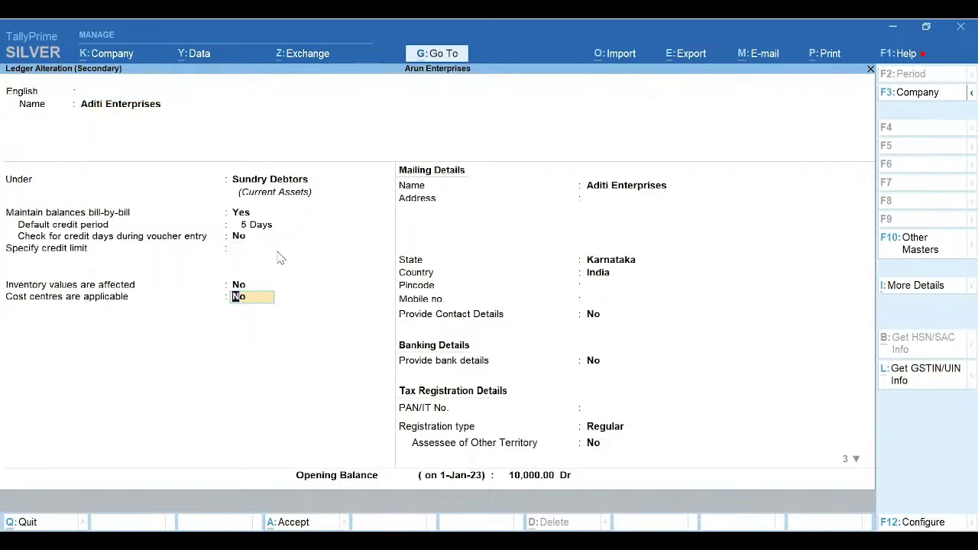
key("ctrl+a")
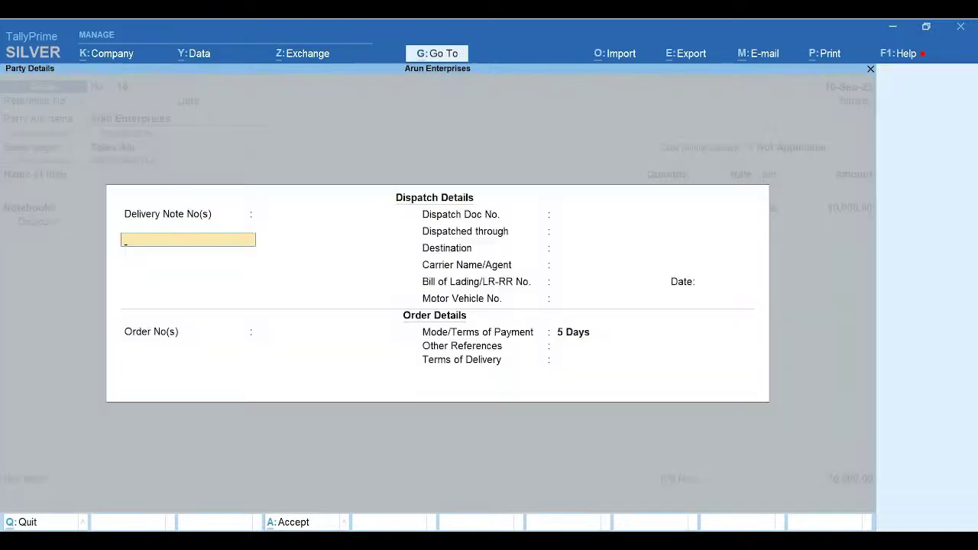
- Accept the dispatch and party details and keep the Notebooks allocation of 100 Nos at 100.00 in Main Location
key("ctrl+a")
key("ctrl+a")
key("Return")
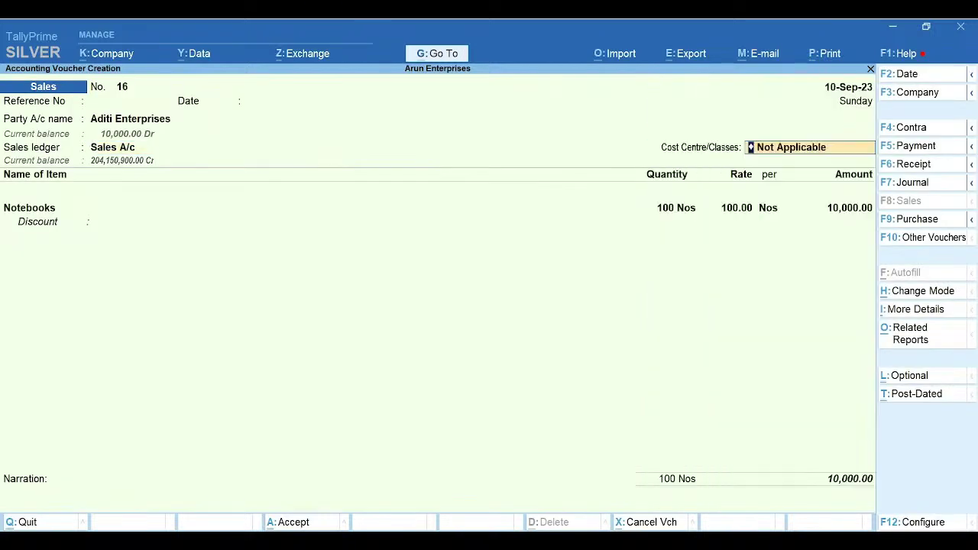
key("Return")
key("Return")
key("Return")
key("Return")
key("Return")
key("Return")
key("Return")
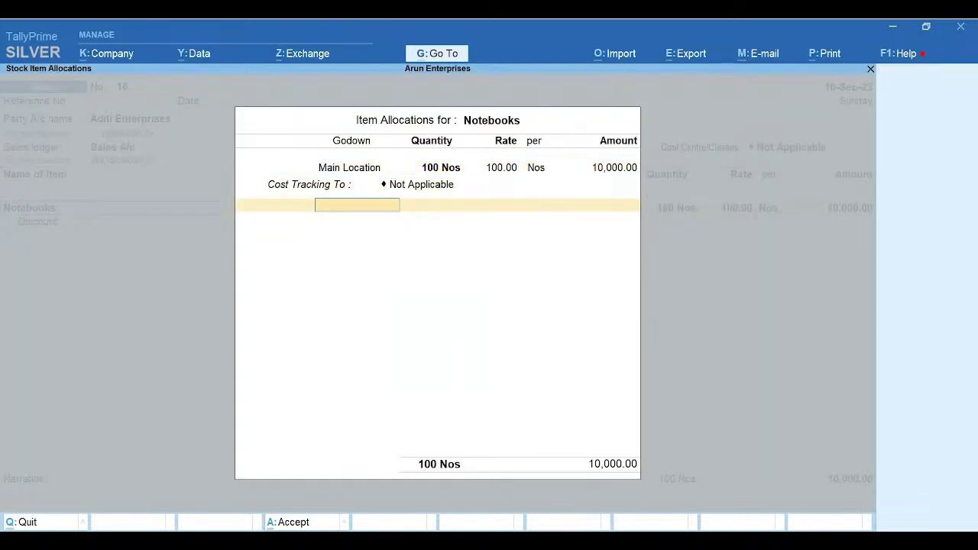
key("Return")
key("Return")
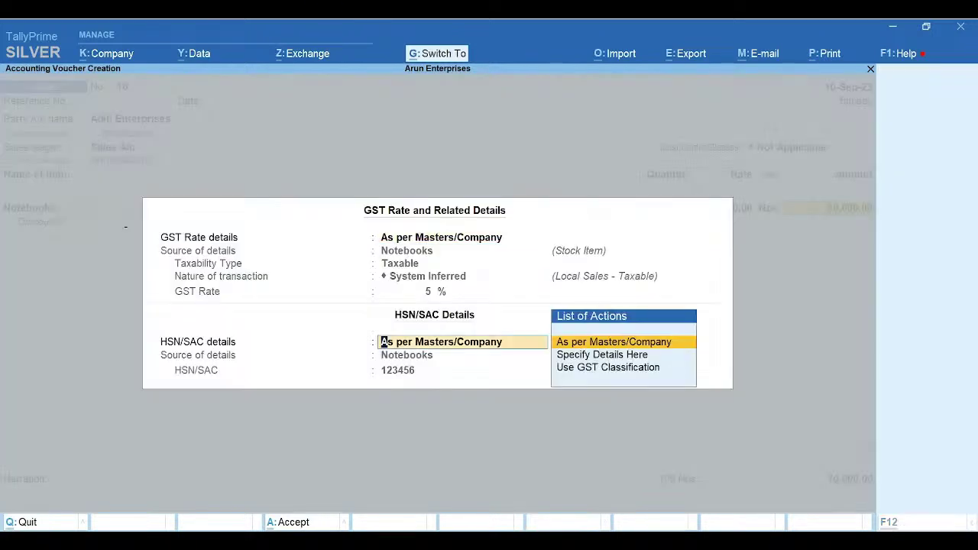
- Keep the GST and HSN/SAC details as per Masters/Company, leave discount and narration blank, and save the sales voucher
key("Return")
key("Return")
key("Return")
key("Return")
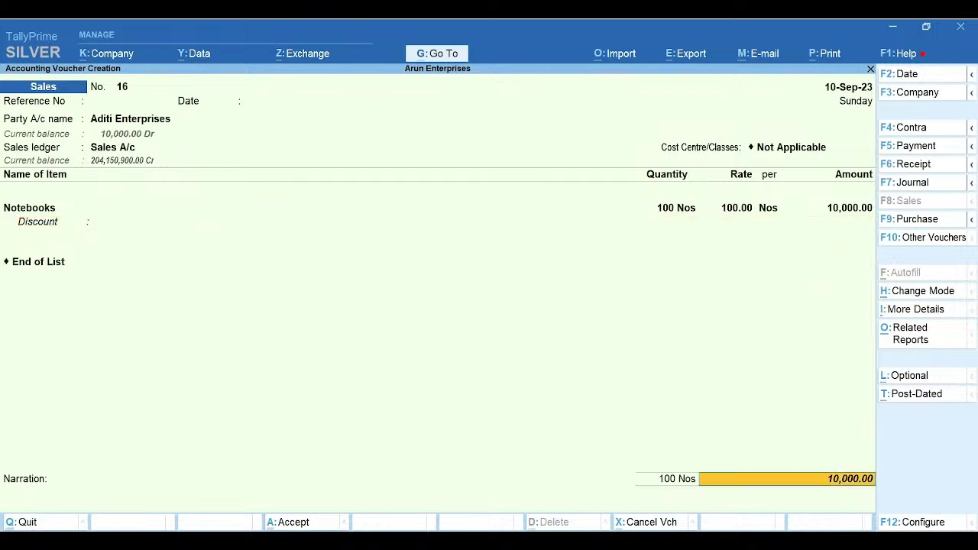
key("Return")
key("Return")
key("Return")
key("Return")
key("Return")
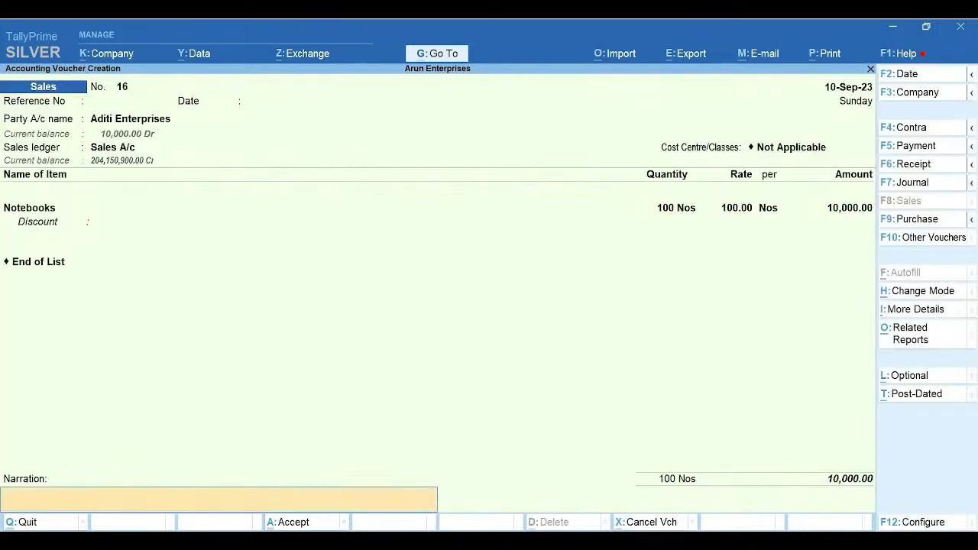
key("Return")
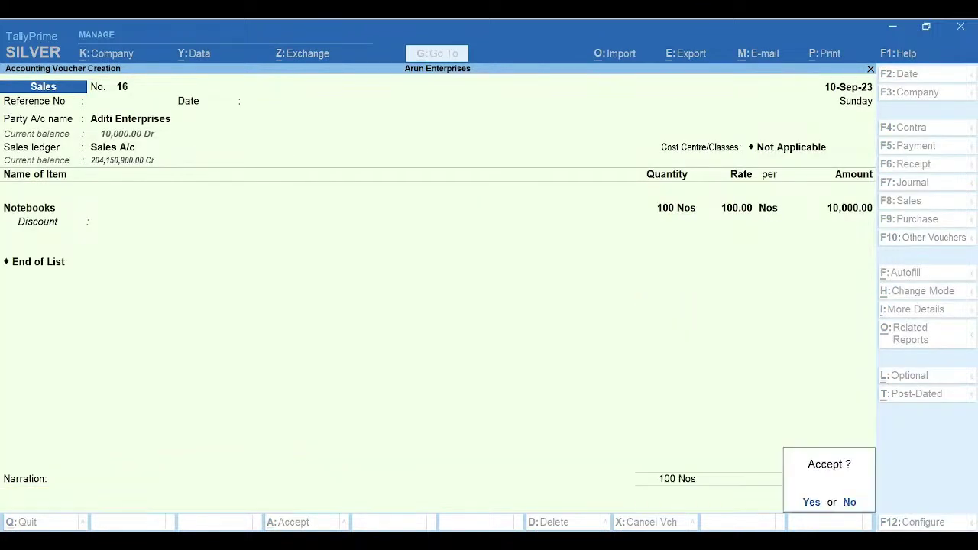
key("Return")
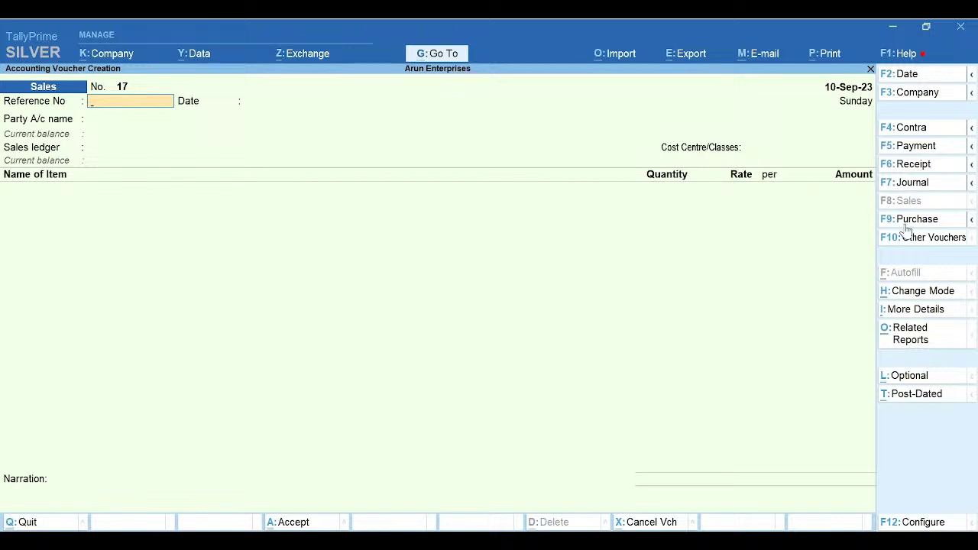
- Start a receipt voucher with BANK as the account and Aditi Enterprises as the party
left_click(906, 164)
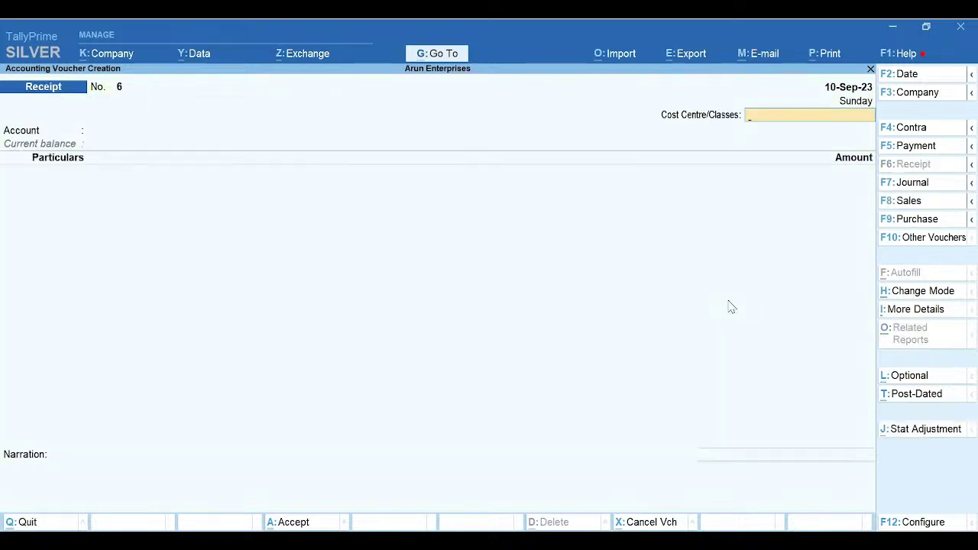
key("Return")
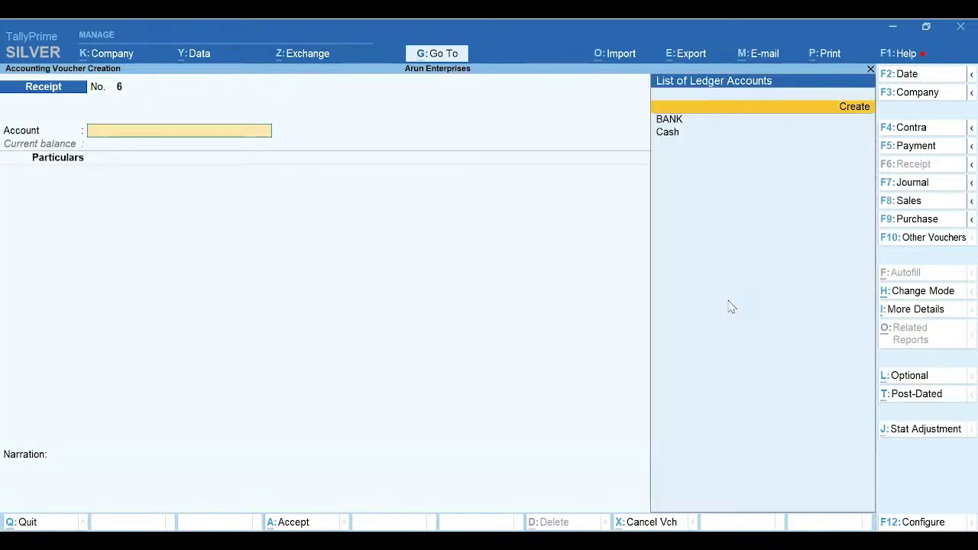
key("Return")
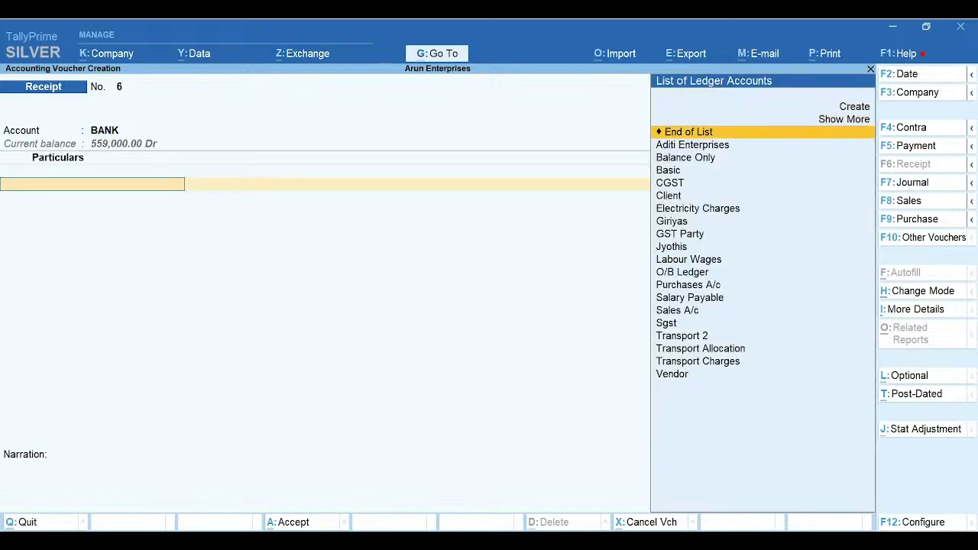
key("Return")
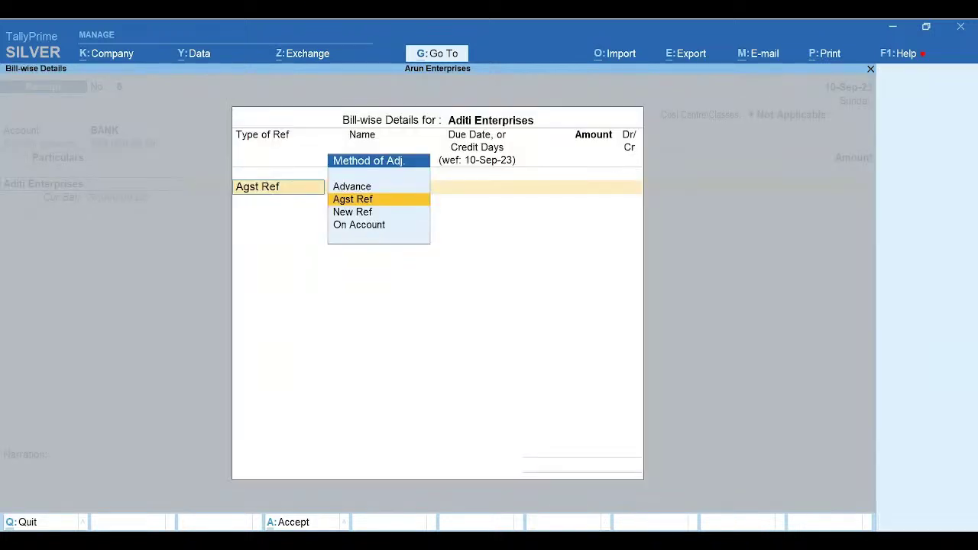
- Allocate 6,000.00 Cr of the Aditi Enterprises receipt as Agst Ref to pending bill 16
key("Return")
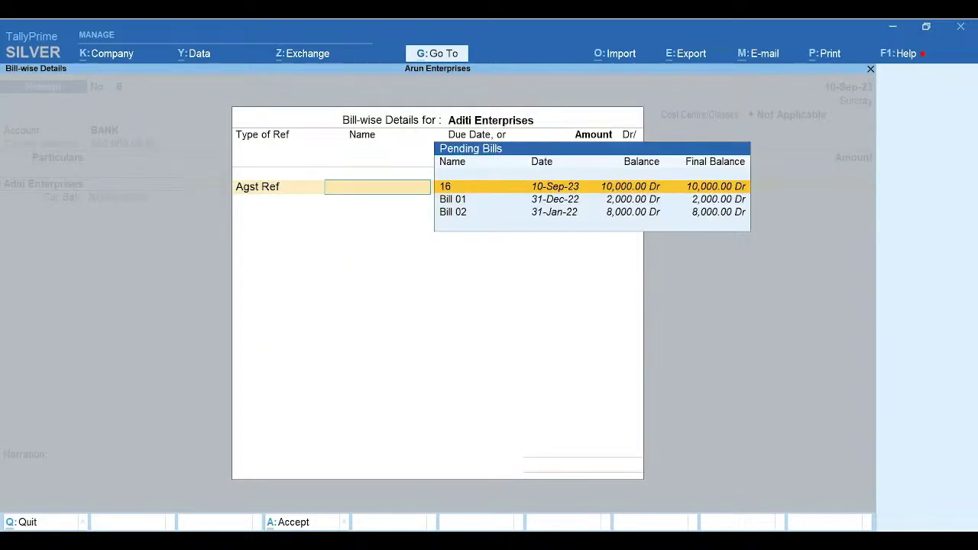
key("Return")
type("6000")
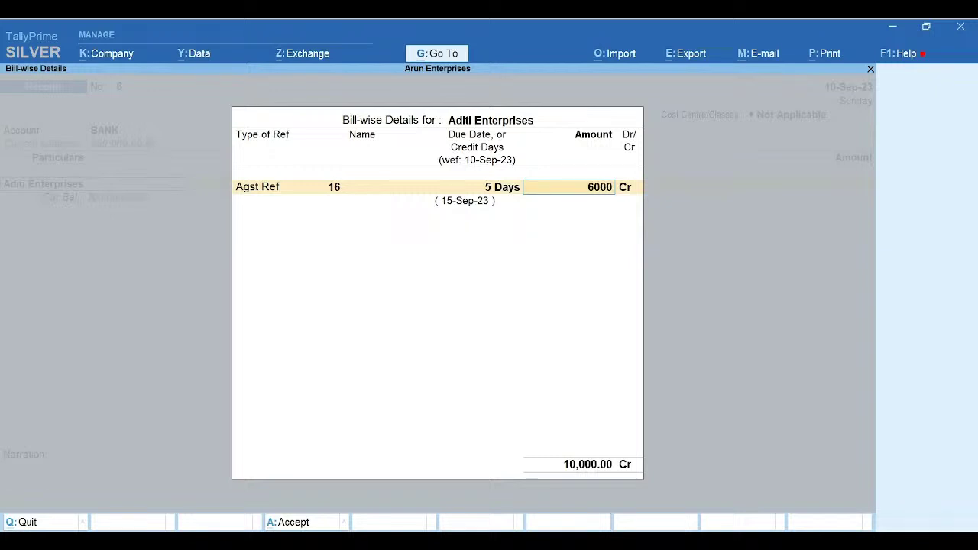
key("Return")
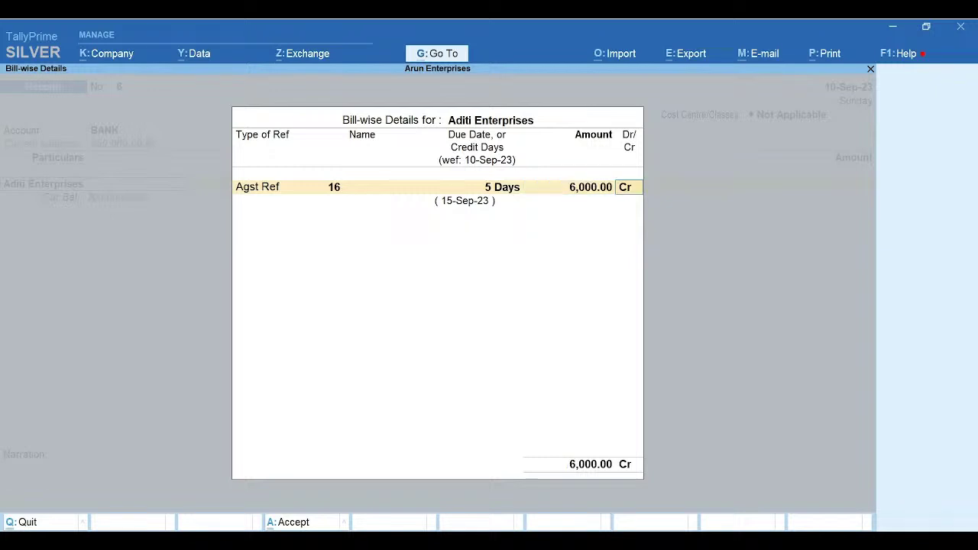
key("F1")
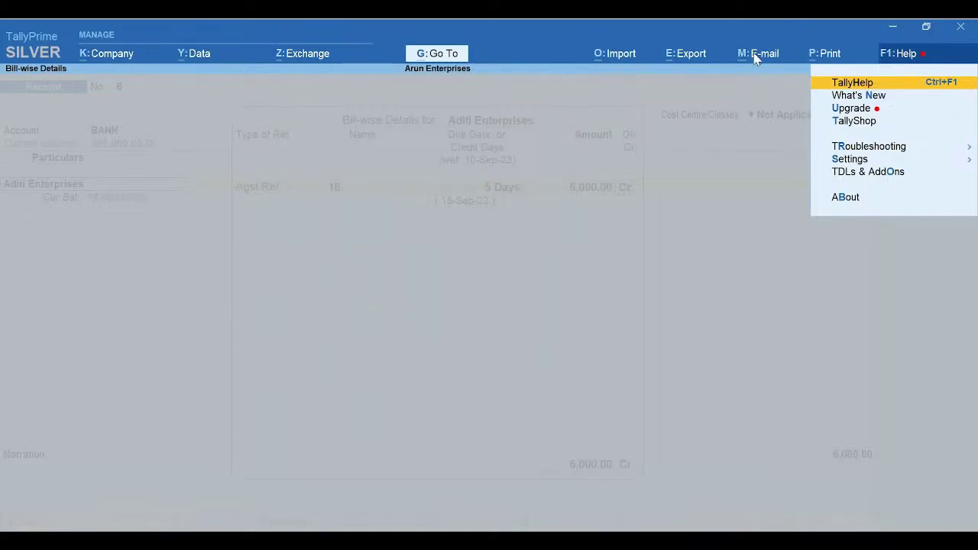
left_click(568, 313)
key("Return")
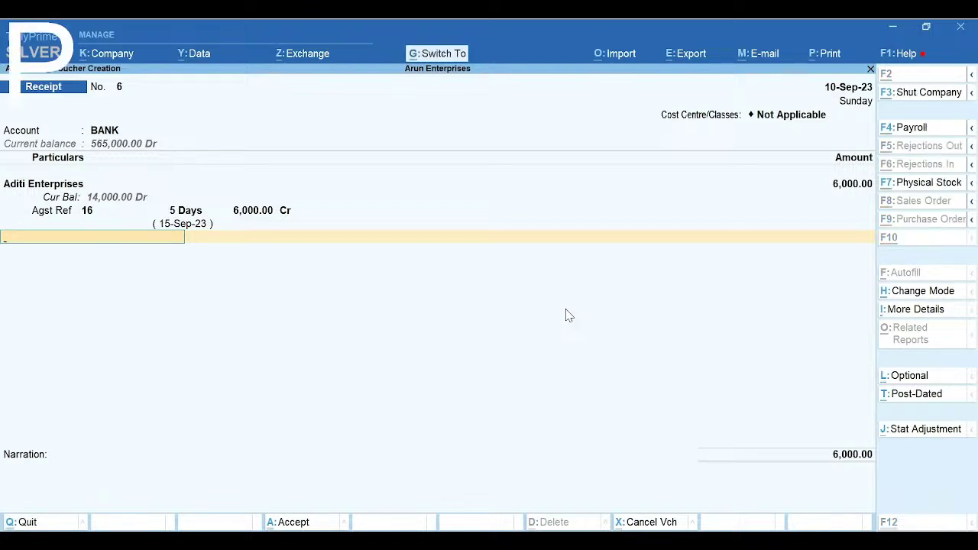
- Finish the receipt entry with a blank narration and save the voucher
key("ctrl+a")
key("ctrl+a")
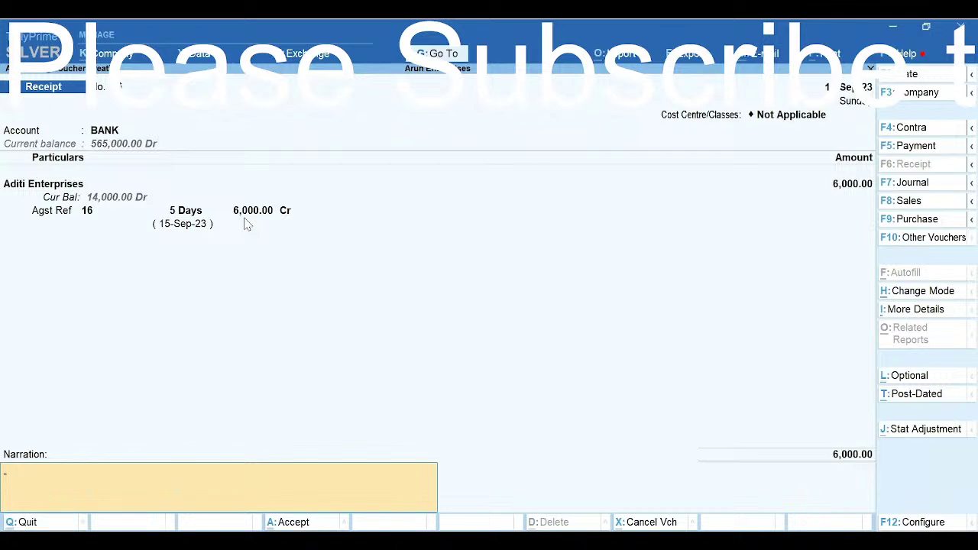
key("Return")
key("Return")
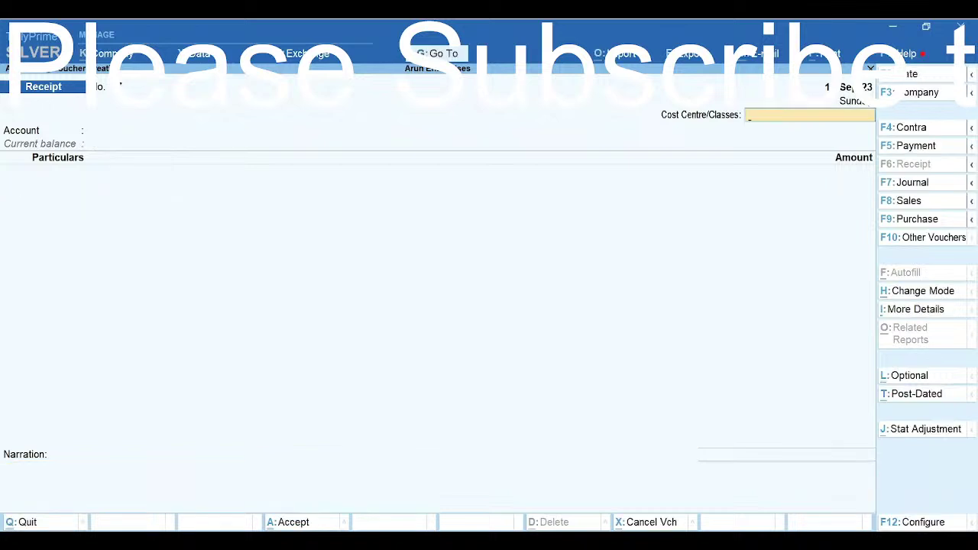
- Check the pending bills of Aditi Enterprises through a new BANK receipt, and quit the voucher without saving
key("Return")
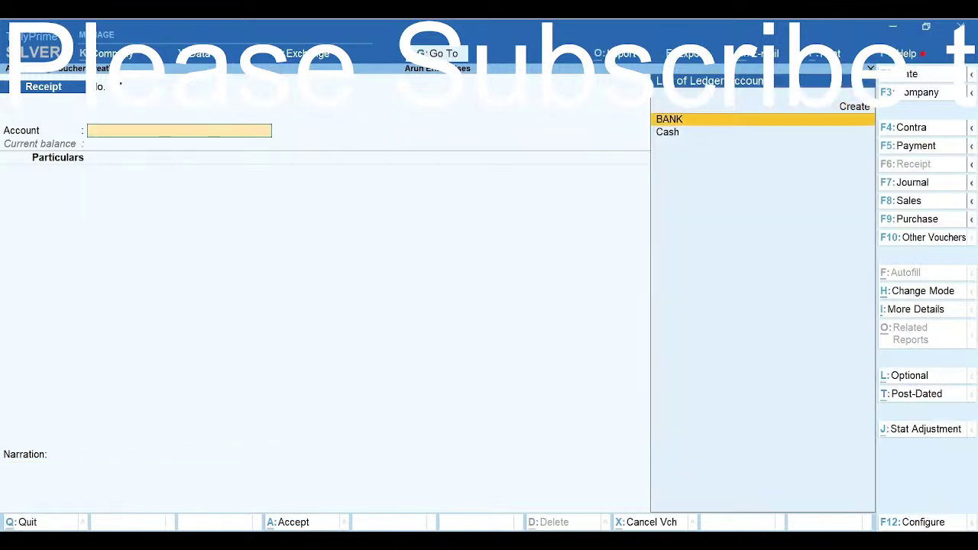
key("Return")
key("Down")
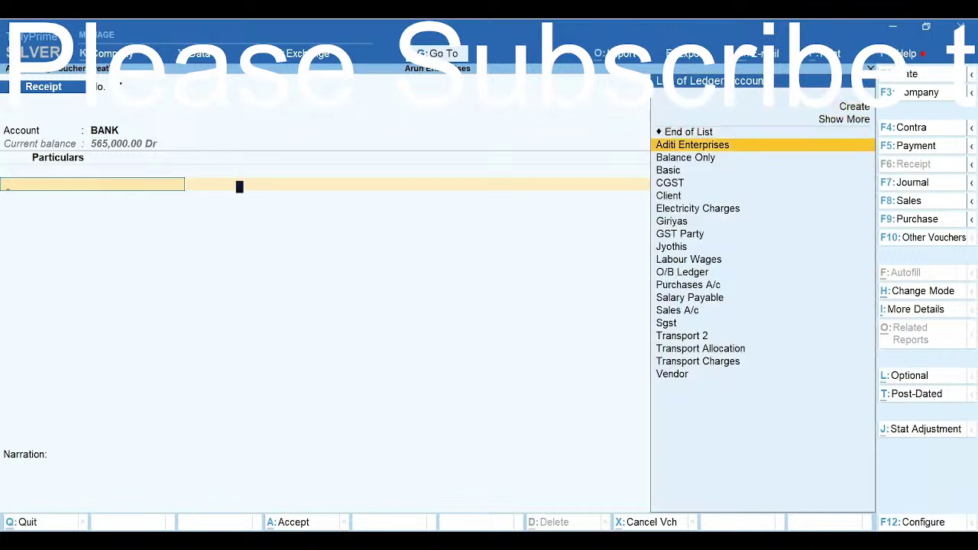
key("Return")
key("Return")
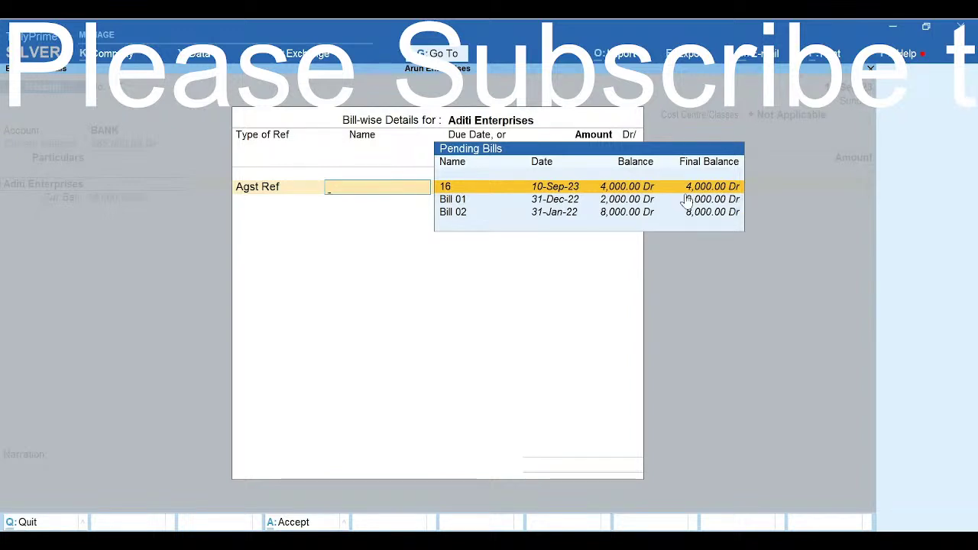
key("Escape")
key("y")
key("Escape")
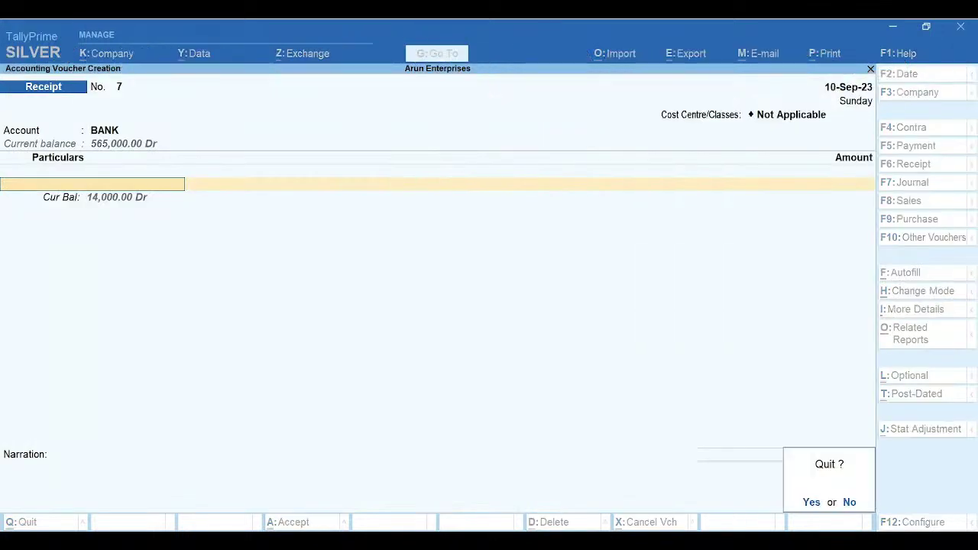
key("y")
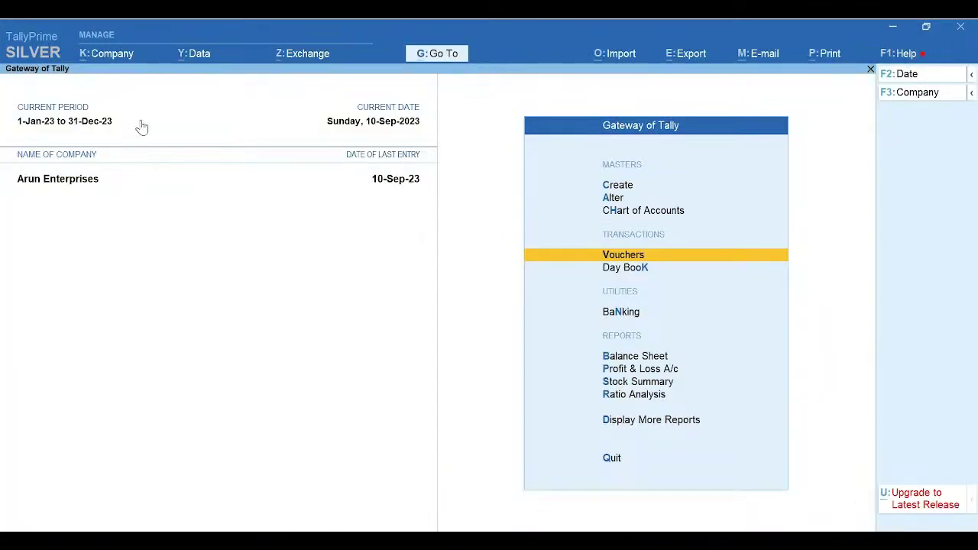
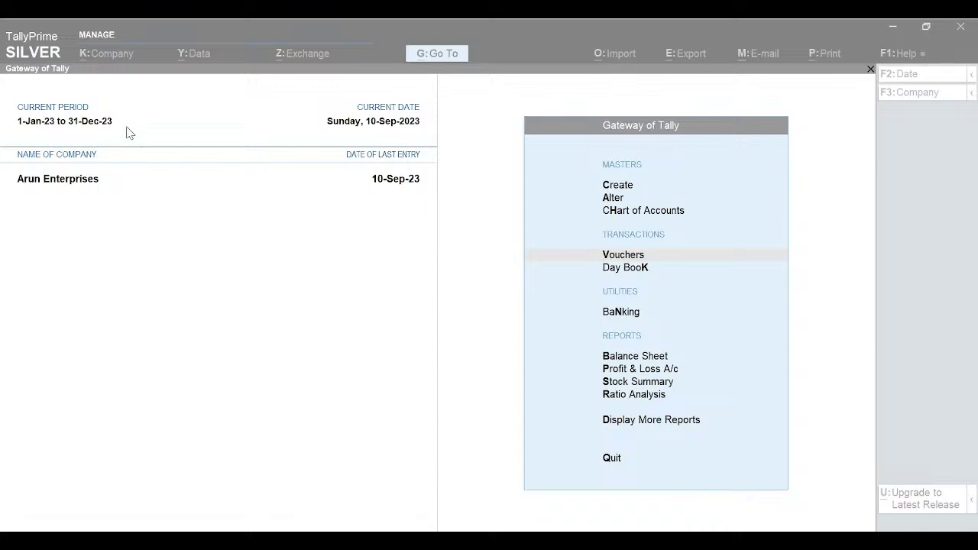
- Open a receipt voucher again with BANK and Aditi Enterprises and display the pending bills under Agst Ref
left_click(639, 259)
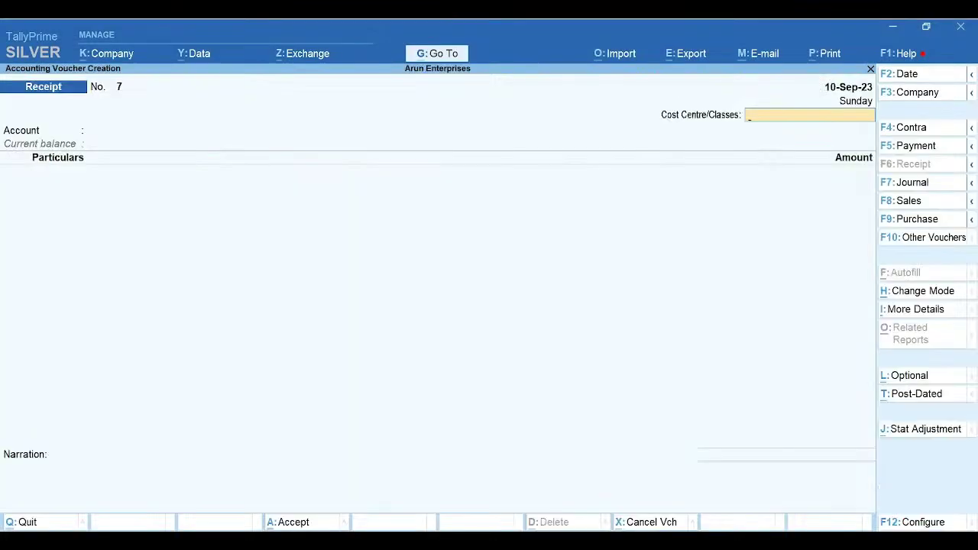
key("Return")
key("Return")
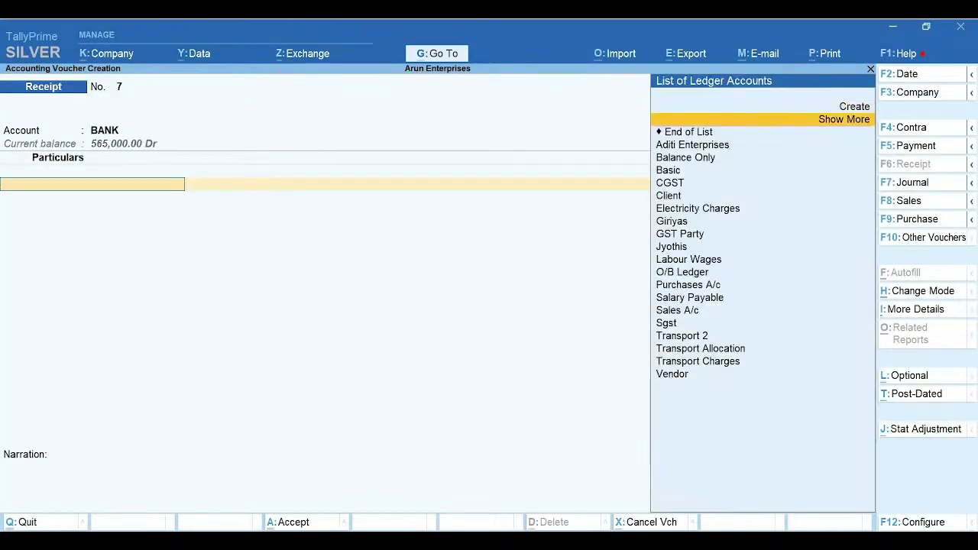
key("Down")
key("Return")
key("Return")
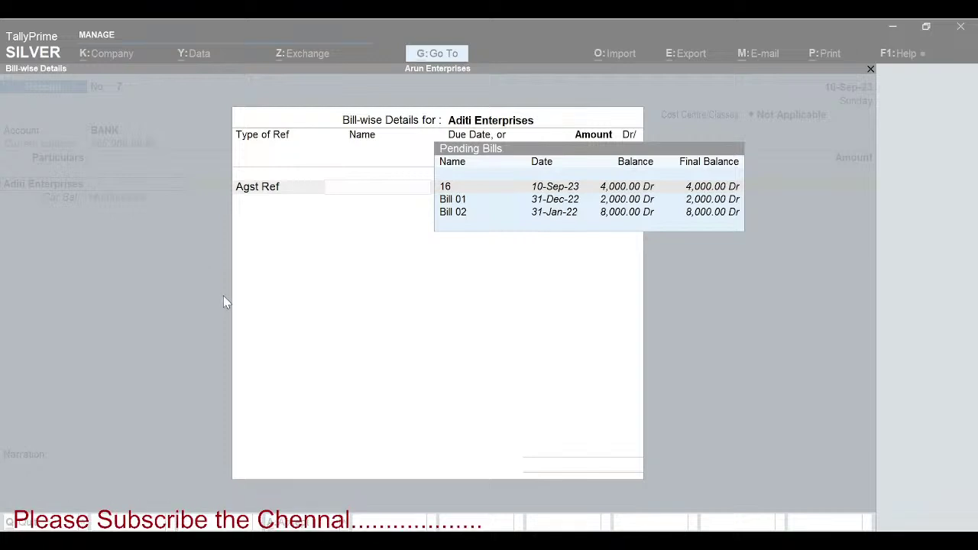
- Quit the receipt voucher for Aditi Enterprises without saving and return to the Gateway of Tally
left_click(145, 267)
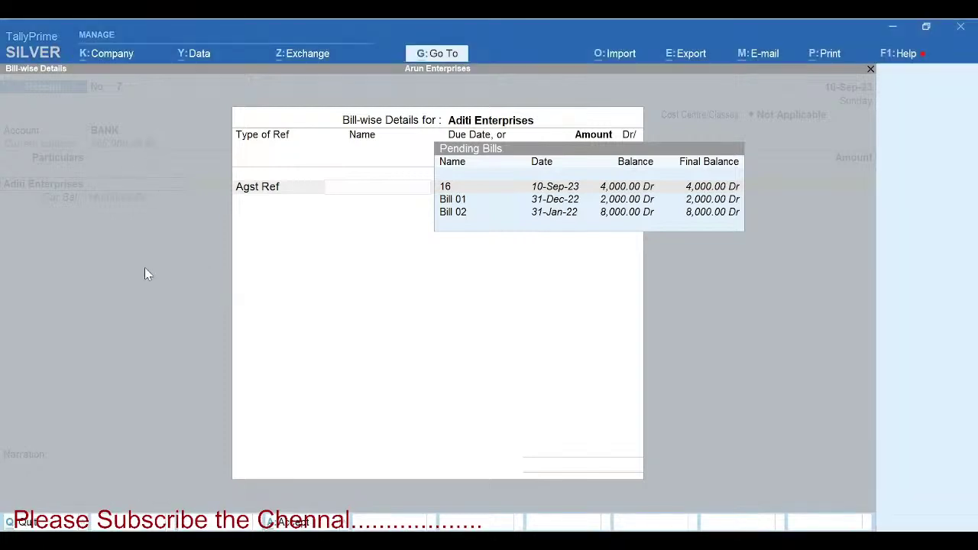
key("Escape")
key("y")
key("Escape")
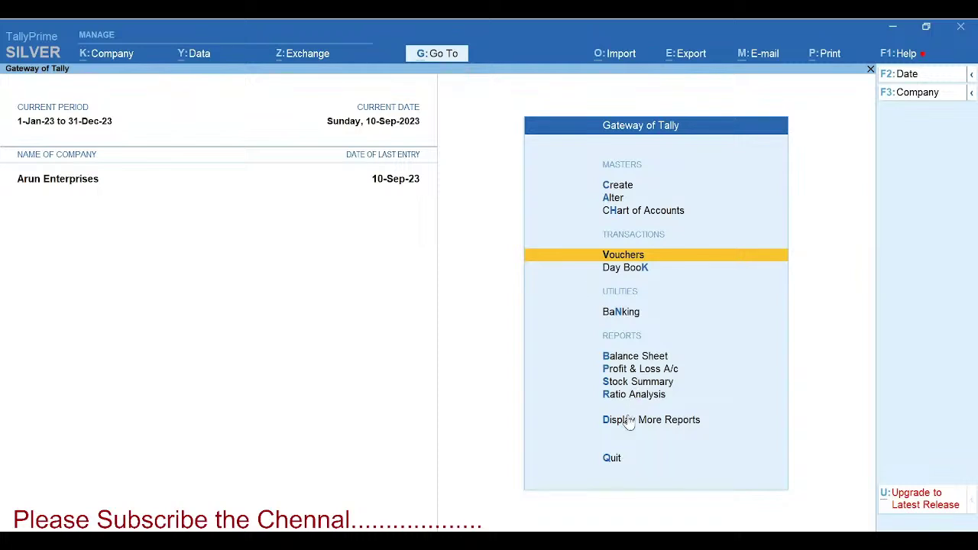
- Bring up the Outstandings reports within the Statements of Accounts
key("Down")
key("Down")
key("Down")
key("Down")
key("Down")
key("Down")
key("Down")
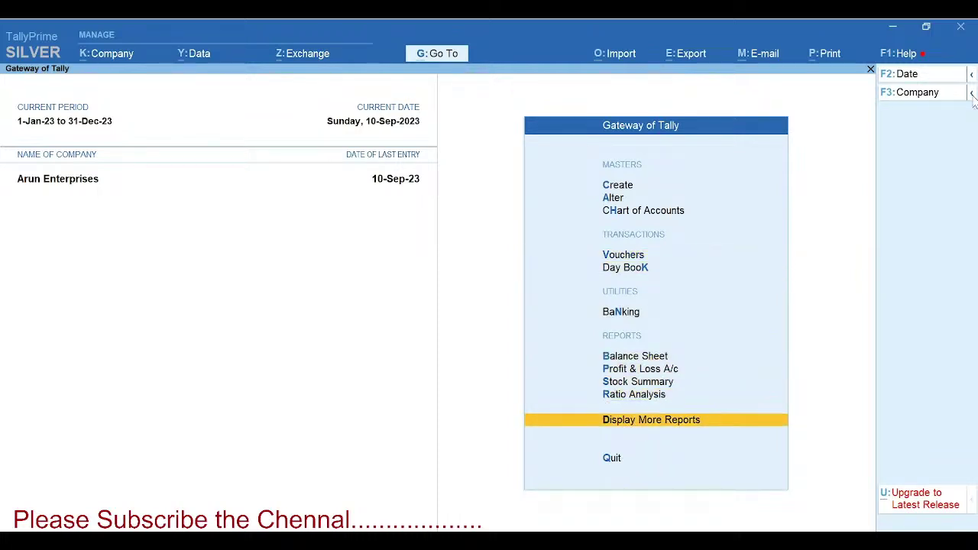
left_click(968, 59)
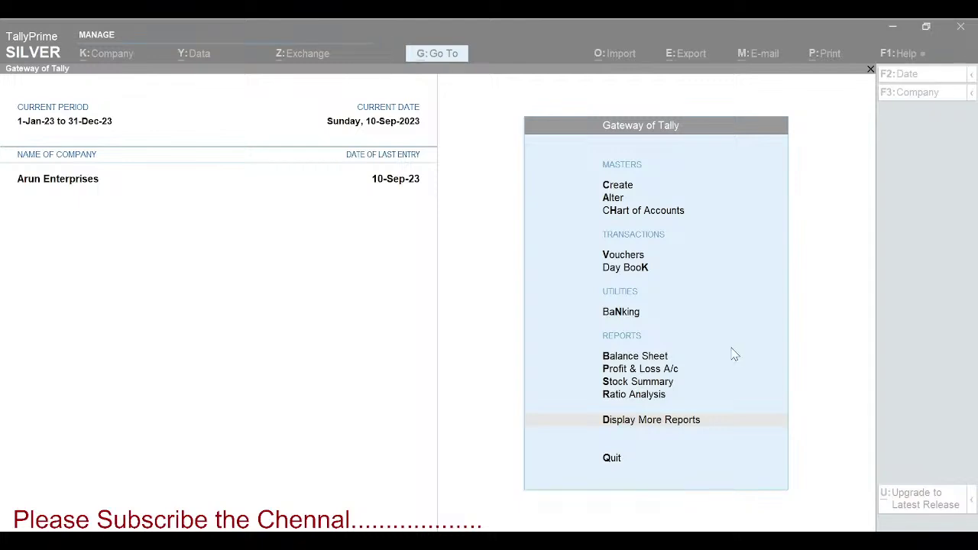
left_click(674, 422)
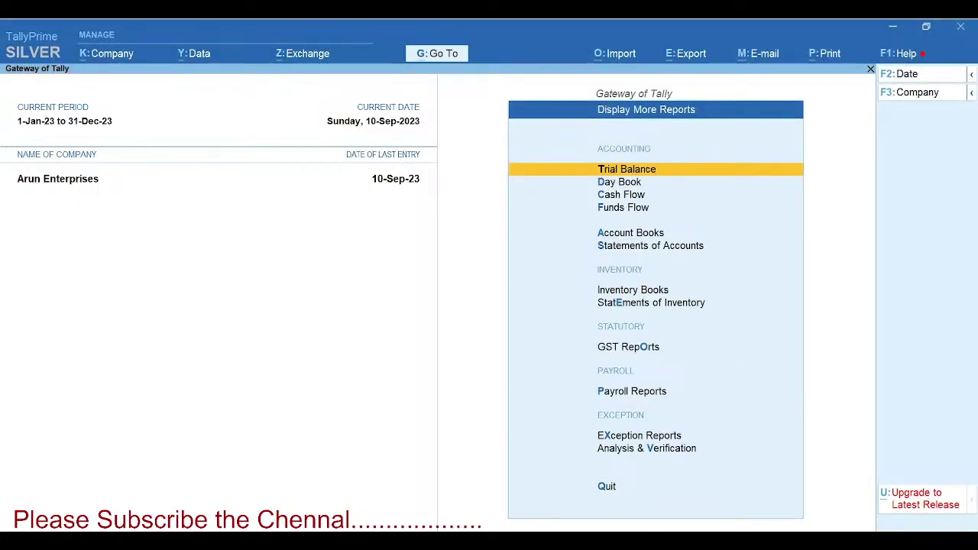
key("Down")
key("Down")
key("Down")
key("Down")
key("Down")
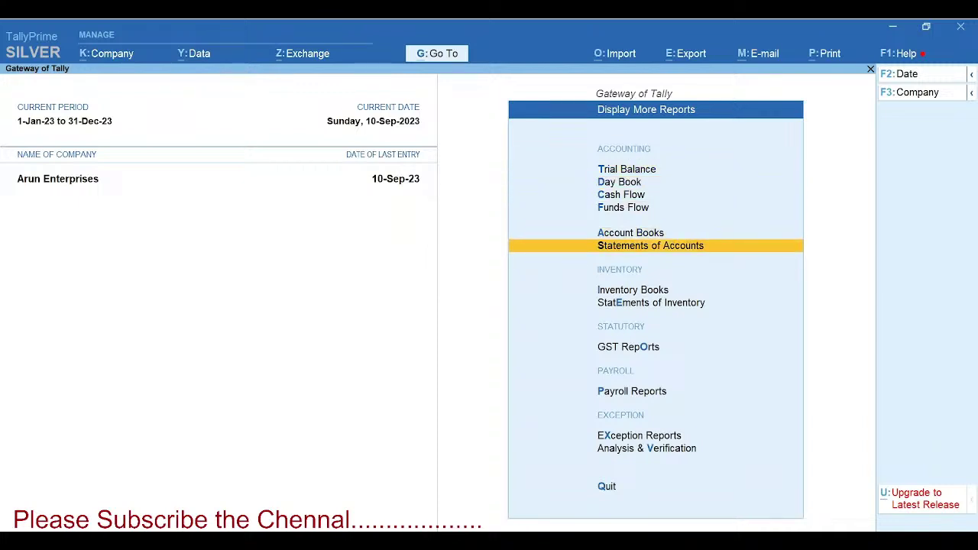
key("Return")
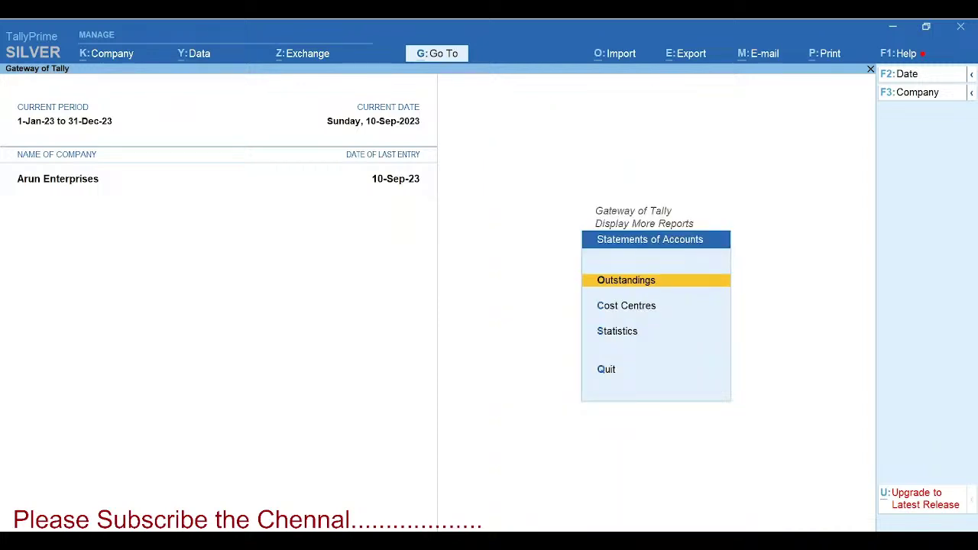
key("Return")
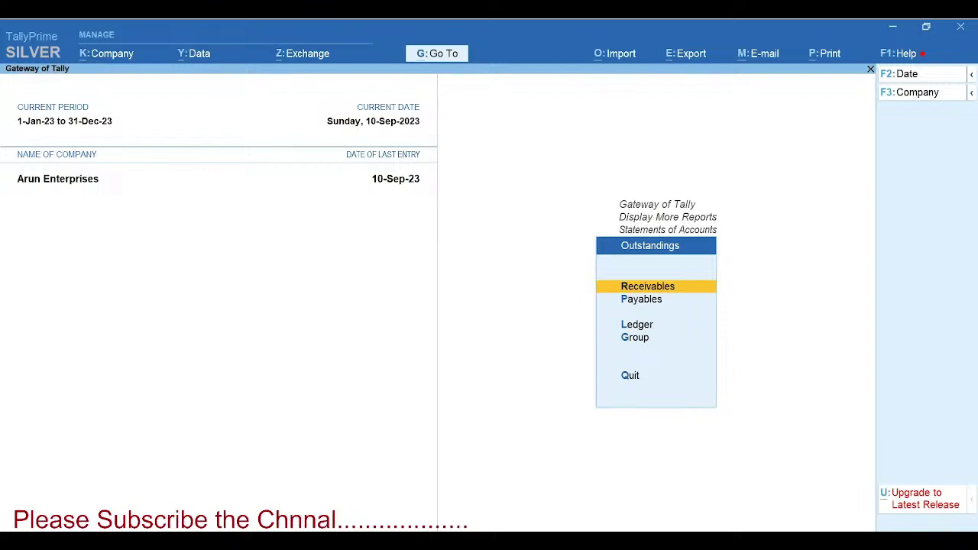
- Display the receivables outstanding for all parties
key("Down")
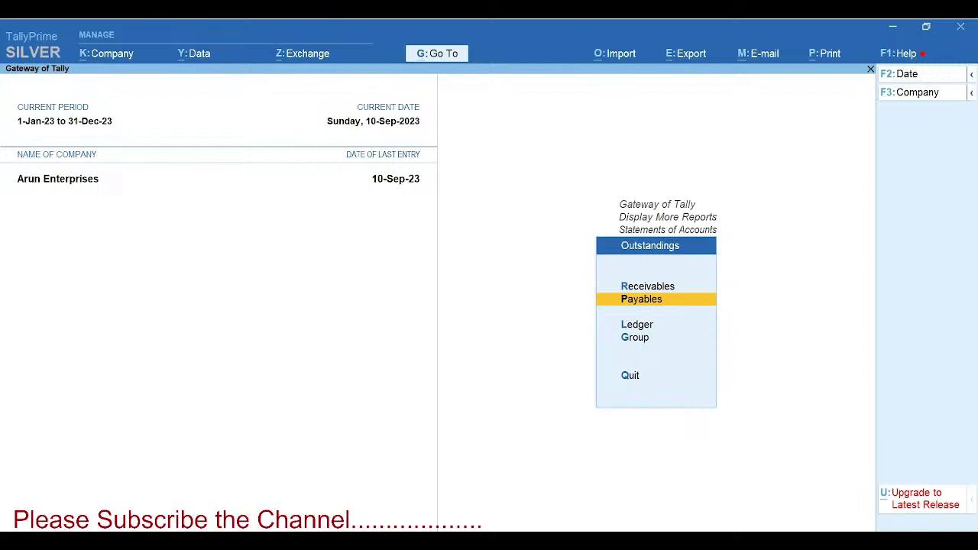
key("Up")
key("Down")
key("Up")
key("Return")
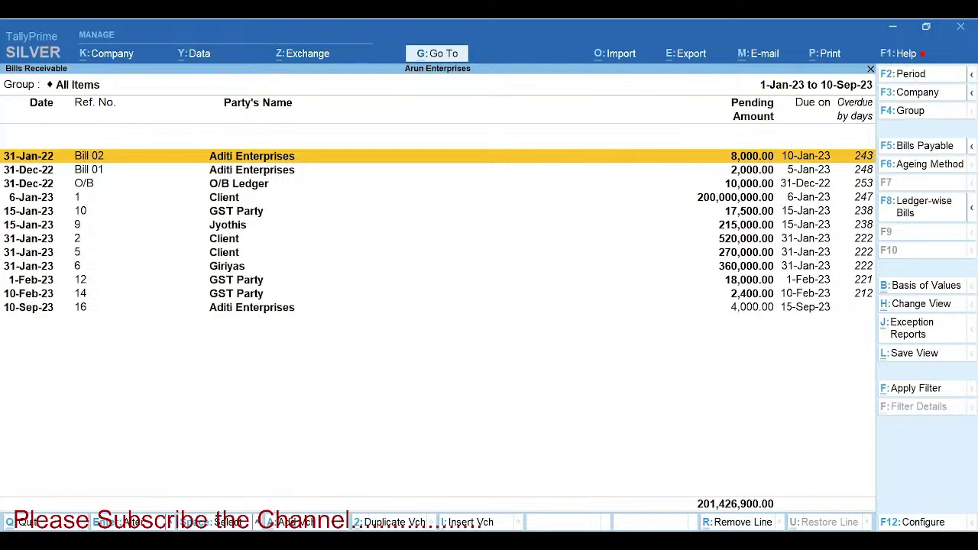
- Leave the receivables report, view the payables outstanding and close that report
key("Escape")
key("Down")
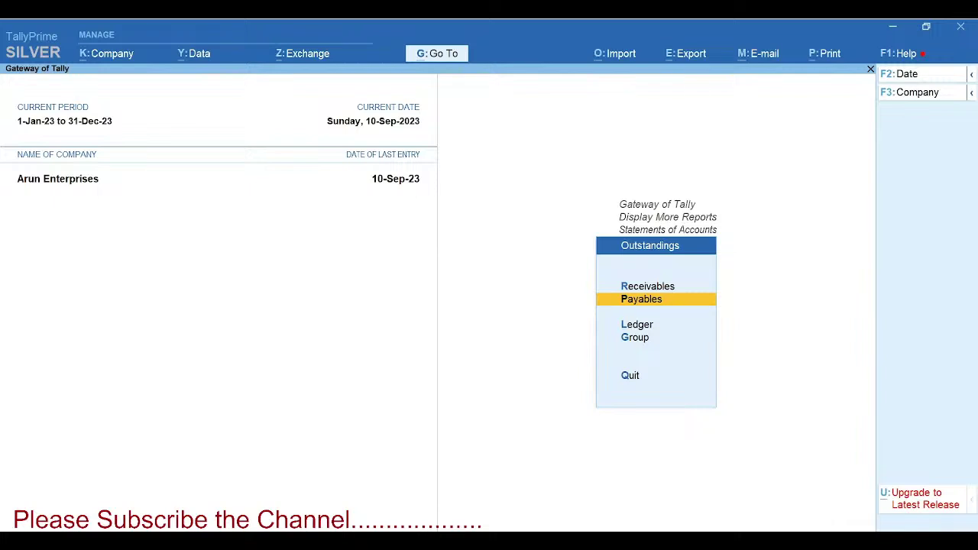
key("Return")
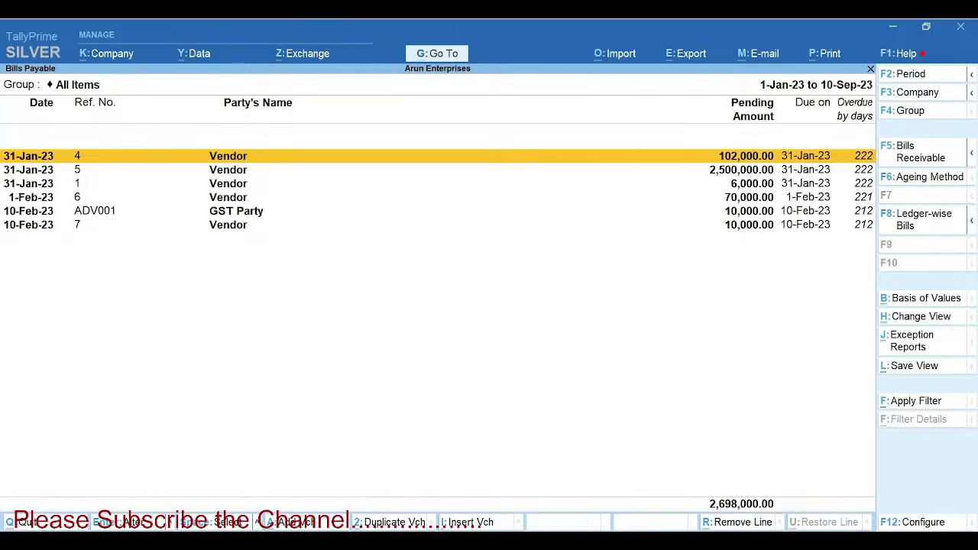
key("Escape")
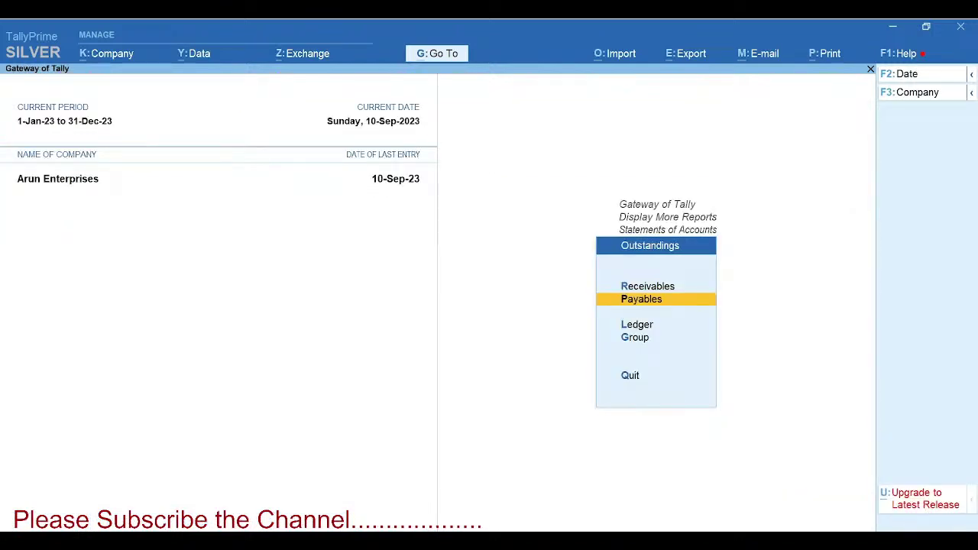
- Display the ledger outstandings of Aditi Enterprises
key("Down")
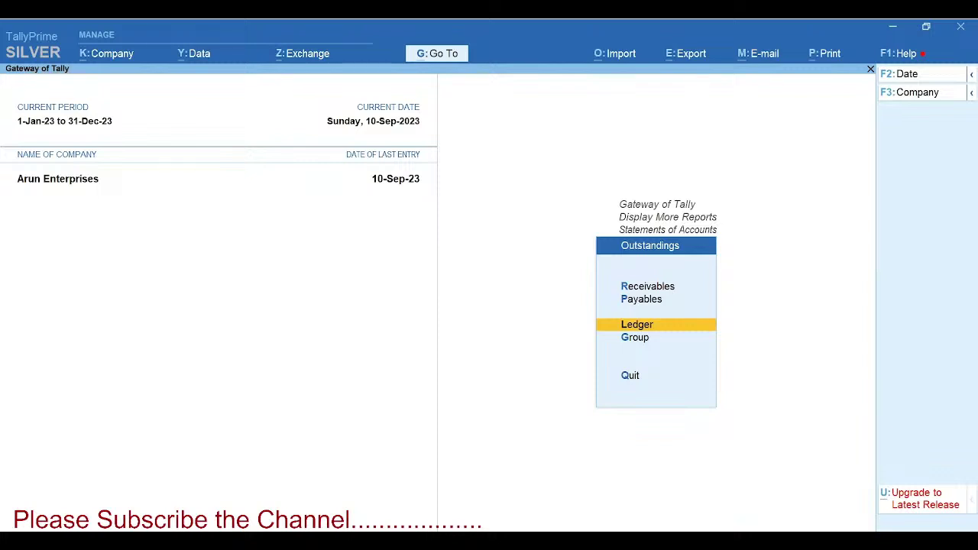
key("Return")
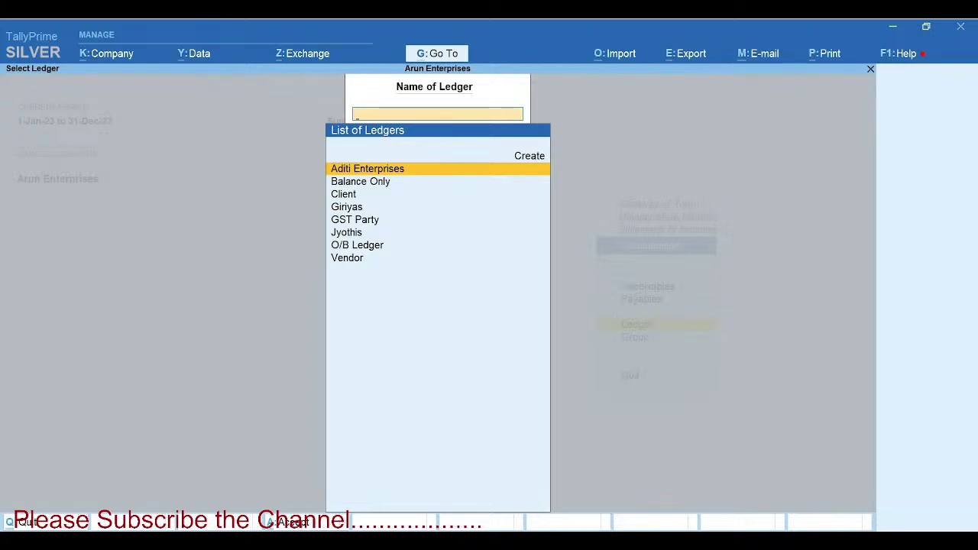
key("Return")
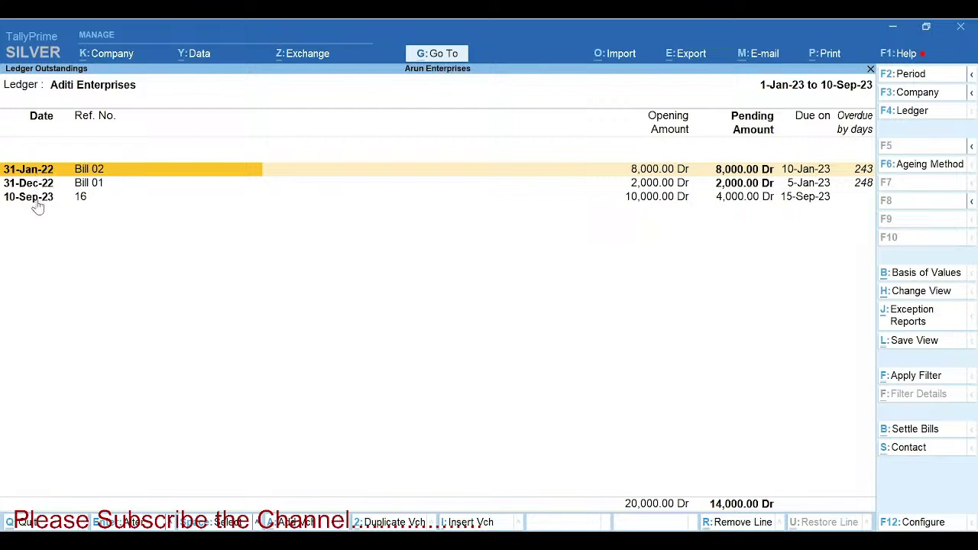
- Try to apply Ageing by Bill Date to the Aditi Enterprises outstandings without defining any ageing periods
left_click(909, 170)
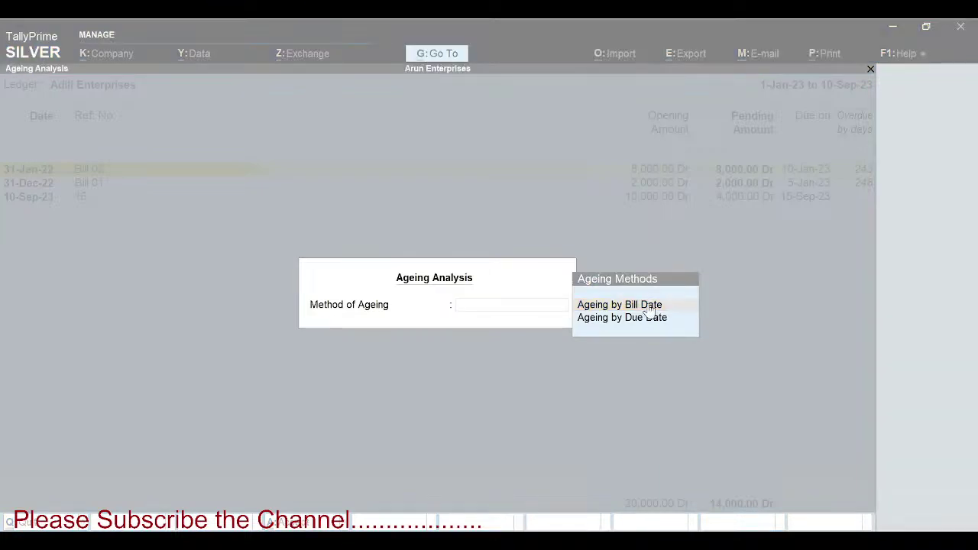
left_click(642, 305)
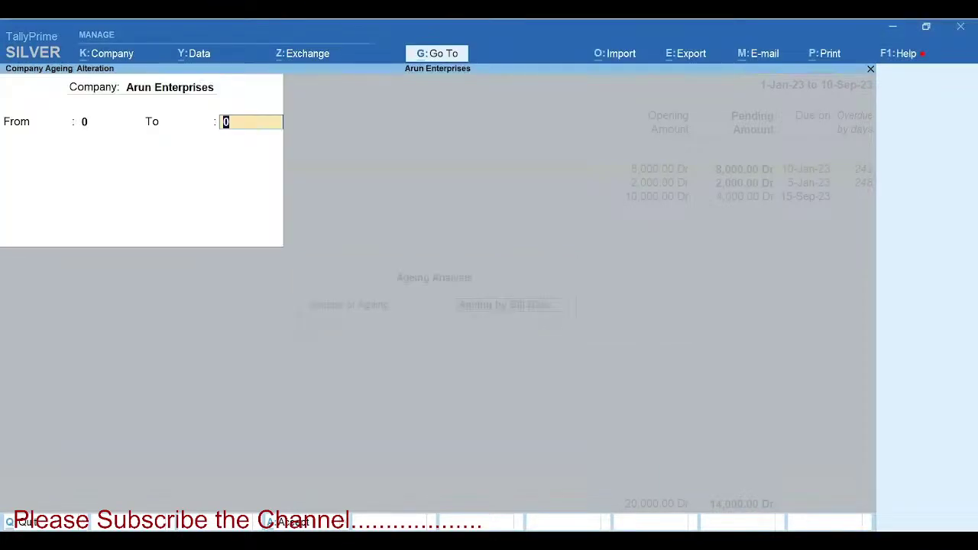
key("BackSpace")
key("Escape")
key("Return")
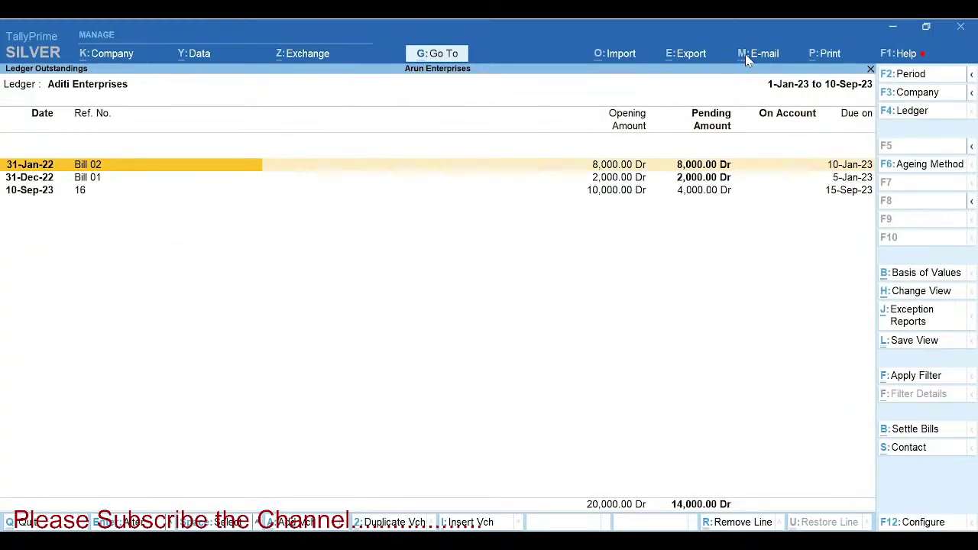
- Age the Aditi Enterprises outstandings by bill date with periods 0 to 10, 10 to 20 and from 20 days on, and accept
left_click(901, 165)
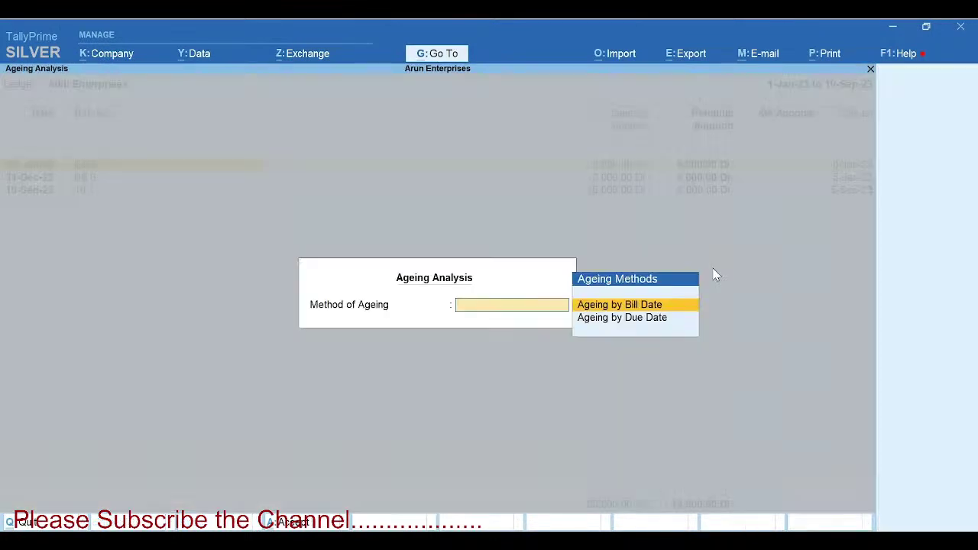
key("Down")
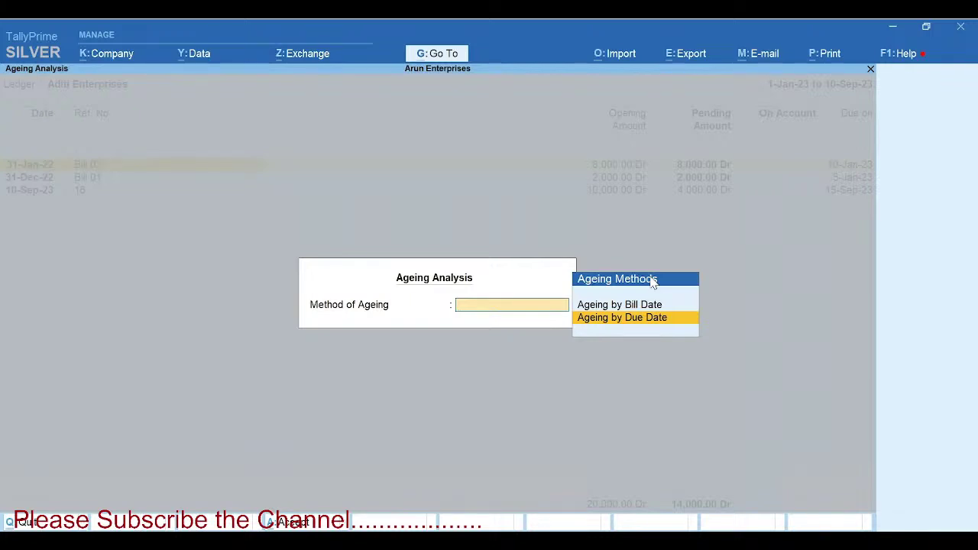
key("Up")
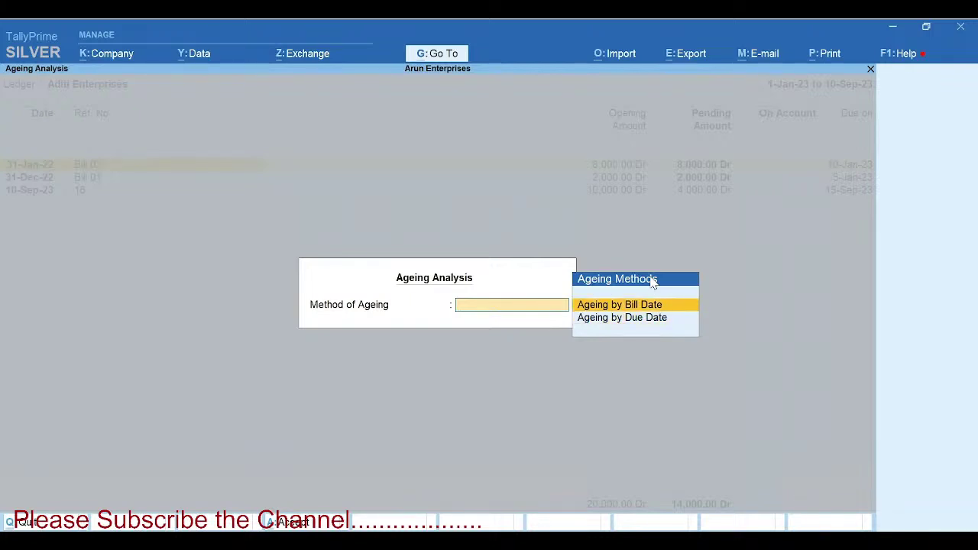
key("Down")
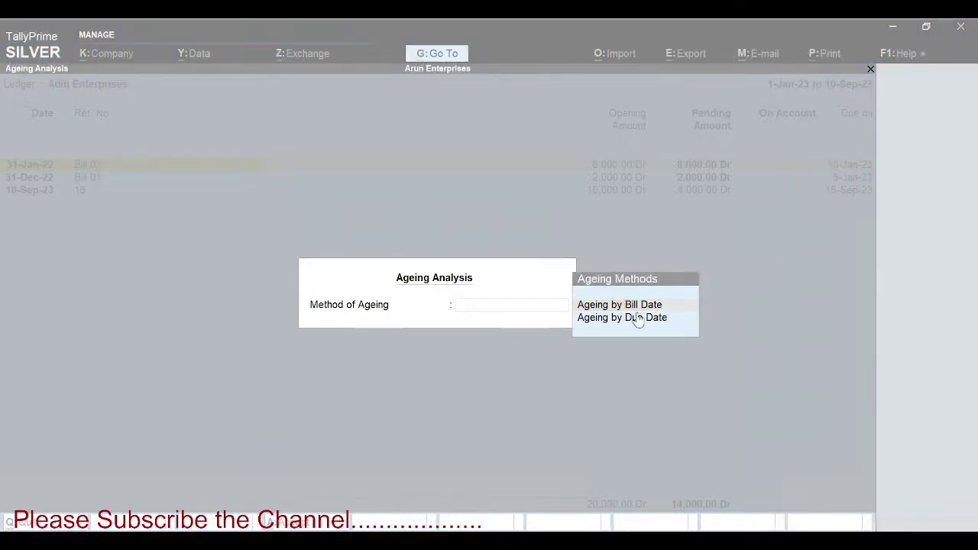
key("Return")
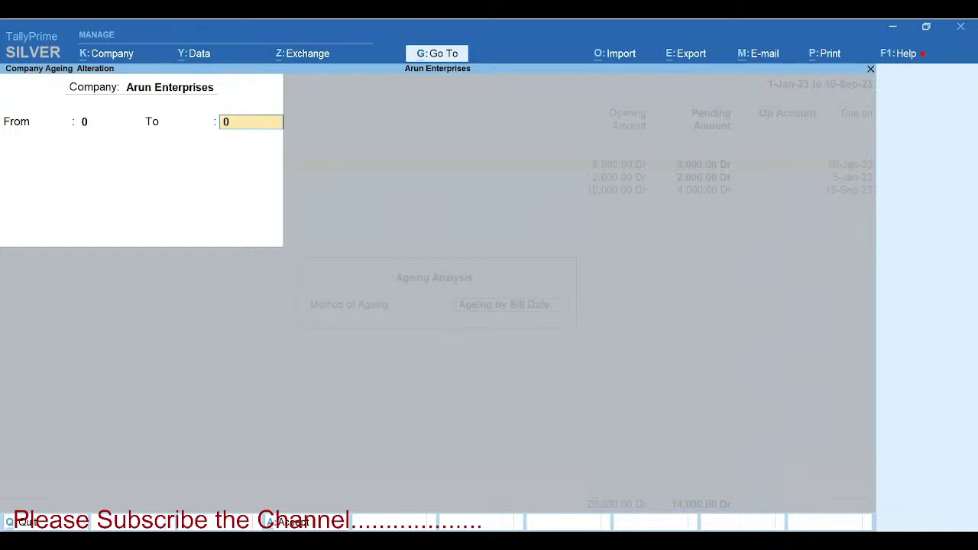
type("10")
key("Return")
type("20")
key("Return")
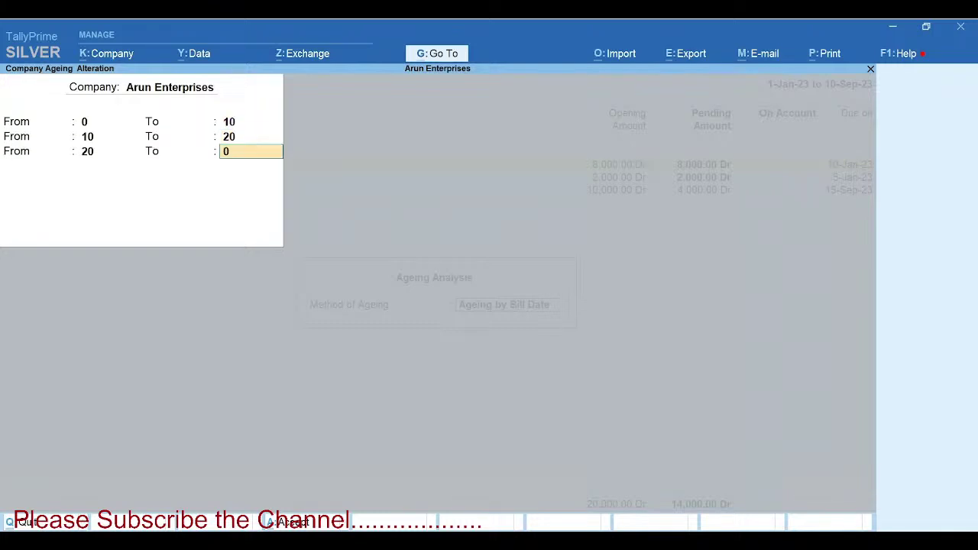
key("Return")
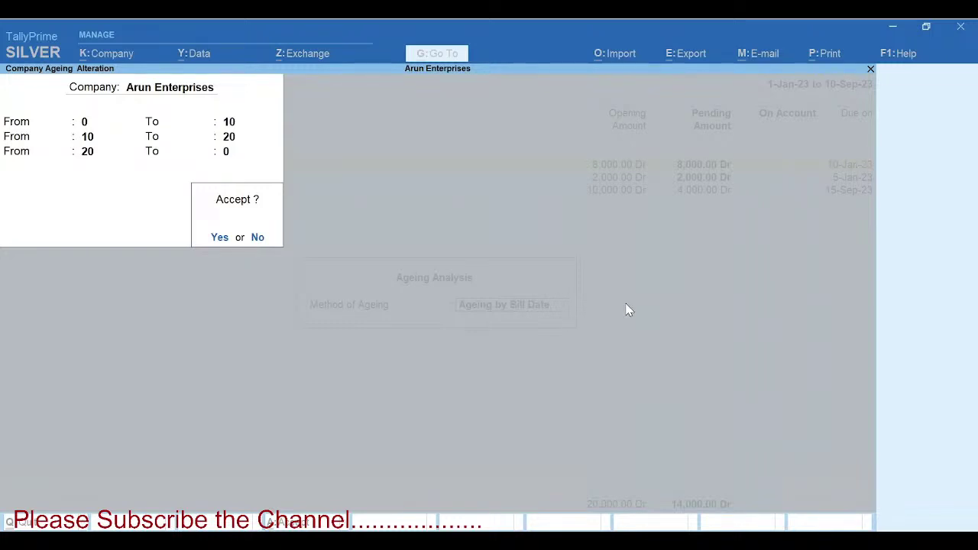
key("Return")
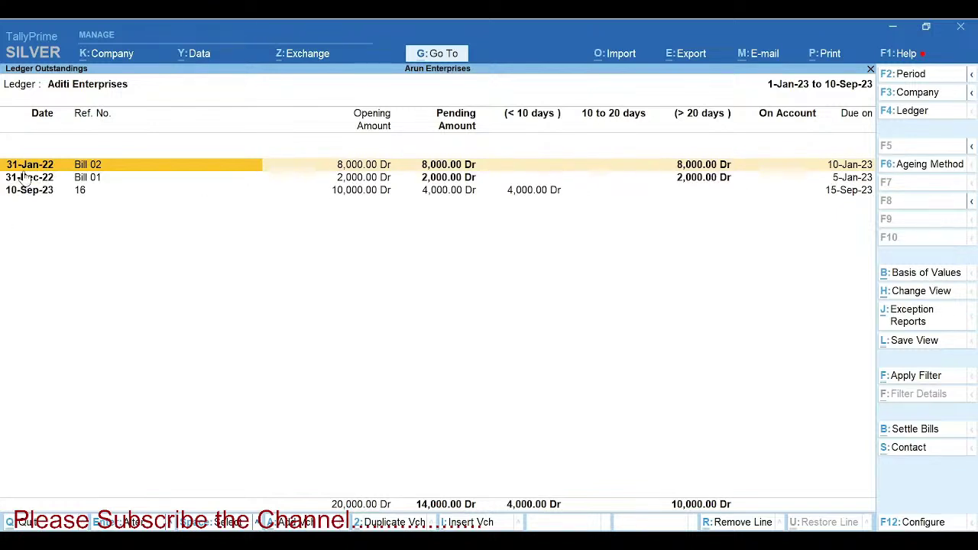
- Examine bill 16 in the aged Aditi Enterprises outstandings and switch to the bills receivable report
left_click(753, 55)
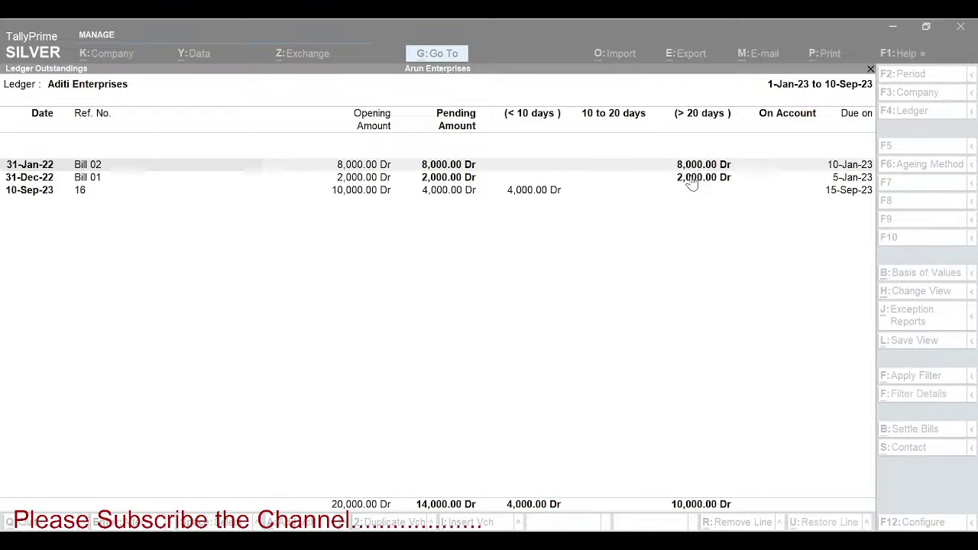
left_click(36, 197)
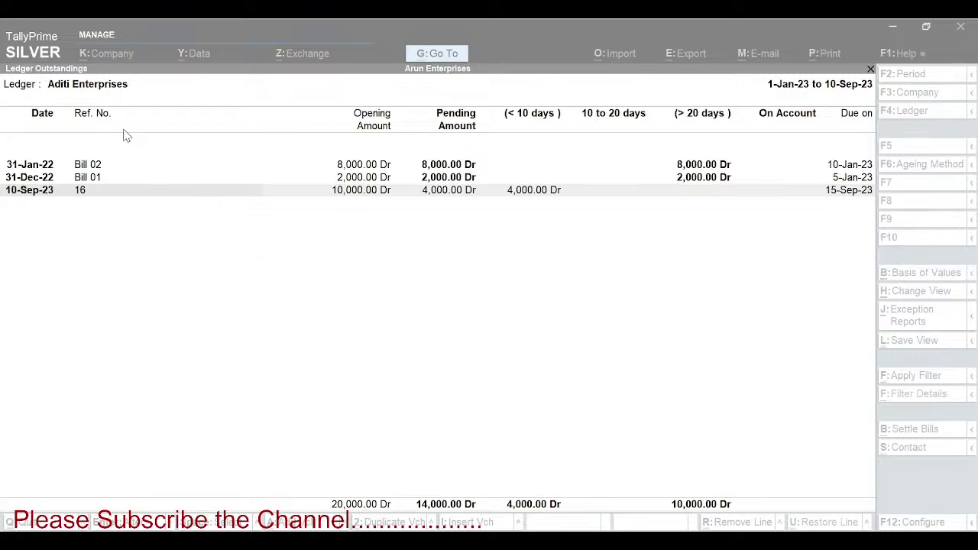
key("F4")
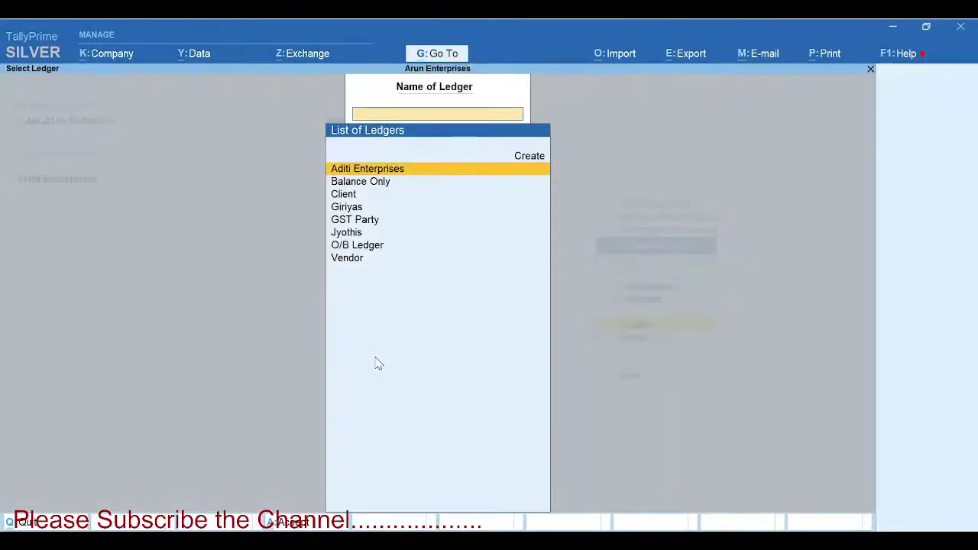
key("Escape")
key("Up")
key("Up")
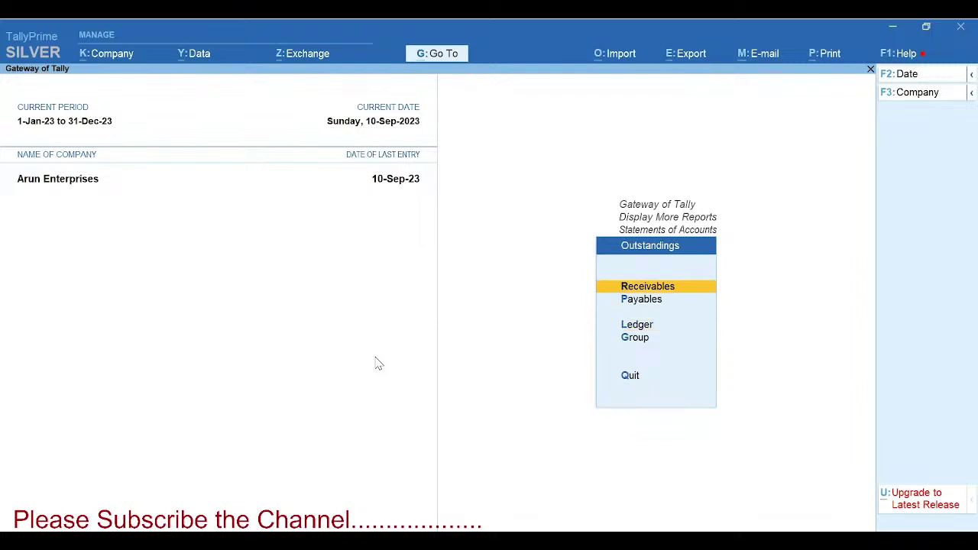
key("Return")
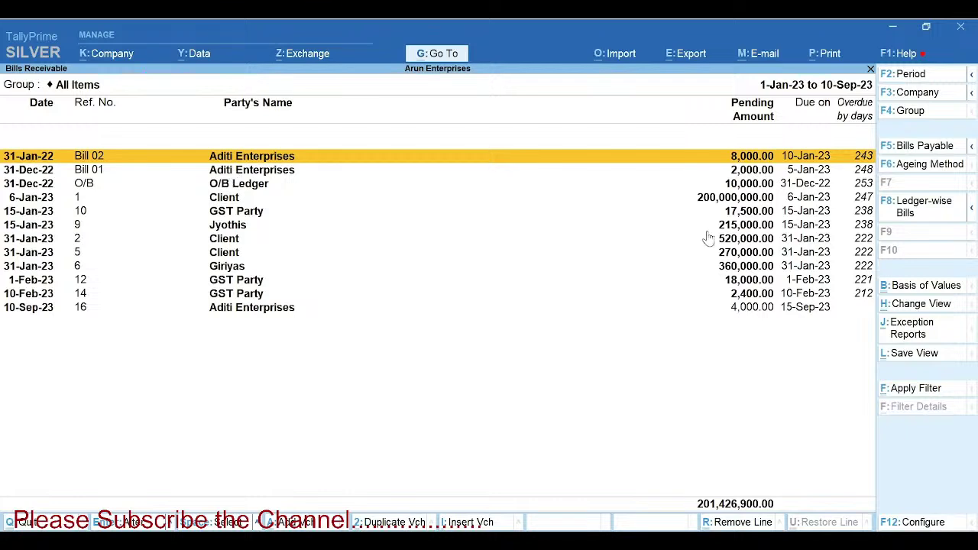
- Apply Ageing by Bill Date to the bills receivable, keeping the periods 0 to 10, 10 to 20 and from 20 days on
left_click(922, 164)
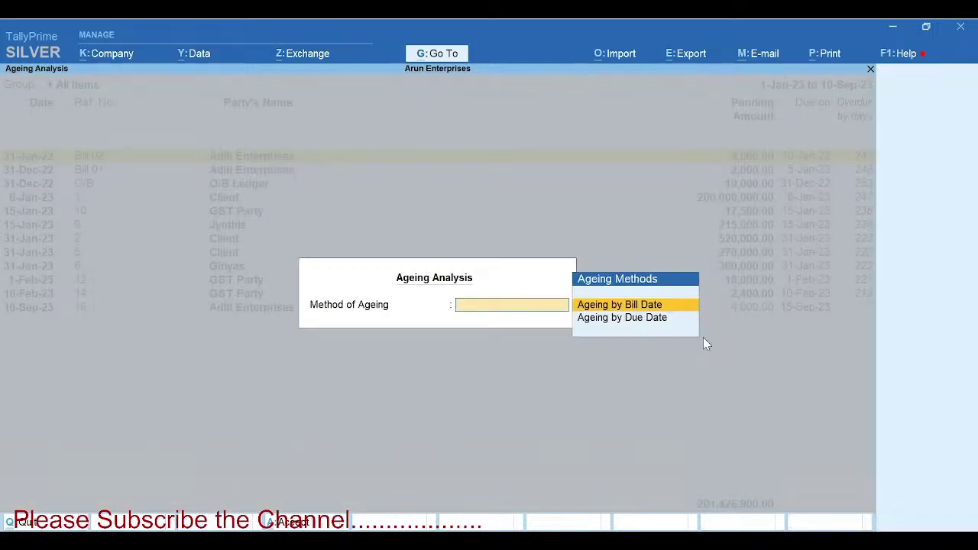
key("Return")
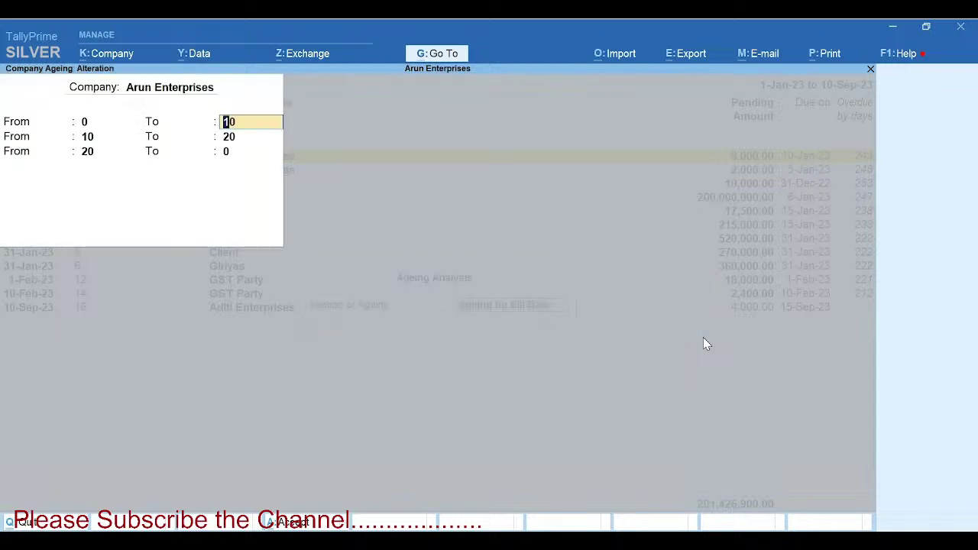
key("Return")
key("Return")
key("Return")
key("Return")
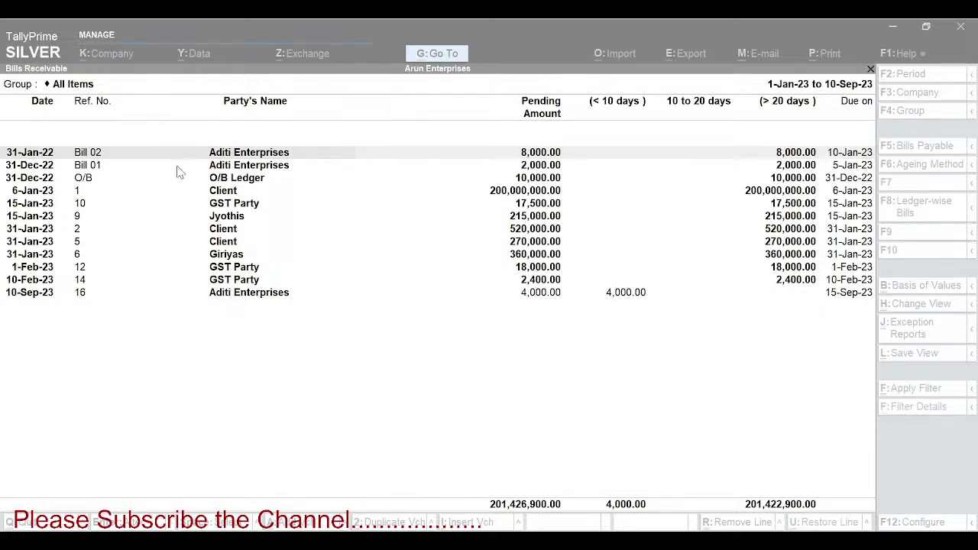
- Leave the bills receivable report and open the ledger outstandings of Aditi Enterprises
left_click(549, 369)
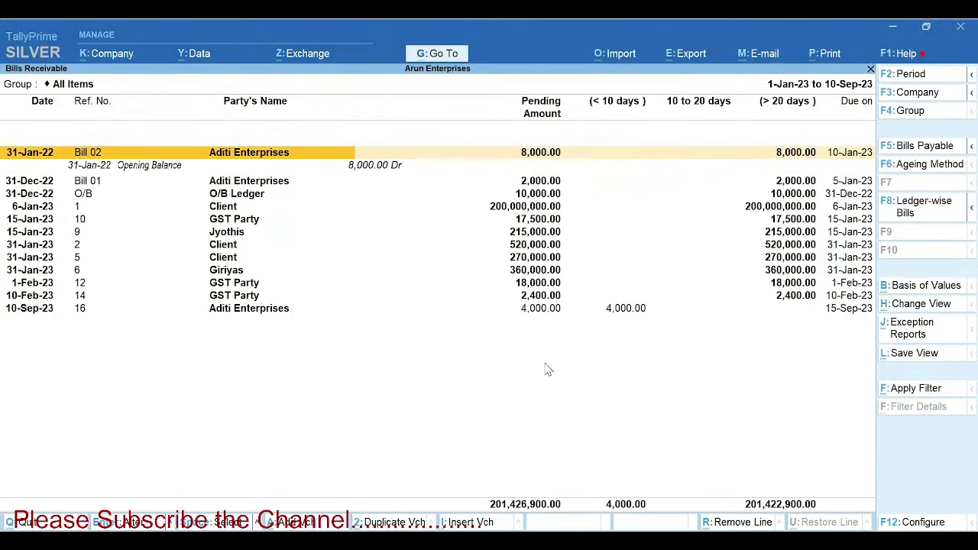
key("Escape")
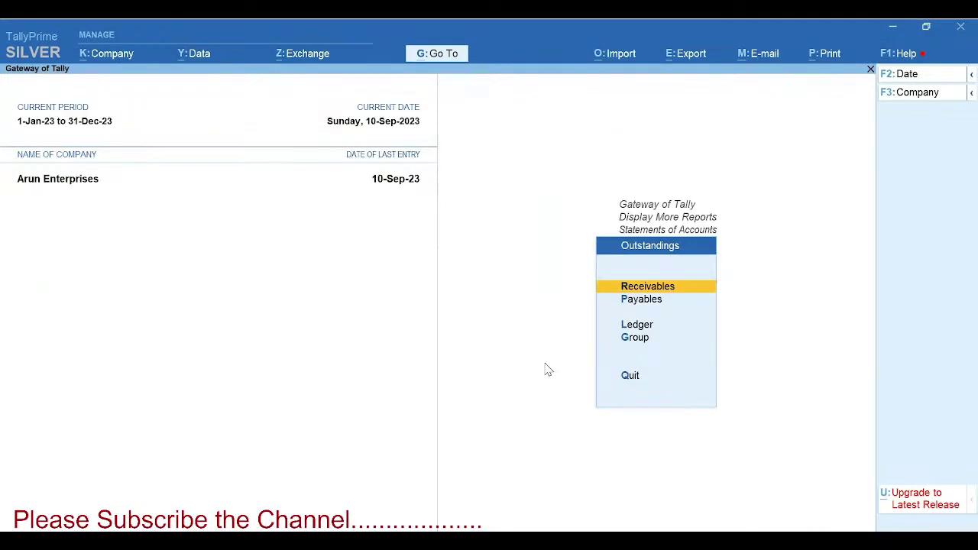
key("Down")
key("Down")
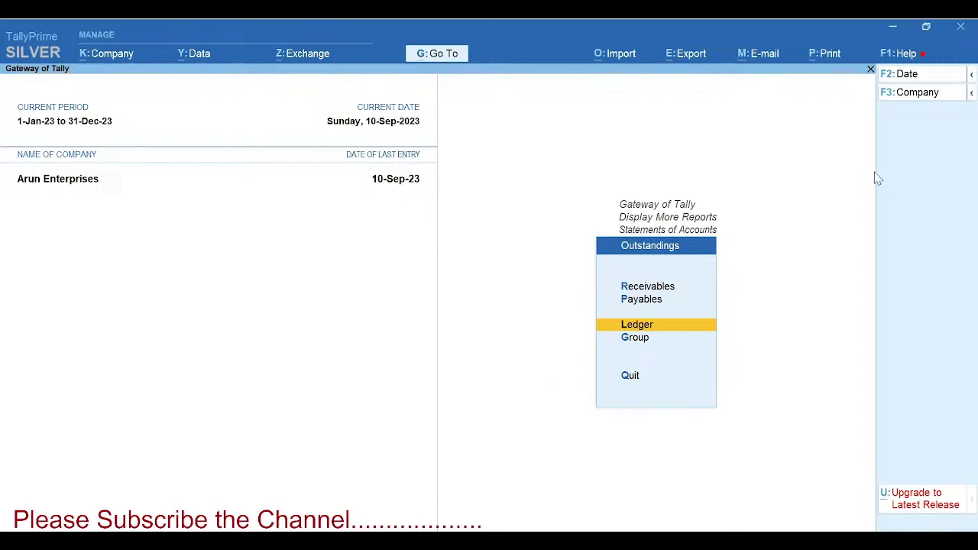
key("Return")
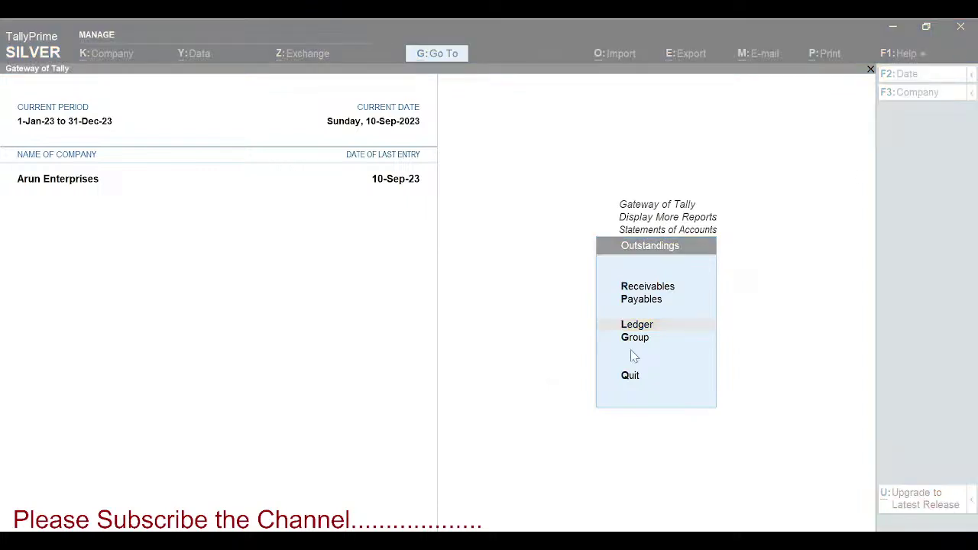
left_click(642, 326)
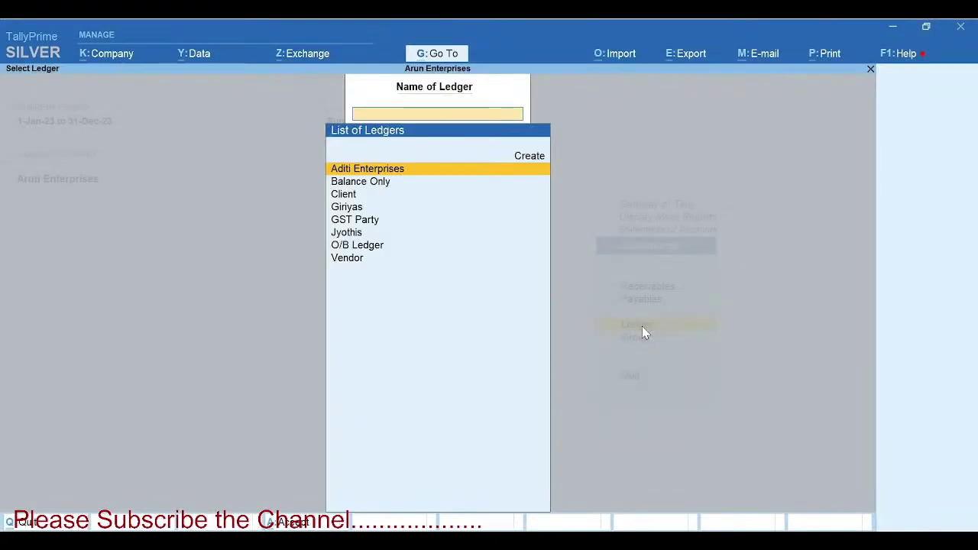
key("Return")
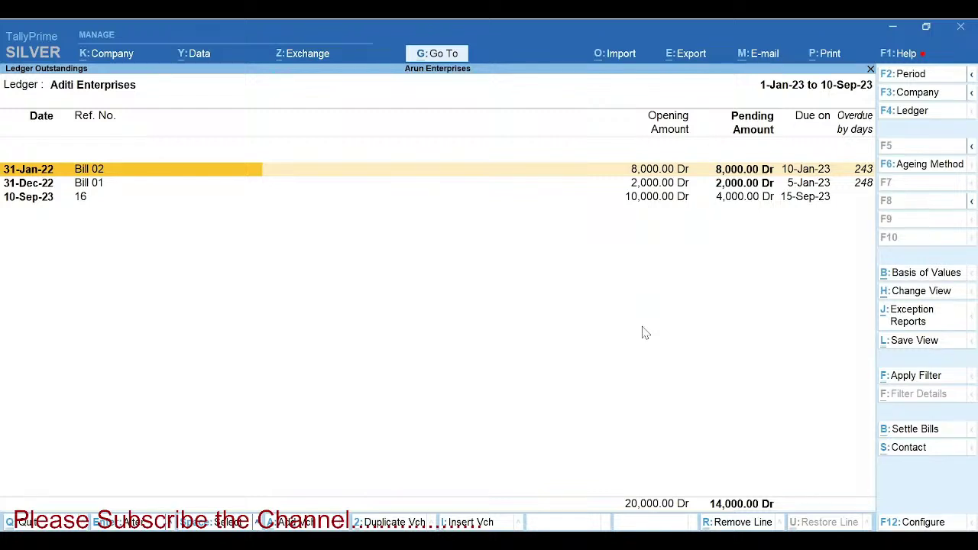
- Select Bill 02, Bill 01 and bill 16 of Aditi Enterprises and start settling them together
key("space")
key("space")
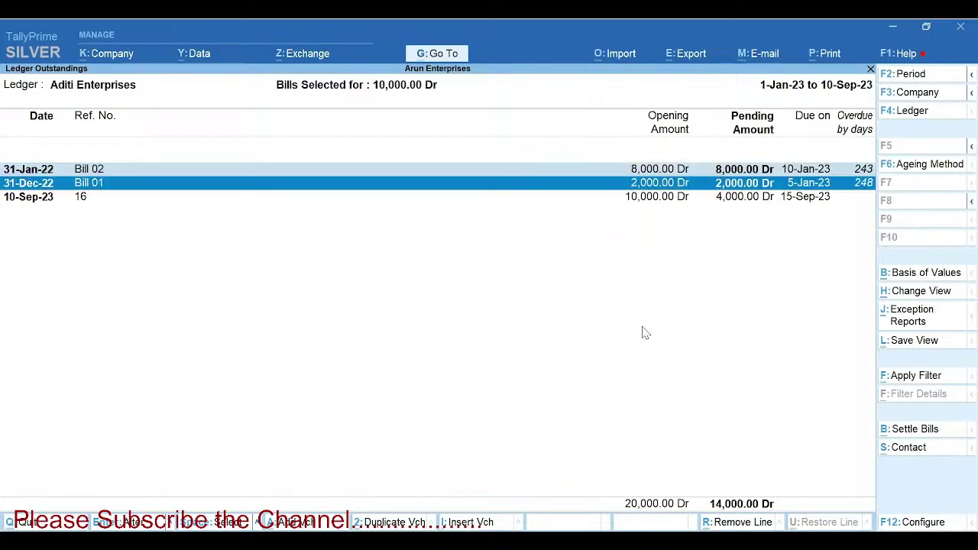
key("Down")
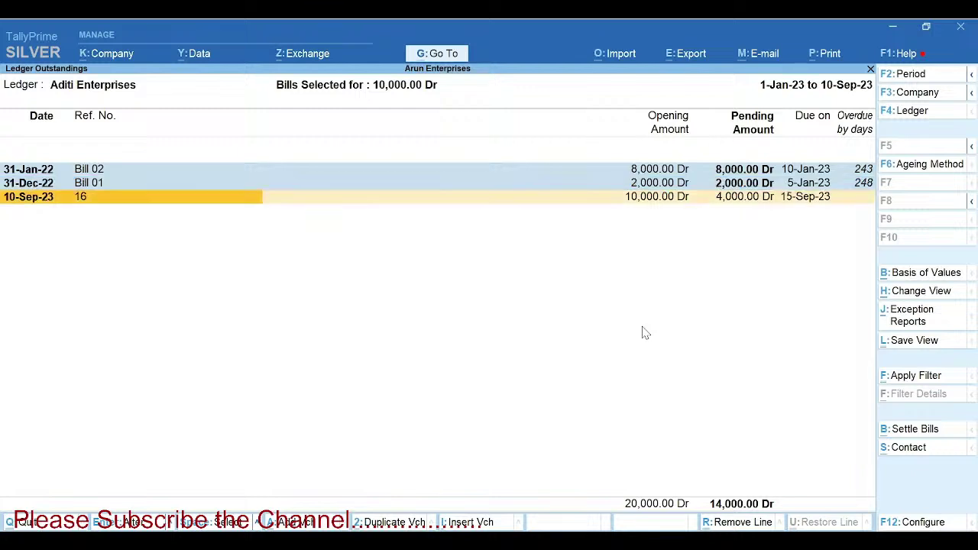
key("space")
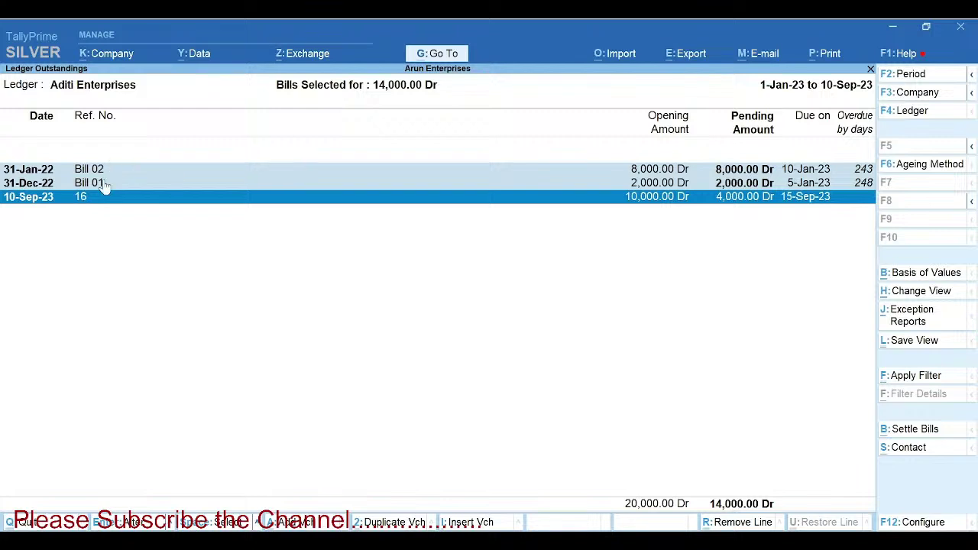
left_click(913, 431)
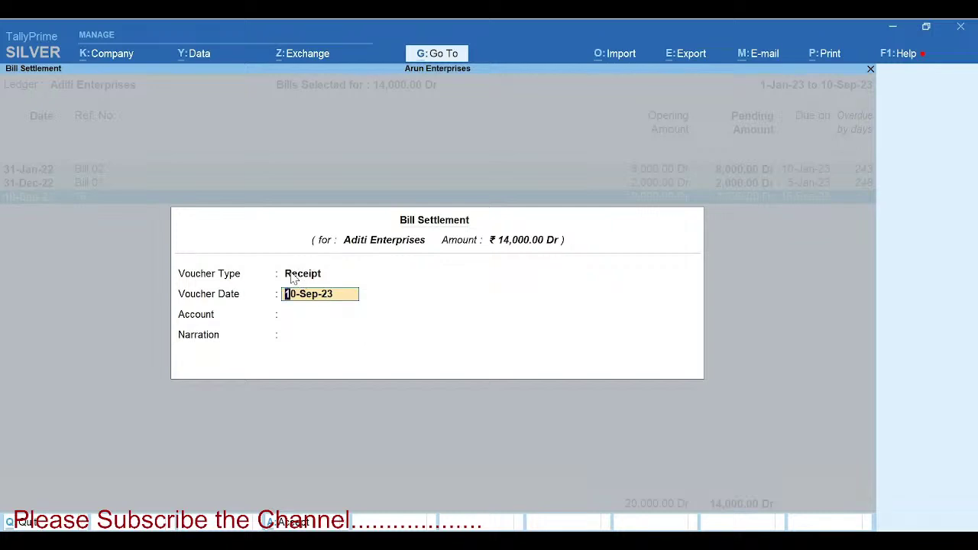
- Settle the selected bills with a receipt dated 15-Sep-23 into BANK, with the narration "Being bills cleared", and save the voucher
type("15se")
key("Return")
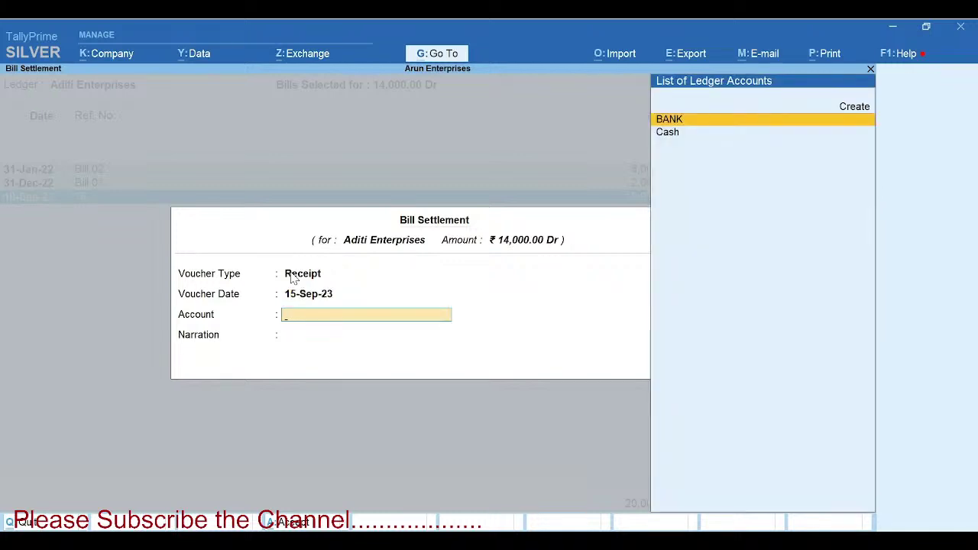
key("Return")
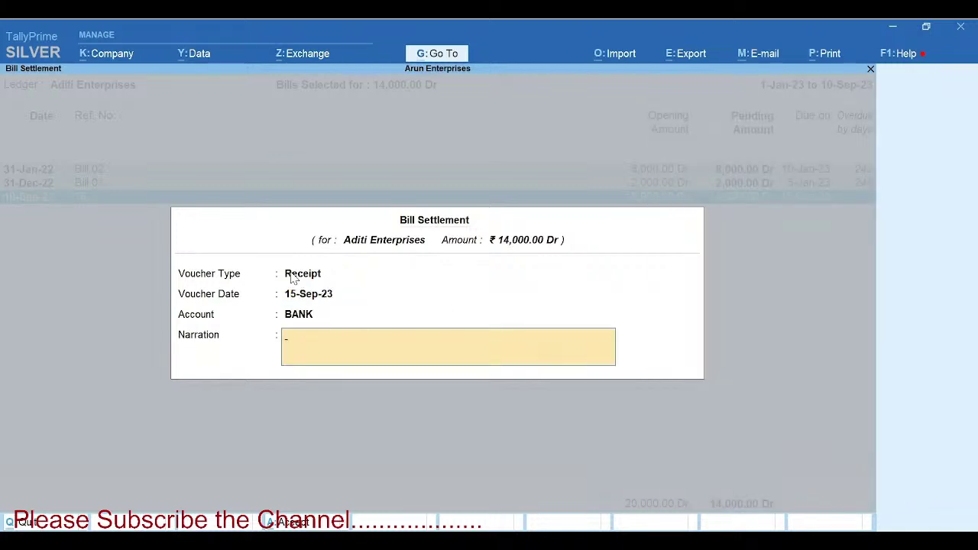
type("Being bills cleared")
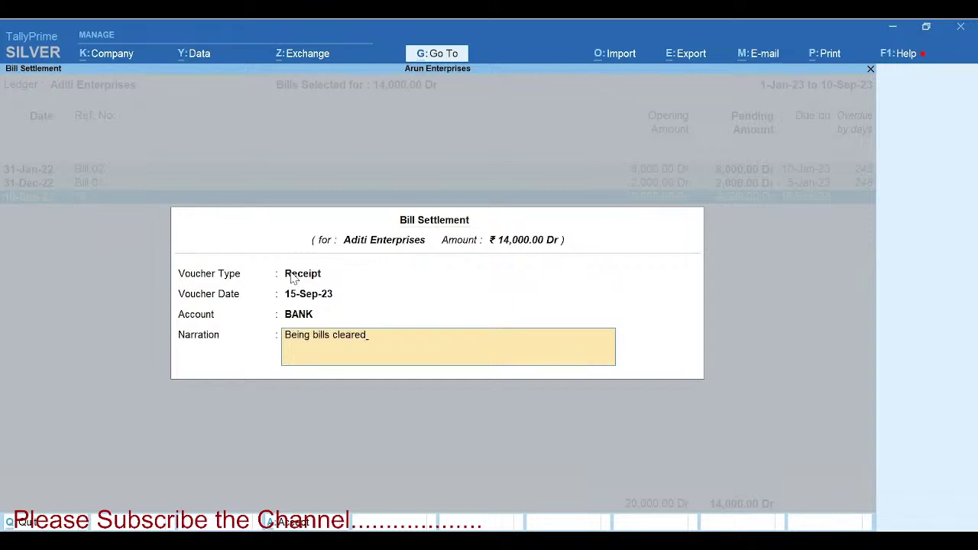
key("Return")
key("Return")
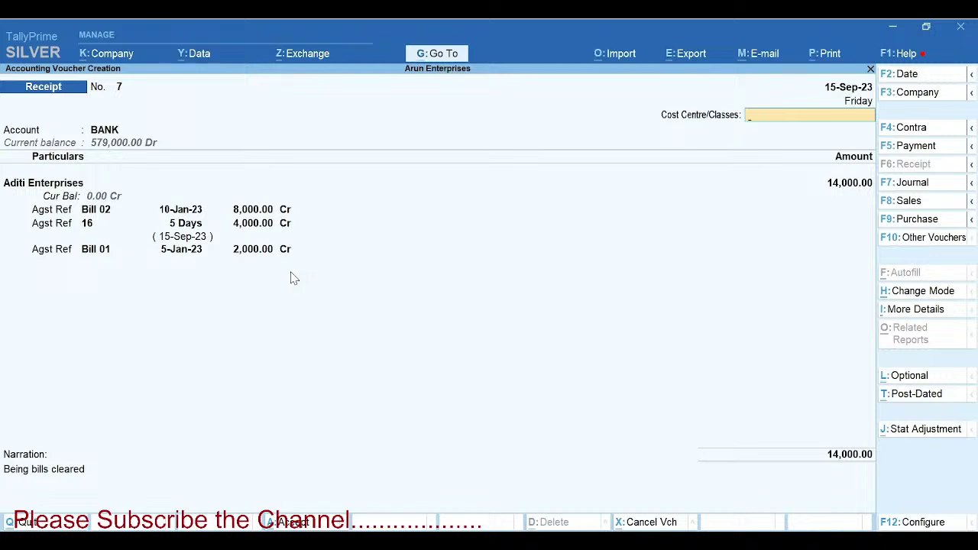
key("ctrl+a")
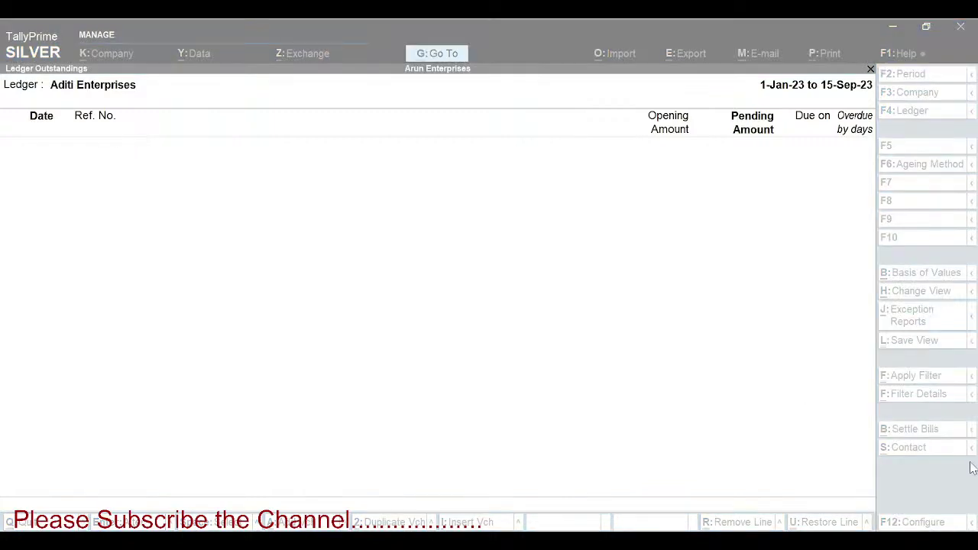
- Close the Aditi Enterprises outstandings and reopen the ledger outstandings for the same party
left_click(909, 446)
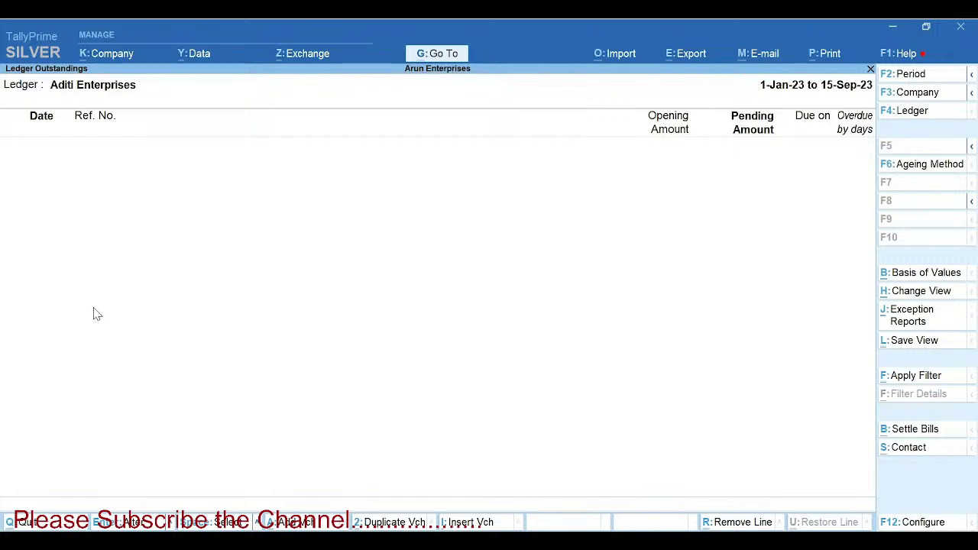
key("Escape")
key("Escape")
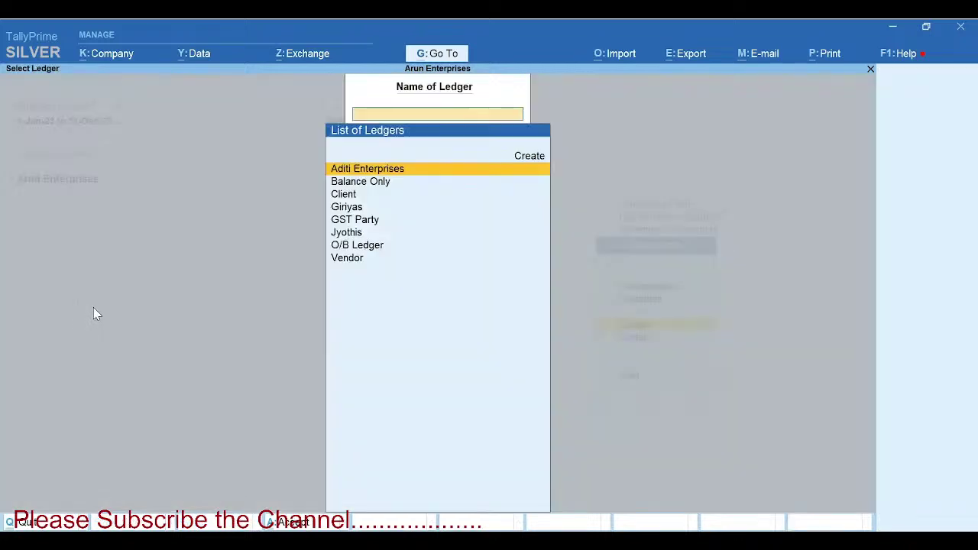
key("Escape")
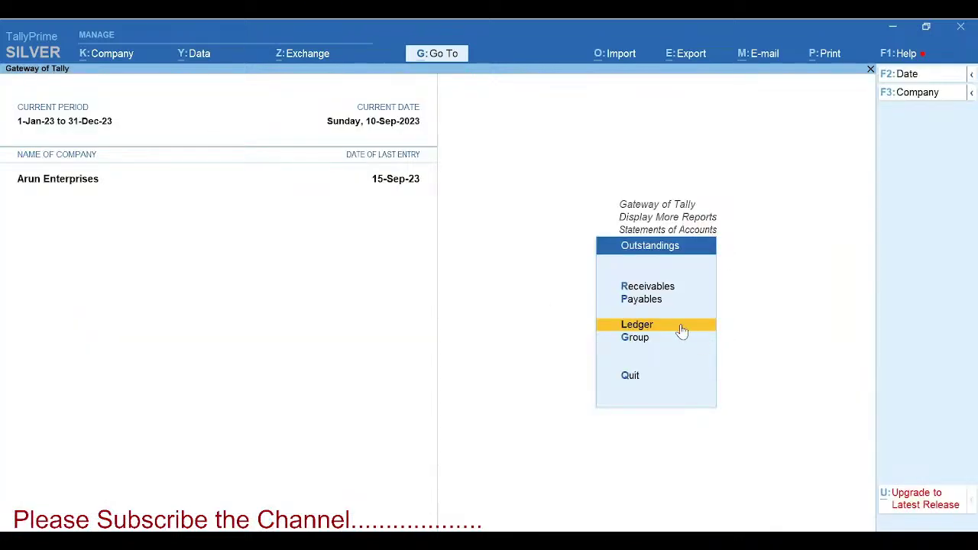
key("Return")
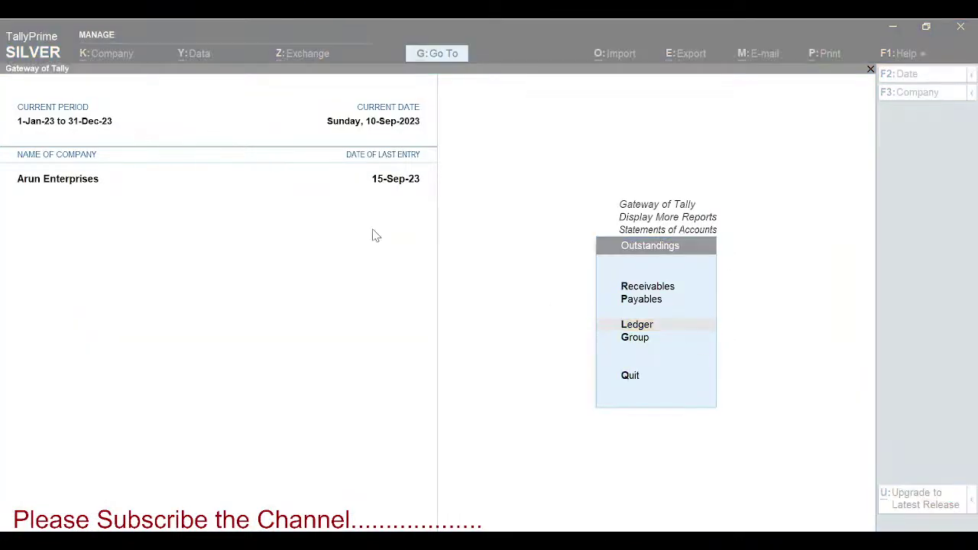
left_click(650, 331)
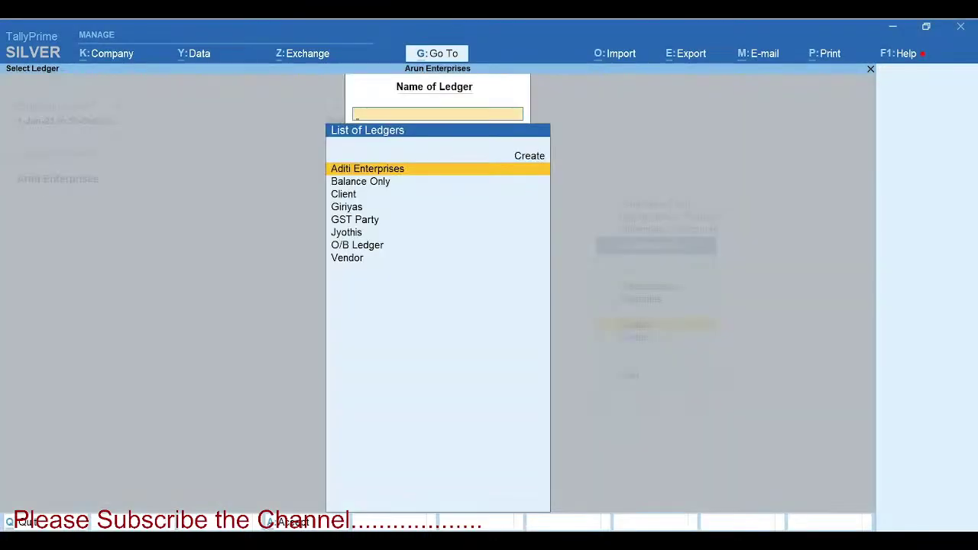
key("Return")
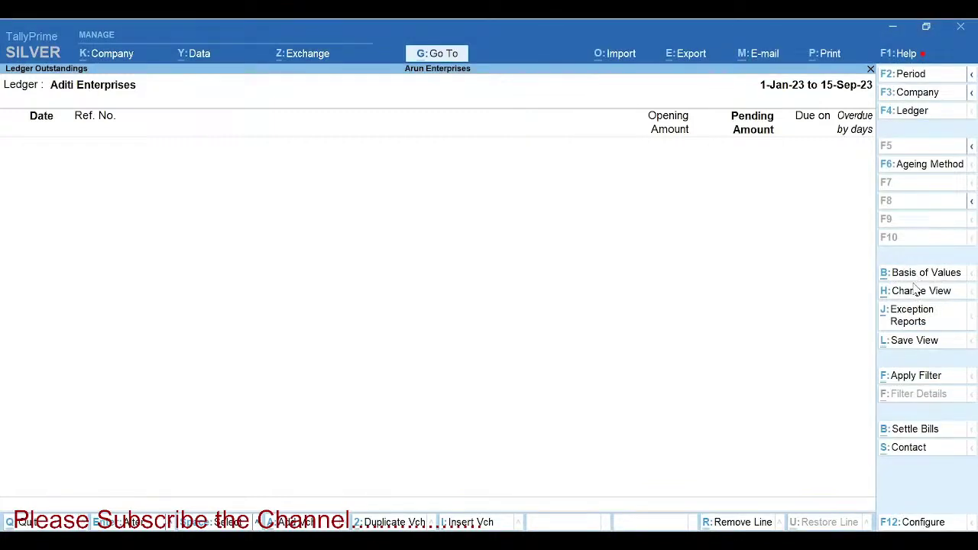
- Set the Type of Bills to All Bills in the basis of values for the Aditi Enterprises outstandings
left_click(920, 273)
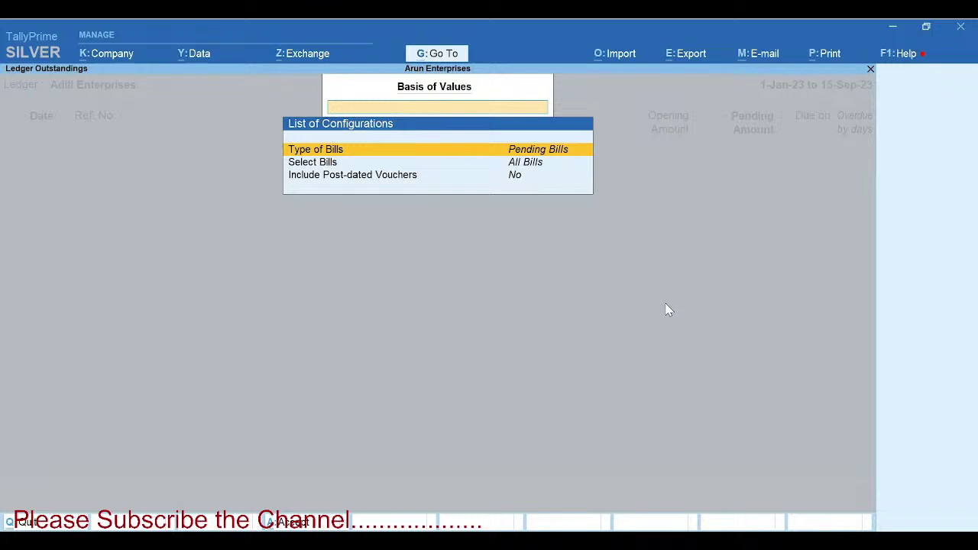
key("Return")
key("Up")
key("Up")
key("Return")
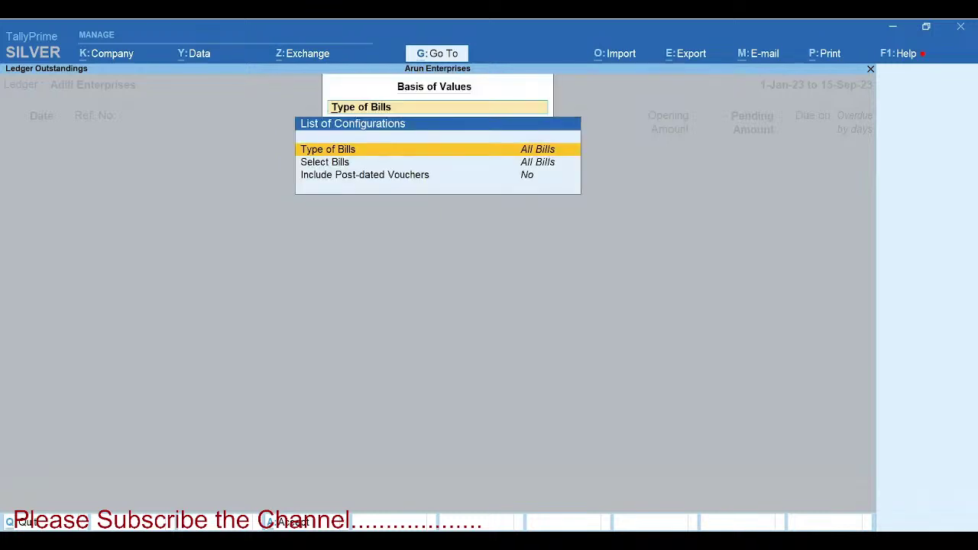
key("ctrl+a")
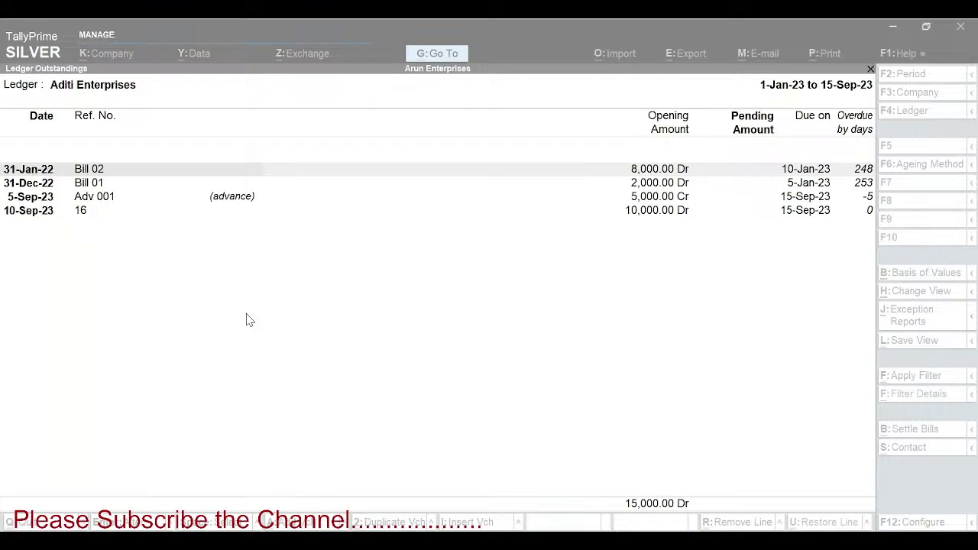
- Expand the Adv 001 advance, examine the bill reference in its receipt 5, and leave the voucher without saving
left_click(10, 200)
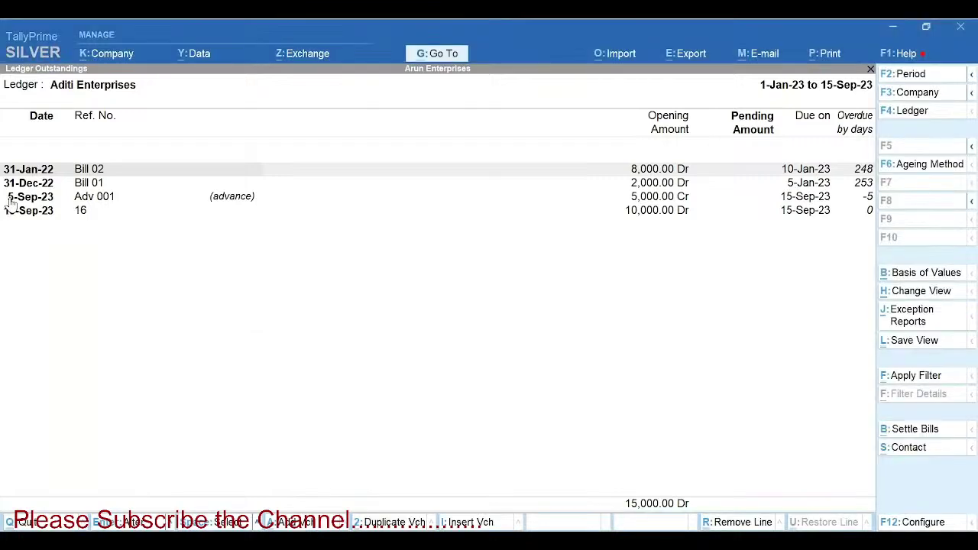
key("shift+Return")
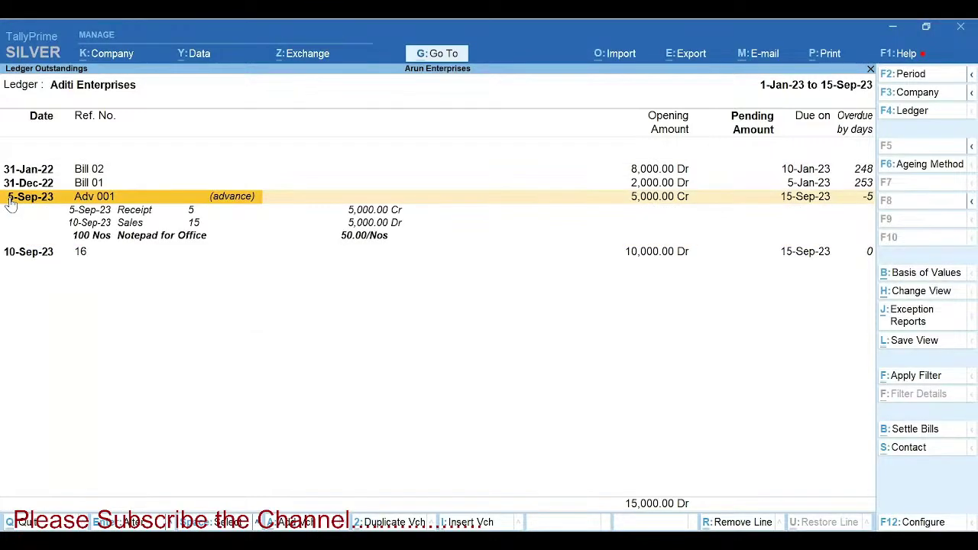
key("Down")
key("Down")
key("Up")
key("Return")
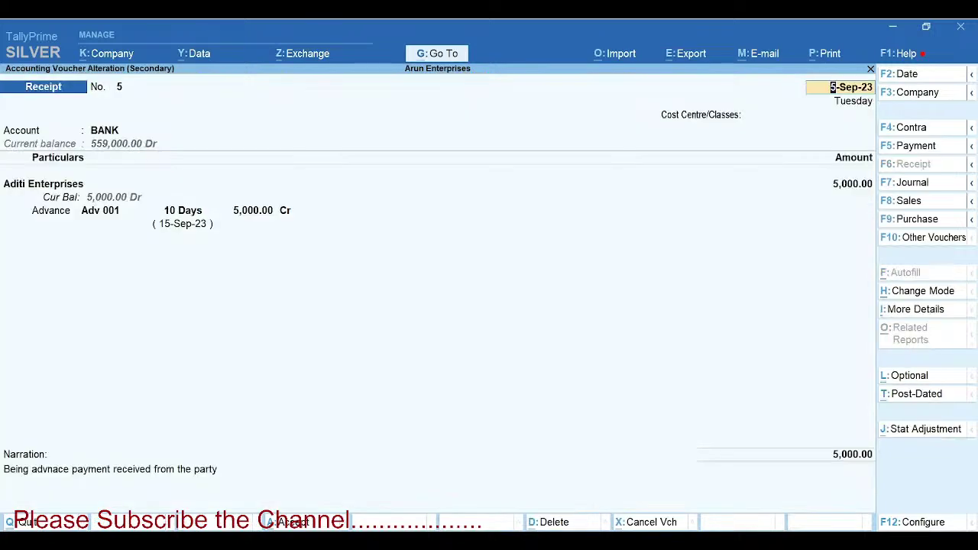
left_click(39, 215)
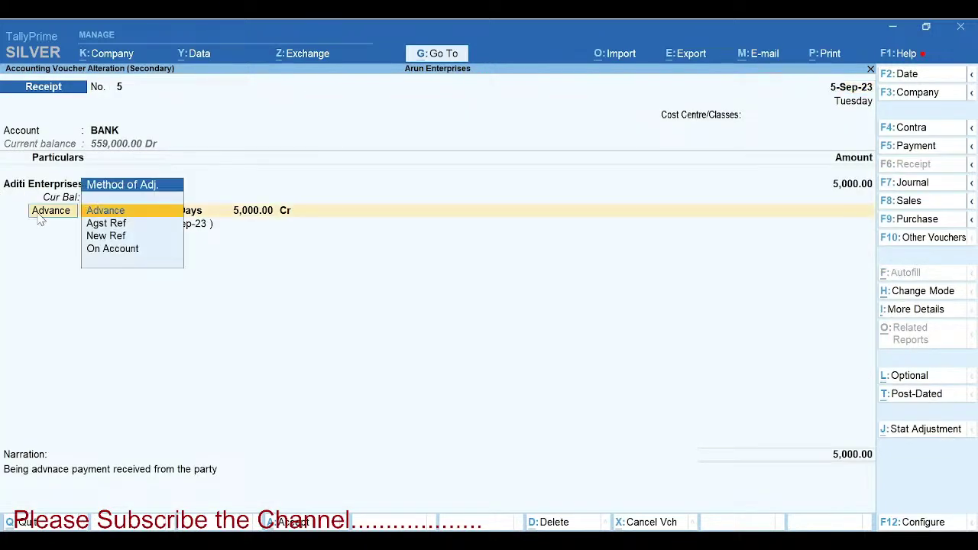
key("BackSpace")
key("Escape")
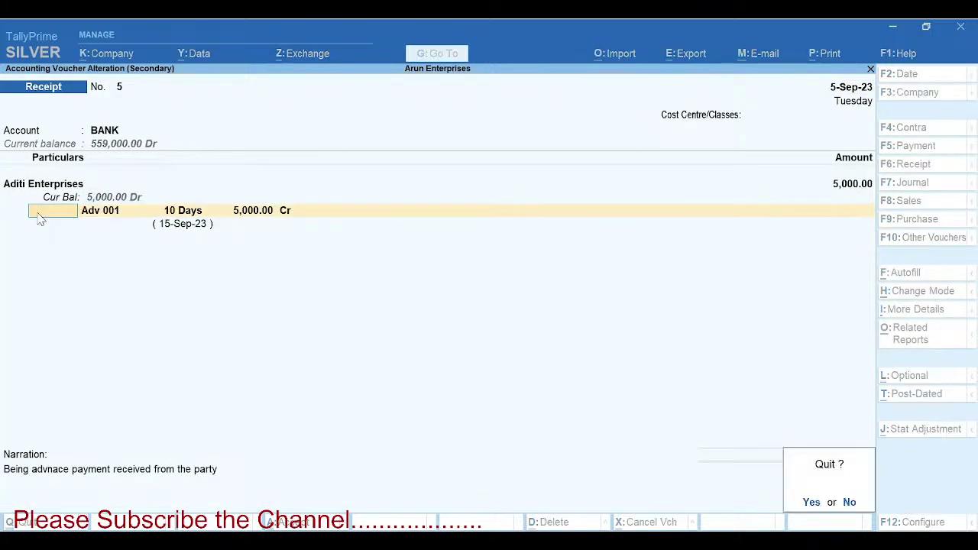
key("y")
- Examine the bill-wise details of sales voucher 15 under Adv 001 and leave the voucher without saving
key("Down")
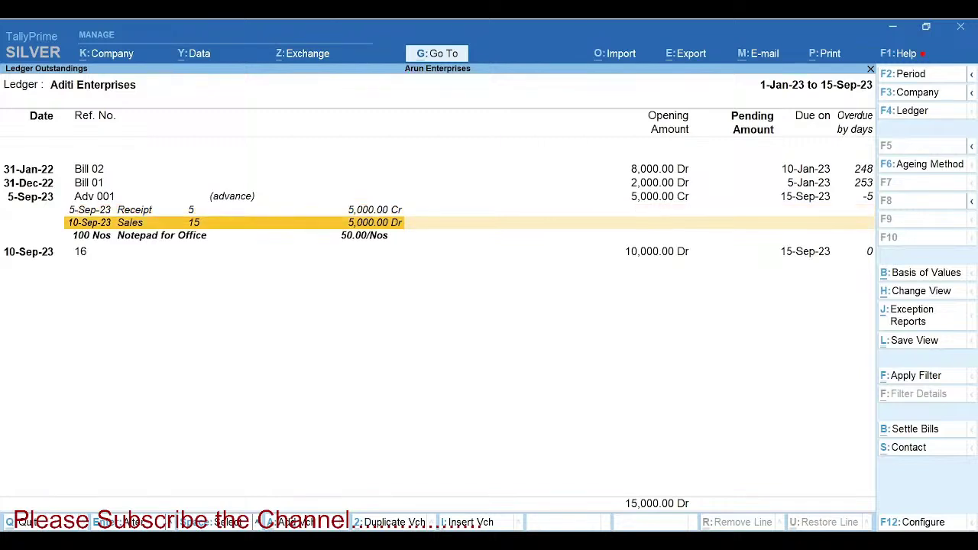
key("Return")
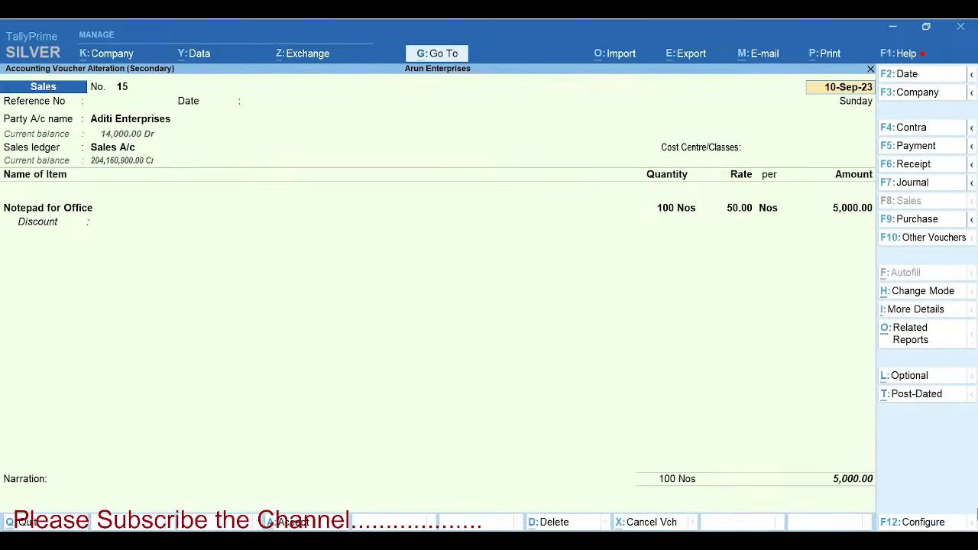
left_click(862, 483)
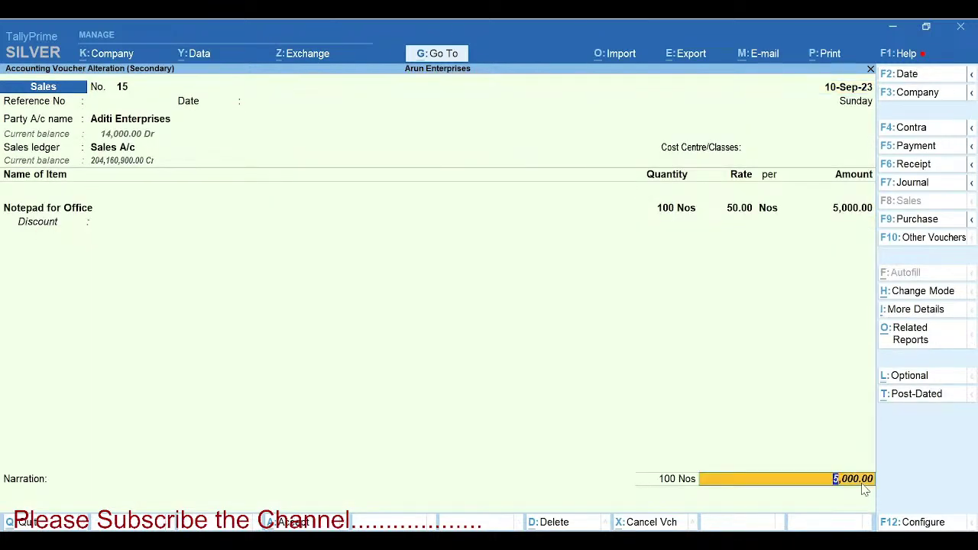
key("Return")
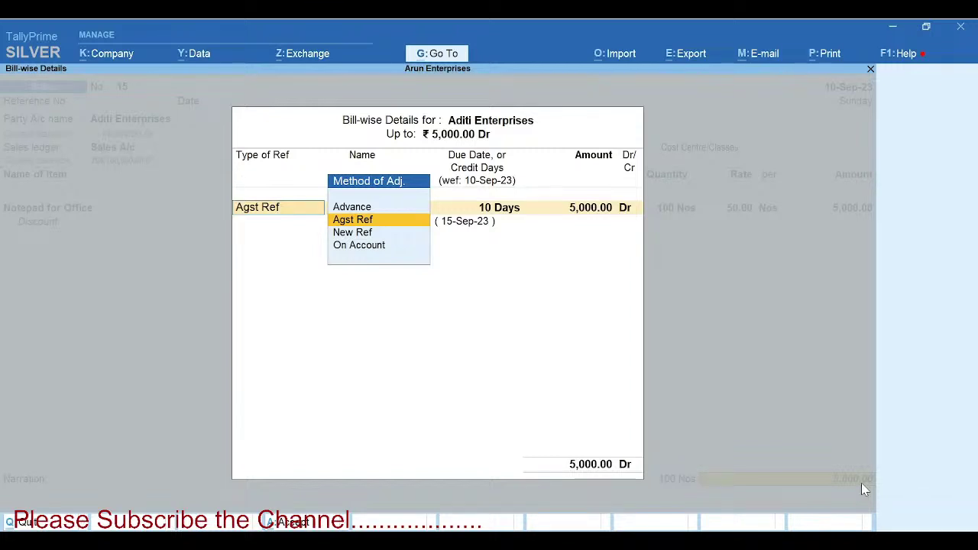
key("Escape")
key("Escape")
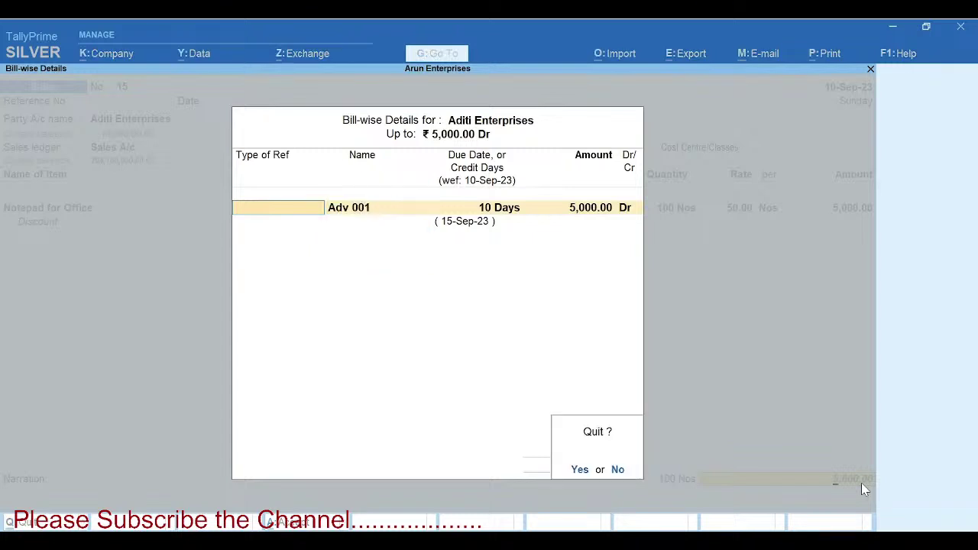
key("y")
key("Escape")
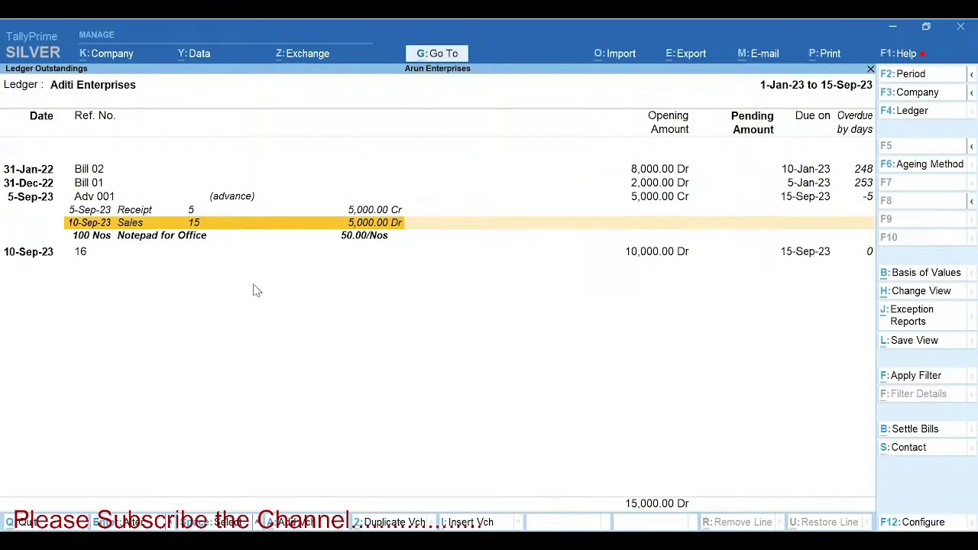
key("alt+Tab")
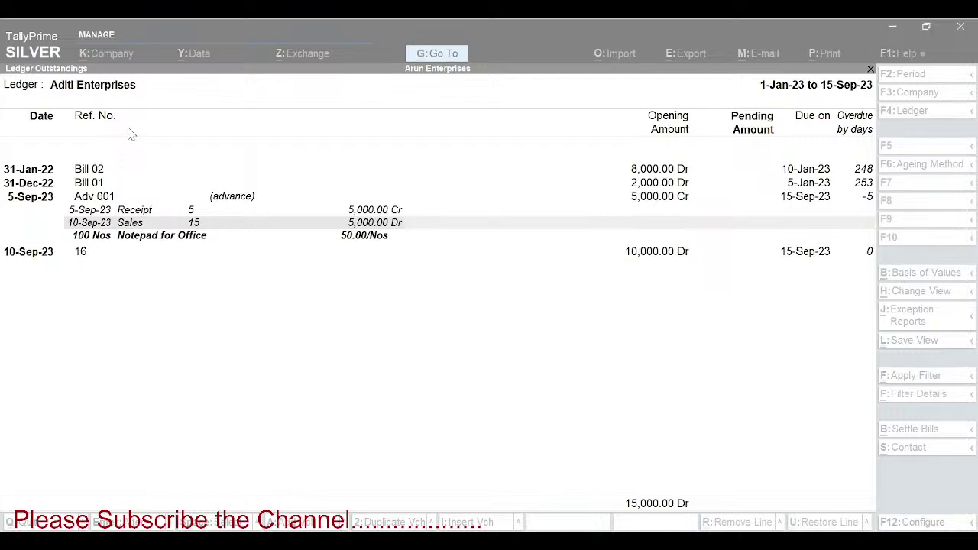
- Open the bills receivable report and display its bills ledger-wise
key("Escape")
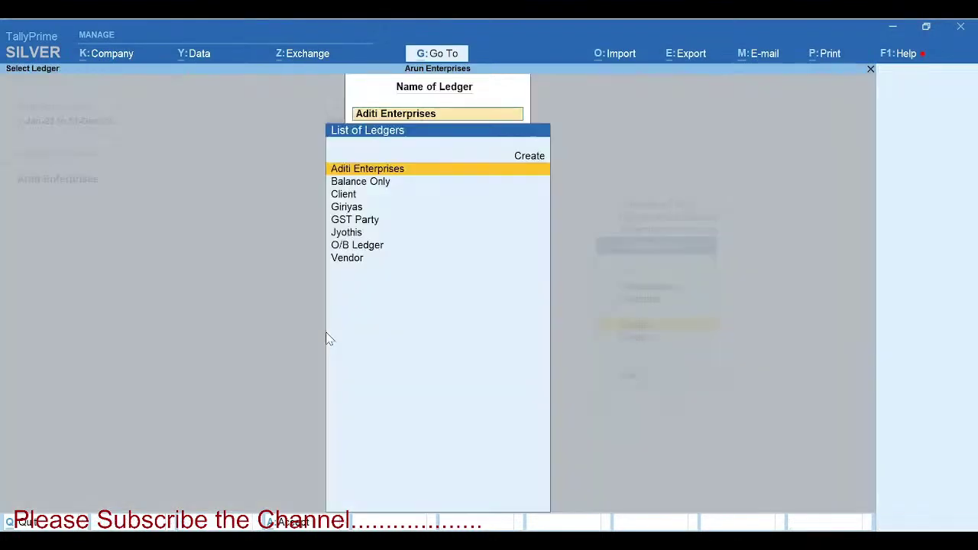
key("Escape")
key("Up")
key("Up")
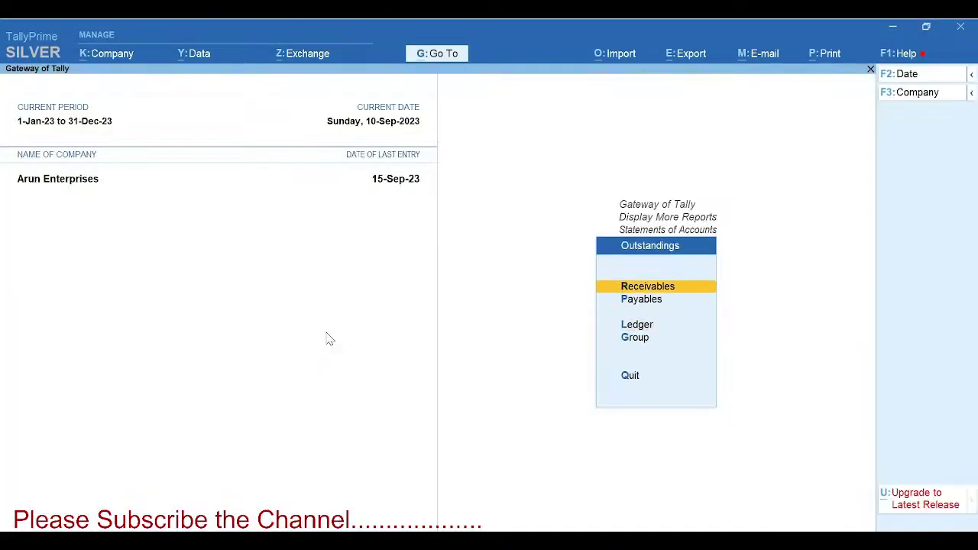
key("Return")
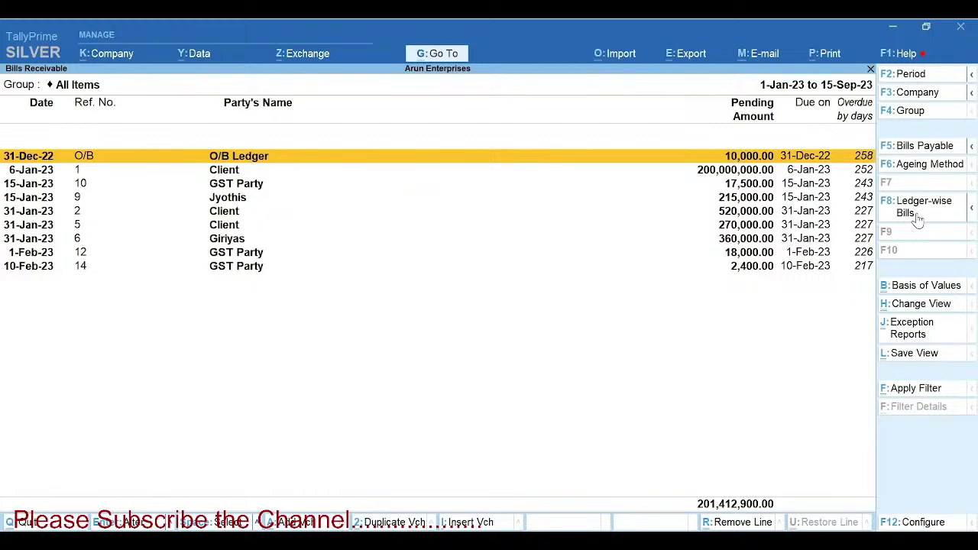
left_click(916, 216)
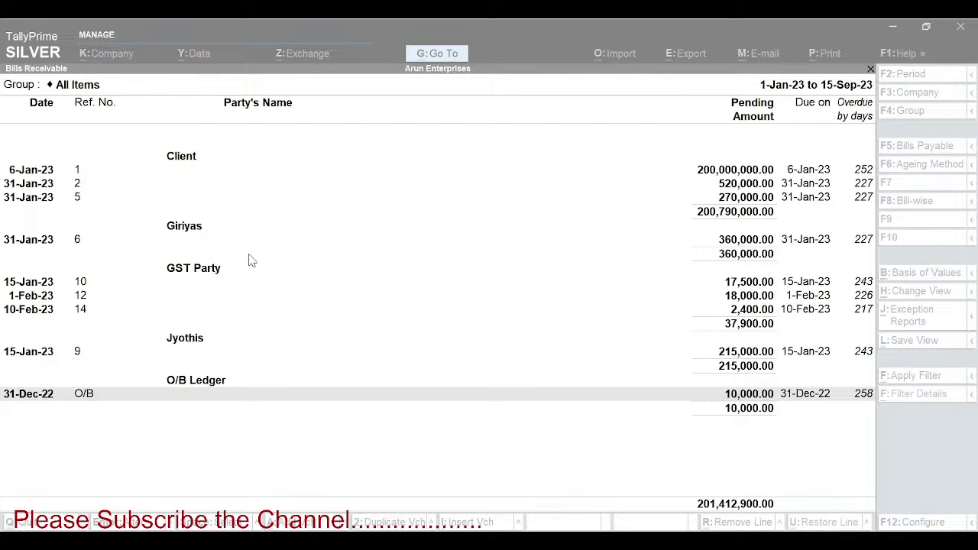
- Set the type of bills to Overdue Bills in the basis of values for the Bills Receivable report
left_click(644, 468)
key("ctrl+b")
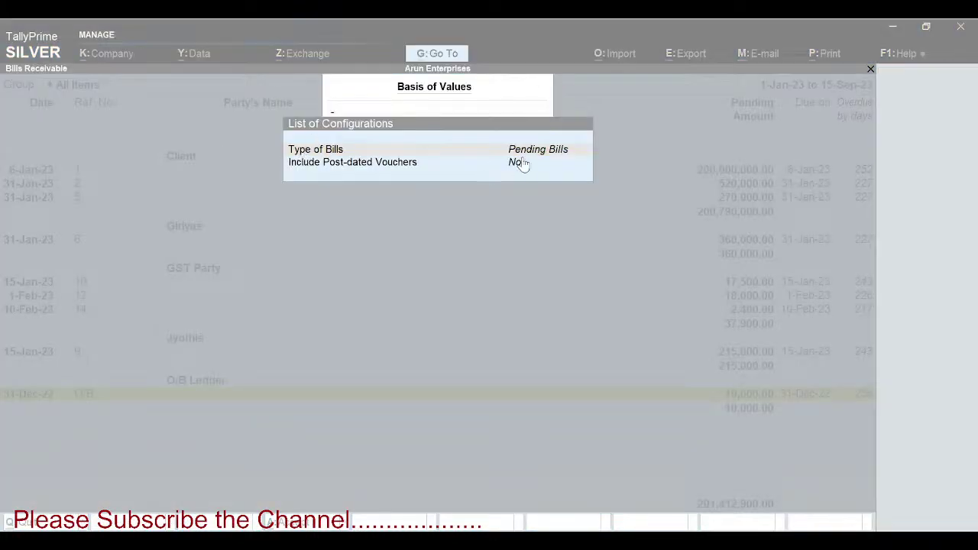
left_click(521, 165)
key("Up")
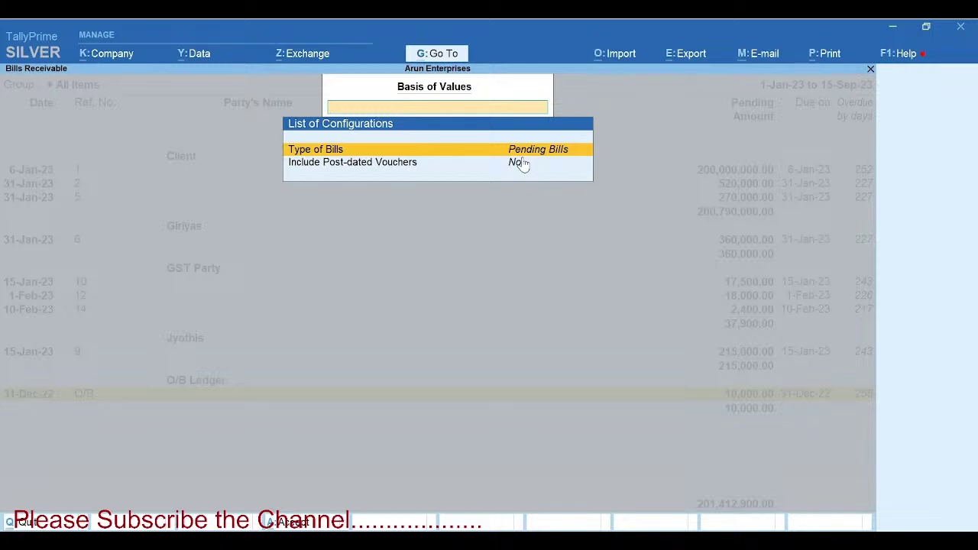
key("Return")
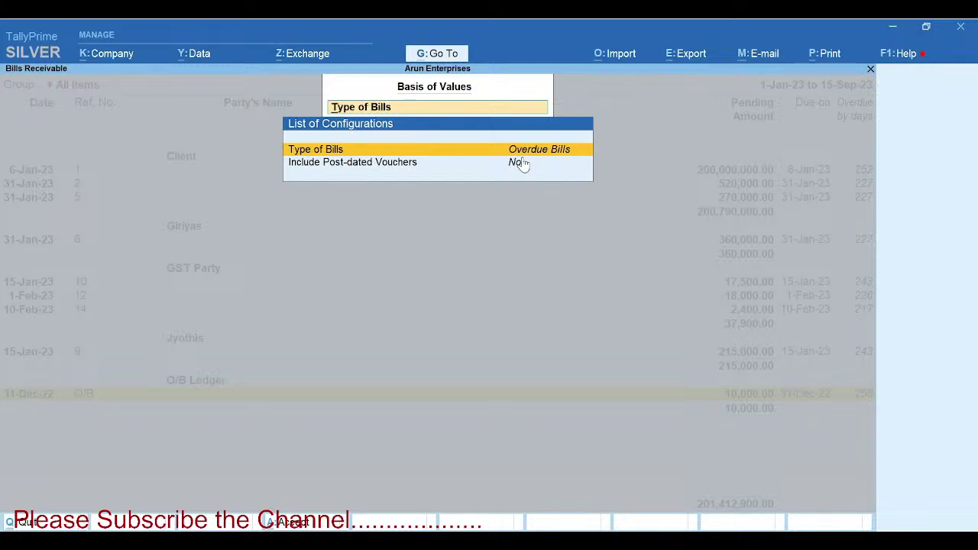
key("Return")
key("Return")
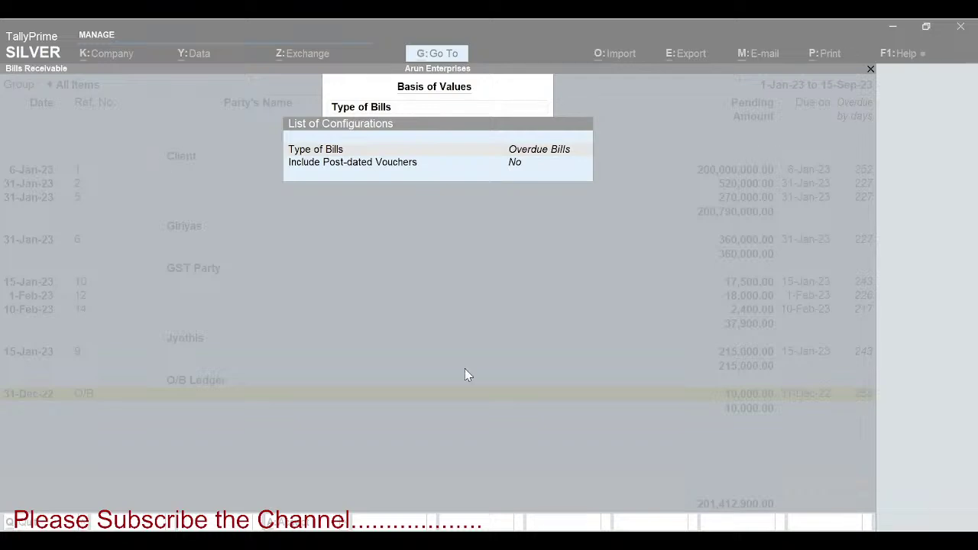
- Close the Bills Receivable report and its parent menus to return to the main Gateway of Tally
key("Escape")
key("Escape")
key("Escape")
key("Escape")
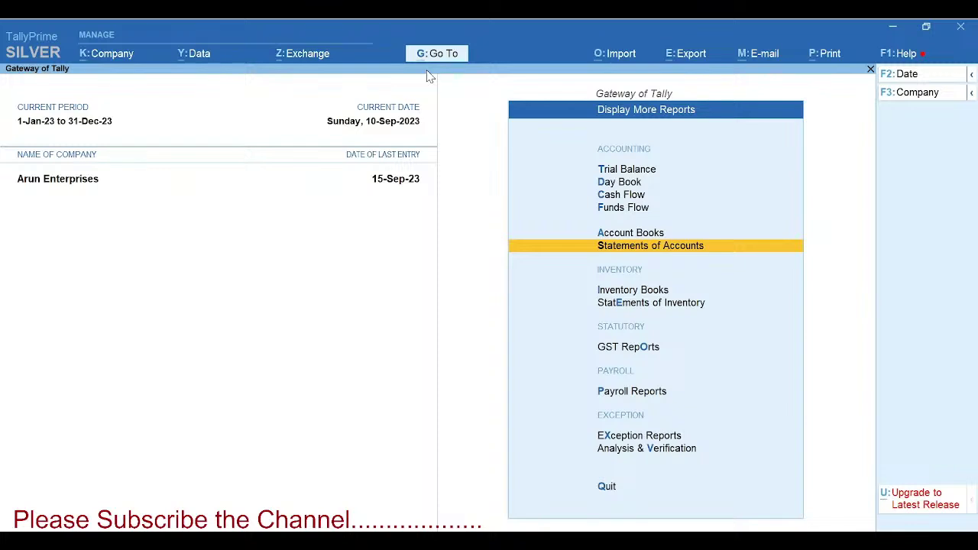
key("Escape")
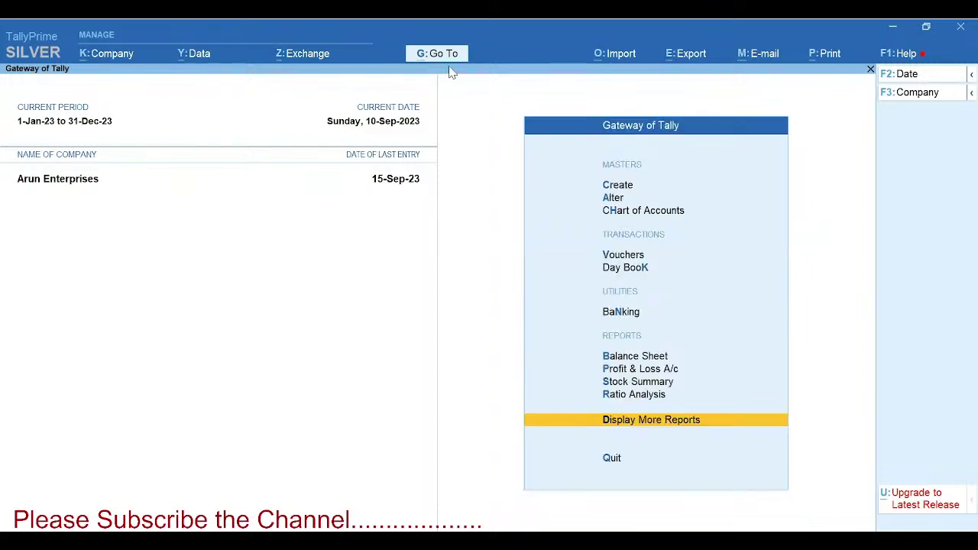
- Open the Outstandings report list within Statements of Accounts
left_click(683, 428)
key("Down")
key("Down")
key("Down")
key("Down")
key("Down")
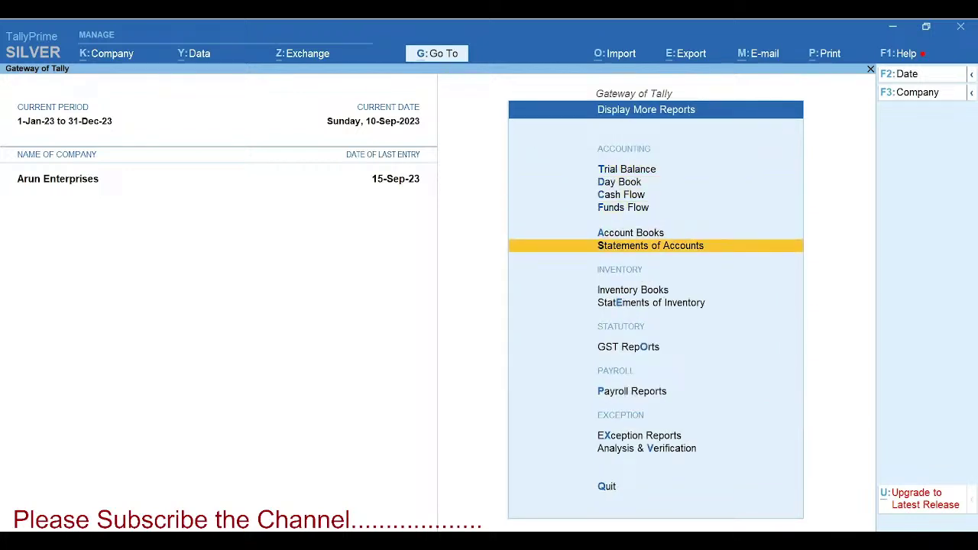
key("Return")
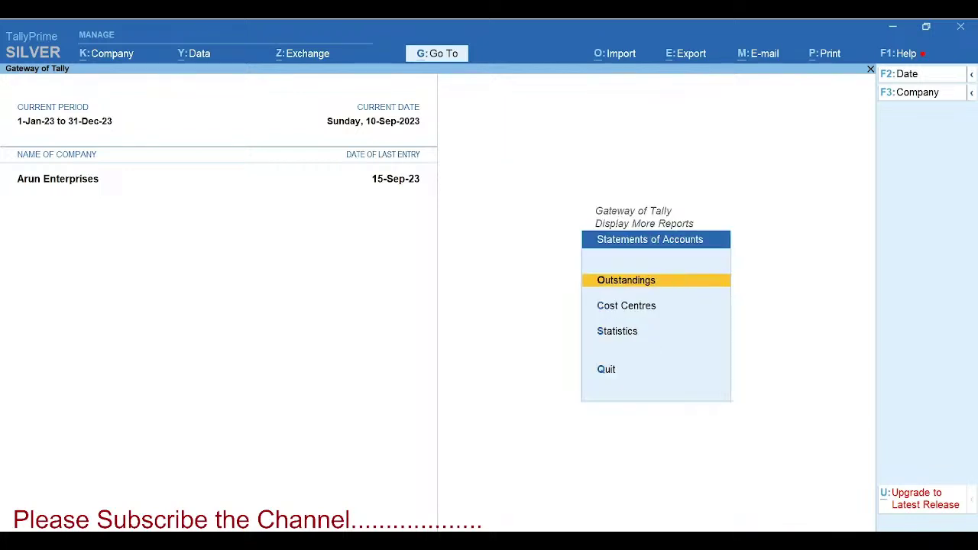
key("Return")
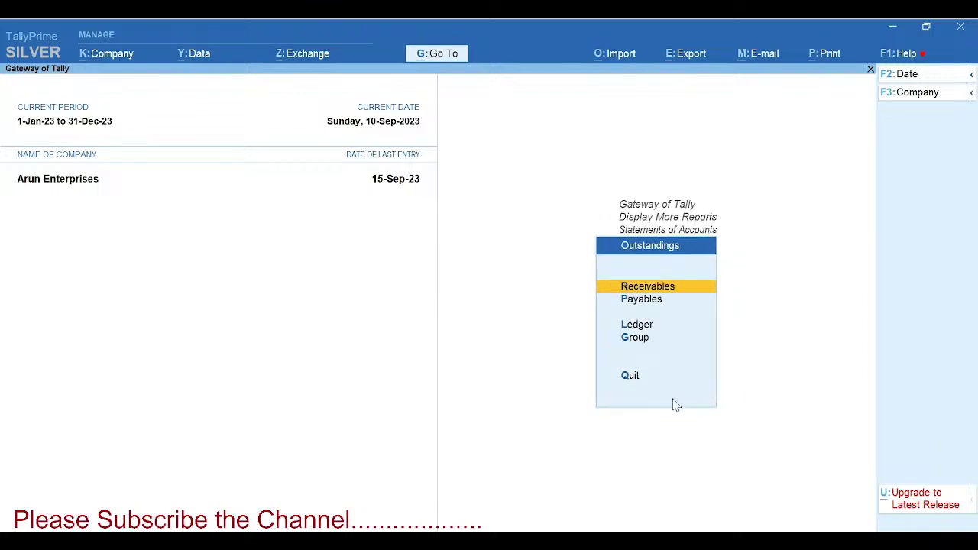
key("Return")
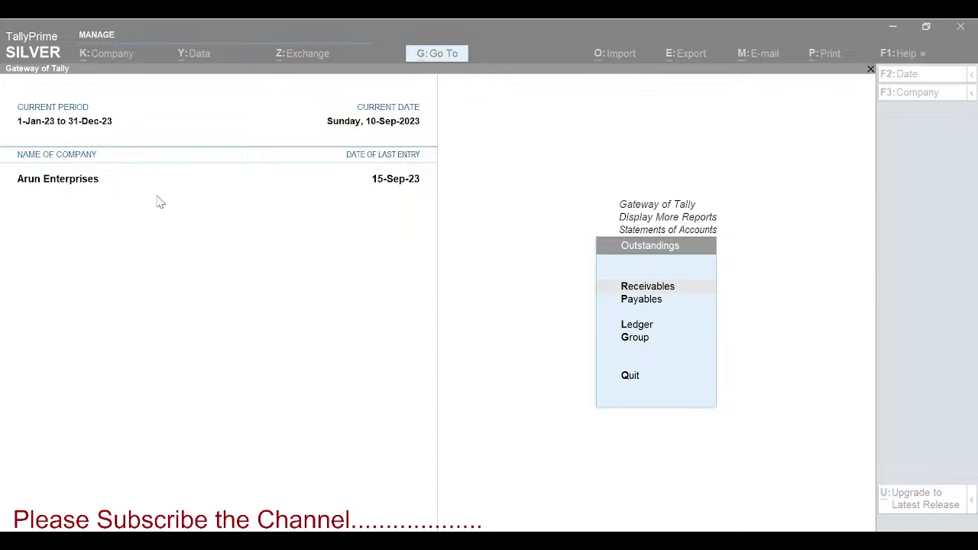
- Display the group outstandings for Sundry Debtors and select the GST Party row
left_click(637, 340)
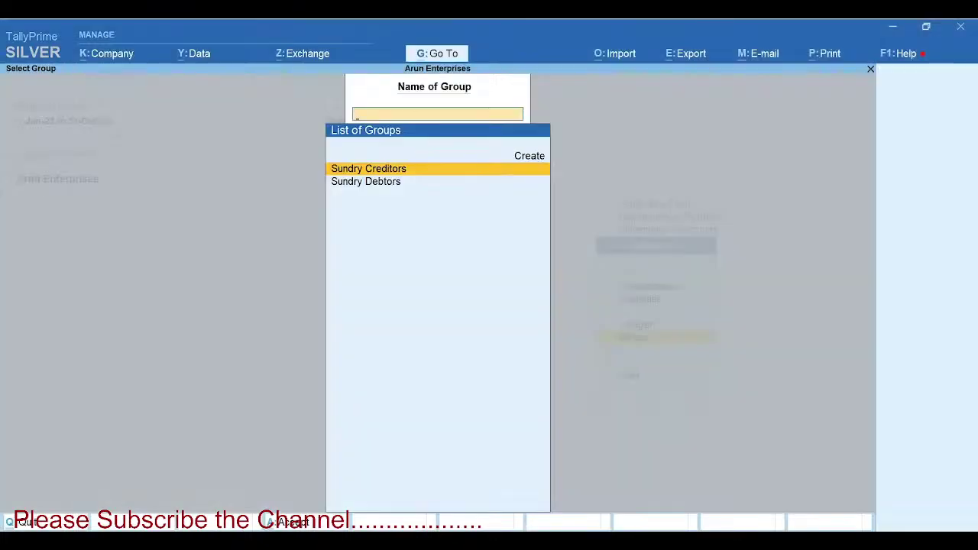
key("Escape")
key("Return")
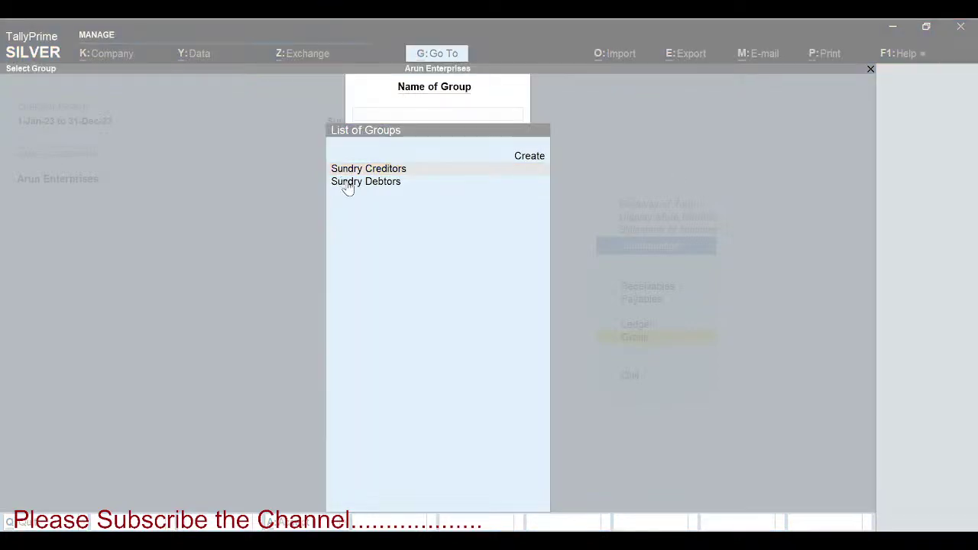
left_click(390, 188)
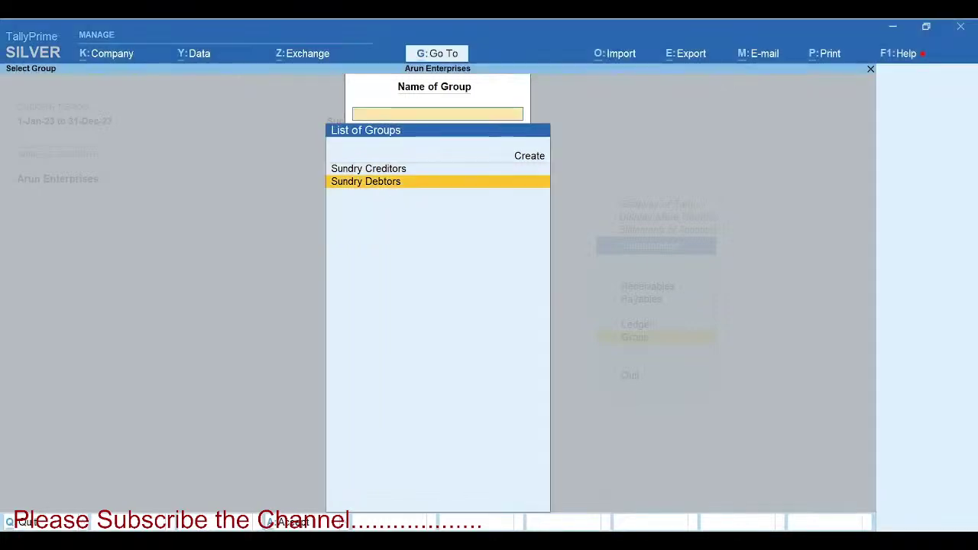
key("Return")
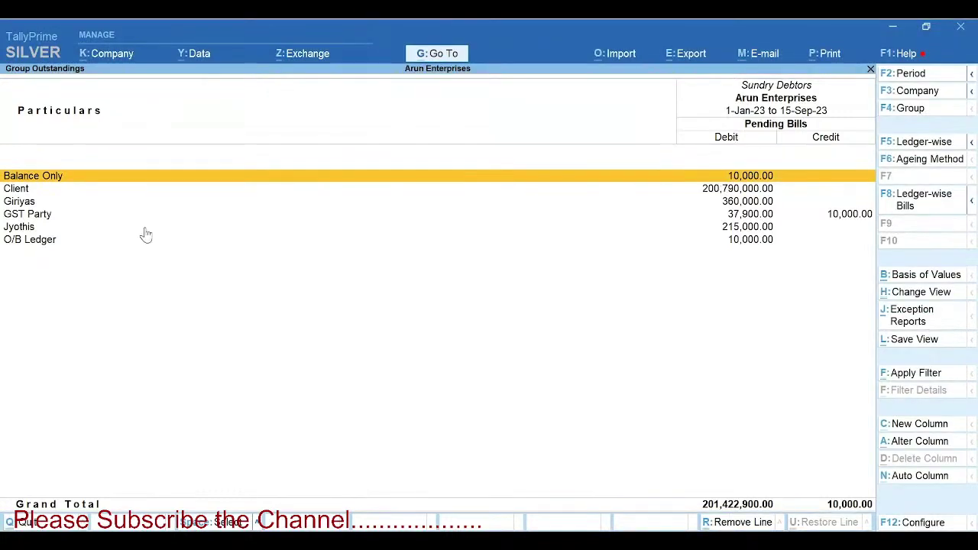
left_click(731, 217)
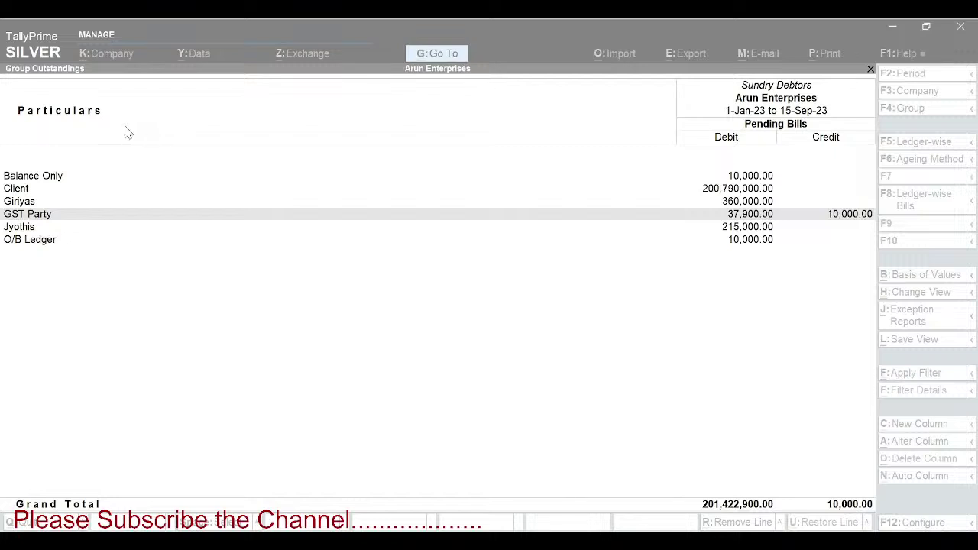
- Close the group outstandings report and go back to the main Gateway of Tally
left_click(615, 435)
key("Escape")
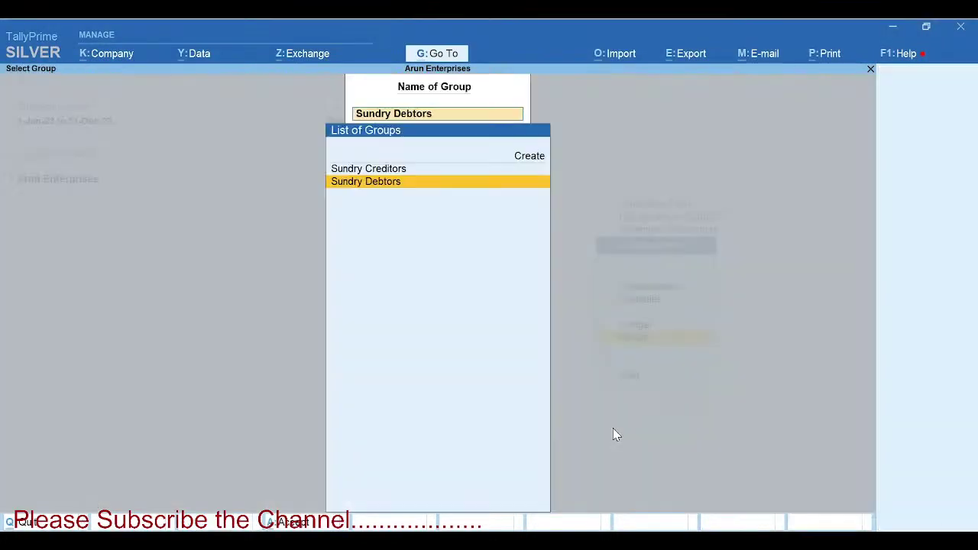
key("Escape")
key("Escape")
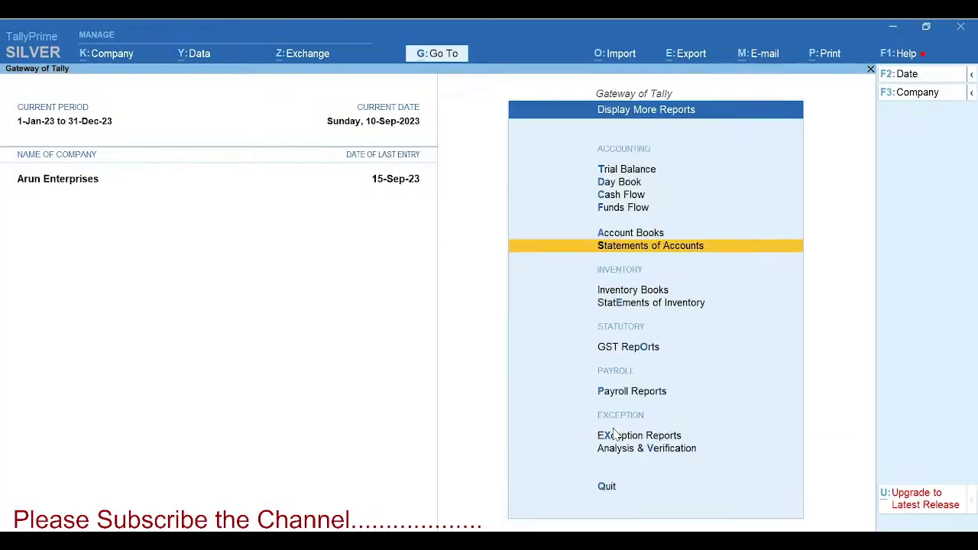
key("Escape")
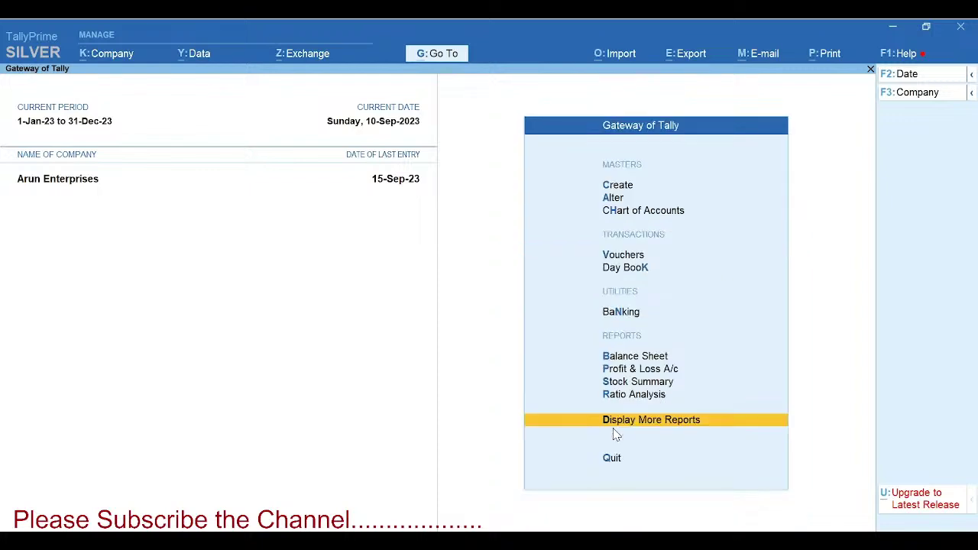
- Open the Chart of Accounts list of masters
key("Up")
key("Up")
key("Up")
key("Up")
key("Up")
key("Up")
key("Up")
key("Up")
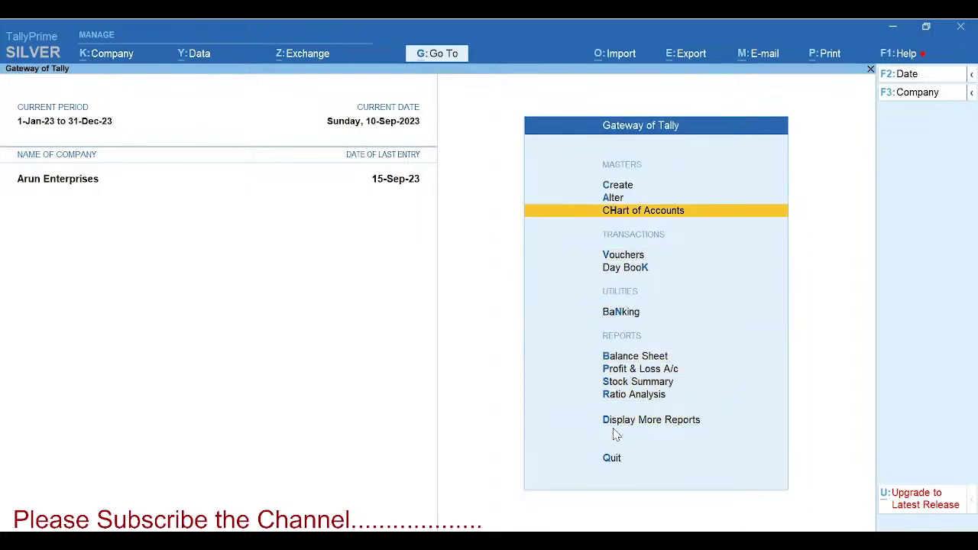
key("Return")
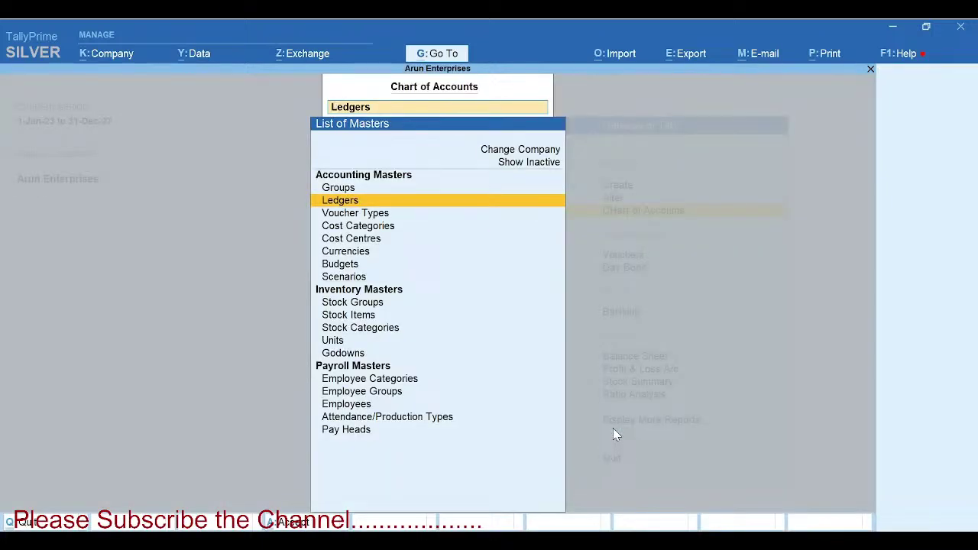
key("Up")
key("Up")
key("Return")
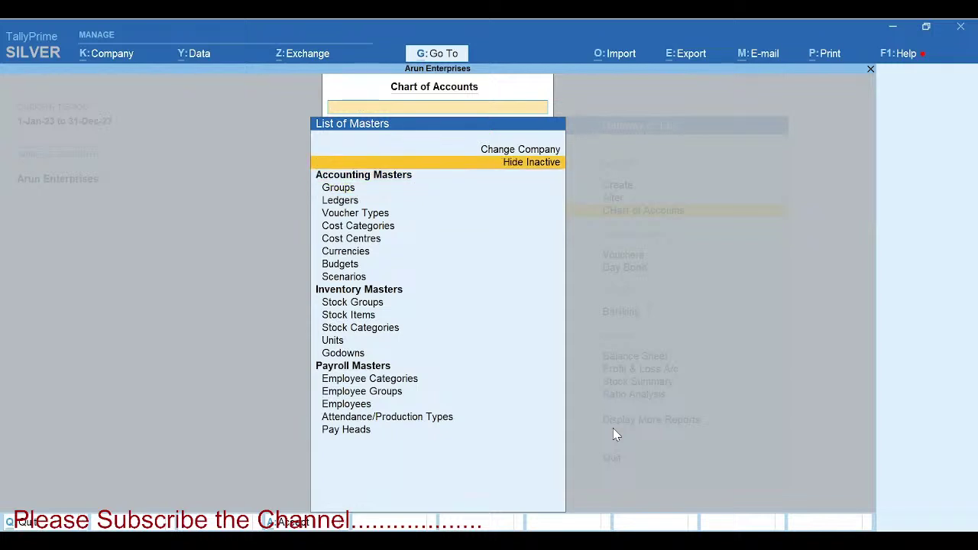
key("Return")
key("Return")
key("Return")
- Show the list of ledgers from the accounting masters
key("Down")
key("Down")
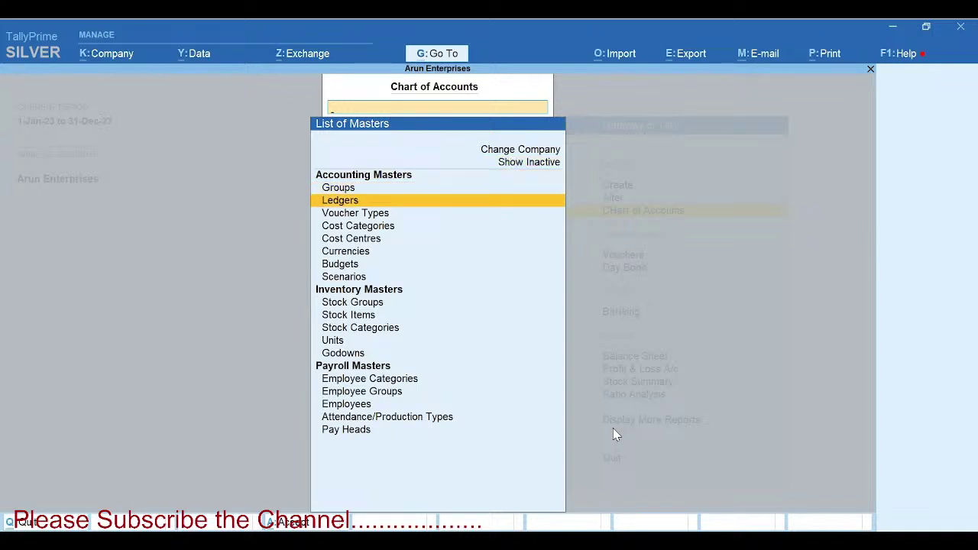
key("Return")
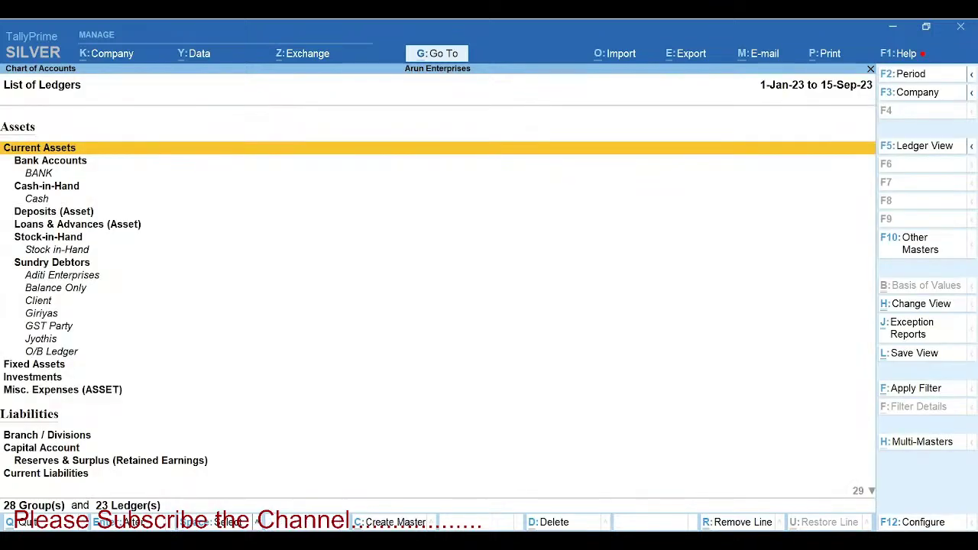
- Open the multi-master Credit Limits table for the Sundry Debtors group
left_click(924, 443)
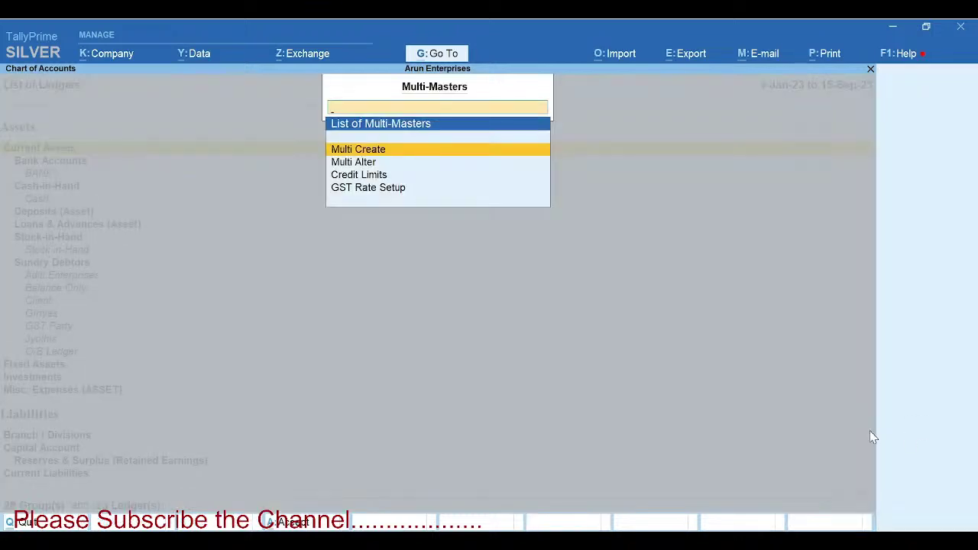
key("Down")
key("Down")
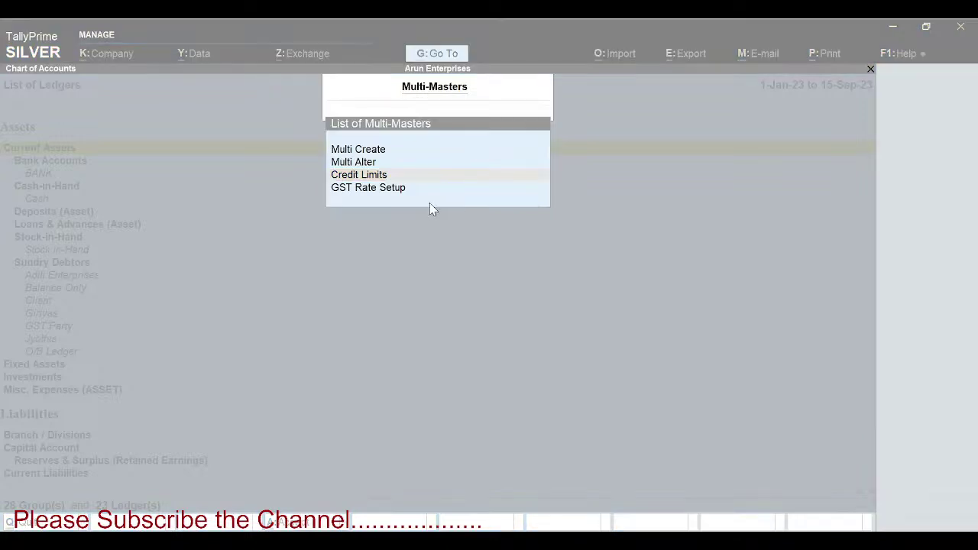
left_click(340, 188)
key("Return")
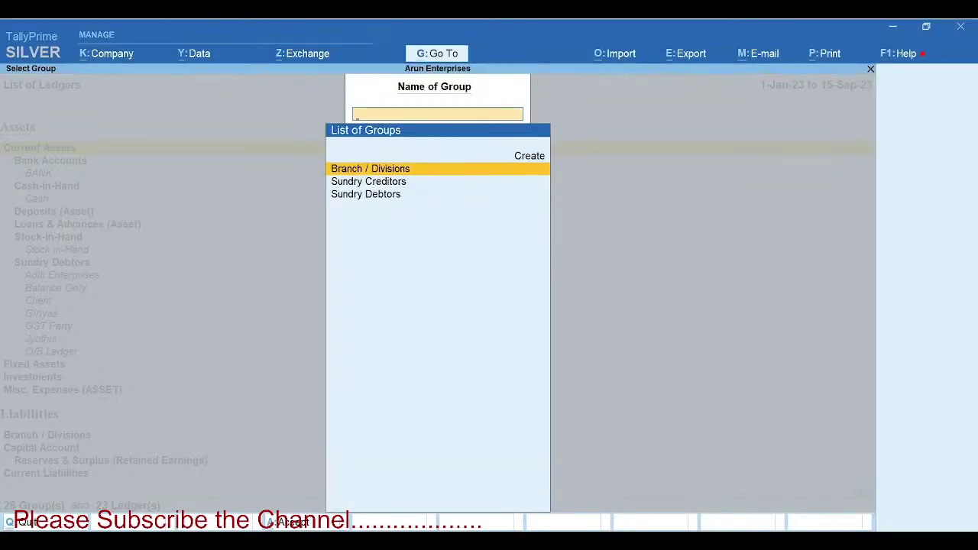
key("Down")
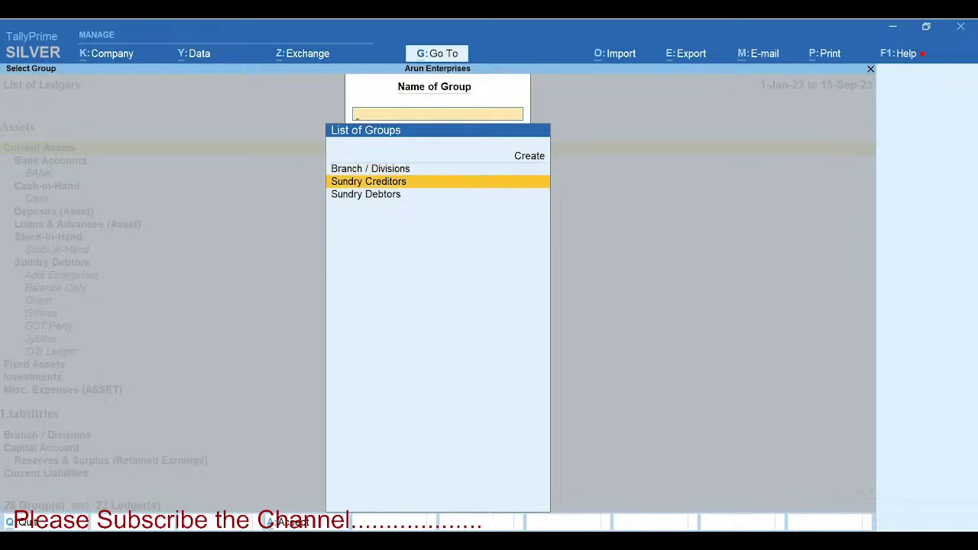
key("Down")
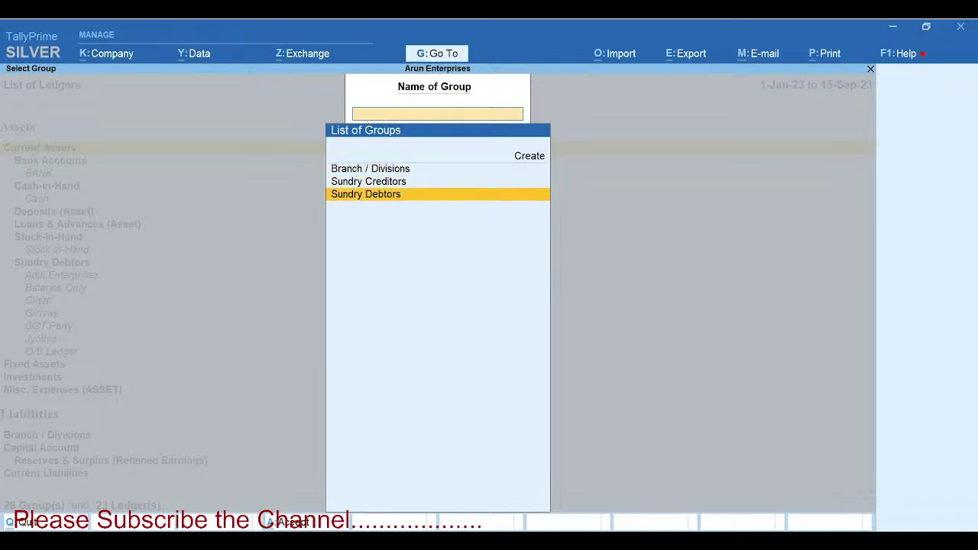
key("Return")
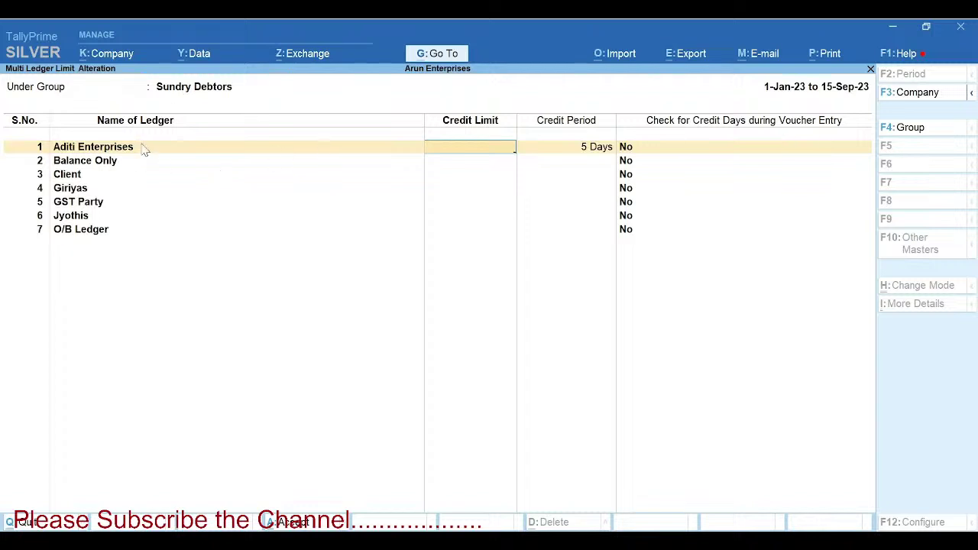
- Leave the Sundry Debtors credit limits and the Chart of Accounts, returning to the main Gateway of Tally
key("Escape")
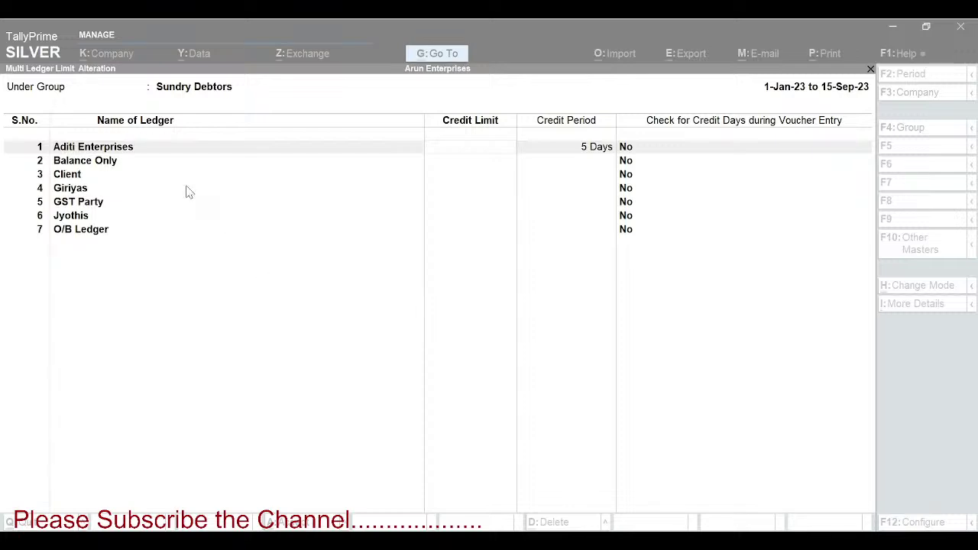
left_click(535, 411)
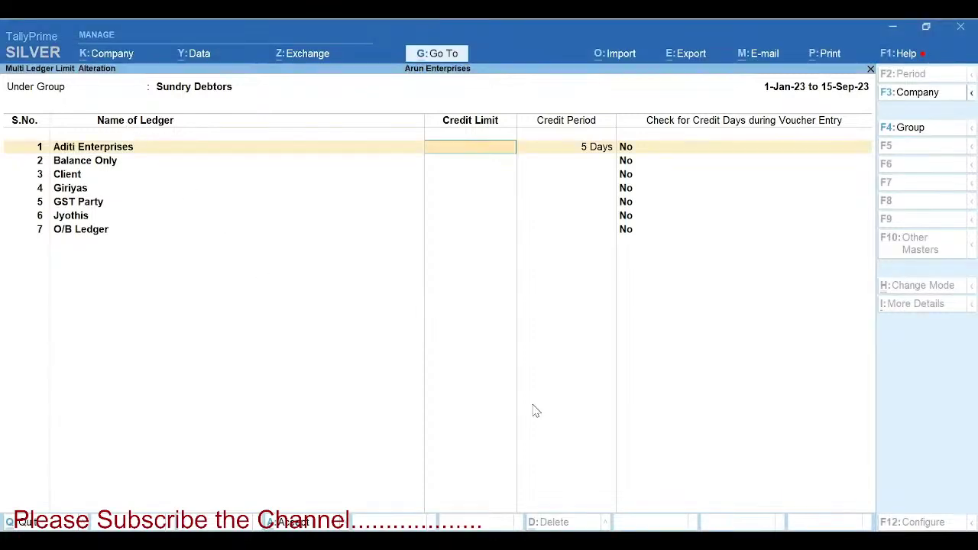
key("Escape")
key("Escape")
key("Escape")
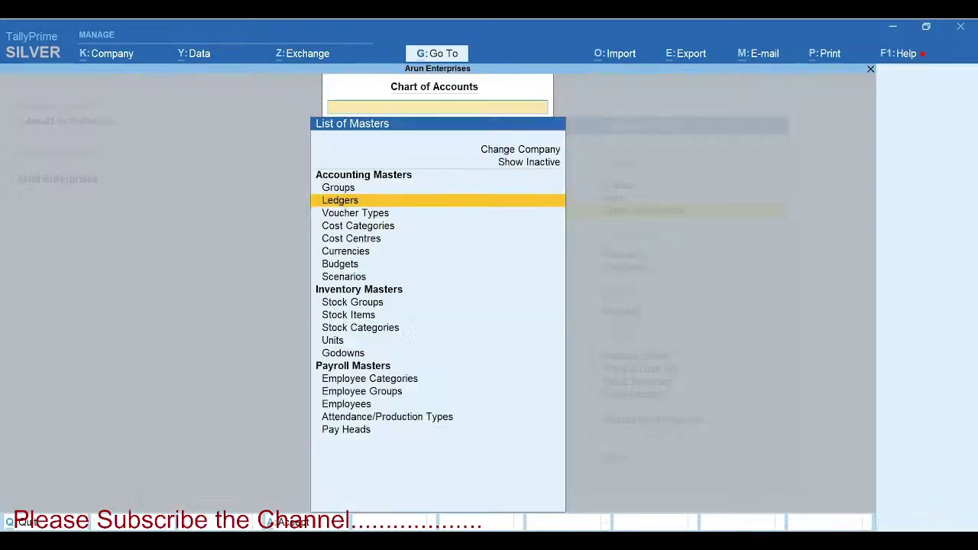
key("Escape")
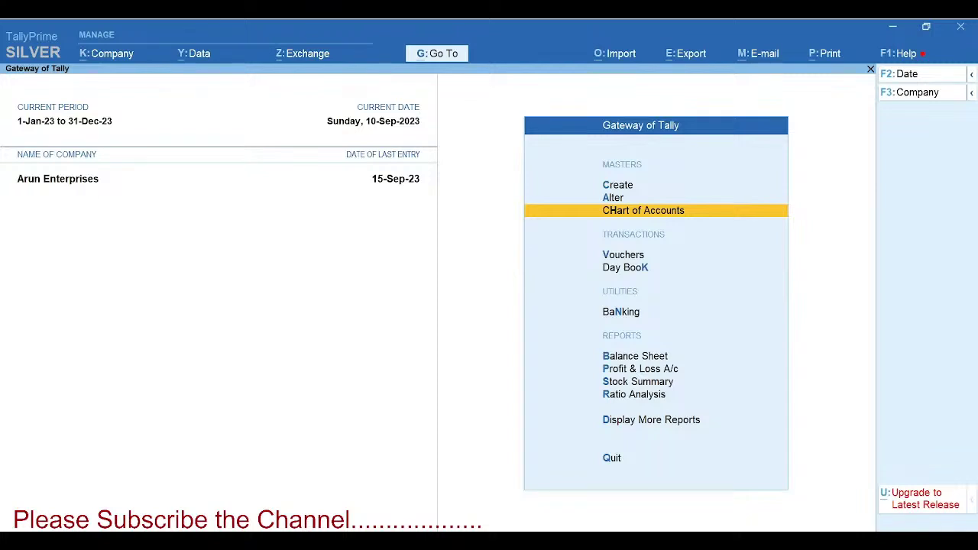
- Open the Display More Reports menu from the Gateway of Tally
key("Down")
key("Down")
key("Down")
key("Down")
key("Down")
key("Down")
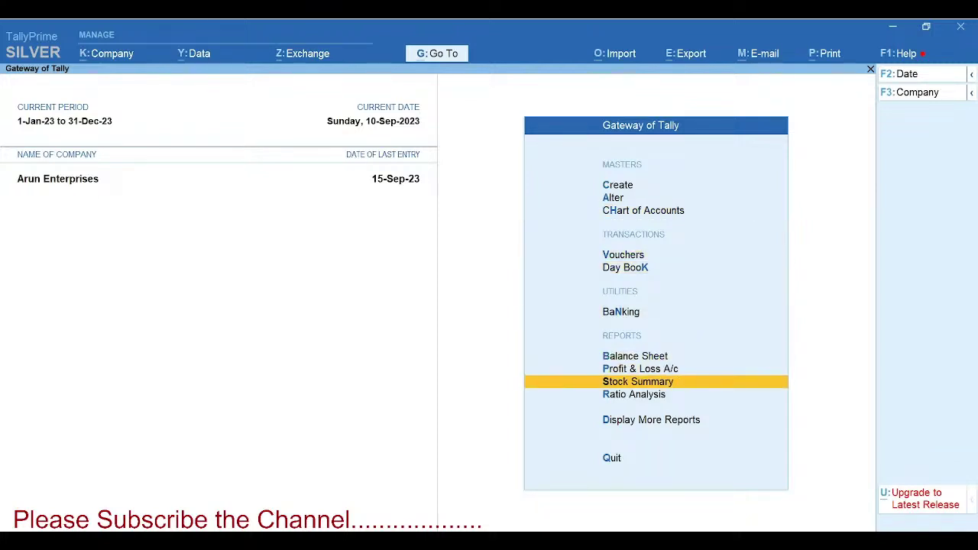
key("Down")
key("Down")
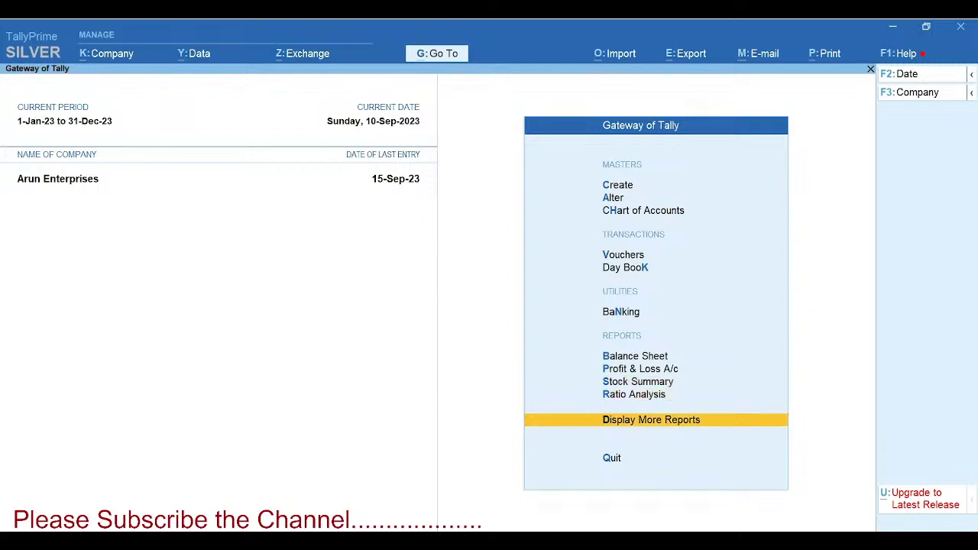
key("Return")
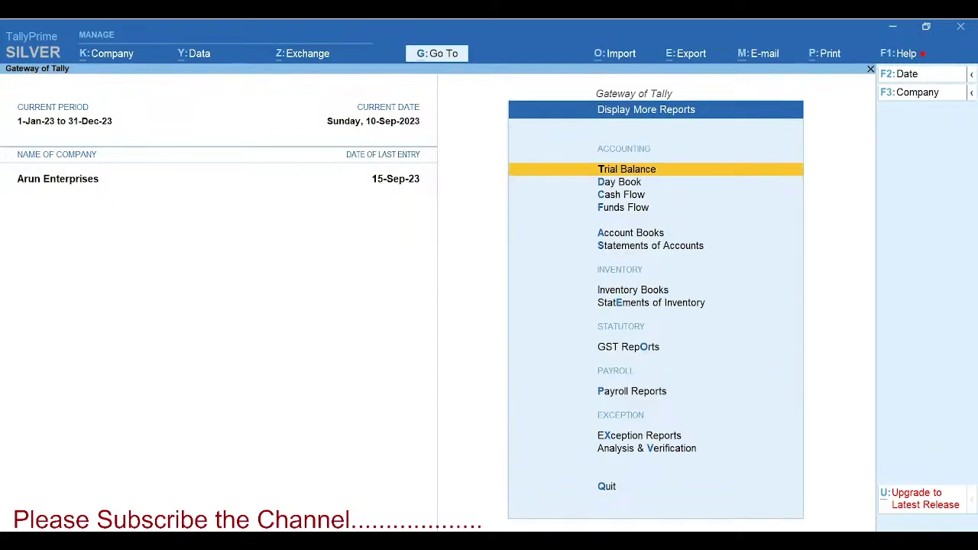
- Open the Statements of Accounts among the additional accounting reports
key("Down")
key("Down")
key("Down")
key("Down")
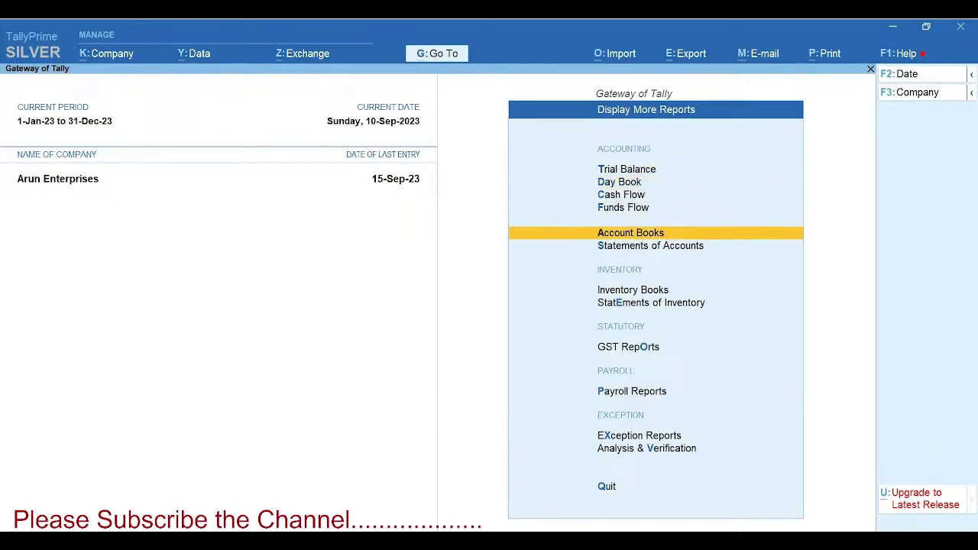
key("Down")
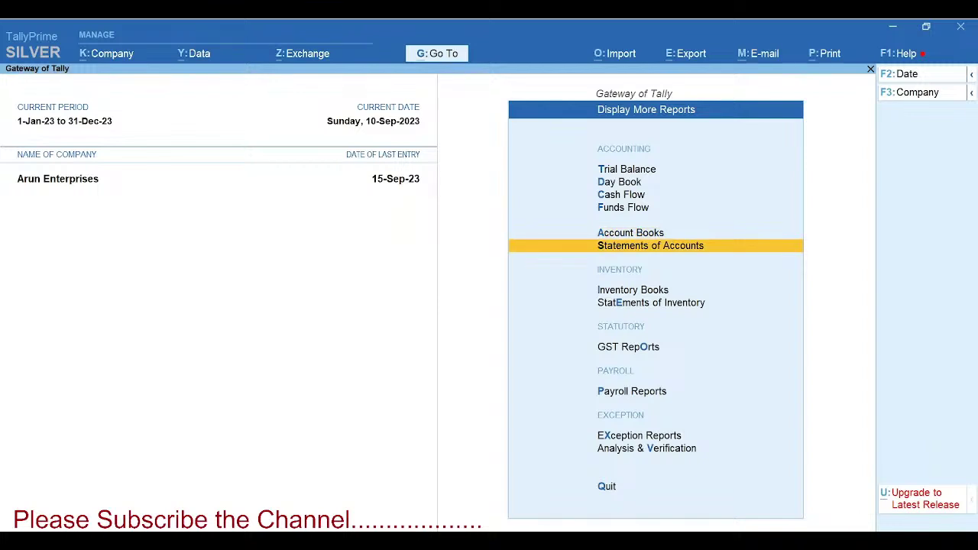
key("Return")
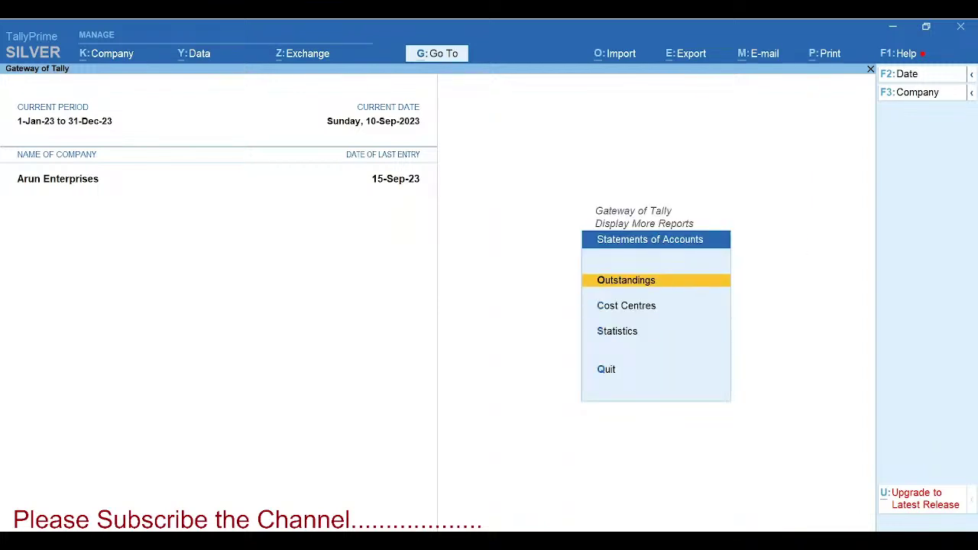
- Open the Bills Receivable report from the outstandings and show its bills ledger-wise
key("Return")
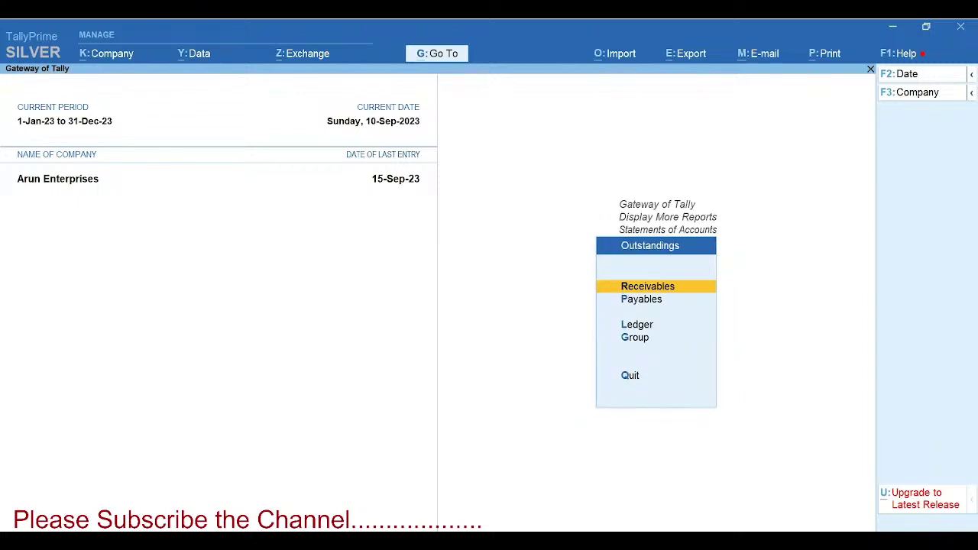
key("Return")
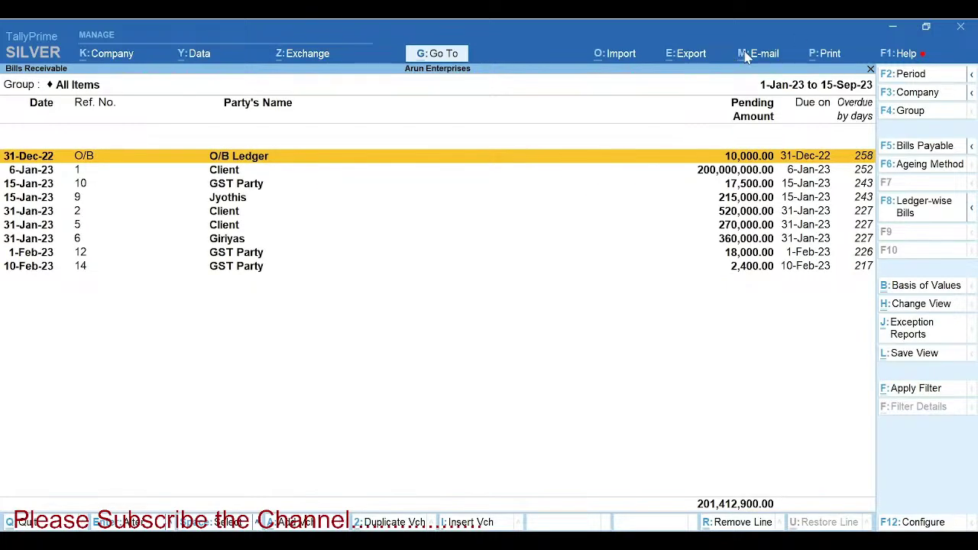
left_click(915, 220)
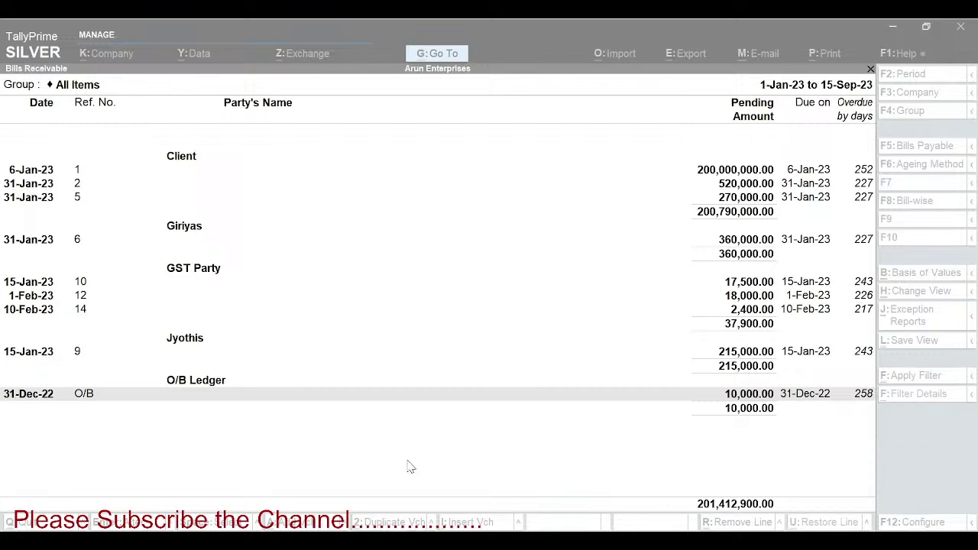
left_click(753, 53)
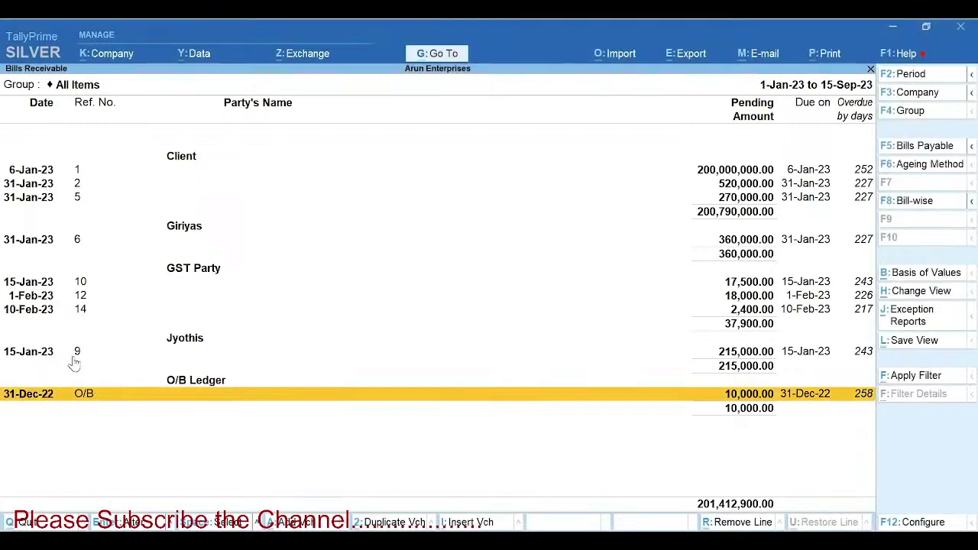
- Filter the Bills Receivable report to bills whose Ledger Name is containing "Client"
left_click(917, 376)
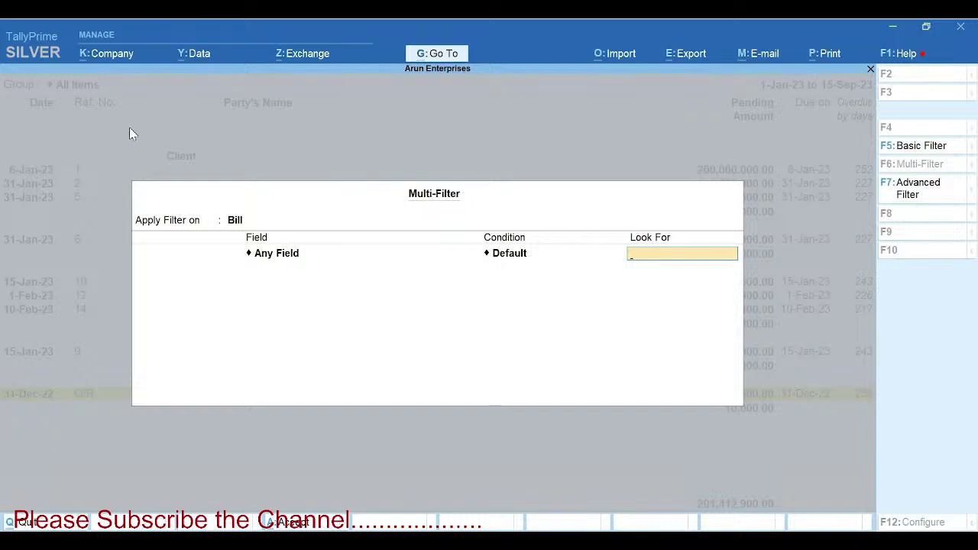
left_click(288, 263)
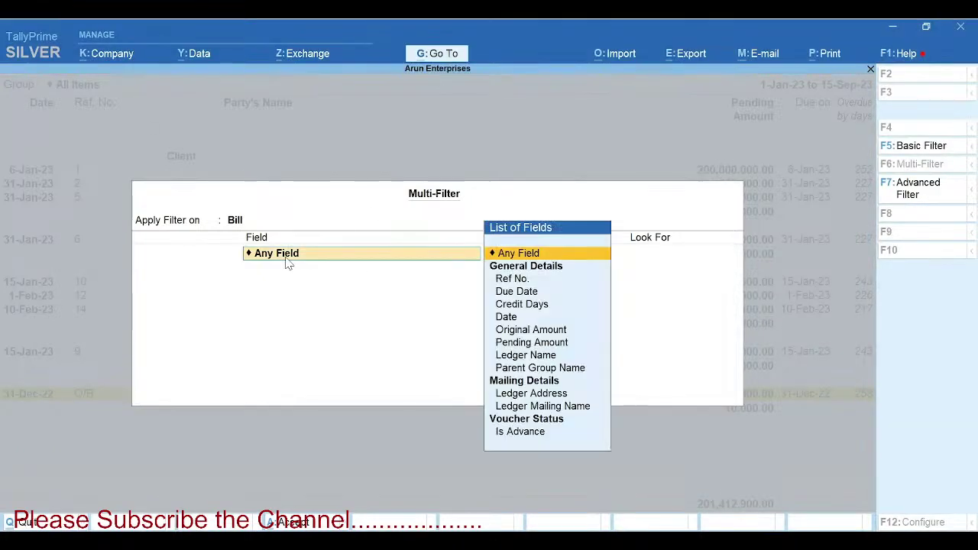
key("Down")
key("Down")
key("Down")
key("Down")
key("Down")
key("Down")
key("Down")
key("Down")
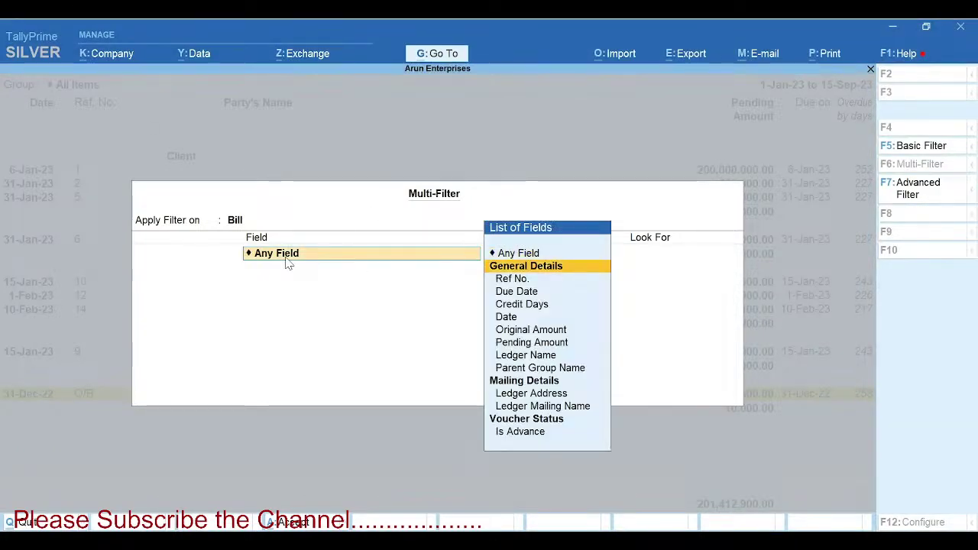
key("Return")
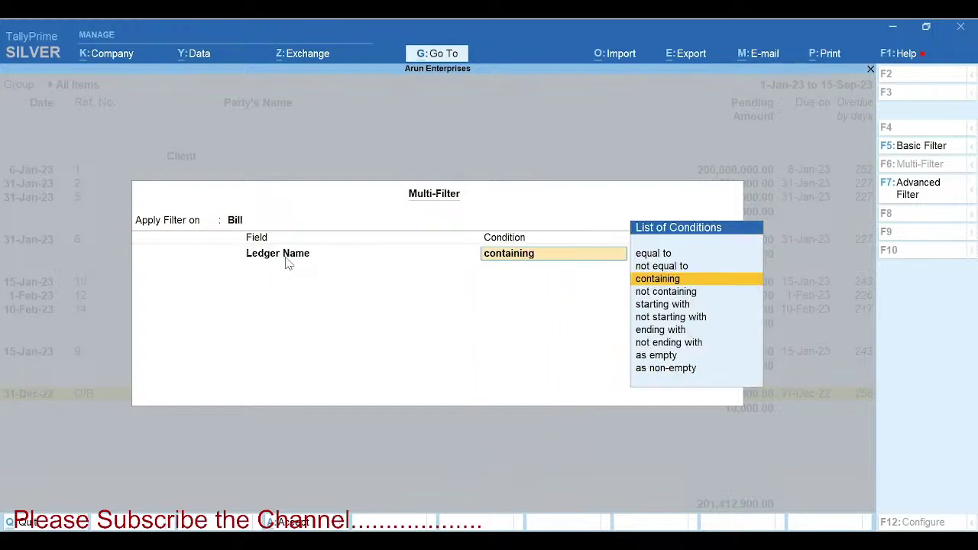
key("Return")
type("Client")
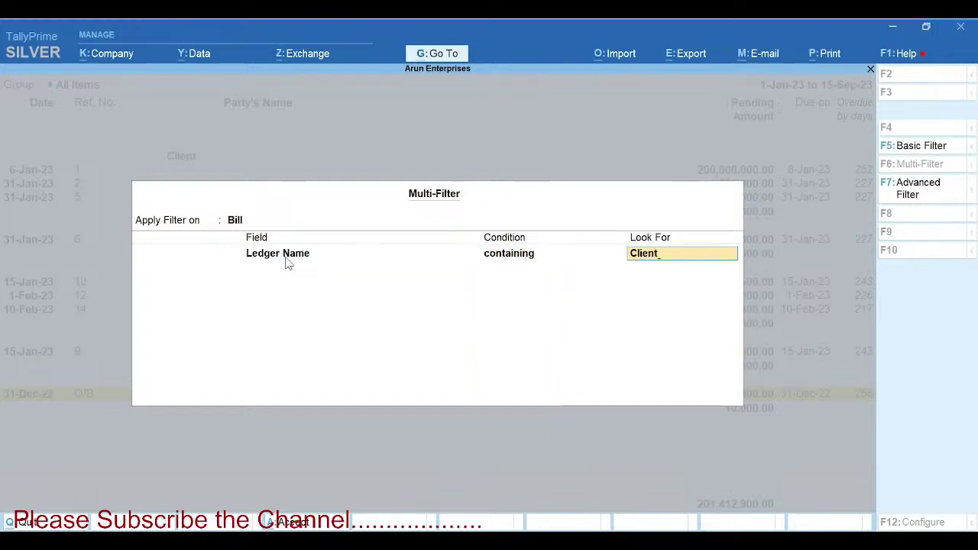
key("Return")
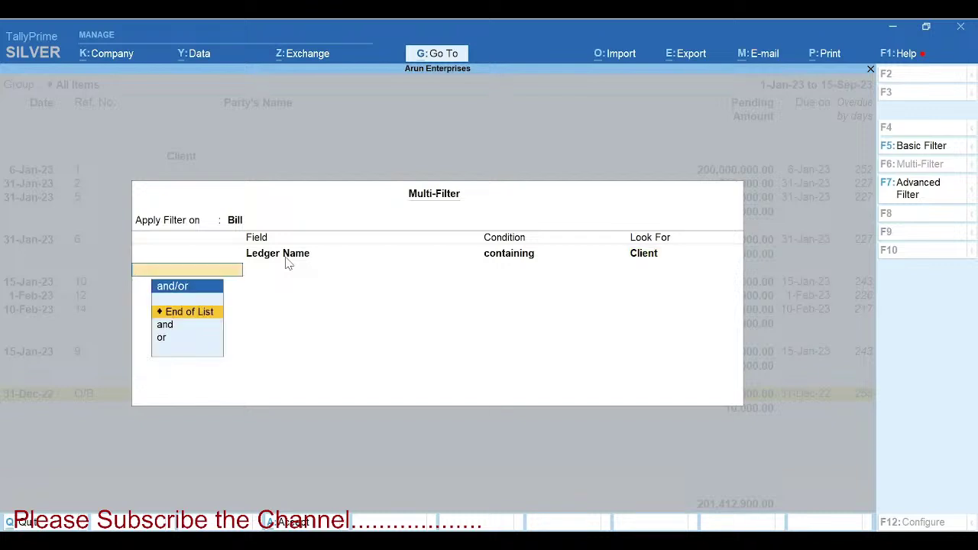
key("Return")
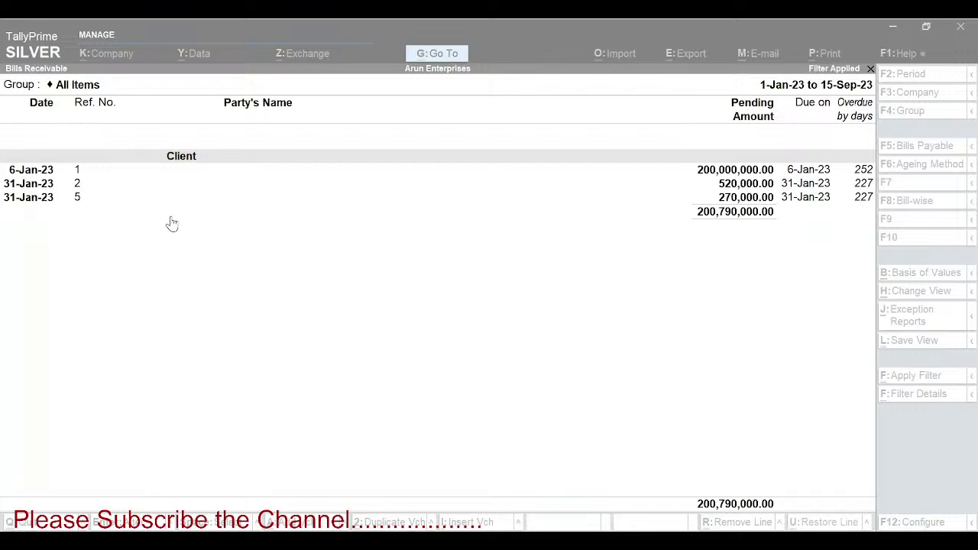
left_click(338, 280)
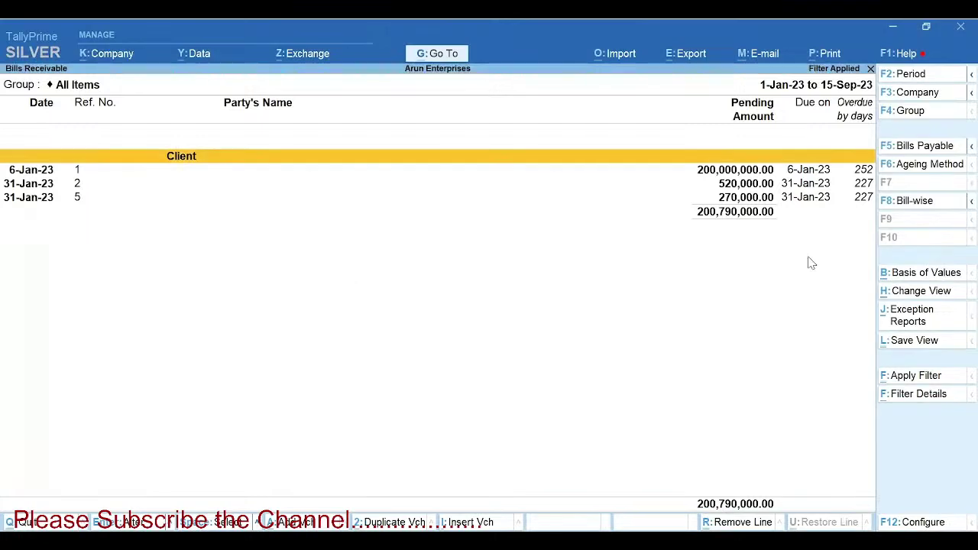
left_click(894, 198)
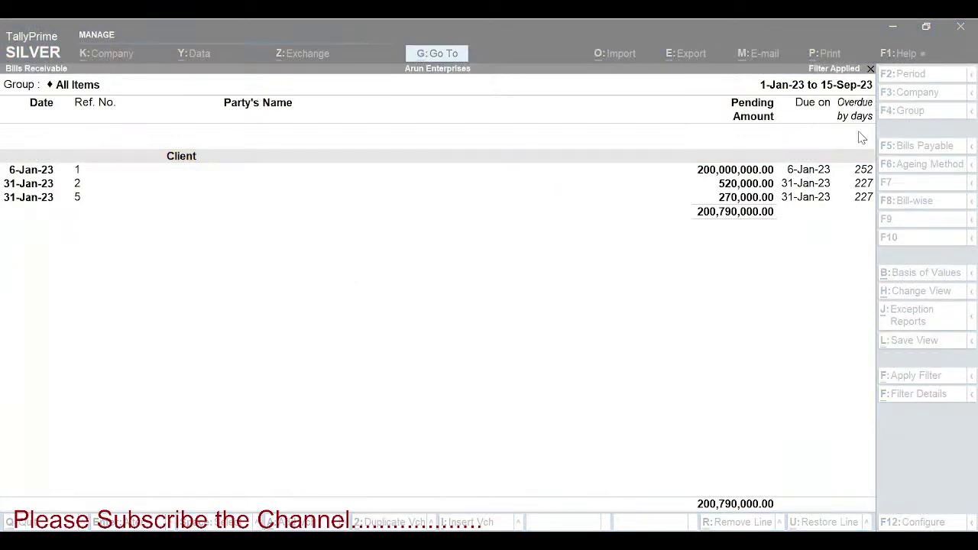
left_click(653, 299)
- Switch to the PowerPoint slide show and reveal the Payments & Receipts item on the Accounting MIS reports slide
mouse_move(561, 540)
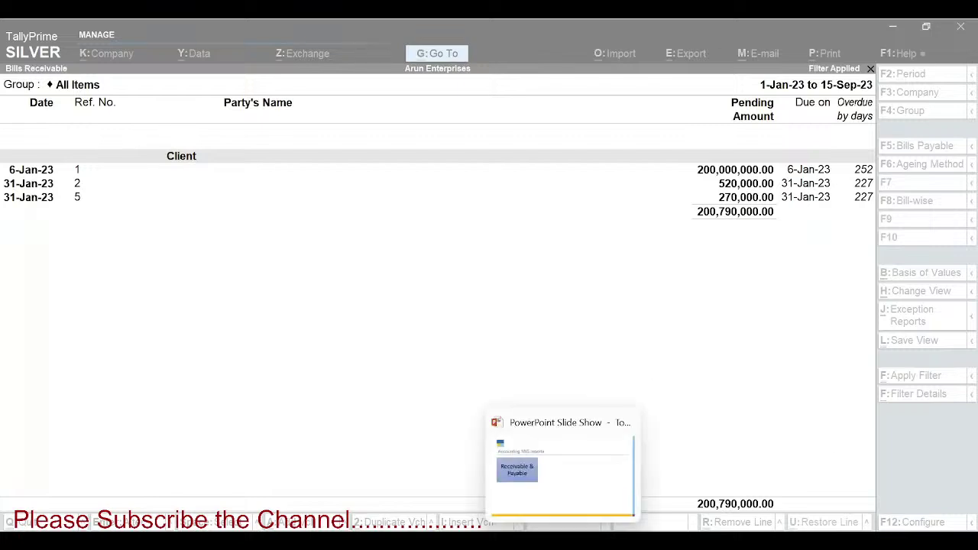
left_click(572, 507)
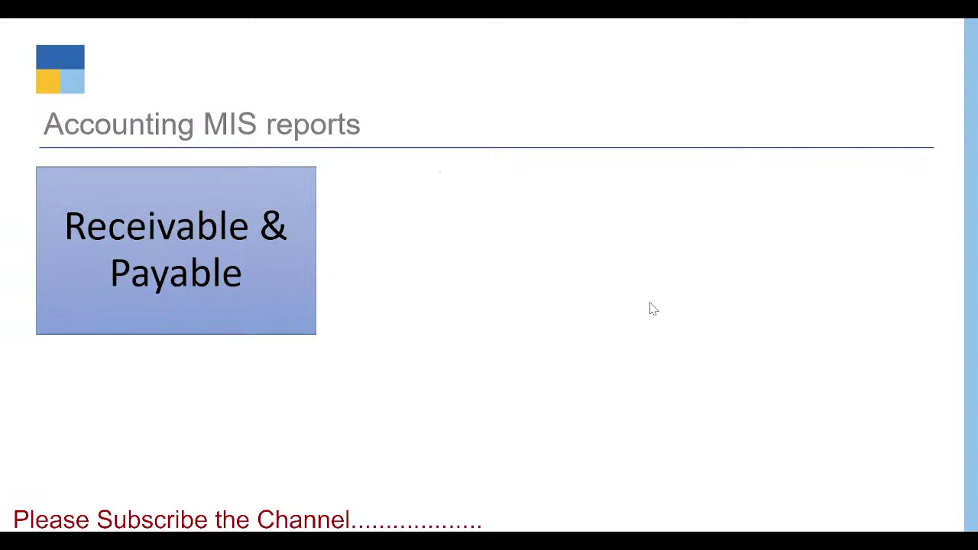
left_click(449, 307)
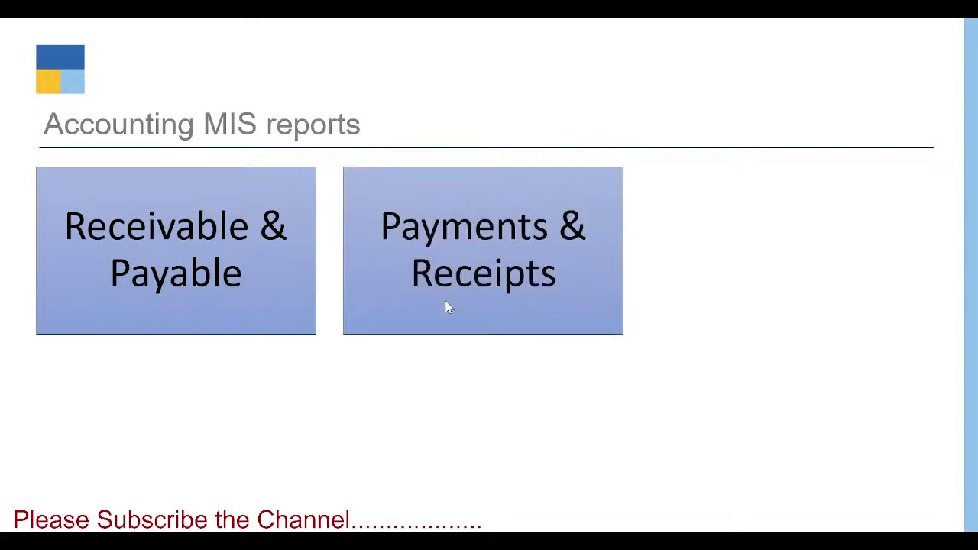
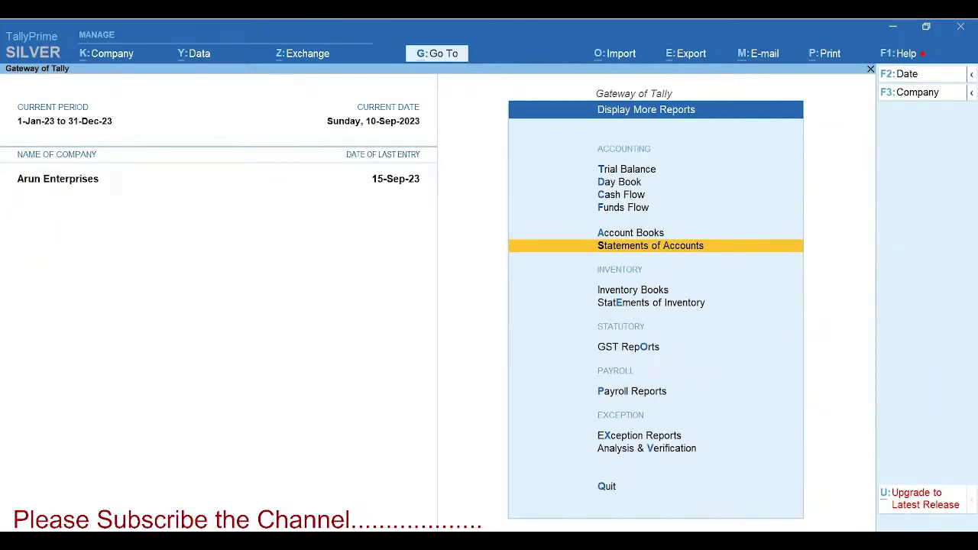
- Leave the additional reports for the Gateway of Tally and search the Go To list of reports for "Payment ad"
key("Escape")
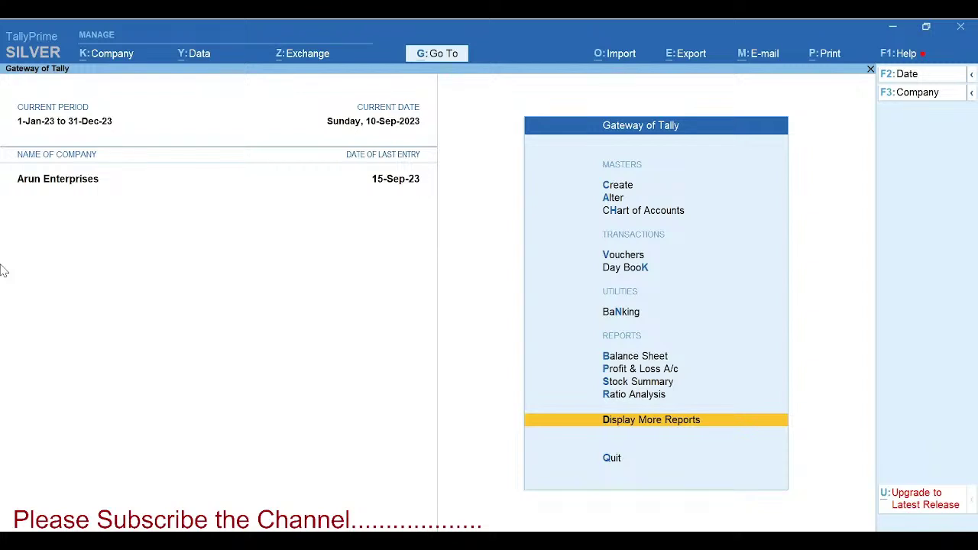
left_click(438, 55)
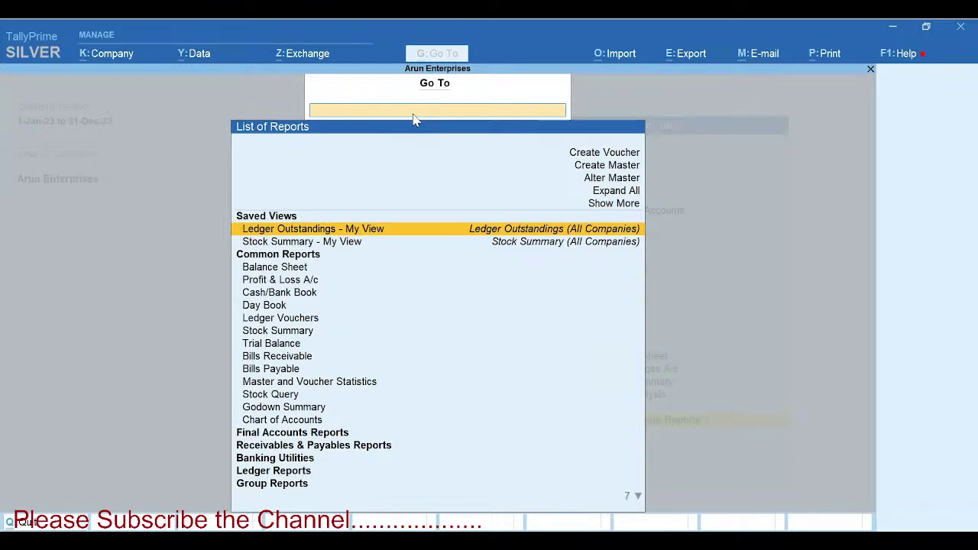
type("Pay")
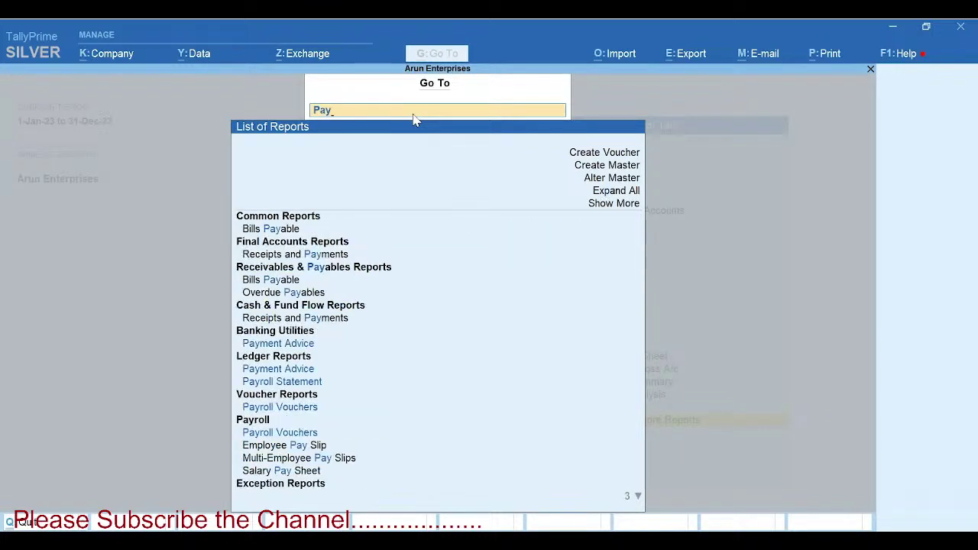
type("ment ad")
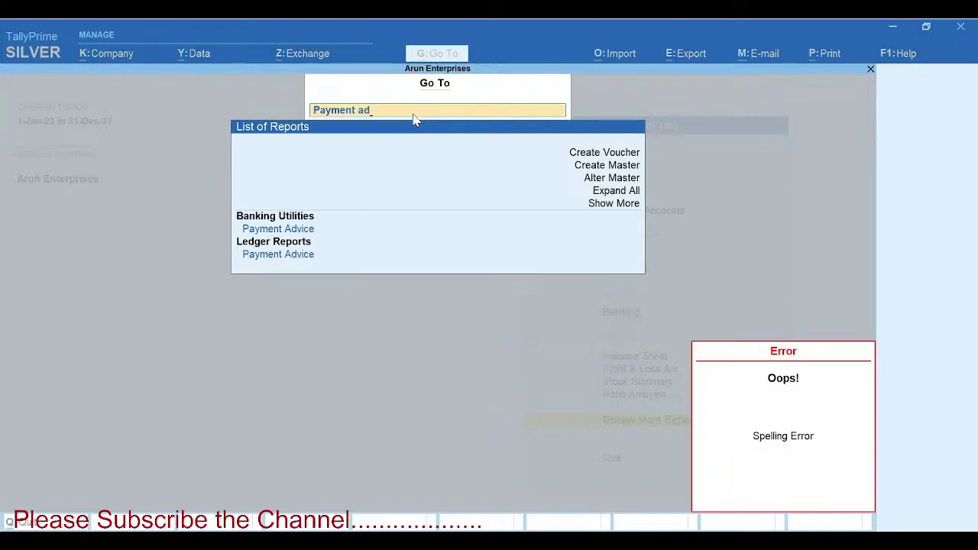
key("BackSpace")
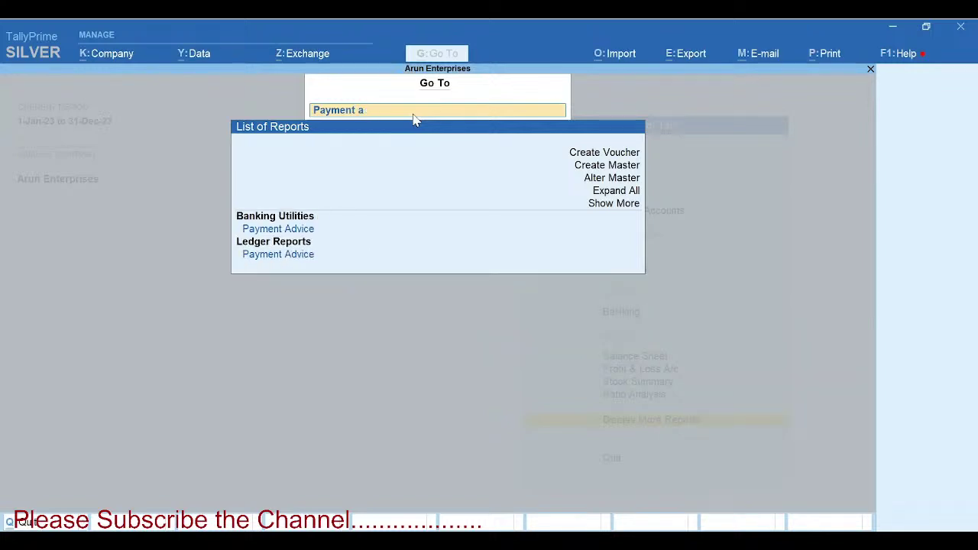
type("d")
key("Return")
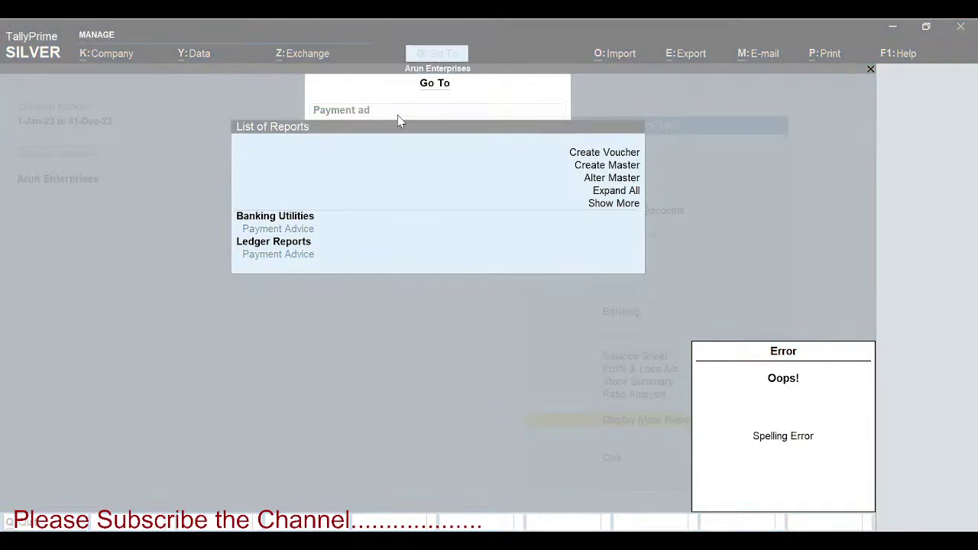
- Shorten the Go To report search to "Payment"
key("BackSpace")
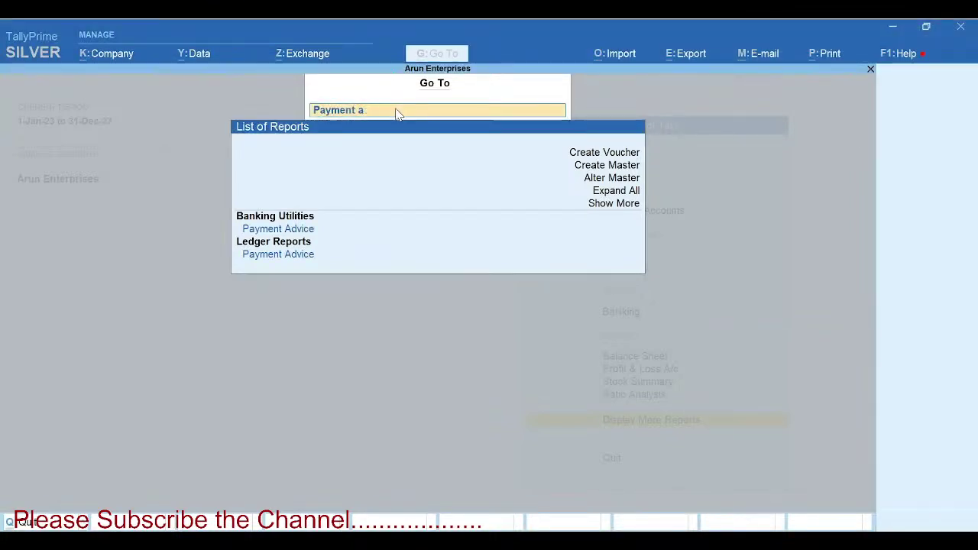
key("BackSpace")
key("BackSpace")
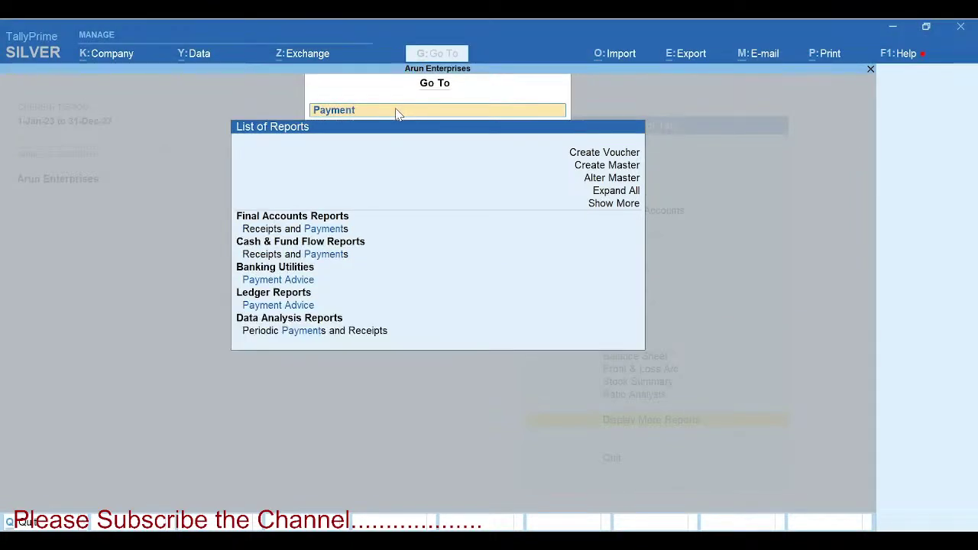
type("ad")
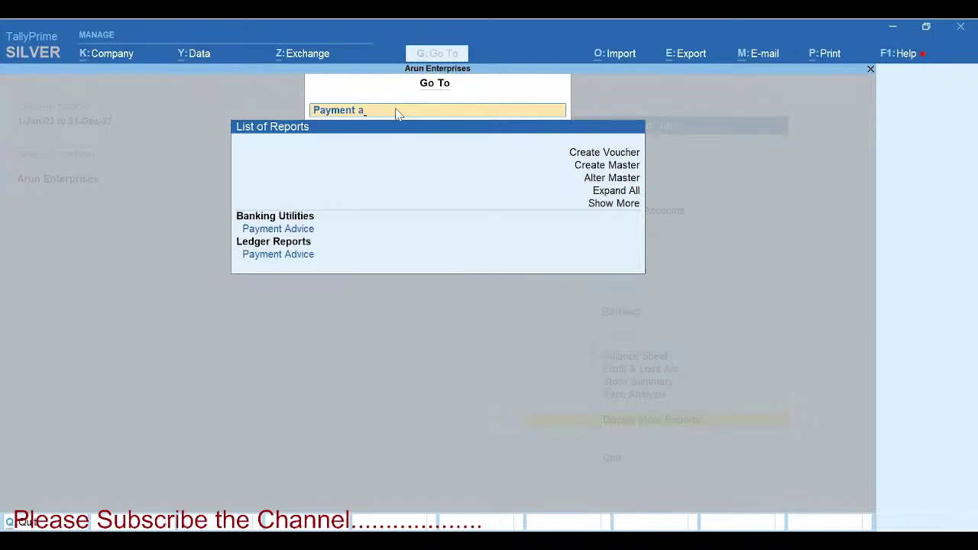
key("BackSpace")
key("BackSpace")
key("BackSpace")
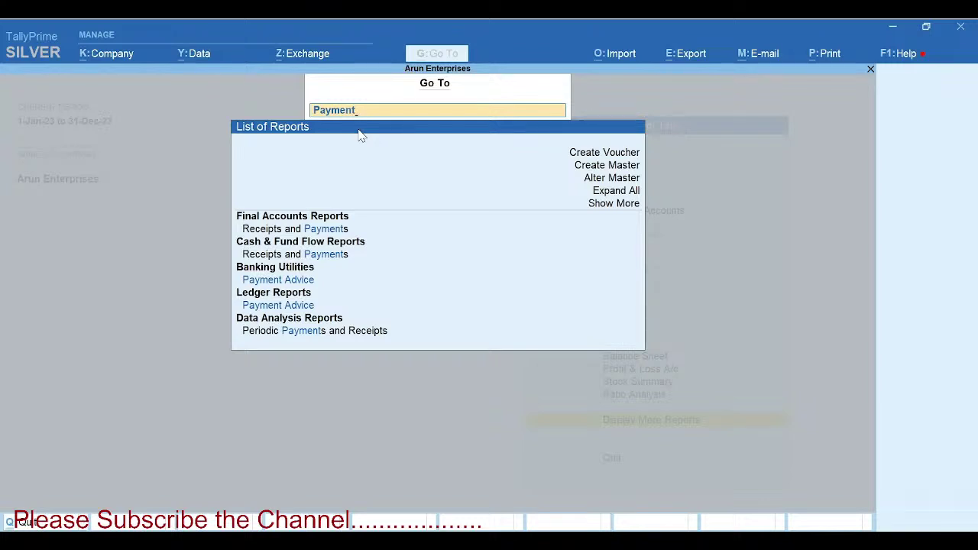
key("BackSpace")
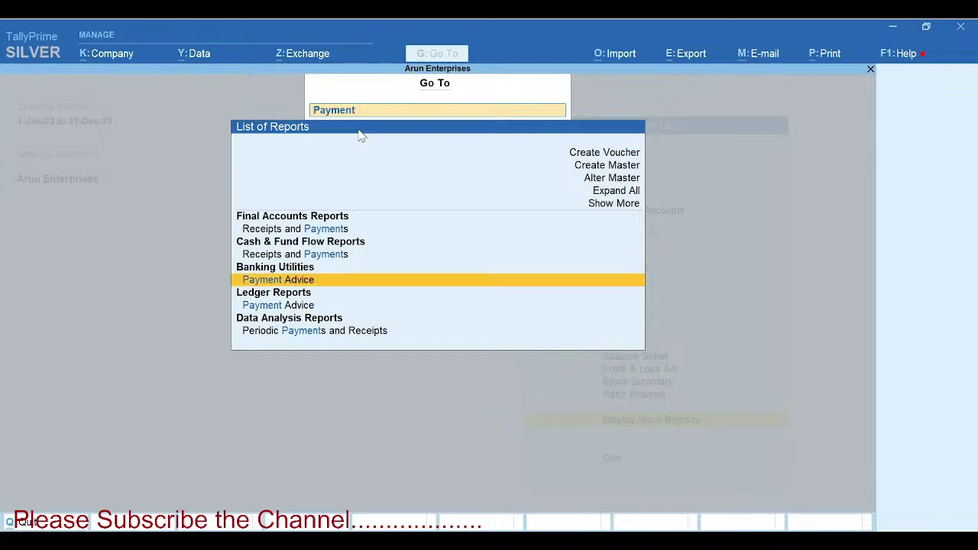
- Open the Receipts and Payments report listed under Final Accounts Reports
key("Up")
key("Up")
key("Up")
key("Up")
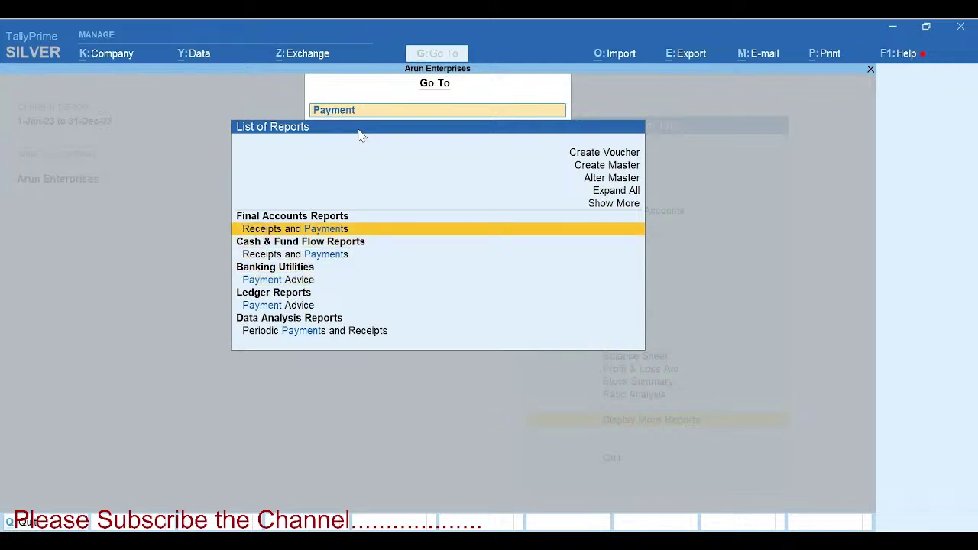
key("Return")
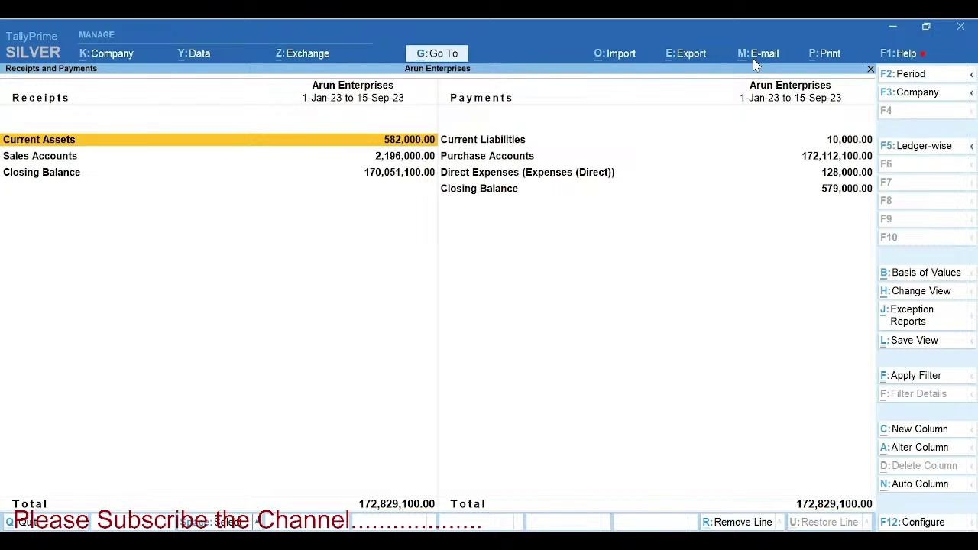
- Change the Receipts and Payments report to the ledger-wise view
key("Right")
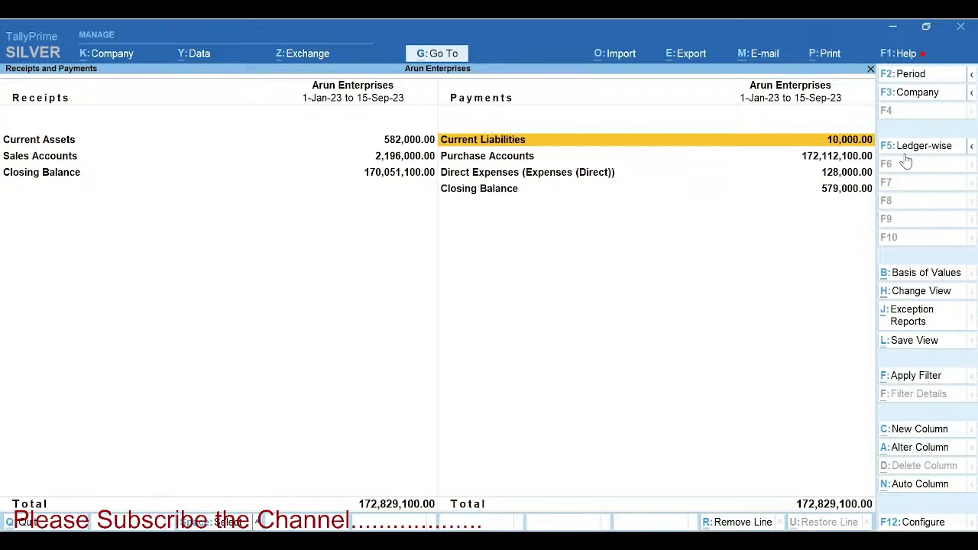
key("F5")
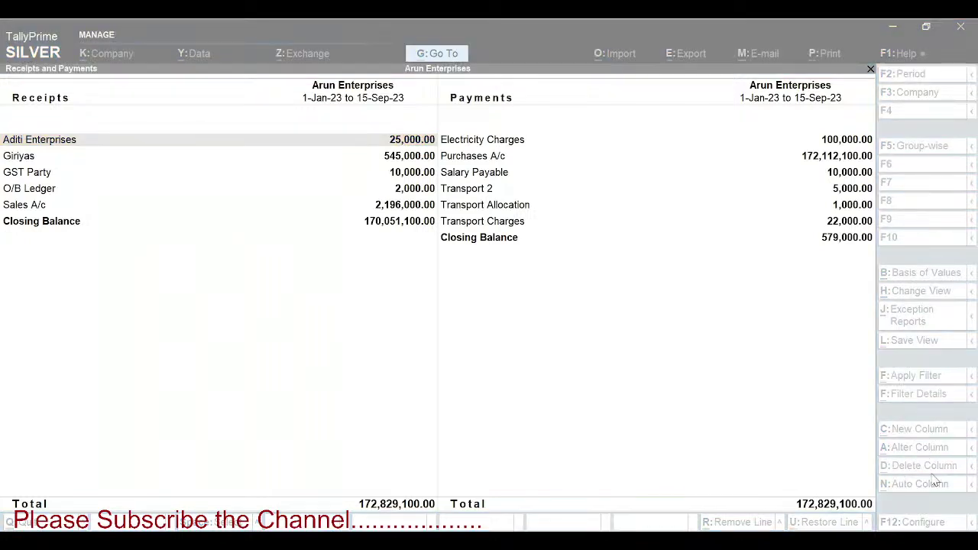
left_click(843, 460)
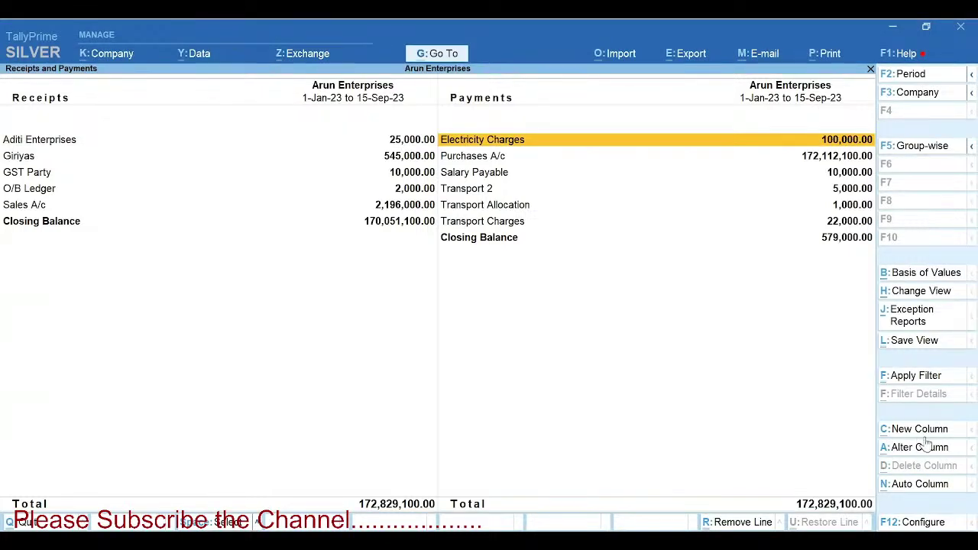
- Split the Receipts and Payments report into automatic Monthly columns
left_click(922, 488)
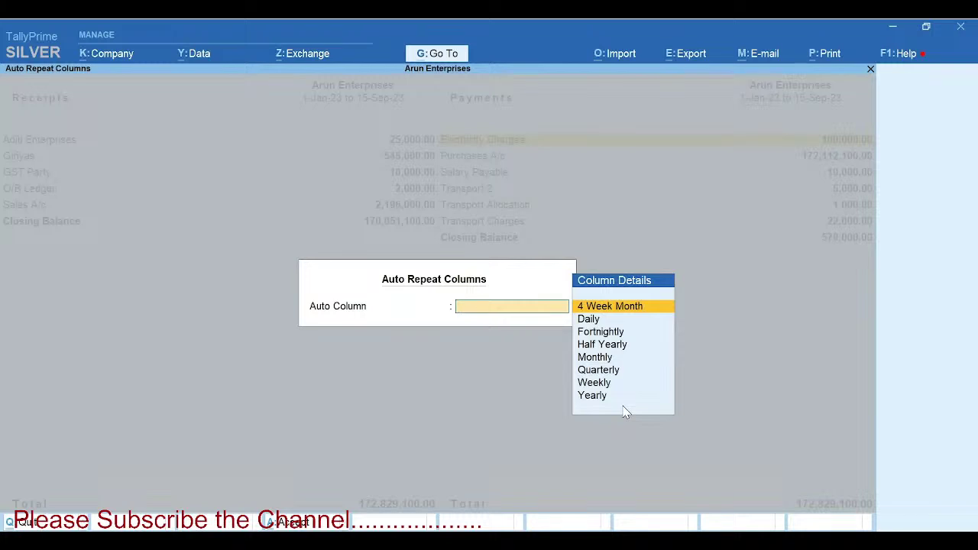
key("Down")
key("Down")
key("Down")
key("Down")
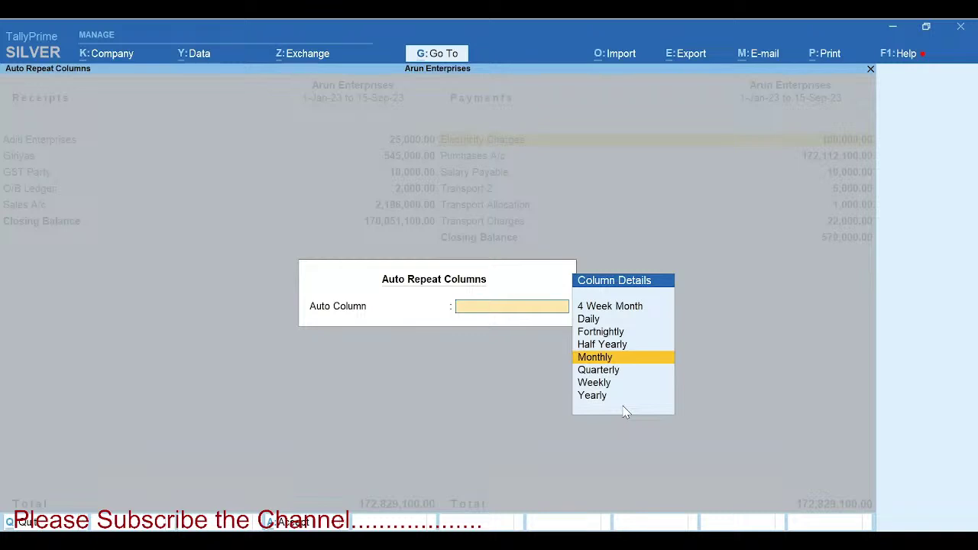
key("Return")
- Examine the monthly receipts and payments columns from January to December 2023 and return to the January column
key("Right")
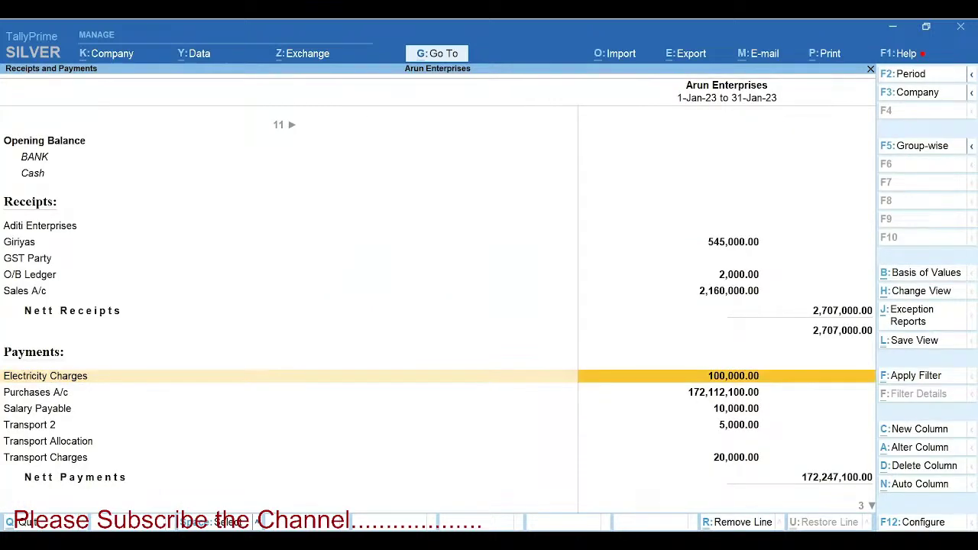
key("Right")
key("Right")
key("Right")
key("Right")
key("Right")
key("Right")
key("Right")
key("Right")
key("Right")
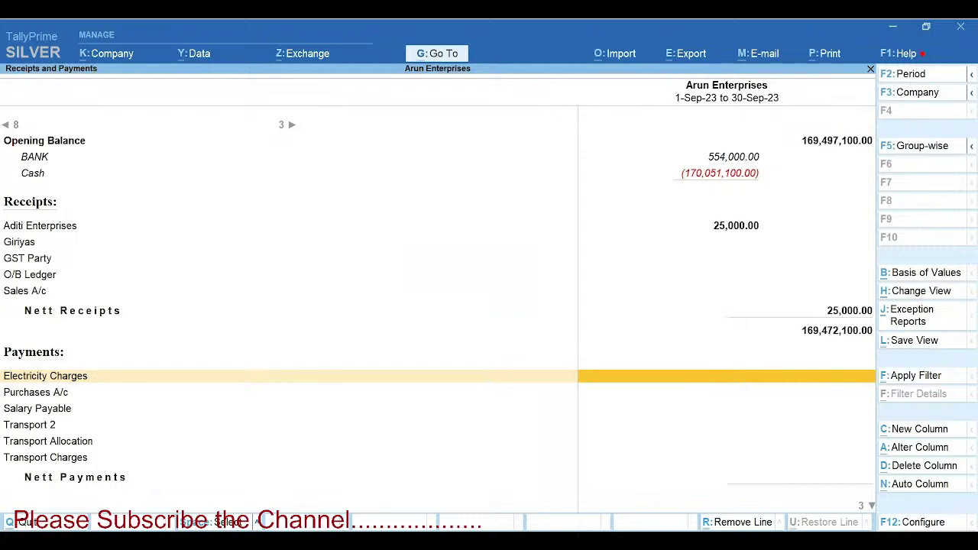
key("Left")
key("Left")
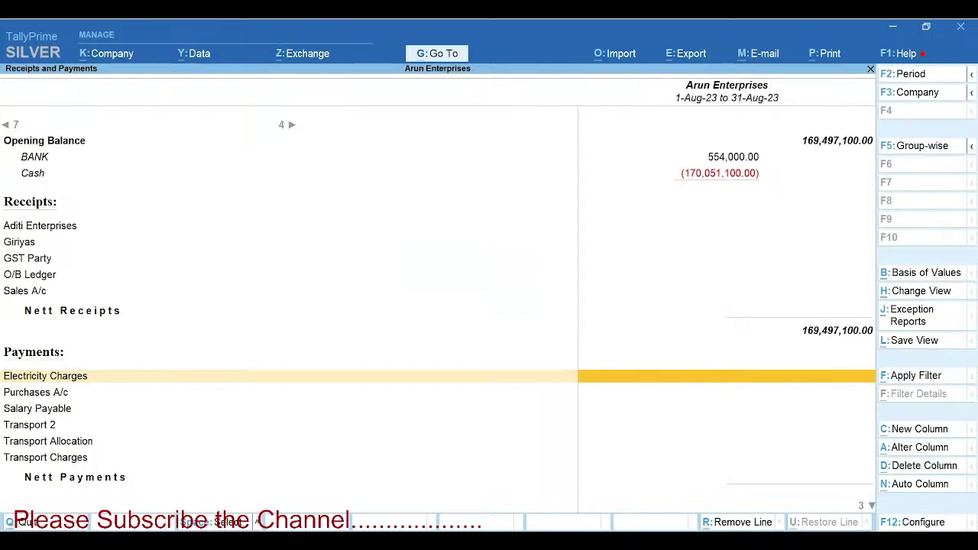
key("Right")
key("Right")
key("Right")
key("Right")
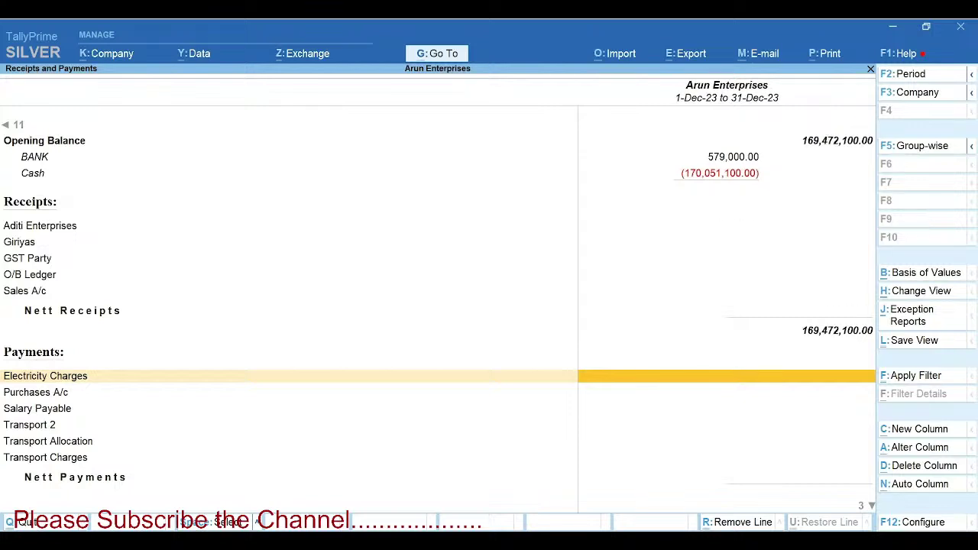
key("Left")
key("Left")
key("Left")
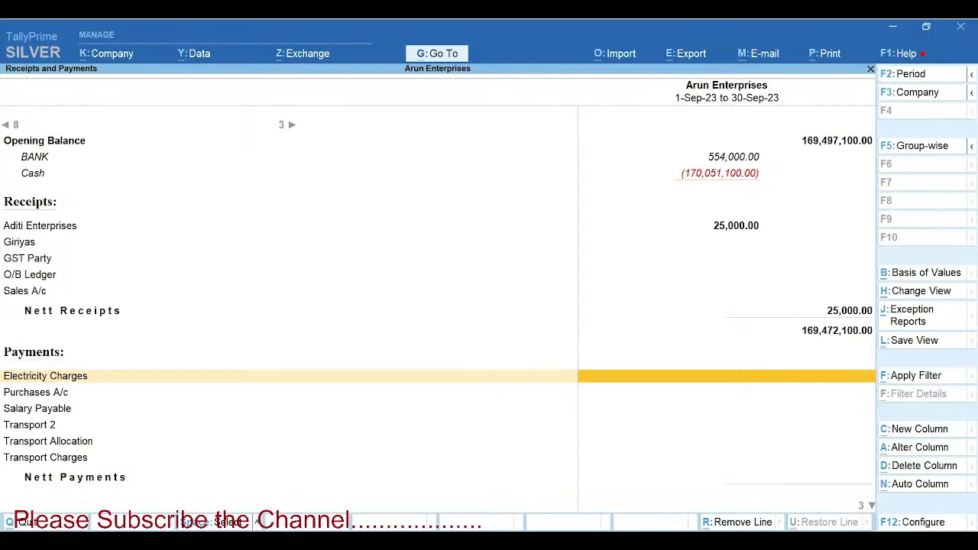
key("Page_Up")
key("Page_Up")
key("Page_Up")
key("Page_Up")
key("Page_Up")
key("Page_Up")
key("Page_Up")
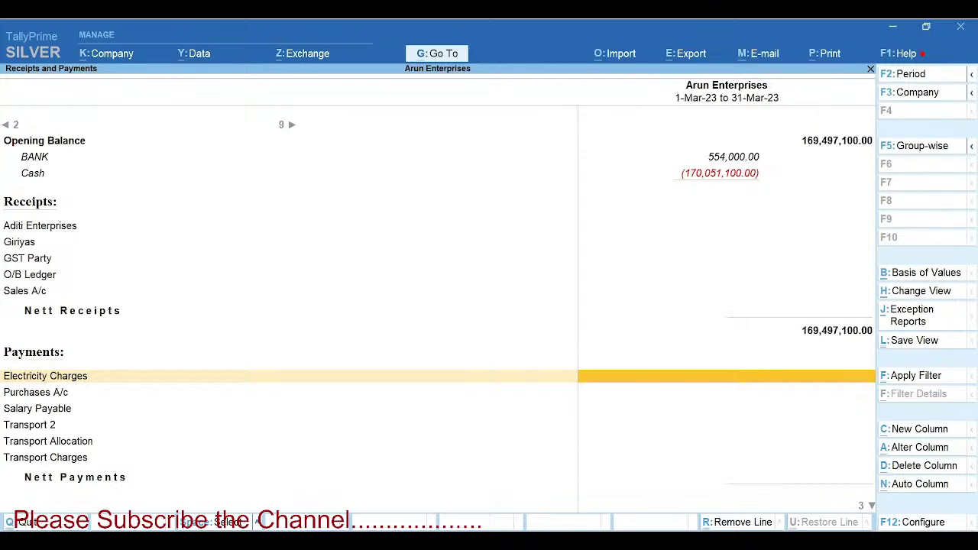
key("Page_Up")
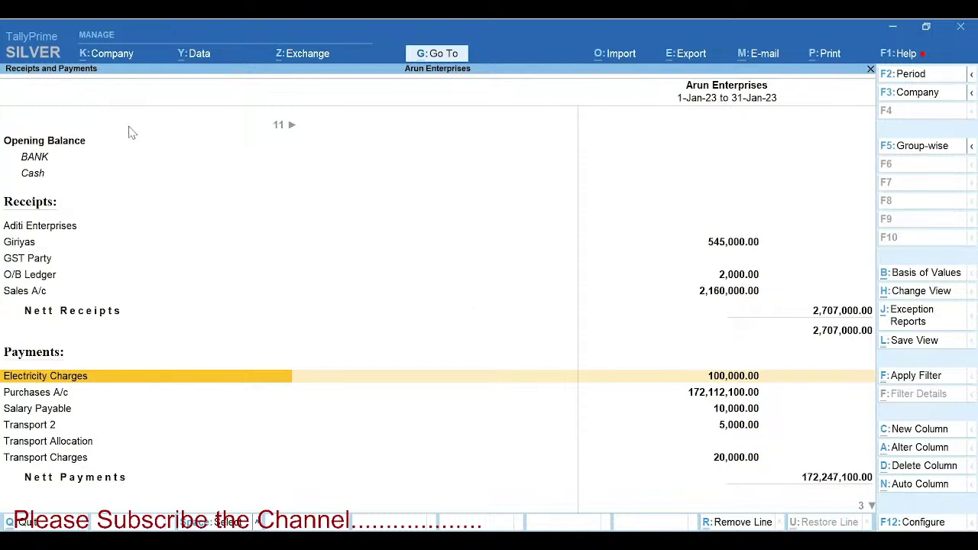
key("alt+n")
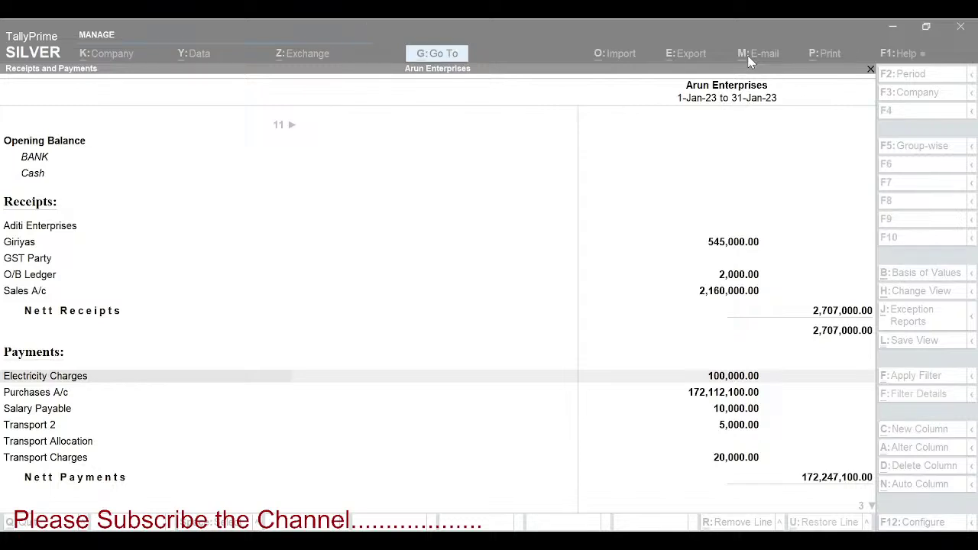
- Export the current Receipts and Payments report to the local drive in Excel (Spreadsheet) format
left_click(611, 104)
left_click(689, 55)
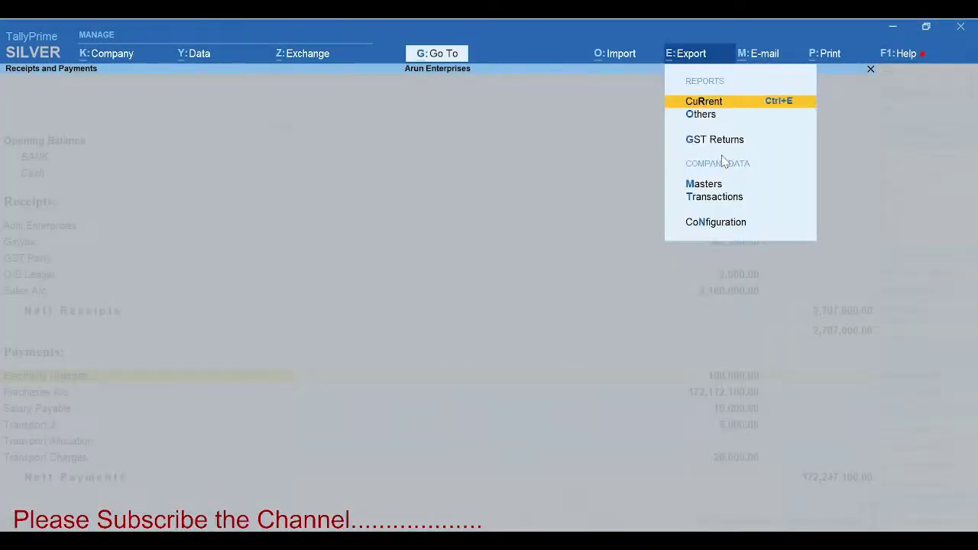
key("Return")
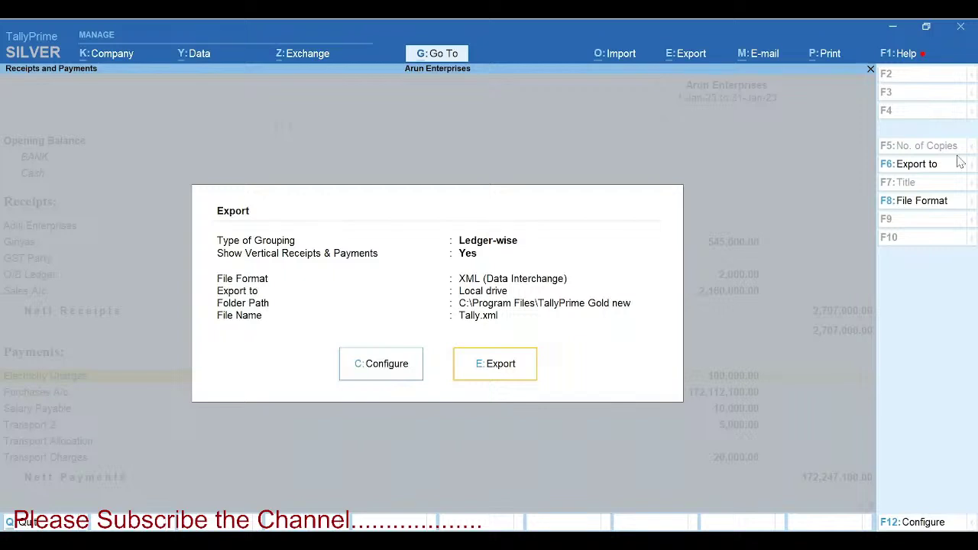
left_click(928, 200)
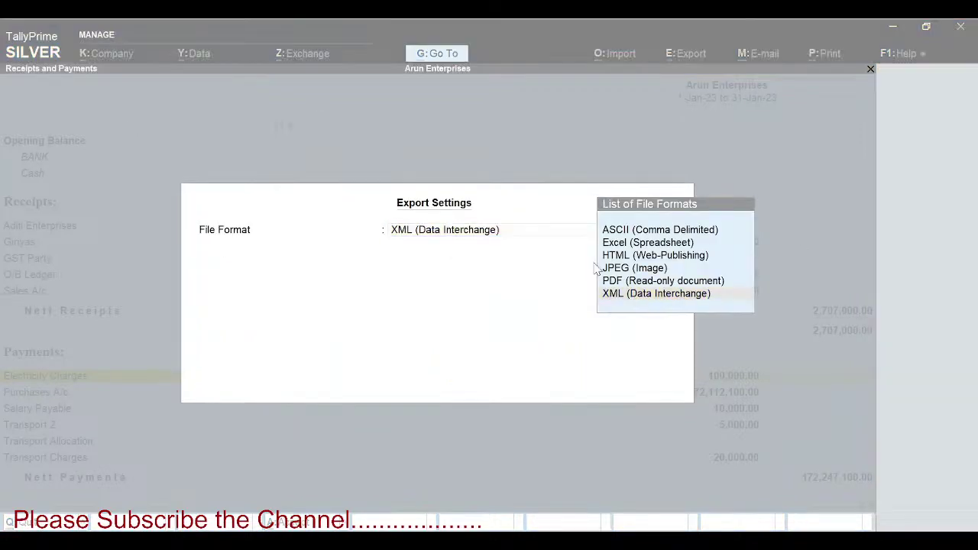
left_click(655, 246)
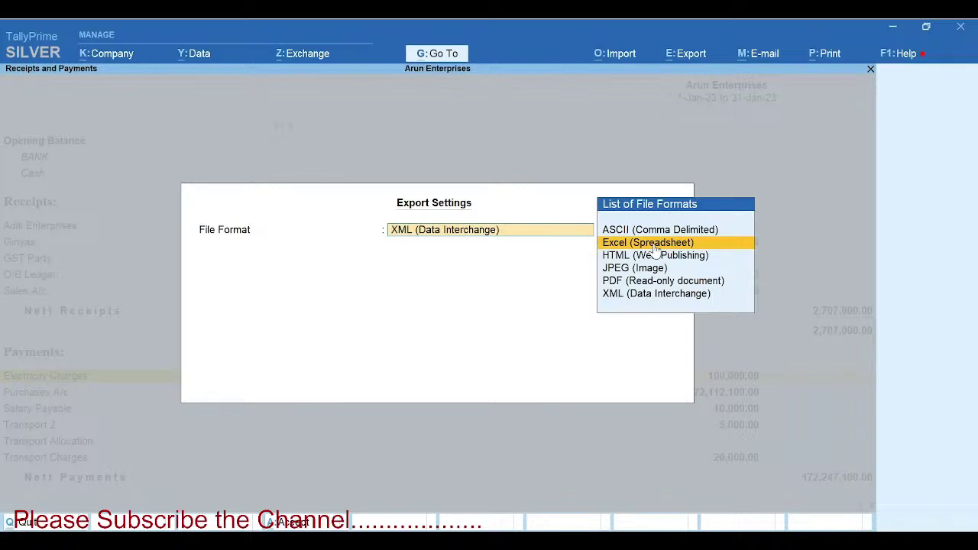
key("Return")
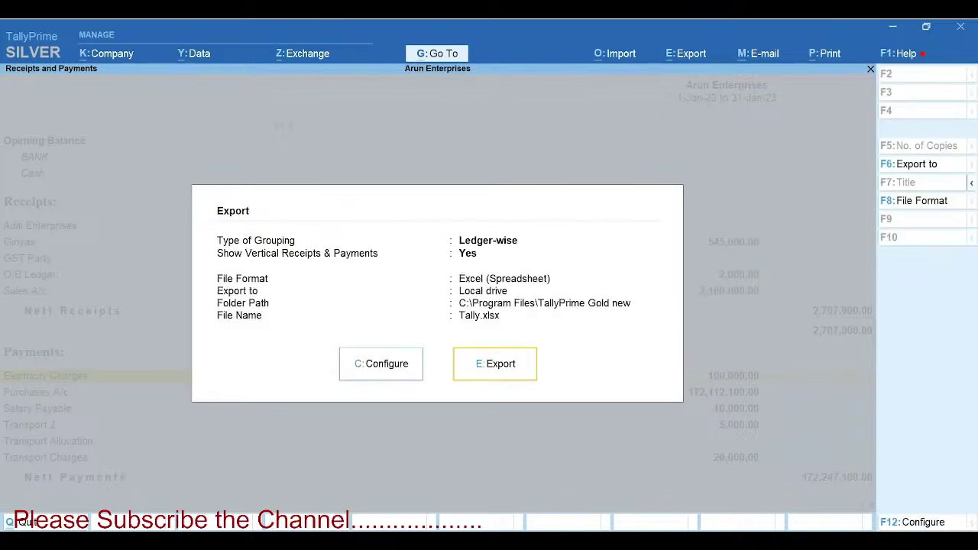
key("e")
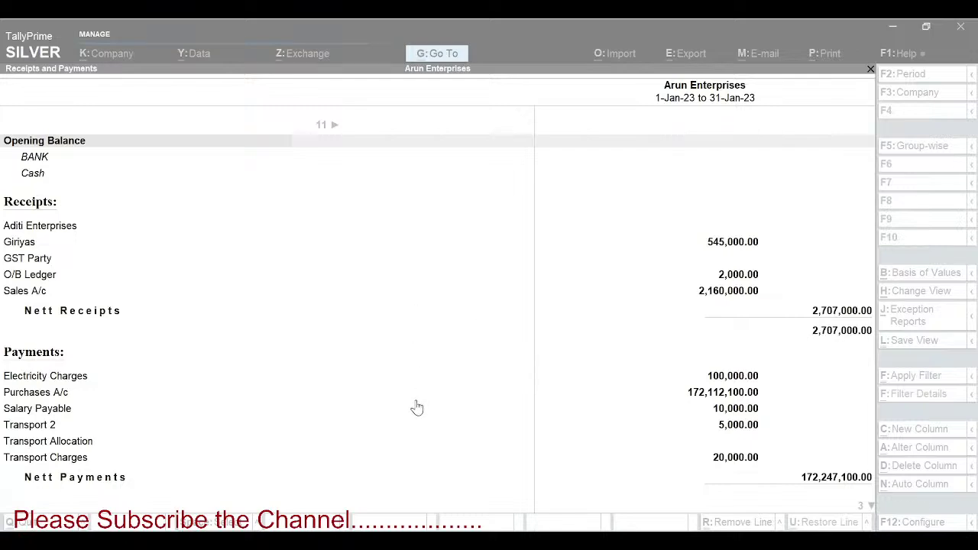
- Switch to the exported workbook in Excel and examine its monthly columns on the Receipts and Payments sheet
left_click(596, 478)
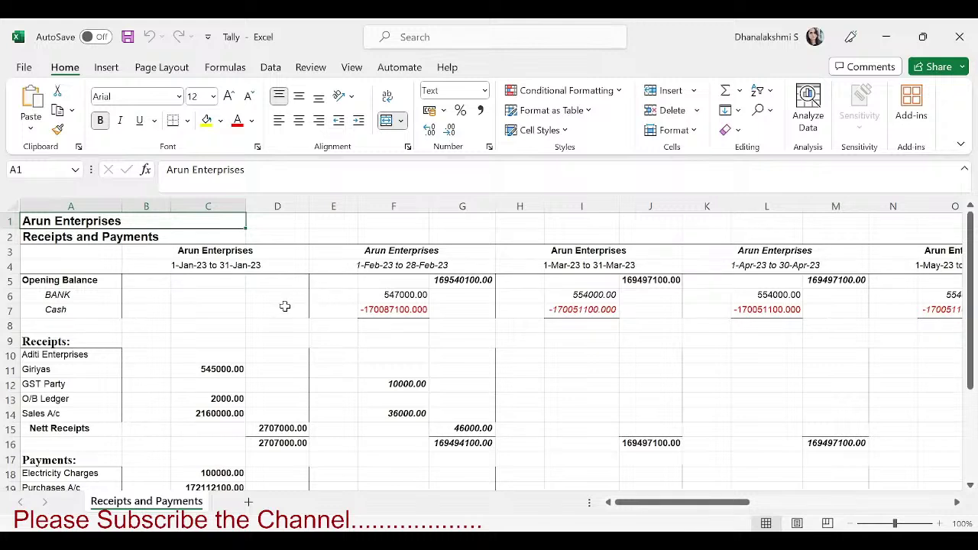
left_click(209, 283)
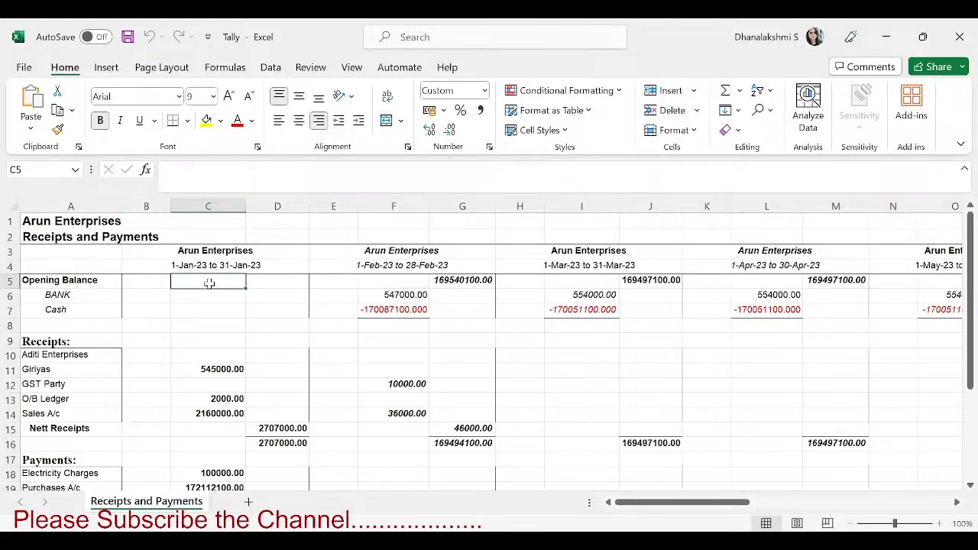
key("Right")
key("Right")
key("Right")
key("Right")
key("Right")
key("Right")
key("Right")
key("Right")
key("Right")
key("Right")
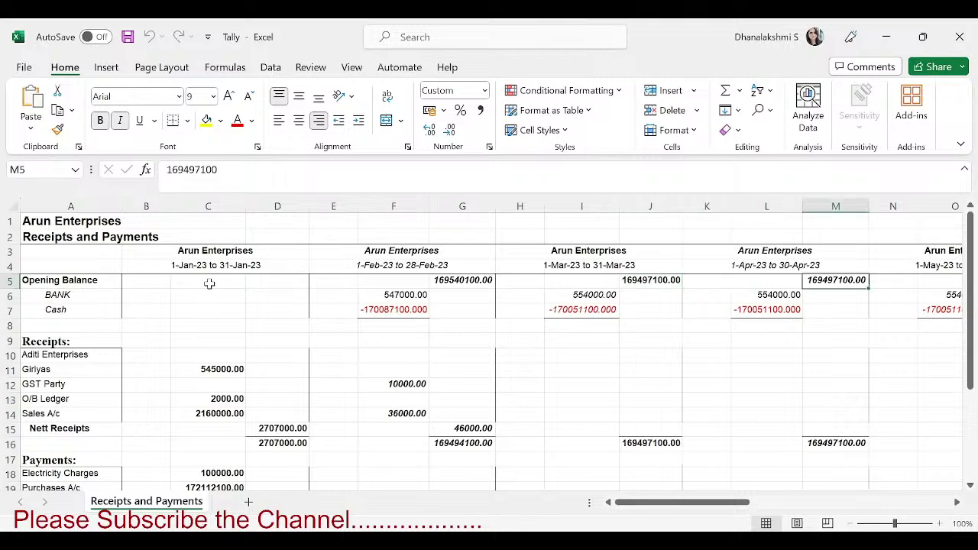
key("Right")
key("Right")
key("Up")
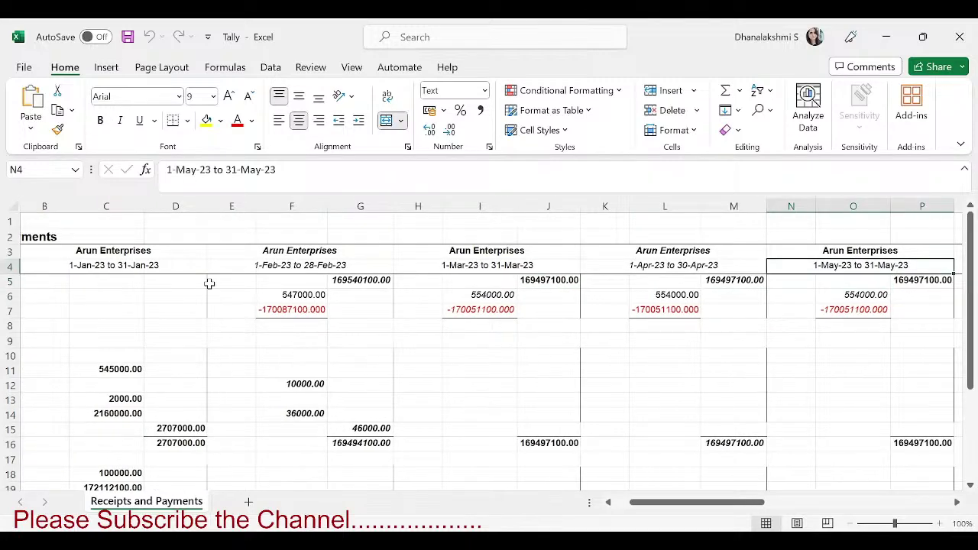
key("Right")
key("Right")
key("Right")
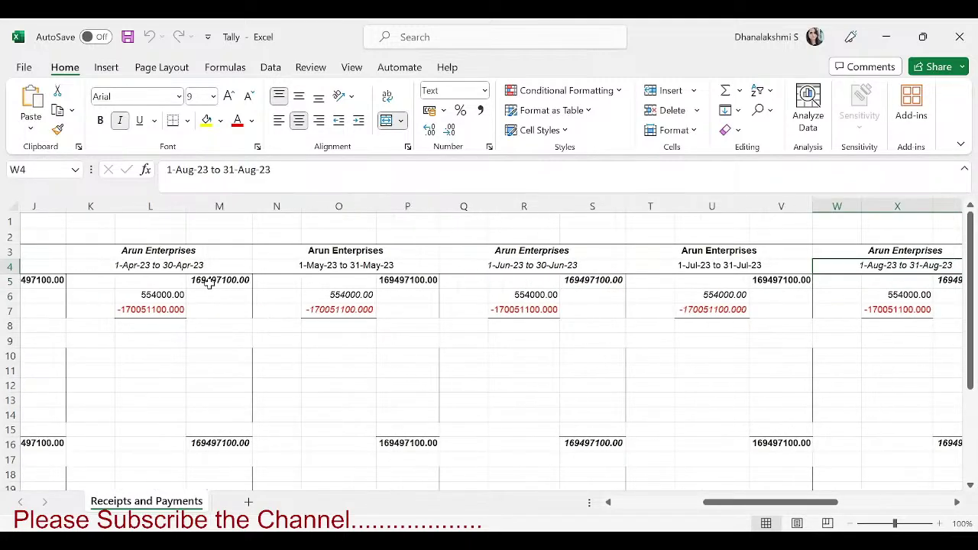
key("Left")
key("Left")
key("Left")
key("Left")
key("Left")
key("Left")
key("Left")
key("Left")
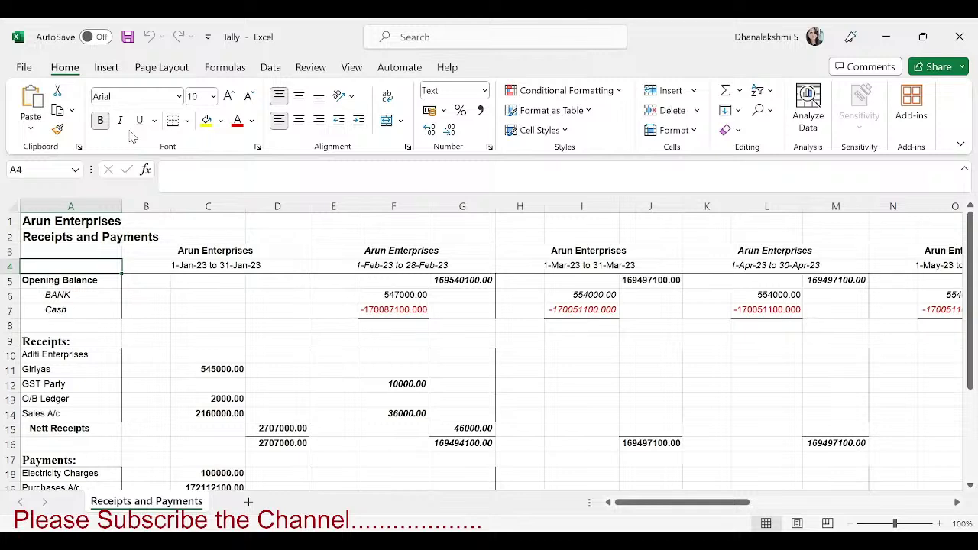
- Switch back to TallyPrime and leave the Receipts and Payments report for the Gateway of Tally
key("alt+Tab")
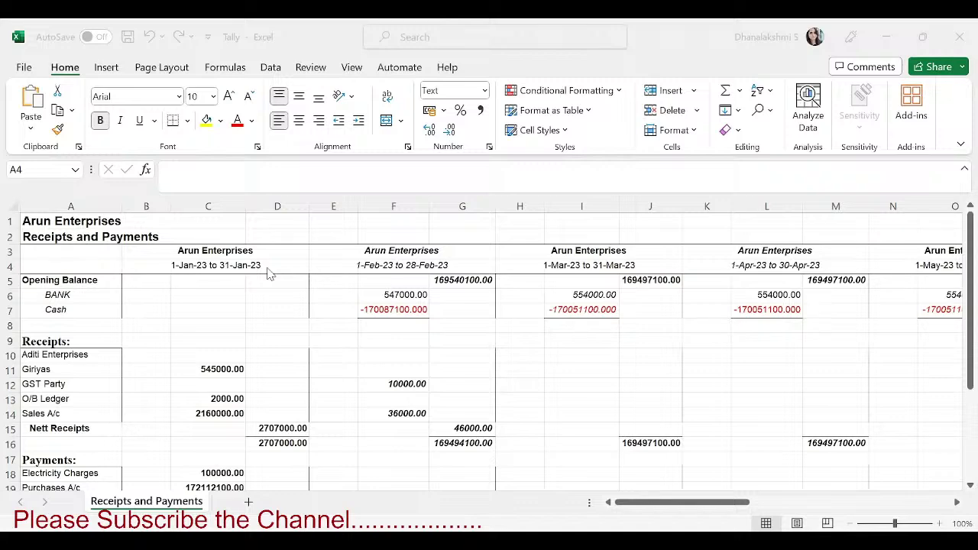
mouse_move(596, 540)
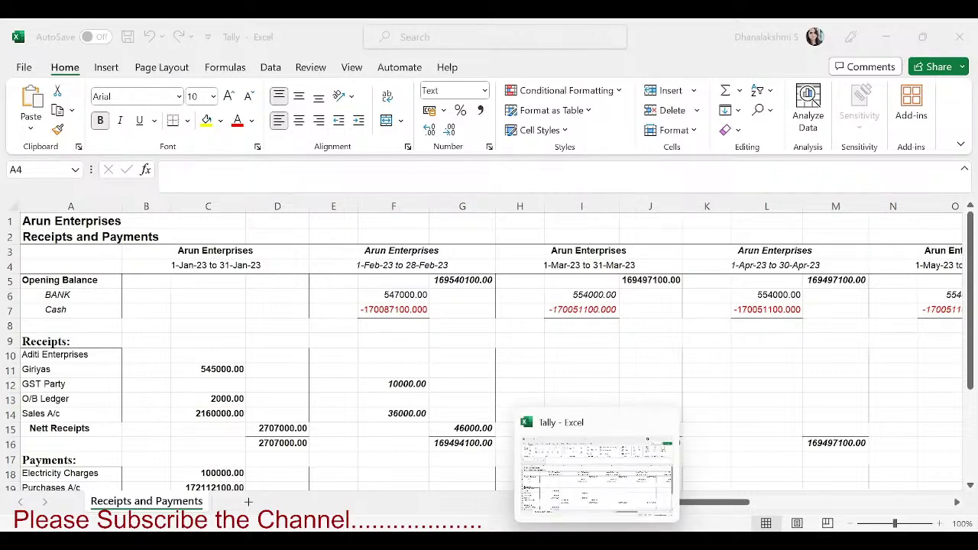
mouse_move(439, 527)
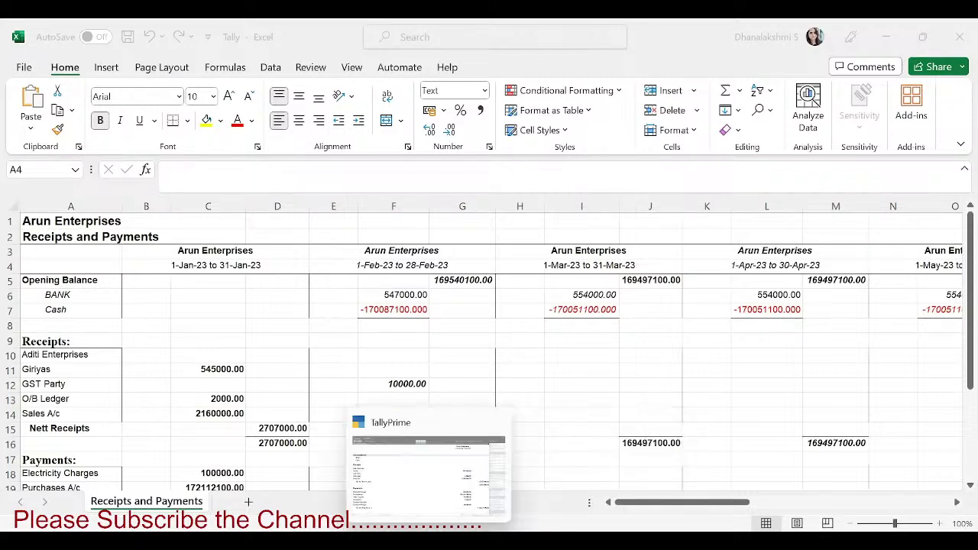
left_click(424, 486)
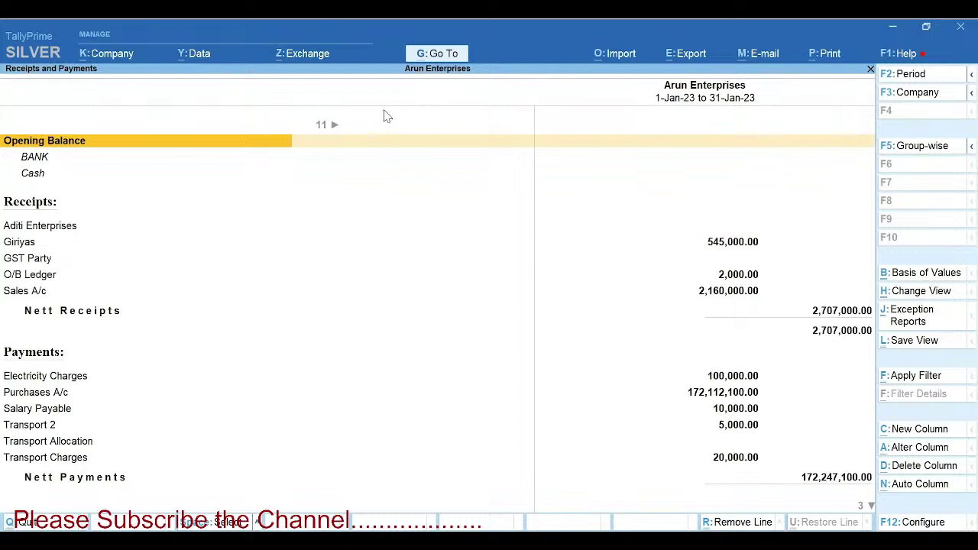
key("Escape")
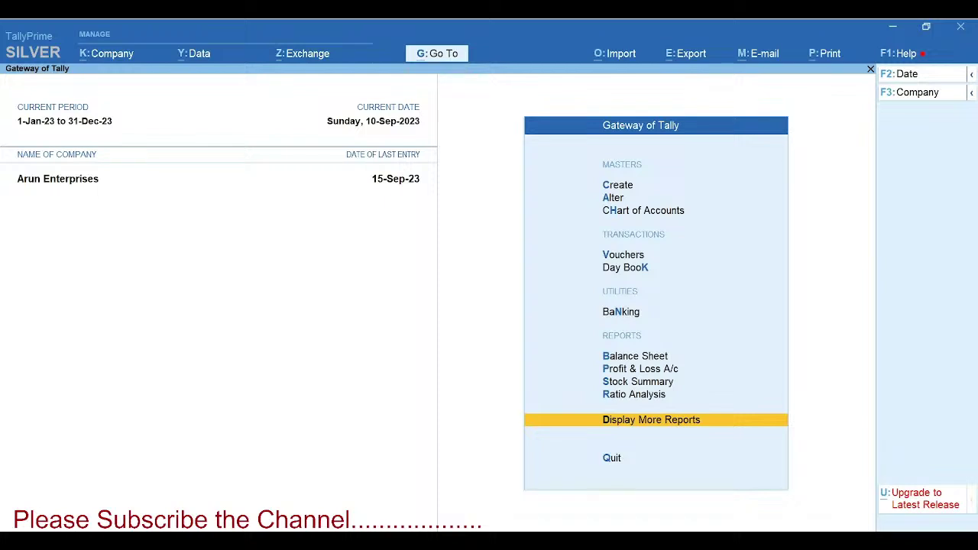
- Search the report list for "receip", open Receipts and Payments under Final Accounts Reports, and return to the Gateway of Tally
left_click(450, 60)
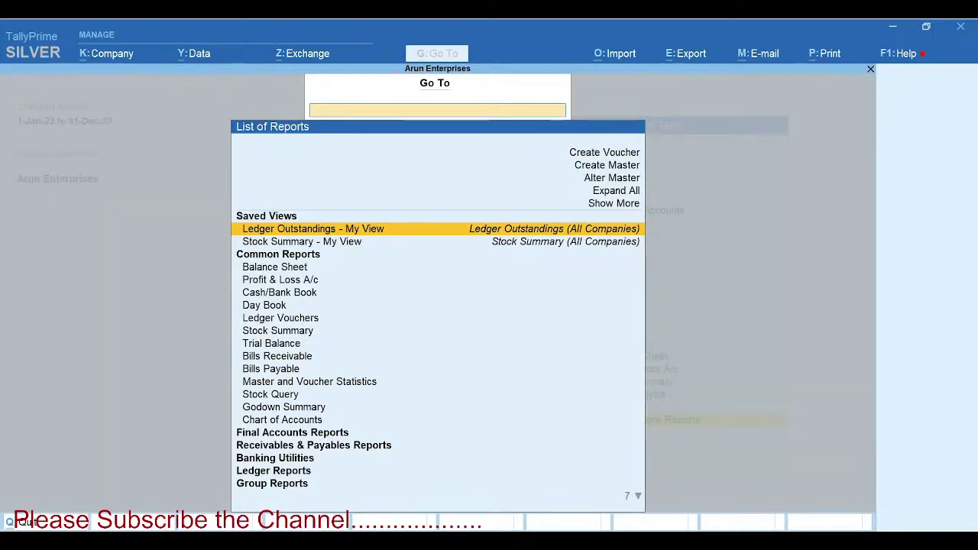
type("receip")
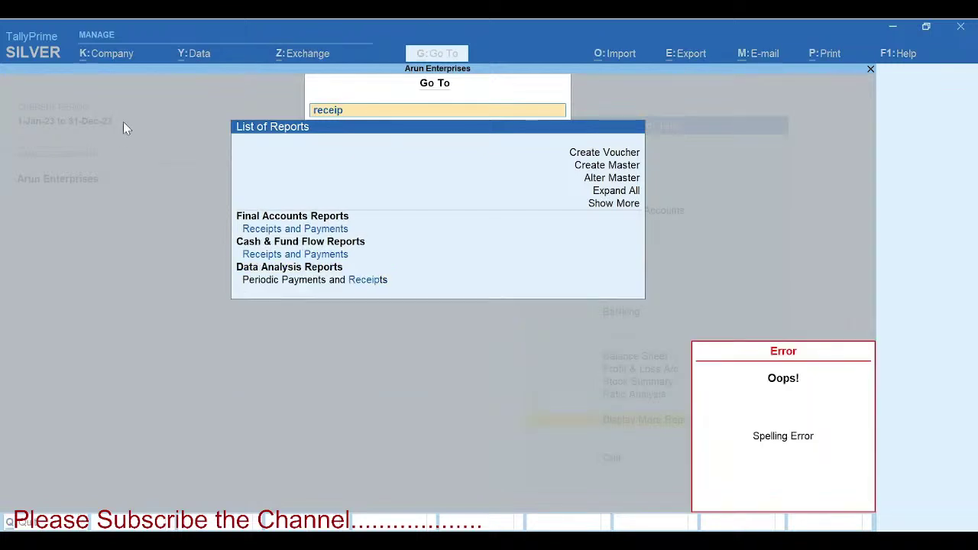
left_click(413, 114)
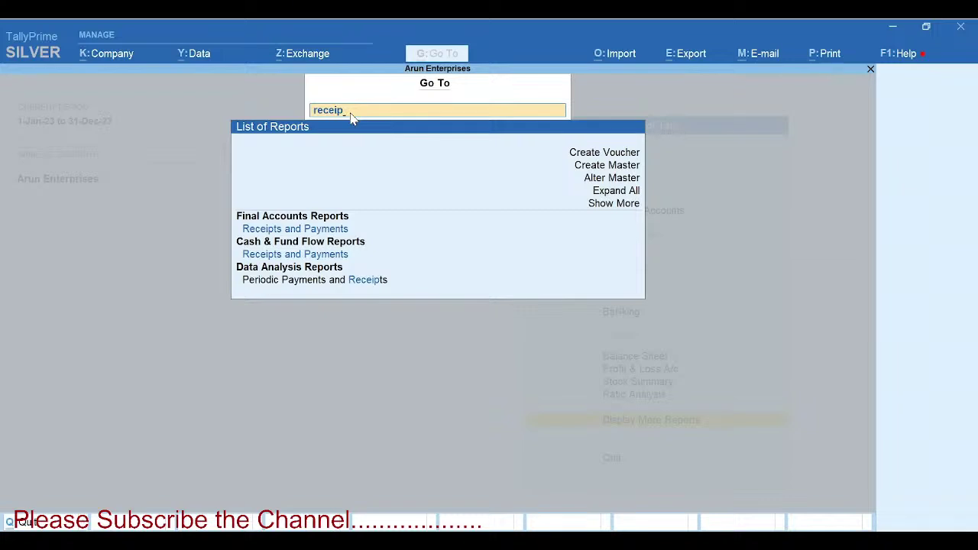
key("Down")
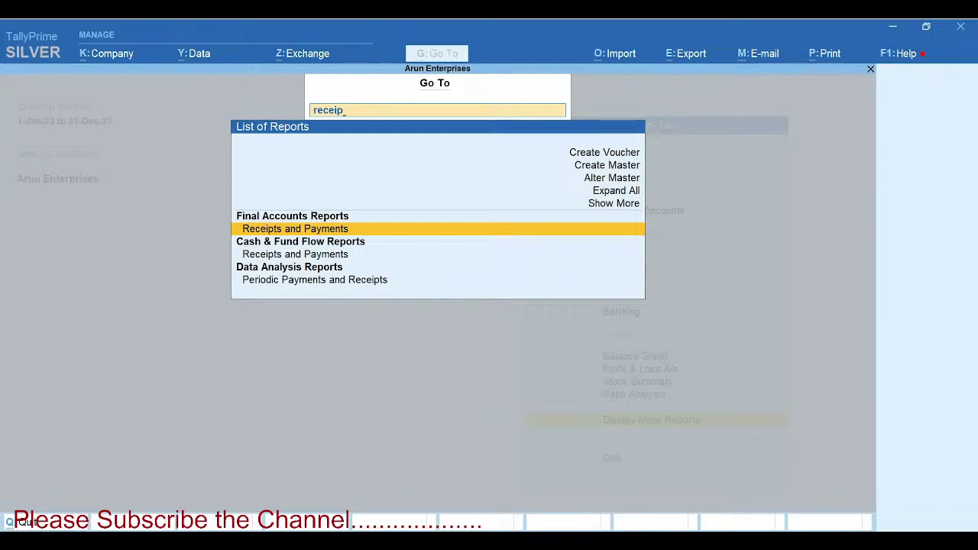
key("Return")
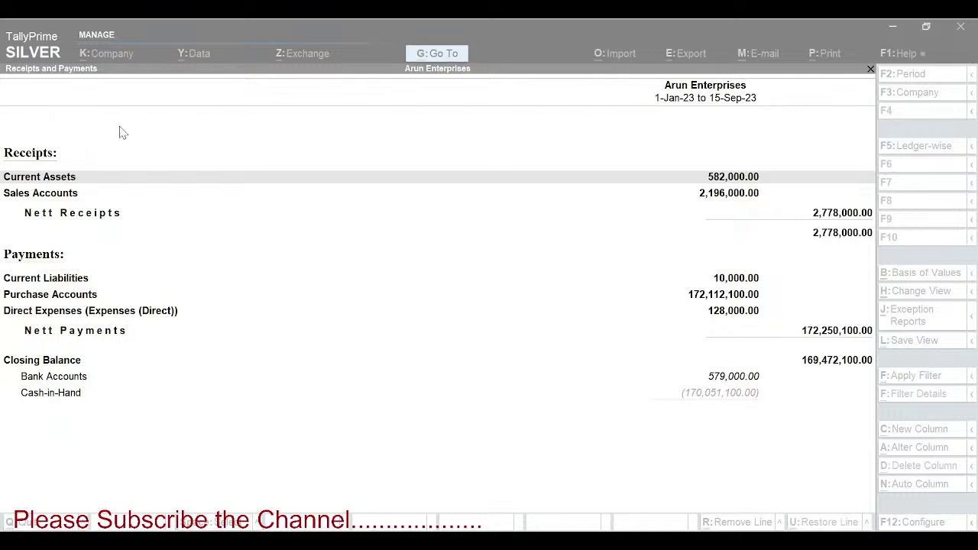
key("Escape")
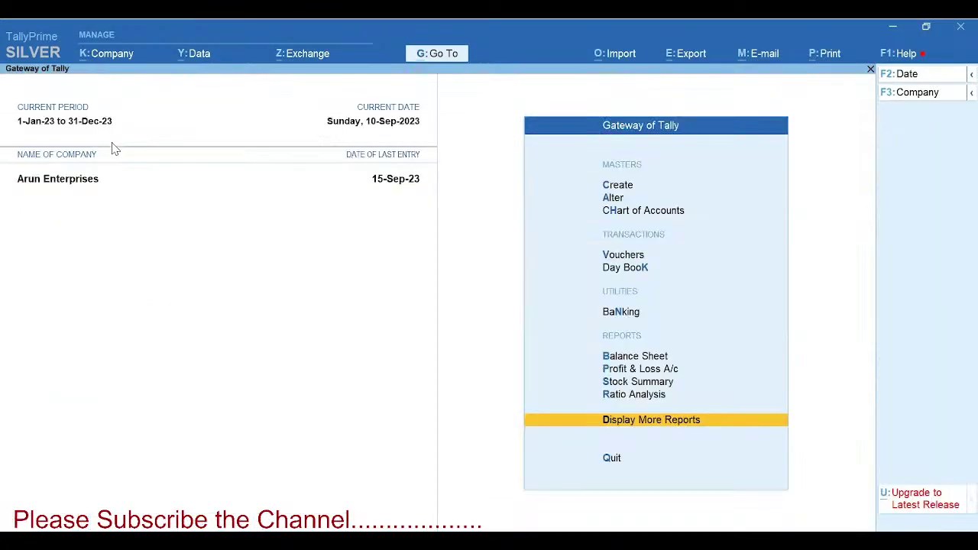
key("Escape")
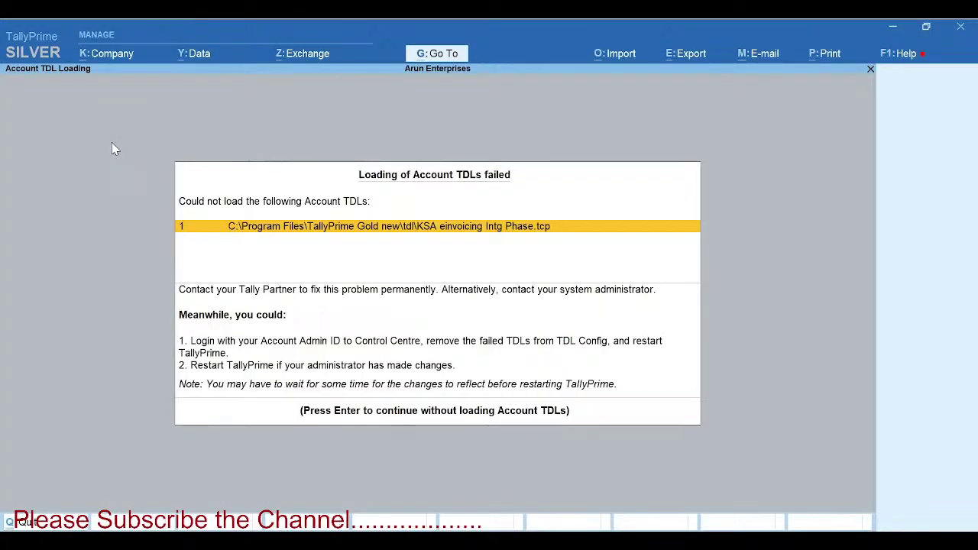
key("Return")
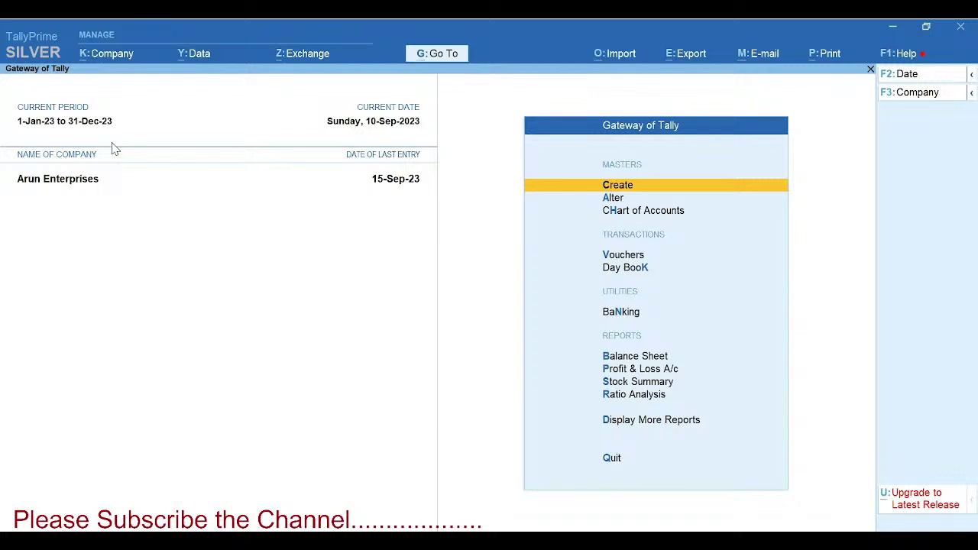
- Start creating a ledger named Creditor under Sundry Debtors with balances maintained bill-by-bill
key("Return")
key("Down")
key("Return")
type("Credito")
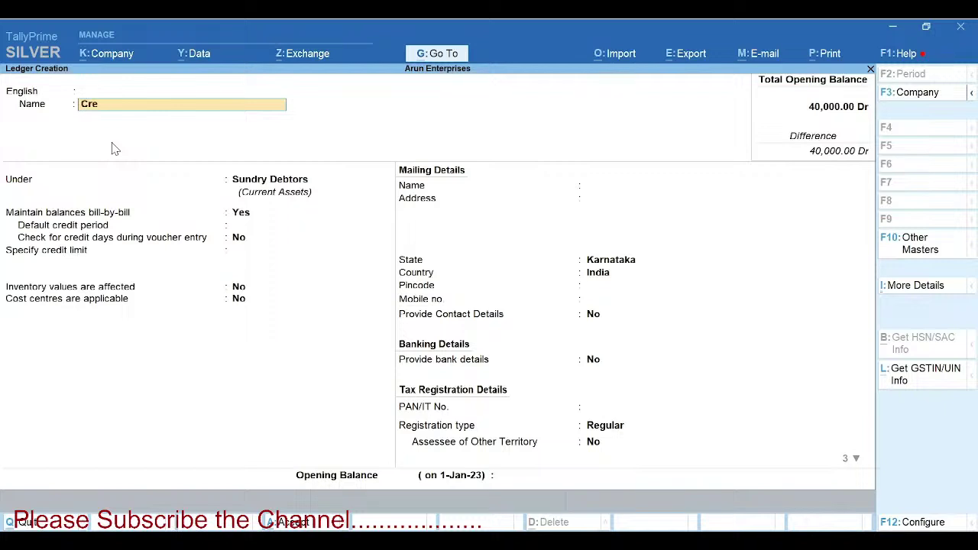
key("Return")
key("Return")
key("Return")
key("Return")
key("Return")
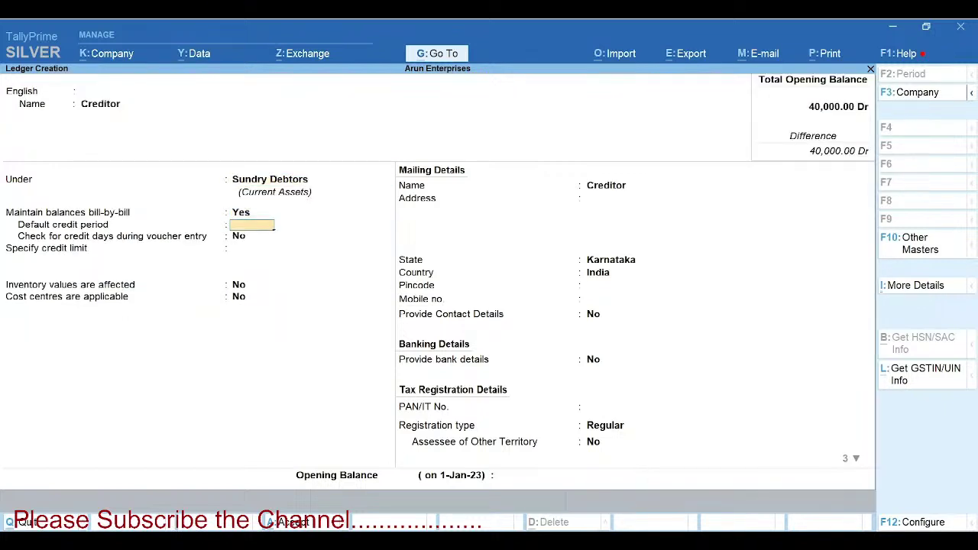
- Specify a credit limit of 10,000.00 Dr for the Creditor ledger
key("Return")
key("Return")
type("10,000.00 Dr")
key("Return")
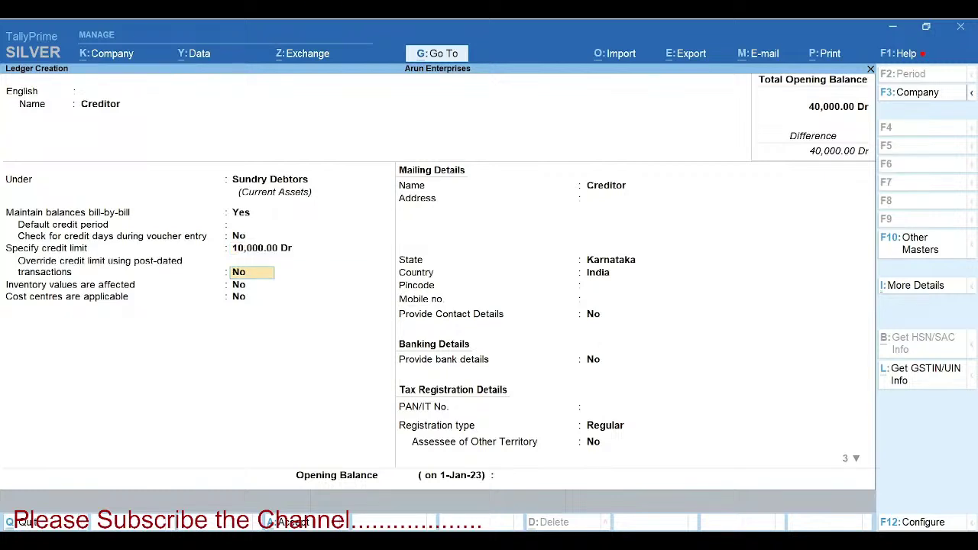
key("BackSpace")
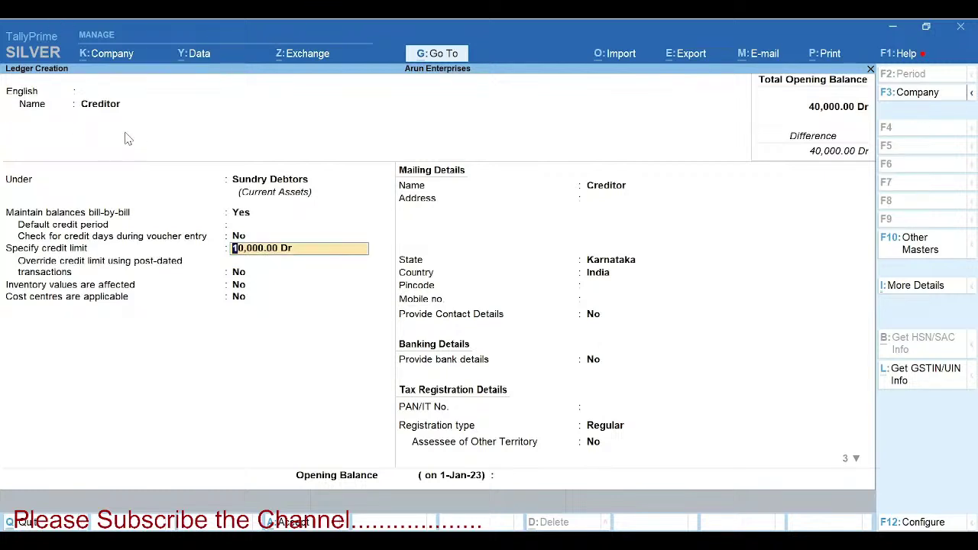
key("ctrl+a")
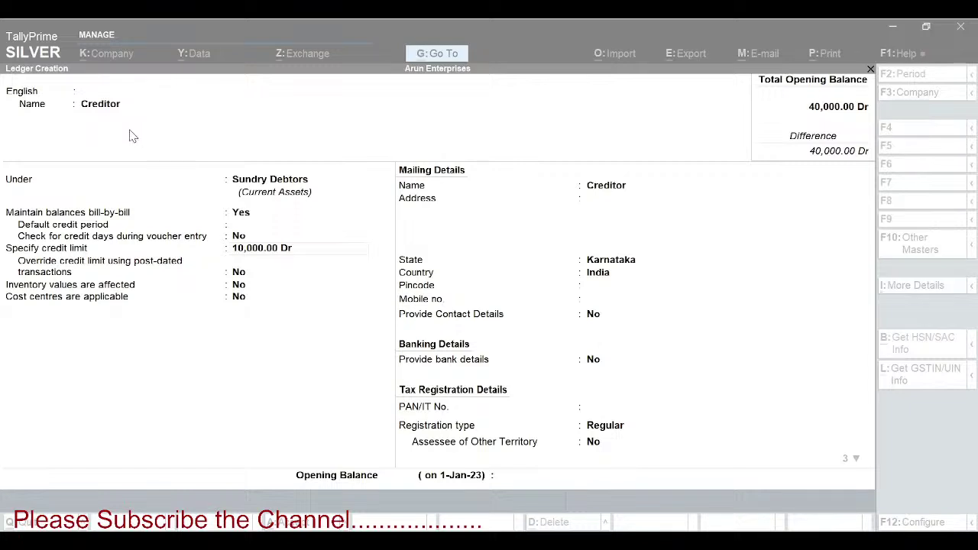
left_click(806, 441)
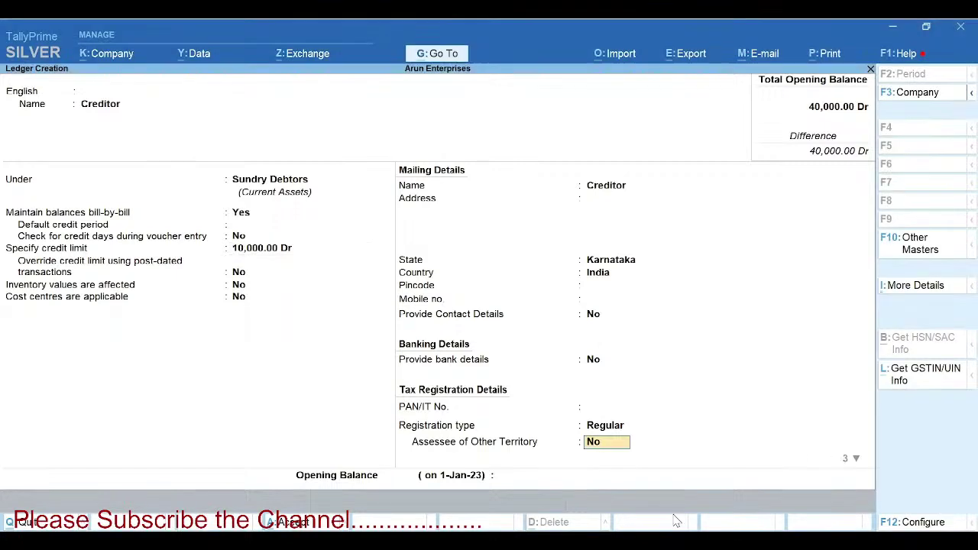
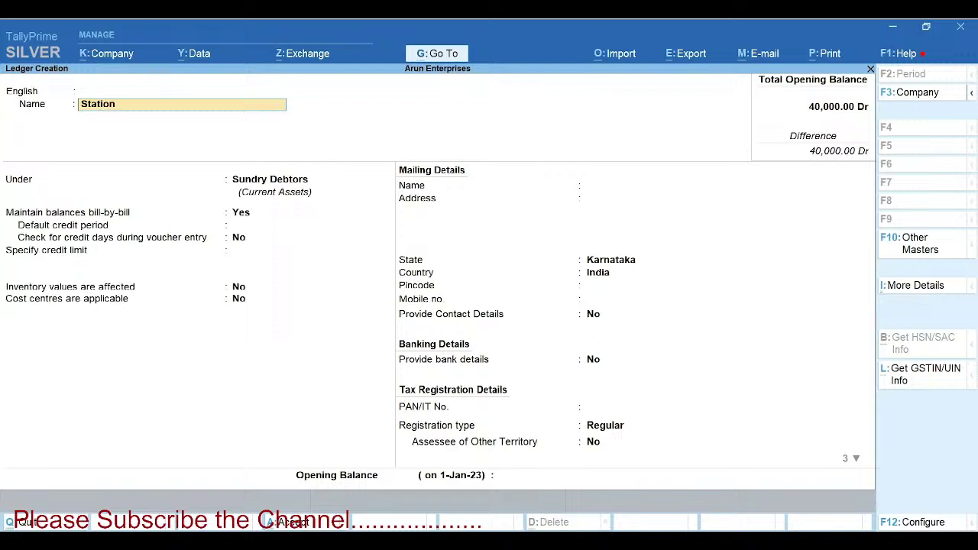
- Name the new ledger Stationary Expenses and place it under the Indirect Expenses group
type("ses")
key("Return")
key("Return")
key("Return")
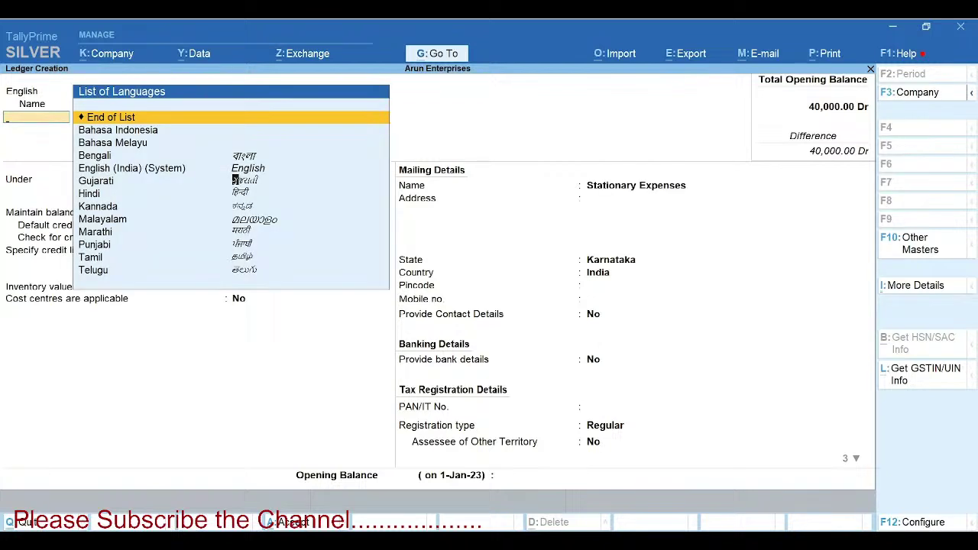
type("Indi")
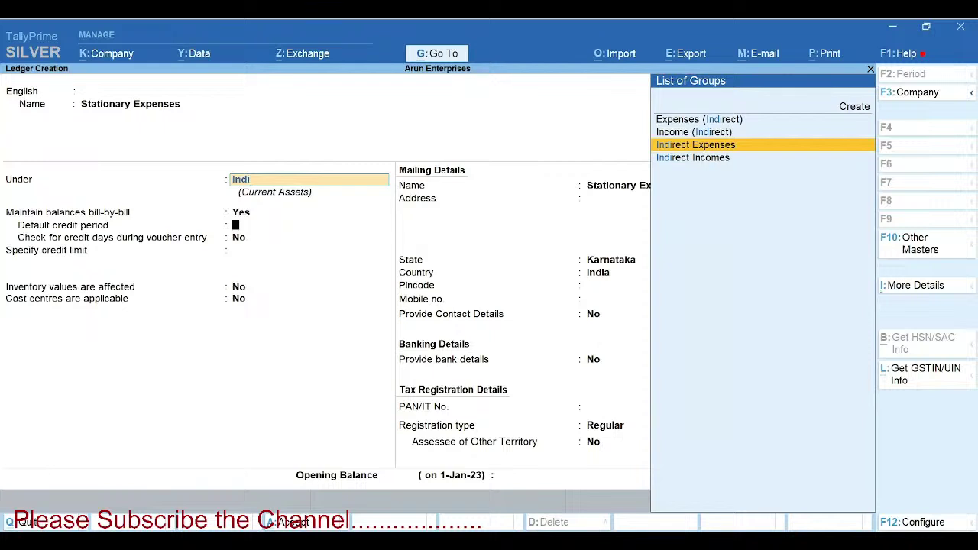
key("Return")
- Set the Stationary Expenses ledger's GST applicability to Not Applicable, save it without an opening balance, and leave ledger creation
key("Return")
key("Return")
key("Return")
key("Return")
key("Return")
key("Return")
key("Return")
key("Return")
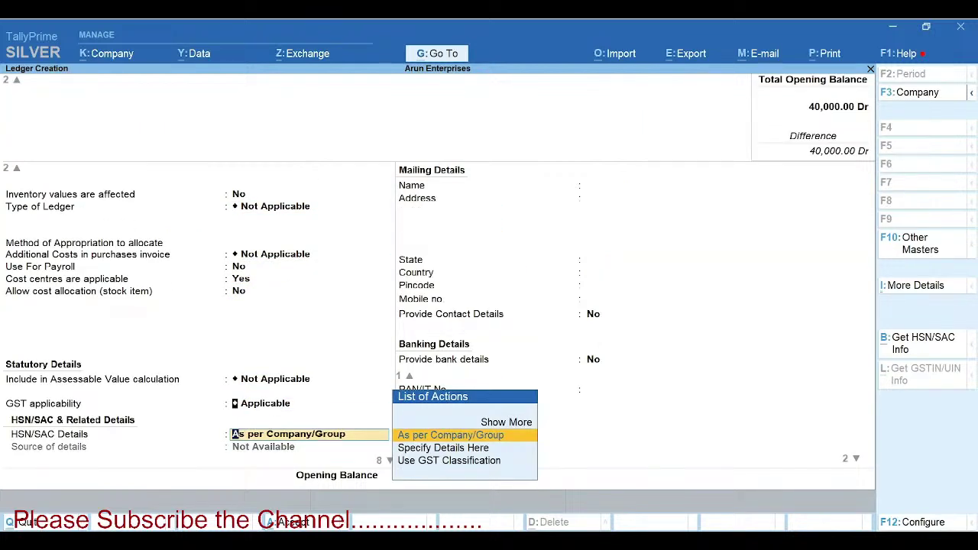
key("BackSpace")
key("Down")
key("Return")
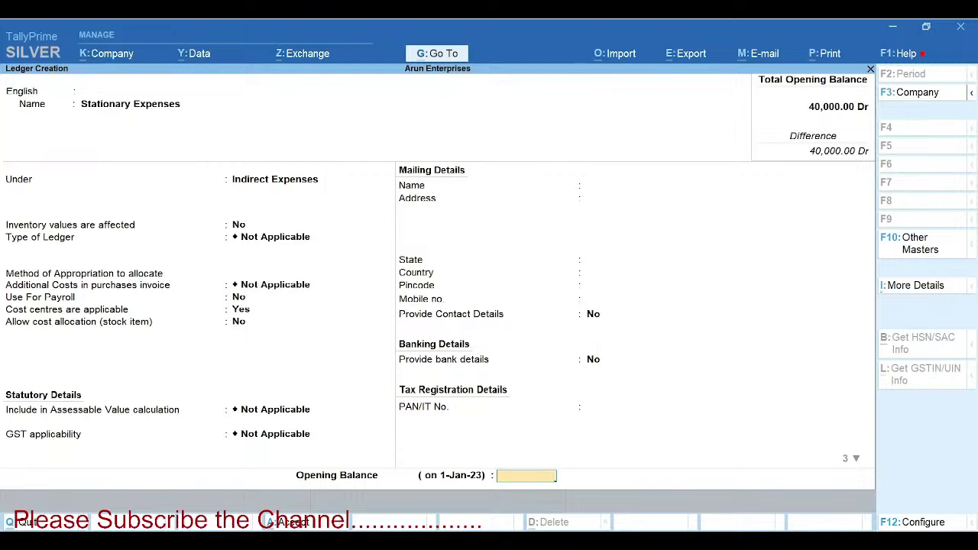
key("Return")
key("Return")
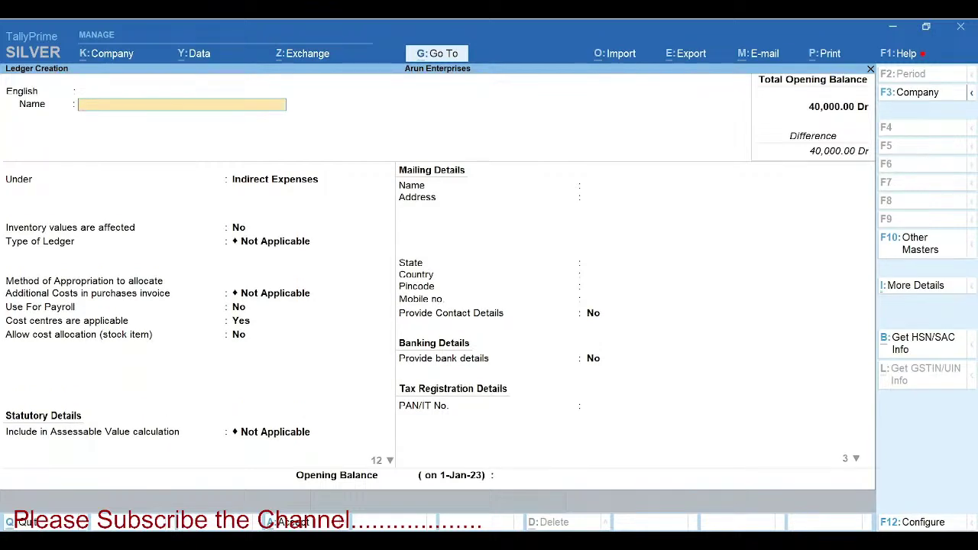
key("Escape")
- Expand the list of masters for creation and open Budget creation under Accounting Masters
key("Return")
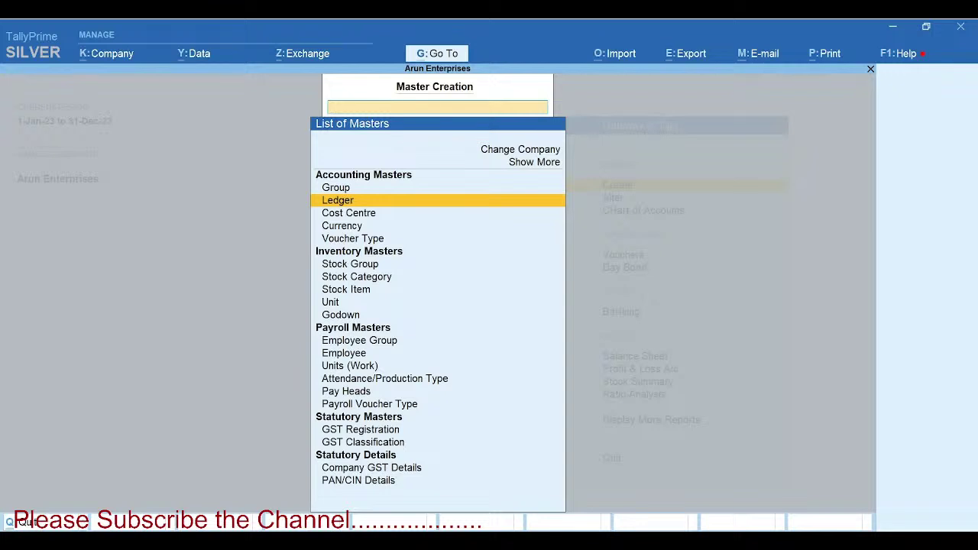
key("Up")
key("Up")
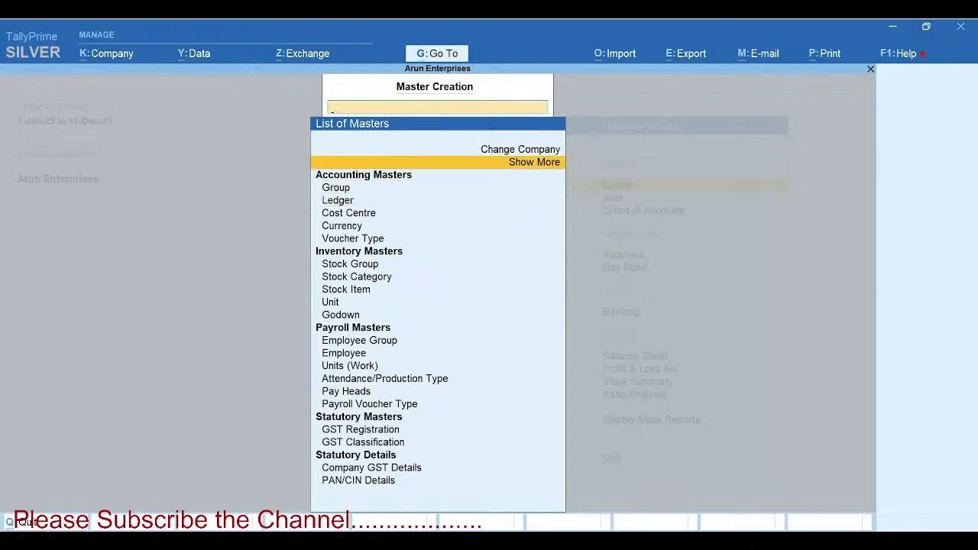
key("Return")
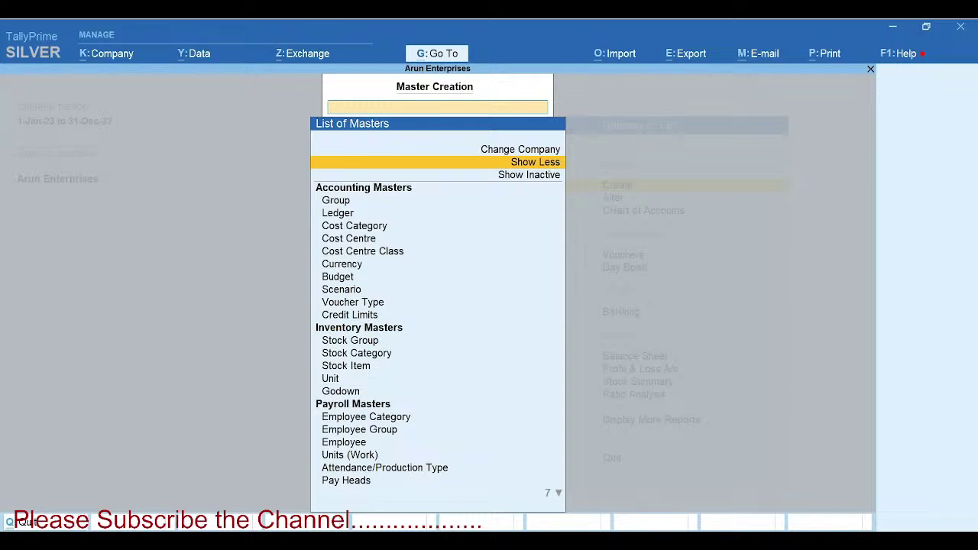
key("Down")
key("Down")
key("Down")
key("Down")
key("Down")
key("Down")
key("Down")
key("Down")
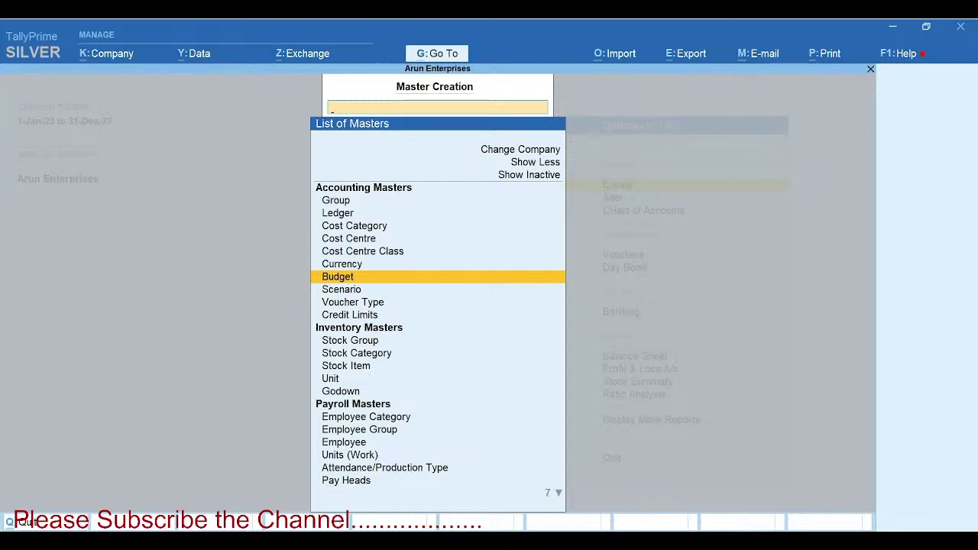
key("Return")
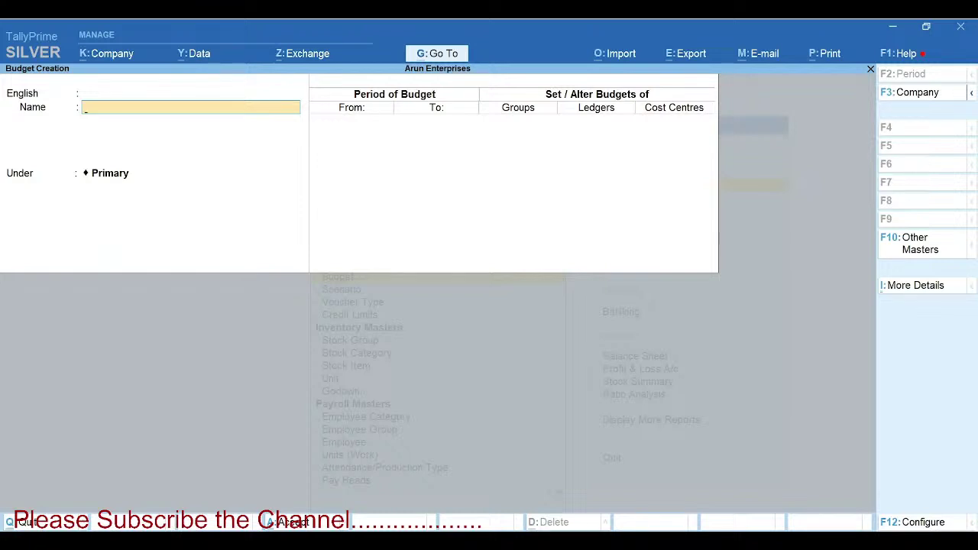
- Name the new budget Stationary Expenses and keep it under Primary
type("Stationary Expenses")
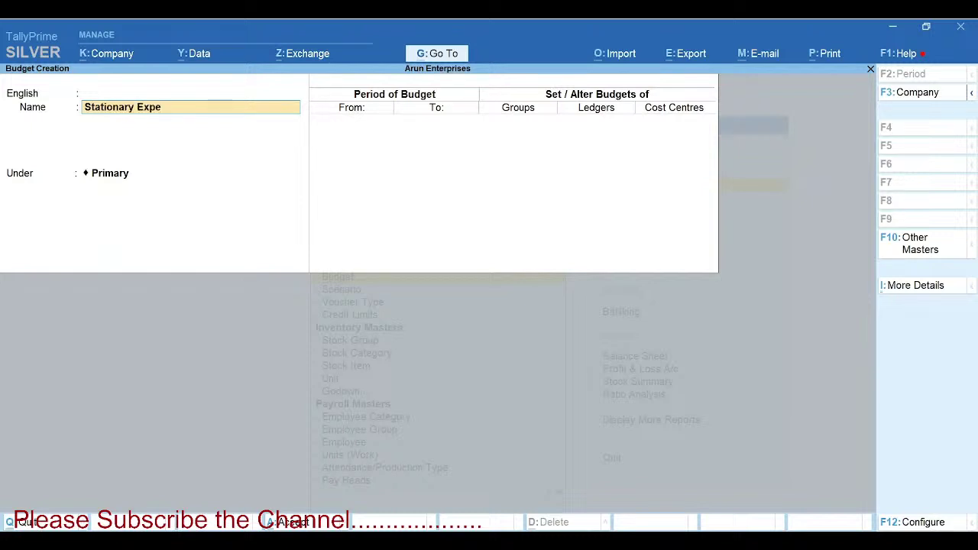
key("Return")
key("Return")
key("Return")
key("Return")
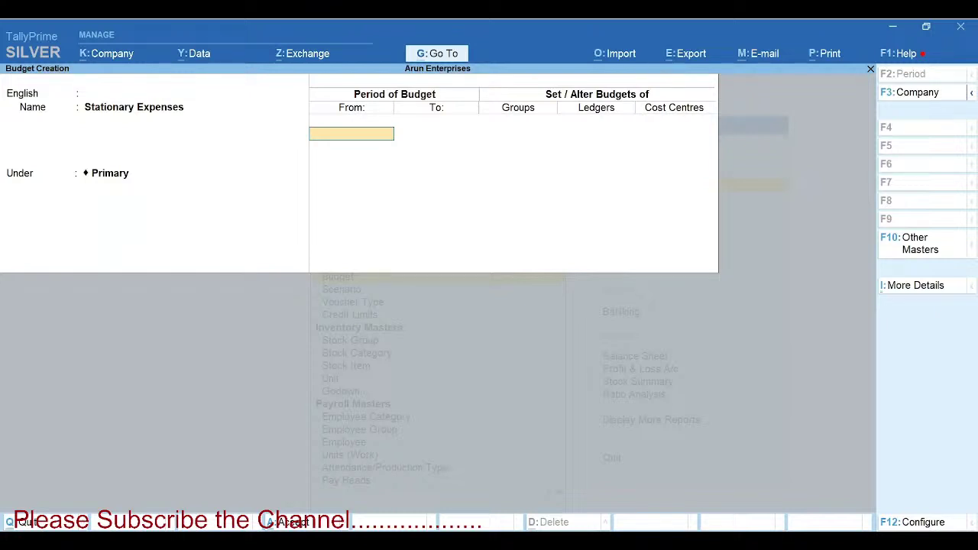
- Set the budget period from 1-Sep-23 to 30-Sep-23
key("Return")
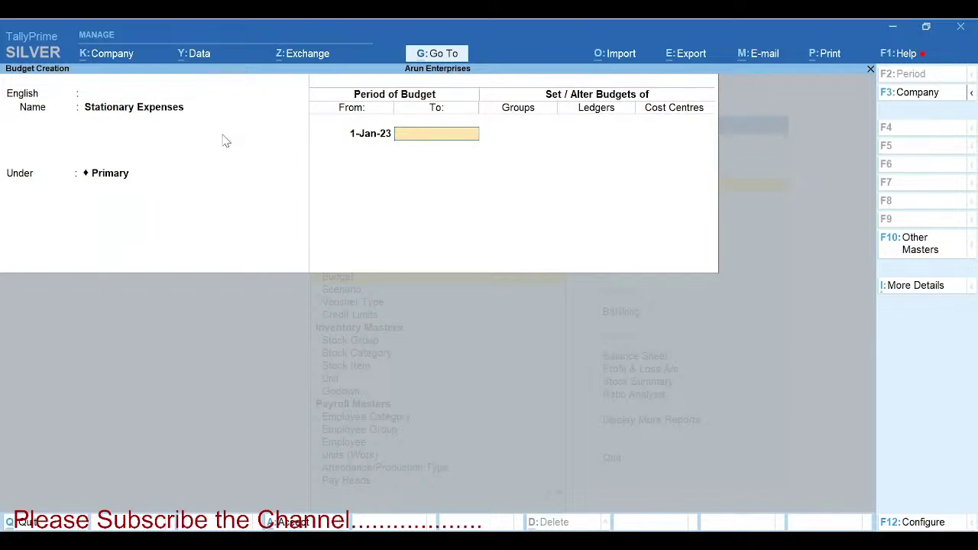
left_click(435, 140)
key("BackSpace")
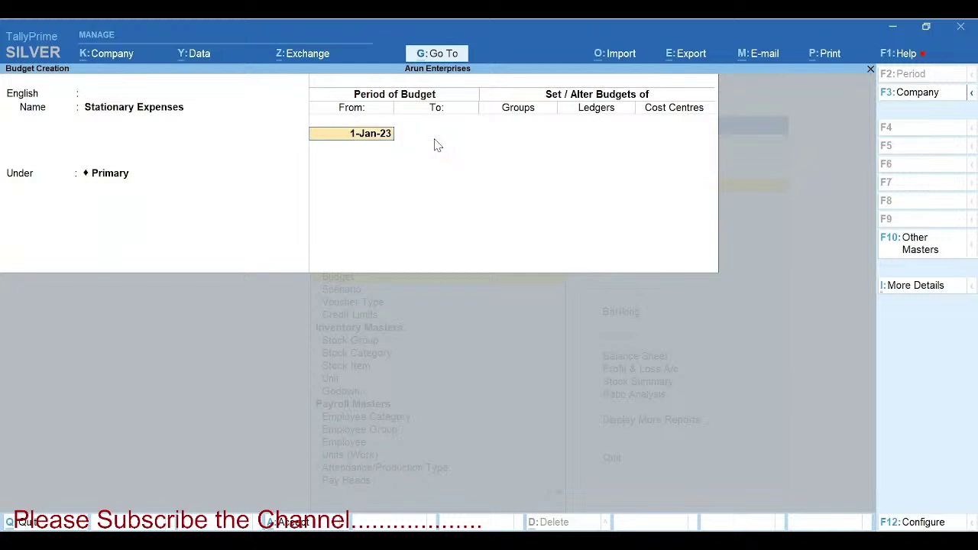
key("BackSpace")
type("1sep")
key("Return")
type("30sep")
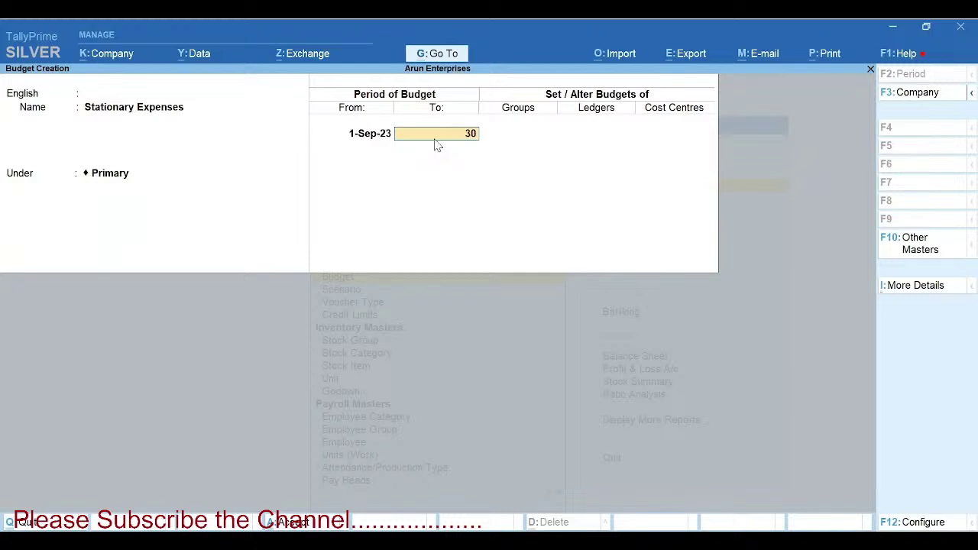
key("Return")
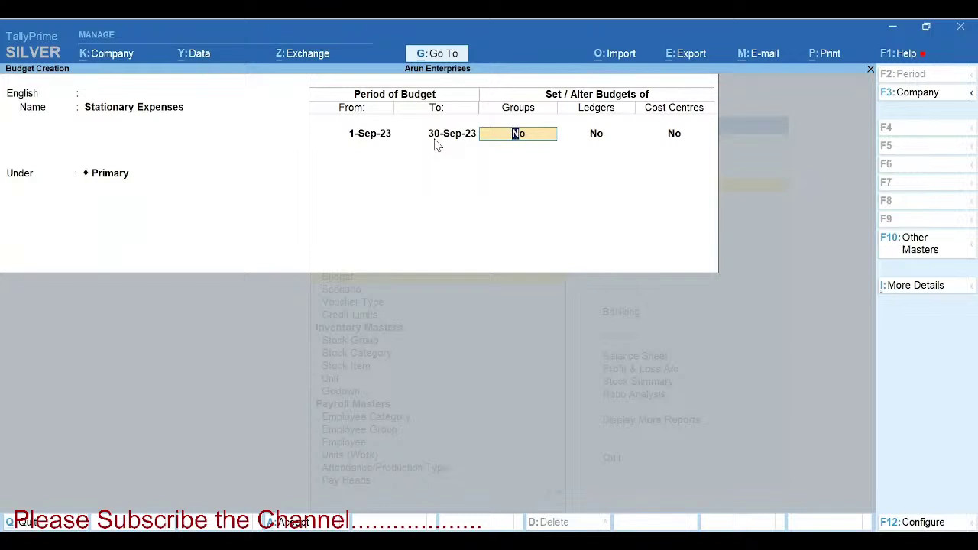
- Enable ledger budgets for this period and add the Stationary Expenses ledger as the account
left_click(594, 138)
key("y")
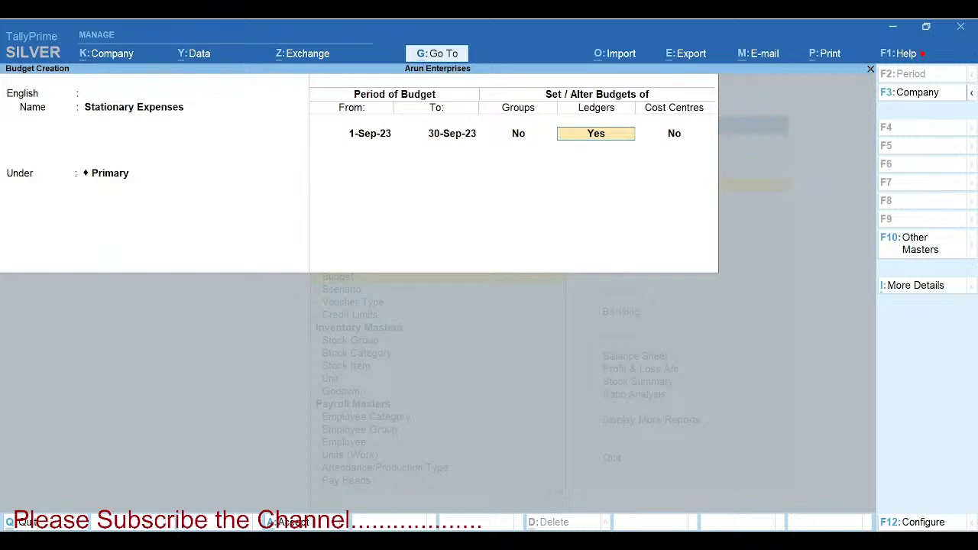
key("Return")
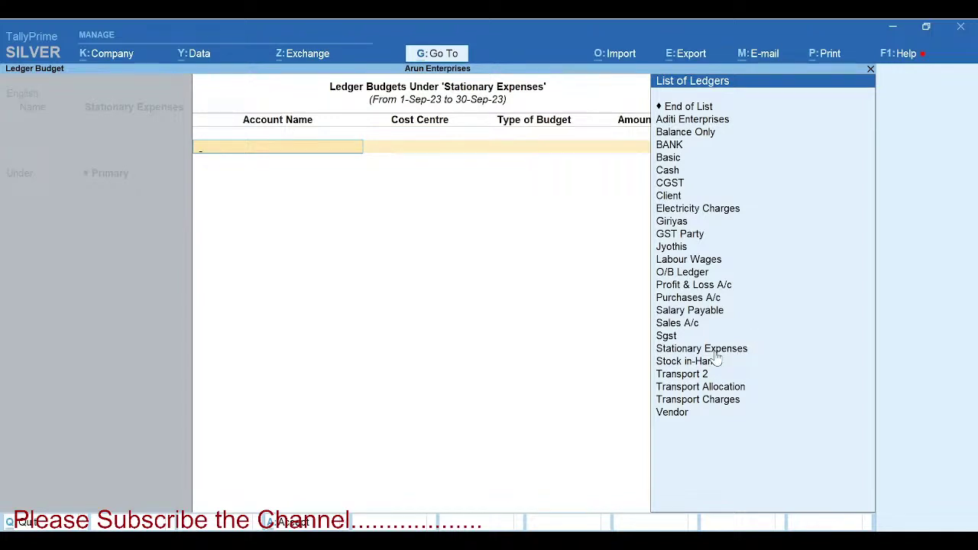
left_click(684, 350)
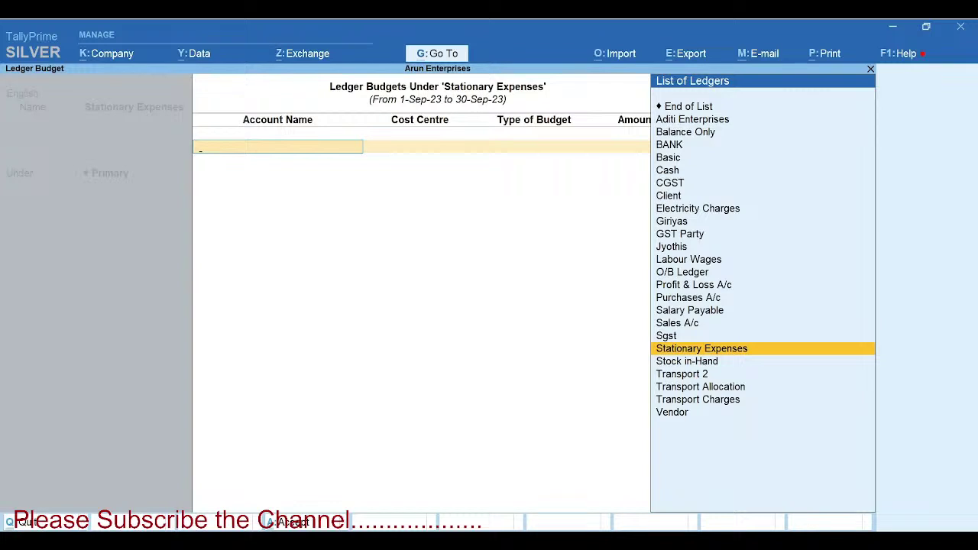
key("Return")
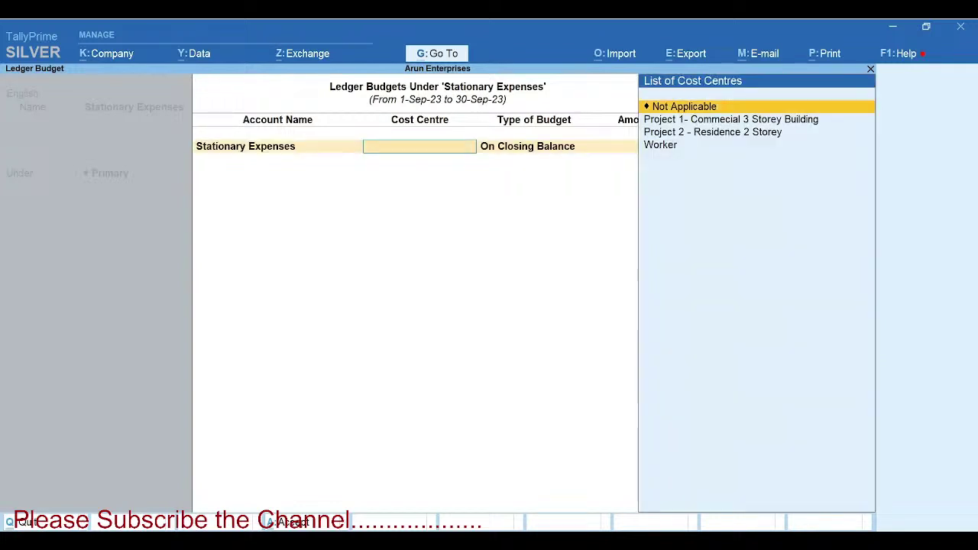
- Budget 25,000 for the Stationary Expenses ledger on nett transactions, with the cost centre set to Not Applicable
key("Return")
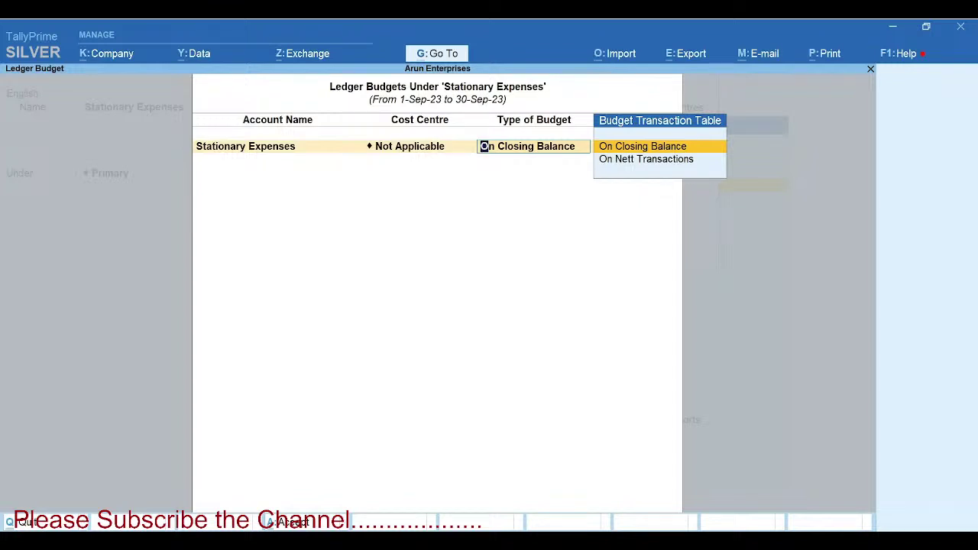
key("Down")
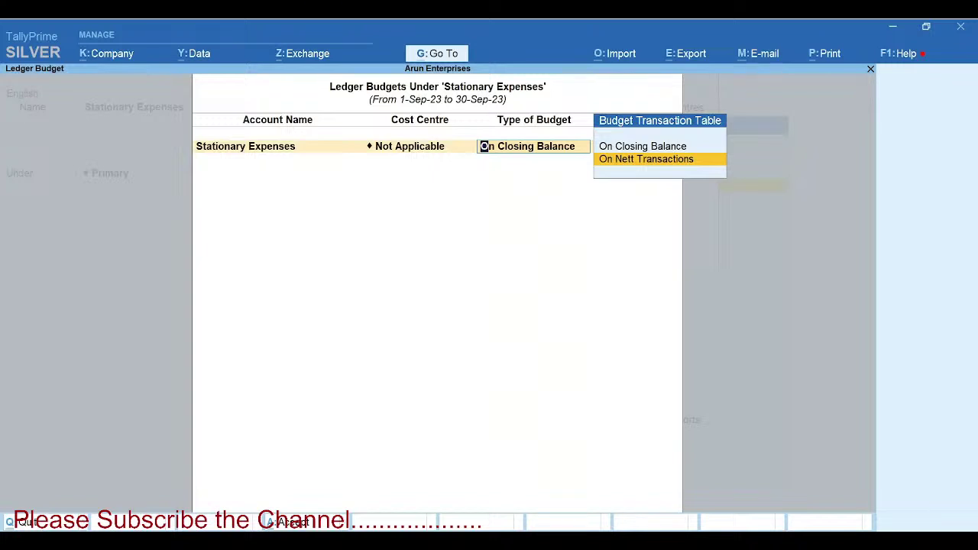
key("Return")
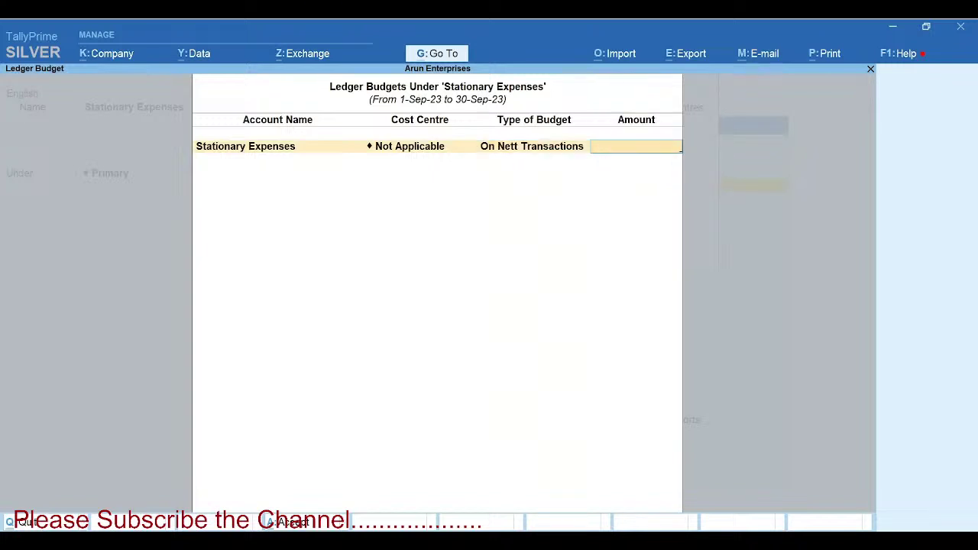
type("10")
key("BackSpace")
key("BackSpace")
type("25000")
key("Return")
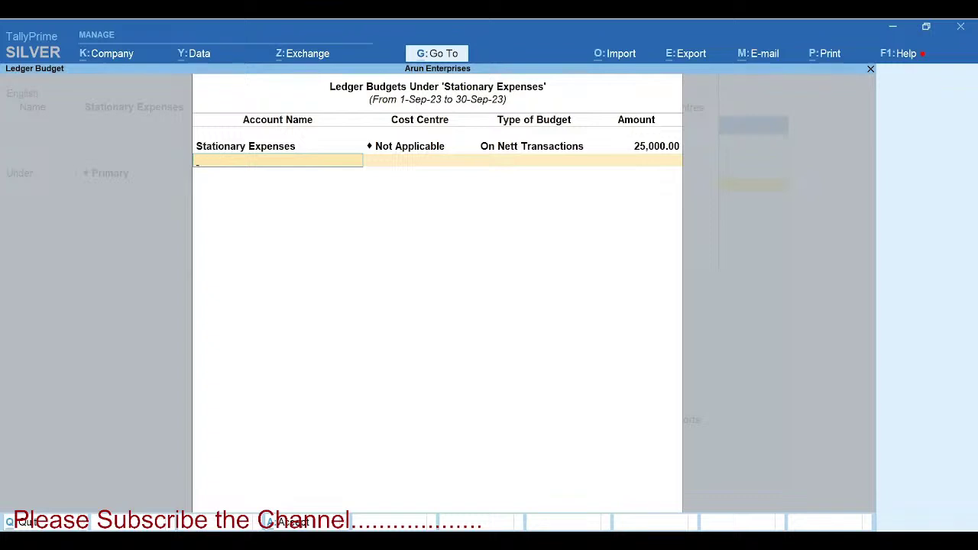
key("Return")
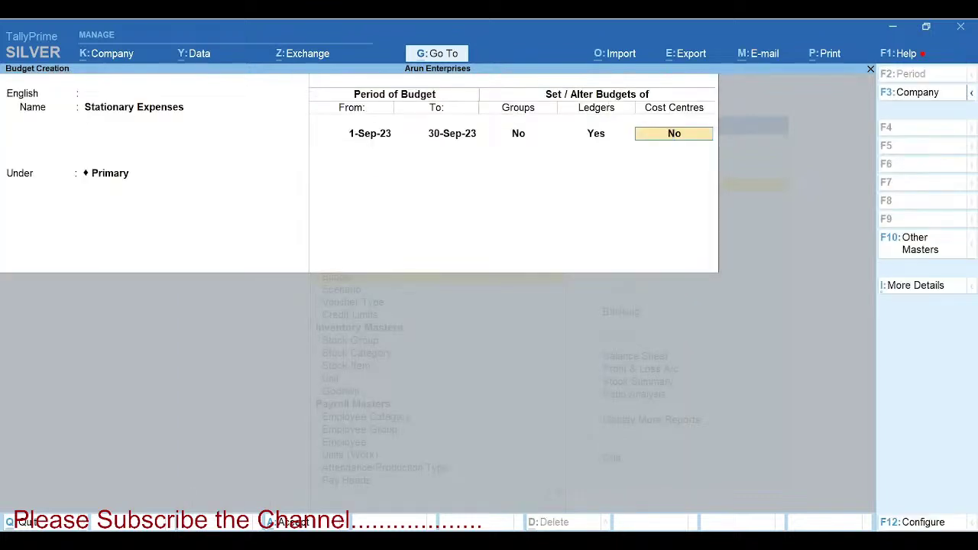
- Save the budget without cost centre budgets and return to the Gateway of Tally
key("Return")
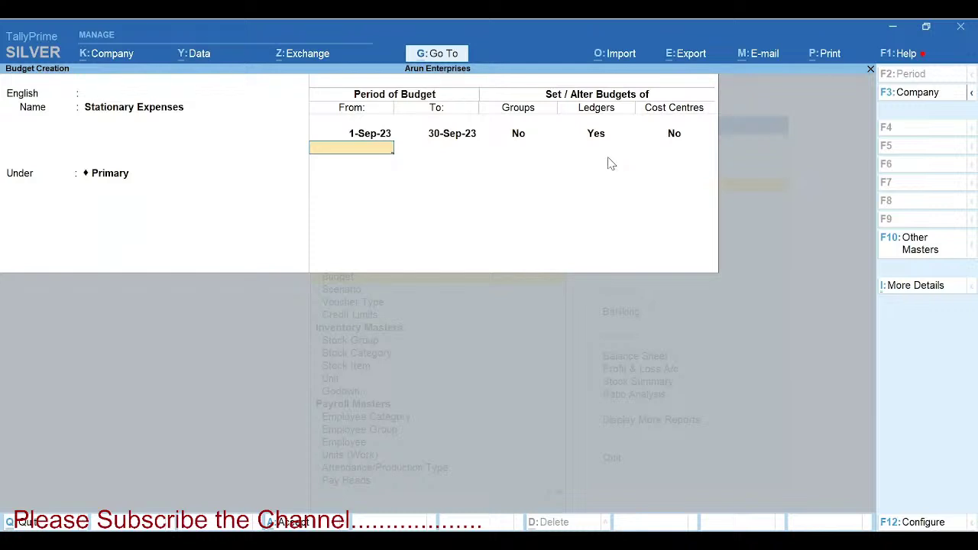
key("Return")
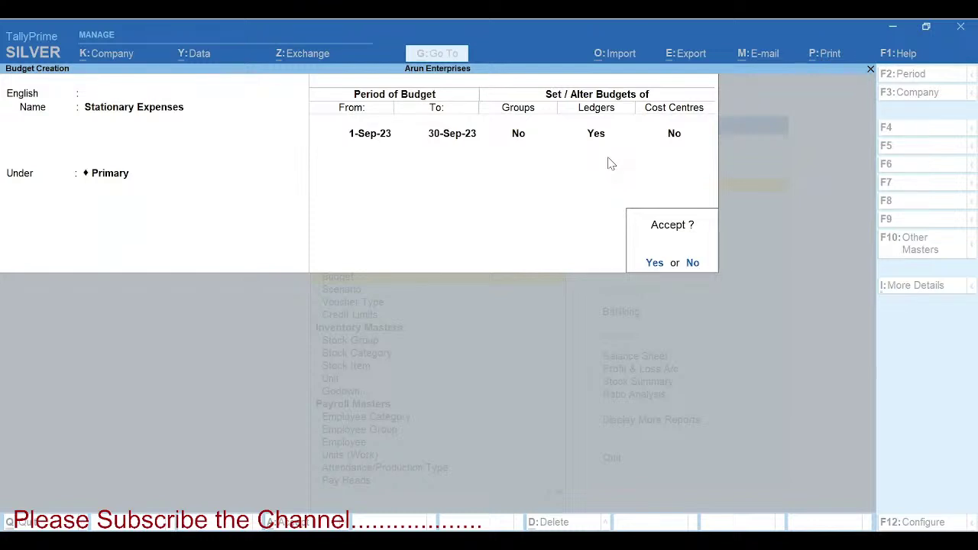
key("y")
key("Escape")
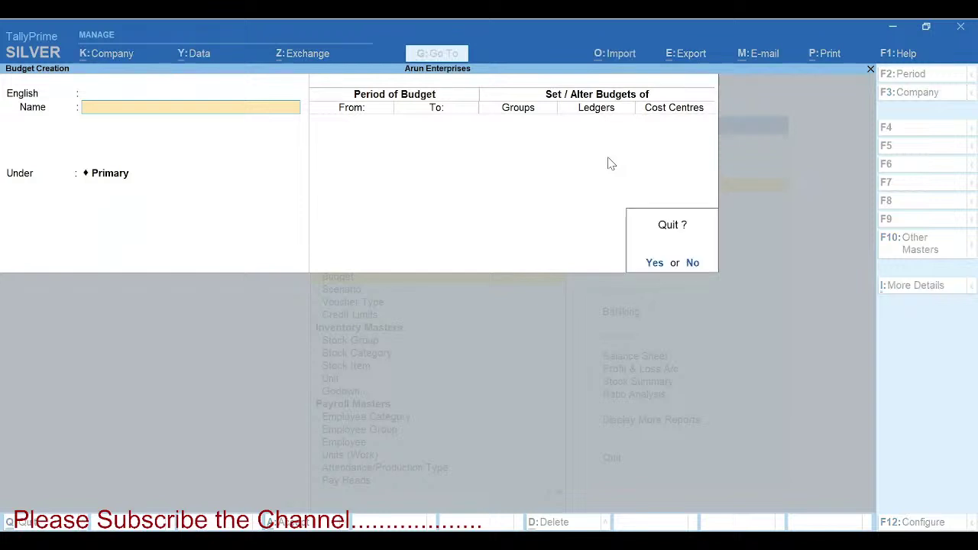
key("y")
key("Escape")
- Open voucher creation and switch to a new payment voucher
key("Down")
key("Down")
key("Down")
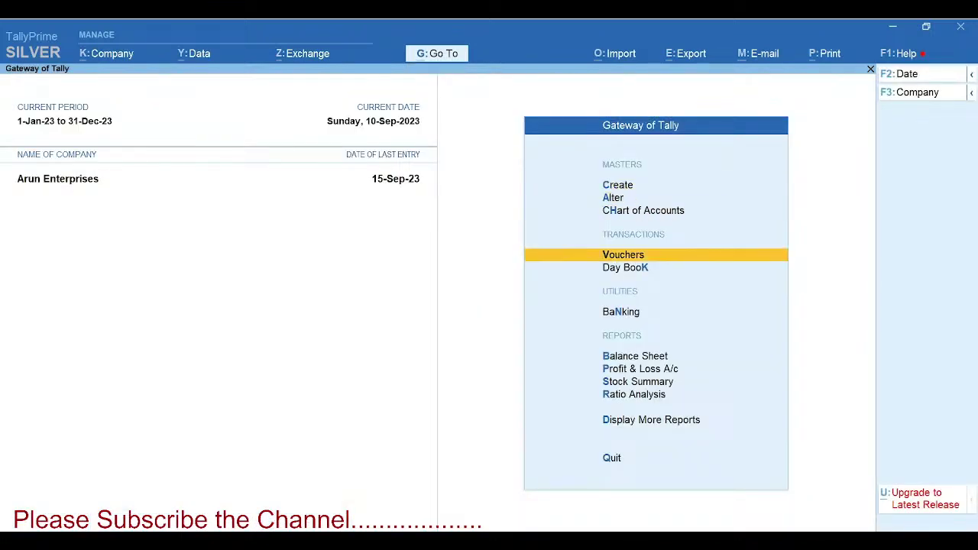
key("Return")
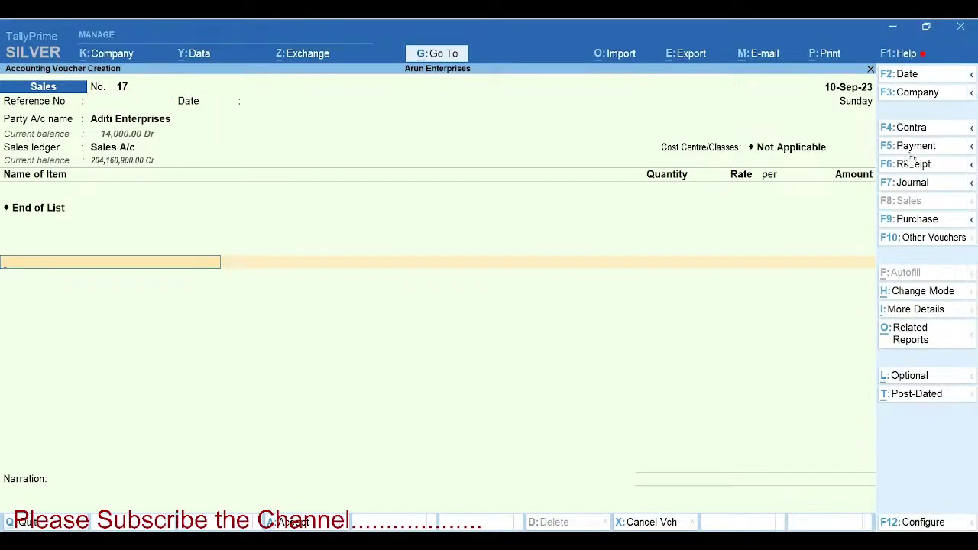
left_click(908, 151)
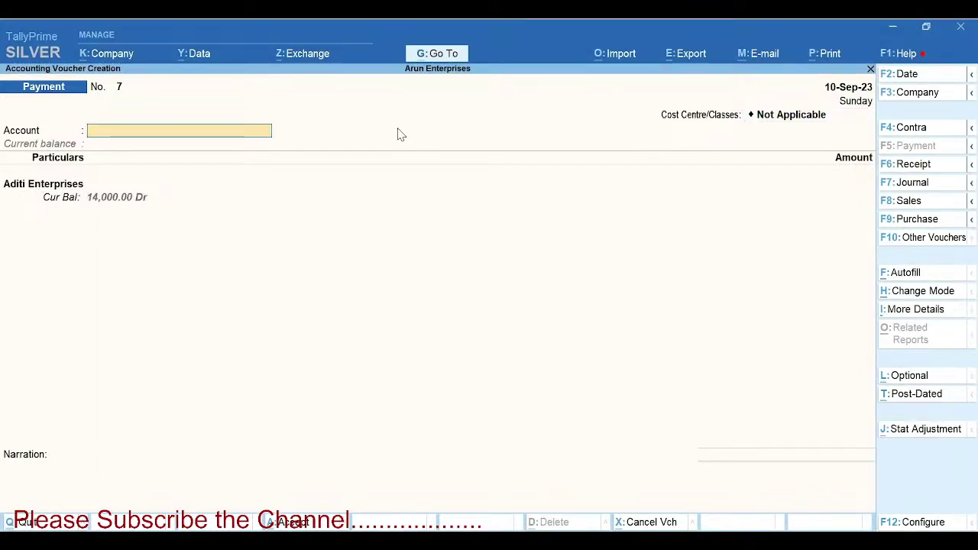
- Pay from the BANK account and enter 15,000 for the Stationary Expenses ledger
key("Return")
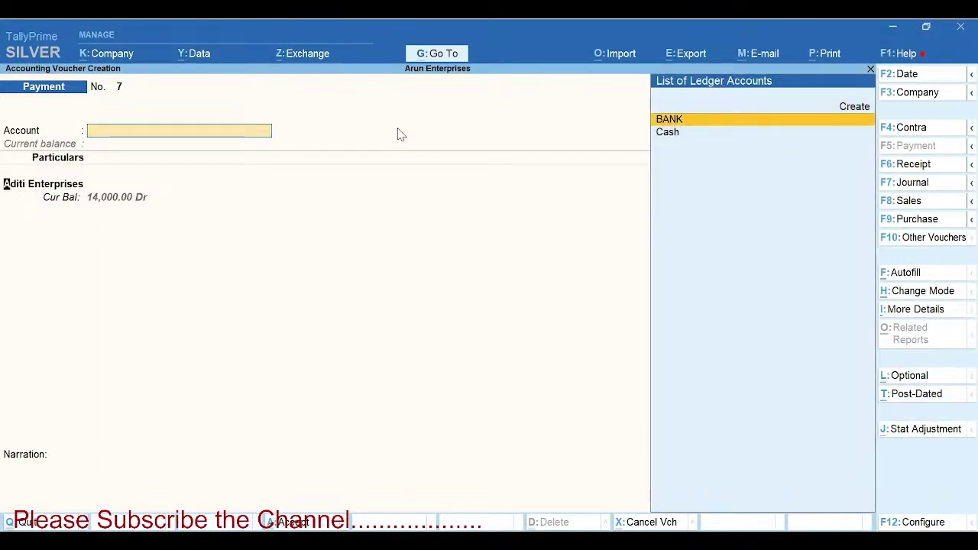
type("Stat")
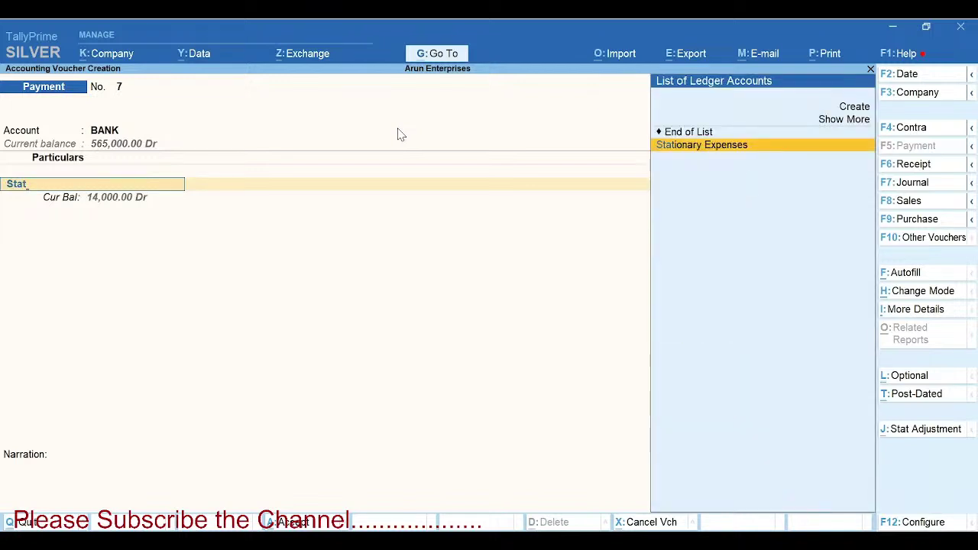
key("Return")
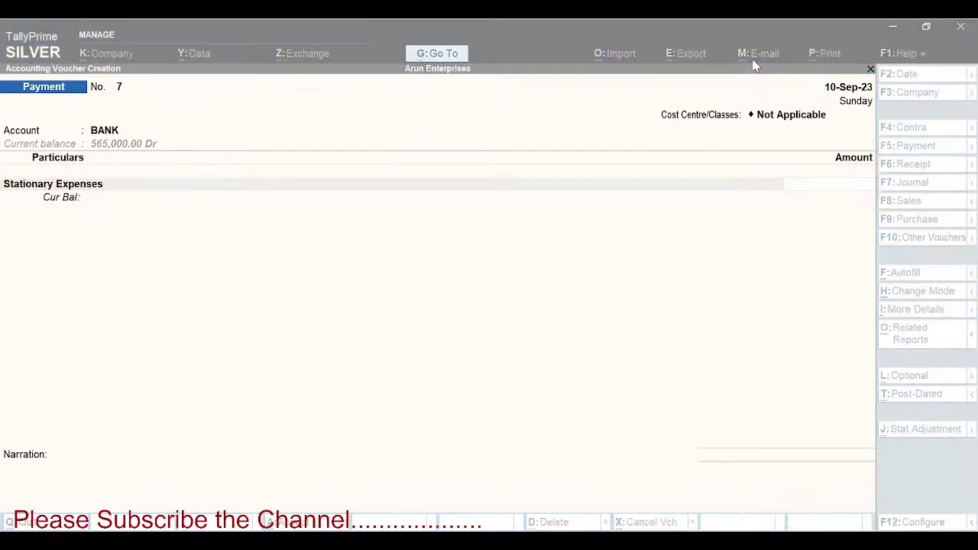
type("5000")
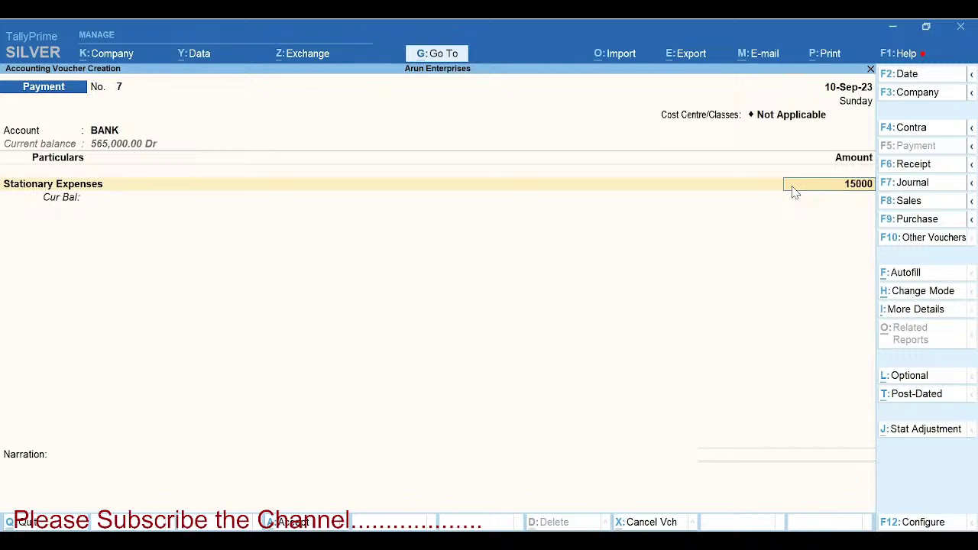
key("Return")
- Allocate the full 15,000 stationery expense to the Project 1 commercial 3-storey building cost centre
key("Return")
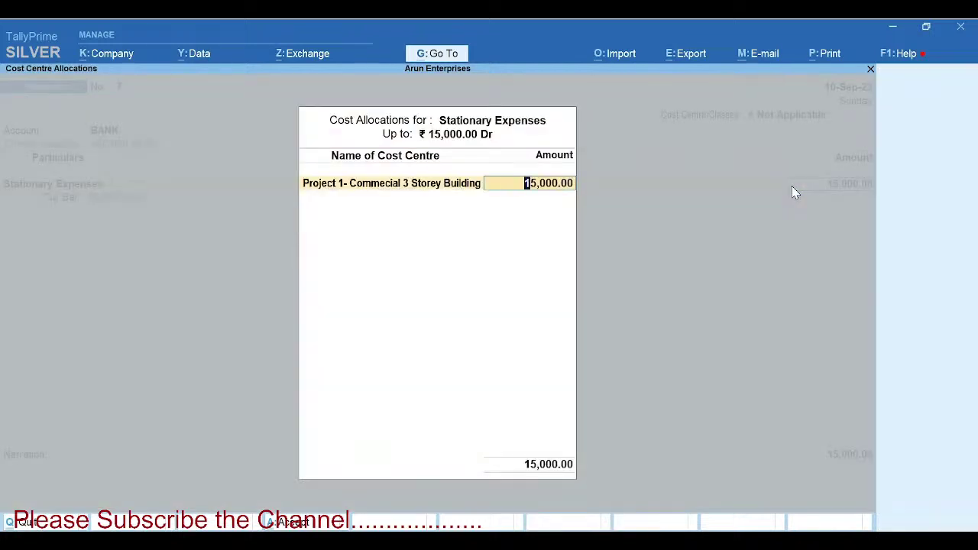
key("BackSpace")
key("Return")
key("Return")
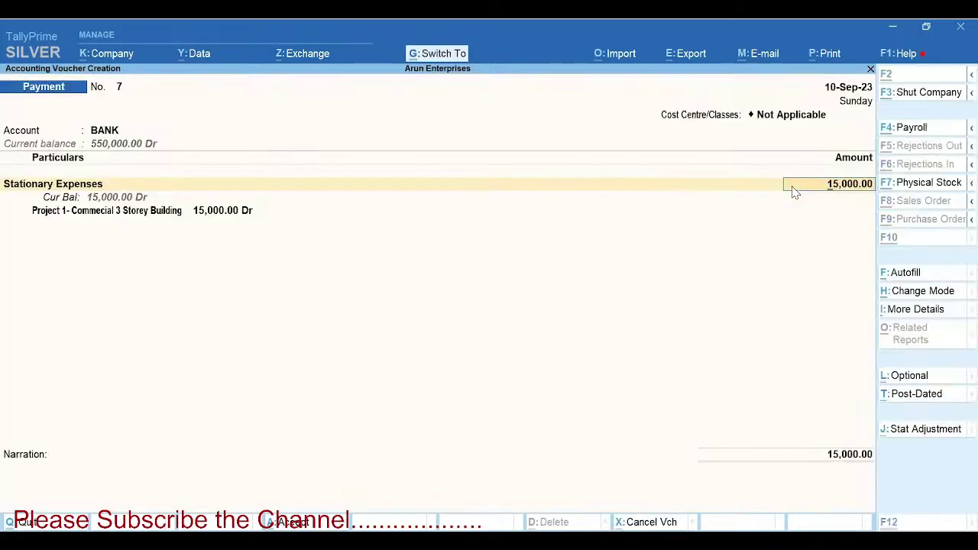
- Save the payment voucher without a narration and leave voucher creation for the Gateway of Tally
key("Return")
key("Return")
key("Return")
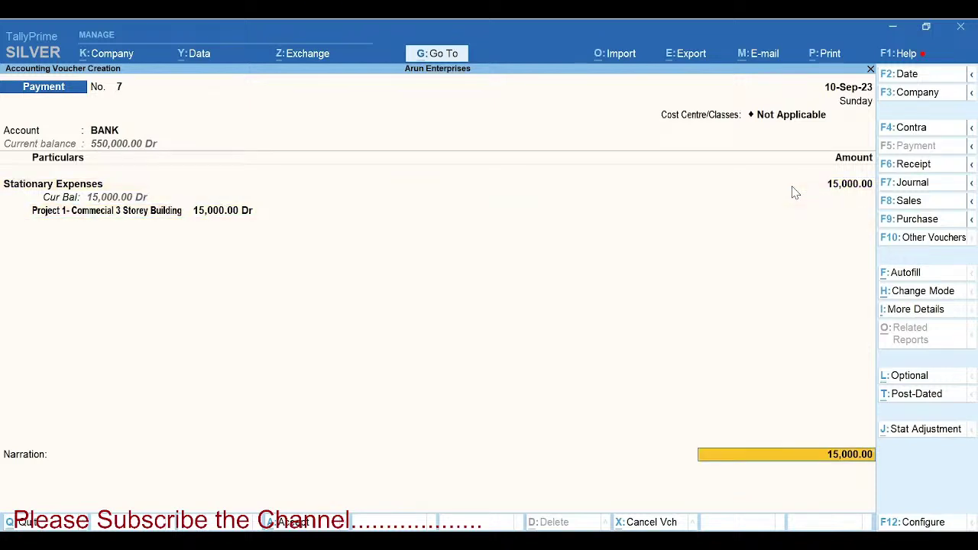
key("Return")
key("Return")
key("Return")
key("ctrl+a")
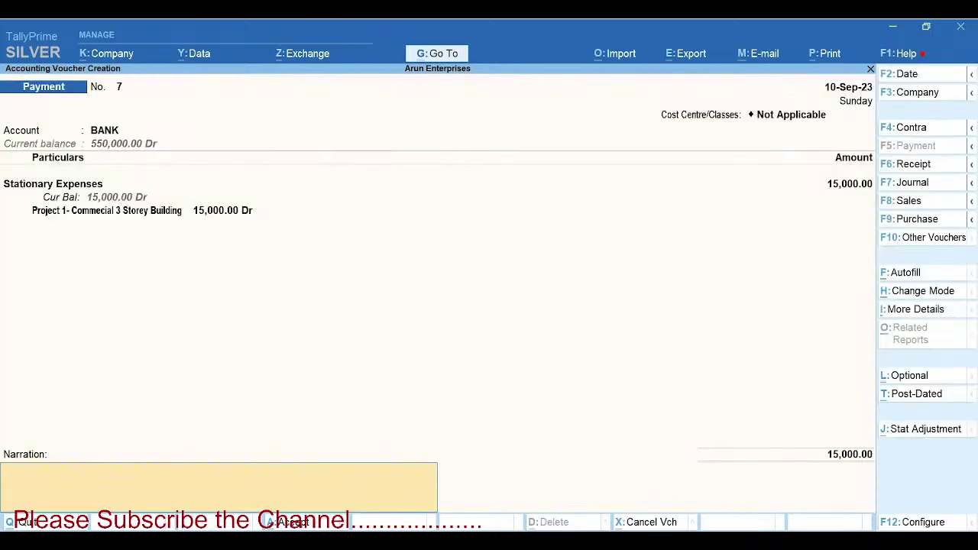
key("Return")
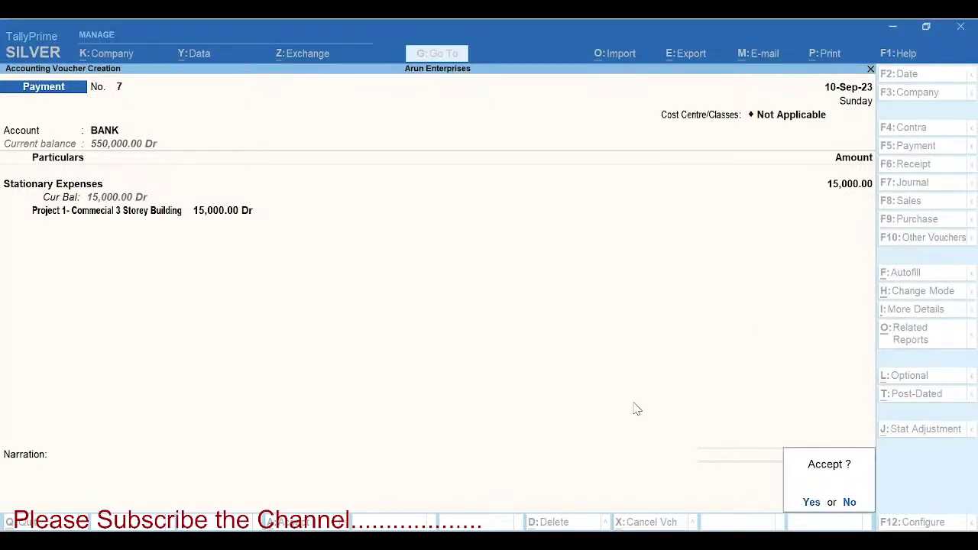
key("Return")
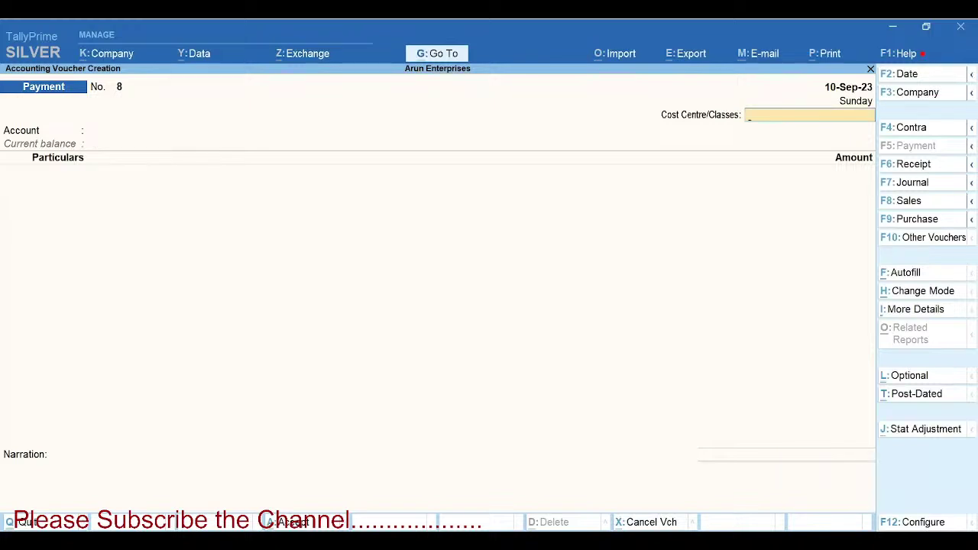
key("Escape")
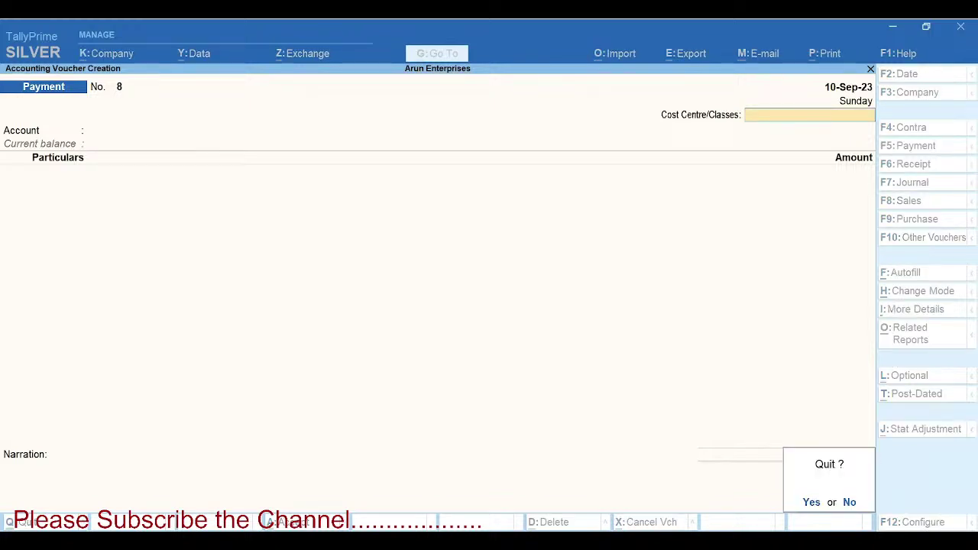
key("Return")
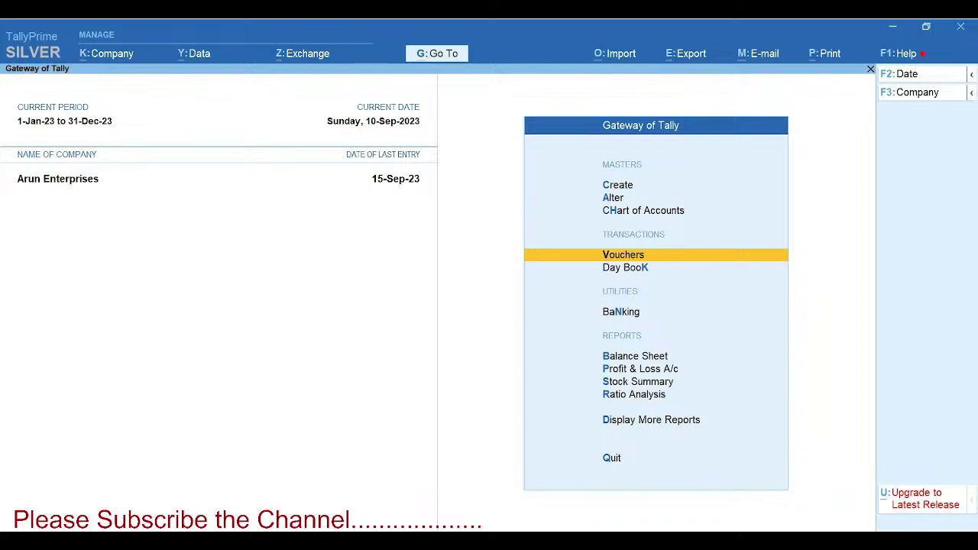
- Open the Trial Balance from the additional reports and show it ledger-wise
key("Down")
key("Down")
key("Down")
key("Down")
key("Down")
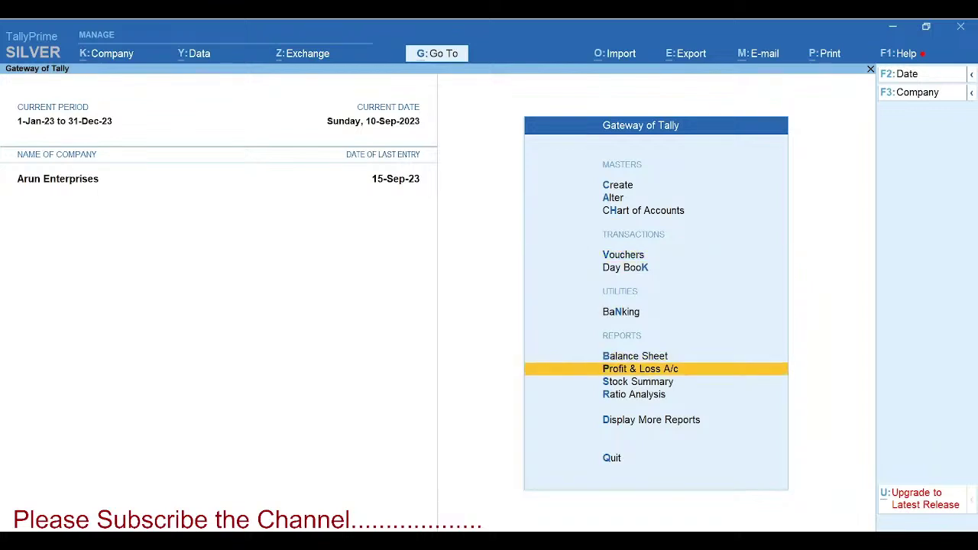
key("Down")
key("Down")
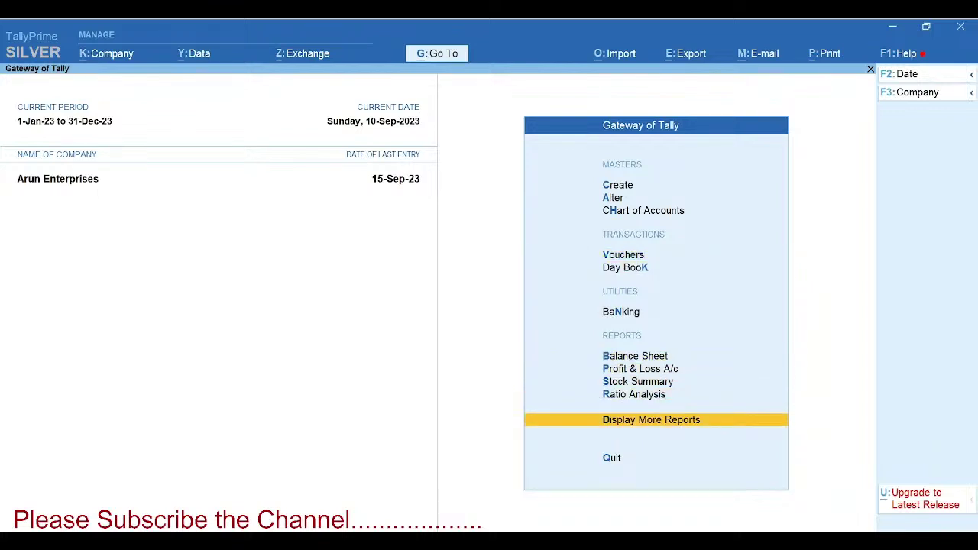
key("Return")
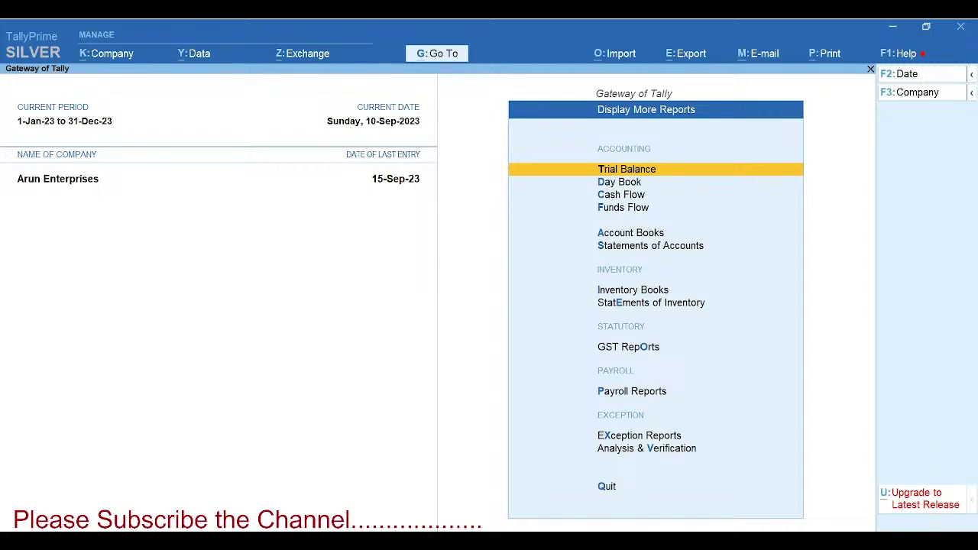
key("Return")
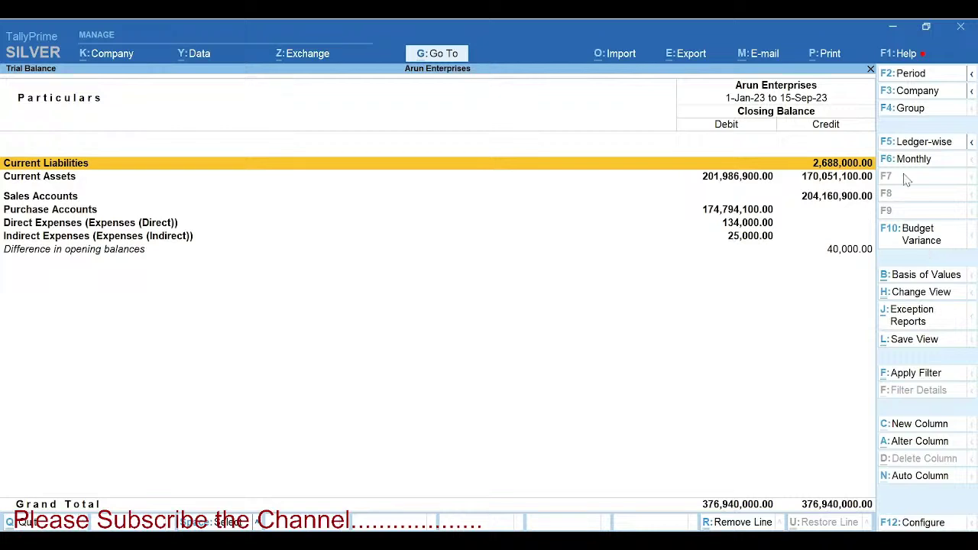
left_click(920, 141)
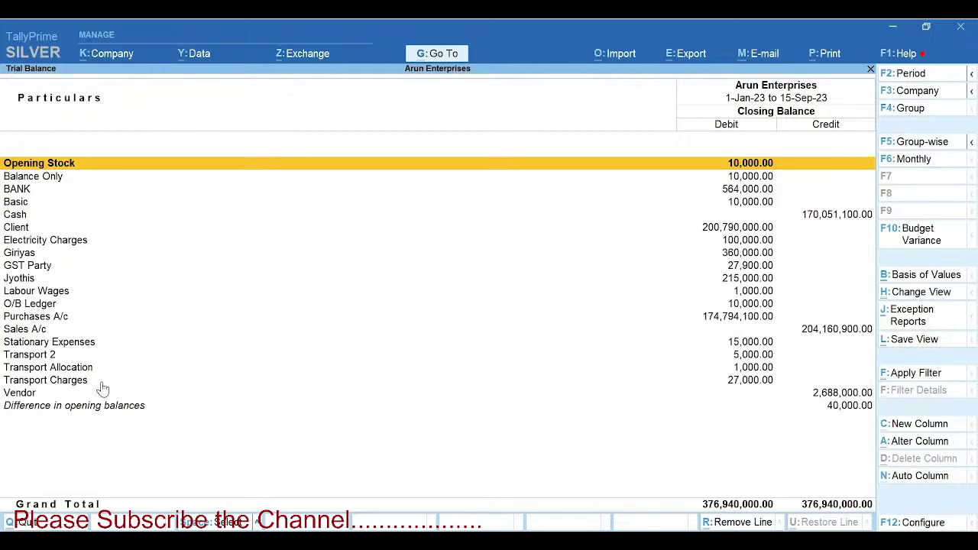
- Apply the Stationary Expenses budget variance to the Trial Balance and examine that ledger's budget, actuals and variance columns
left_click(924, 239)
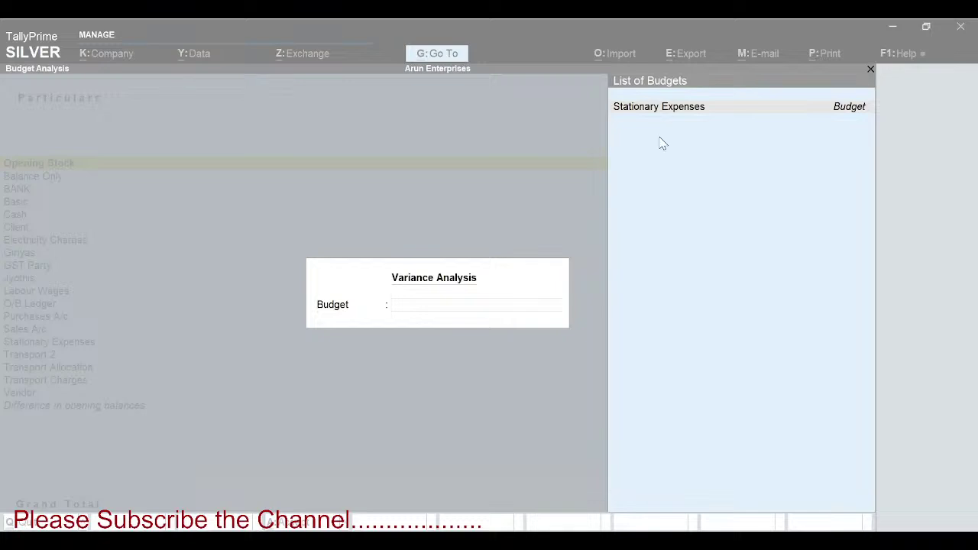
left_click(663, 109)
left_click(663, 109)
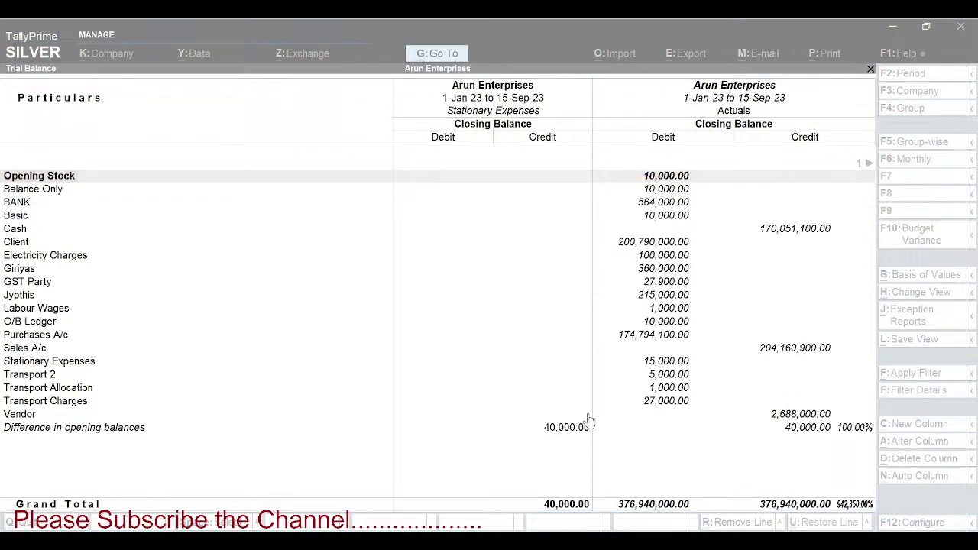
left_click(179, 366)
key("Right")
key("Right")
key("Right")
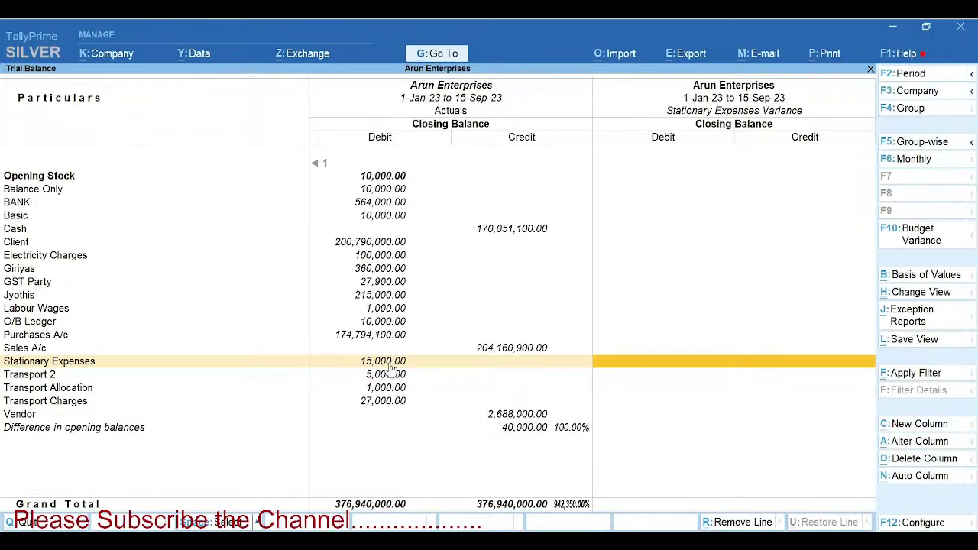
- Set the Actuals column's period to 1-Sep-23 through 30-Sep-23
key("Left")
left_click(911, 73)
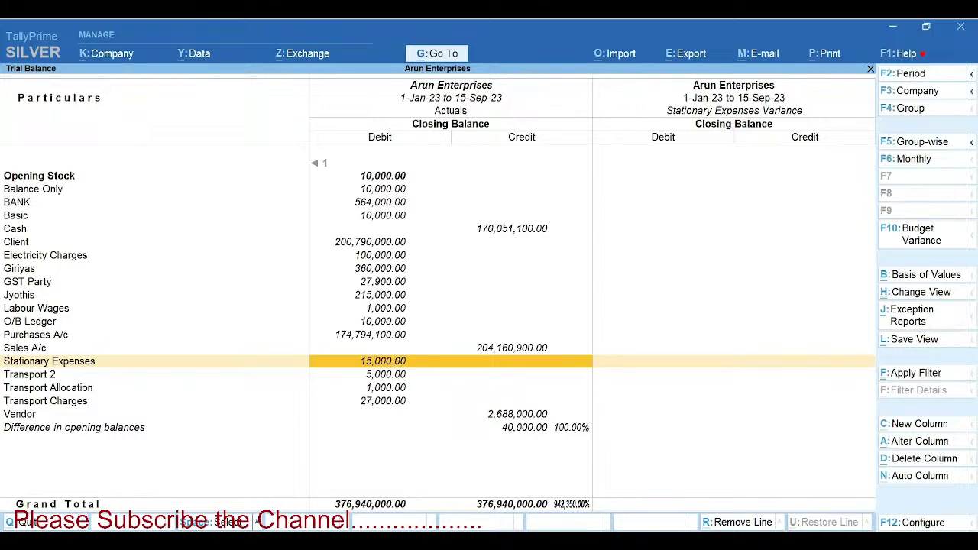
type("1-9")
key("Return")
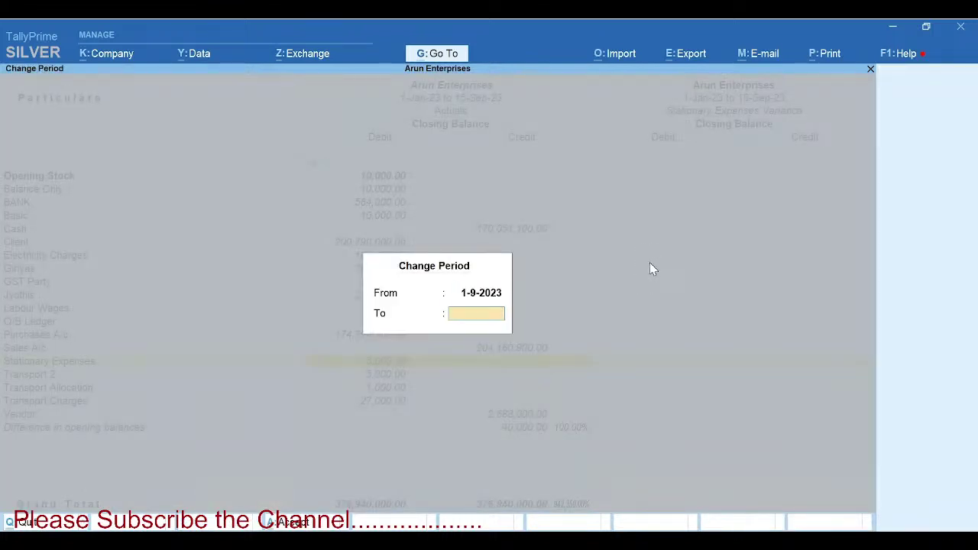
type("30sep")
key("Return")
- Go to the Stationary Expenses ledger row and check its September actuals and its variance column
key("Down")
key("Down")
key("Down")
key("Down")
key("Down")
key("Down")
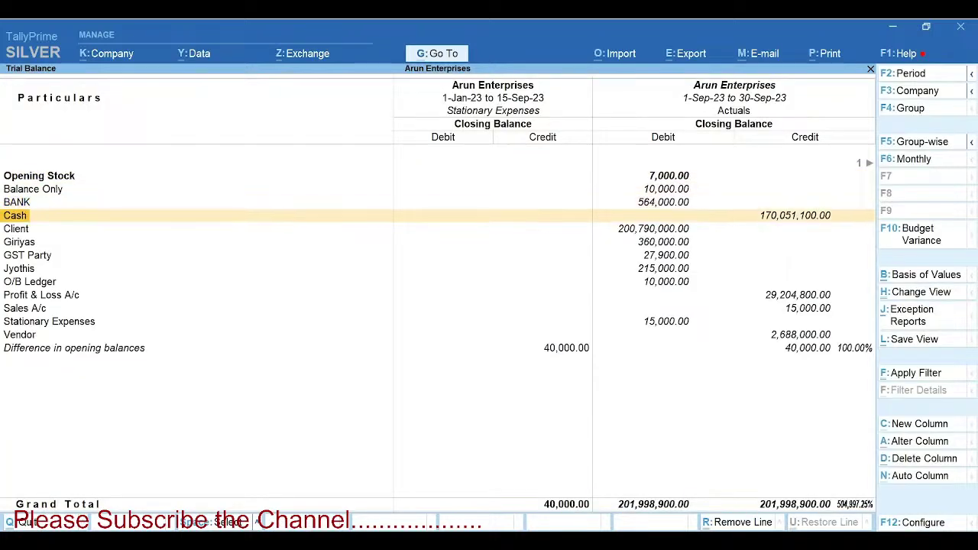
key("Down")
key("Down")
key("Down")
key("Down")
key("Down")
key("Right")
key("Right")
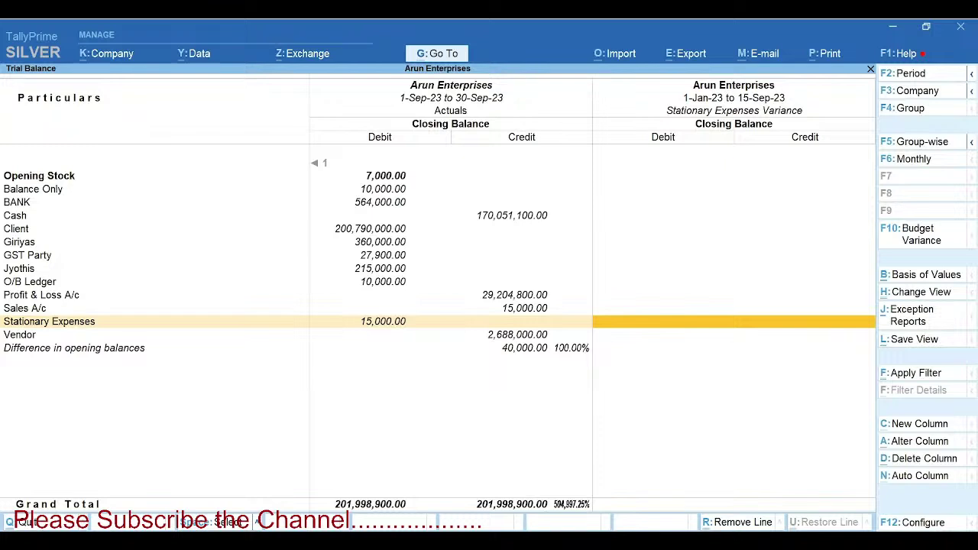
- Examine the monthly variance summary for Stationary Expenses, apply the Stationary Expenses budget in its variance analysis, and return to the reports list
key("Return")
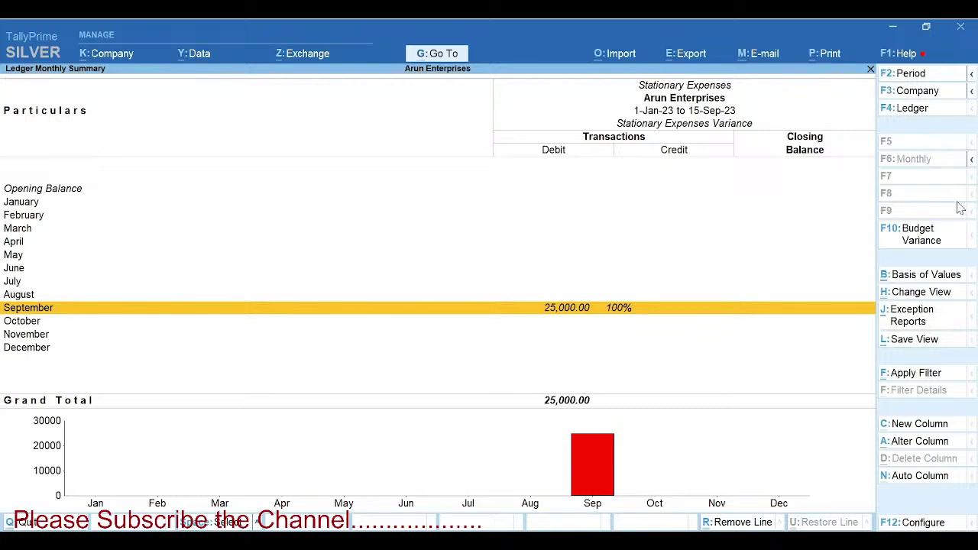
key("F10")
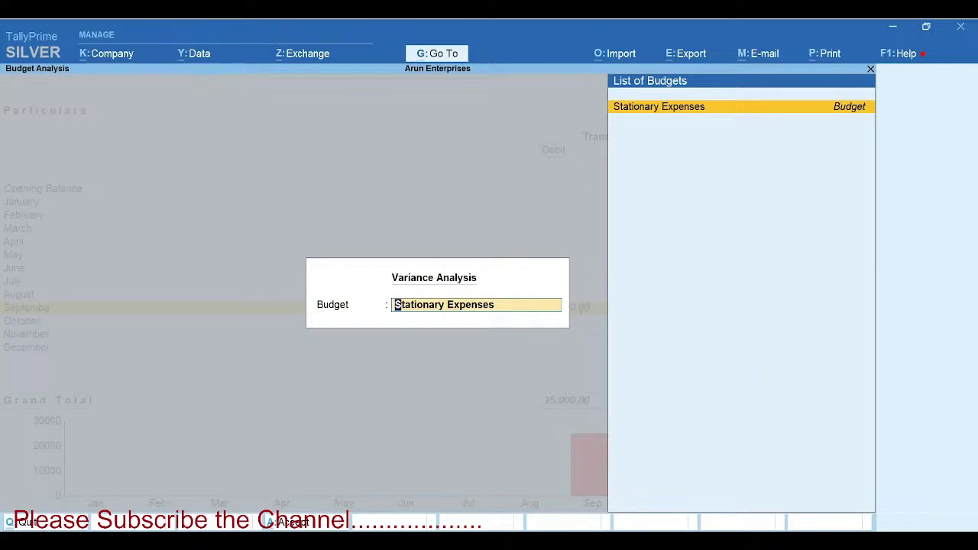
key("Return")
key("Escape")
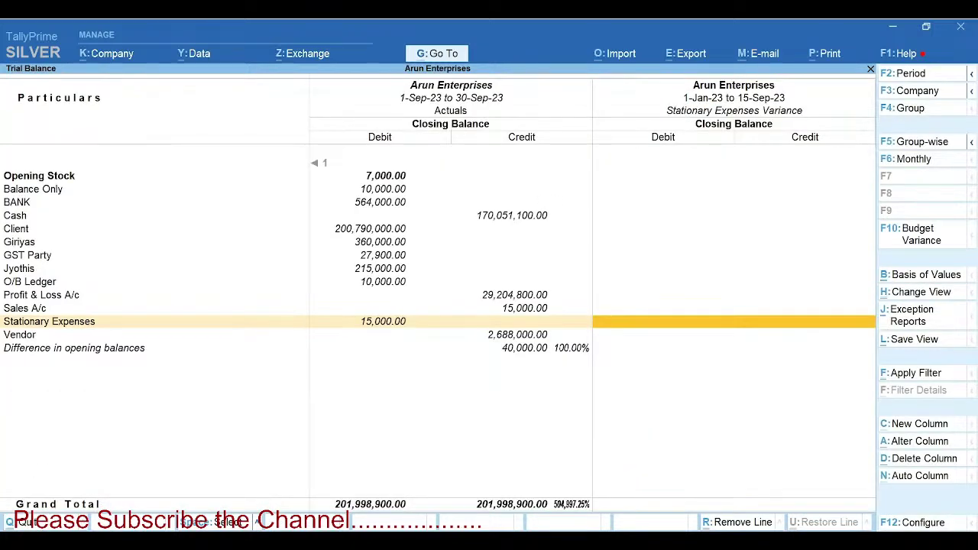
key("Escape")
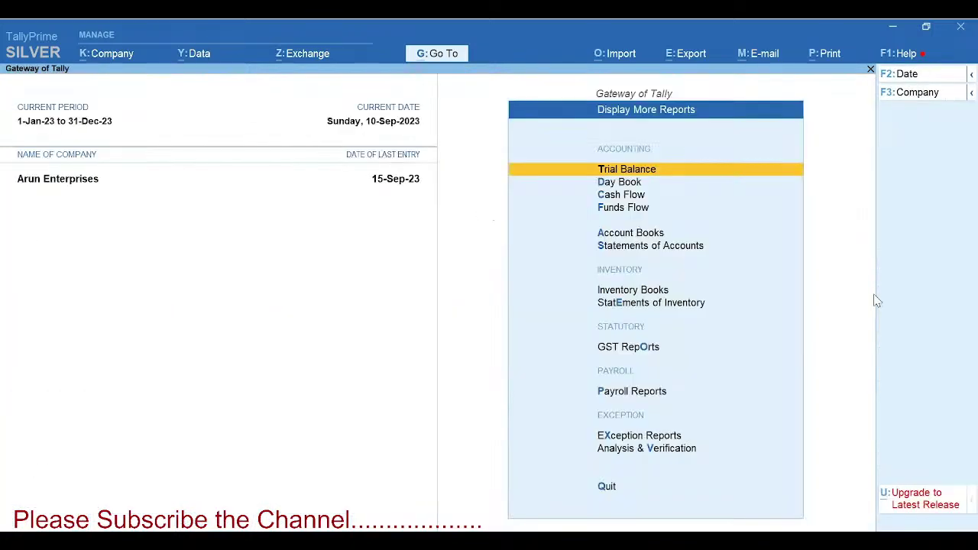
- Reopen the Trial Balance ledger-wise and add a Primary group column from 1-Jan-23 for the Stationary Expenses budget with variance shown
key("Return")
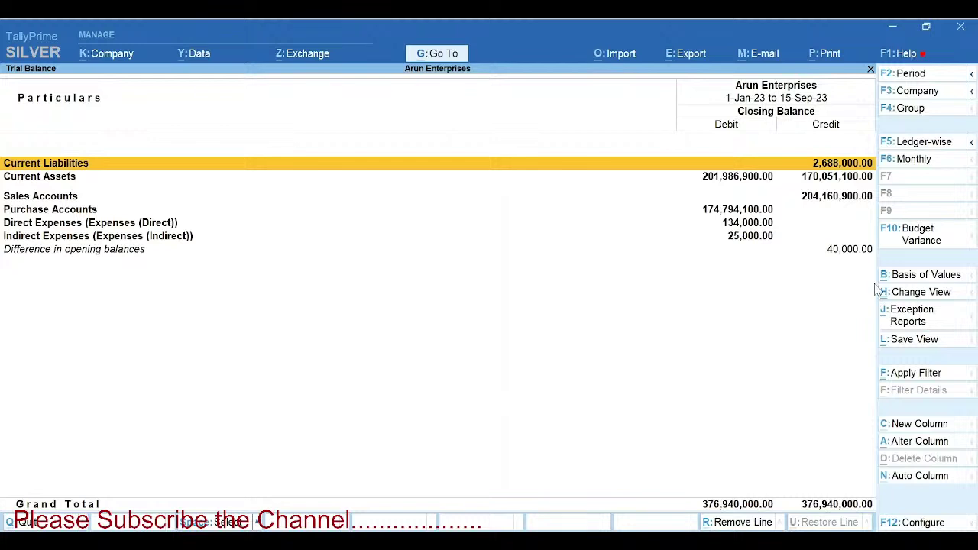
left_click(922, 143)
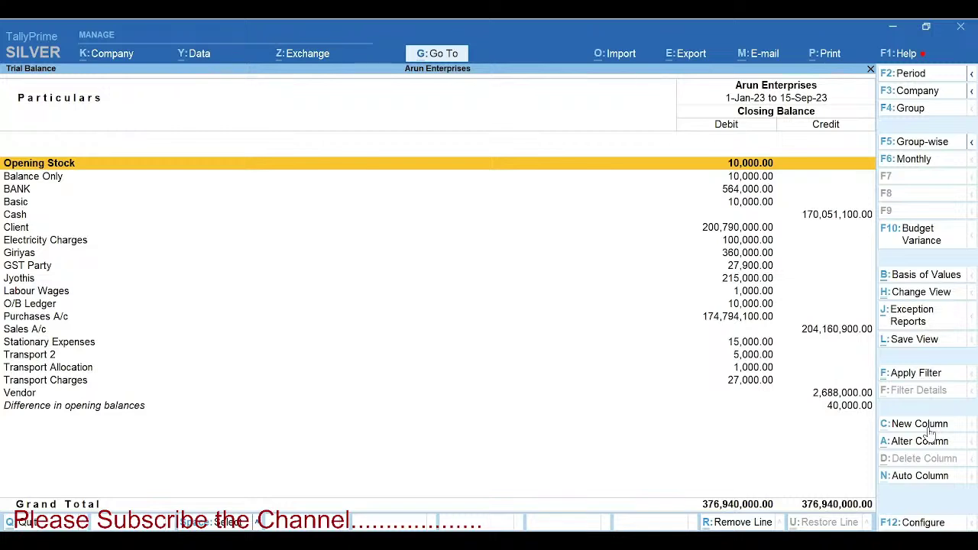
left_click(928, 430)
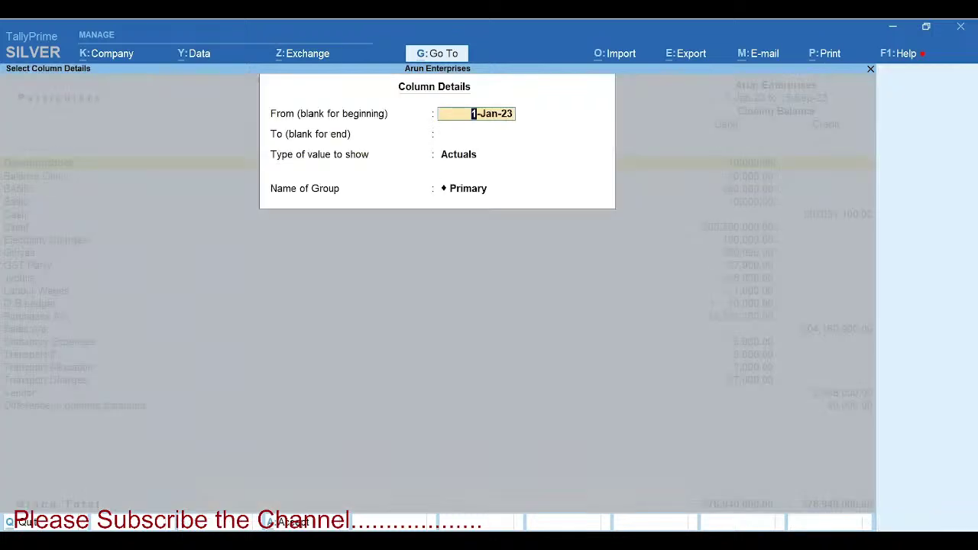
key("Return")
key("Return")
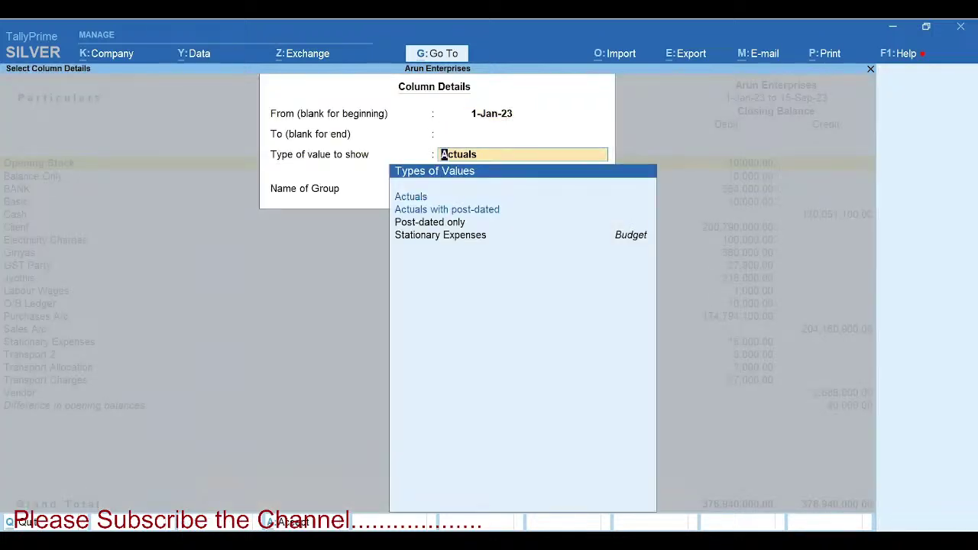
key("Down")
key("Down")
key("Down")
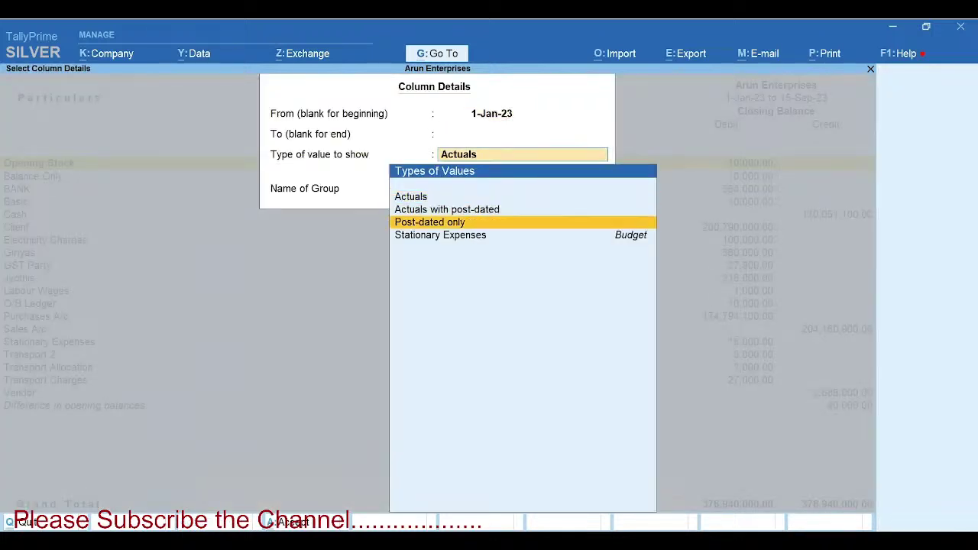
key("Return")
type("y")
key("Return")
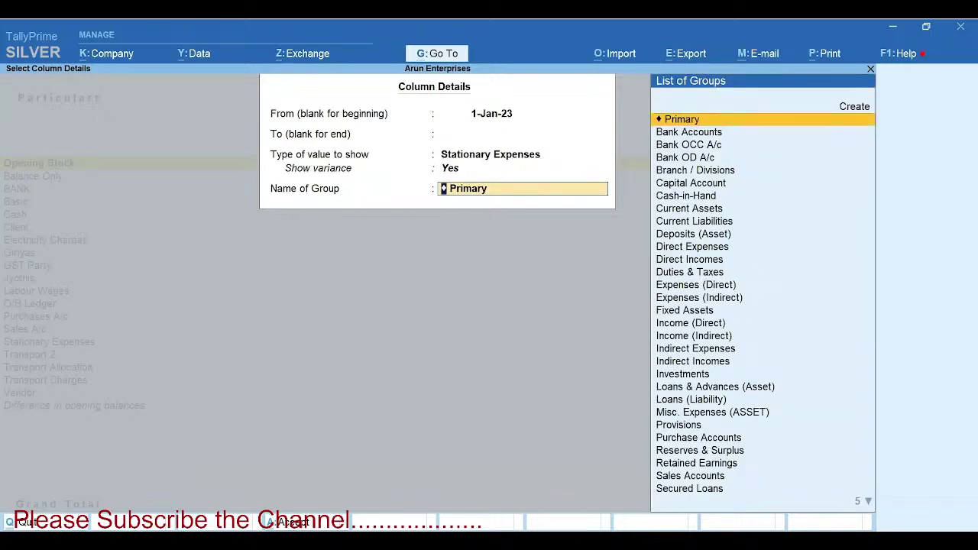
key("Return")
- Find the Stationary Expenses ledger row, compare its Actuals and Variance columns, and return to the Gateway of Tally
key("Down")
key("Down")
key("Down")
key("Down")
key("Down")
key("Down")
key("Down")
key("Down")
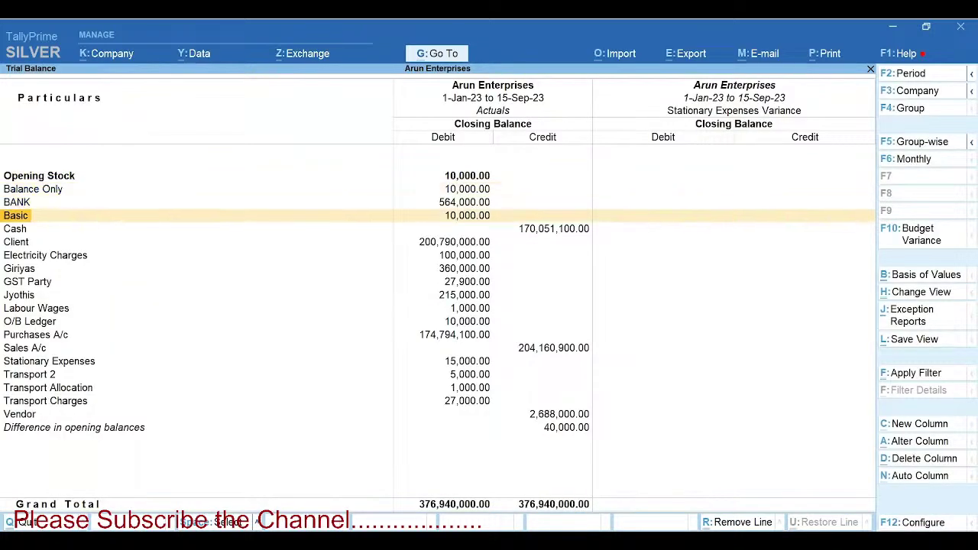
key("Down")
key("Down")
key("Down")
key("Down")
key("Down")
key("Down")
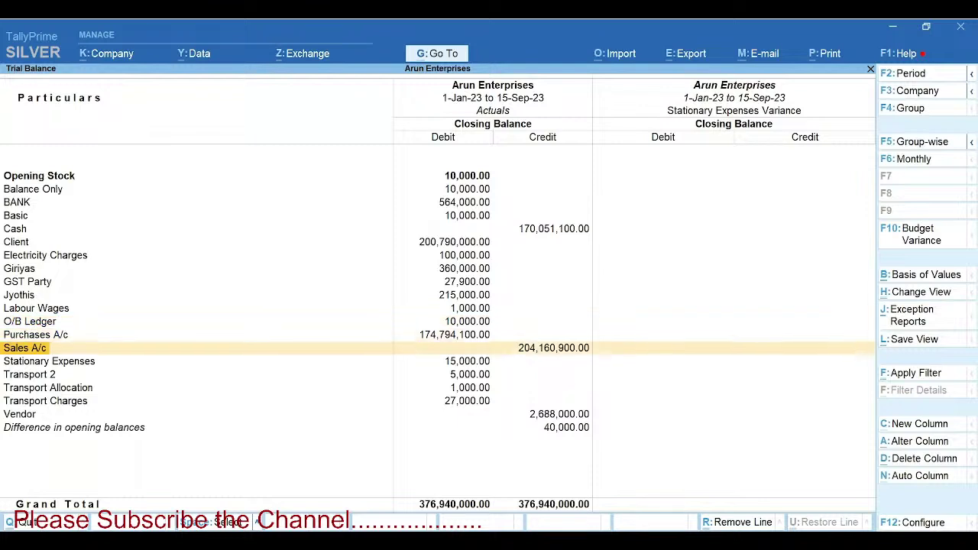
key("Right")
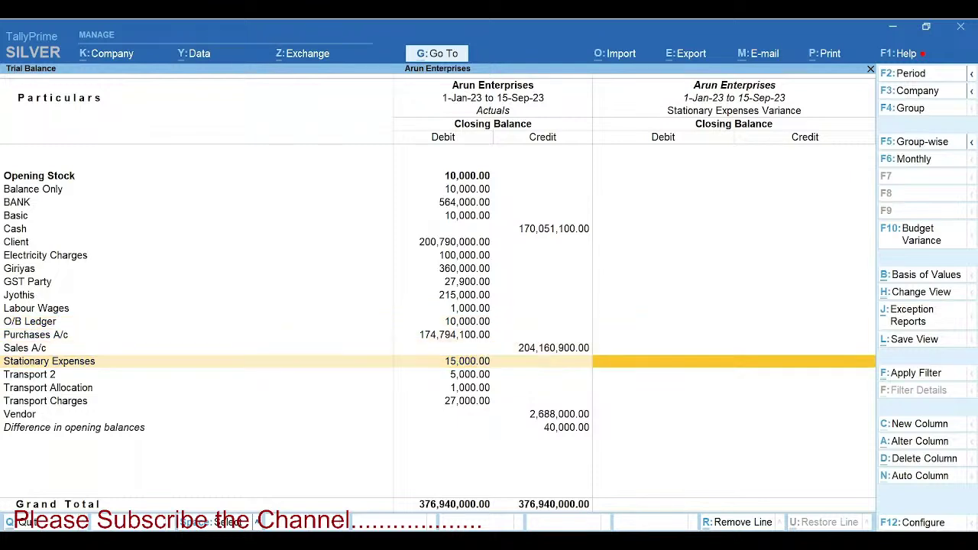
key("Left")
key("Left")
key("Right")
key("Right")
key("Escape")
key("Escape")
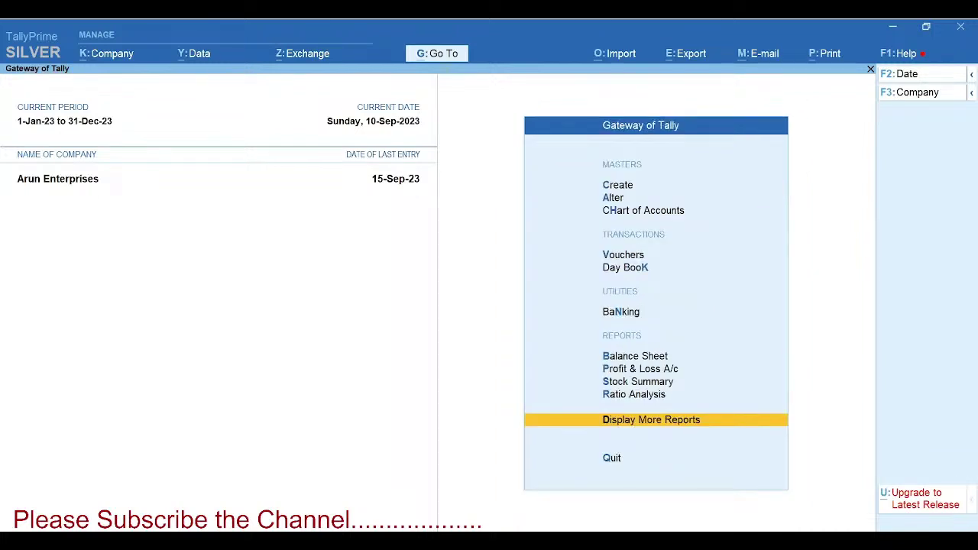
- Open the Stationary Expenses budget master for alteration
key("a")
key("Down")
key("Down")
key("Down")
key("Down")
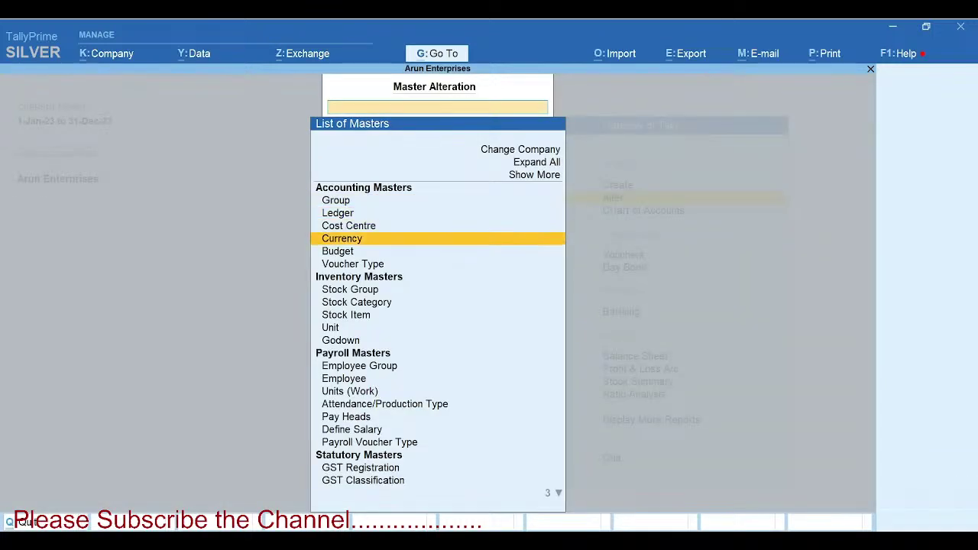
key("Return")
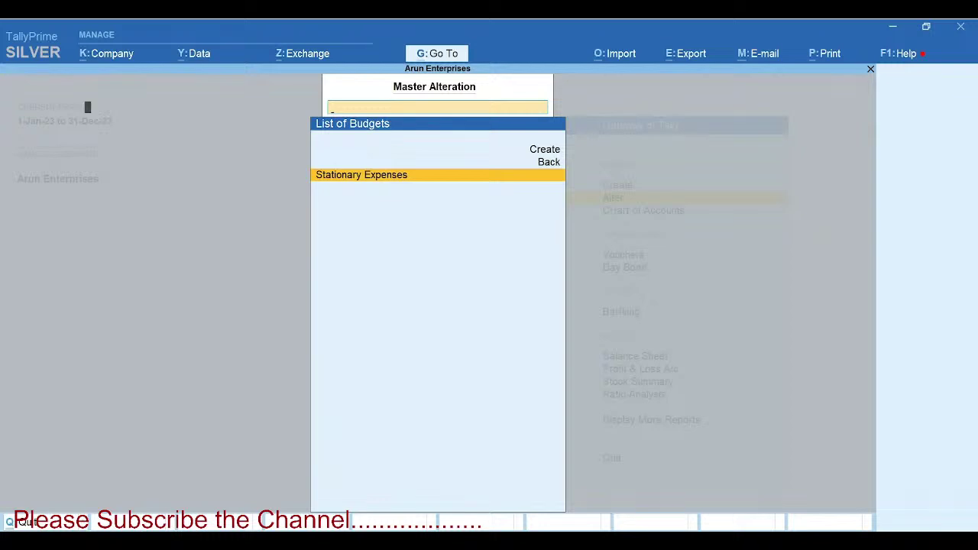
key("Return")
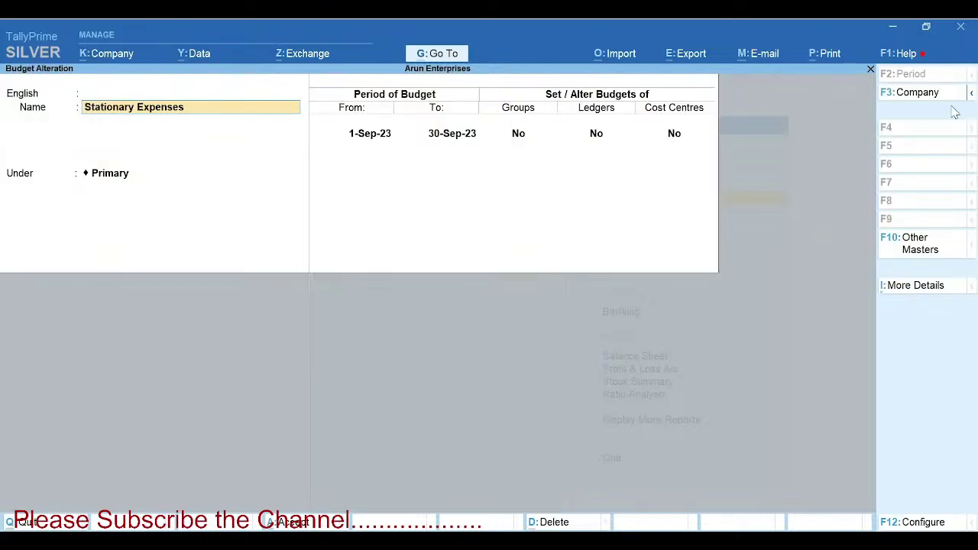
left_click(967, 56)
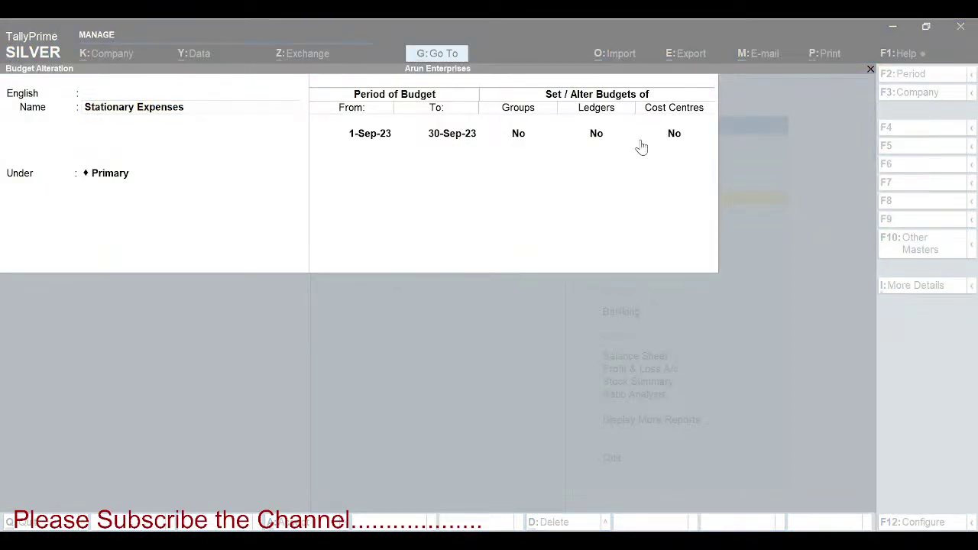
- Change the Stationary Expenses ledger's budget type to On Closing Balance and save the budget
left_click(598, 138)
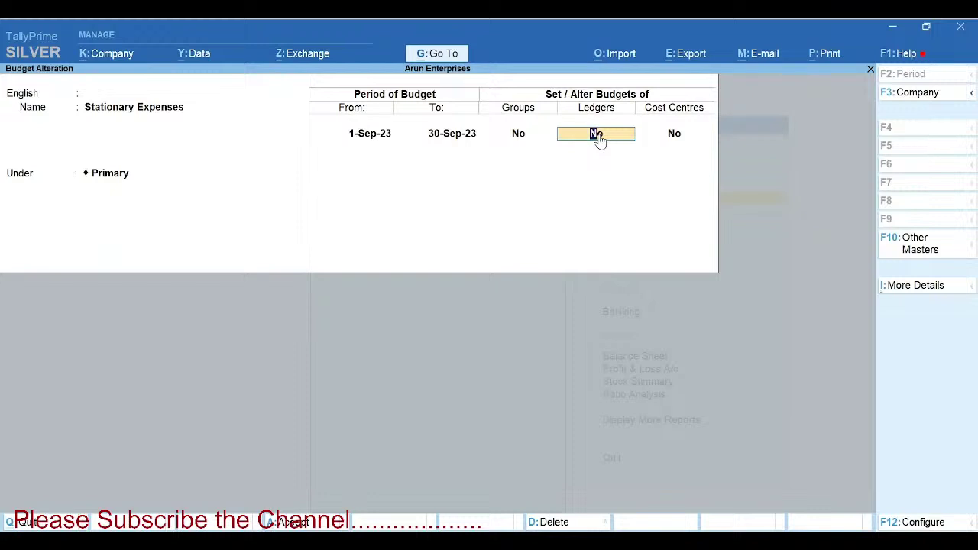
key("y")
key("Return")
key("Return")
key("Return")
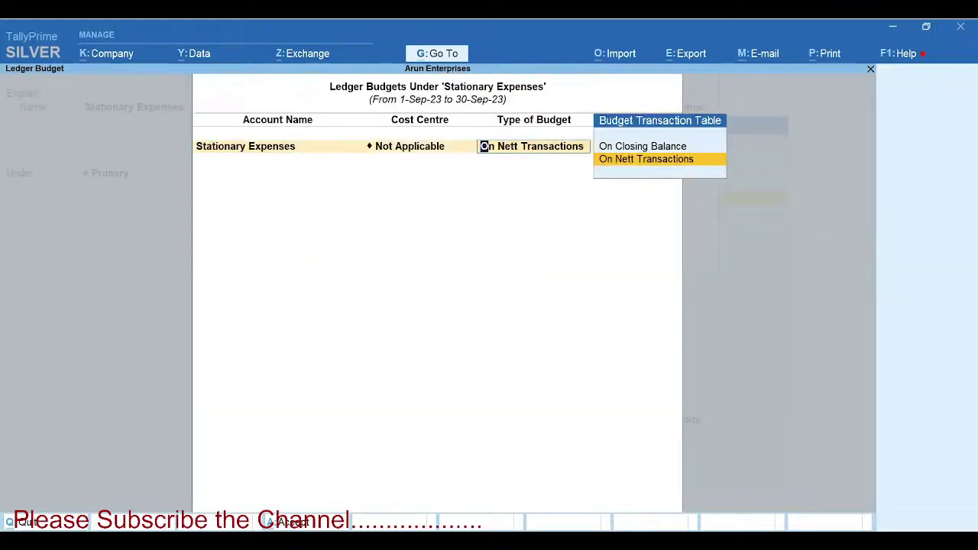
key("Up")
key("Return")
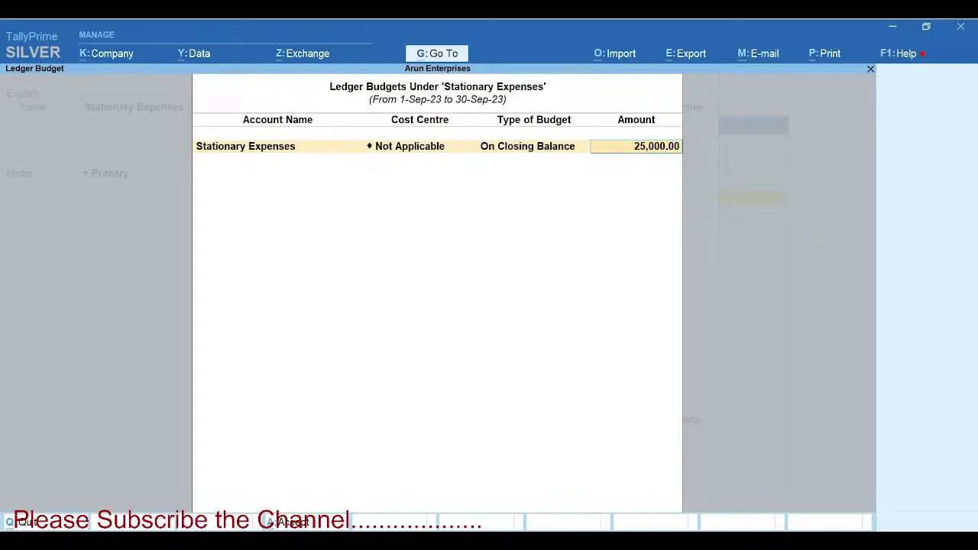
key("Return")
key("ctrl")
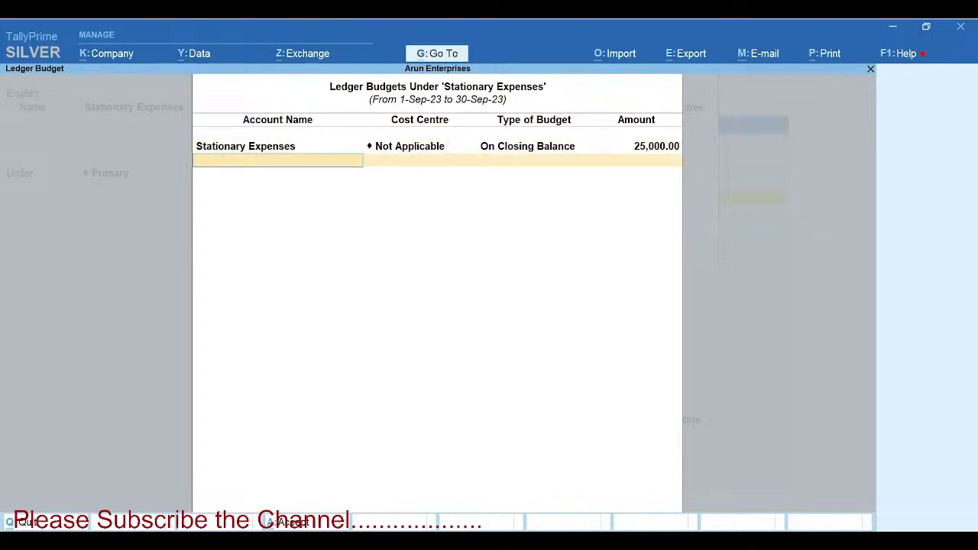
key("ctrl")
key("ctrl+a")
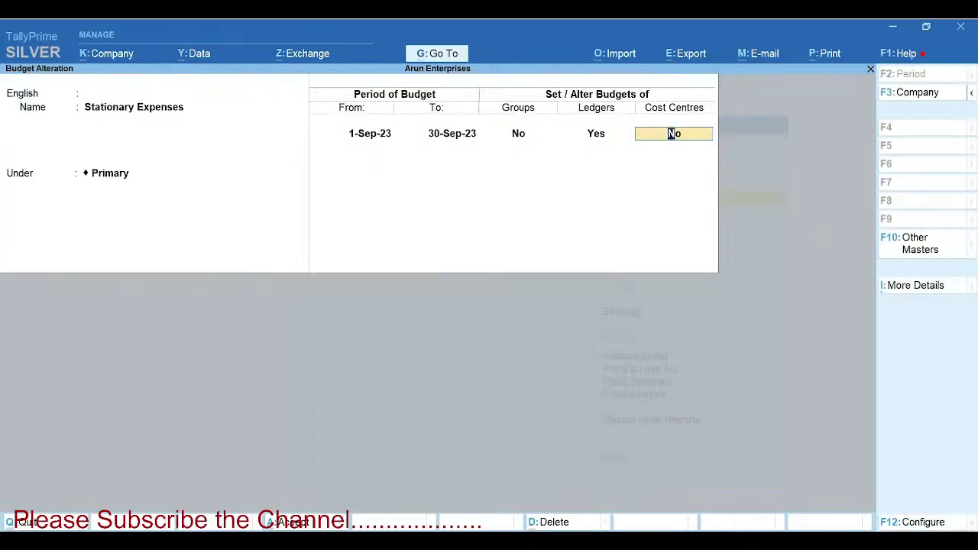
key("ctrl+a")
key("Escape")
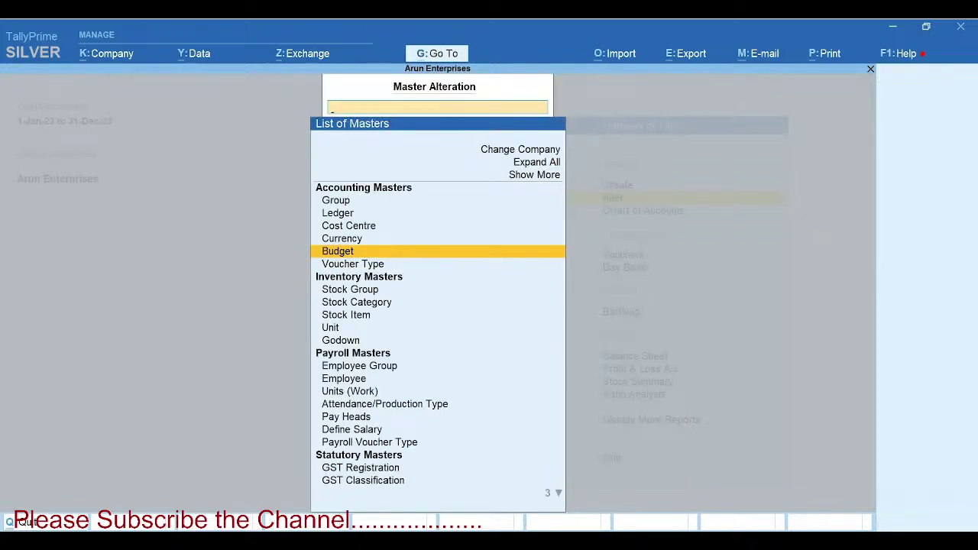
key("Escape")
- Go to the Account Books within the additional reports
key("Down")
key("Down")
key("Down")
key("Down")
key("Down")
key("Down")
key("Down")
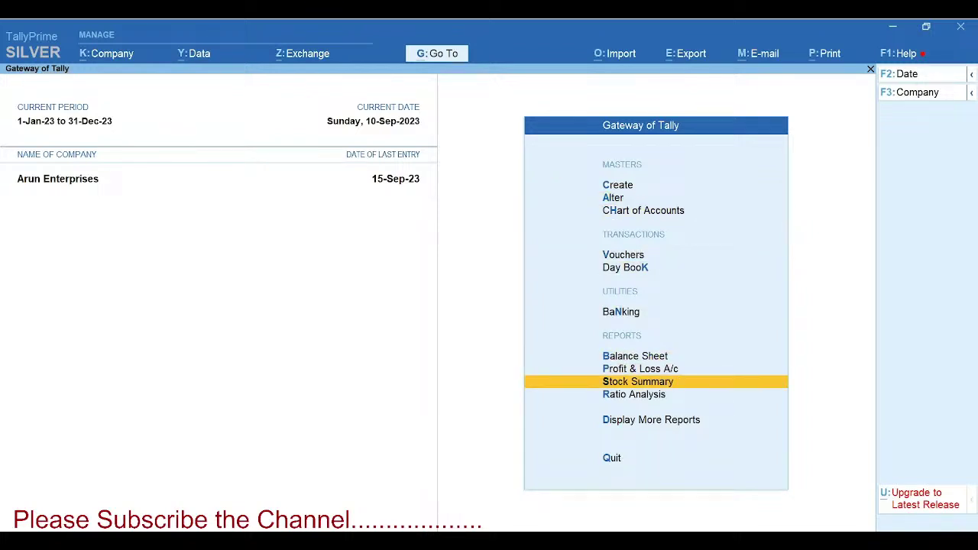
key("Down")
key("Down")
key("Return")
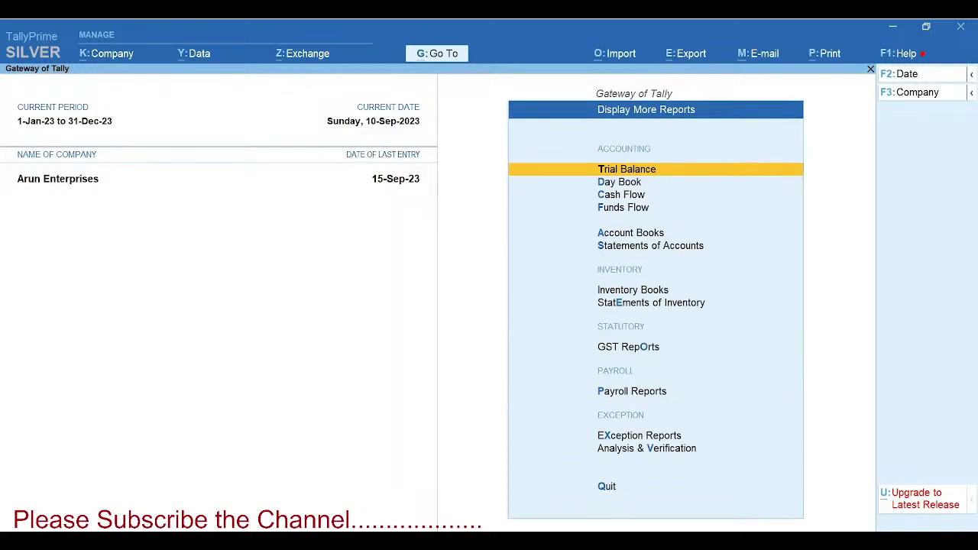
key("Down")
key("Down")
key("Down")
key("Down")
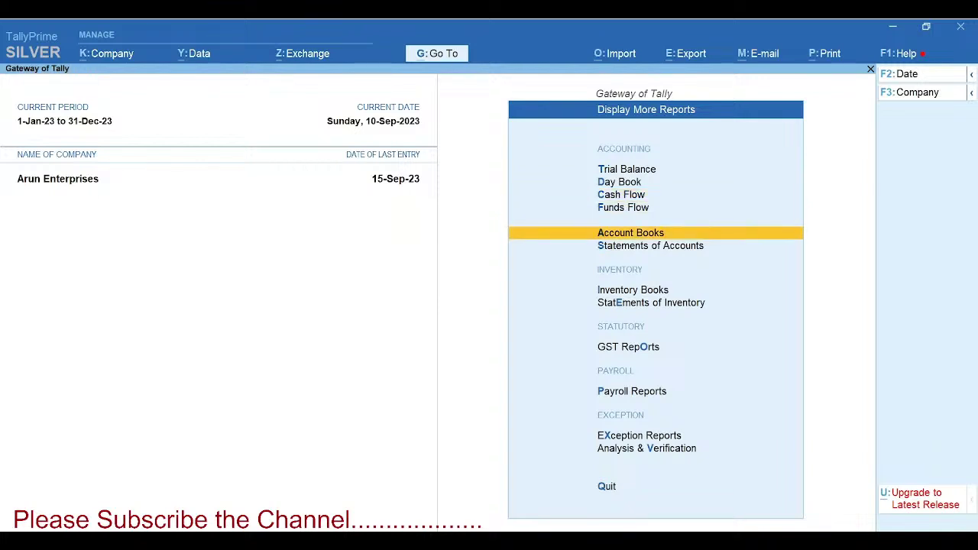
key("Return")
- Open the Stationary Expenses ledger, review its September vouchers and closing balance, and return to the Account Books
key("Down")
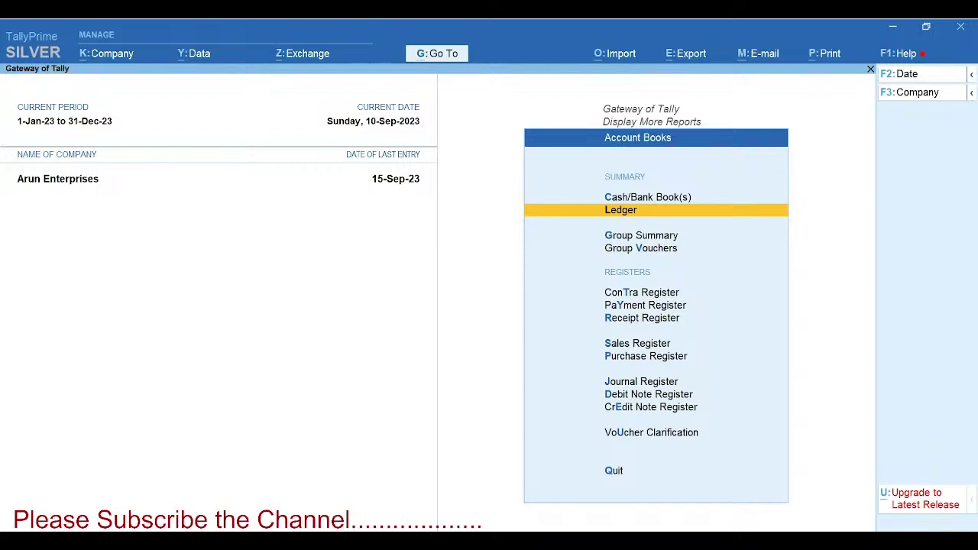
key("Return")
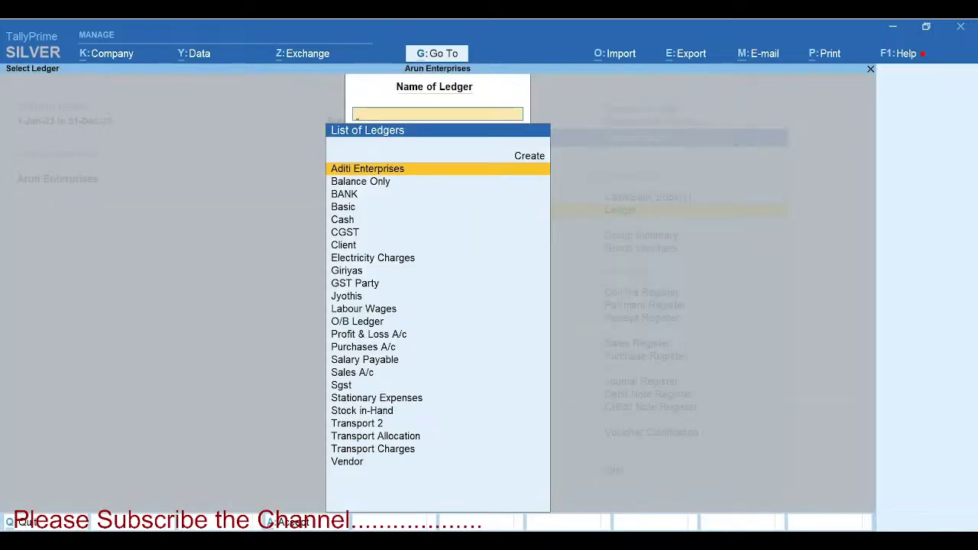
type("St")
key("Down")
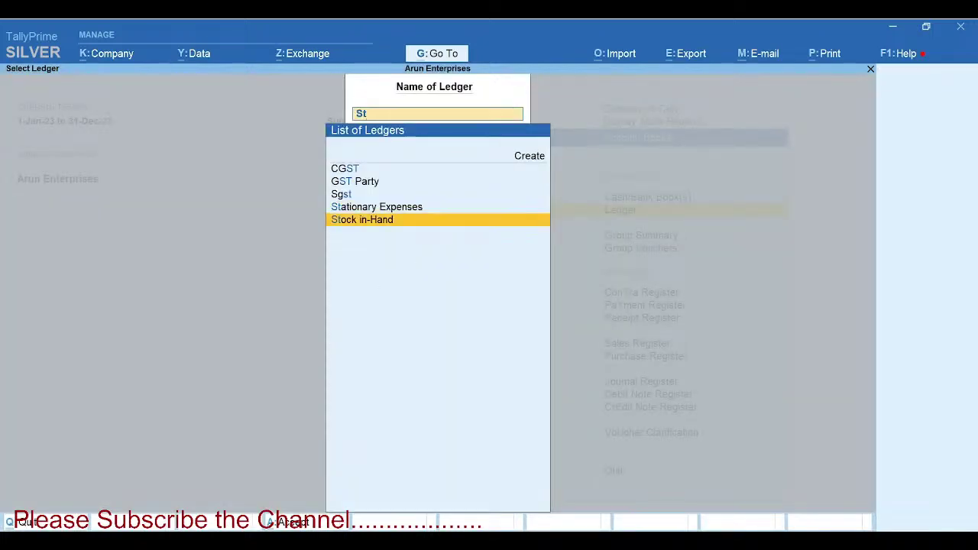
key("Up")
key("Return")
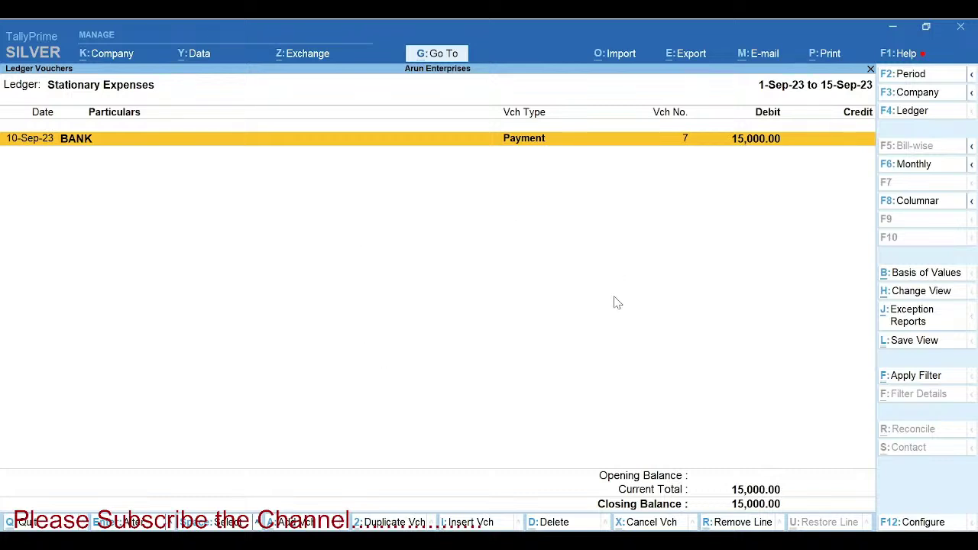
key("Escape")
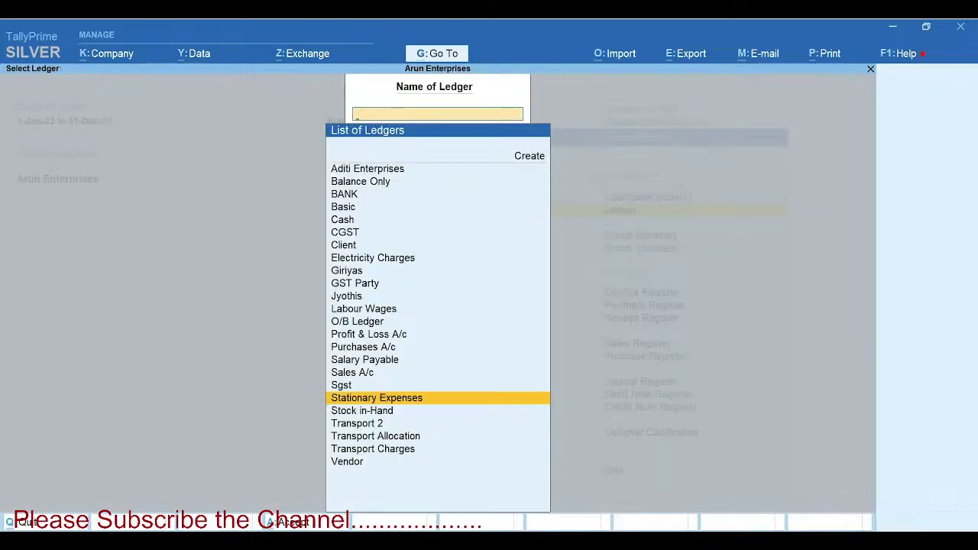
key("Escape")
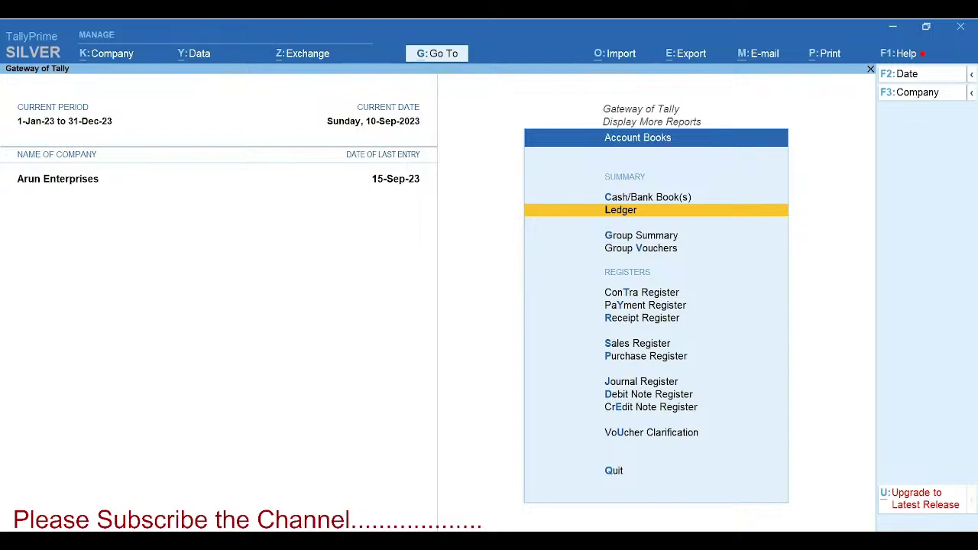
- Leave the Account Books and open the Trial Balance report again
key("Escape")
key("Up")
key("Up")
key("Up")
key("Up")
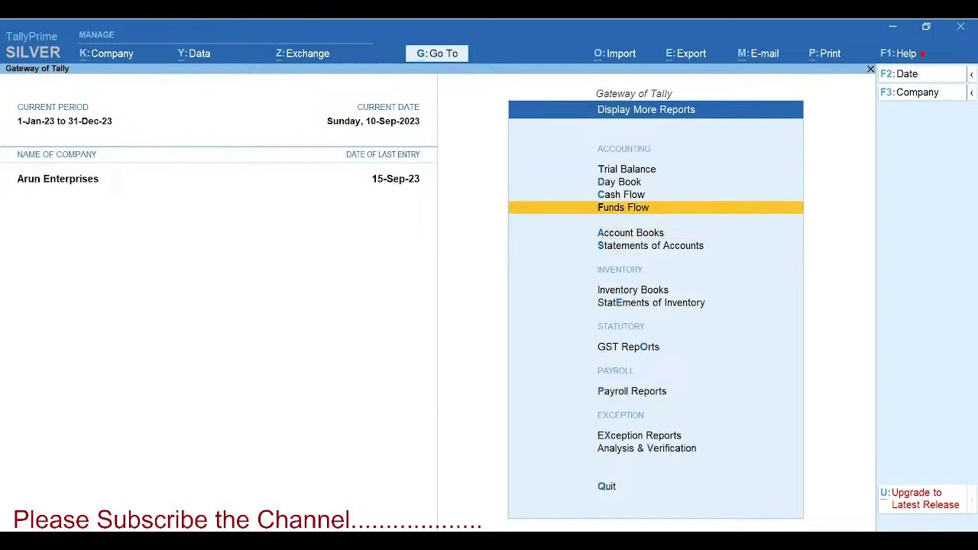
key("Return")
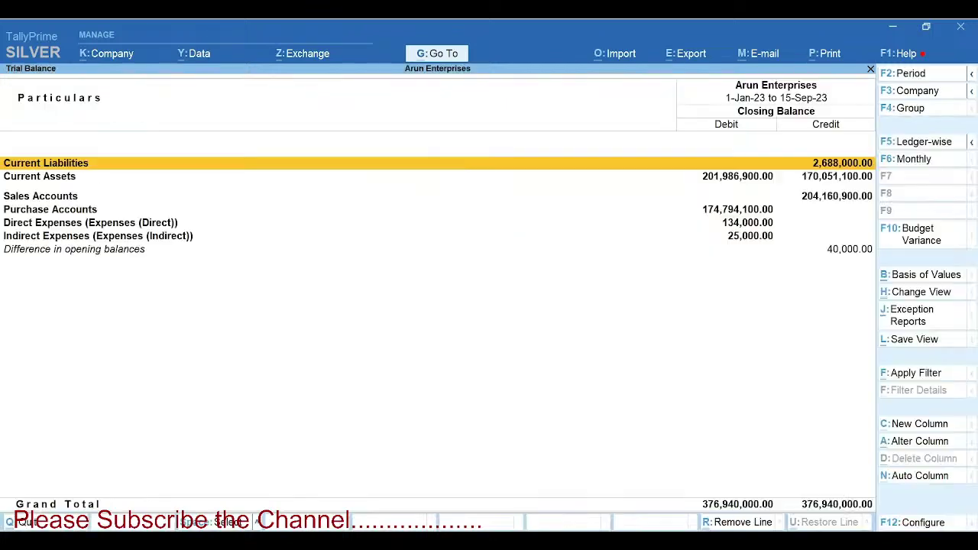
- Display the Trial Balance ledger-wise with a variance analysis against the Stationary Expenses budget
left_click(921, 143)
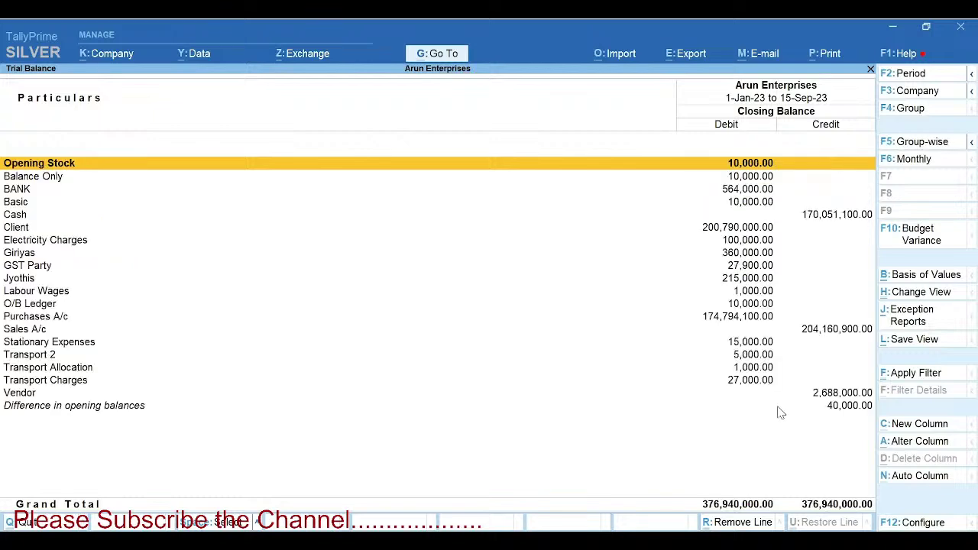
left_click(895, 242)
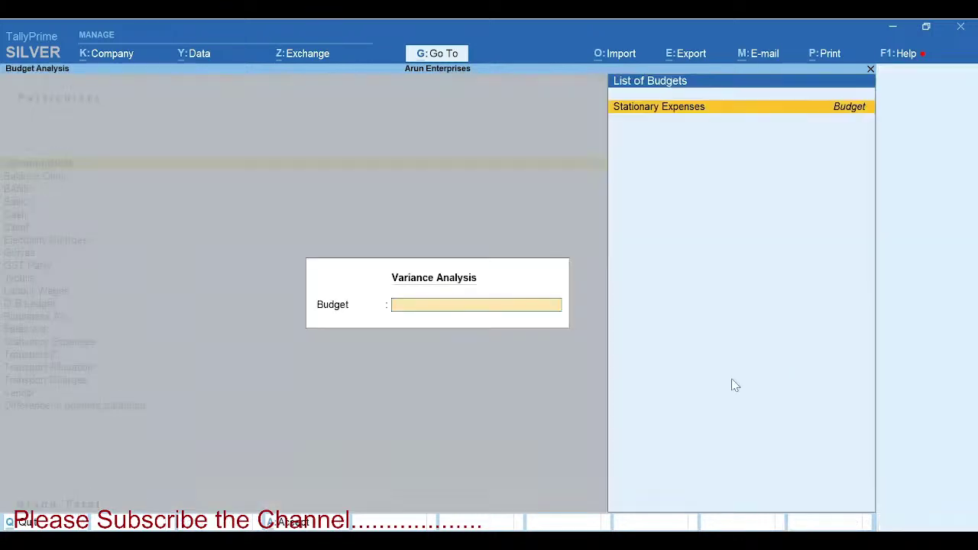
key("Return")
- Locate the Stationary Expenses row and compare its budget, actuals and variance columns
key("Down")
key("Down")
key("Down")
key("Down")
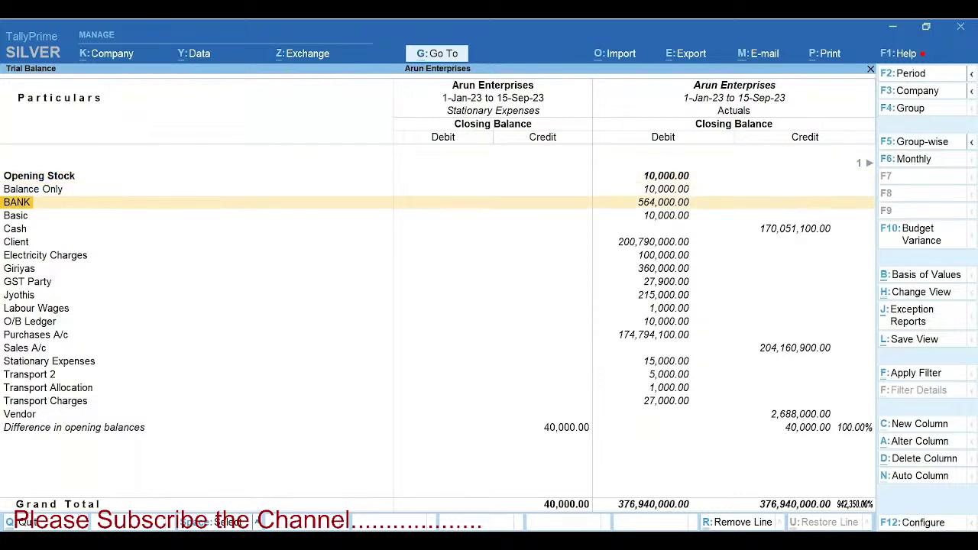
key("Down")
key("Down")
key("Down")
key("Down")
key("Down")
key("Down")
key("Down")
key("Down")
key("Down")
key("Down")
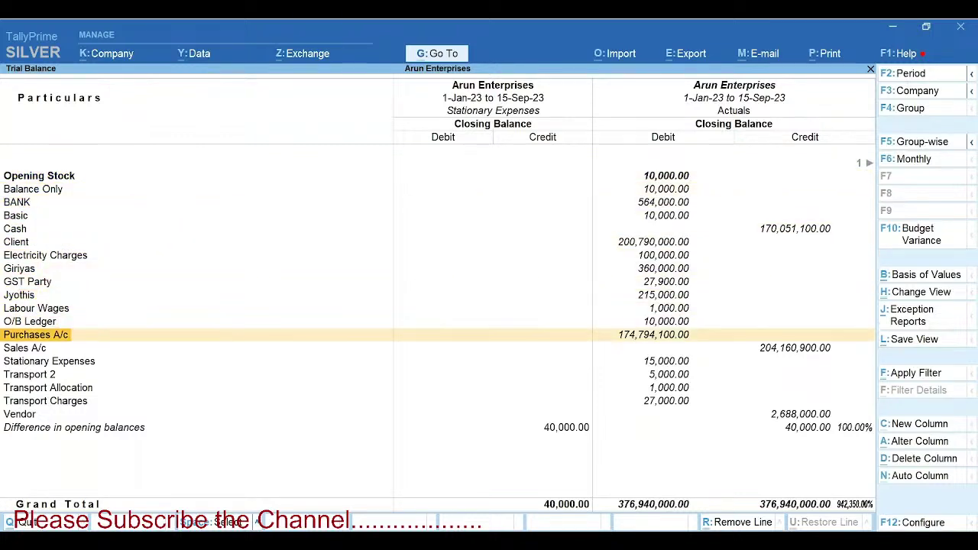
key("Right")
key("Right")
key("Right")
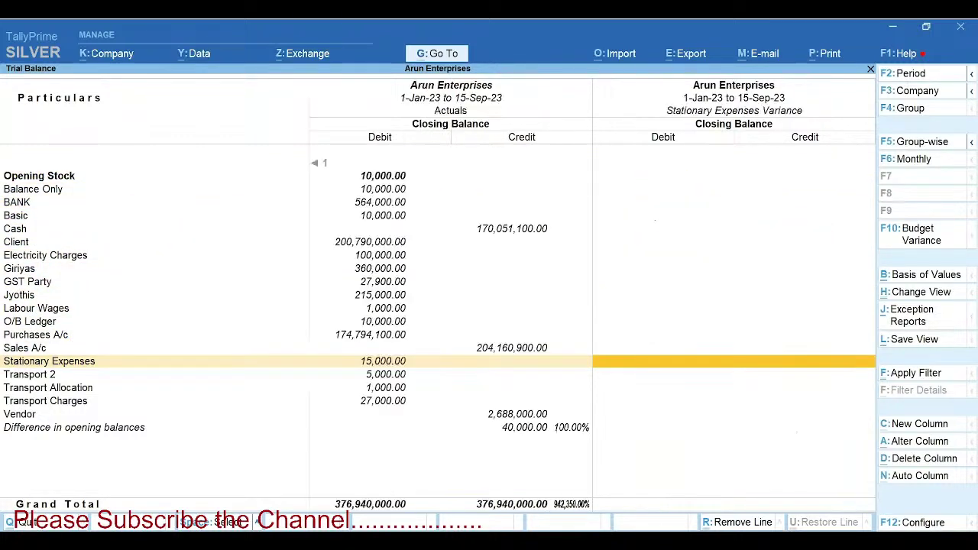
key("Left")
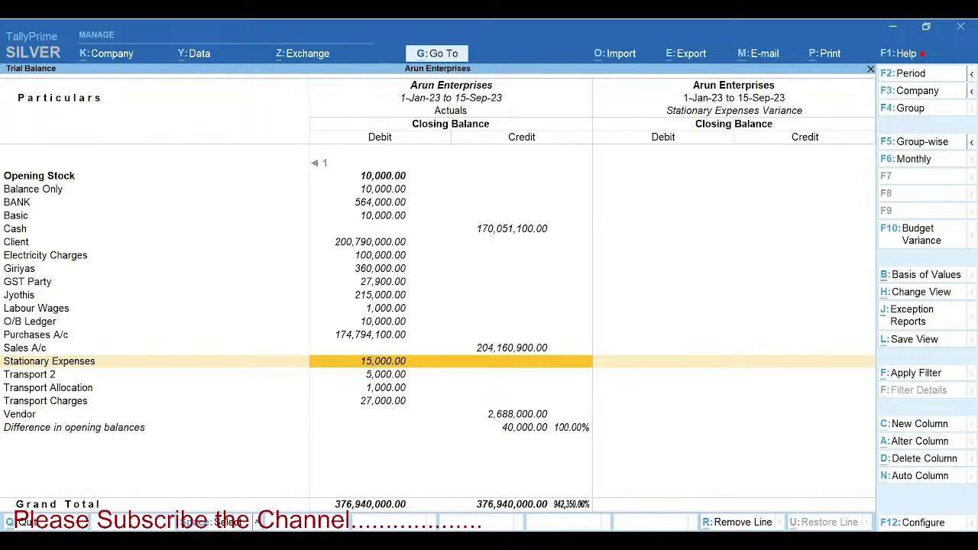
- Open the September payment voucher of Stationary Expenses, set its expense amount to 30,000 and save it
key("Return")
key("Return")
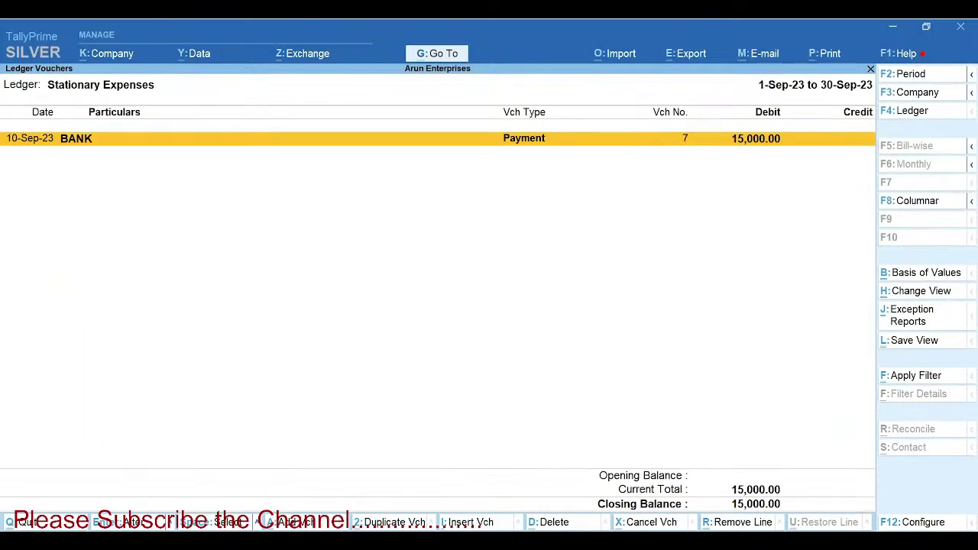
key("Return")
left_click(860, 189)
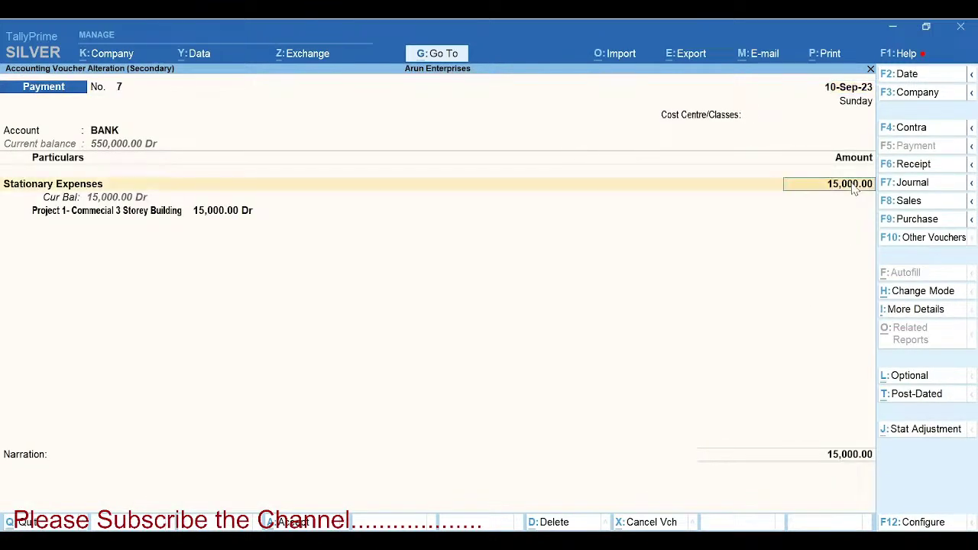
key("BackSpace")
type("30,000")
key("Return")
key("Return")
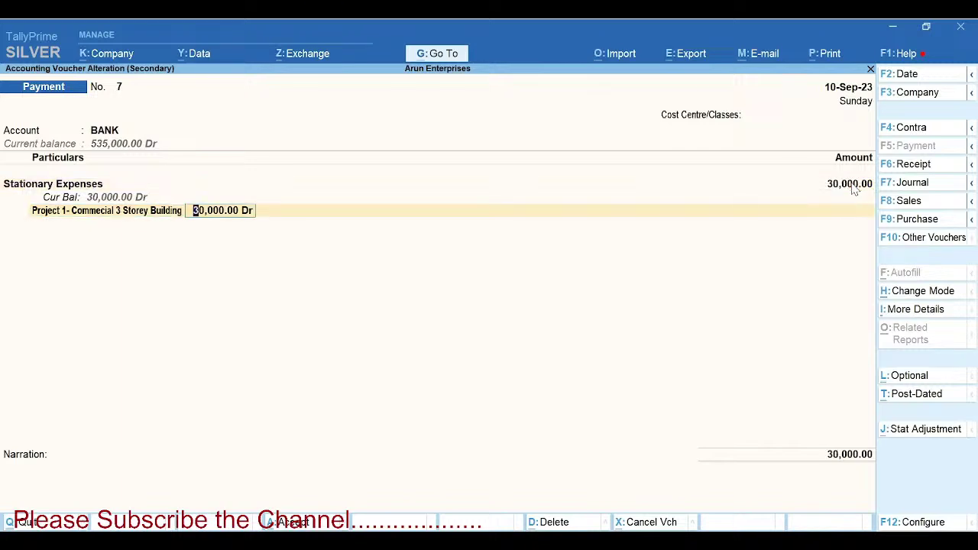
key("Return")
key("ctrl+a")
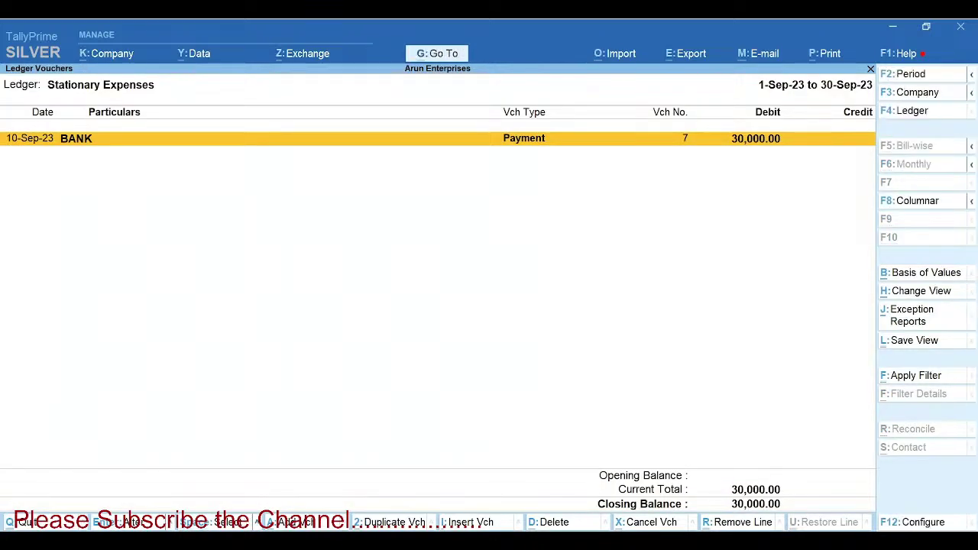
- Return to the Trial Balance, check the monthly variance of Stationary Expenses, and leave the report
key("Escape")
key("Escape")
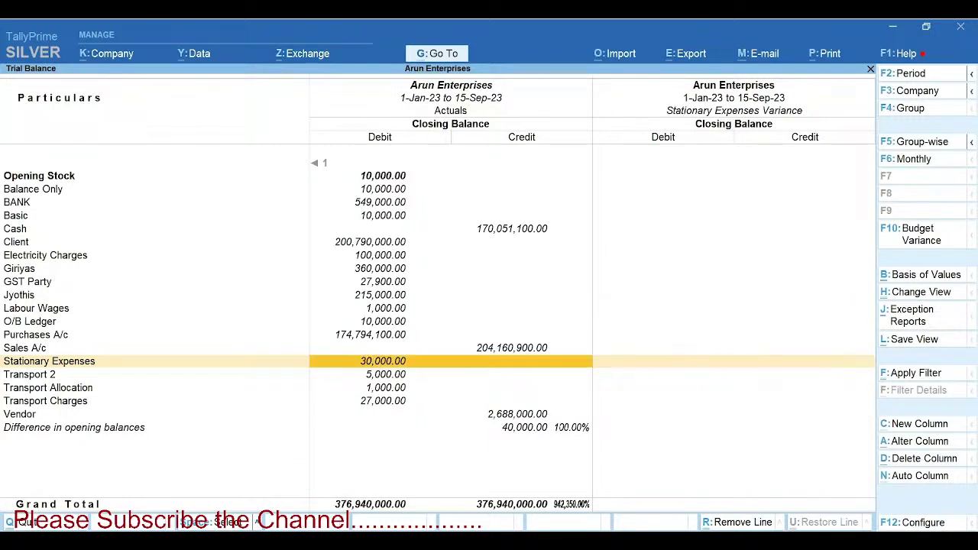
key("Return")
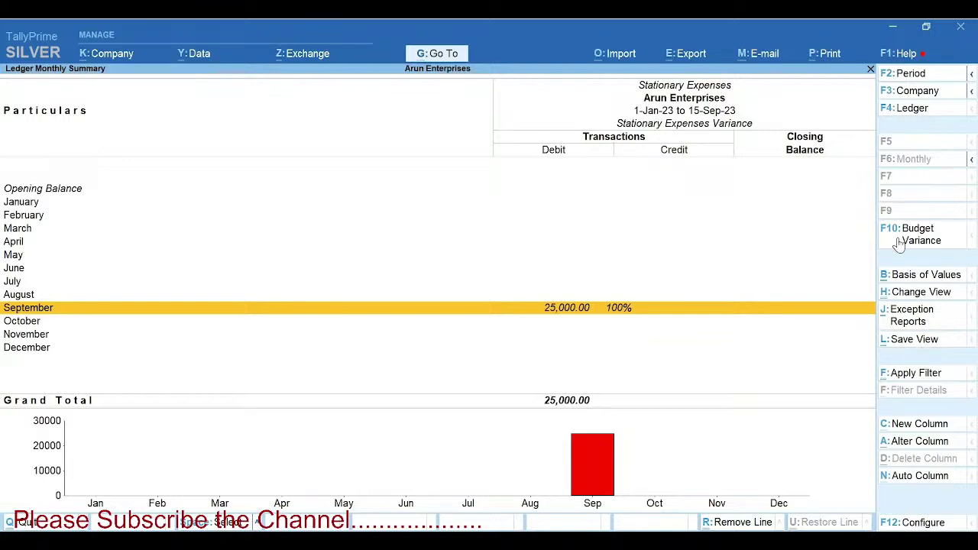
key("Escape")
key("Escape")
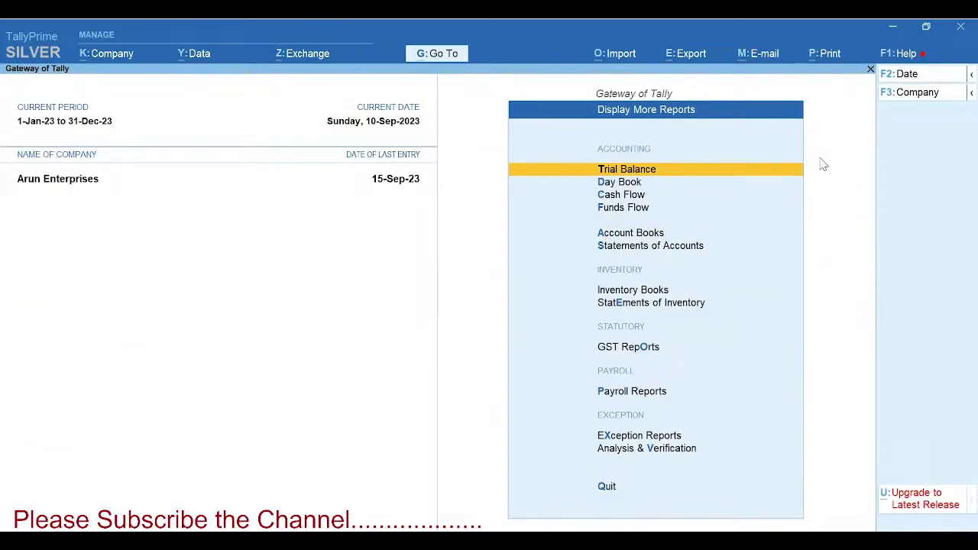
- Reopen the Trial Balance ledger-wise and set its period from 1-9-2023 to 30 September 2023
key("Return")
key("F5")
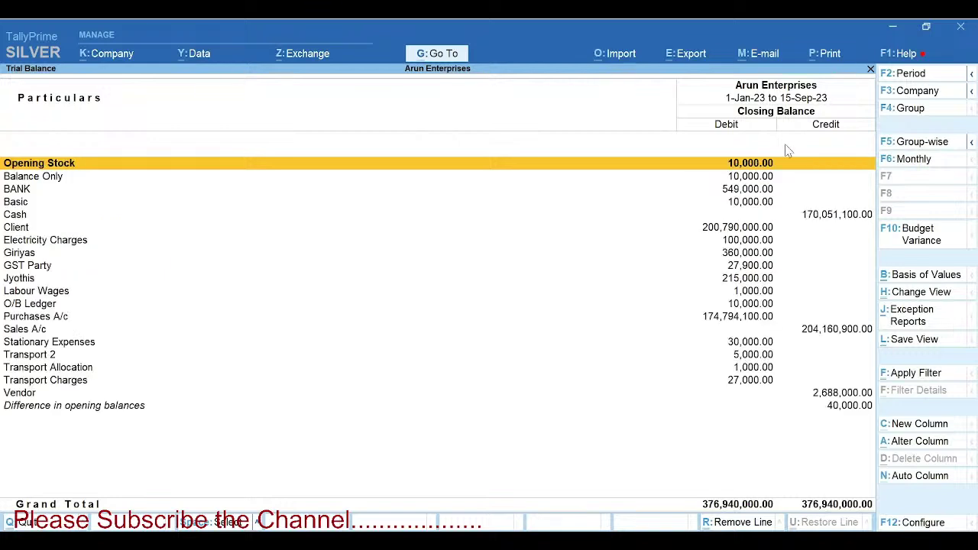
key("F2")
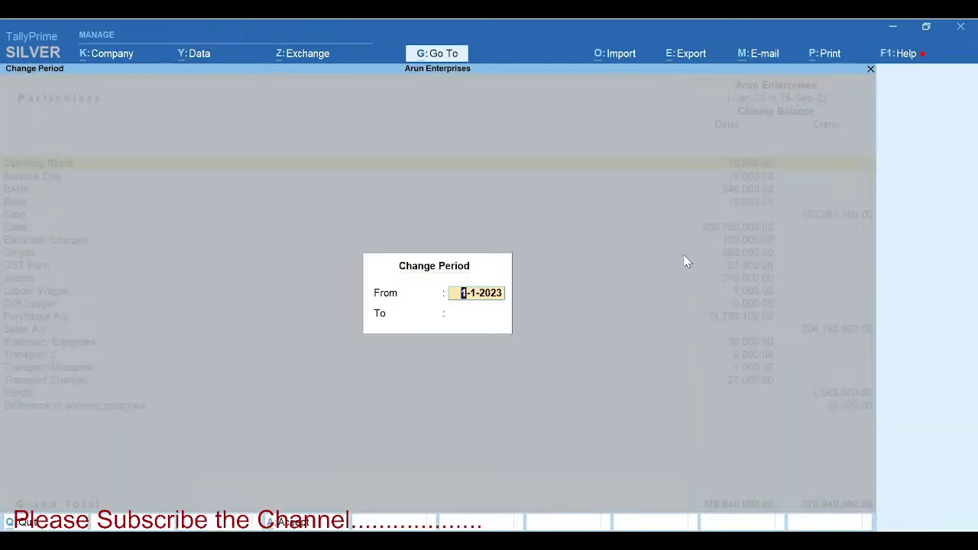
type("sep")
key("Return")
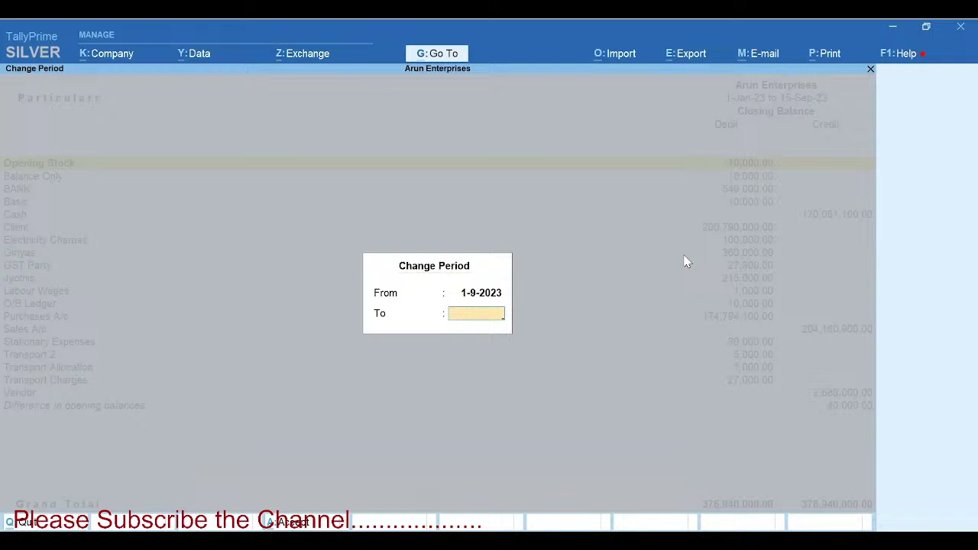
type("30sep")
key("Return")
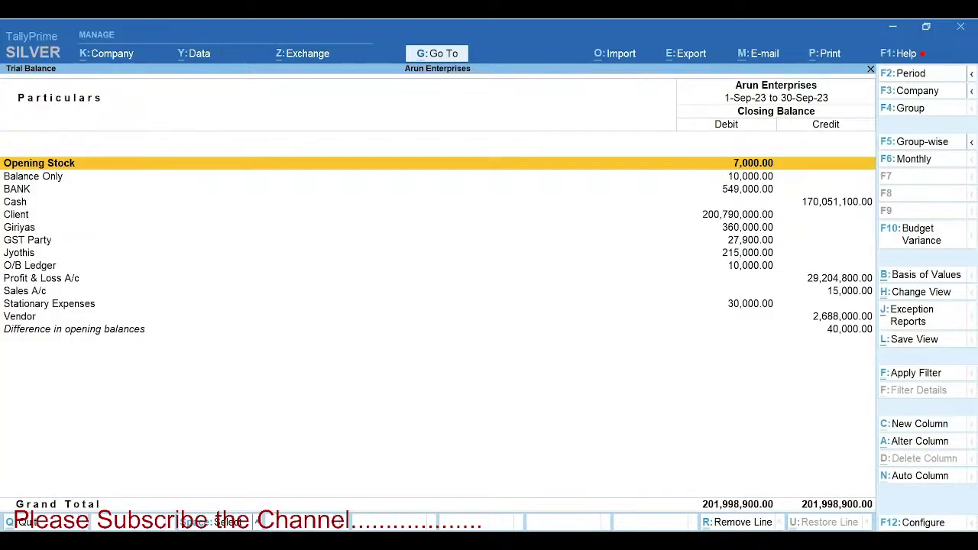
- Open the Stationary Expenses monthly summary and apply a variance analysis against the Stationary Expenses budget
left_click(32, 305)
key("Return")
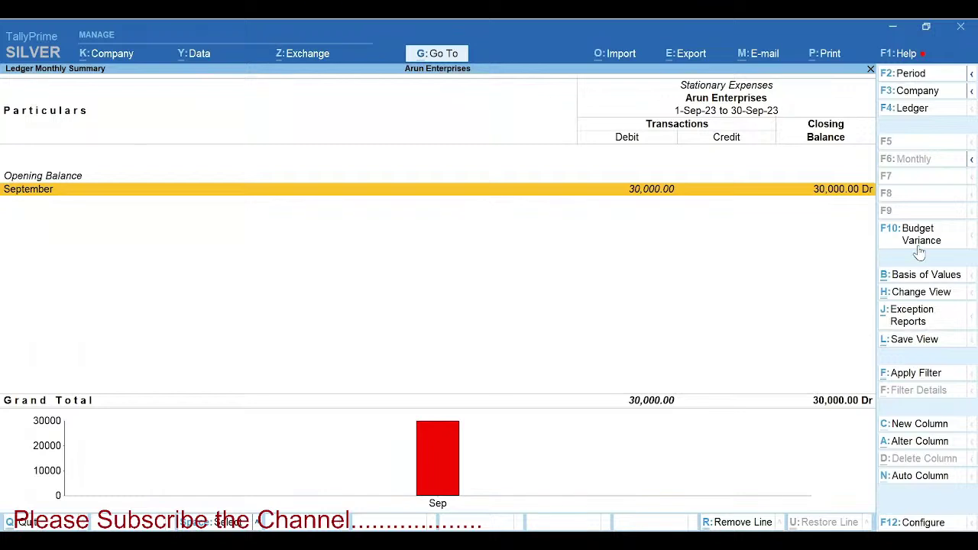
key("F10")
key("Return")
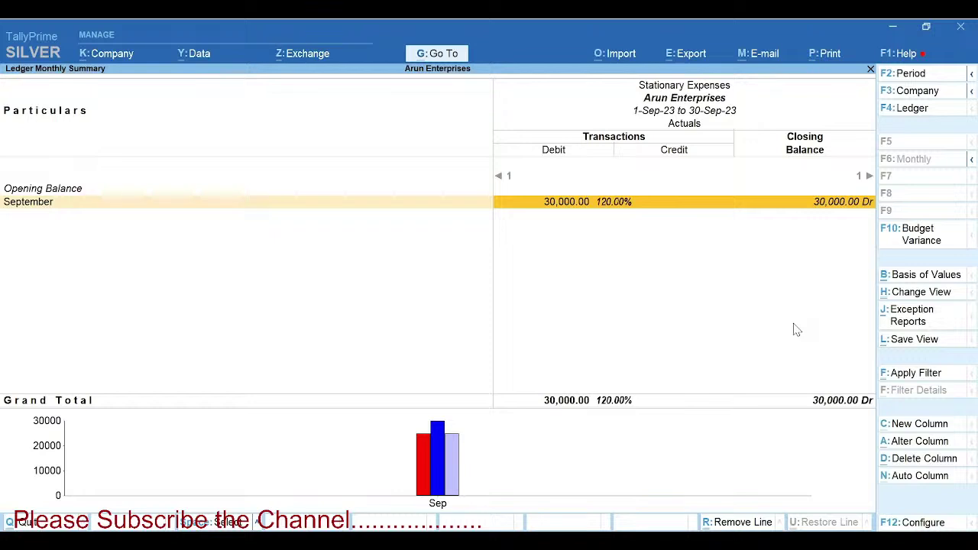
- Compare the September budget, actuals and variance columns of the ledger, and leave the Trial Balance
key("Left")
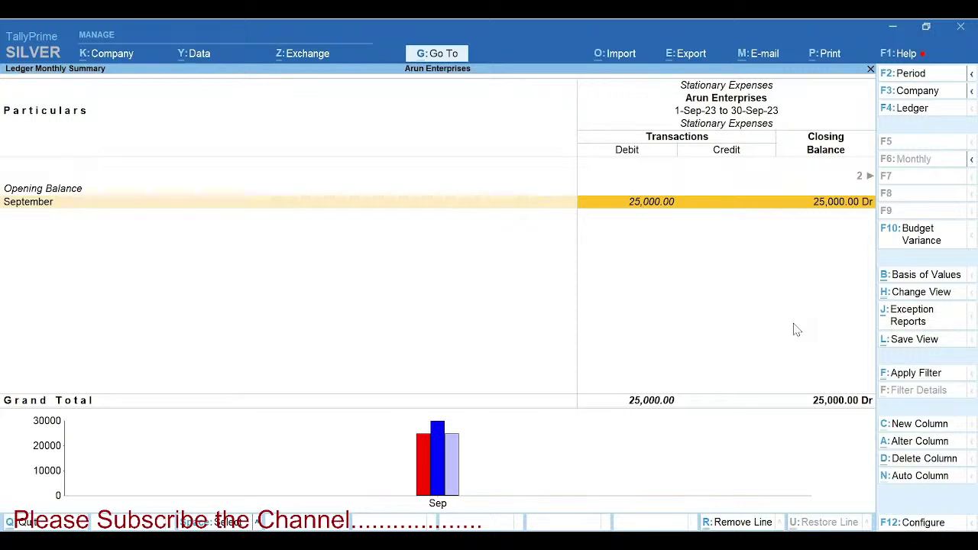
key("Right")
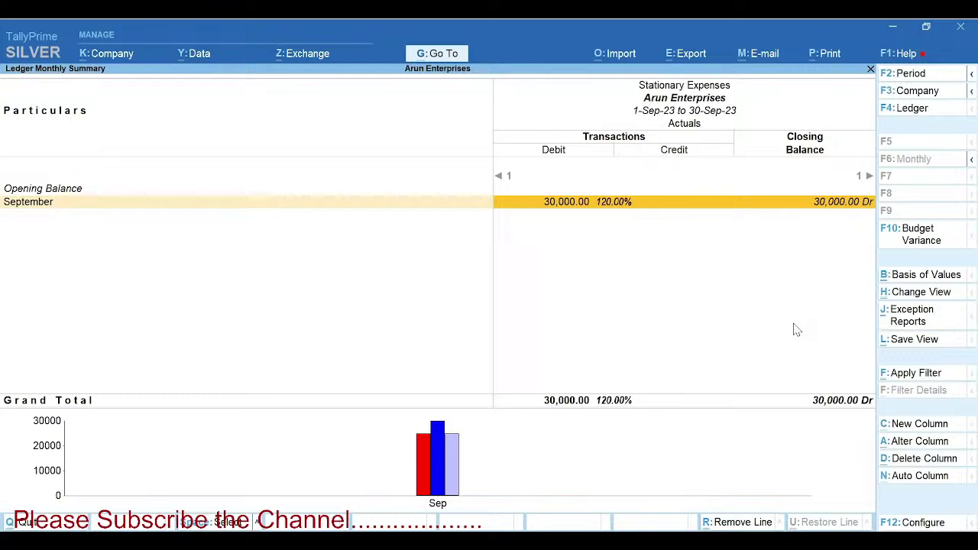
key("Right")
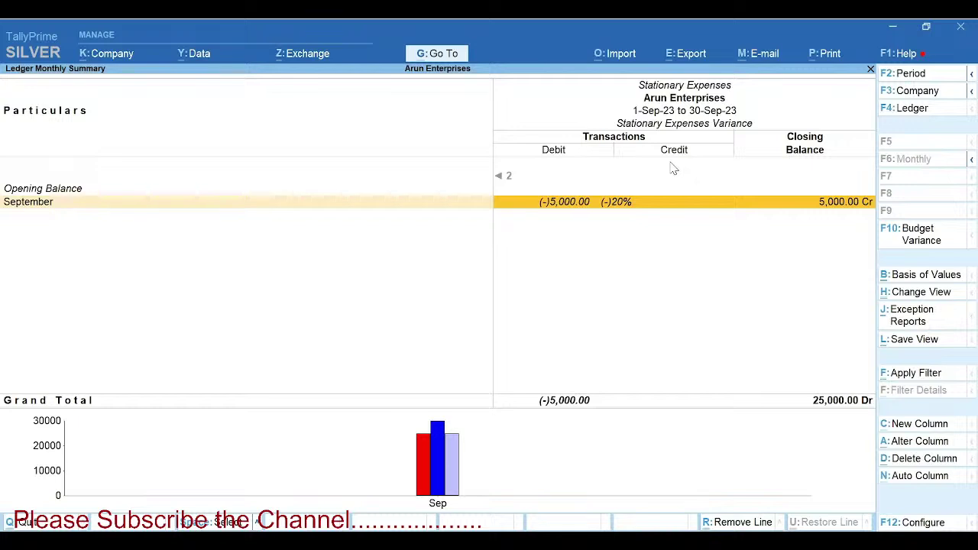
key("Escape")
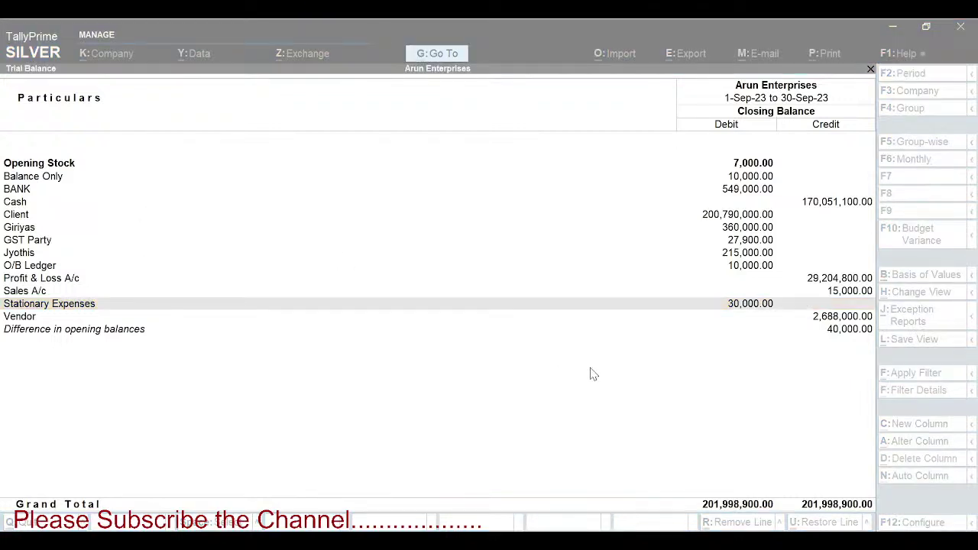
left_click(596, 369)
key("Escape")
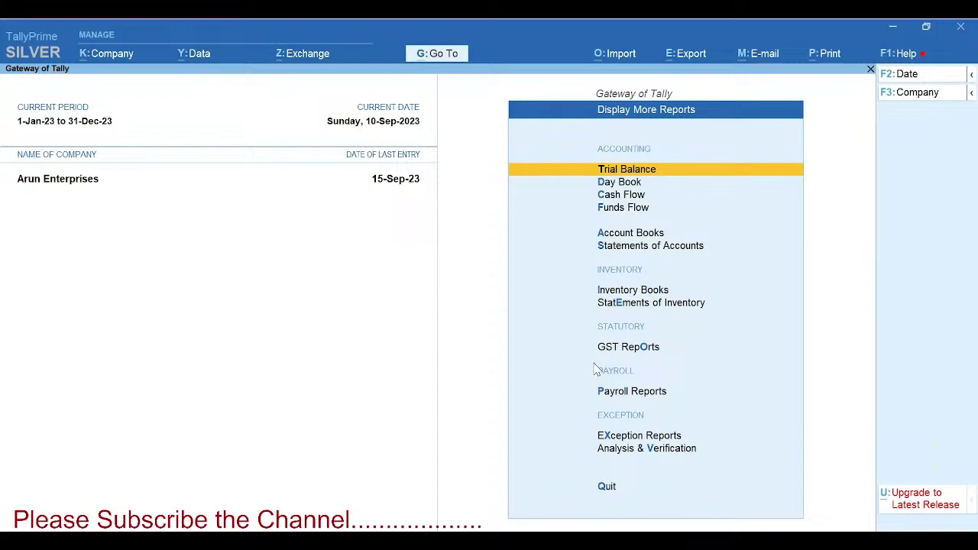
- Open the Profit & Loss A/c report from the Gateway of Tally and view its income side
key("Escape")
key("Up")
key("Up")
key("Up")
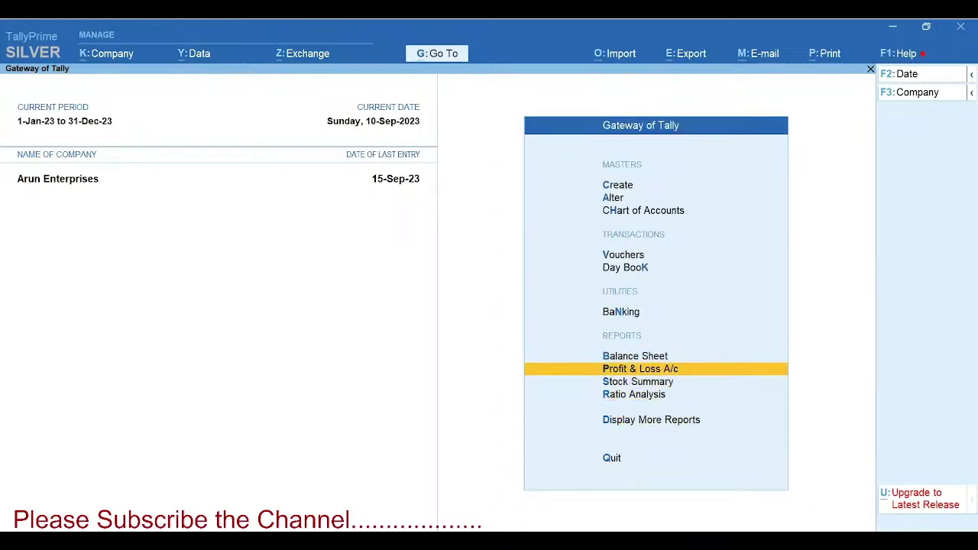
key("Return")
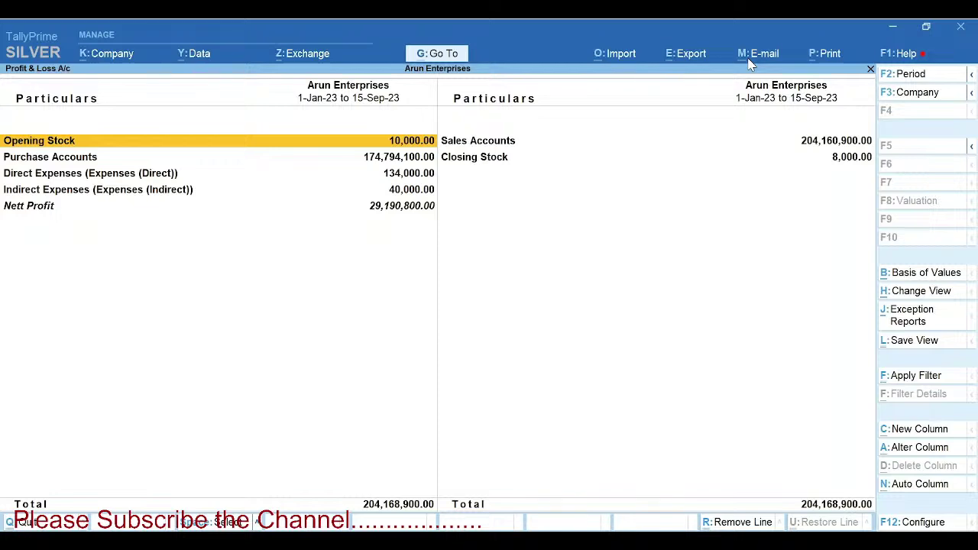
left_click(661, 295)
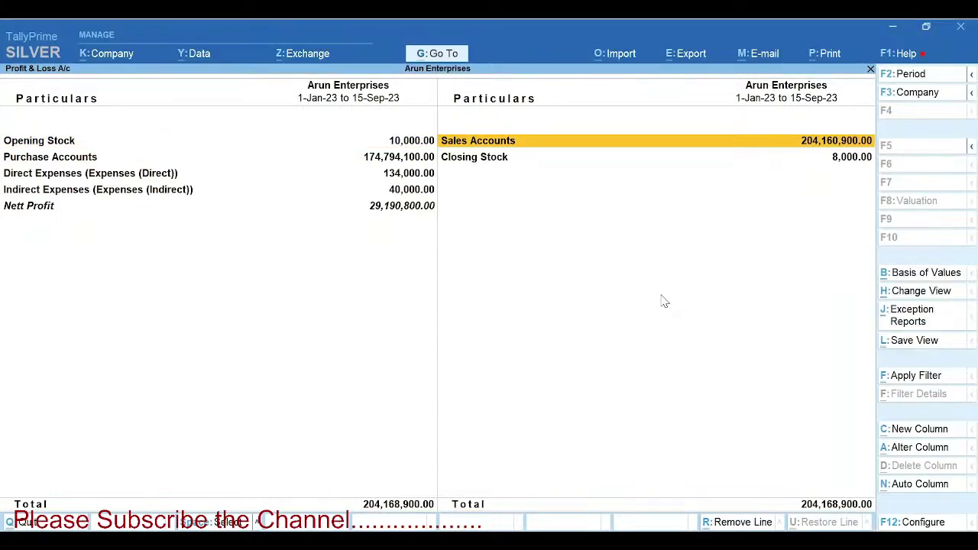
- Open the Balance Sheet, view the Current Assets group summary, and return to the Gateway of Tally
key("Escape")
key("Up")
key("Return")
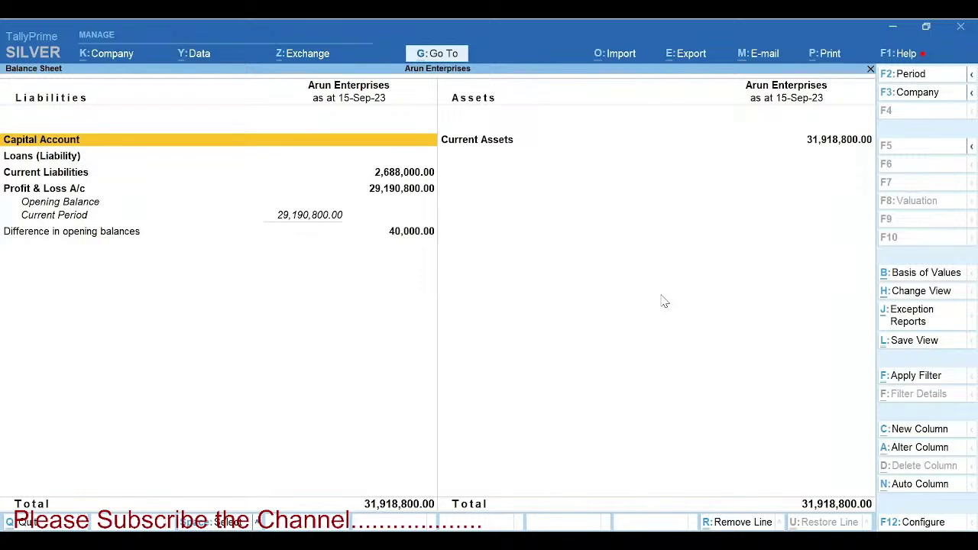
key("Right")
key("Return")
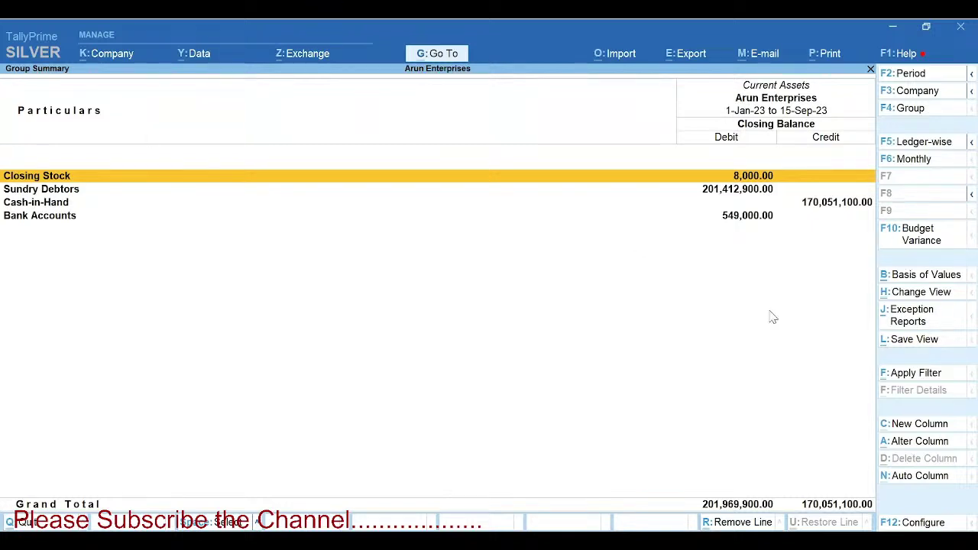
key("Escape")
key("Escape")
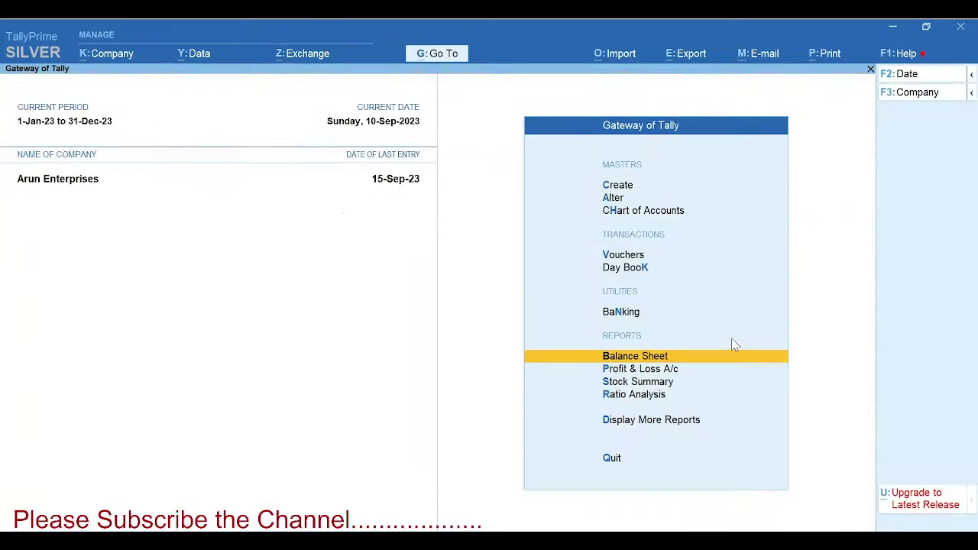
- Open the Account Books list within the additional reports
left_click(642, 420)
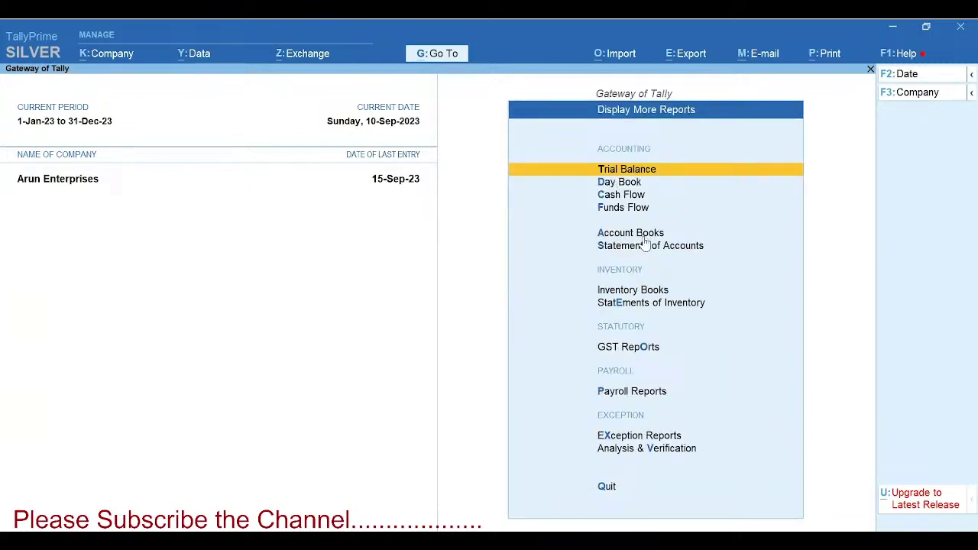
key("Down")
key("Down")
key("Down")
key("Down")
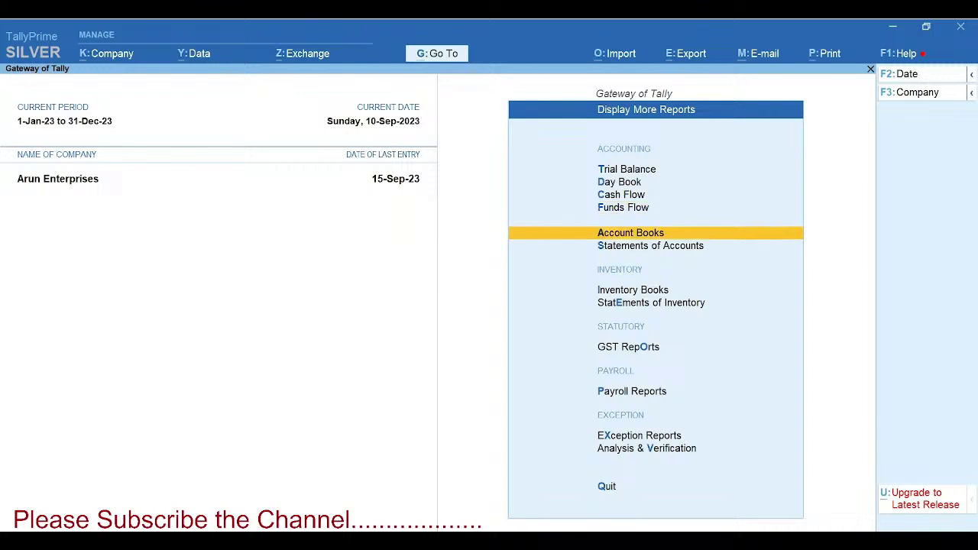
key("Return")
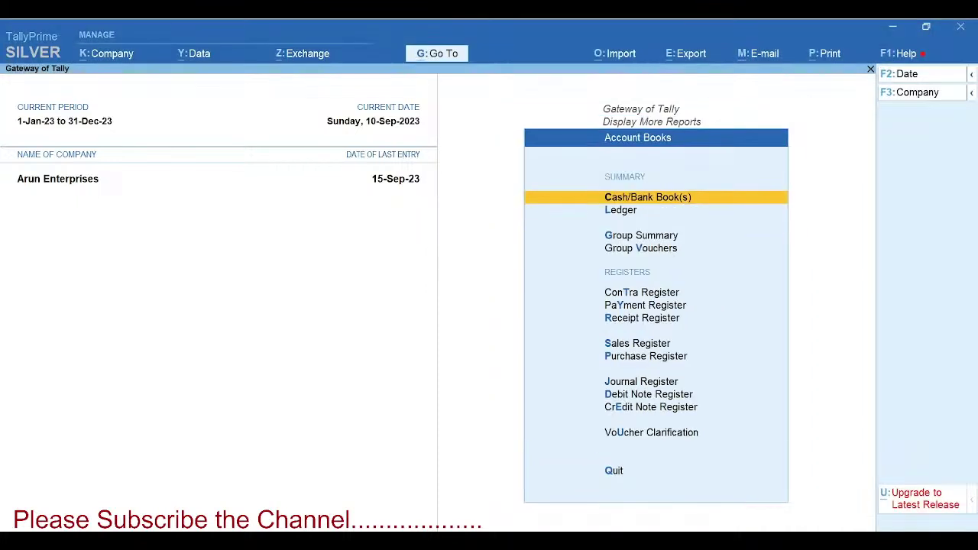
key("Down")
key("Down")
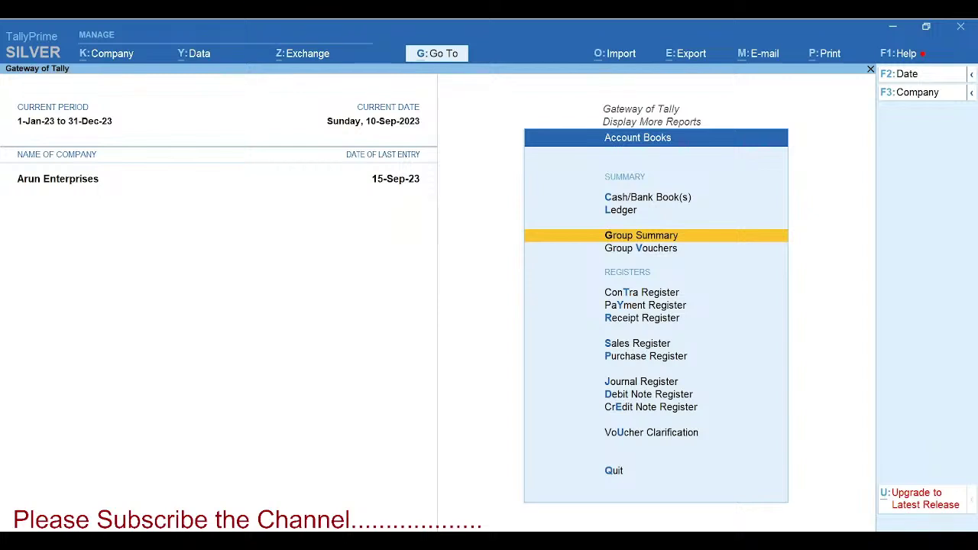
key("Up")
key("Up")
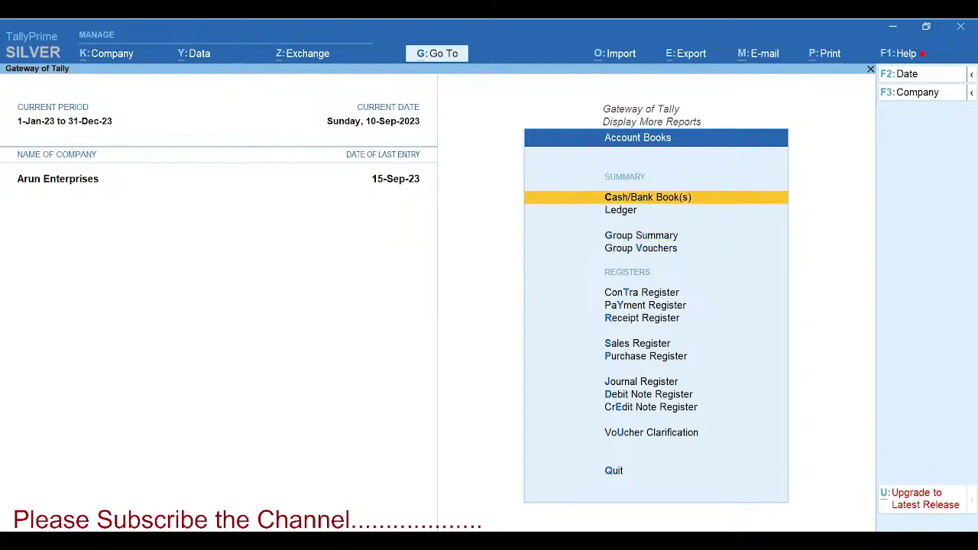
- Open the Group Summary for the Indirect Expenses group
key("Down")
key("Down")
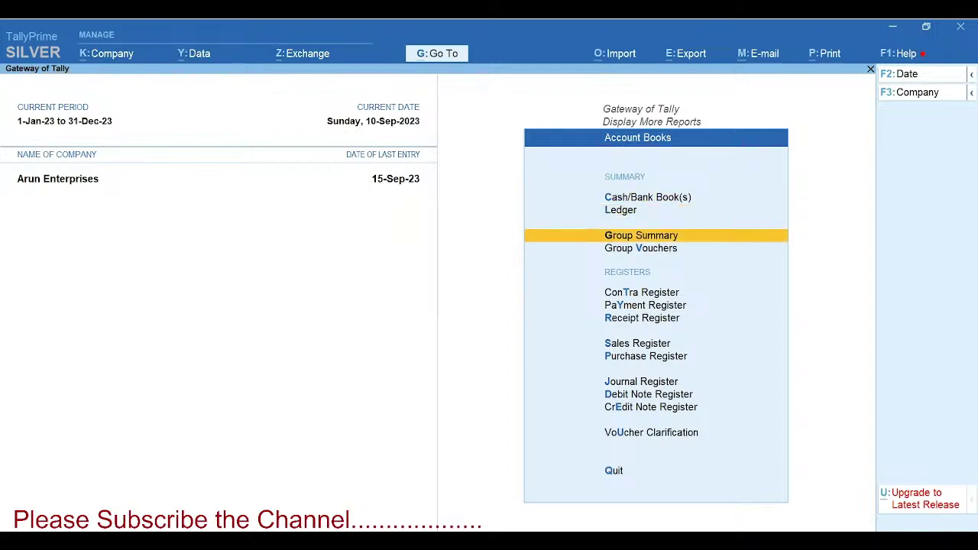
key("Return")
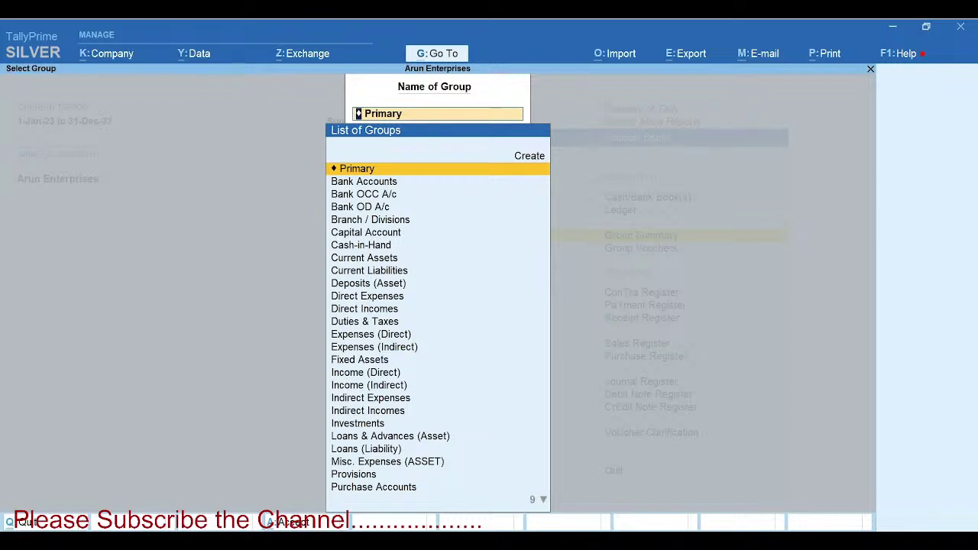
type("Indi")
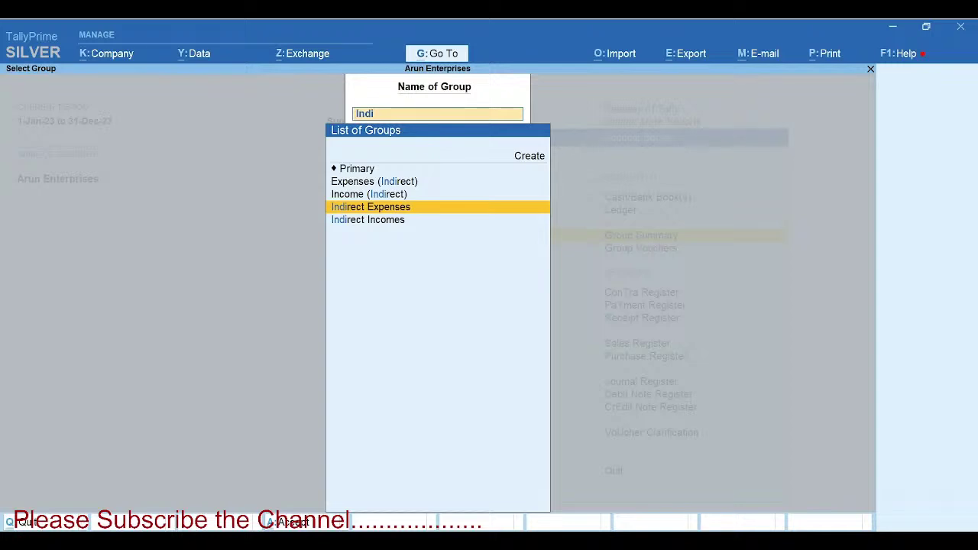
key("Return")
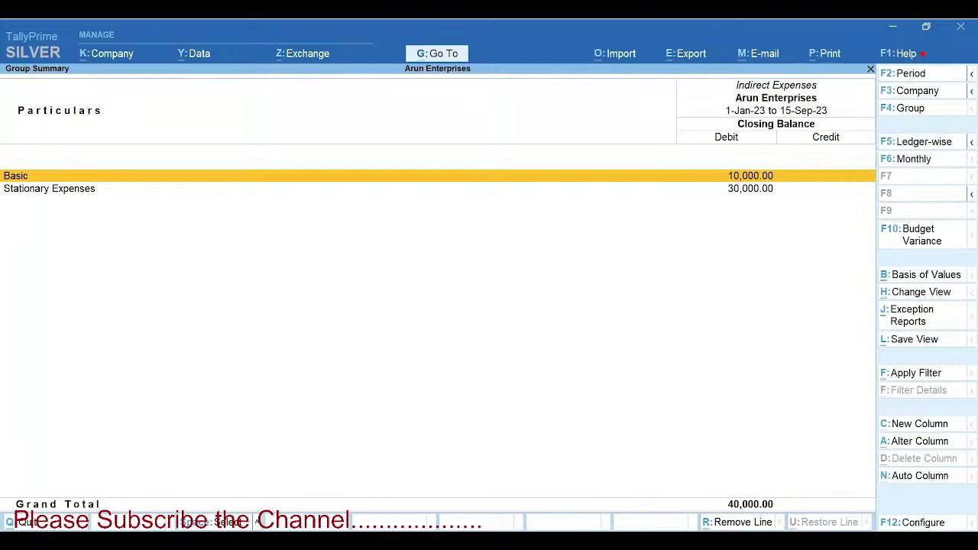
- Show the budget variance against the Stationary Expenses budget and compare the budget, actuals and variance columns for the Stationary Expenses ledger
left_click(913, 236)
key("Return")
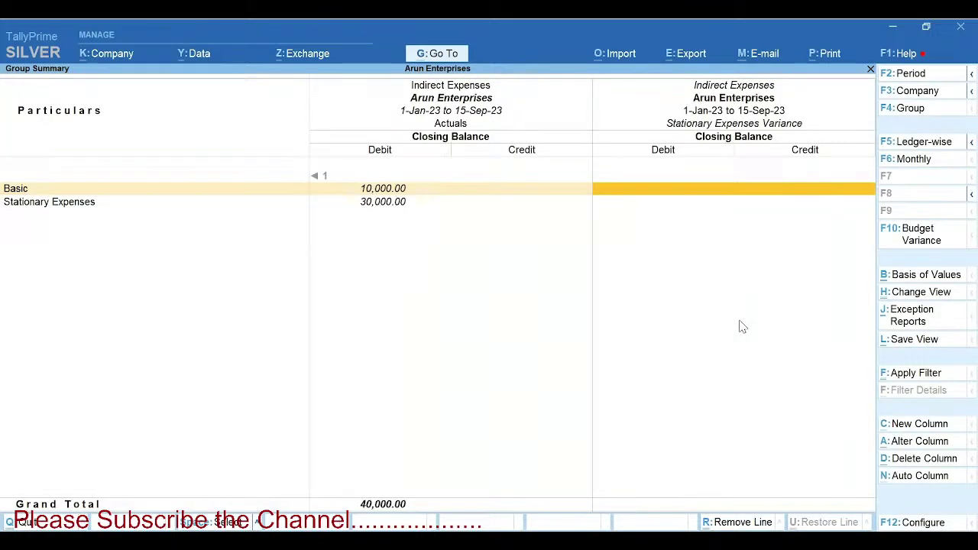
key("Left")
key("Down")
key("Right")
key("Right")
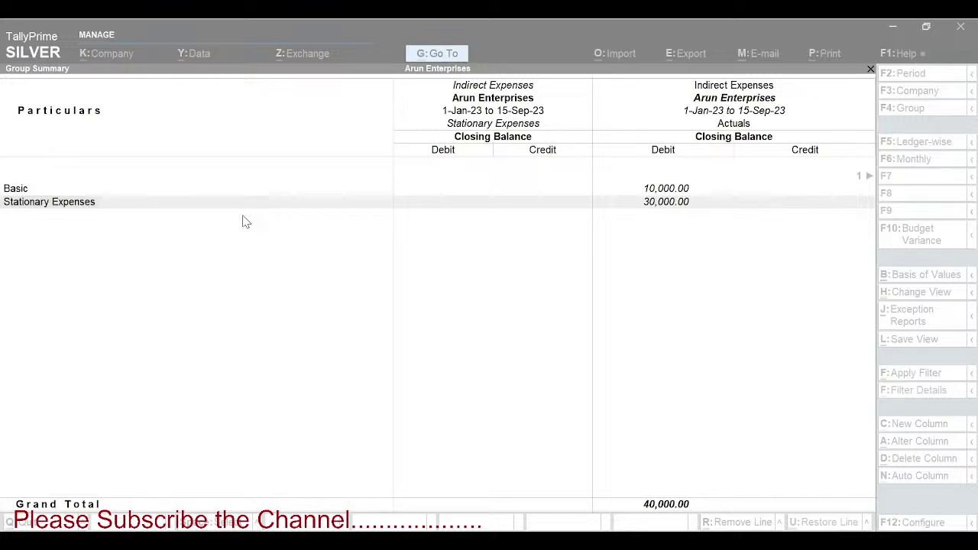
left_click(580, 494)
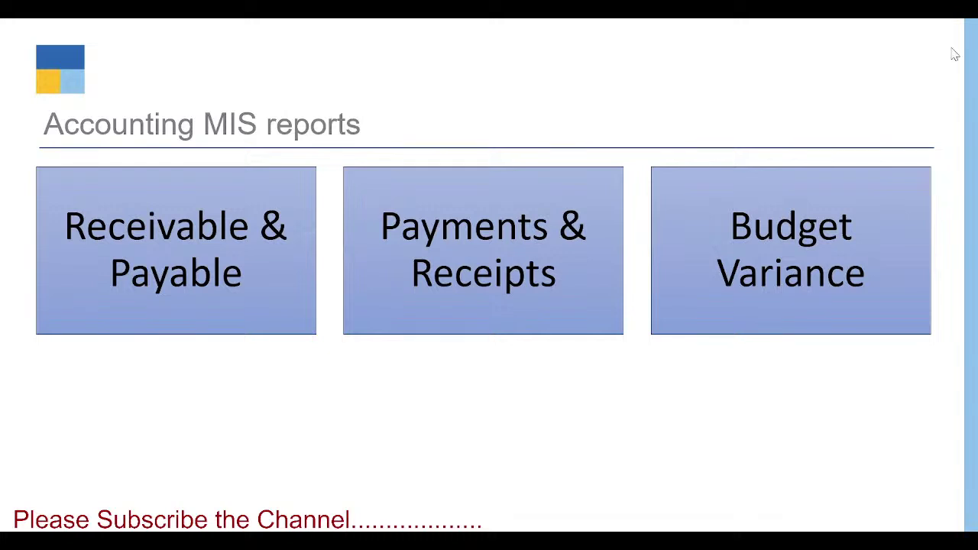
left_click(398, 460)
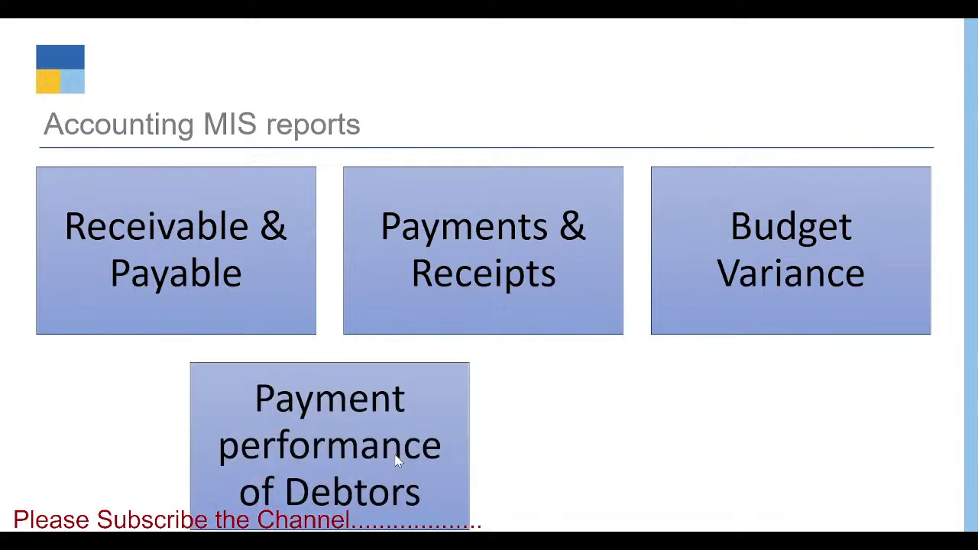
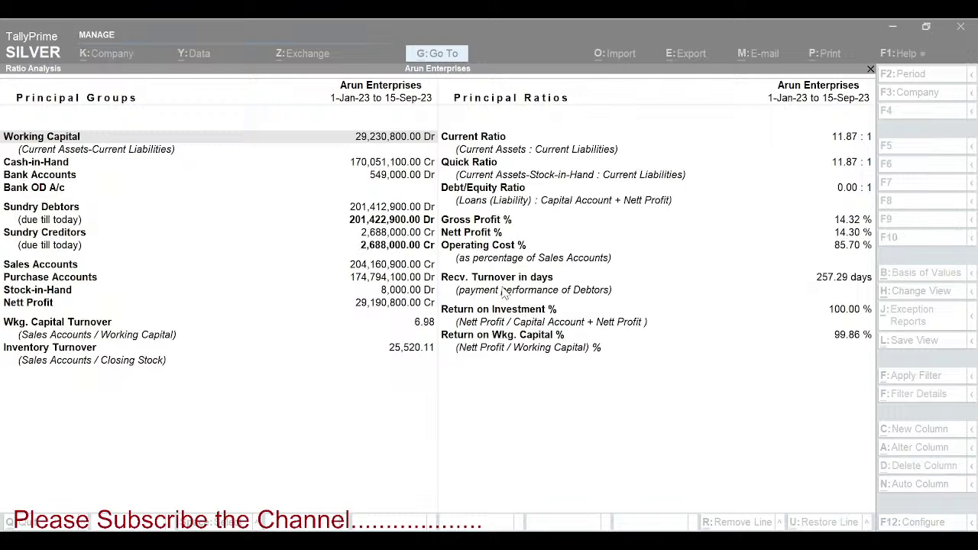
- Open the debtors' payment performance from the receivables turnover ratio and show it ledger-wise
left_click(503, 283)
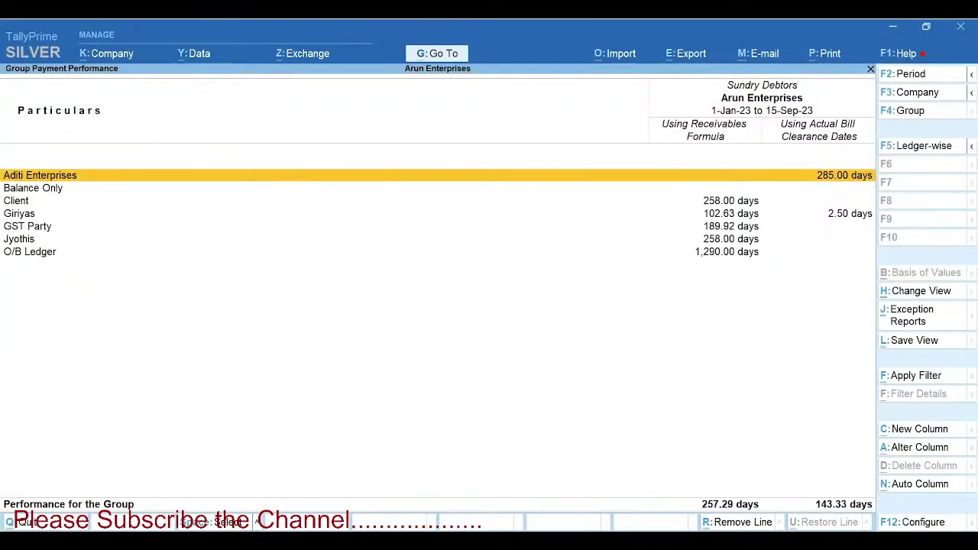
key("Escape")
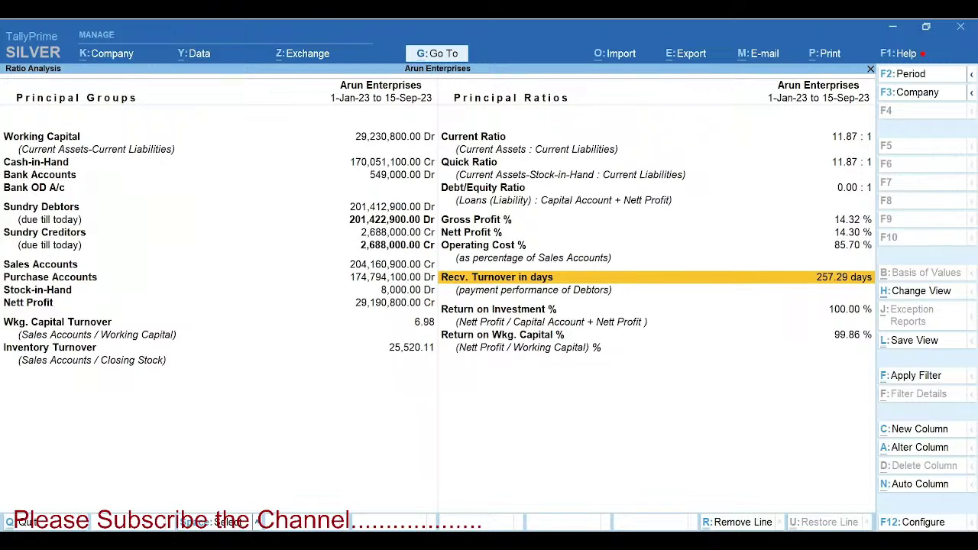
key("Return")
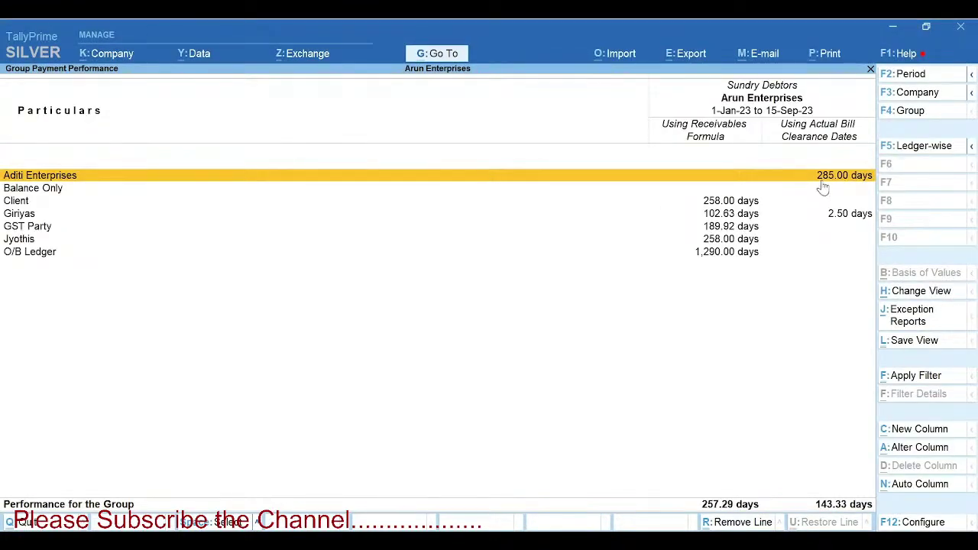
left_click(916, 153)
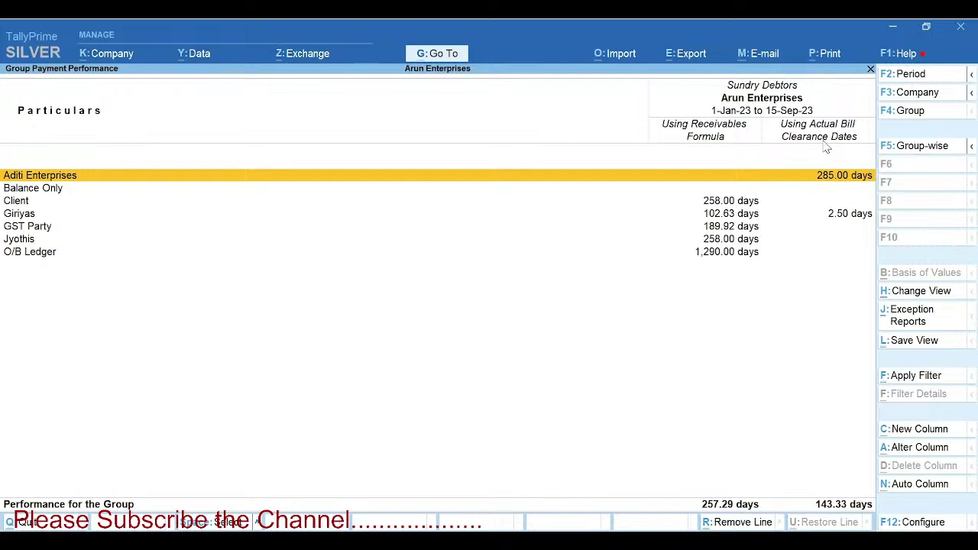
- Open the payment performance of Aditi Enterprises and expand the 10-Sep-23 bill to examine its sale and receipts
key("Return")
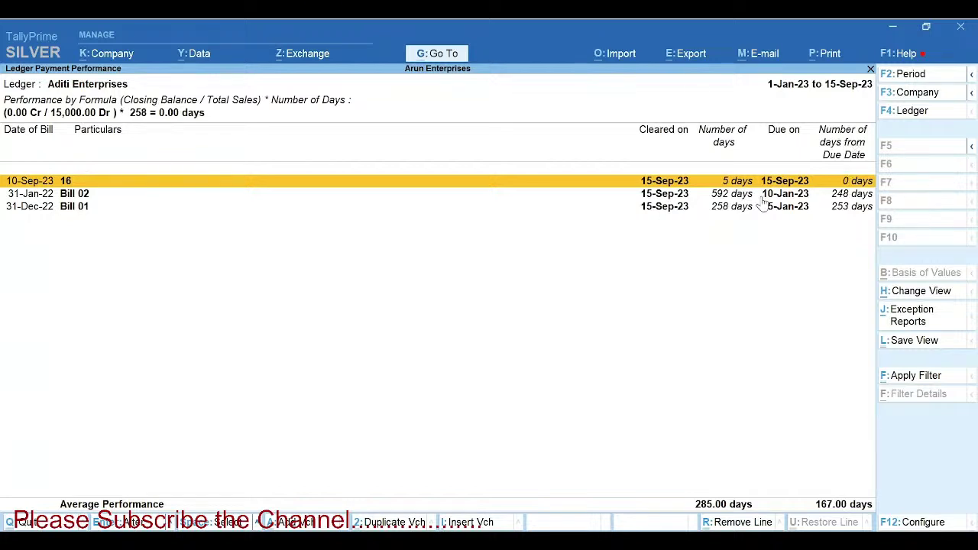
key("shift+Return")
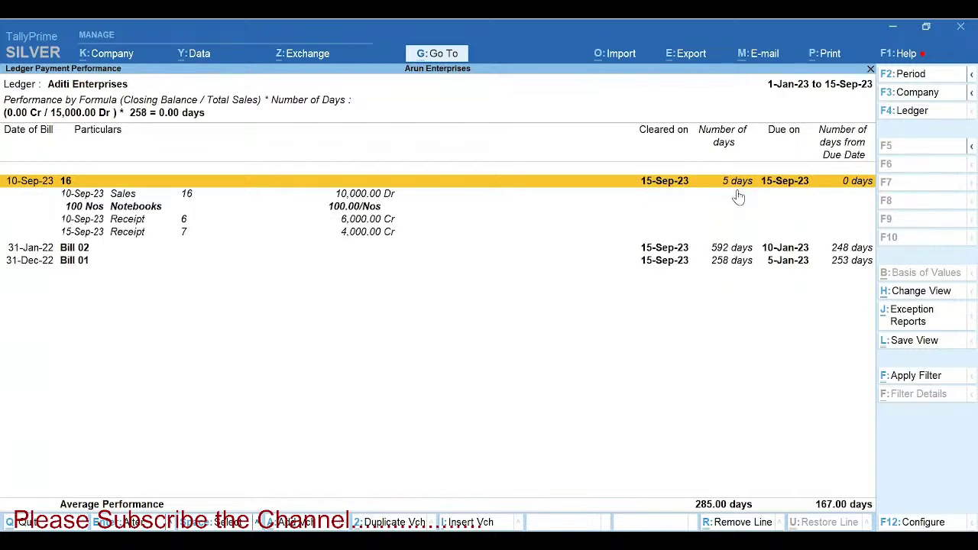
left_click(737, 196)
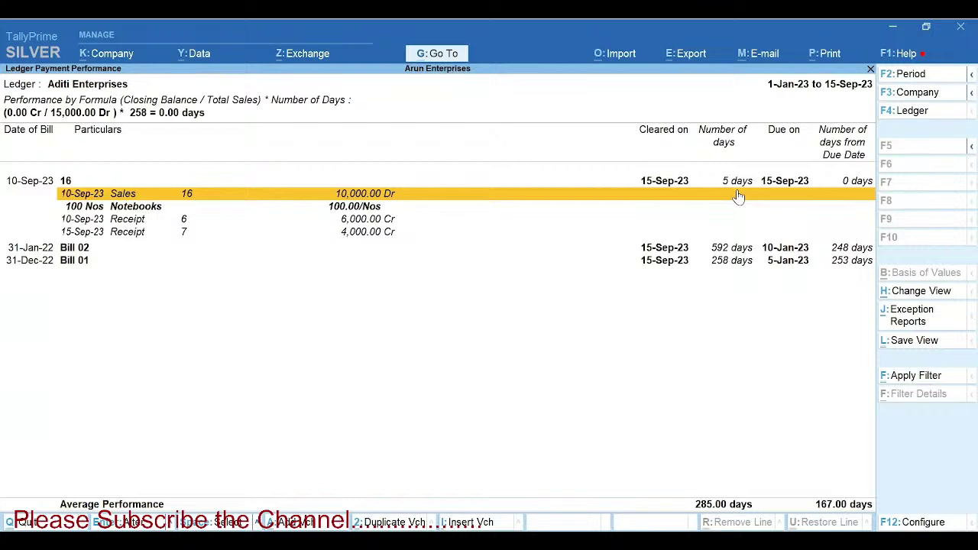
key("Down")
key("Down")
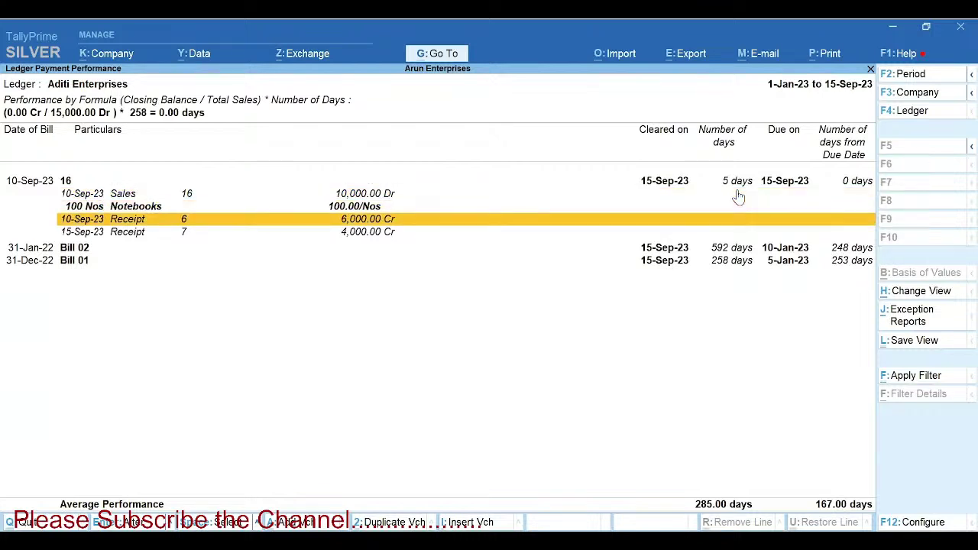
key("Down")
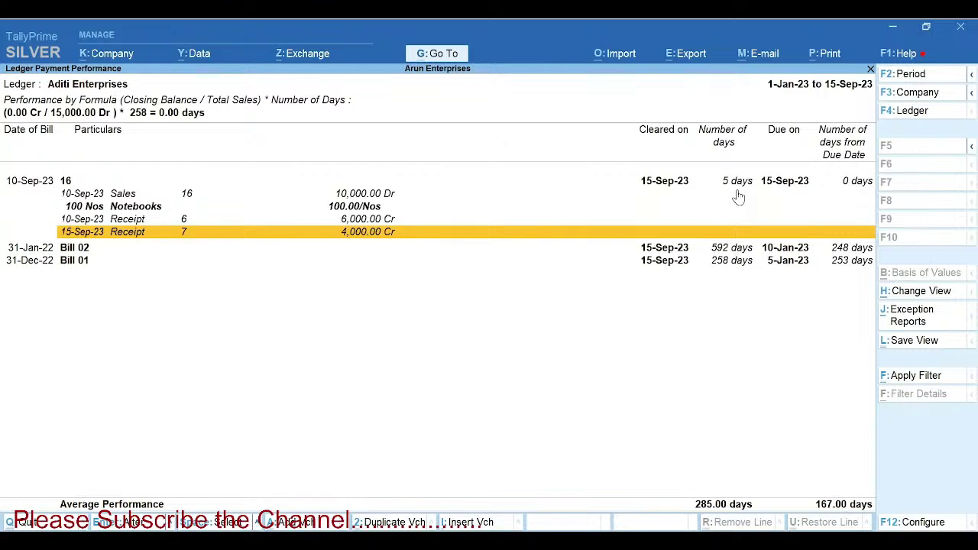
key("Down")
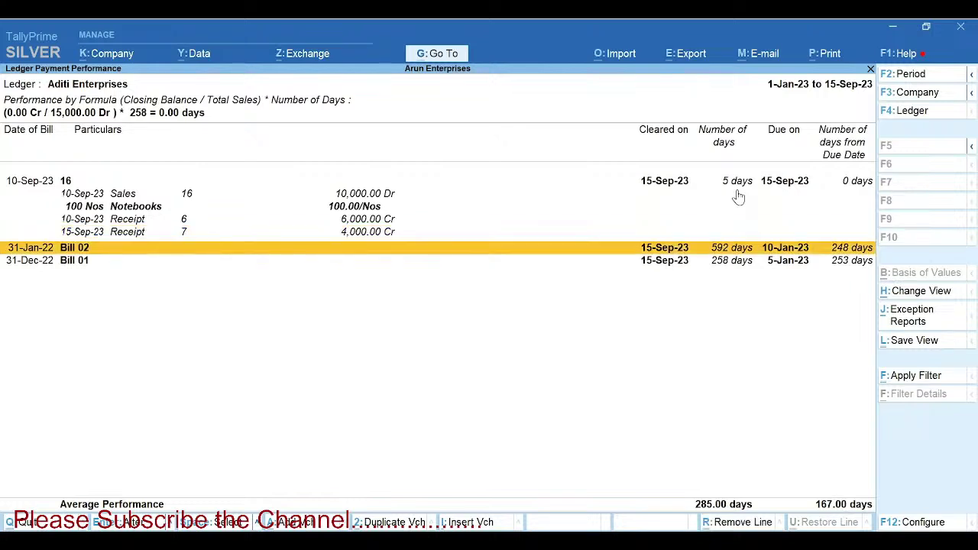
- Expand the 31-Jan-22 bill to view its opening balance and receipt, and return to the Gateway of Tally
key("shift+Return")
key("Down")
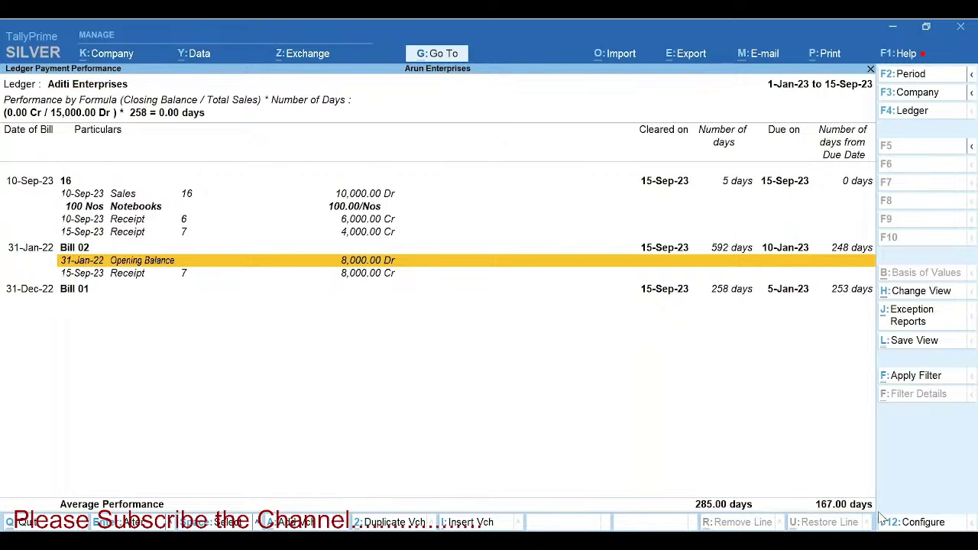
key("Escape")
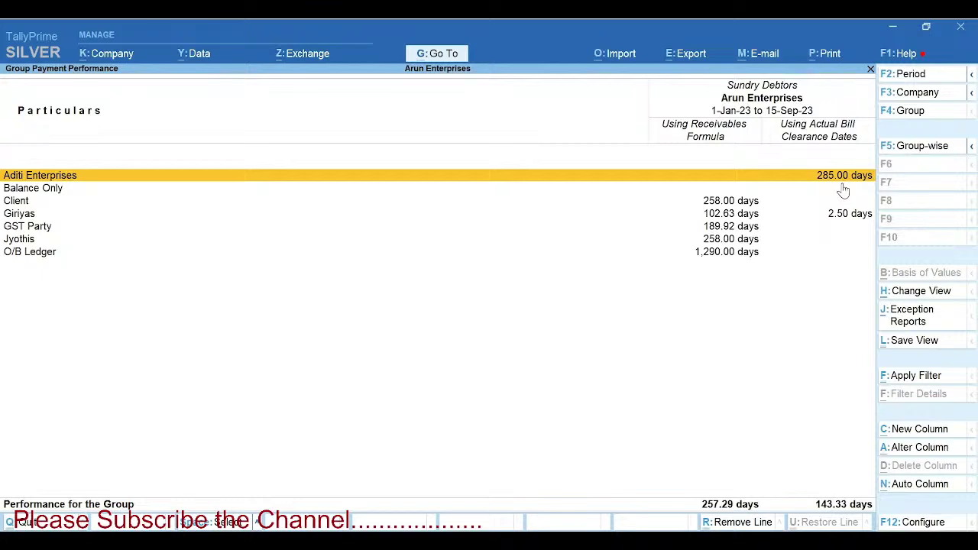
key("Down")
key("Down")
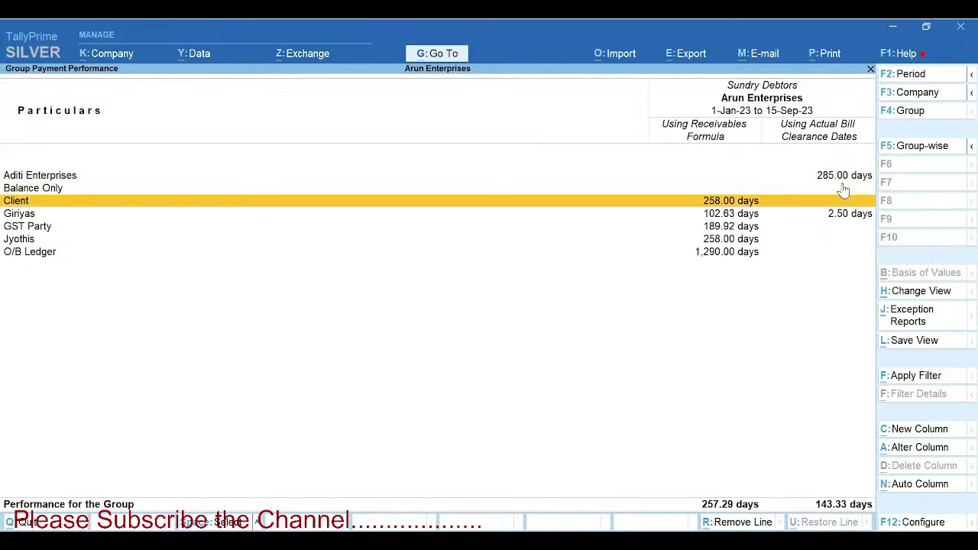
key("Escape")
key("Escape")
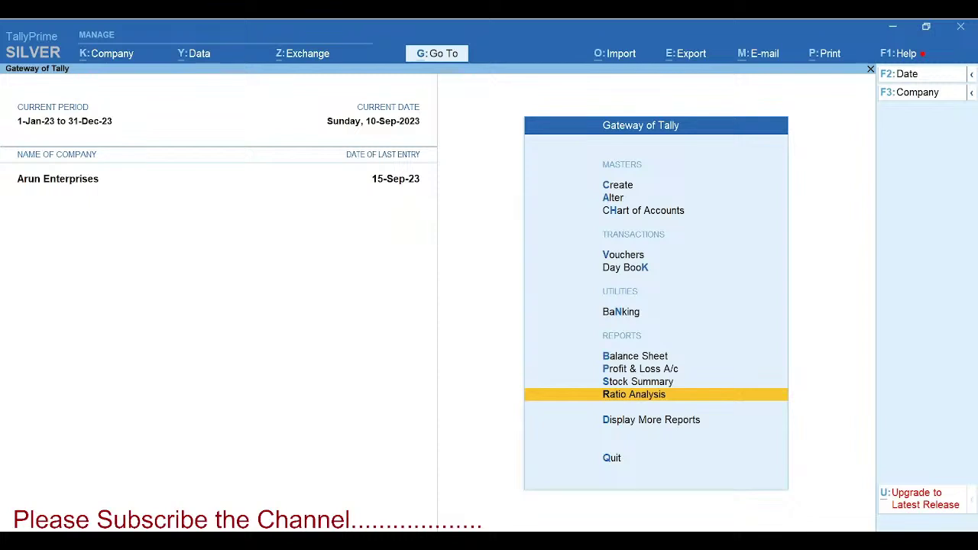
- Start a sales voucher dated 15 September 2023, leaving the reference number and date blank
key("v")
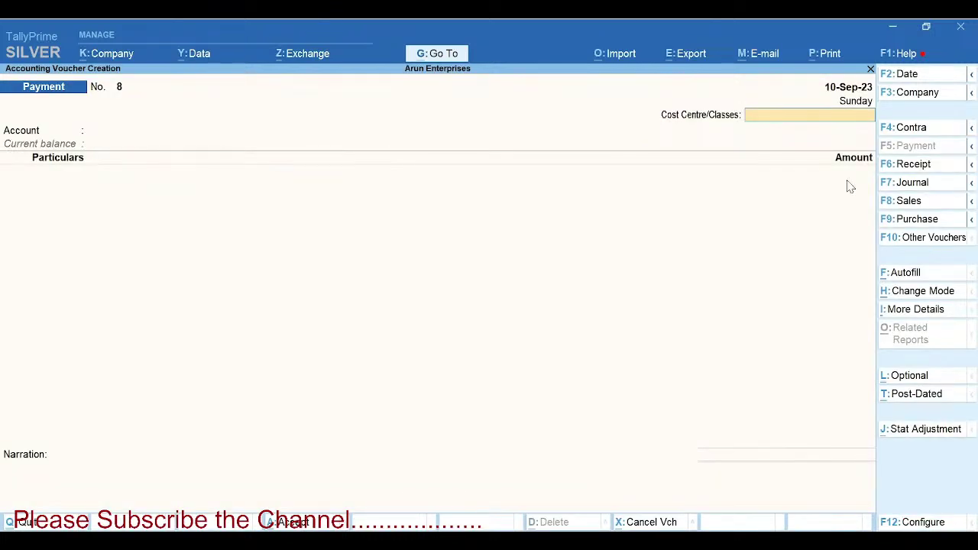
left_click(909, 201)
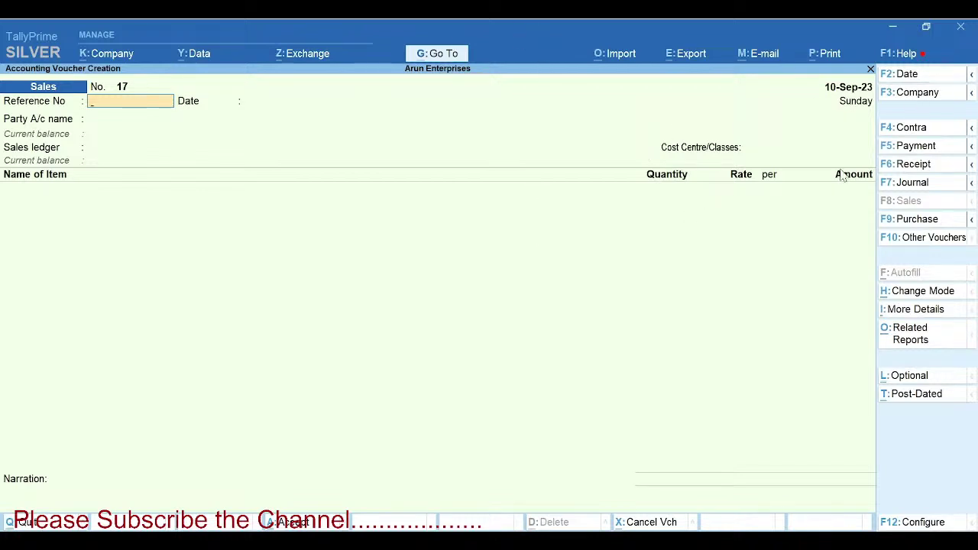
key("F2")
type("15sep")
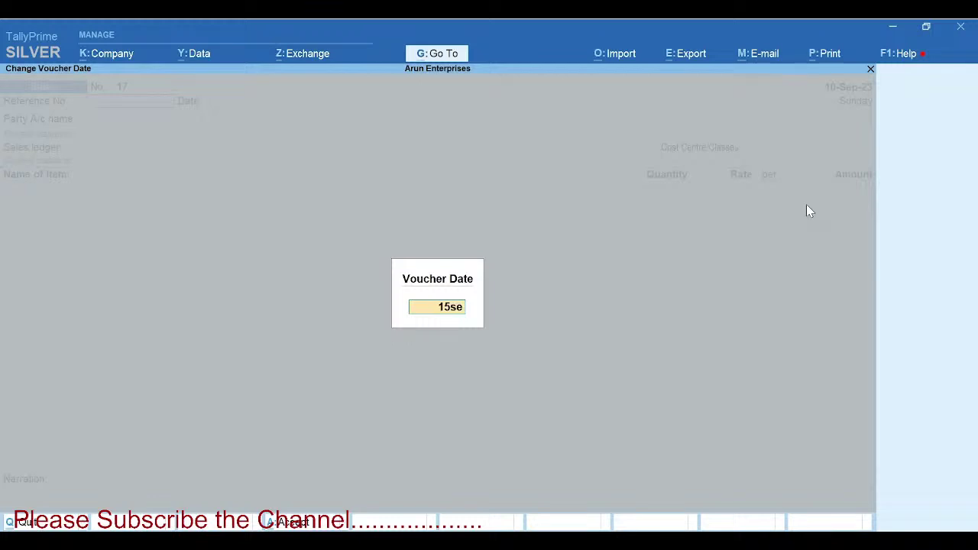
key("Return")
key("Return")
key("Return")
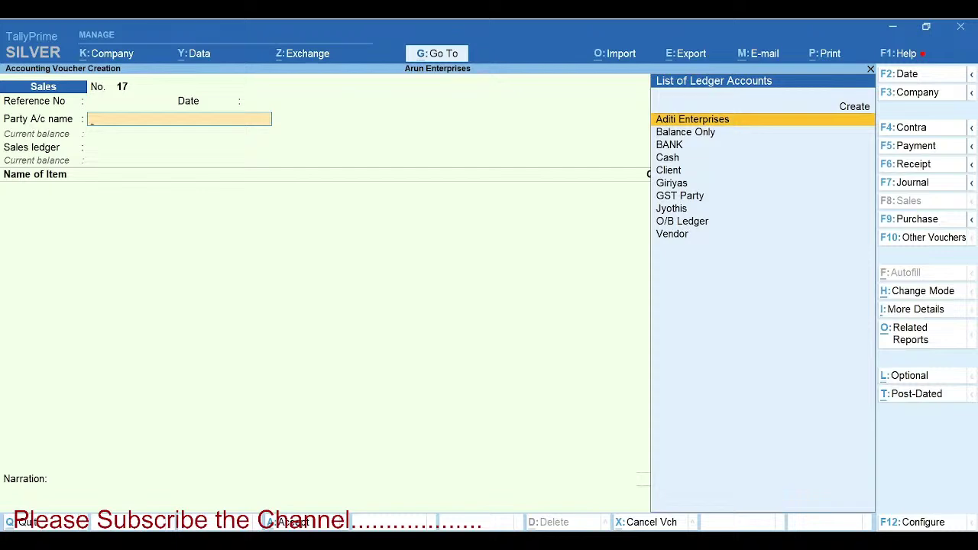
- Create a party ledger named New Party under Sundry Debtors from within the sales voucher and save it
key("alt+c")
type("New Party")
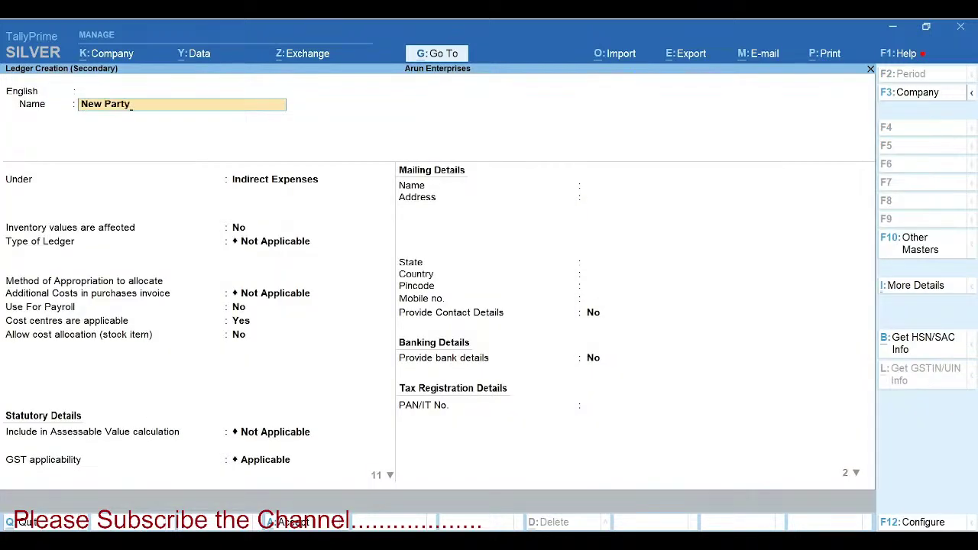
key("Return")
key("Return")
type("Sun")
left_click(685, 132)
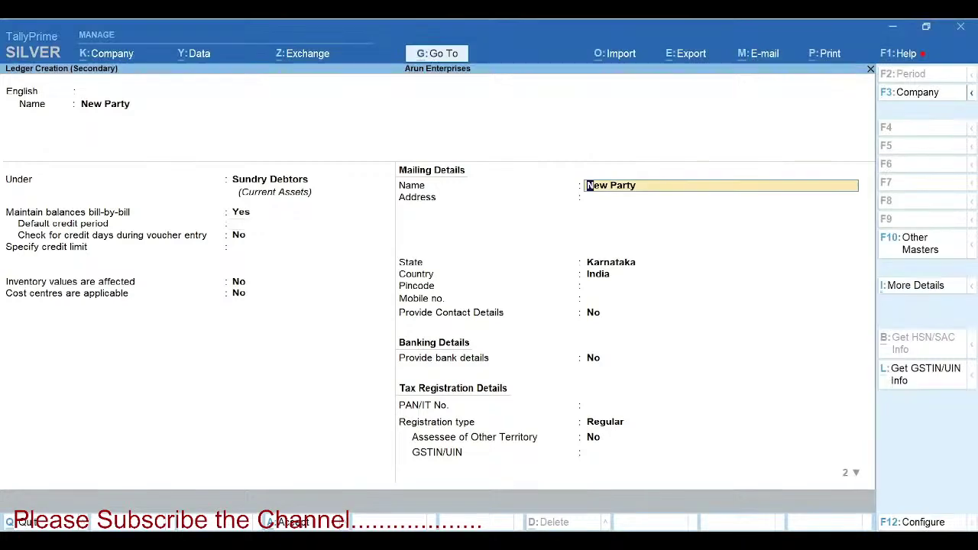
key("ctrl")
key("ctrl+a")
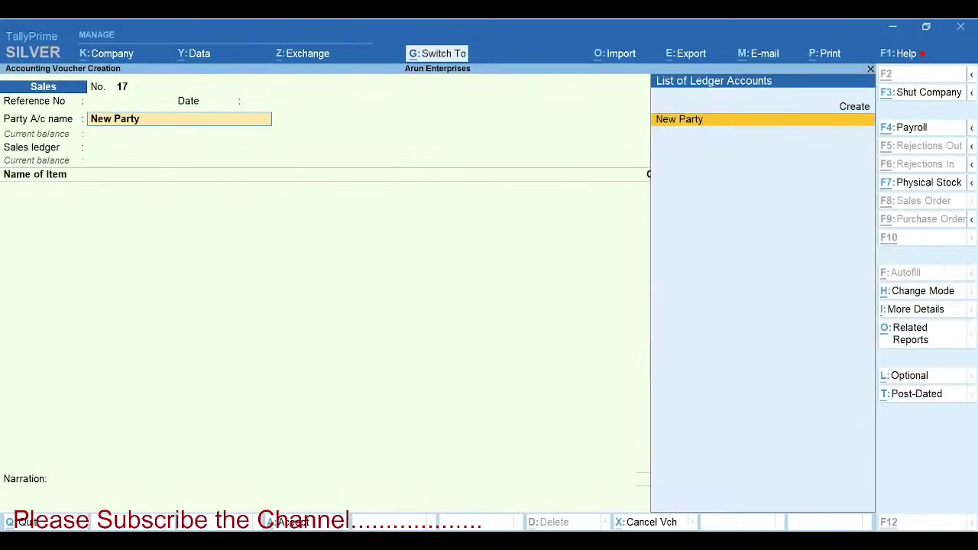
- Use New Party as the voucher's party with its default details, and choose Sales A/c as the sales ledger
key("Return")
key("ctrl+a")
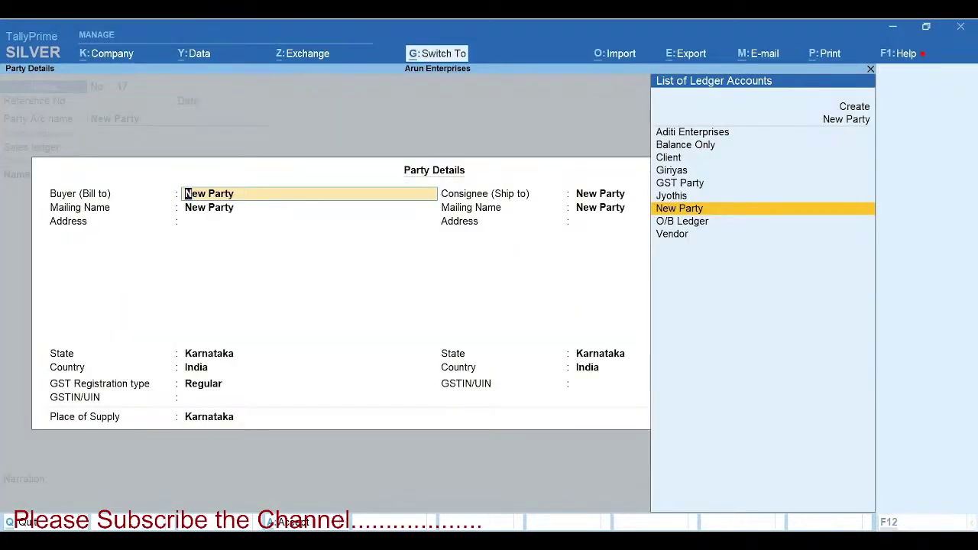
key("ctrl+a")
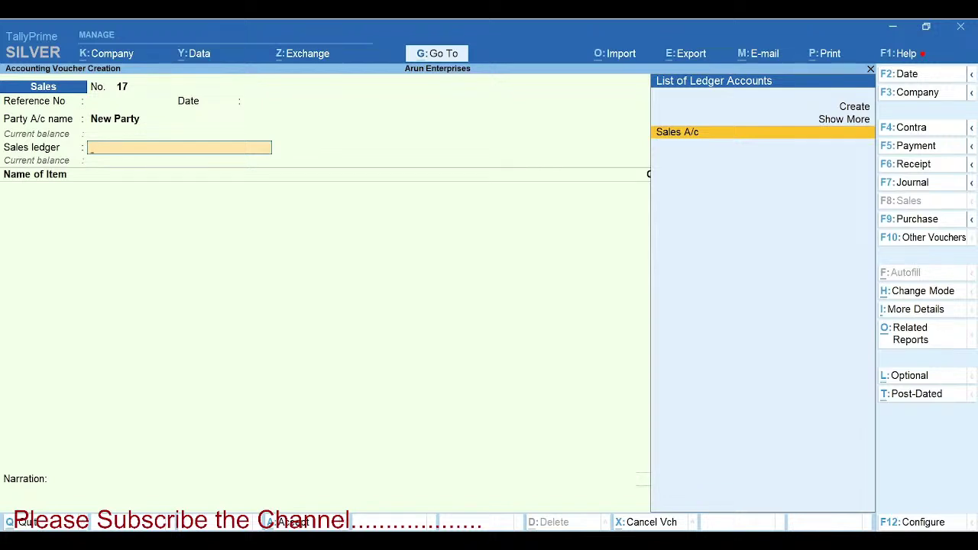
key("Return")
key("Return")
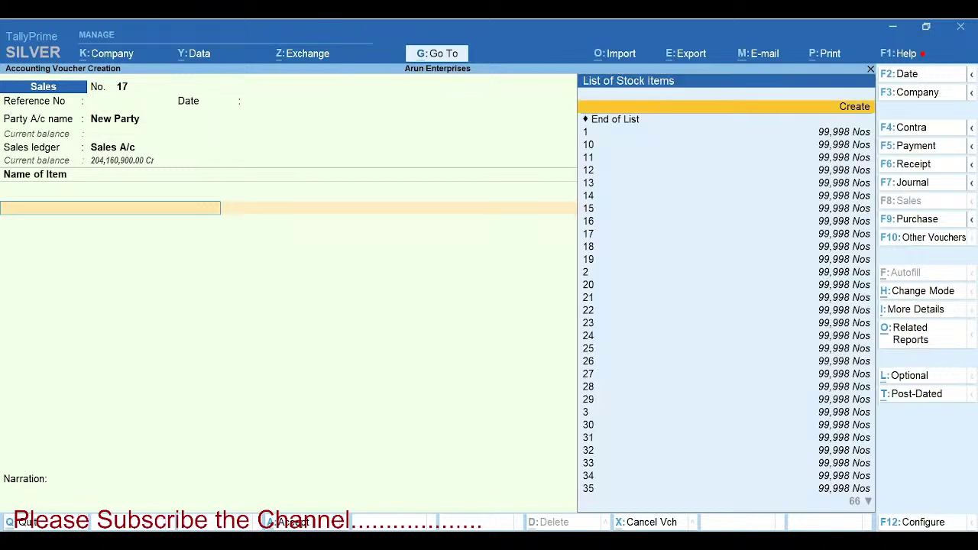
- Add the stock item Notepad for Office to the voucher, allocated from the godown Location 2 - Residential Project
type("Note")
key("Down")
key("Return")
key("Return")
key("Return")
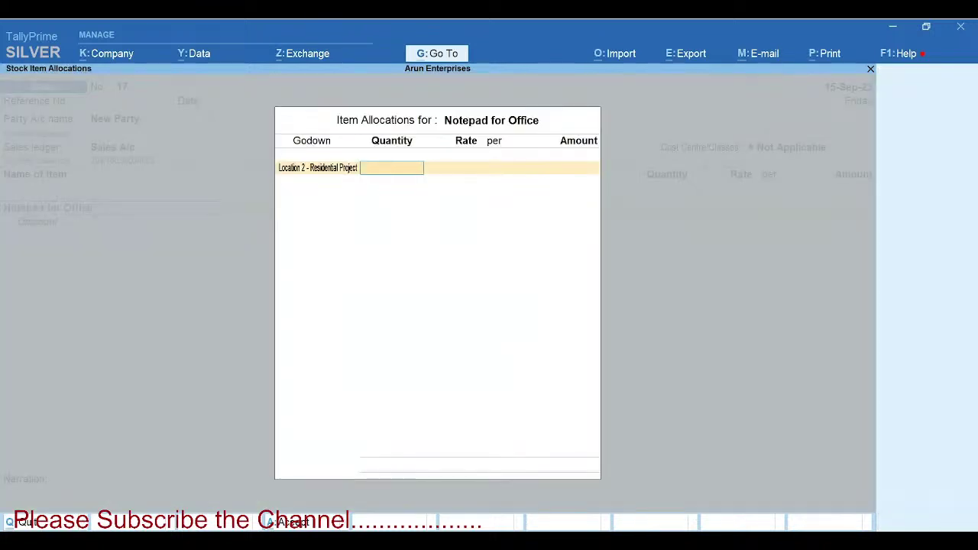
- Allocate 10 Nos of Notepad for Office from the Main Location godown, keeping the rate of 50.00 per Nos
key("BackSpace")
key("Down")
key("Down")
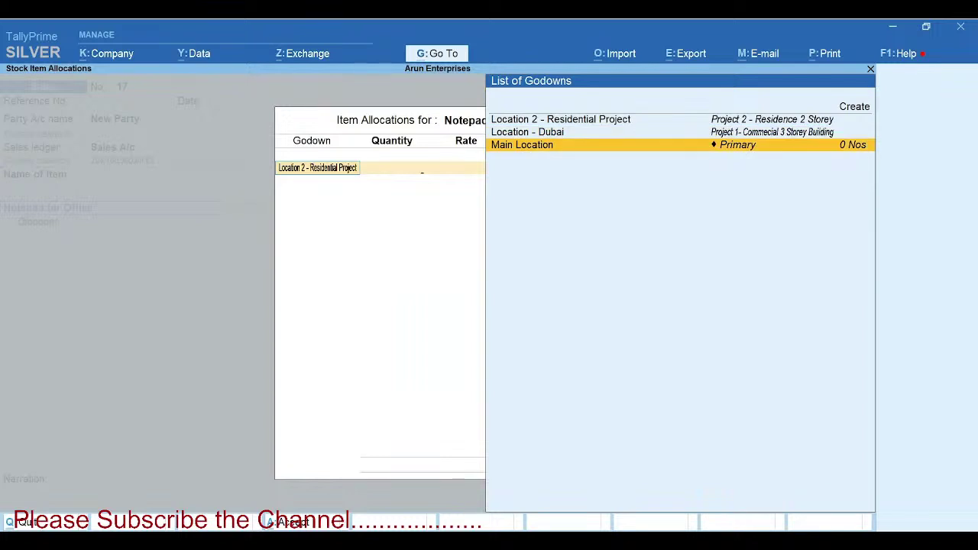
key("Return")
type("10")
key("Return")
key("Return")
key("Return")
key("Return")
key("Return")
key("Return")
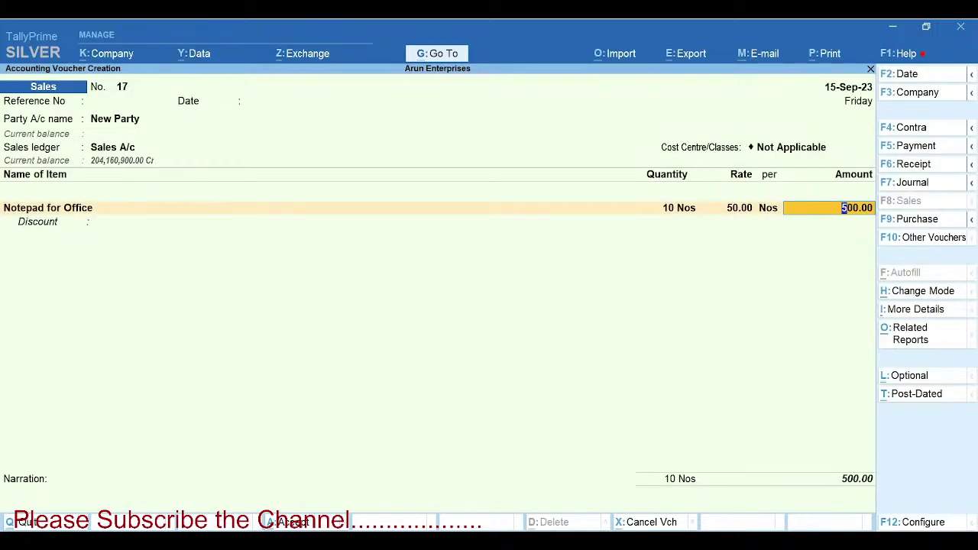
- Complete the item line without a discount and give New Ref 17 for New Party a due date of 20-Sep-23
key("Return")
key("Return")
key("Return")
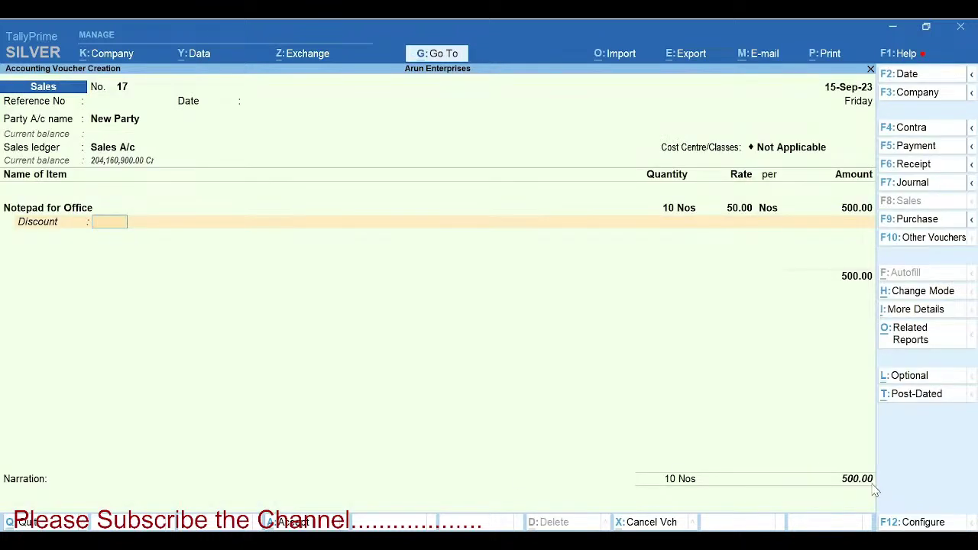
key("Return")
key("Return")
key("Return")
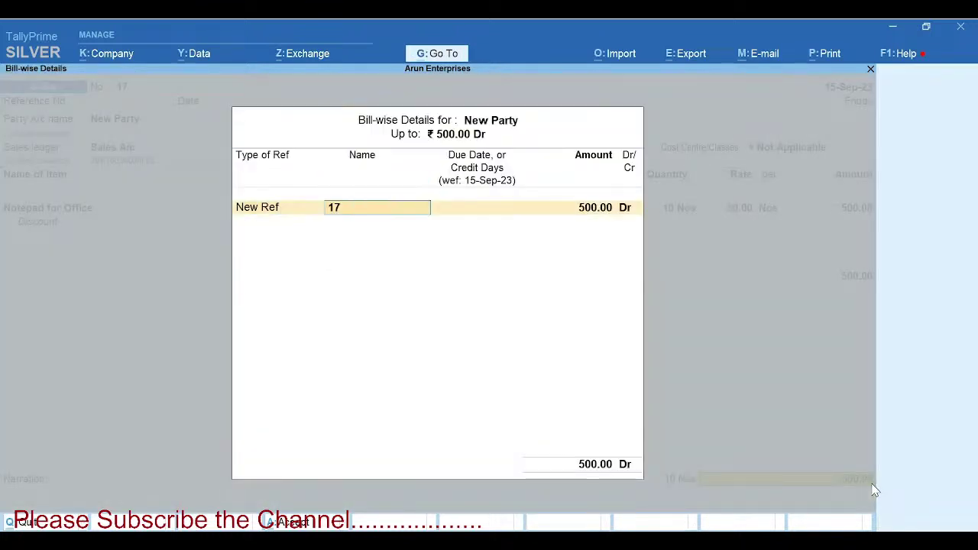
key("Return")
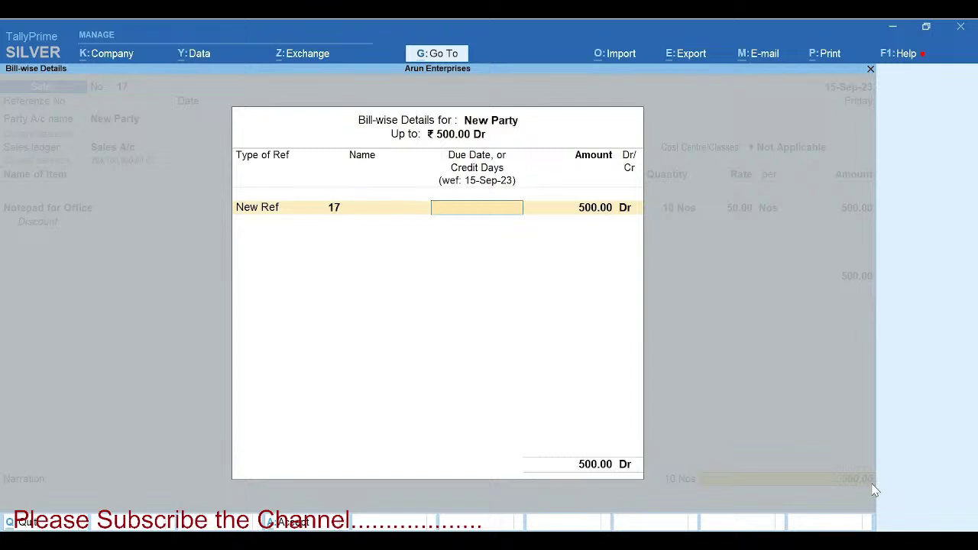
type("20sep")
key("Return")
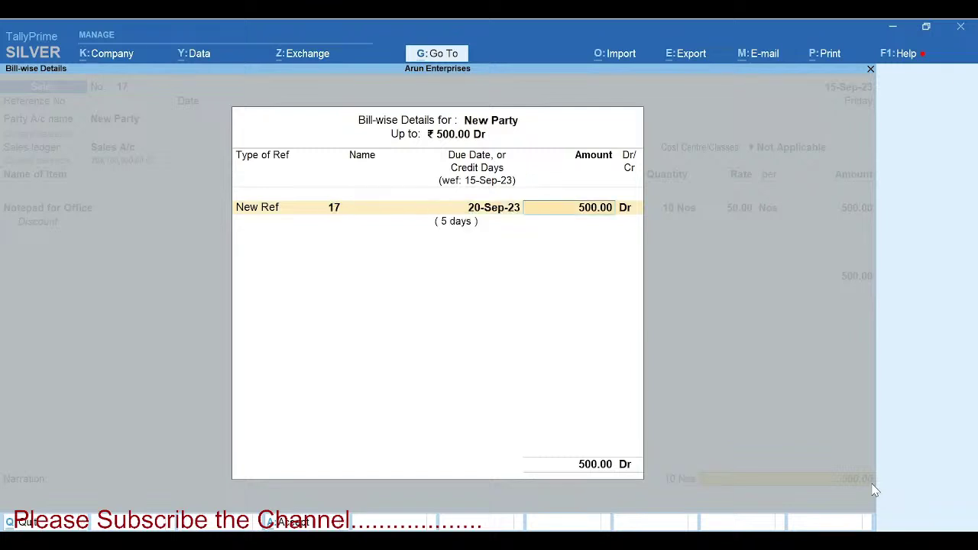
- Accept the bill-wise details, save the sales voucher and leave voucher creation
key("ctrl")
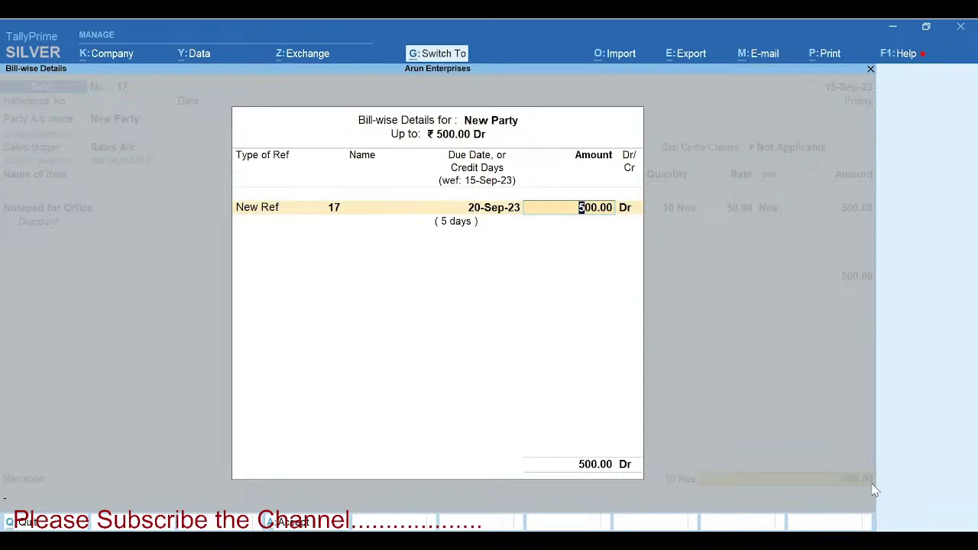
key("ctrl+a")
key("ctrl+a")
key("Escape")
key("y")
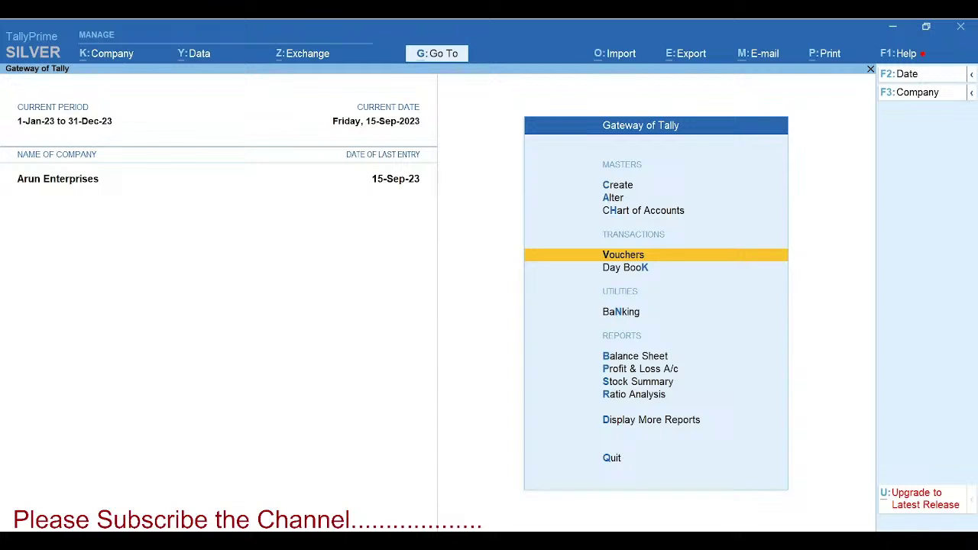
- Open the Ratio Analysis report from the Gateway of Tally
key("Down")
key("Down")
key("Down")
key("Down")
key("Down")
key("Down")
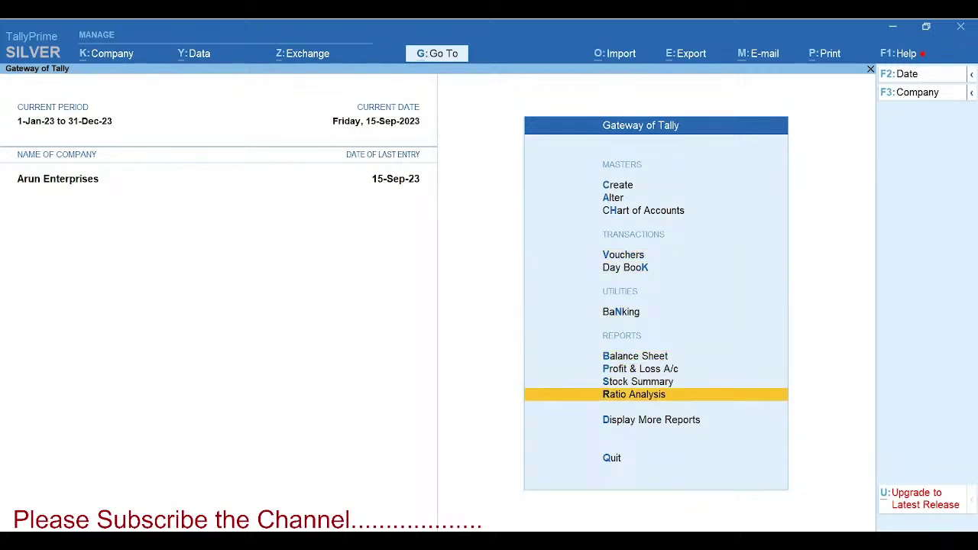
key("Return")
- Drill down into Recv. Turnover in days to see the payment performance of the Sundry Debtors
key("Down")
key("Down")
key("Down")
key("Down")
key("Down")
key("Down")
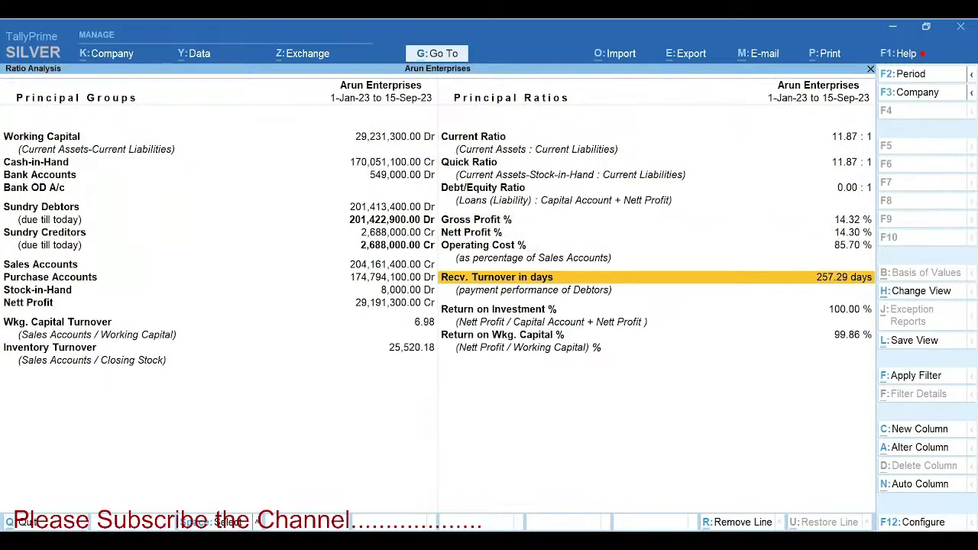
key("Return")
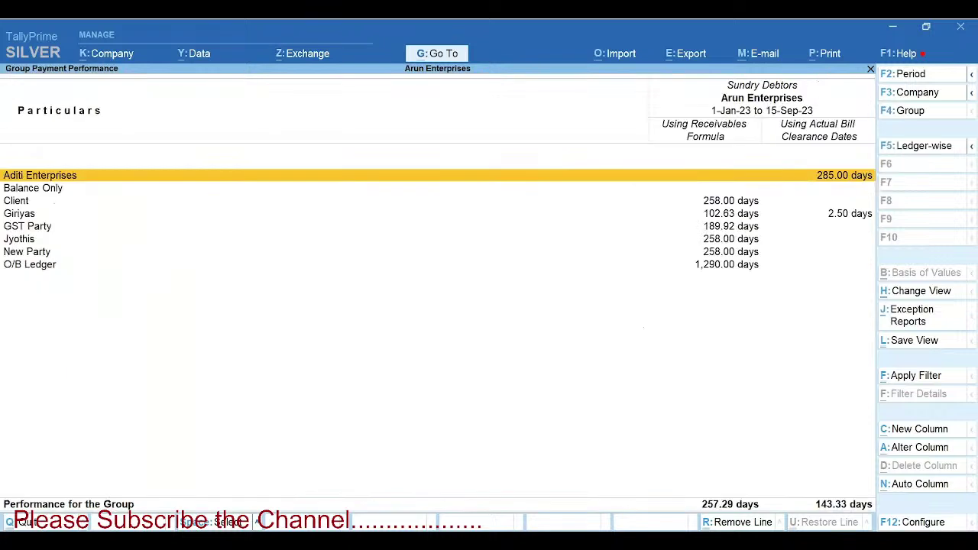
- Open the ledger payment performance of New Party from the debtors list
key("Down")
key("Down")
key("Down")
key("Down")
key("Down")
key("Down")
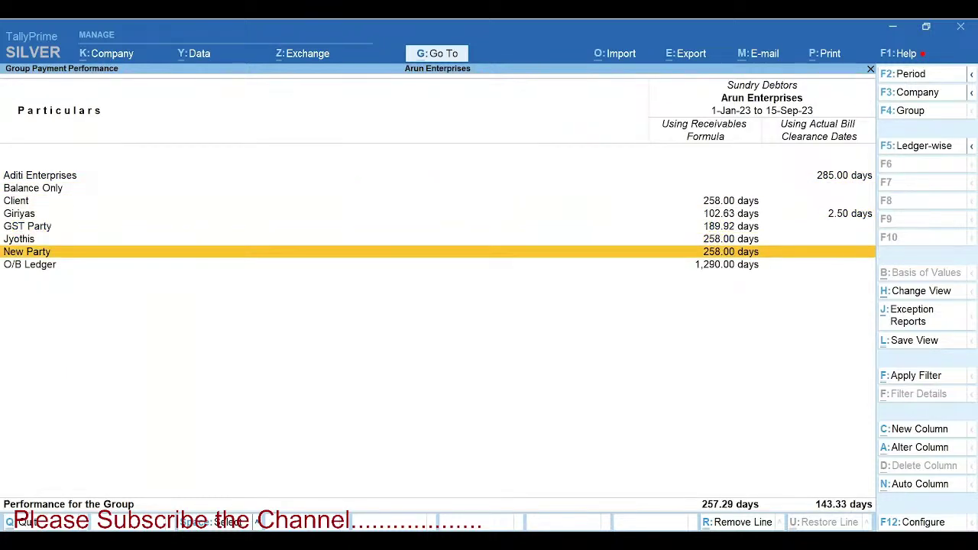
key("Return")
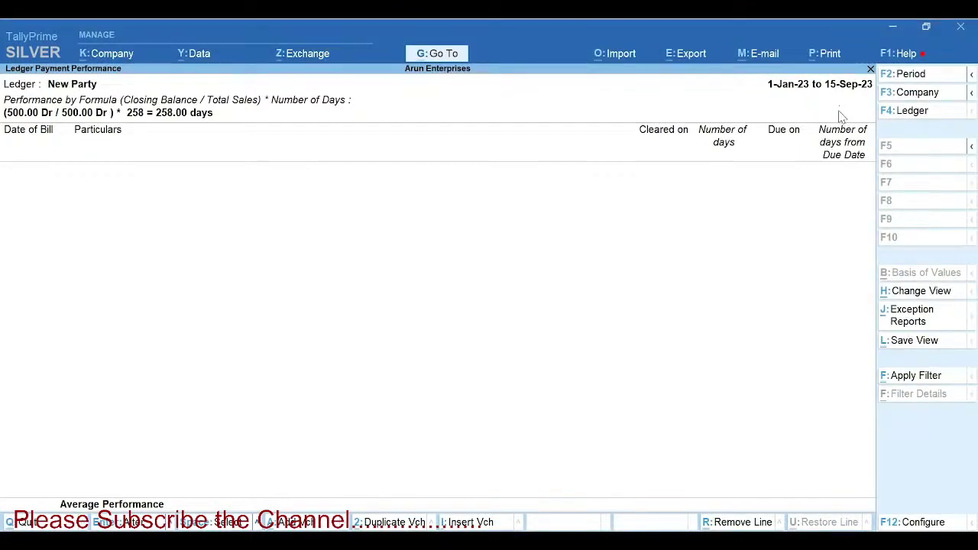
- Set New Party's ledger payment performance period to 1-Sep-23 to 30-Sep-23
left_click(910, 76)
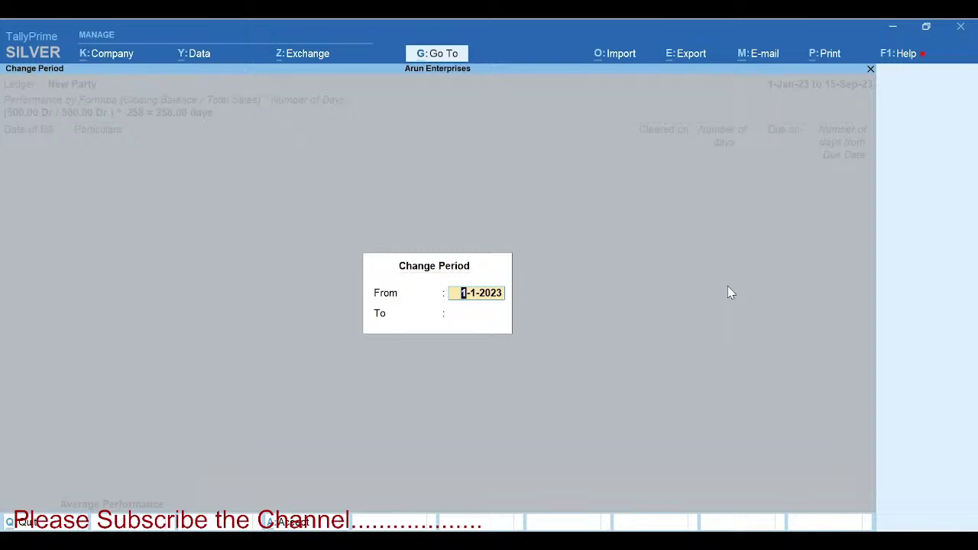
type("1-9")
key("Return")
type("30sep")
key("Return")
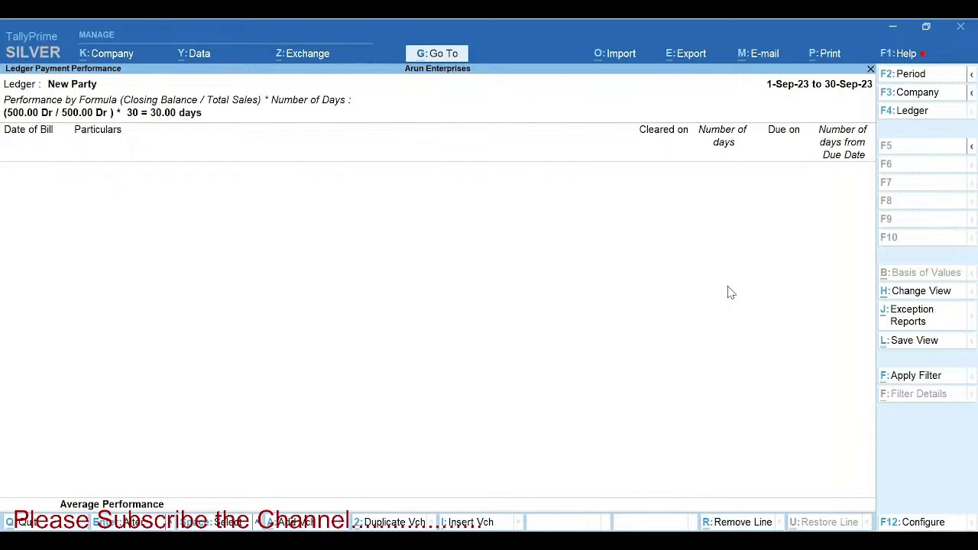
- Return to the Sundry Debtors group payment performance and set its period to 1-Sep-23 to 30-Sep-23
key("Escape")
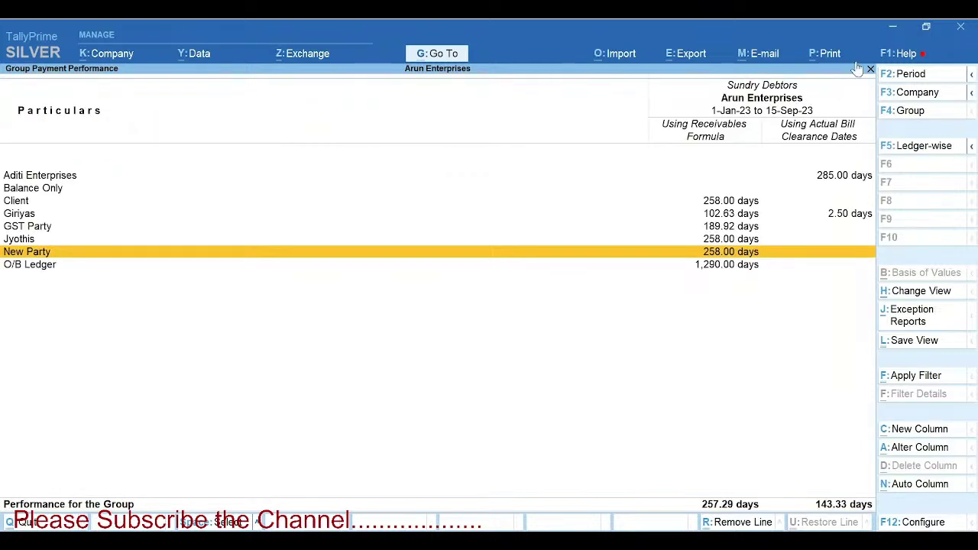
key("F2")
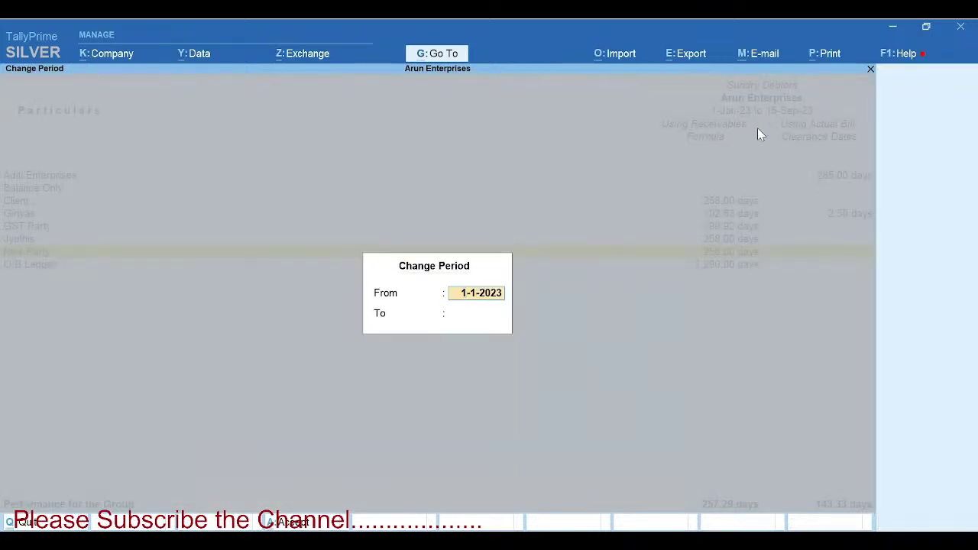
type("1-sep")
key("Return")
type("sep")
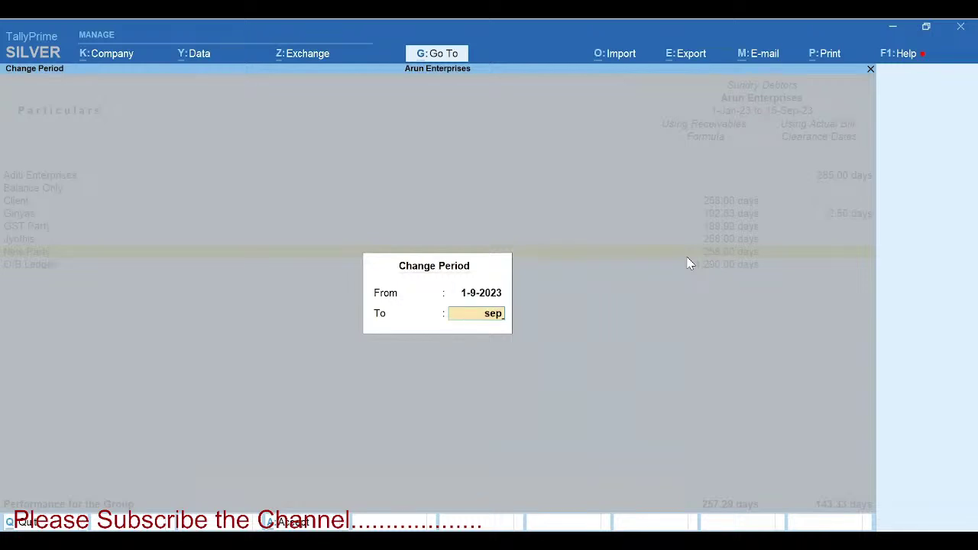
key("Return")
- Examine New Party's payment performance calculation for September, then close the reports back to the Gateway of Tally
key("Down")
key("Down")
key("Down")
key("Down")
key("Down")
key("Down")
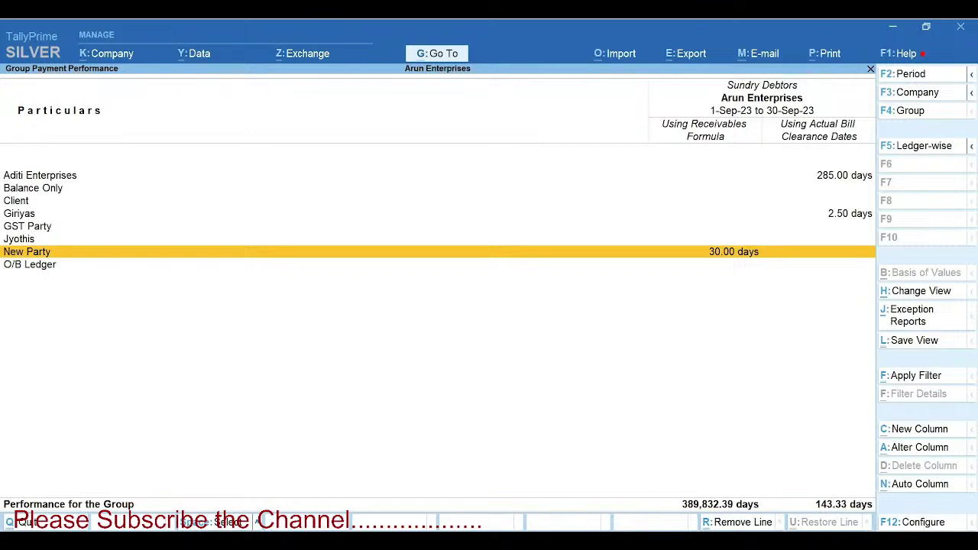
key("Return")
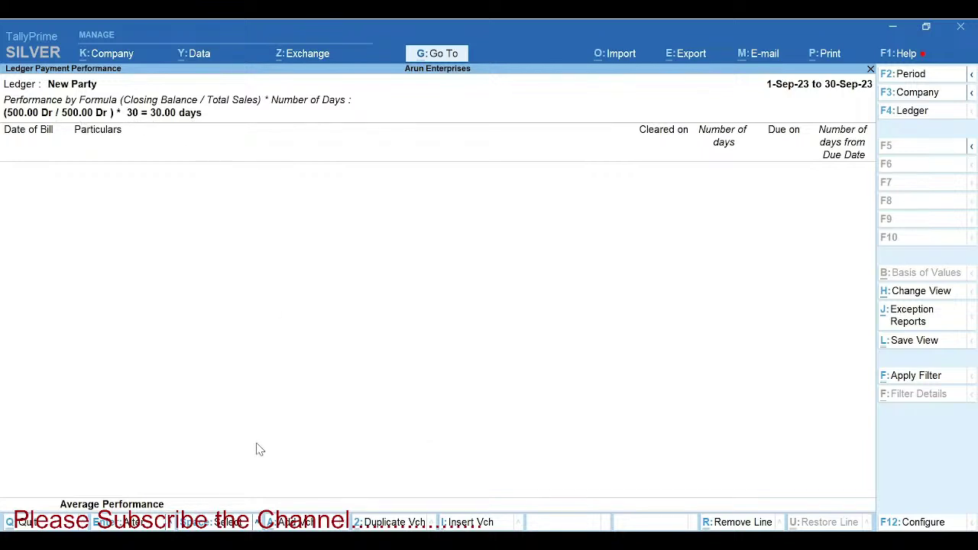
key("Escape")
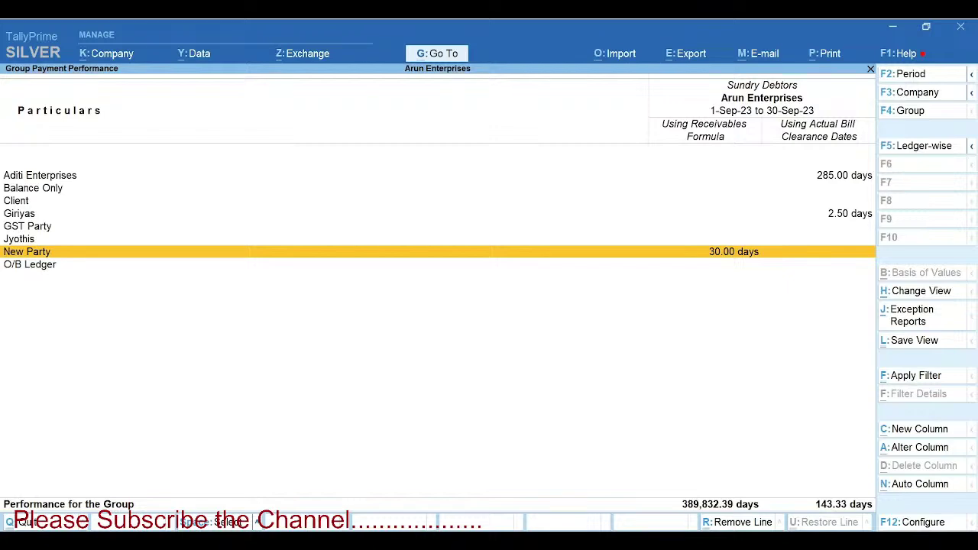
key("Escape")
key("Escape")
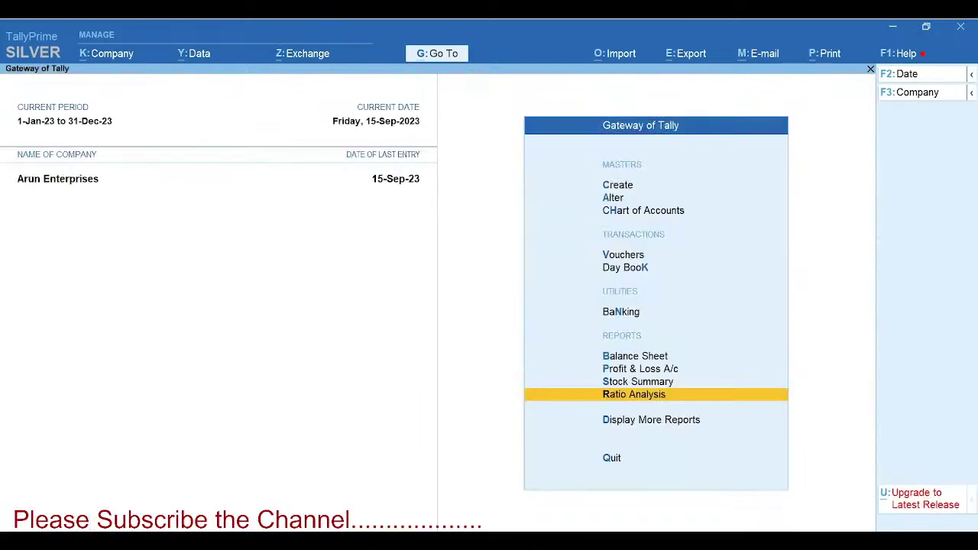
- Start a Receipt voucher dated 21-Sep-23 with BANK as the account and no cost centre class
key("v")
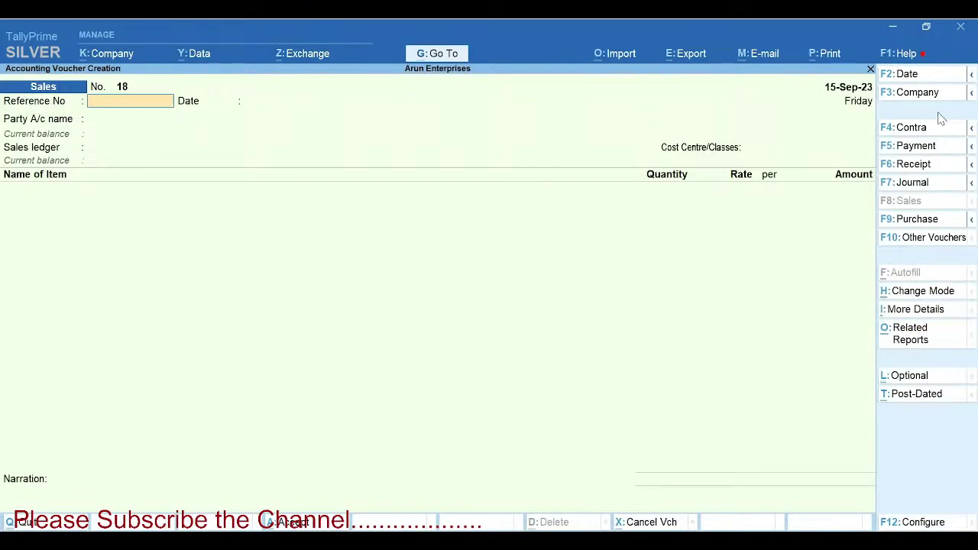
key("F6")
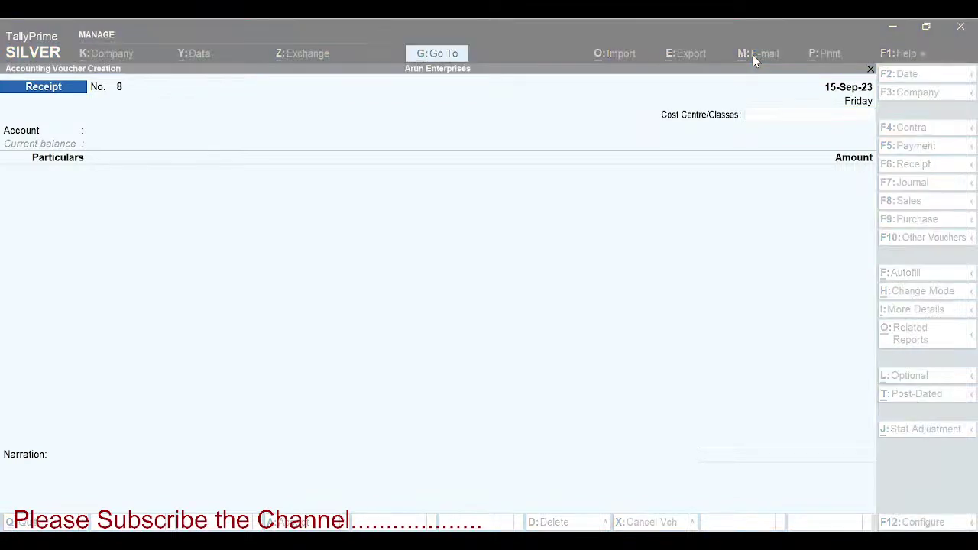
key("F2")
type("21")
key("Return")
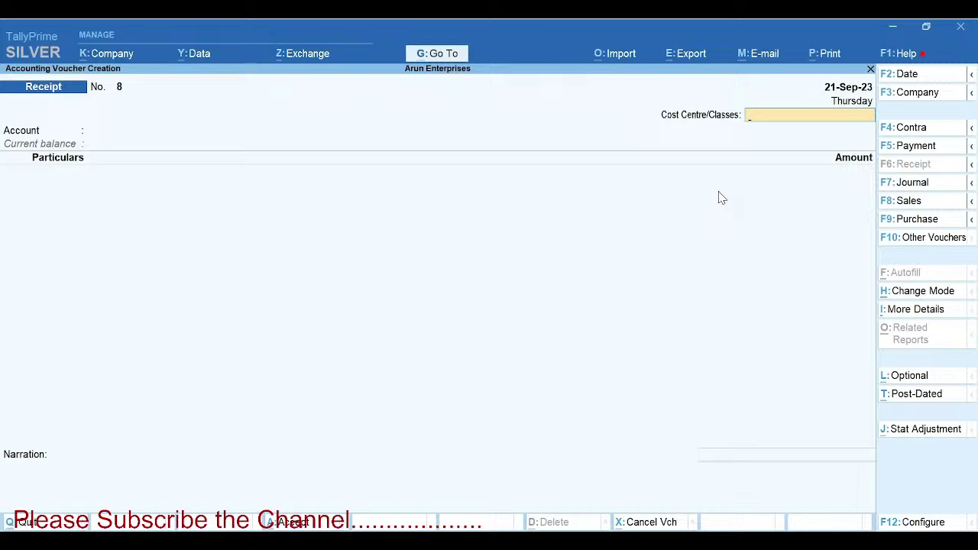
key("Return")
key("Return")
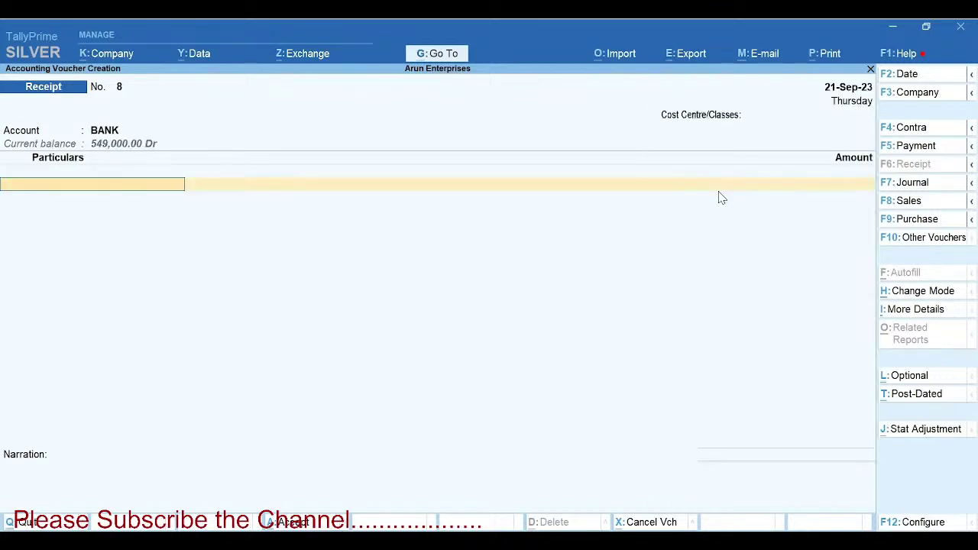
- Credit New Party with 500.00 as Agst Ref to the pending bill 17
type("New Party")
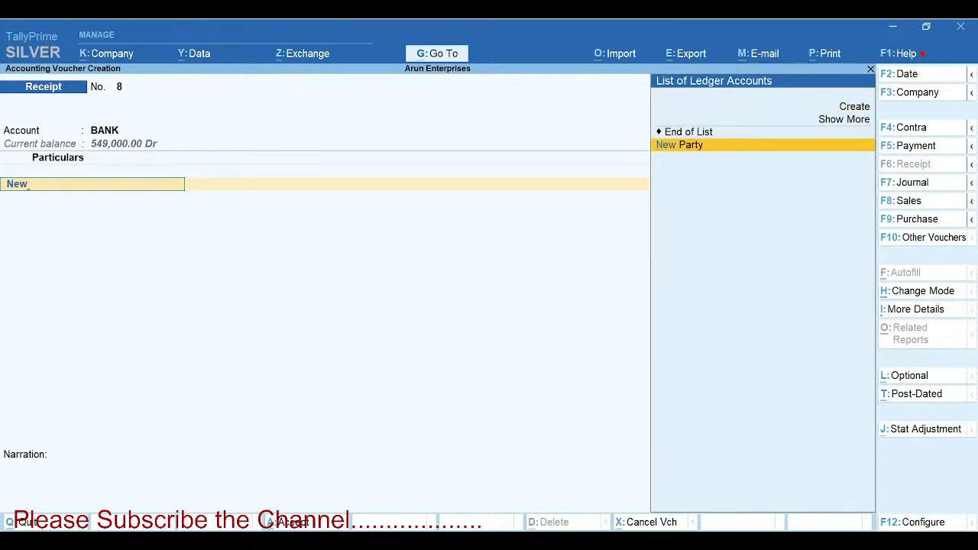
key("Return")
key("Return")
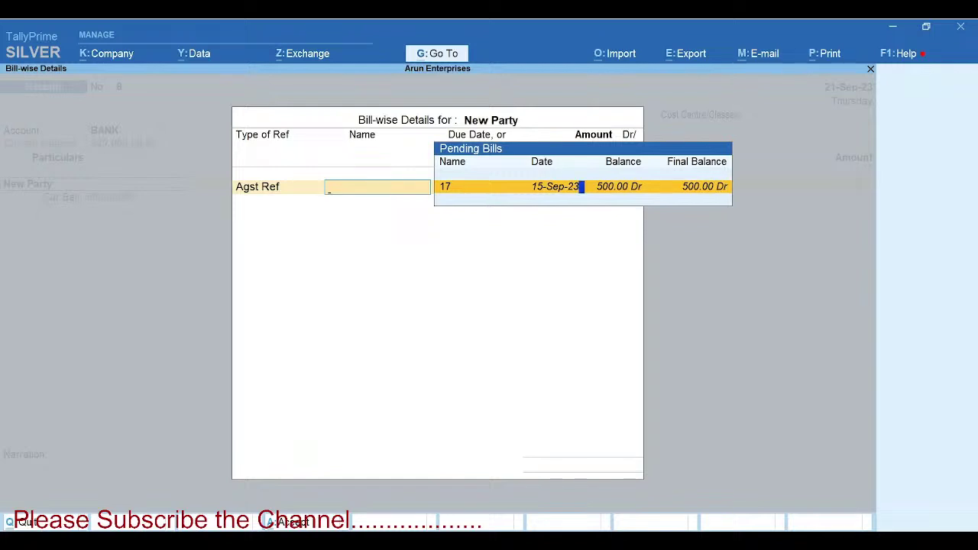
key("Return")
key("Return")
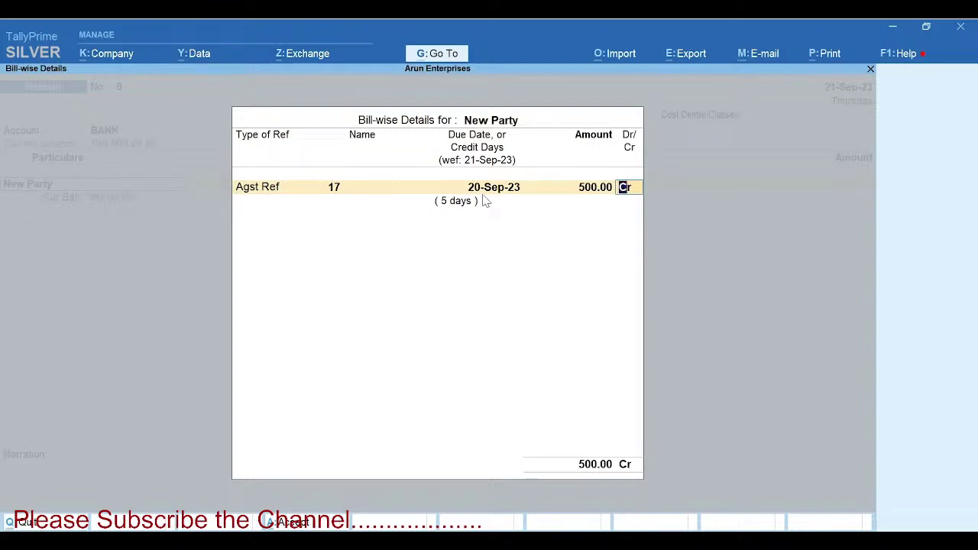
key("Return")
key("Return")
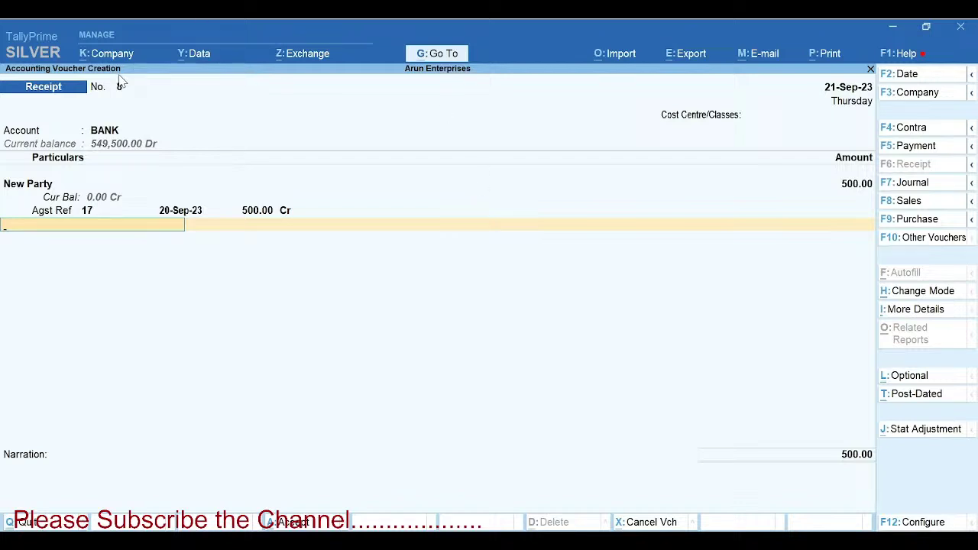
- Finish and save the receipt voucher, then quit voucher creation
key("Return")
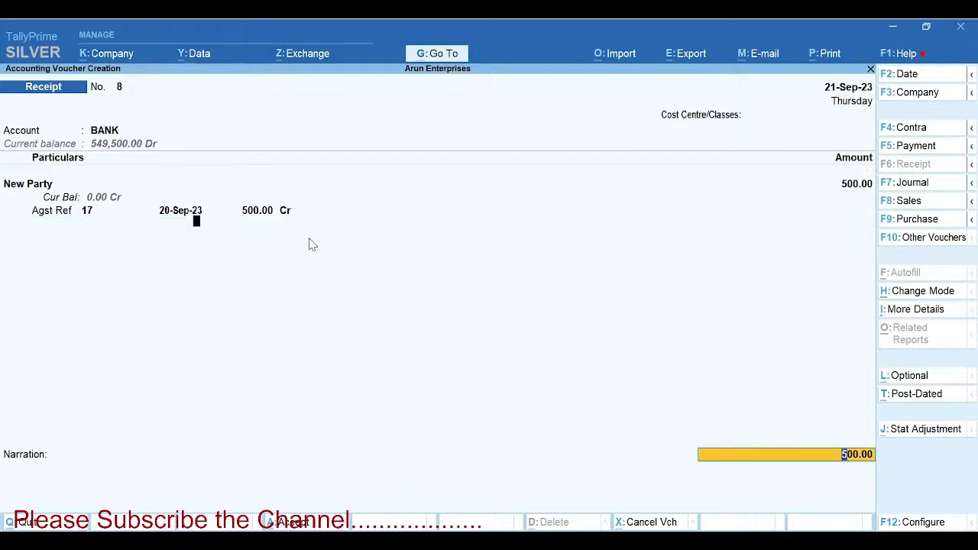
key("Return")
key("ctrl+a")
key("ctrl+a")
key("Escape")
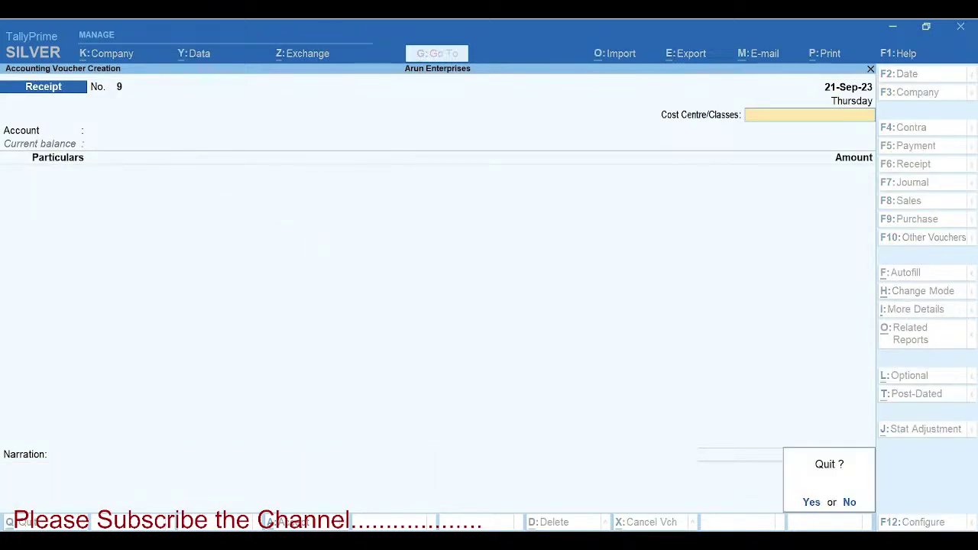
key("y")
- Open Ratio Analysis again to check the figures with the receipt recorded
key("Down")
key("Down")
key("Down")
key("Down")
key("Down")
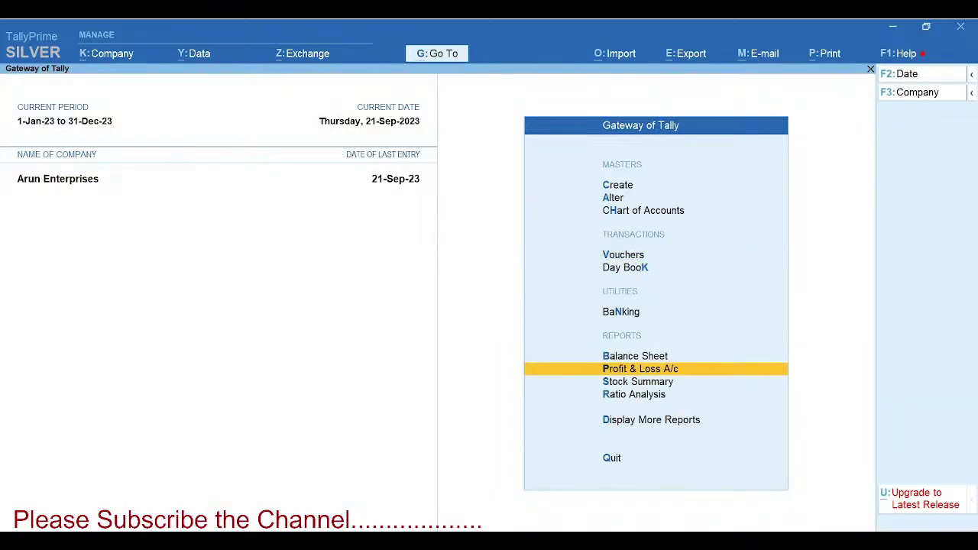
key("Down")
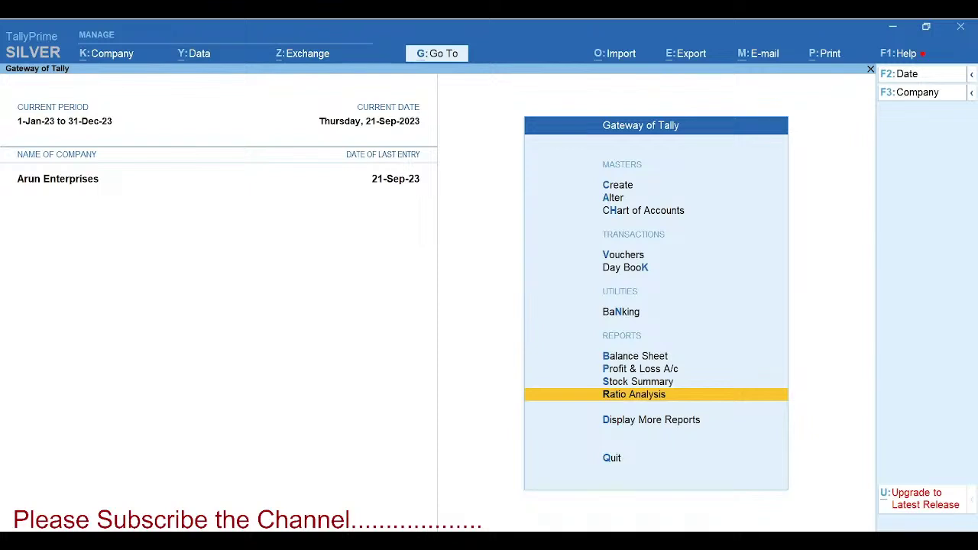
key("Return")
- Open the debtors' payment performance from Recv. Turnover in days and go to New Party
key("Right")
key("Down")
key("Down")
key("Down")
key("Down")
key("Down")
key("Down")
key("Down")
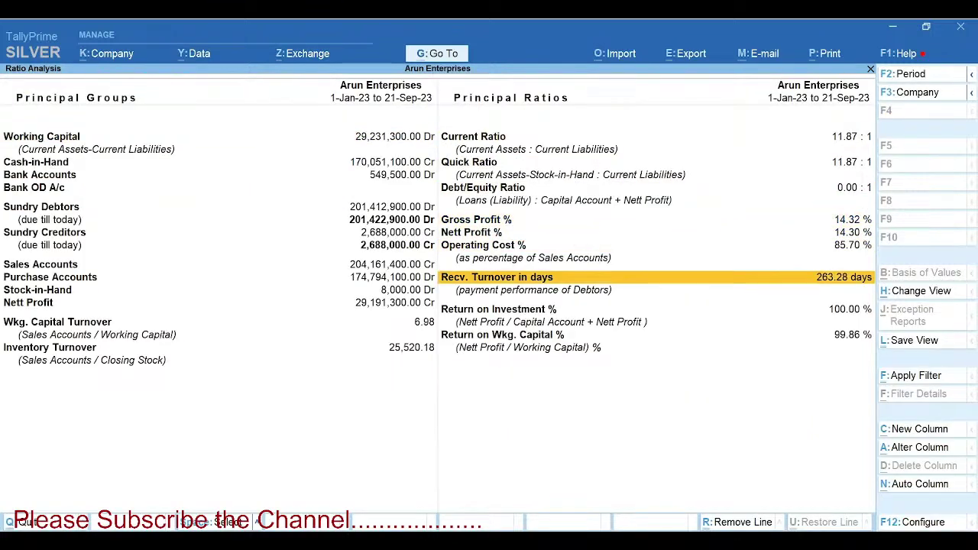
left_click(538, 284)
key("Return")
key("Down")
key("Down")
key("Down")
key("Down")
key("Down")
key("Down")
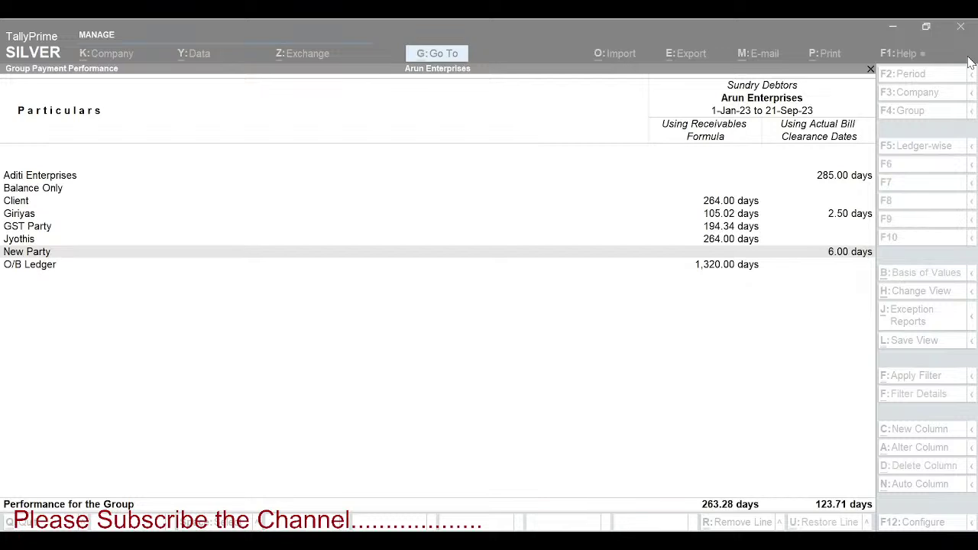
key("F1")
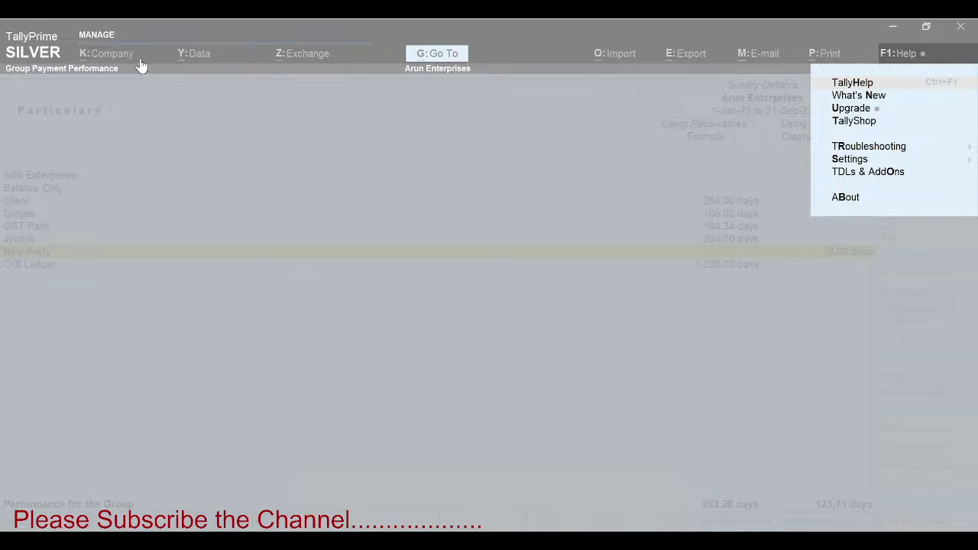
left_click(327, 316)
key("Escape")
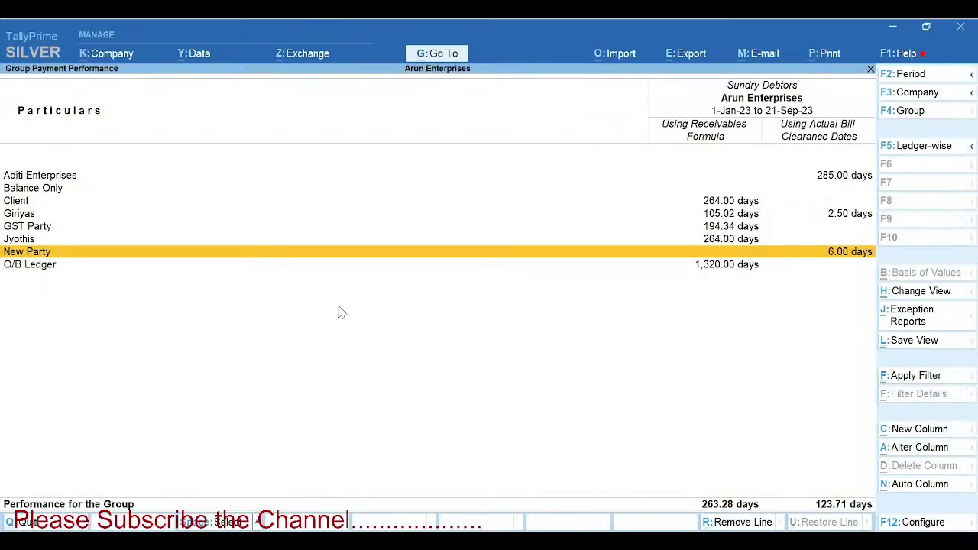
- Leave the ratio reports and start a Receipt voucher dated 21-Sep-23 with BANK as the account
key("Escape")
key("Escape")
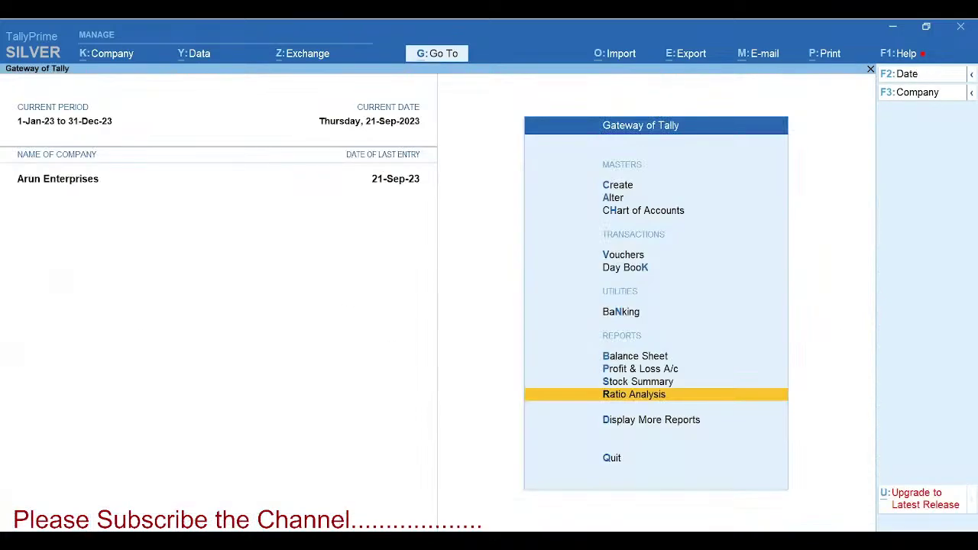
key("v")
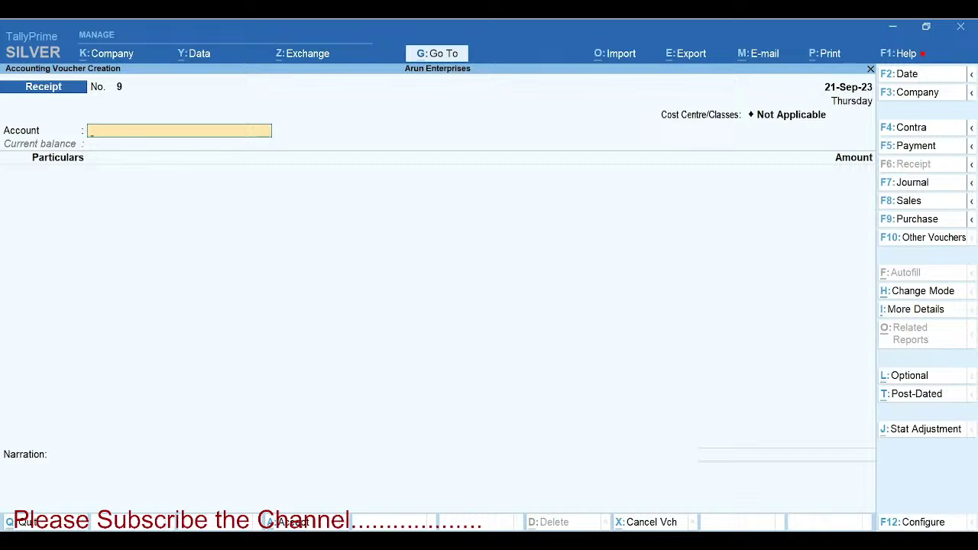
key("Down")
key("Return")
- Credit New Party with 20,000.00 as an Advance under the bill reference Adv 001
type("New")
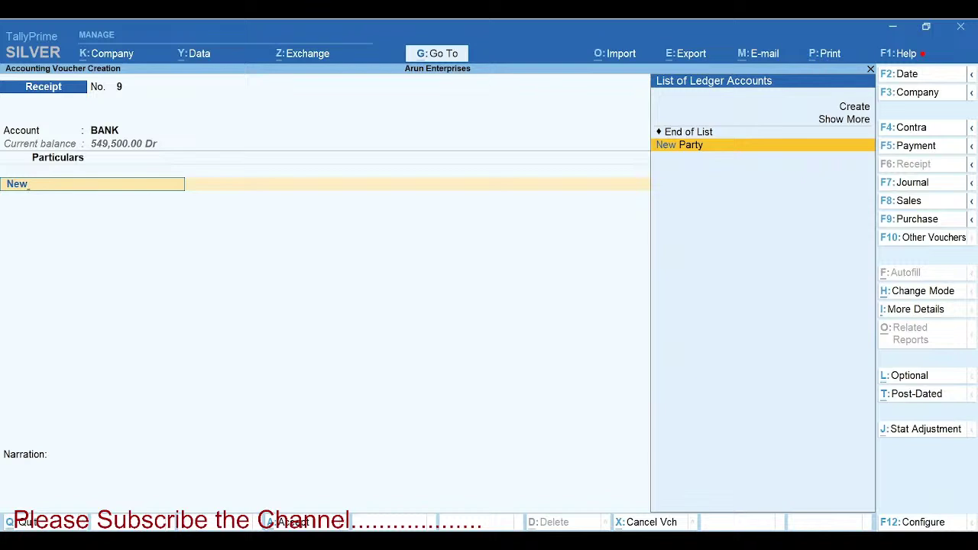
key("Return")
key("Up")
key("Up")
key("Up")
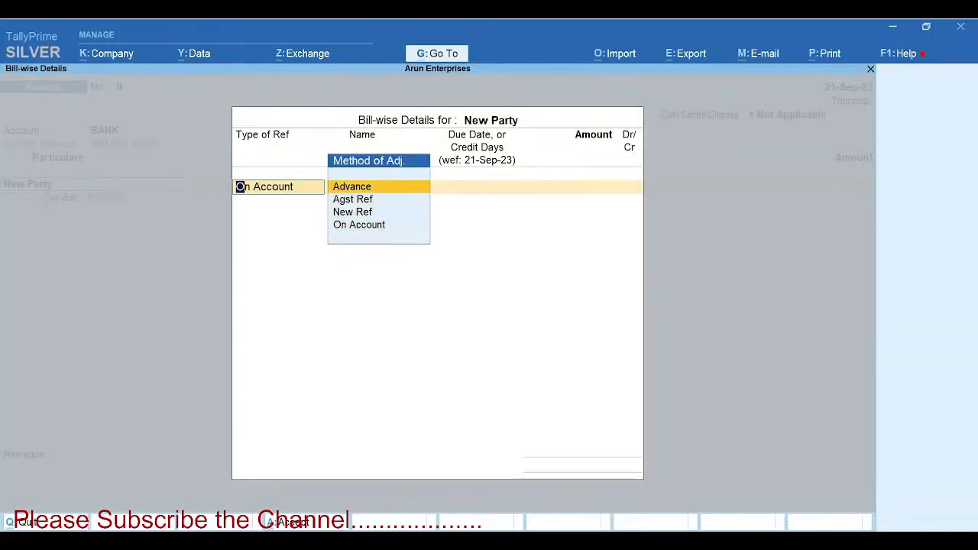
key("Return")
type("Adv 001")
key("Return")
type("20,00")
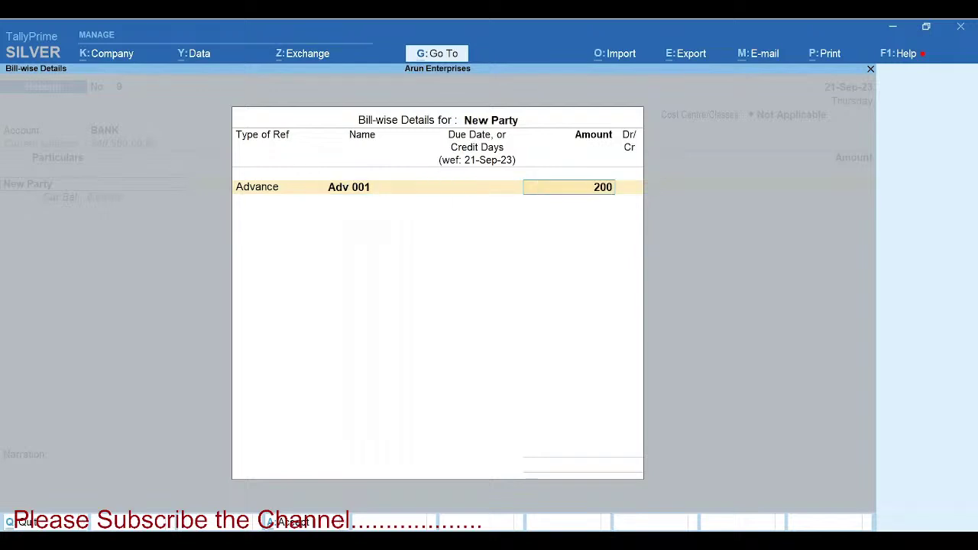
type("0")
key("Return")
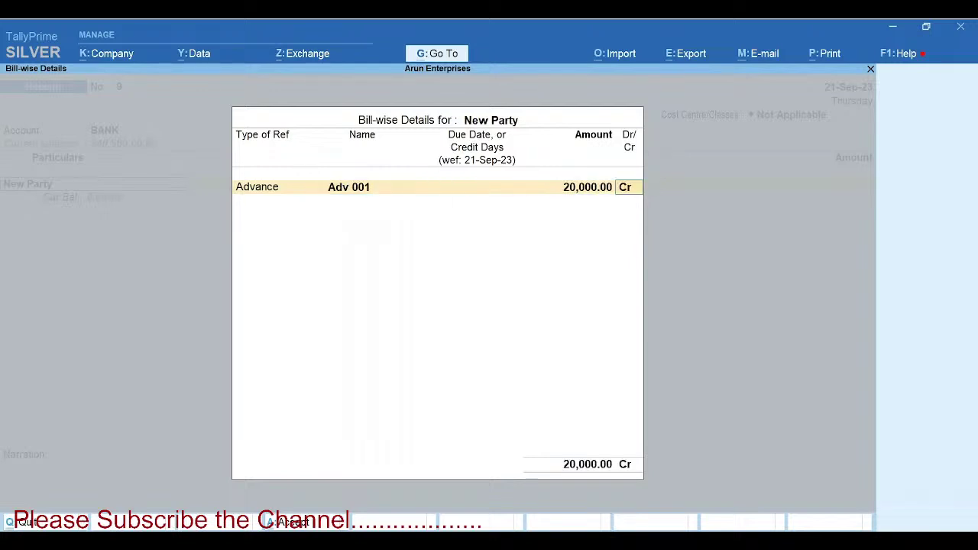
key("Return")
key("Return")
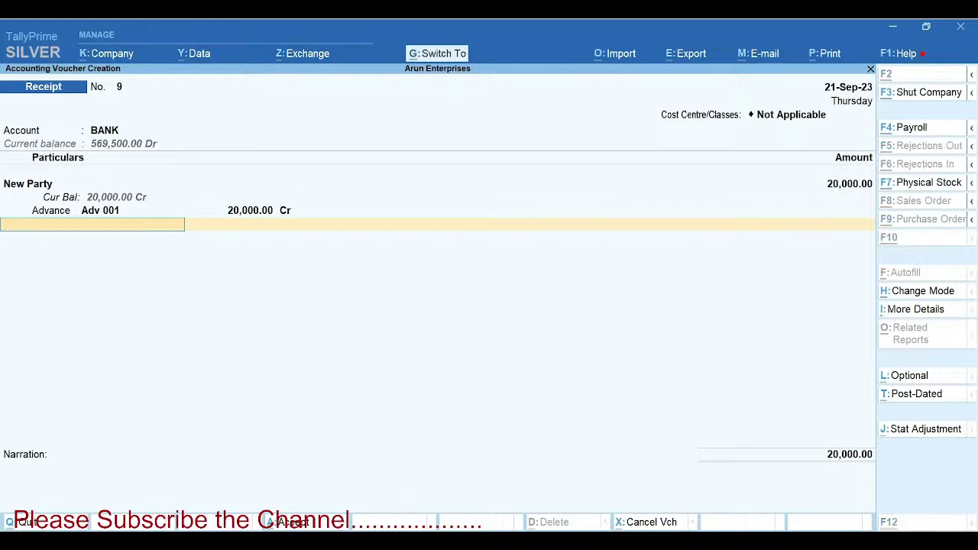
- Save the advance receipt voucher and quit voucher creation
key("ctrl+a")
key("Escape")
key("Return")
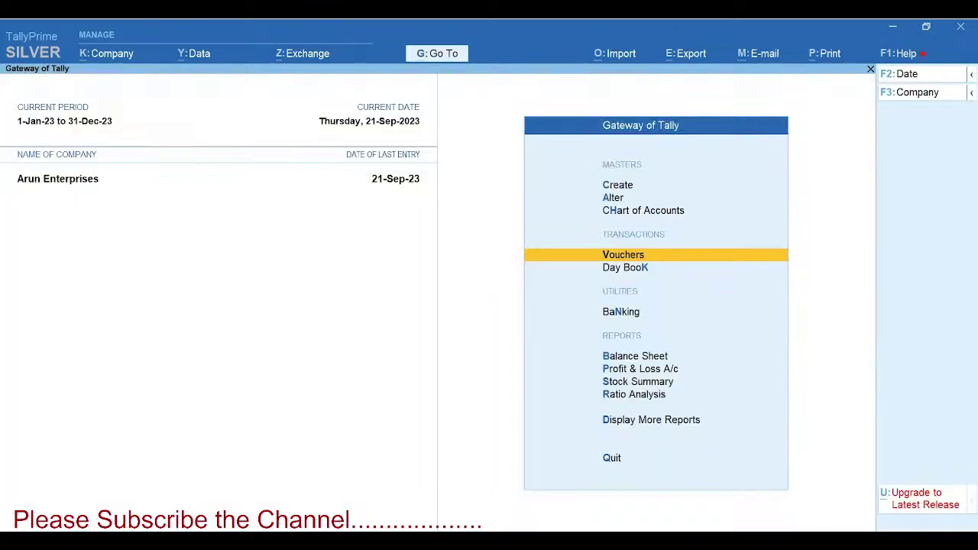
- Reopen Ratio Analysis and go to the Recv. Turnover in days ratio
key("Down")
key("Down")
key("Down")
key("Down")
key("Down")
key("Down")
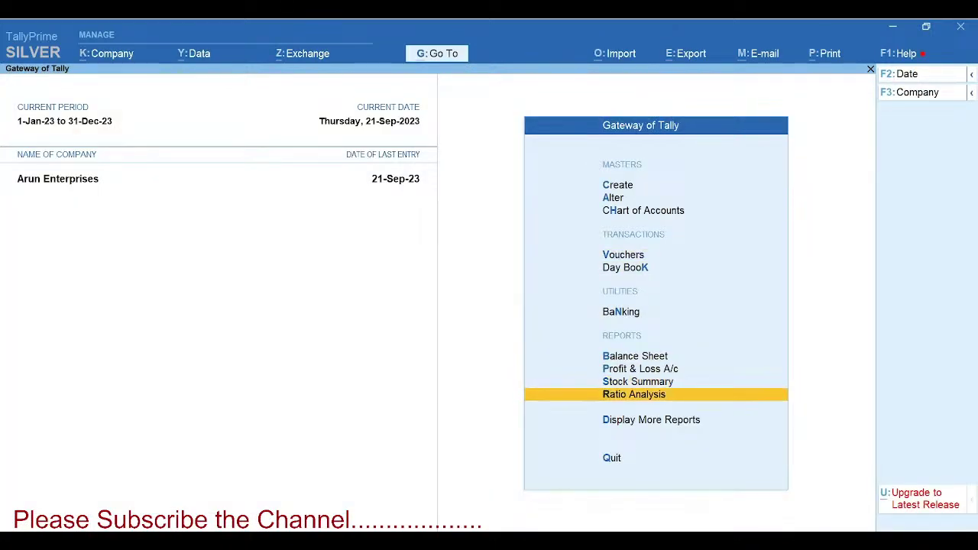
key("Return")
key("Down")
key("Down")
key("Down")
key("Down")
key("Down")
key("Down")
key("Down")
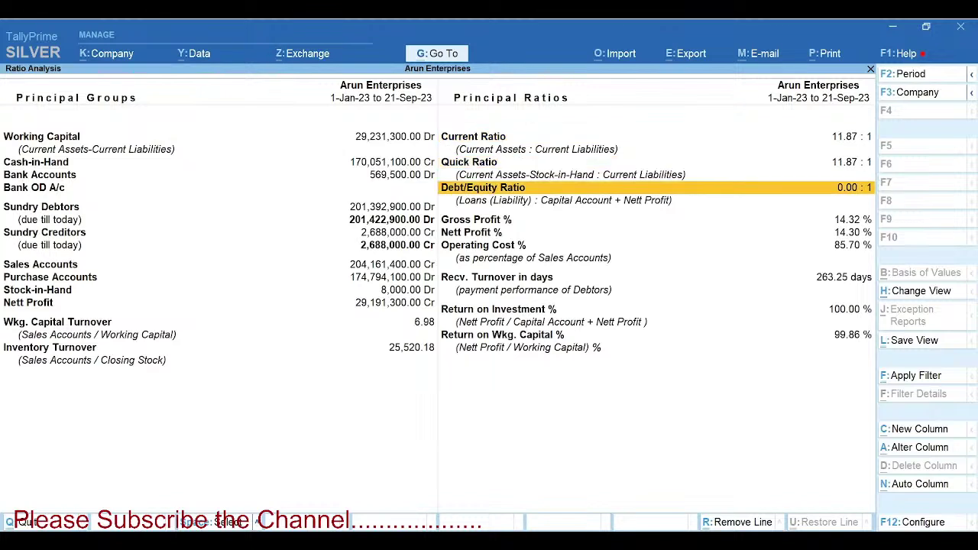
key("Up")
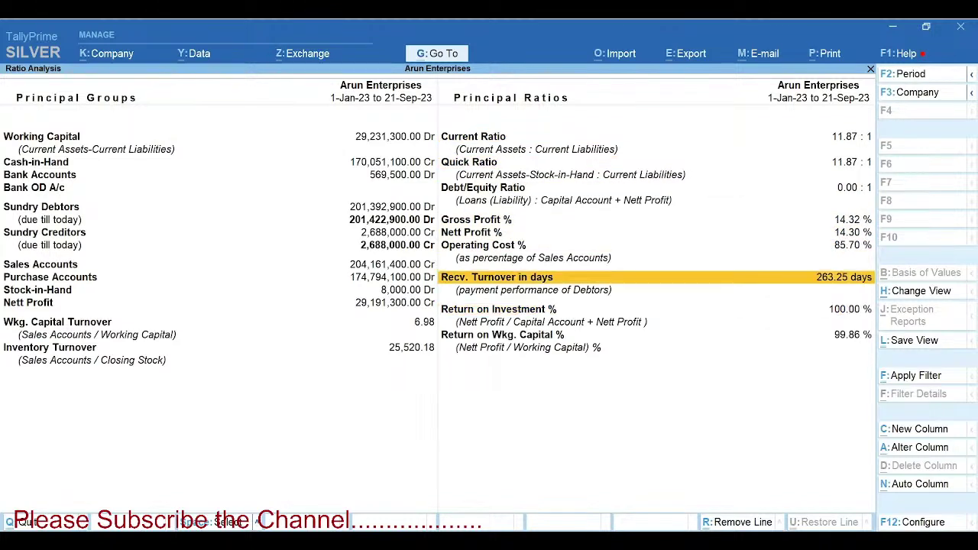
- Drill into the Sundry Debtors group payment performance and locate New Party
key("Return")
key("Down")
key("Down")
key("Down")
key("Down")
key("Down")
key("Down")
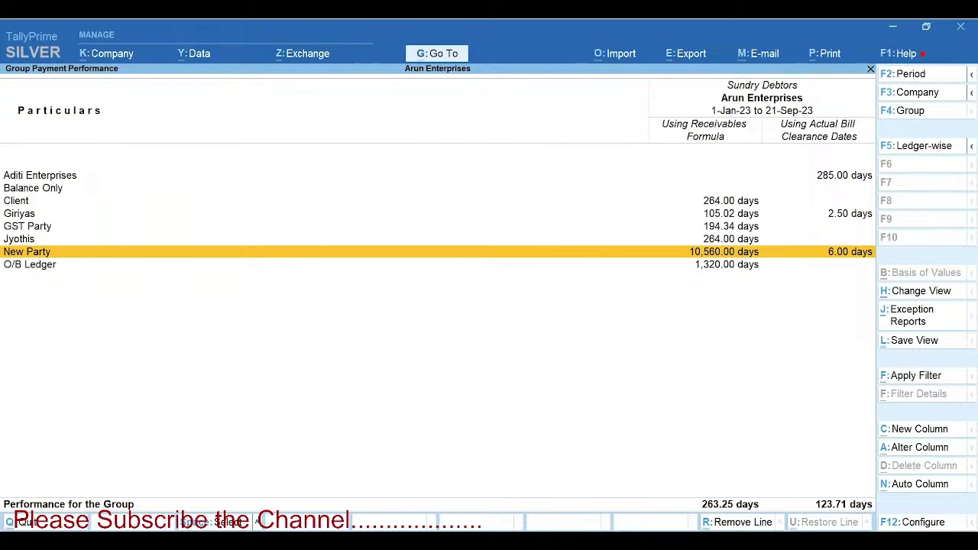
- View New Party's ledger payment performance with the bill details expanded, and return to the group report
key("Return")
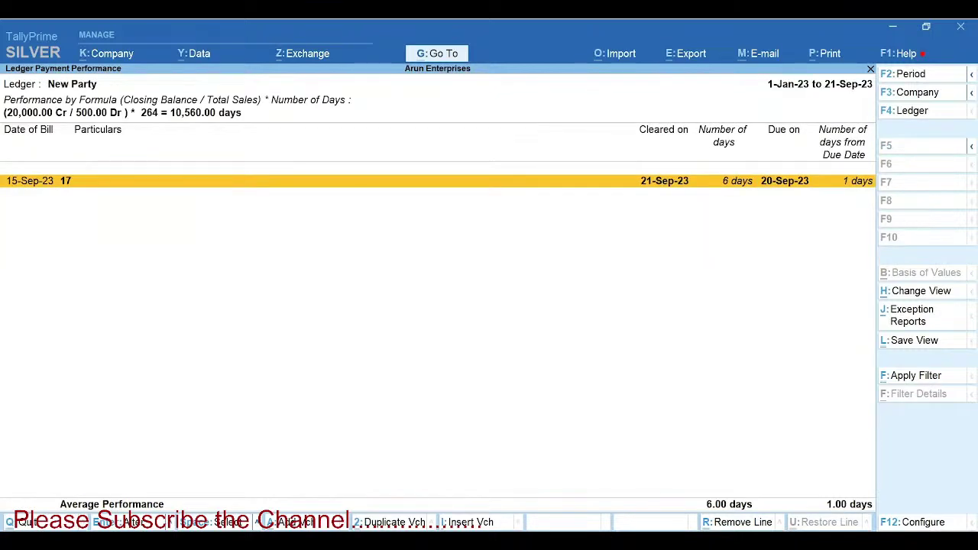
key("alt+F5")
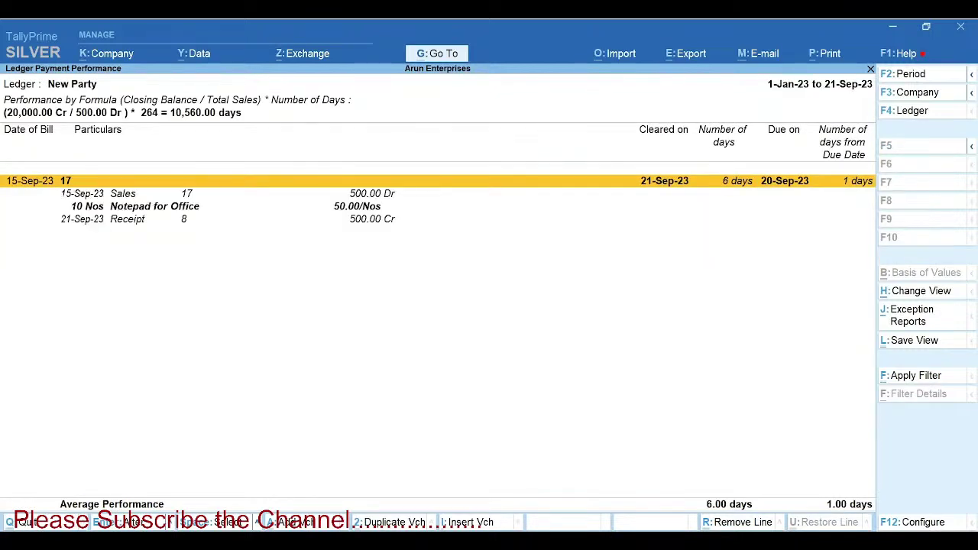
key("Escape")
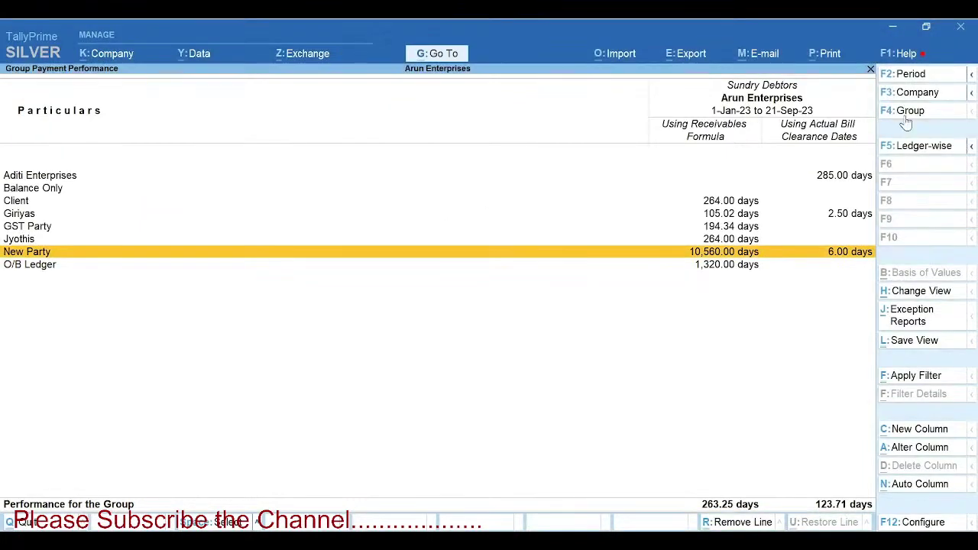
- Change the group payment performance period to September 2023, from 1-Sep-23 to 30-Sep-23
key("F2")
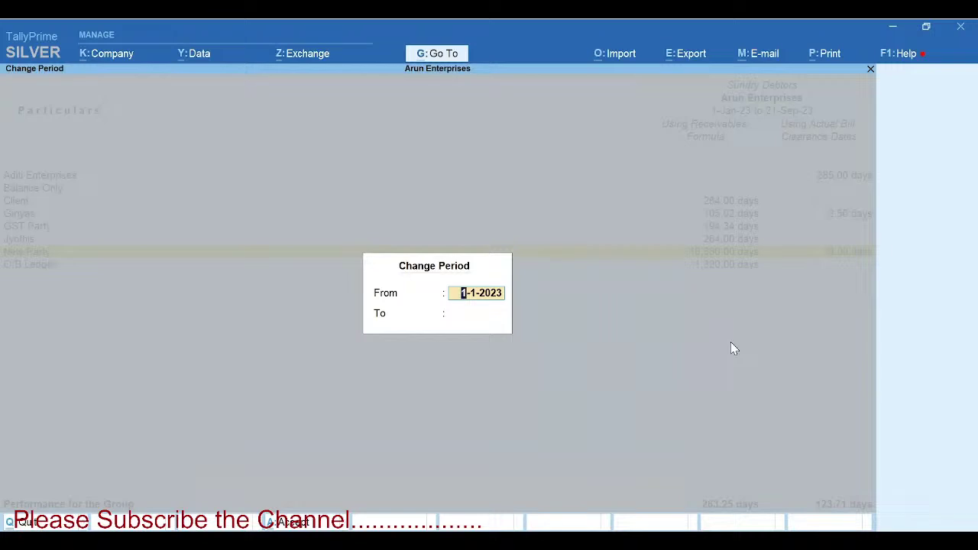
type("sep")
key("Return")
type("sep")
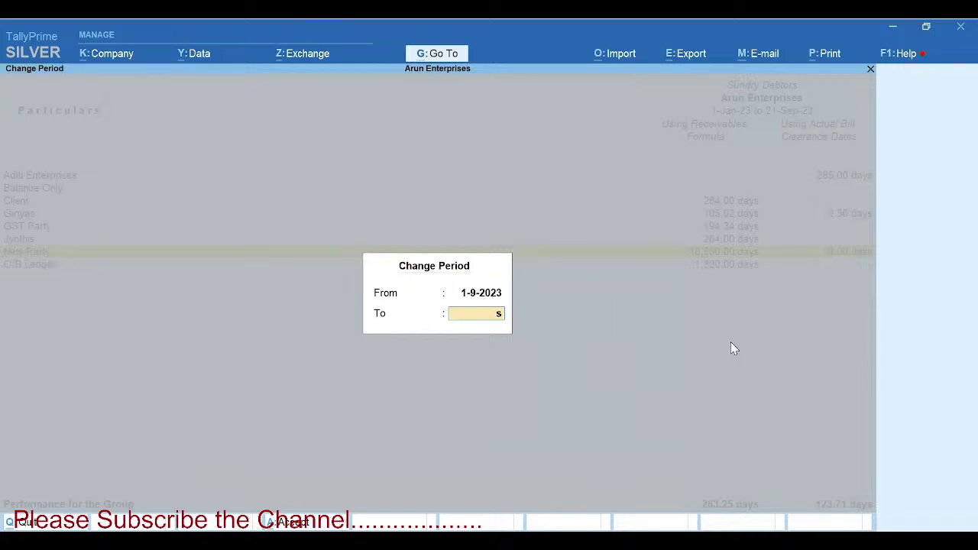
key("Return")
- Open New Party's payment performance for September, expand bill 17's transactions, and collapse them again
key("Down")
key("Down")
key("Down")
key("Down")
key("Down")
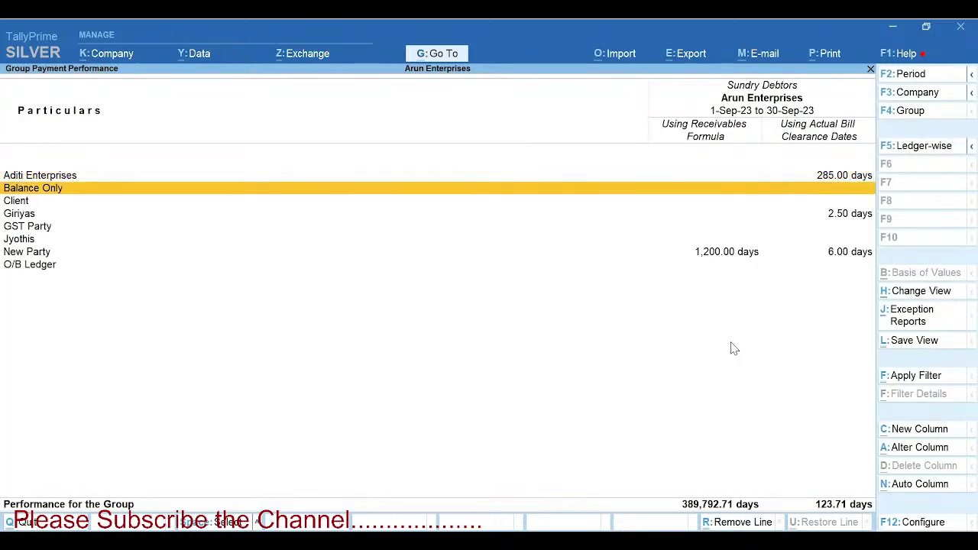
key("Down")
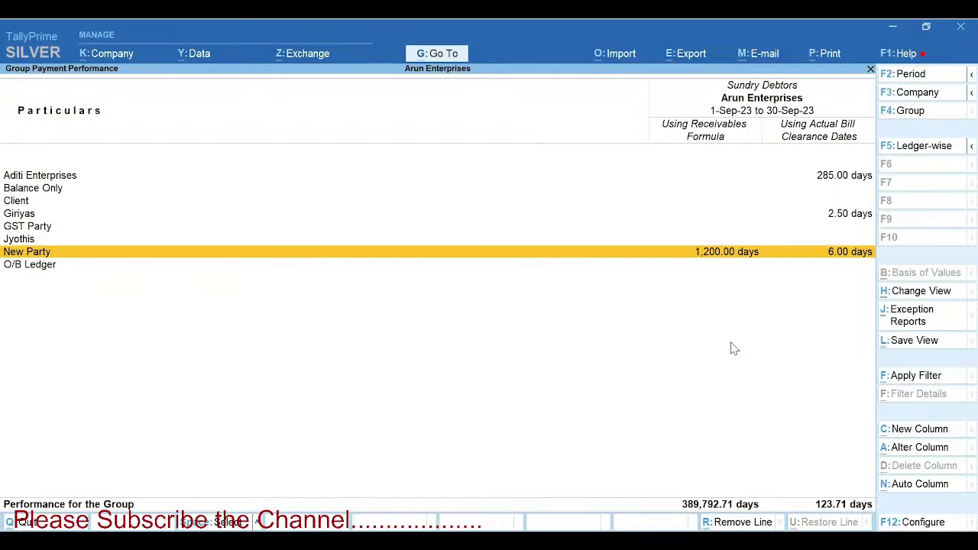
key("Return")
key("alt+F5")
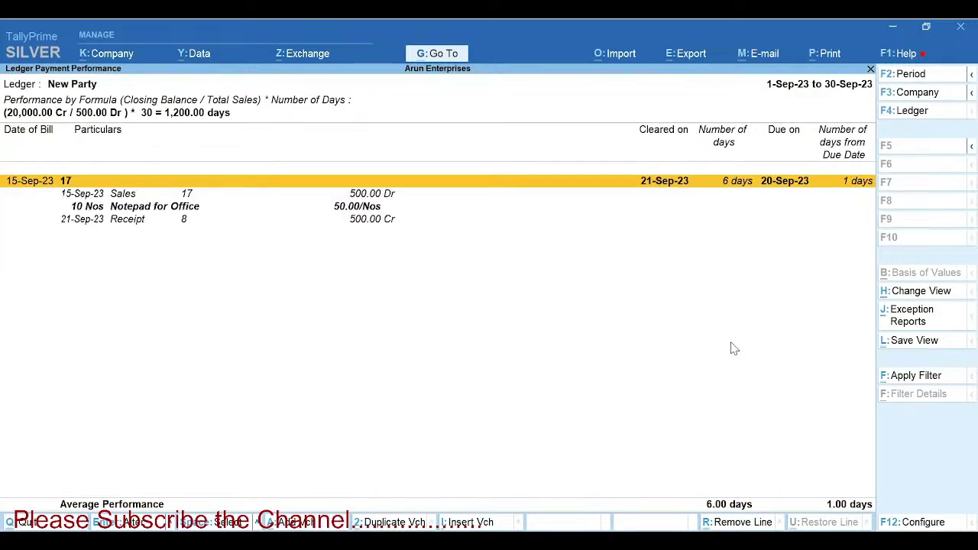
key("alt+F5")
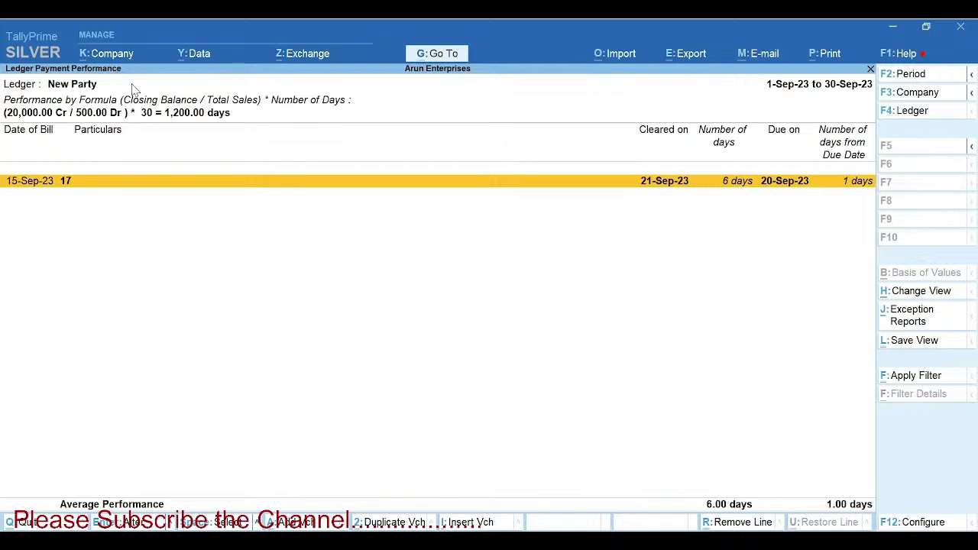
- Switch to the Accounting MIS reports presentation and reveal the Negative ledgers topic
key("alt+Tab")
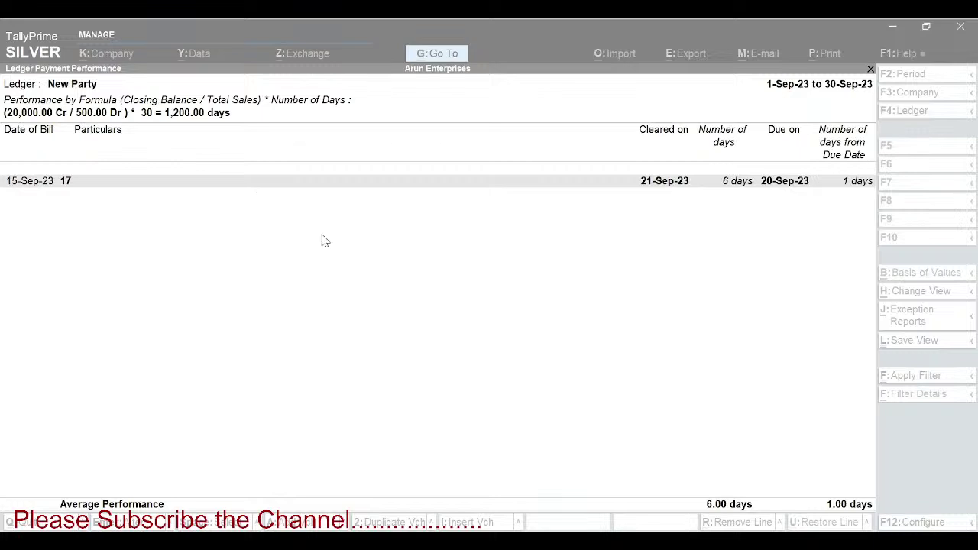
mouse_move(597, 541)
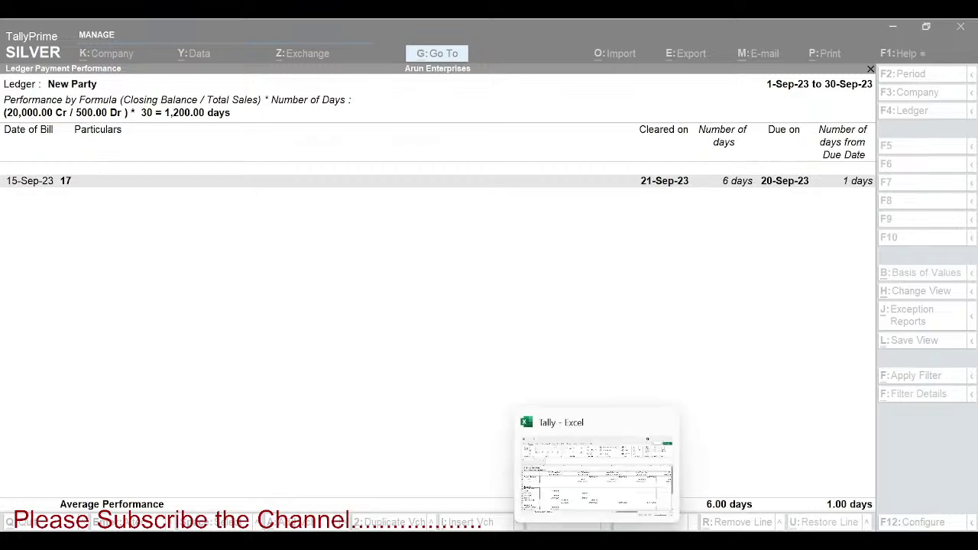
left_click(490, 445)
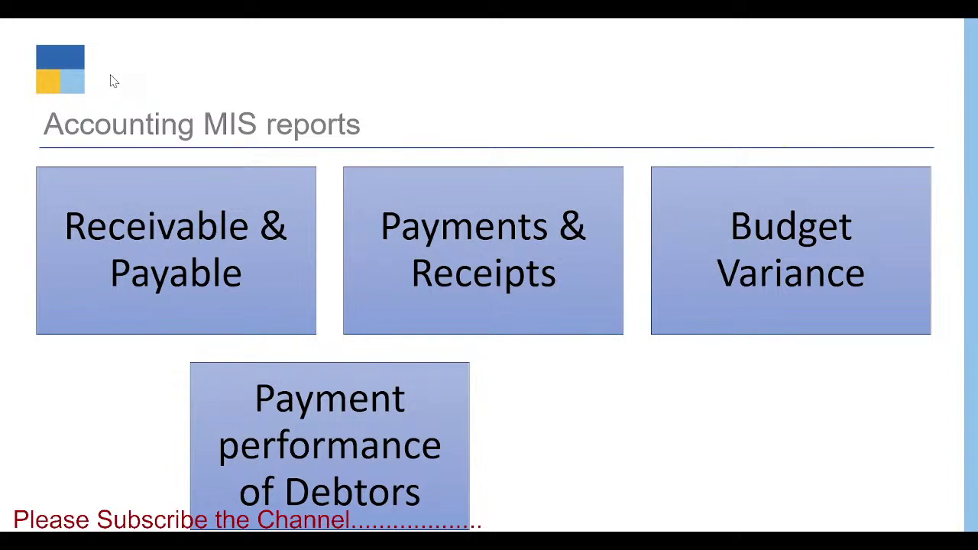
left_click(682, 456)
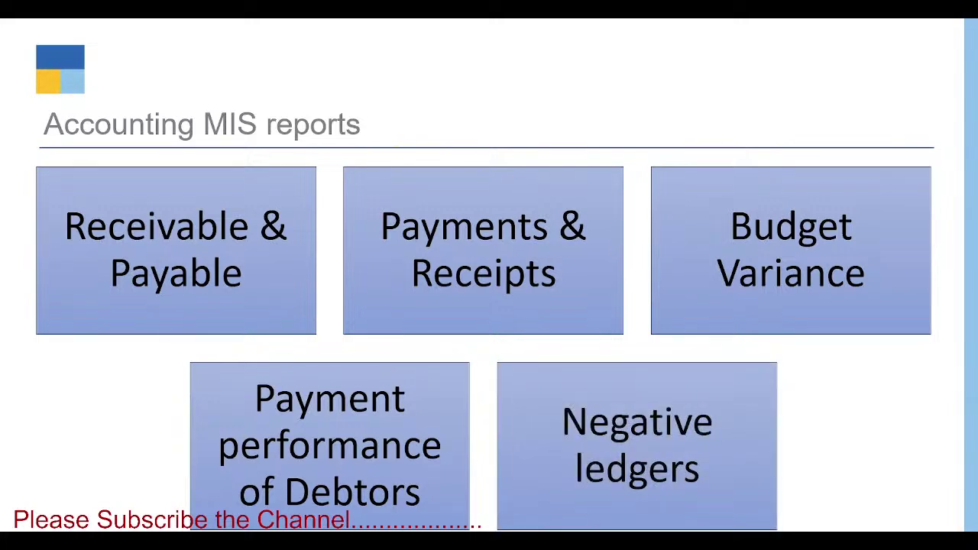
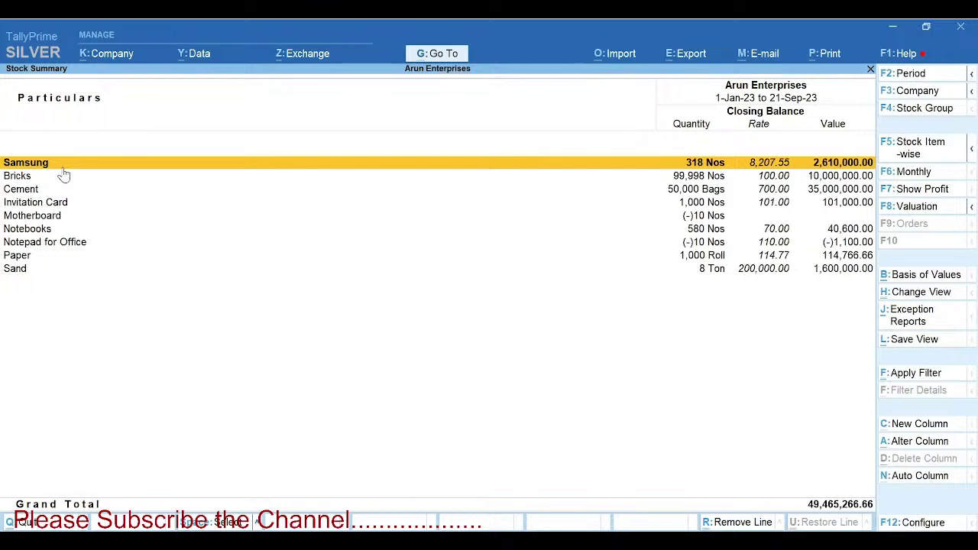
- Expand the Samsung group in the Stock Summary and move down past its items to Bricks
key("shift+Return")
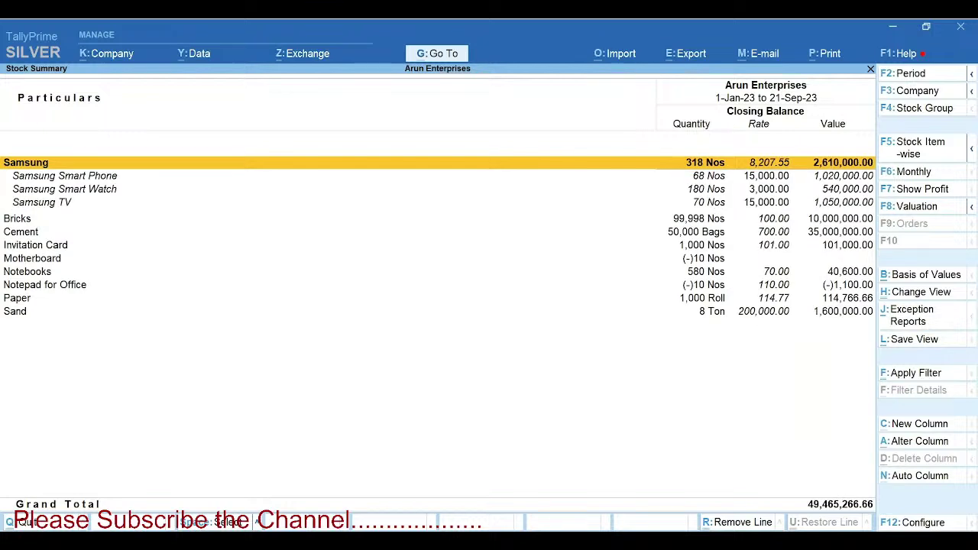
key("Down")
key("Down")
key("Down")
key("Down")
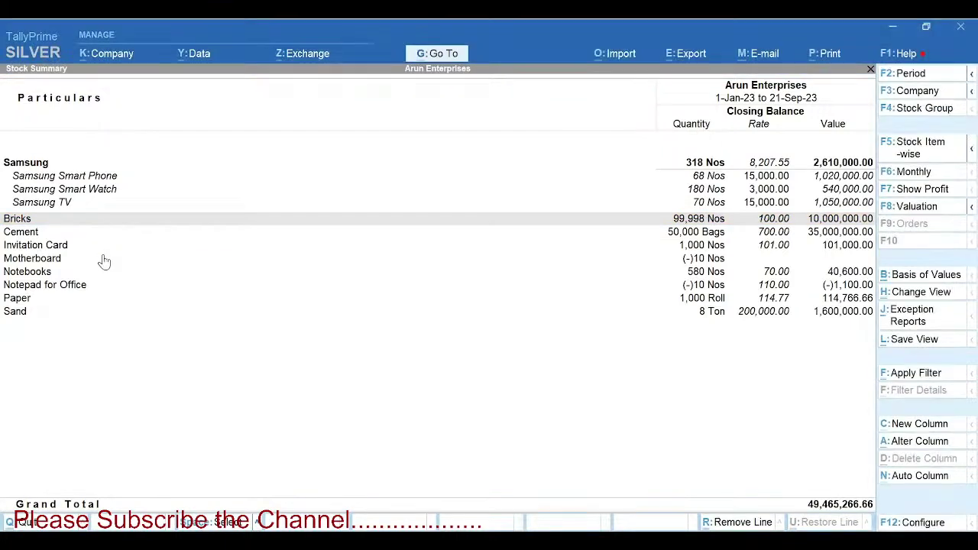
- Highlight Motherboard, switch the Stock Summary to the stock item-wise listing, and select Bricks
left_click(100, 259)
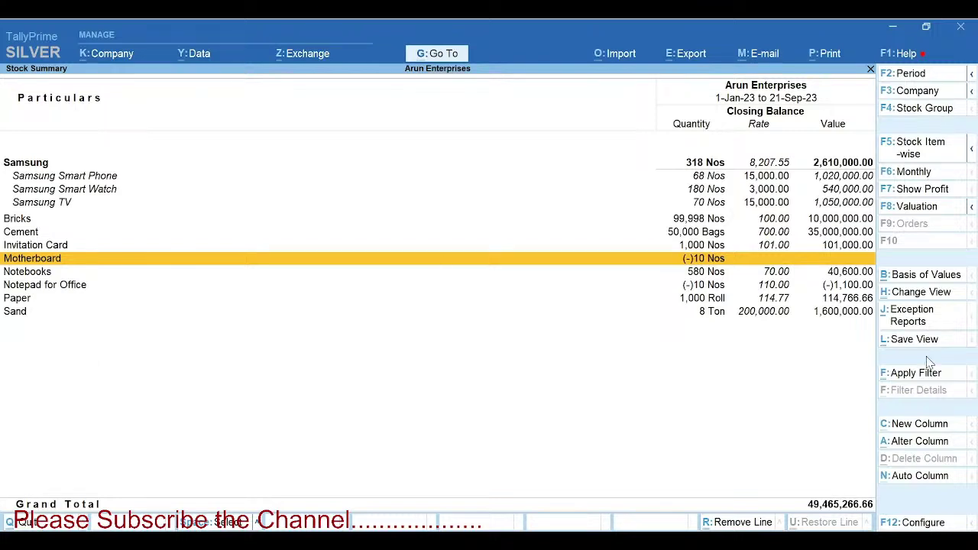
left_click(909, 158)
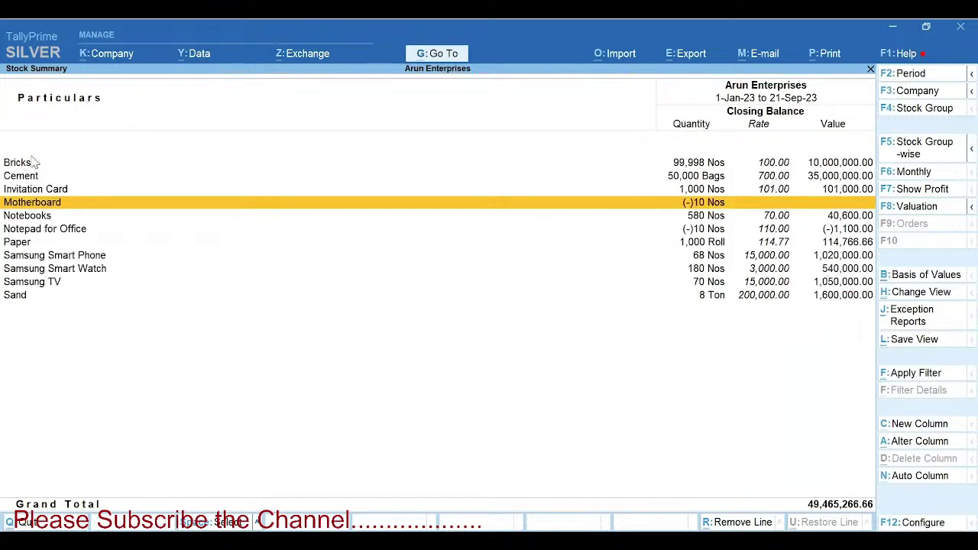
left_click(34, 162)
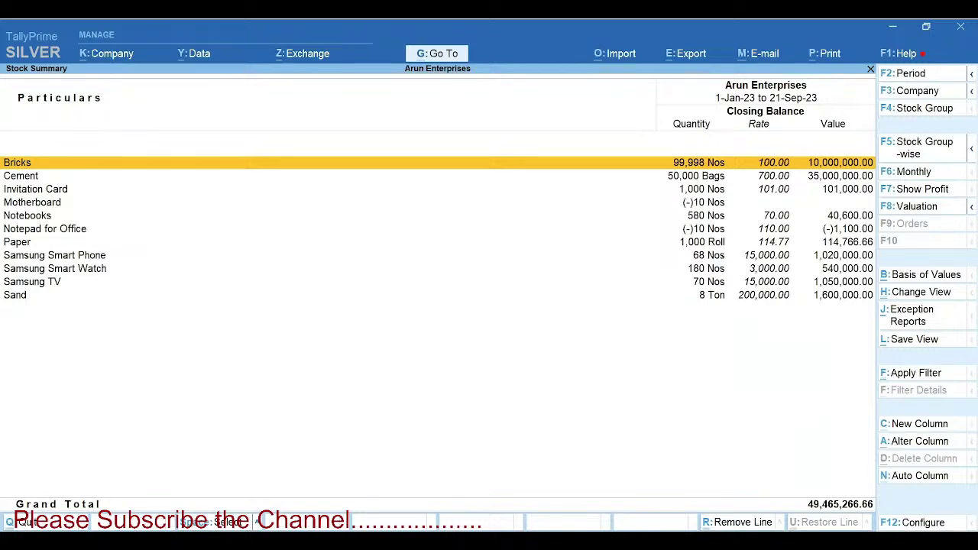
- Configure the Stock Summary to show the opening balance, goods inwards and goods outwards alongside the closing balance
left_click(923, 523)
key("Down")
key("Down")
key("Down")
key("Down")
key("Down")
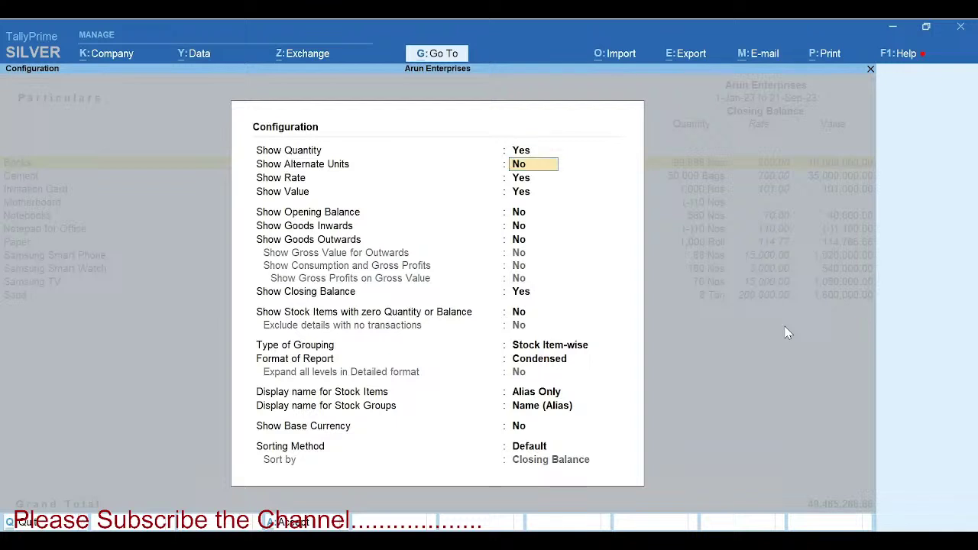
key("Up")
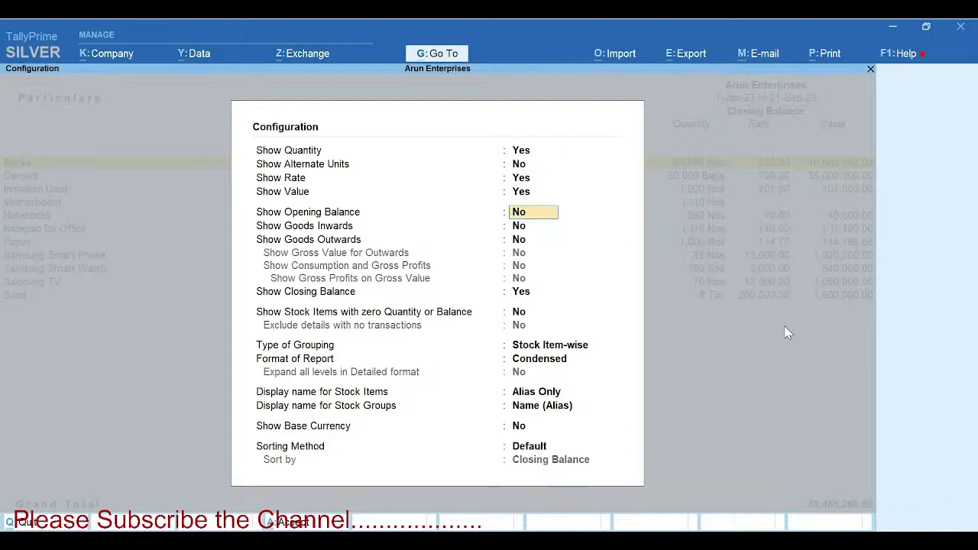
key("y")
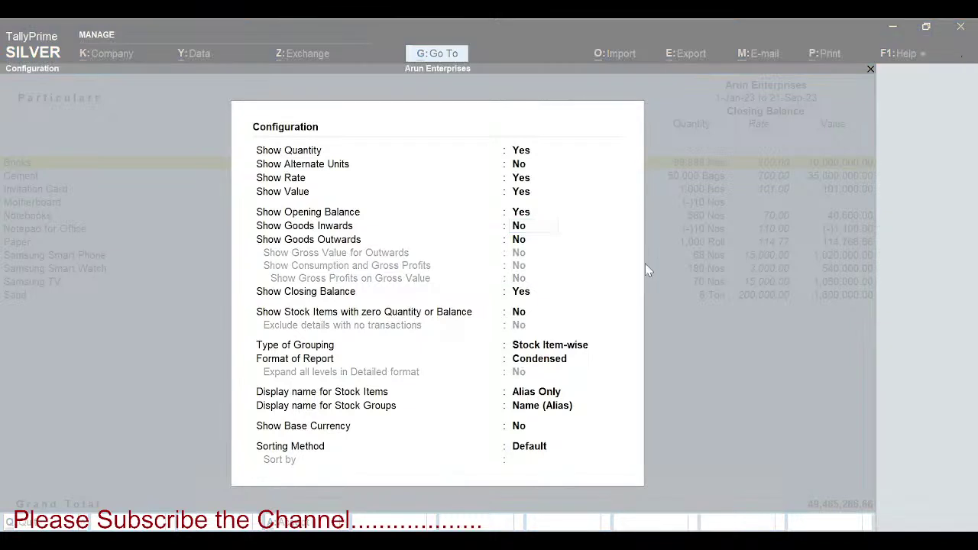
key("y")
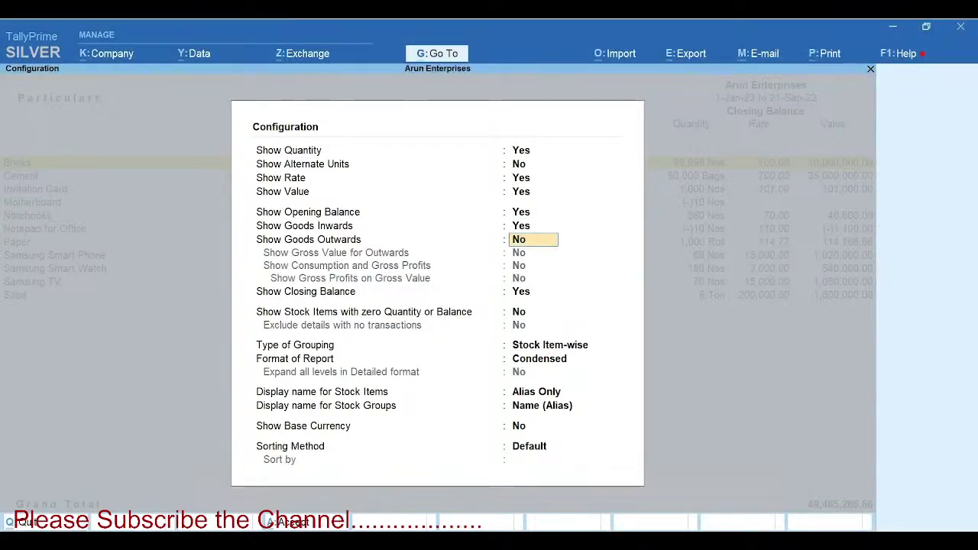
key("y")
key("Return")
key("Return")
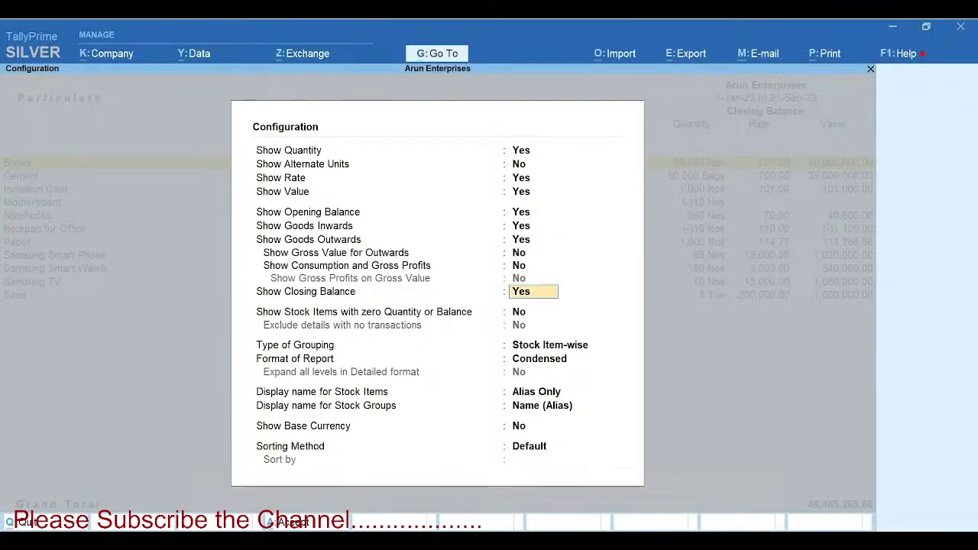
key("ctrl+a")
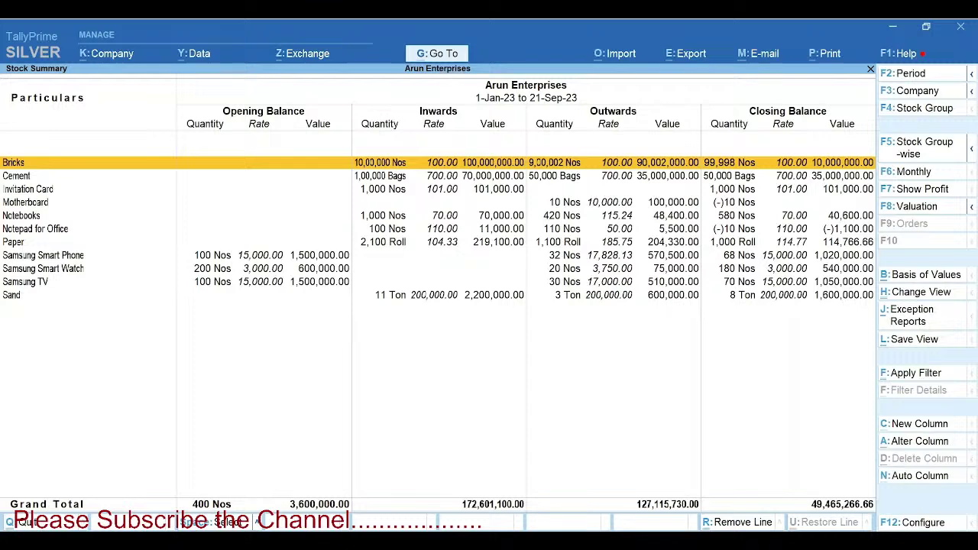
- Examine the opening, inward, outward and closing figures of the stock items from Bricks down to Paper
key("Down")
key("Down")
key("Down")
key("Down")
key("Down")
key("Down")
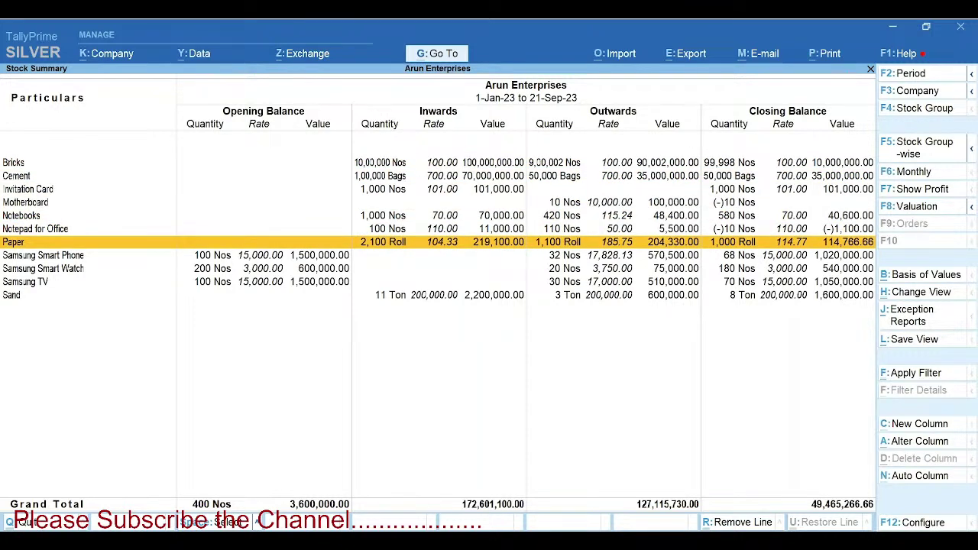
- Reopen the Stock Summary and add Daily auto-repeat columns with a total column
key("Escape")
key("Return")
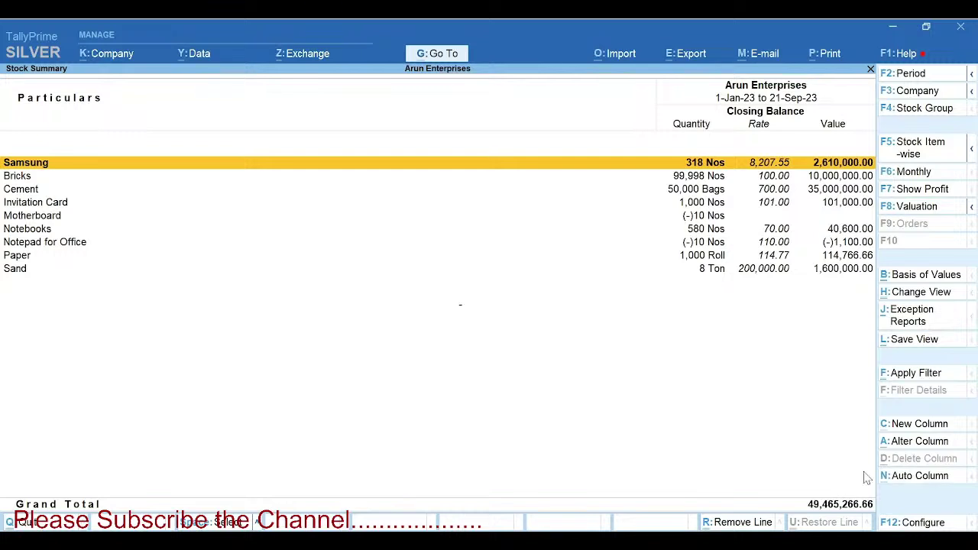
key("alt+n")
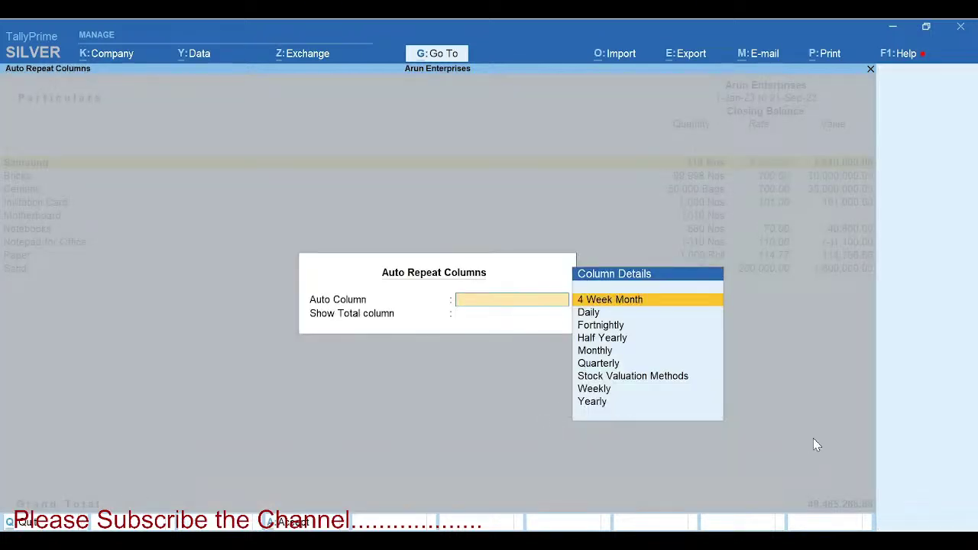
key("Down")
key("Return")
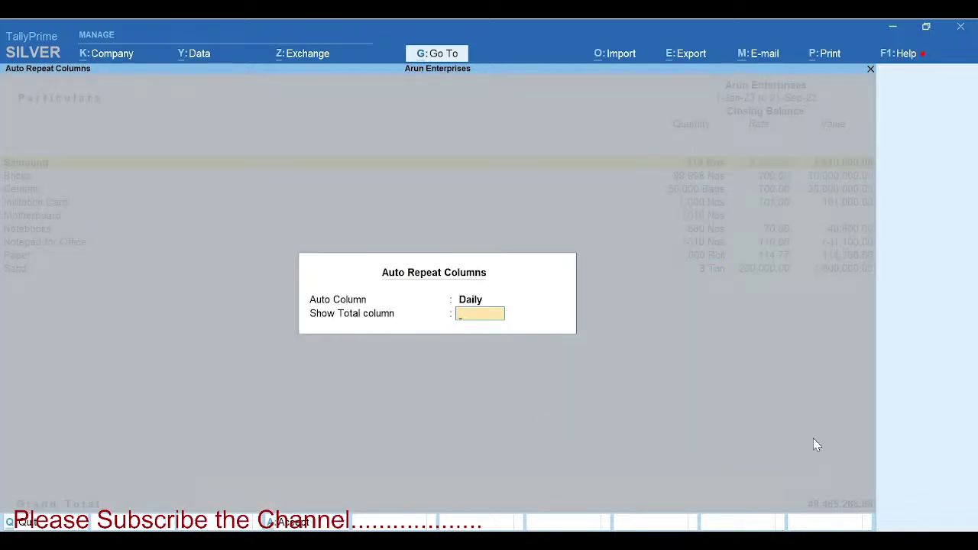
type("y")
key("Return")
- Move across the daily closing balance columns to 4-Jan-23 in the Stock Summary
key("Right")
key("Right")
key("Right")
key("Right")
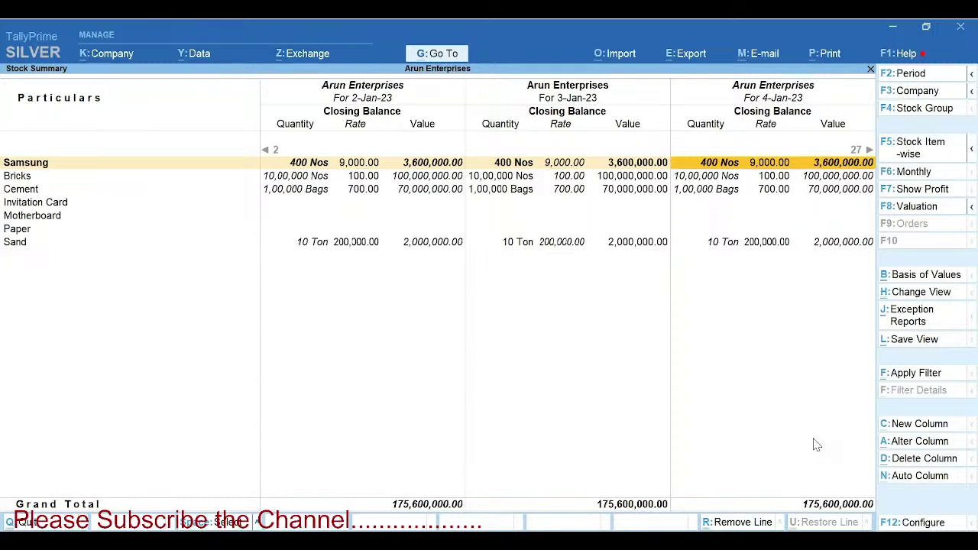
- Leave the daily columns, reopen the standard Stock Summary, and open the Samsung group's summary
key("Escape")
key("Return")
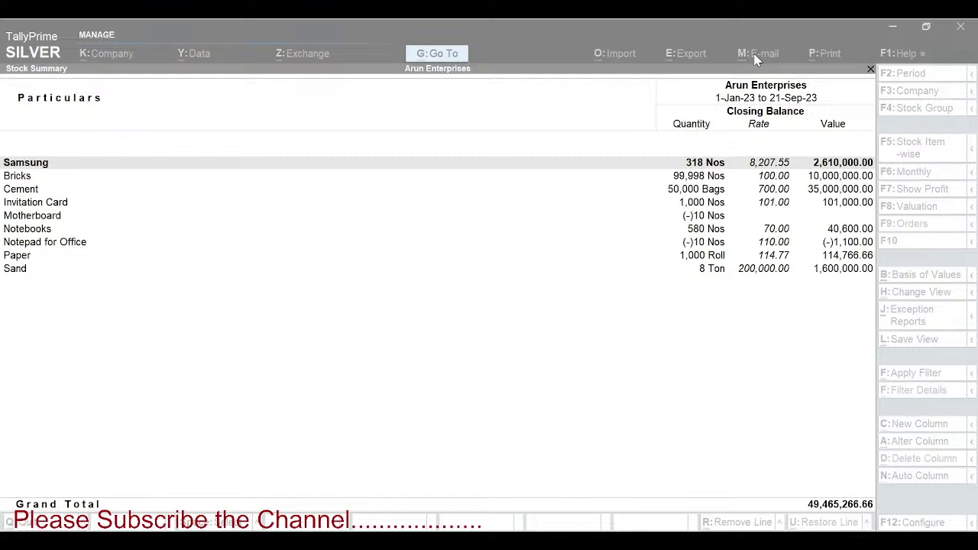
left_click(705, 389)
key("Return")
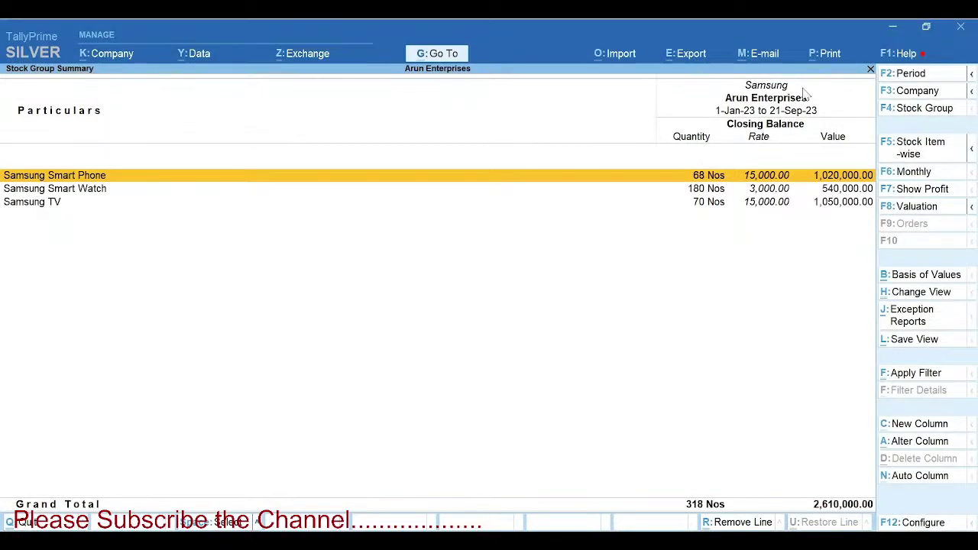
- Open TallyShop in the browser from the Help options and search its add-ons for "grid lines"
left_click(905, 56)
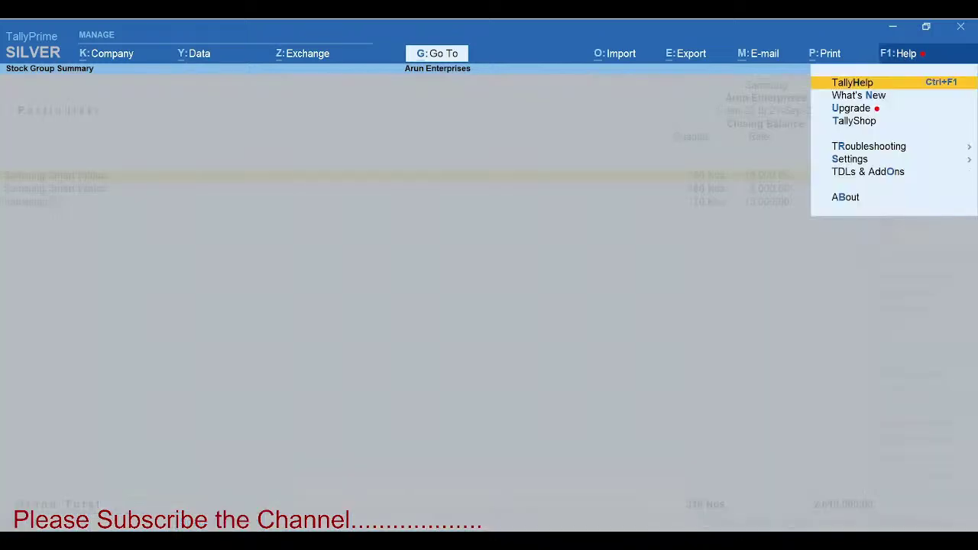
key("Down")
key("Down")
key("Down")
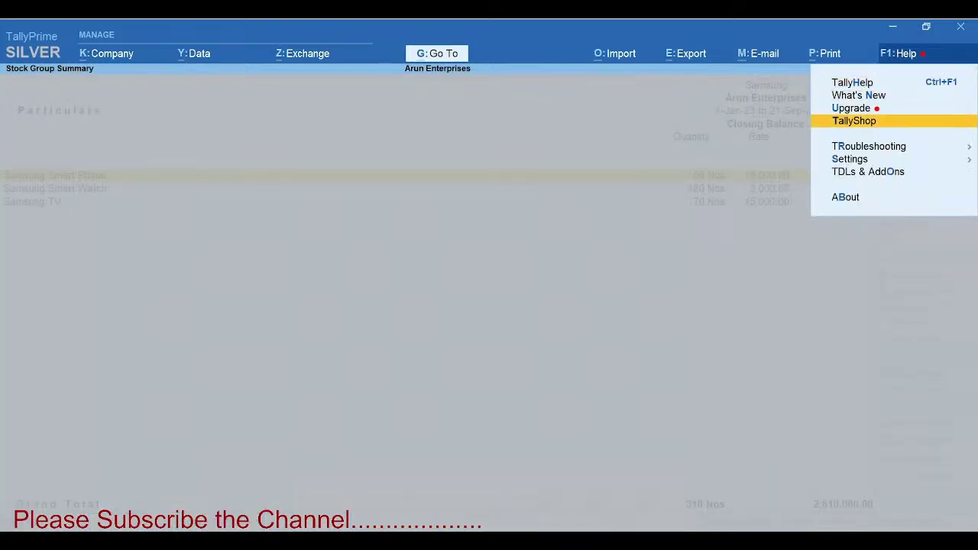
key("Return")
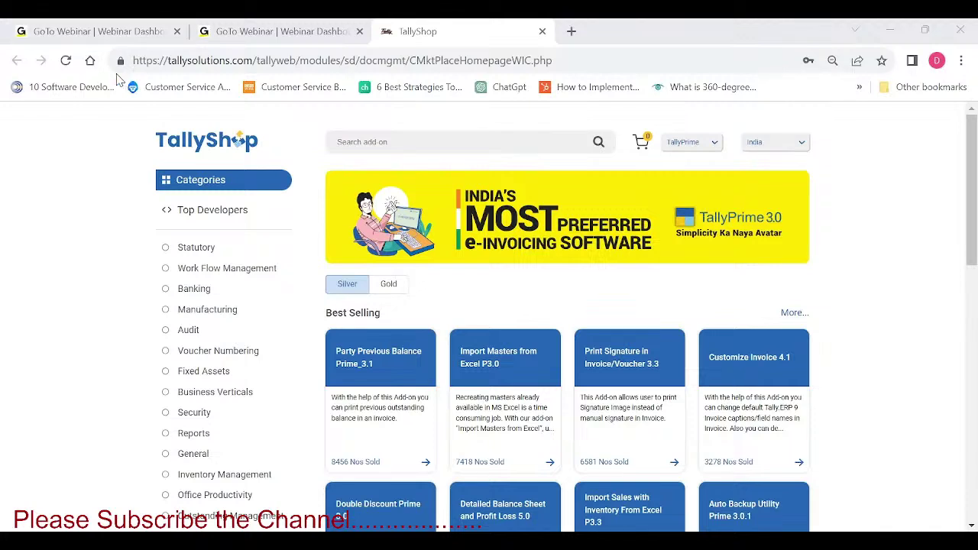
left_click(359, 142)
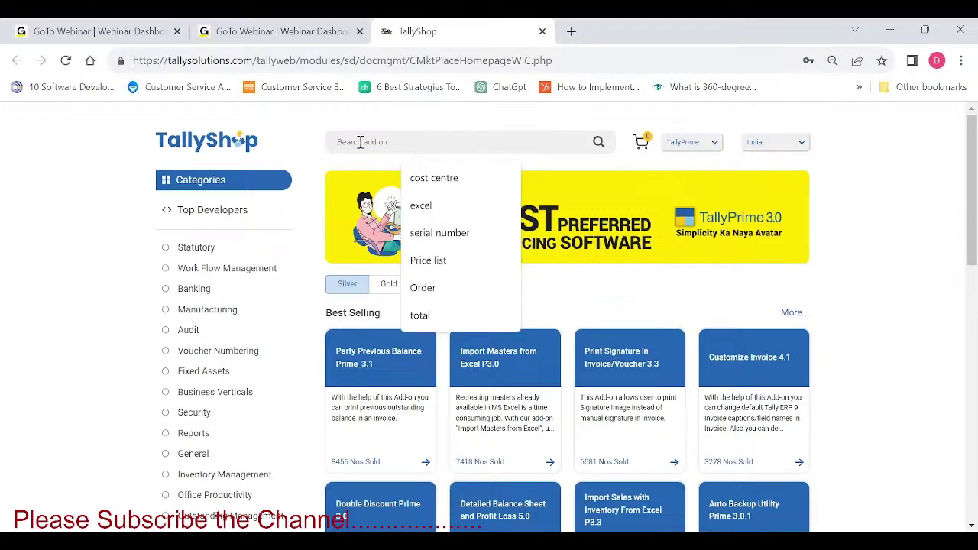
type("grid lines")
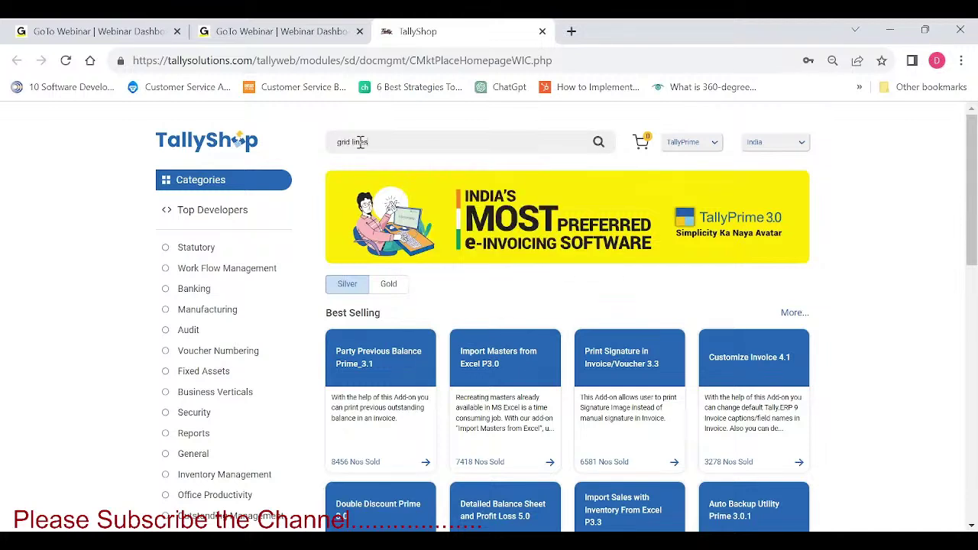
key("Return")
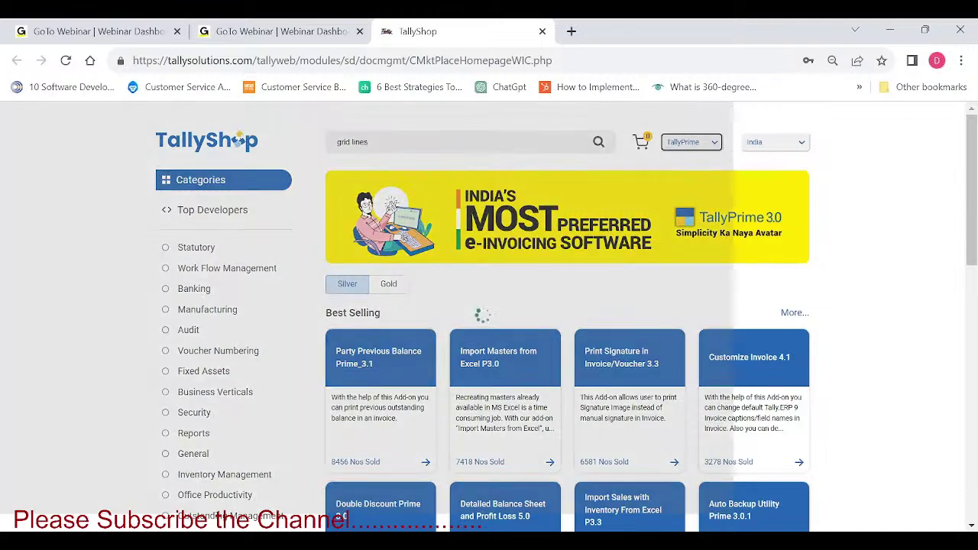
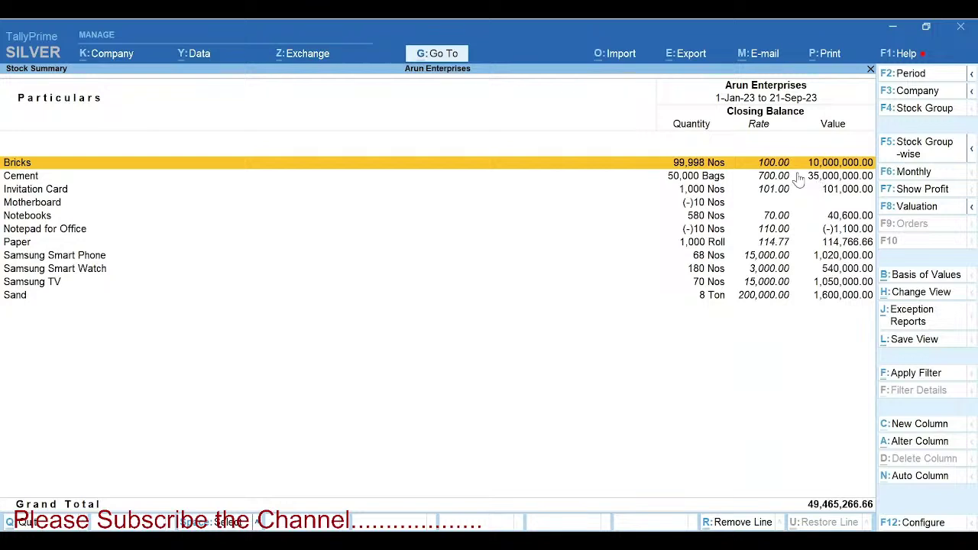
- Open the monthly summary for Bricks, view its June stock vouchers, and return to the monthly summary
key("Return")
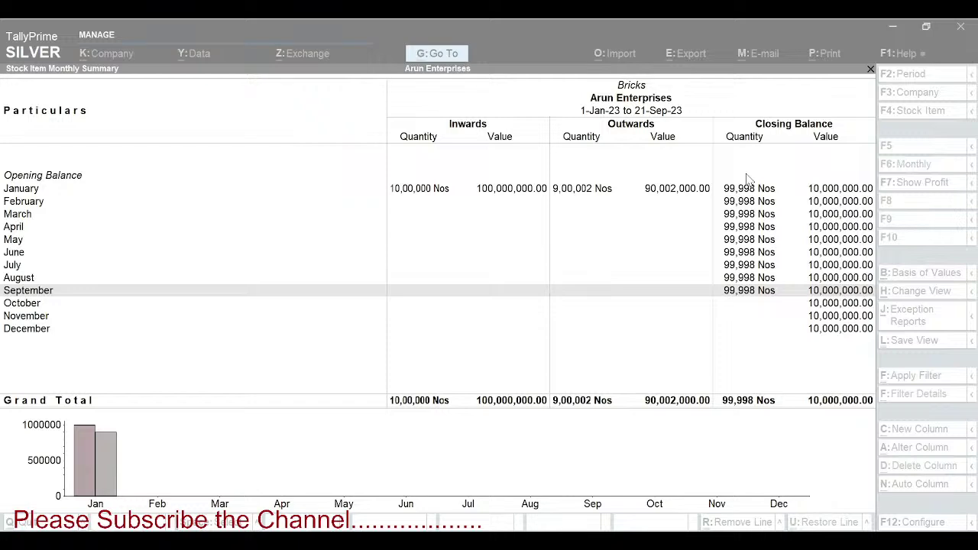
left_click(663, 254)
double_click(661, 253)
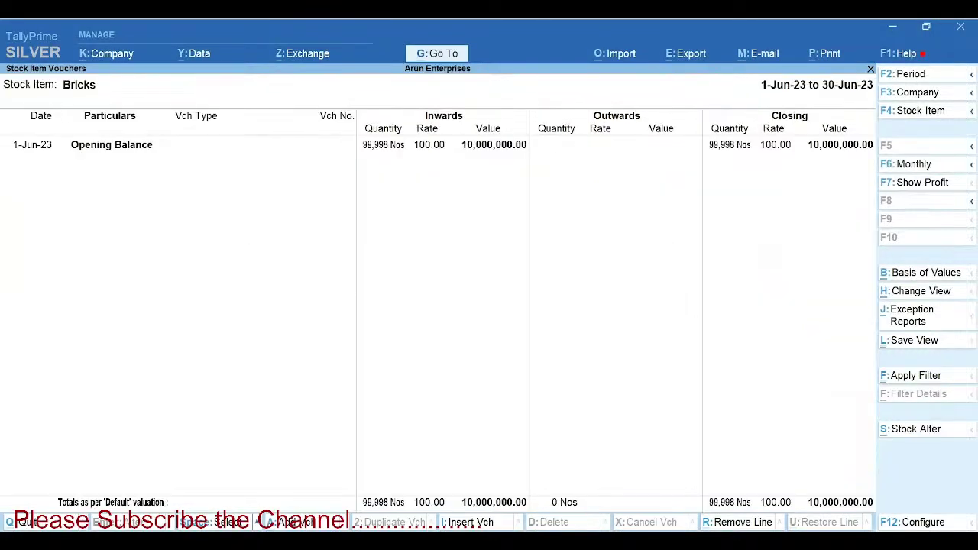
key("Escape")
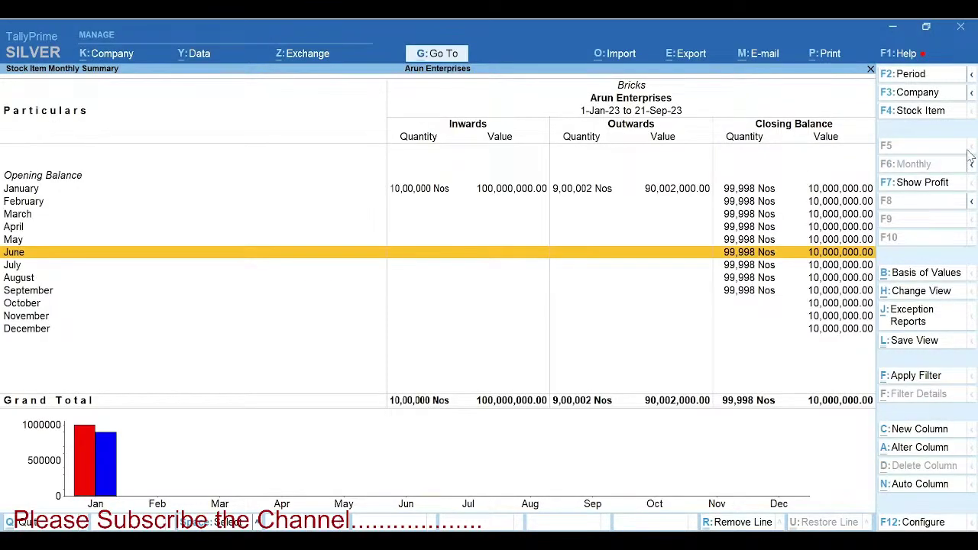
- Select January in the Bricks monthly summary and switch the report to the daily breakdown
left_click(773, 190)
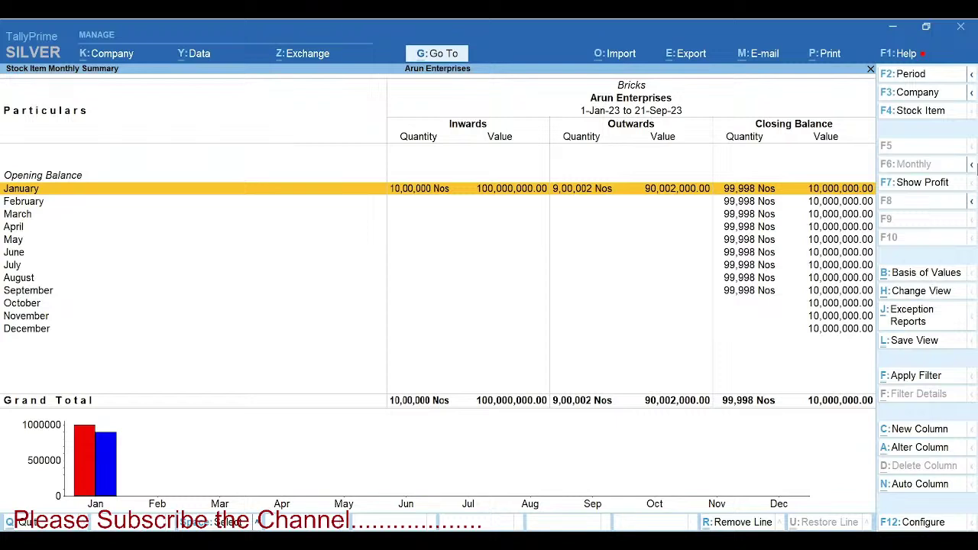
left_click(970, 165)
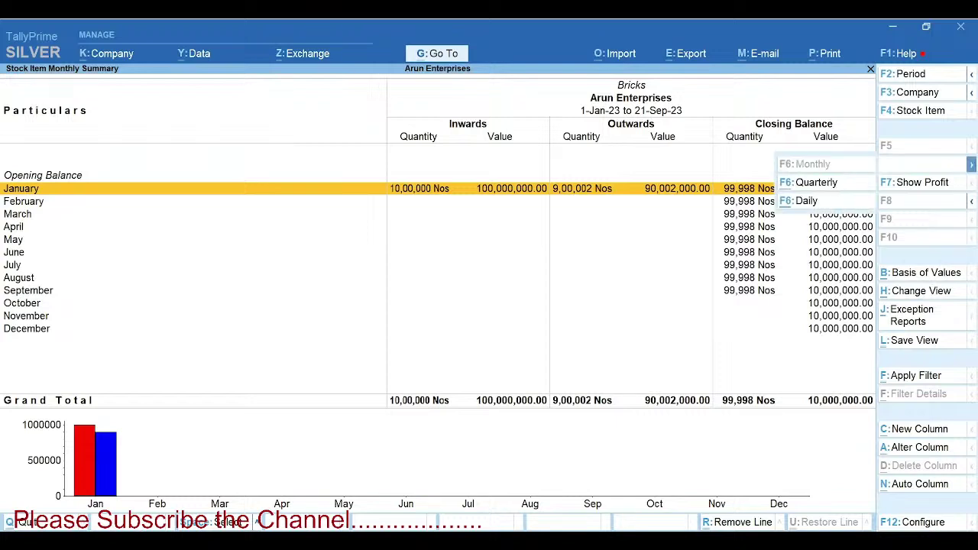
left_click(806, 201)
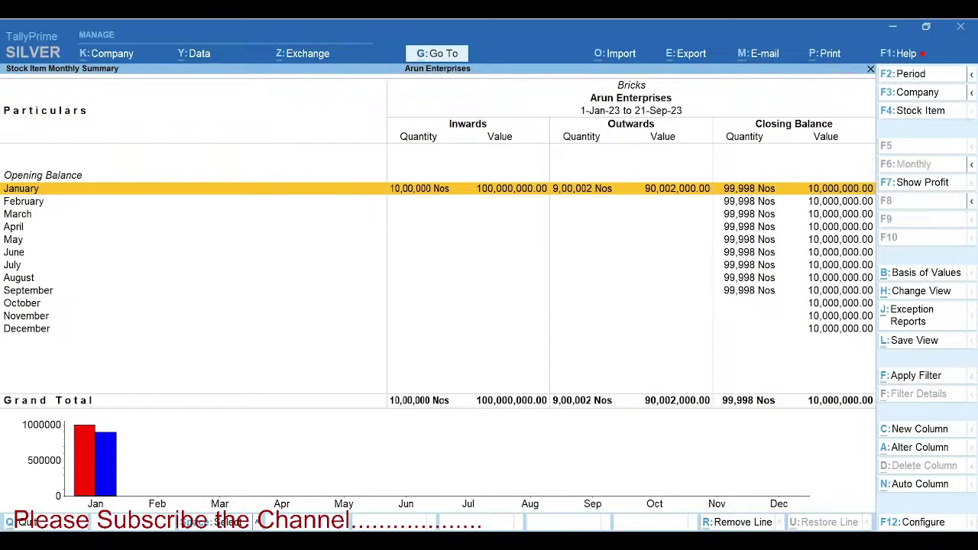
- Browse the daily Bricks balances from September back to 24-Aug, and return to the Stock Summary
key("Up")
key("Up")
key("Up")
key("Up")
key("Up")
key("Up")
key("Up")
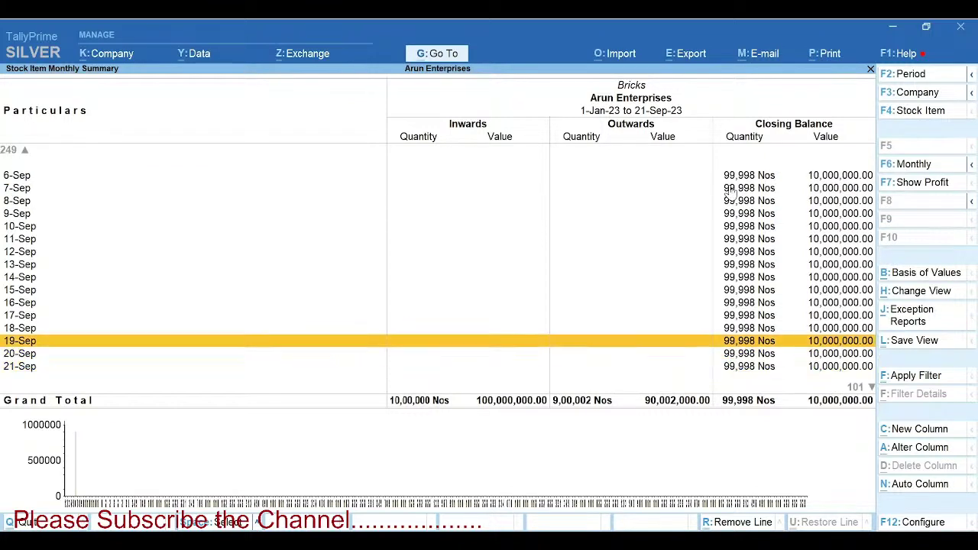
key("Up")
key("Up")
key("Up")
key("Up")
key("Up")
key("Up")
key("Up")
key("Up")
key("Up")
key("Up")
key("Up")
key("Up")
key("Up")
key("Up")
key("Up")
key("Up")
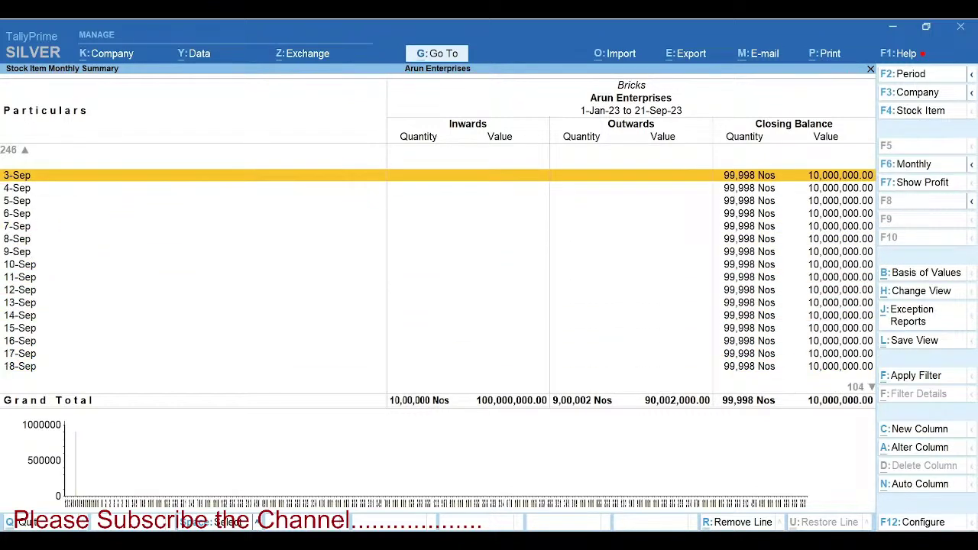
key("Up")
key("Up")
key("Up")
key("Up")
key("Up")
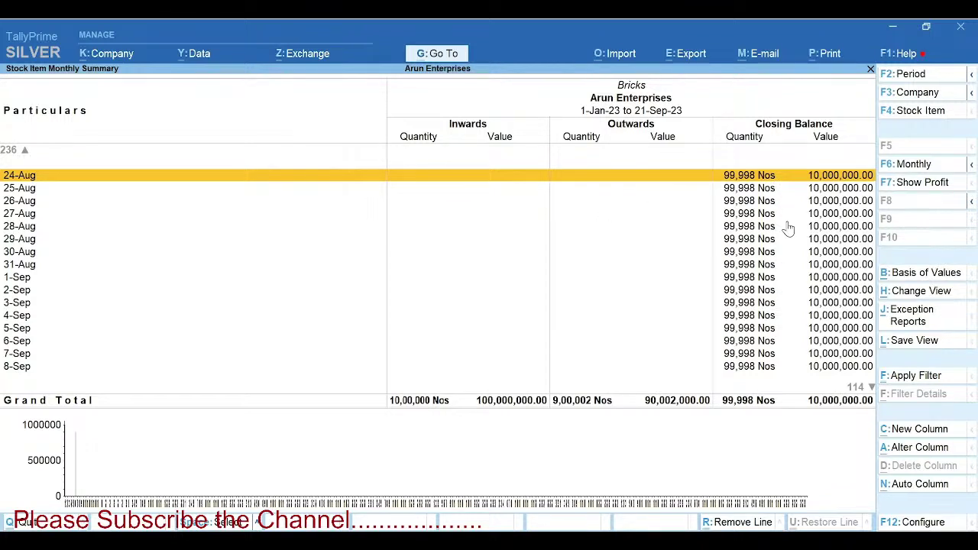
key("Escape")
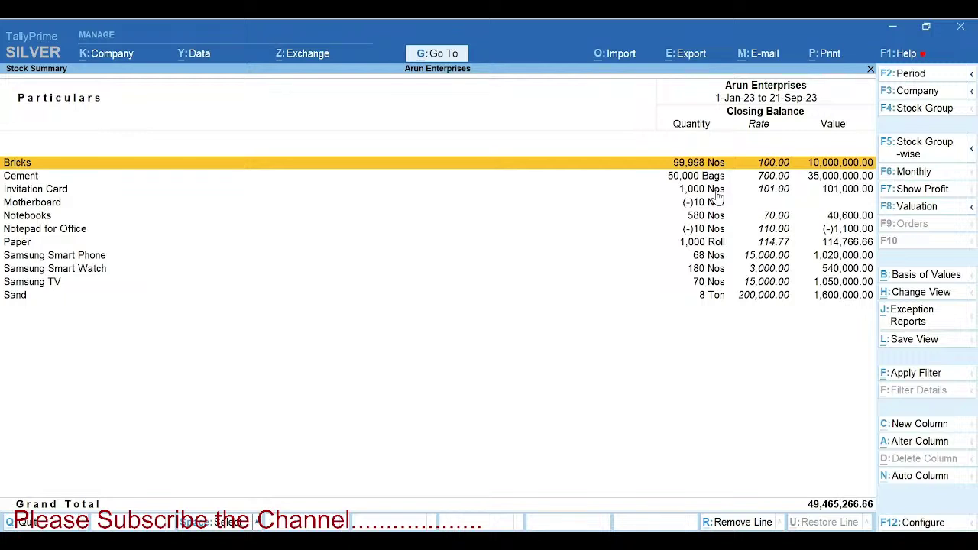
- Reopen the Bricks monthly summary from the Stock Summary and change it to the daily breakdown again
key("Return")
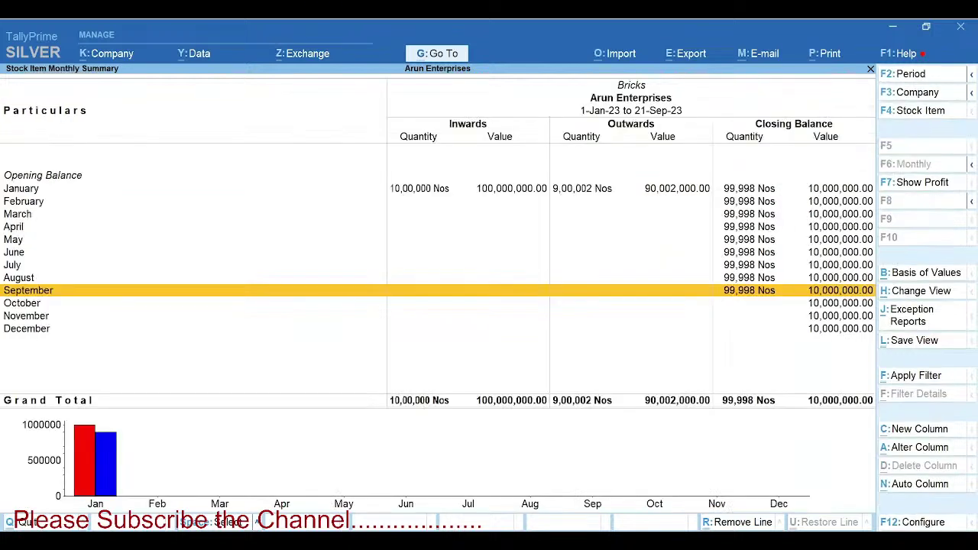
left_click(970, 165)
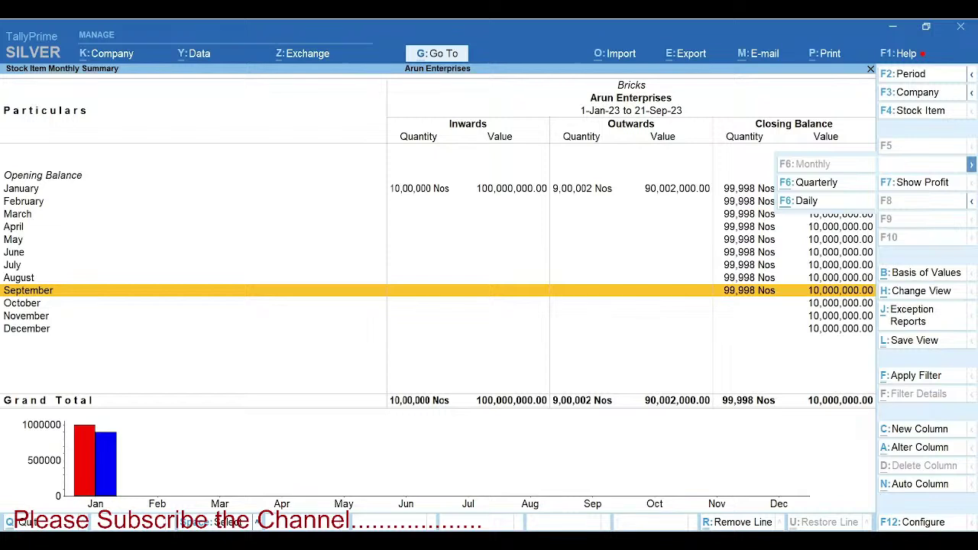
left_click(806, 202)
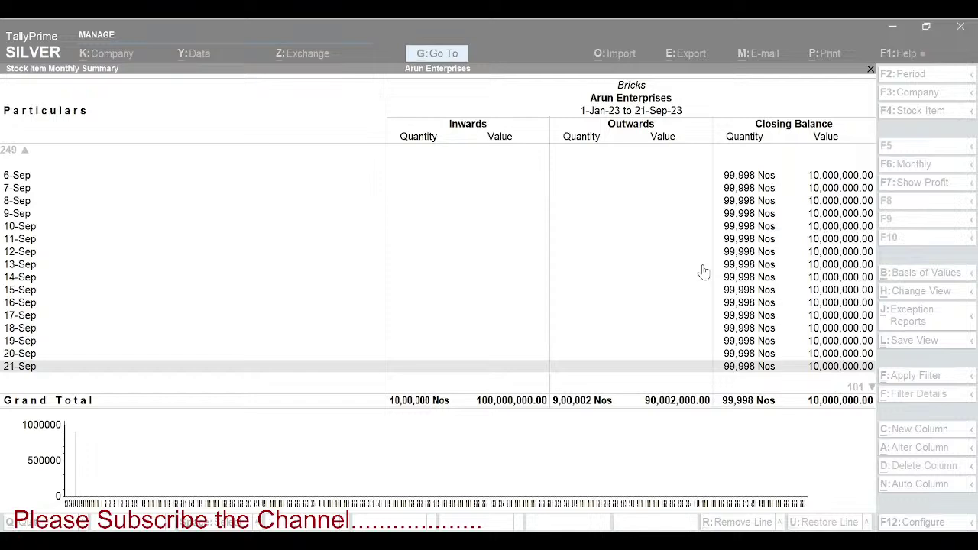
- Close the daily Bricks report and turn on the profit display in the Stock Summary
key("Escape")
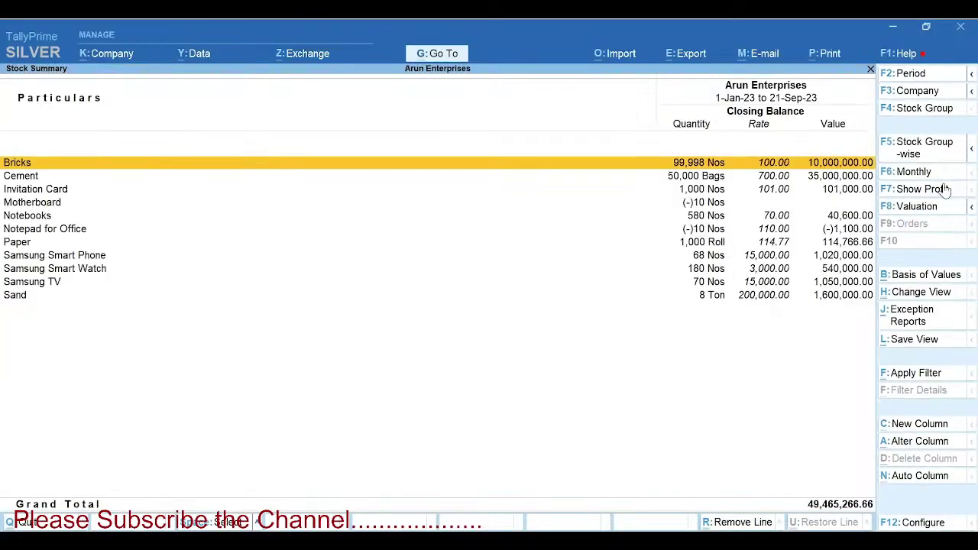
left_click(884, 194)
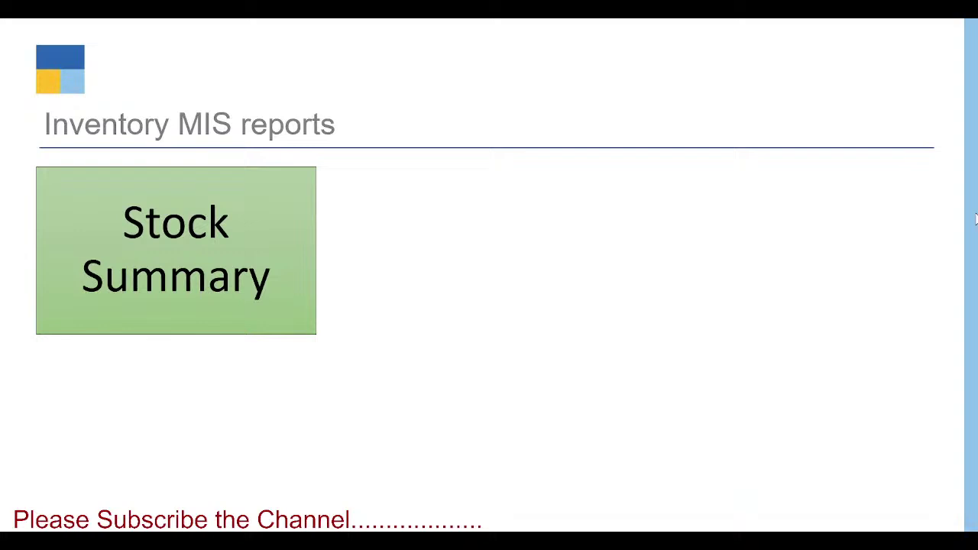
- Reveal the Stock ageing analysis topic on the Inventory MIS reports slide and switch to TallyPrime
left_click(401, 220)
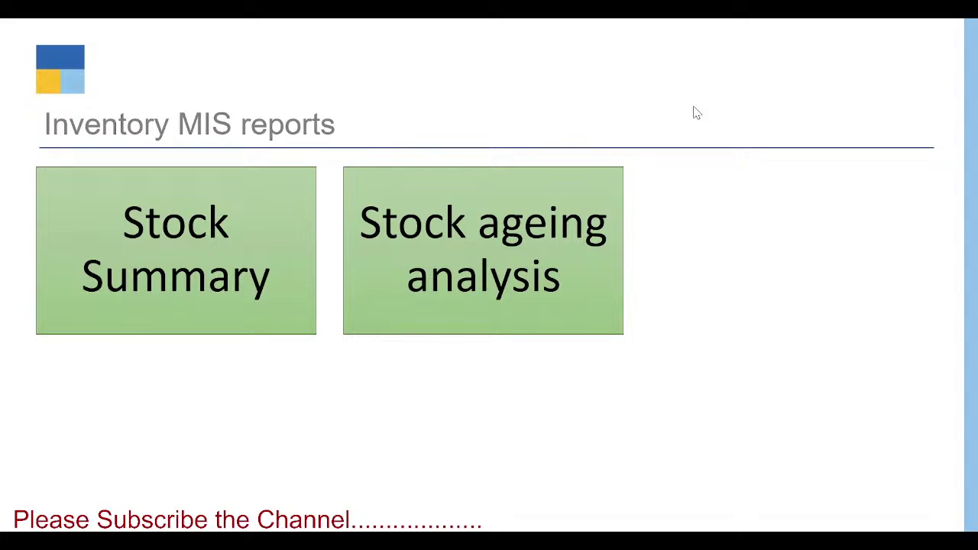
key("alt+Tab")
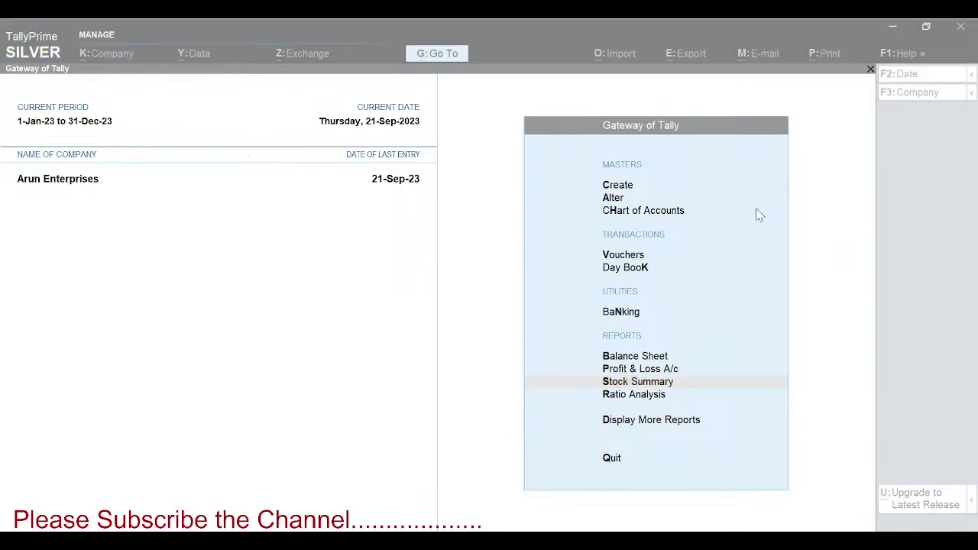
- Open the stock Ageing Analysis report from Statements of Inventory for the Primary stock group
left_click(614, 422)
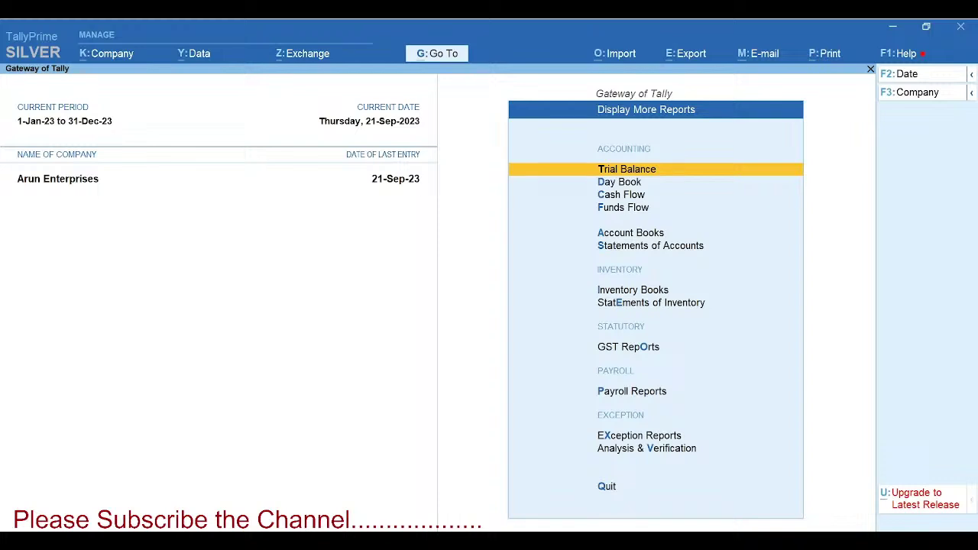
key("Down")
key("Down")
key("Down")
key("Down")
key("Down")
key("Down")
key("Down")
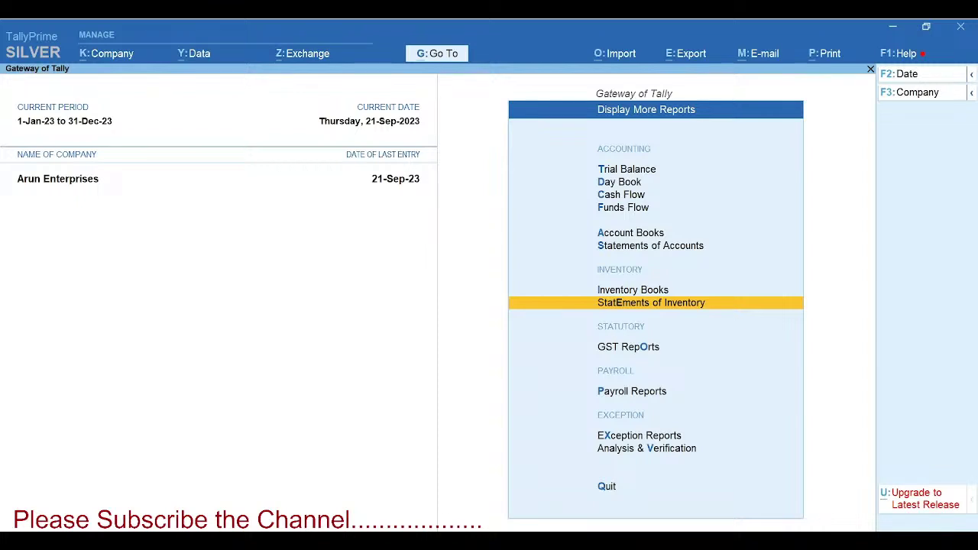
key("Return")
key("Down")
key("Down")
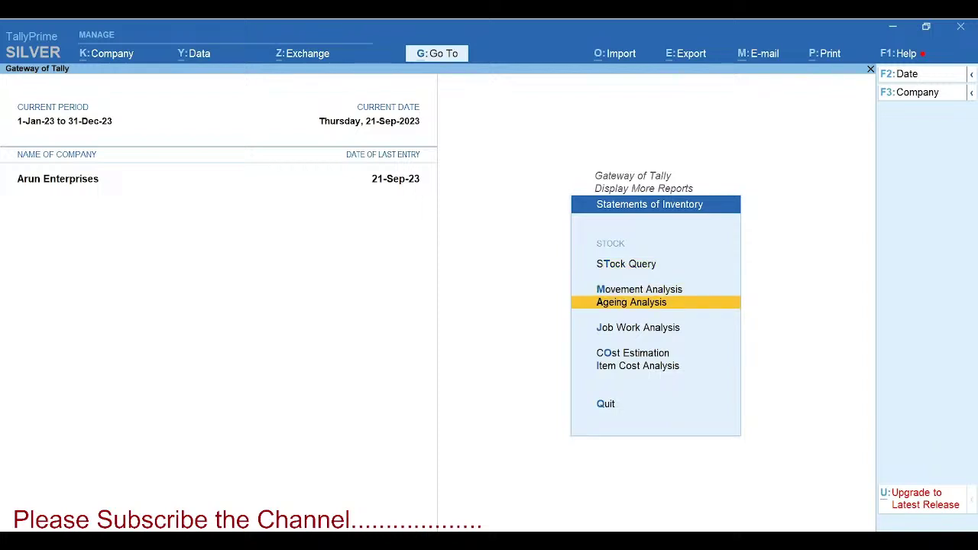
key("Return")
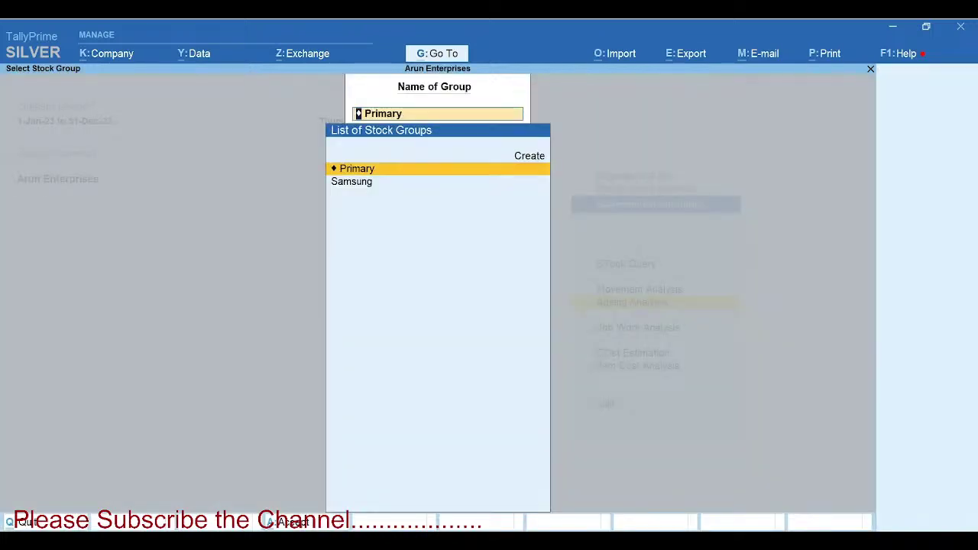
key("Return")
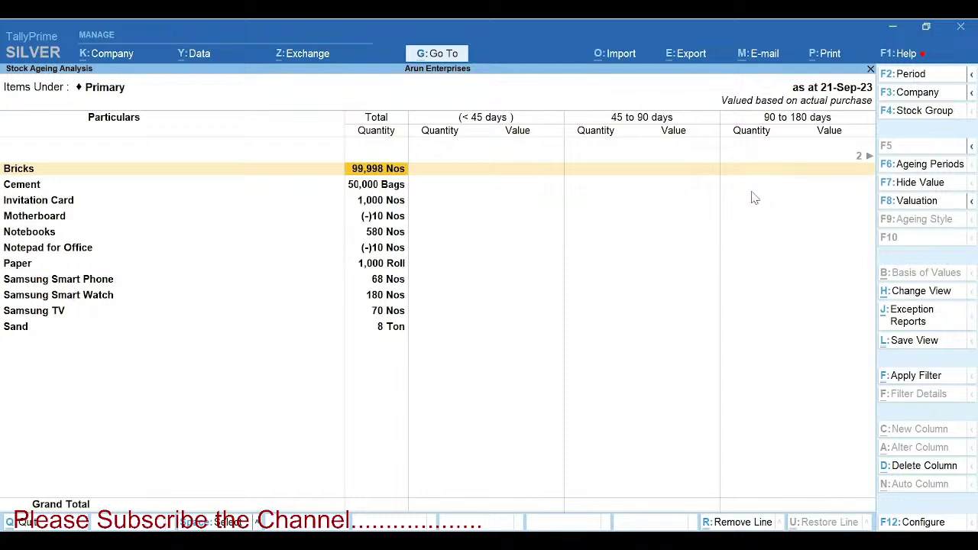
- Set the stock ageing periods to 0–10, 10–20, 20–30 and 30–50 days
key("F6")
left_click(666, 267)
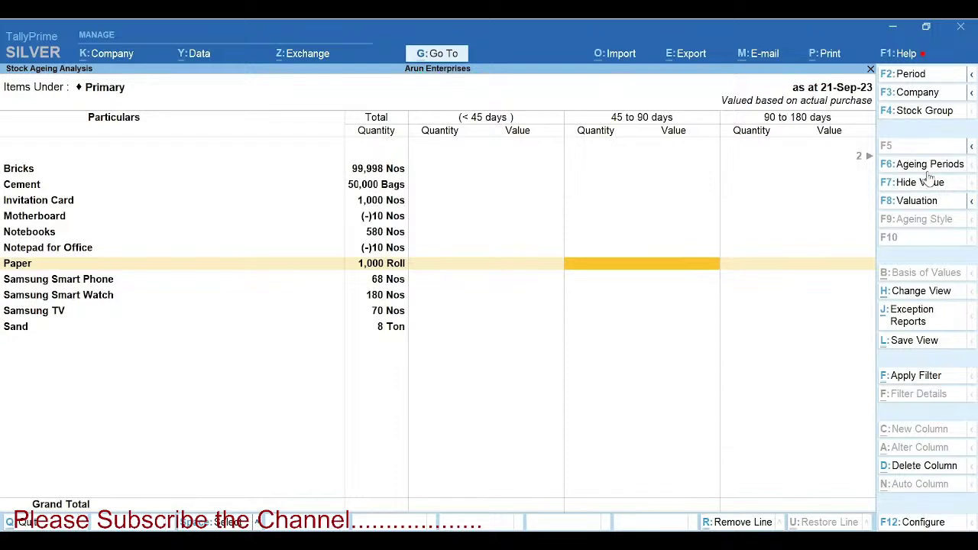
left_click(927, 165)
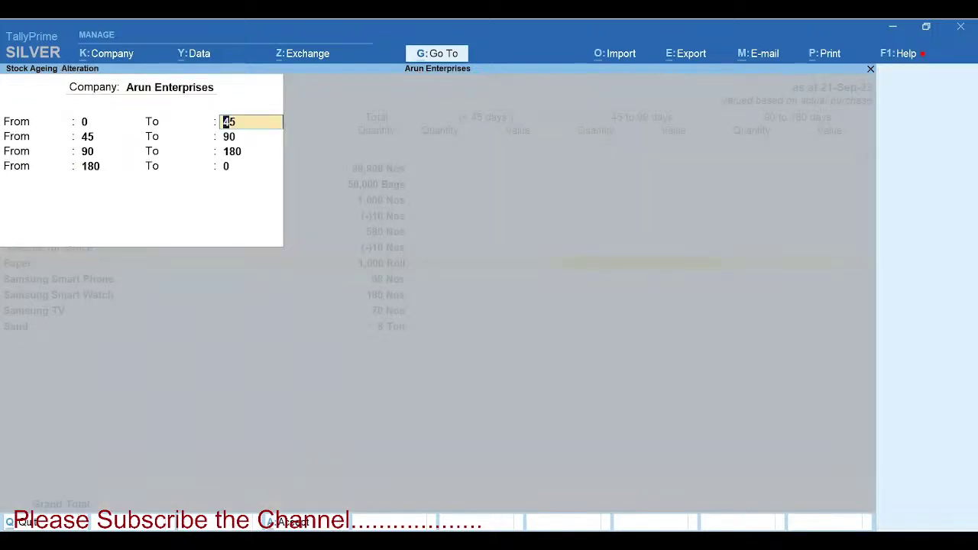
type("10")
key("Return")
type("20")
key("Return")
type("30")
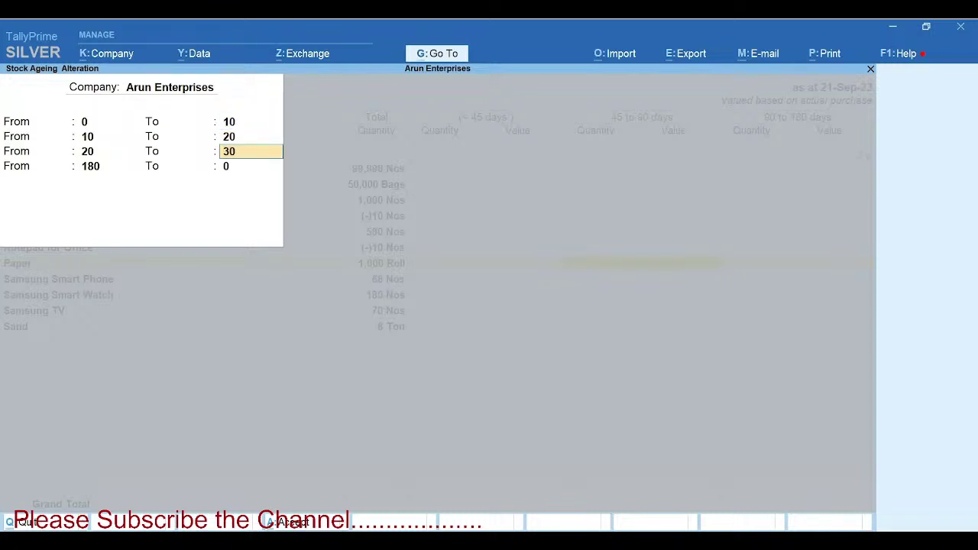
key("Return")
type("50")
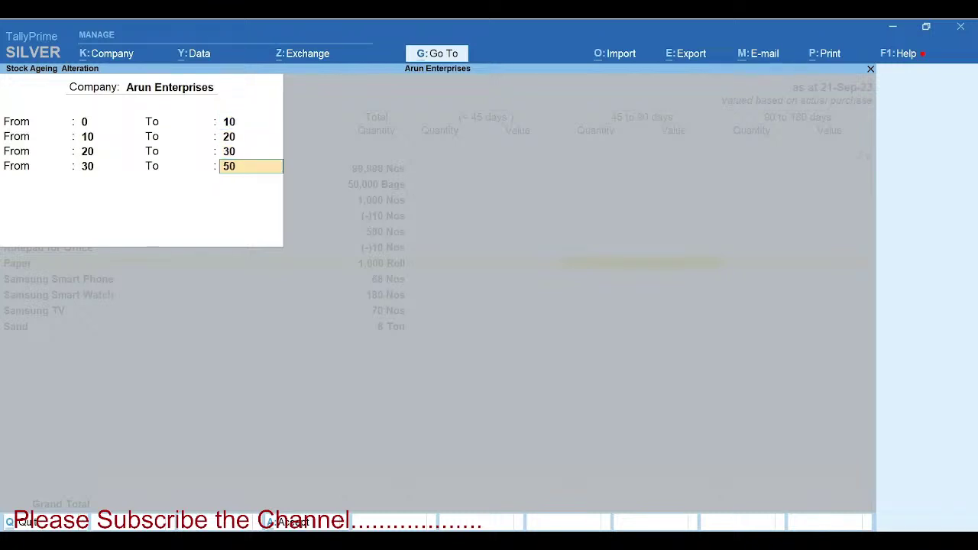
key("Return")
key("Return")
key("Return")
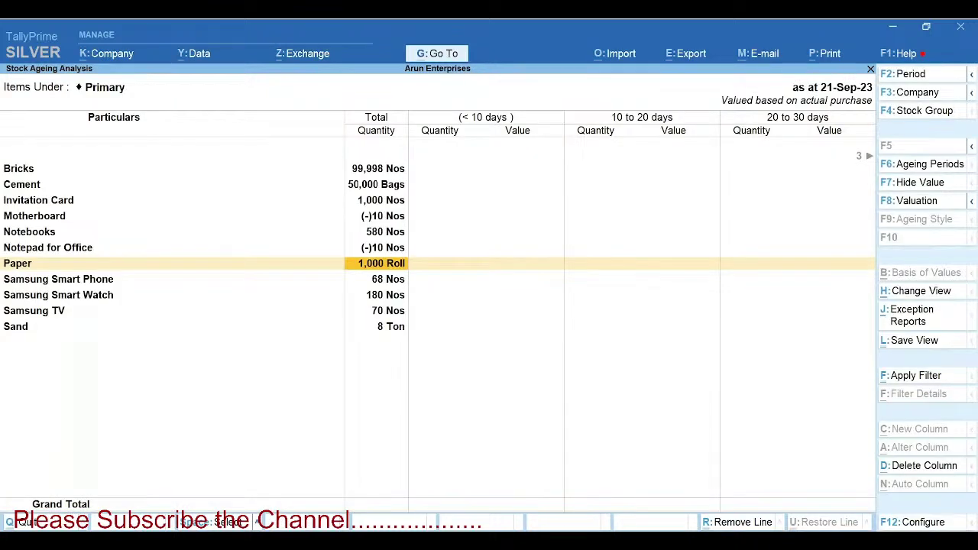
- Review the Bricks ageing columns through the over-50-days and Negative Stock columns
key("Up")
key("Up")
key("Up")
key("Right")
key("Right")
key("Right")
key("Right")
key("Right")
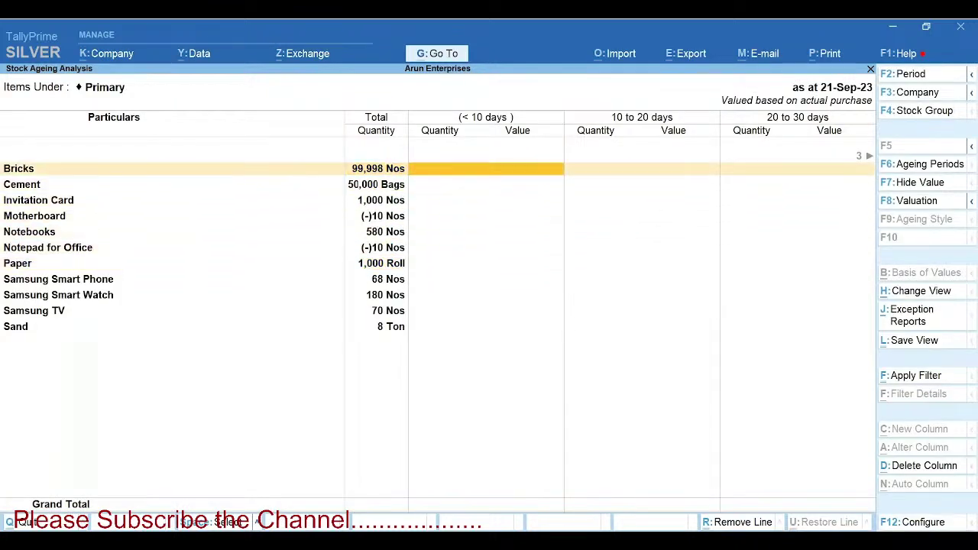
key("Right")
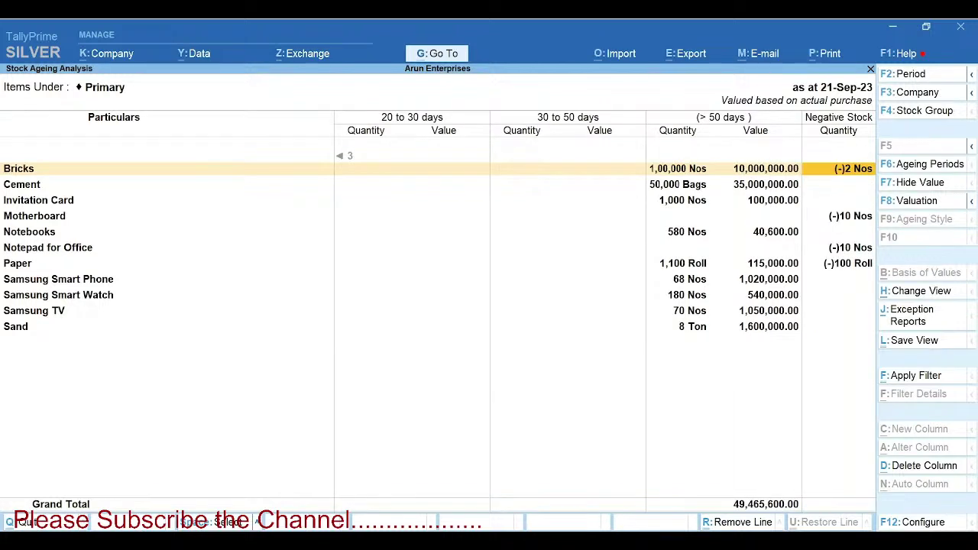
key("Left")
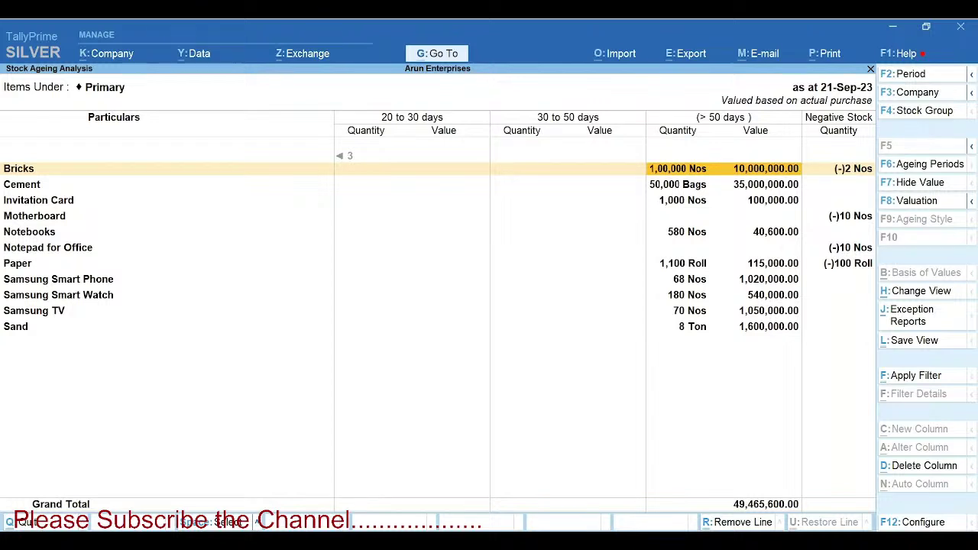
- Change the Stock Ageing Analysis period to end on 31-Jan-23
left_click(909, 74)
left_click(462, 312)
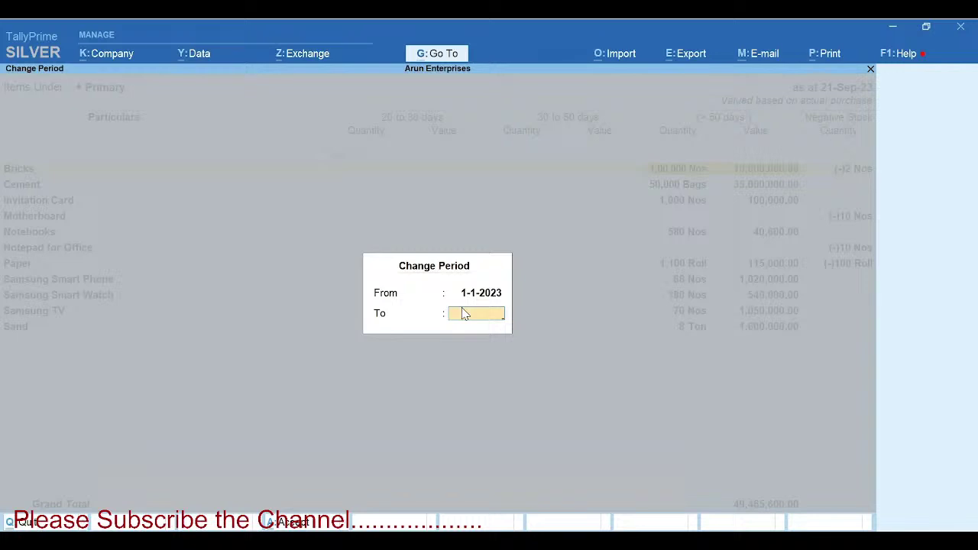
type("31jan")
key("Return")
- Examine the Invitation Card ageing columns from under 10 days to 30 to 50 days
key("Down")
key("Down")
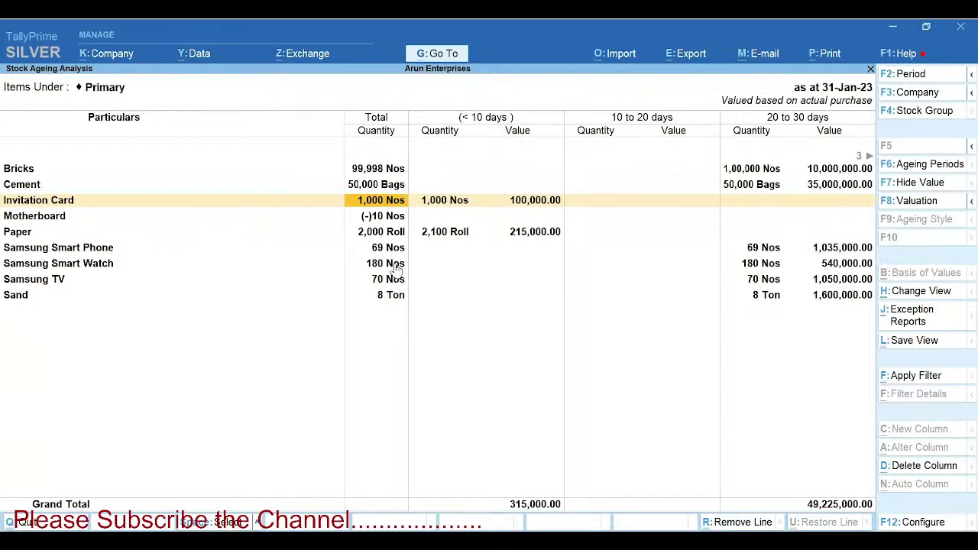
key("Right")
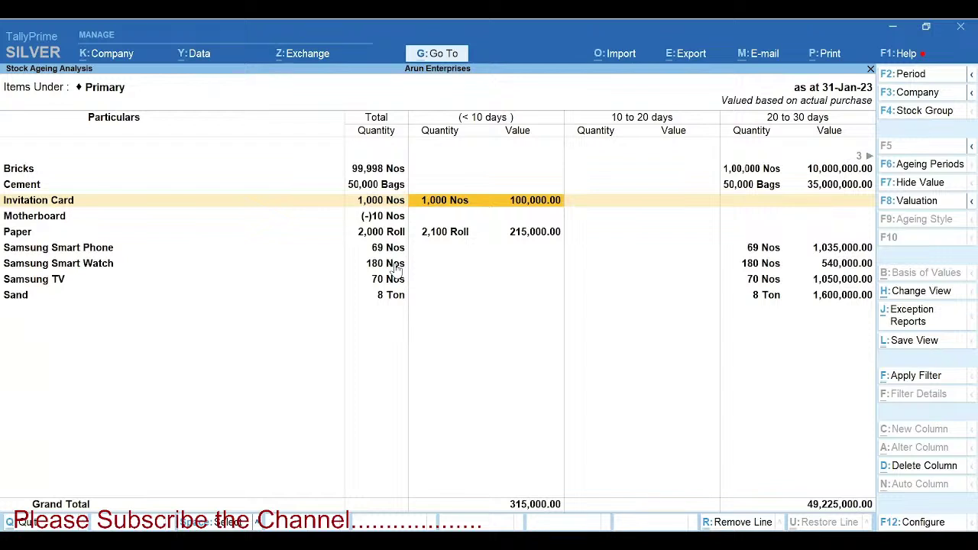
key("Right")
key("Right")
key("Right")
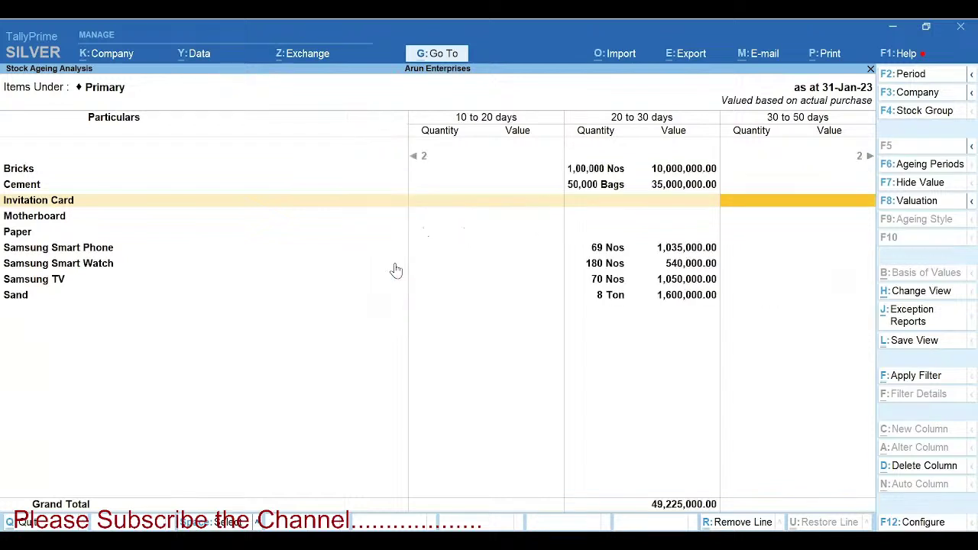
key("Left")
key("Left")
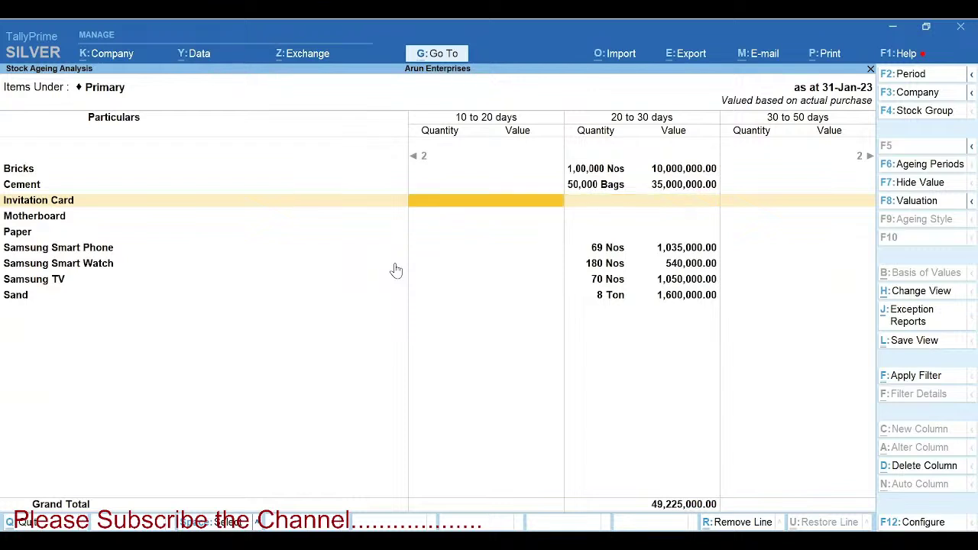
- View the inward details behind the Cement quantity aged 20 to 30 days, and return to the ageing report
key("Up")
key("Right")
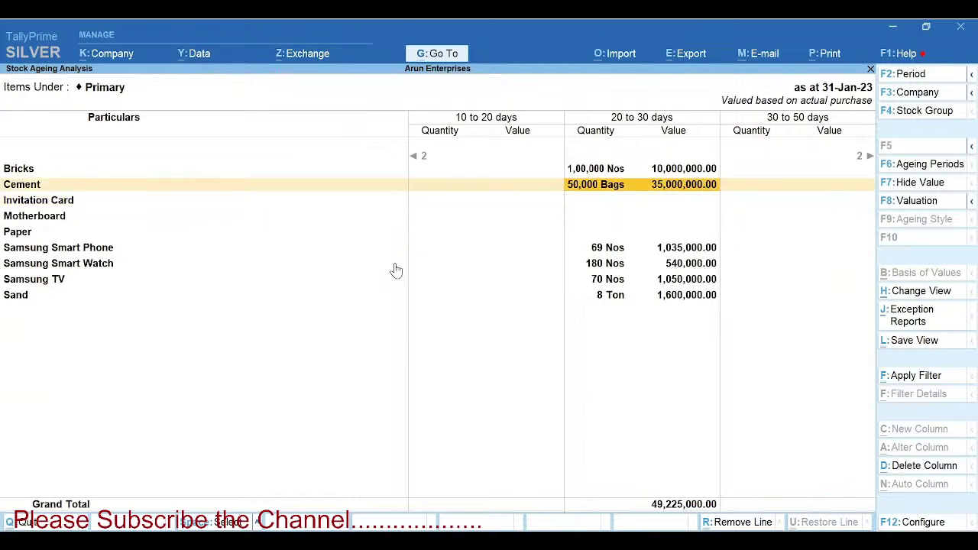
key("Return")
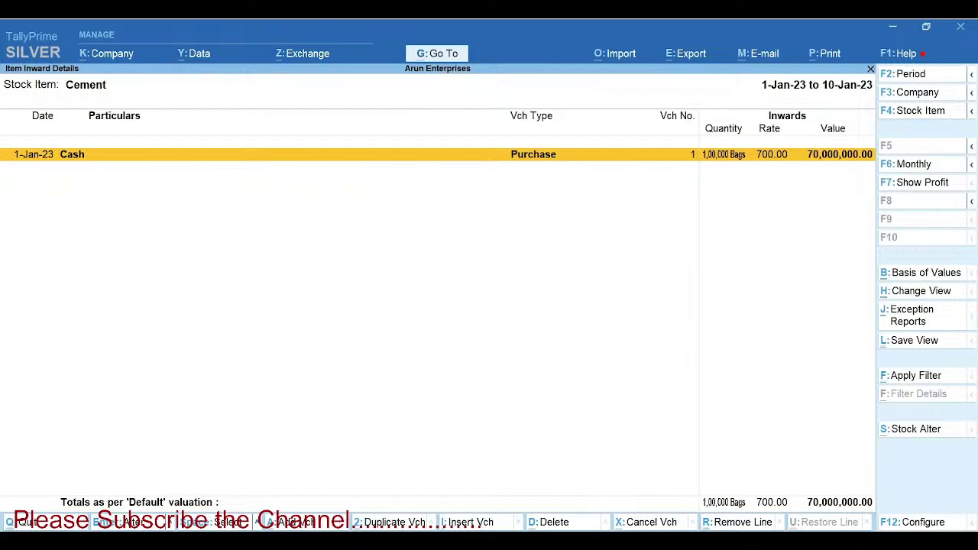
key("Escape")
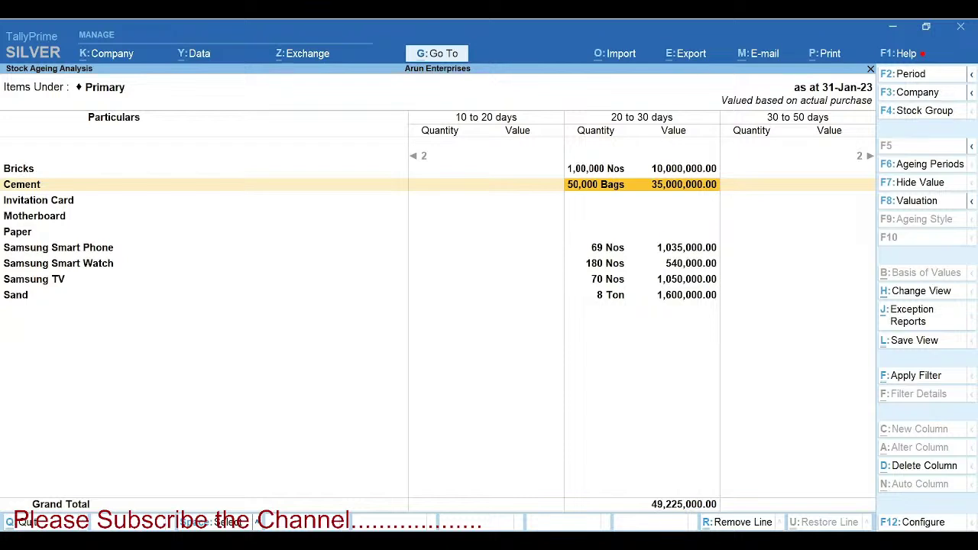
- View the inward details behind the Paper quantity aged under 10 days, and return to the ageing report
key("Down")
key("Down")
key("Down")
key("Left")
key("Left")
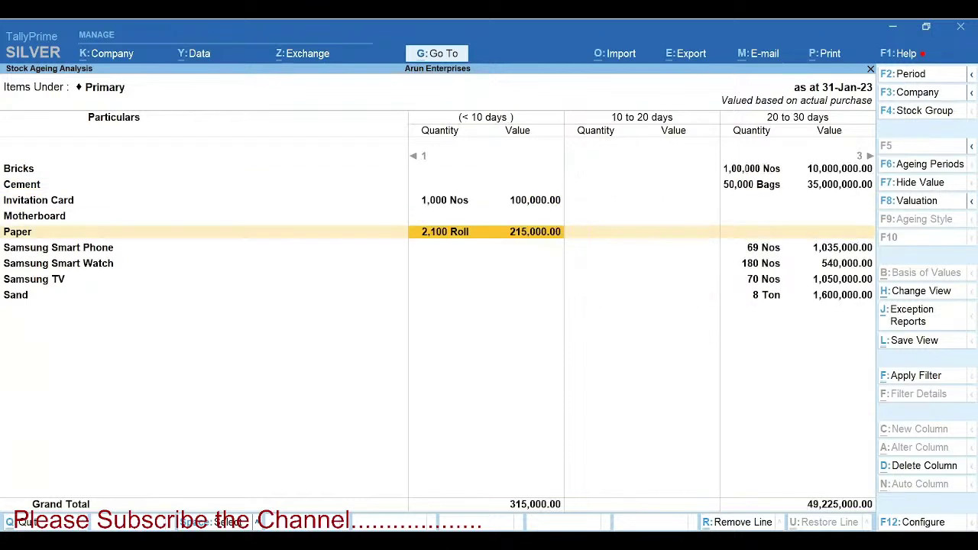
key("Return")
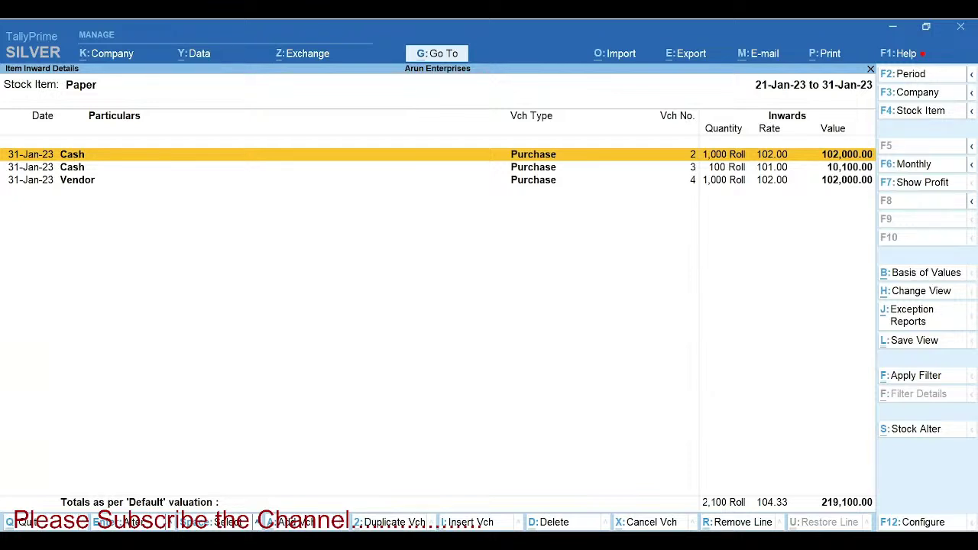
key("Escape")
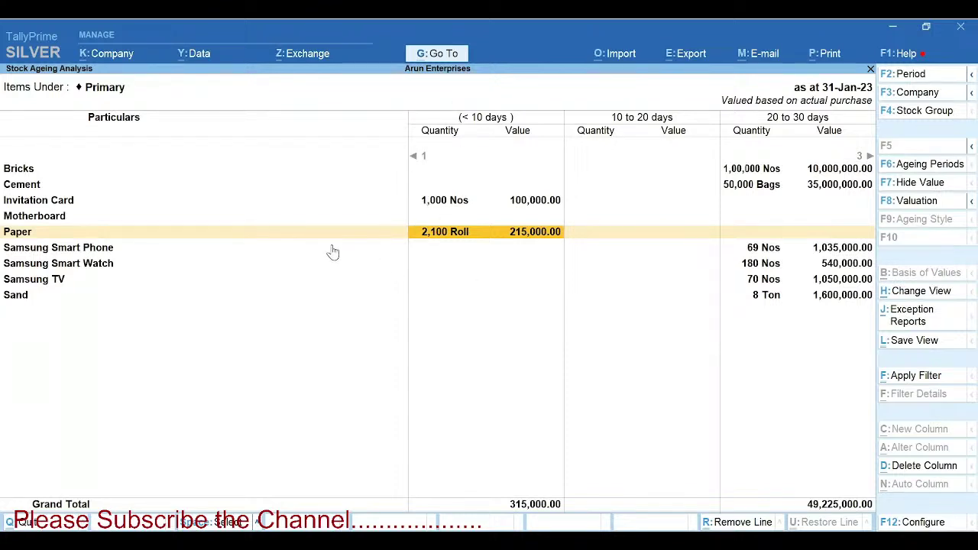
- Compare the Paper total quantity with its ageing columns through to Negative Stock
key("Left")
key("Right")
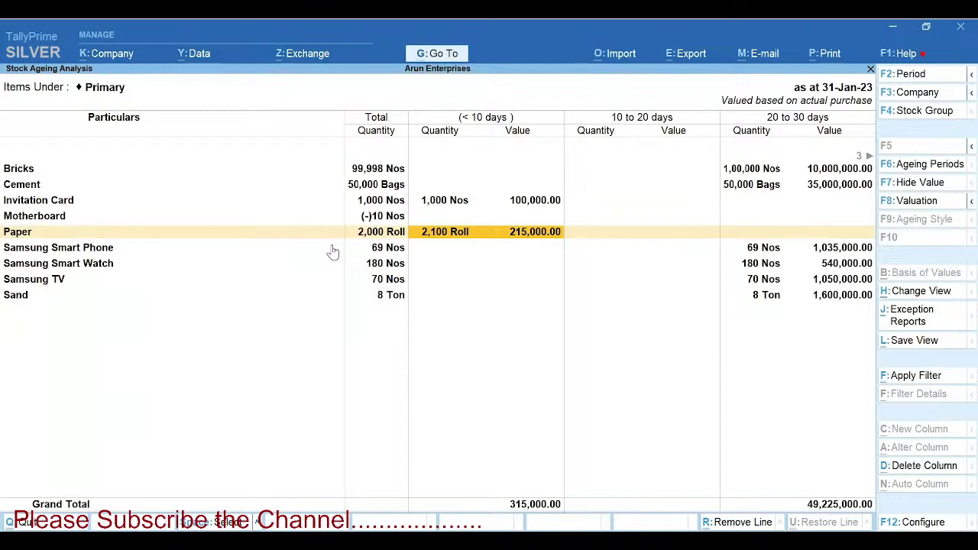
key("Right")
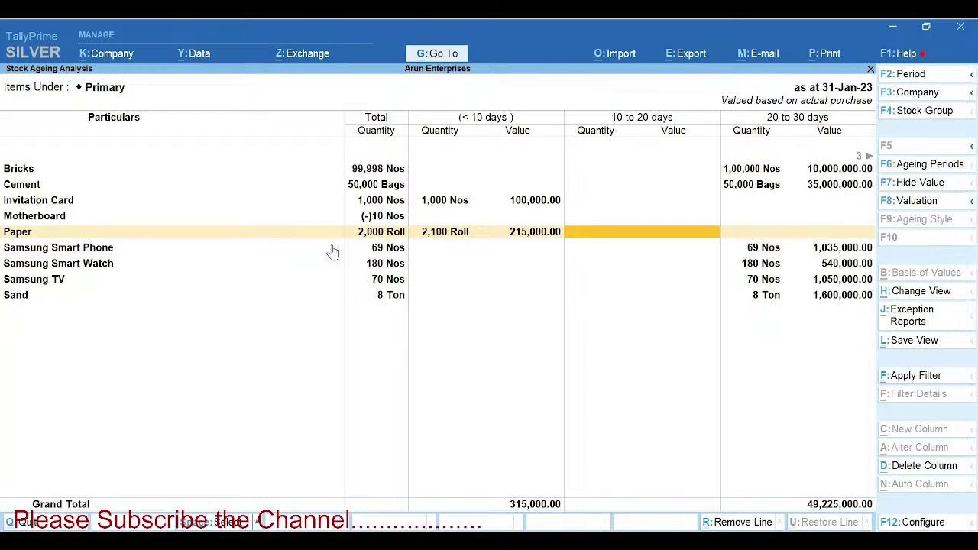
key("Right")
key("Right")
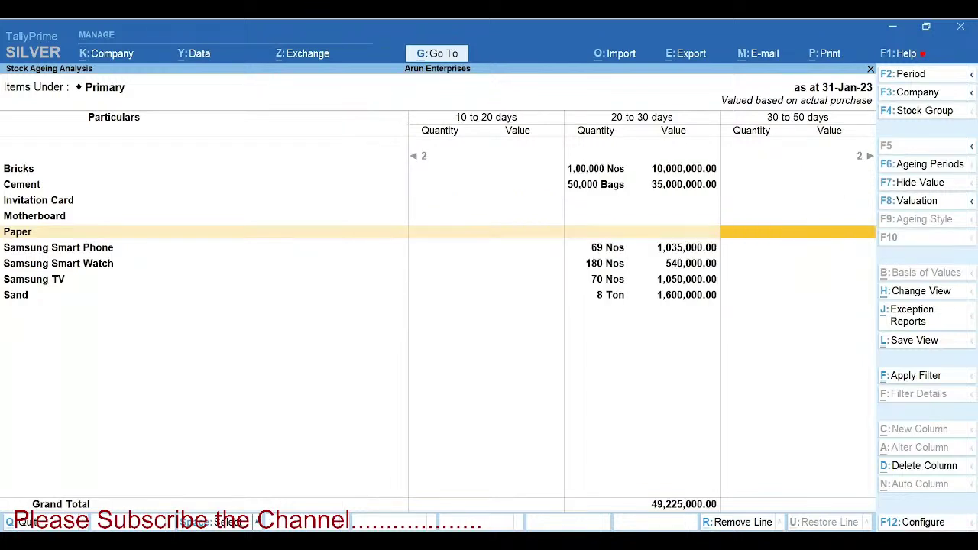
key("Right")
key("Right")
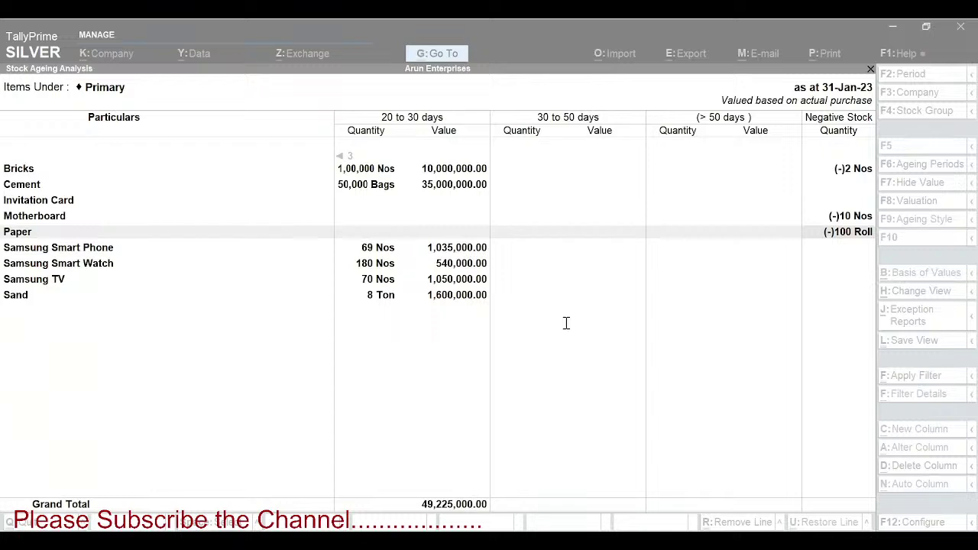
- Switch to the PowerPoint slide show and reveal the Reorder Status topic
mouse_move(562, 541)
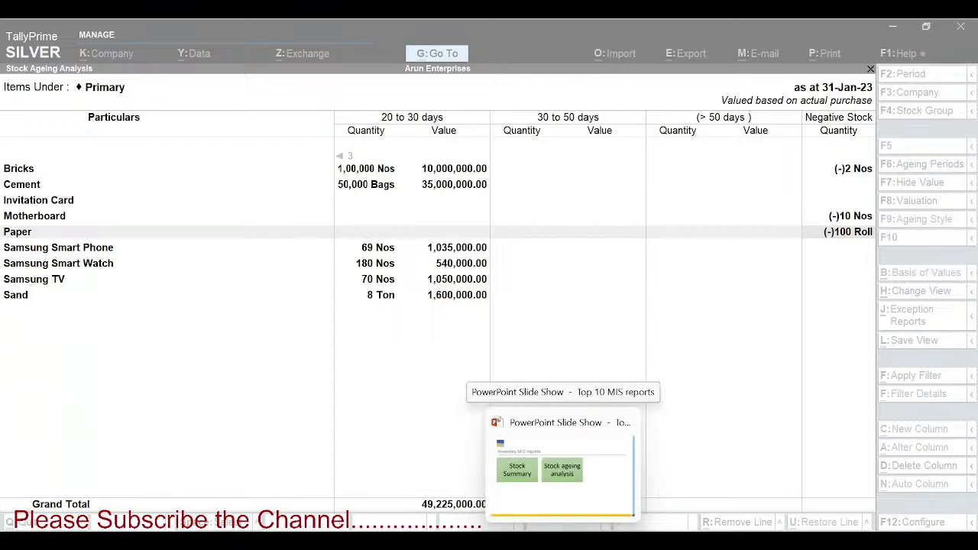
left_click(579, 506)
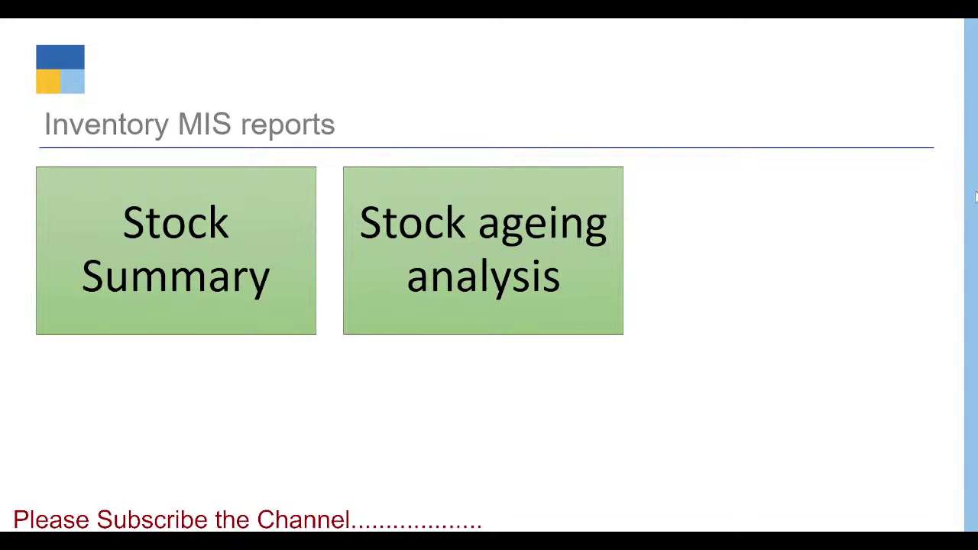
left_click(732, 263)
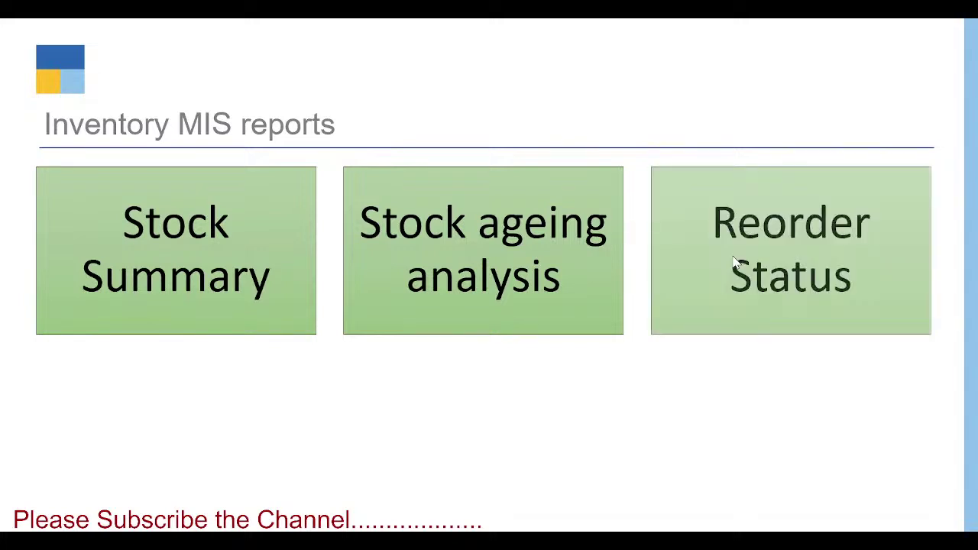
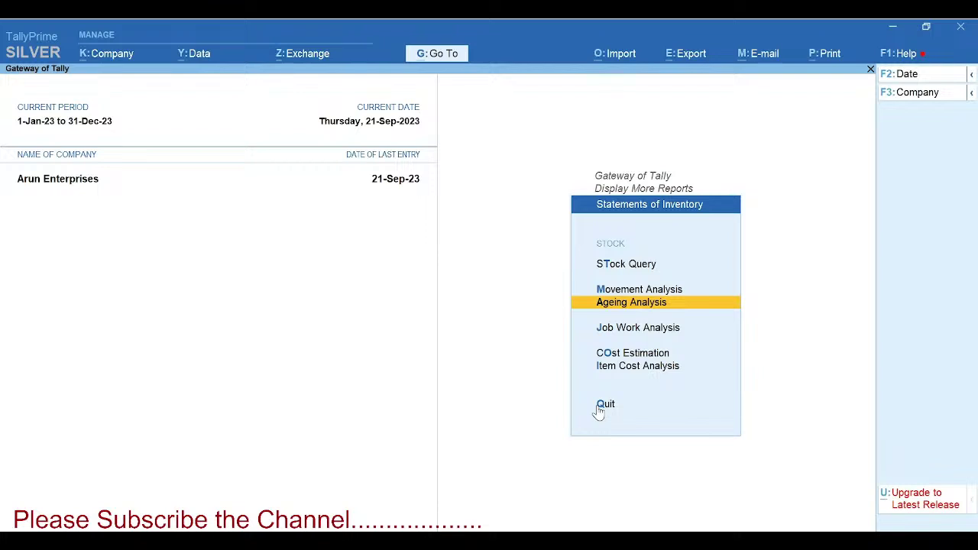
- Leave the Statements of Inventory and return to the Gateway of Tally
key("Return")
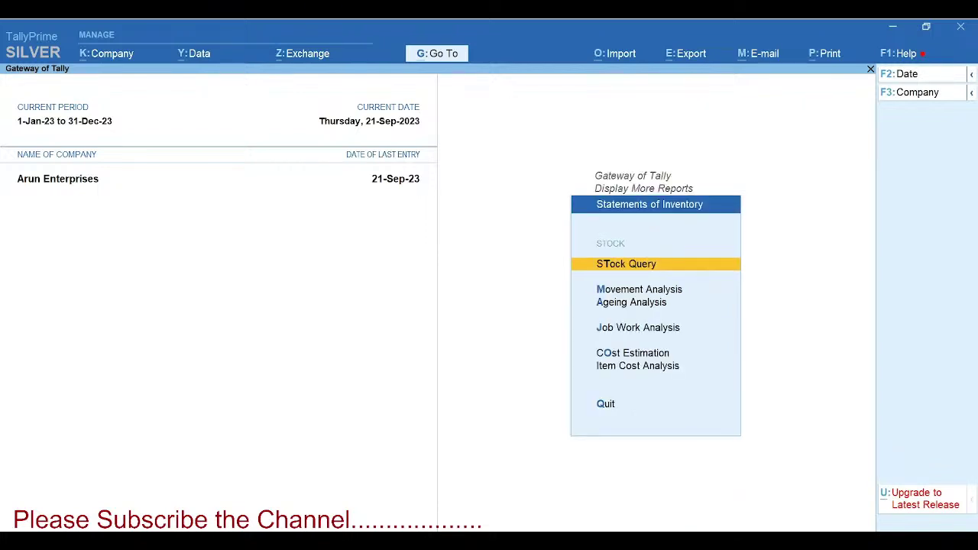
key("Escape")
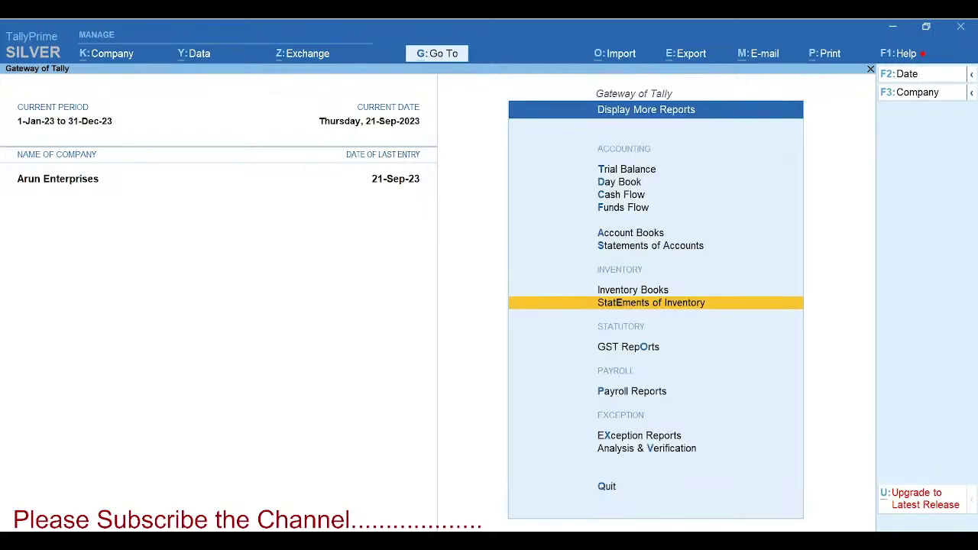
key("Escape")
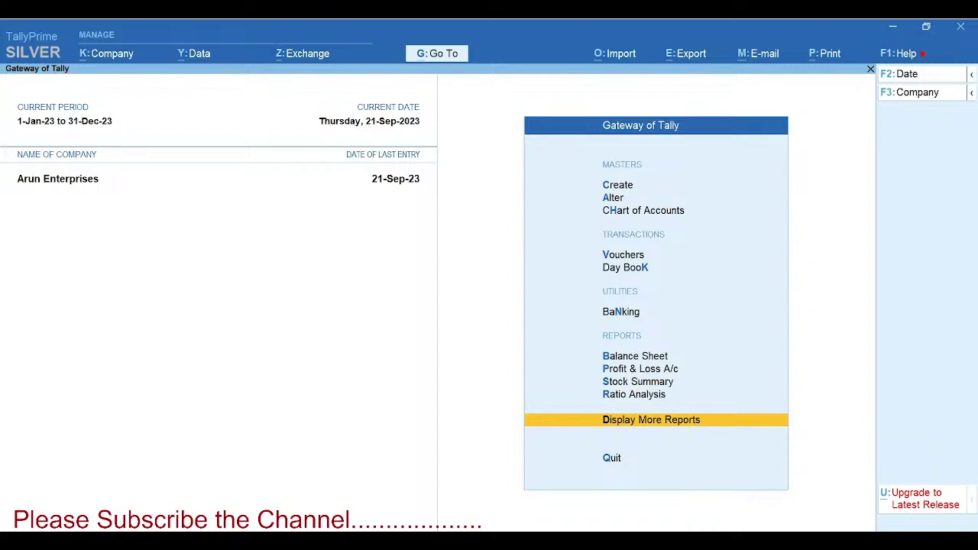
- Open the Purchase Order voucher type for alteration
key("Up")
key("Up")
key("Up")
key("Up")
key("Up")
key("Up")
key("Up")
key("Up")
key("Up")
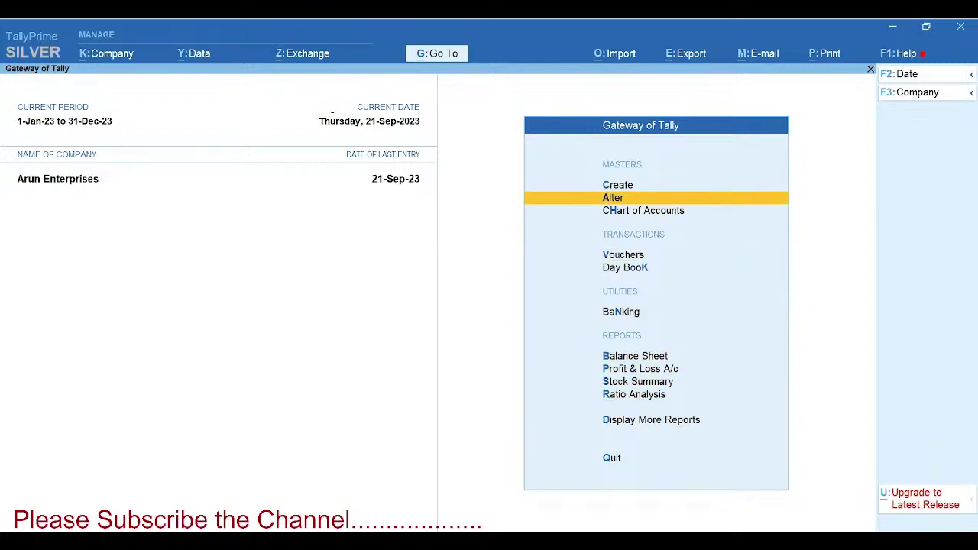
key("Return")
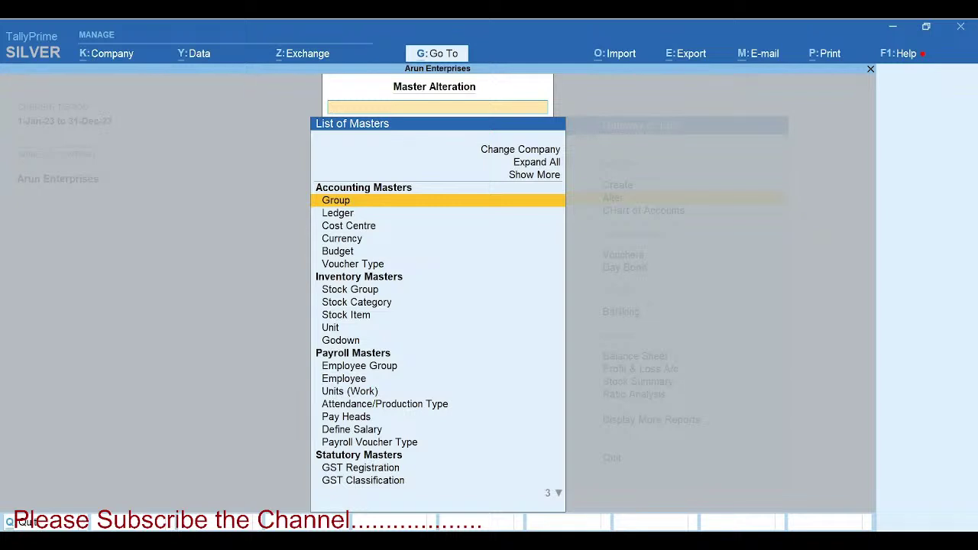
key("Down")
key("Down")
key("Down")
key("Down")
key("Down")
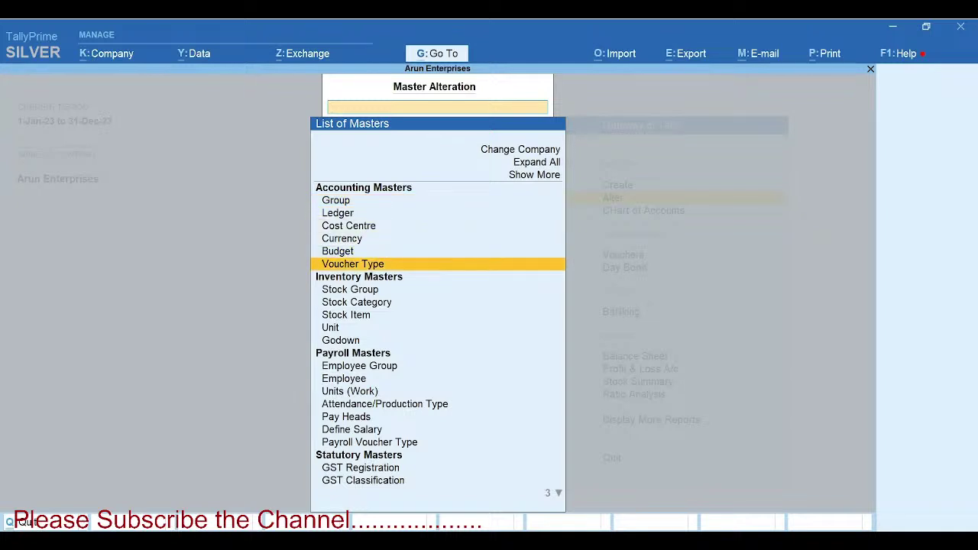
key("Return")
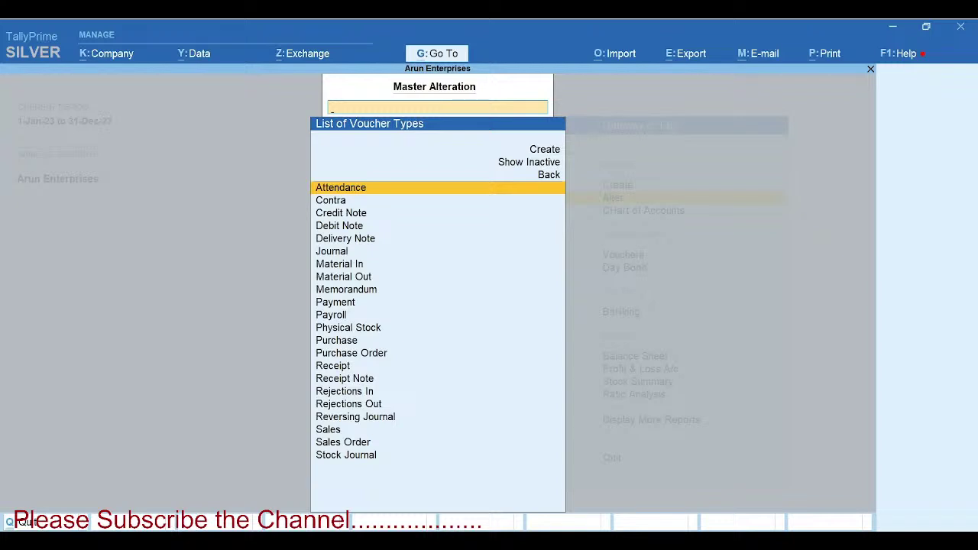
type("Purch")
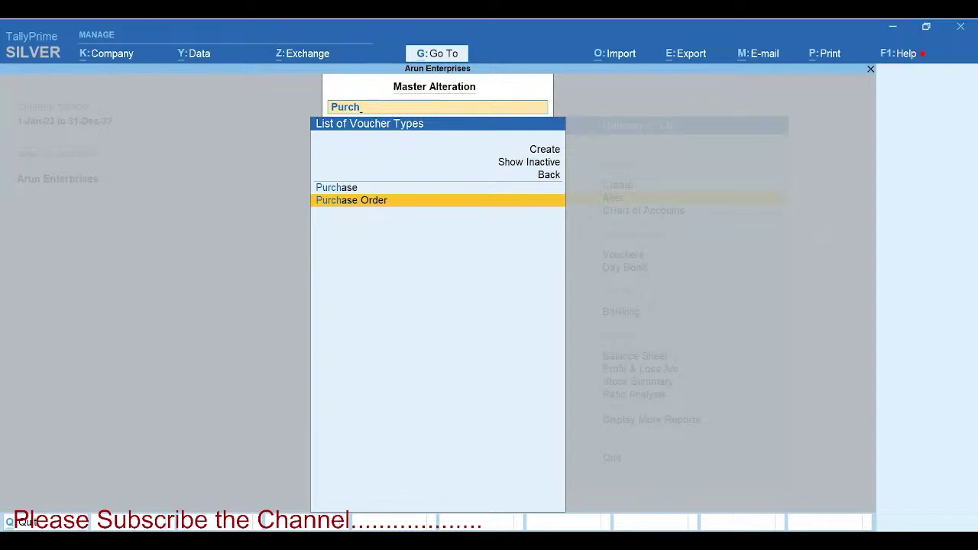
key("Return")
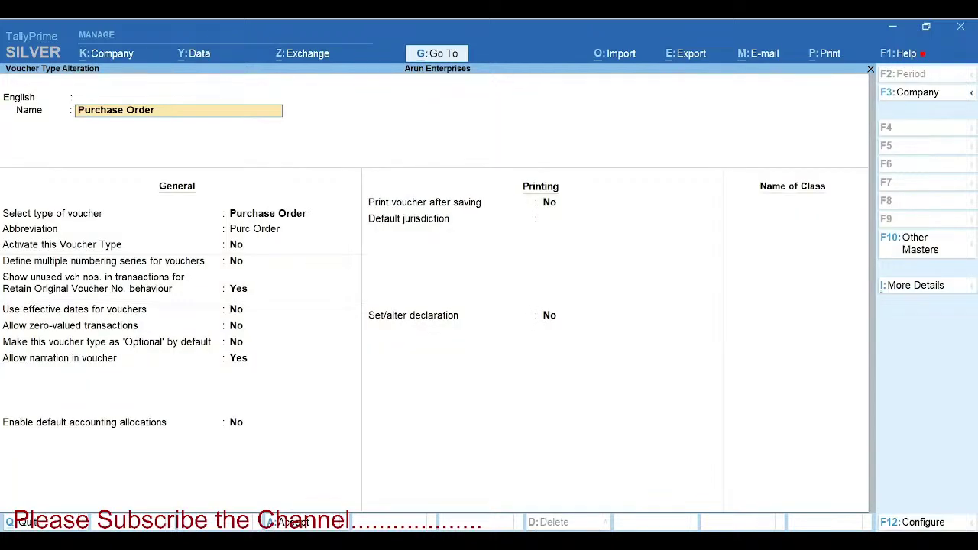
- Activate the Purchase Order voucher type, save it with the other settings as they are, and return to the Gateway of Tally
key("Return")
key("Return")
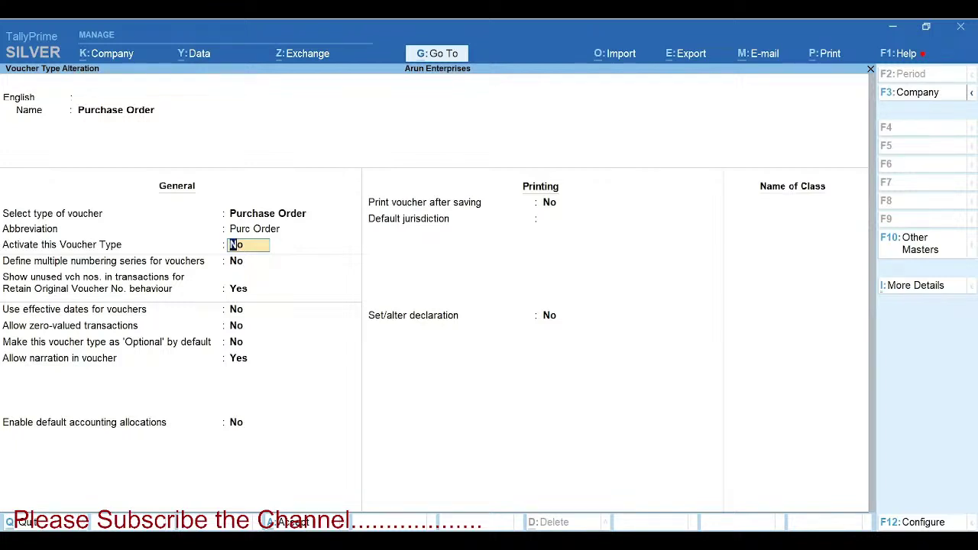
type("y")
key("Return")
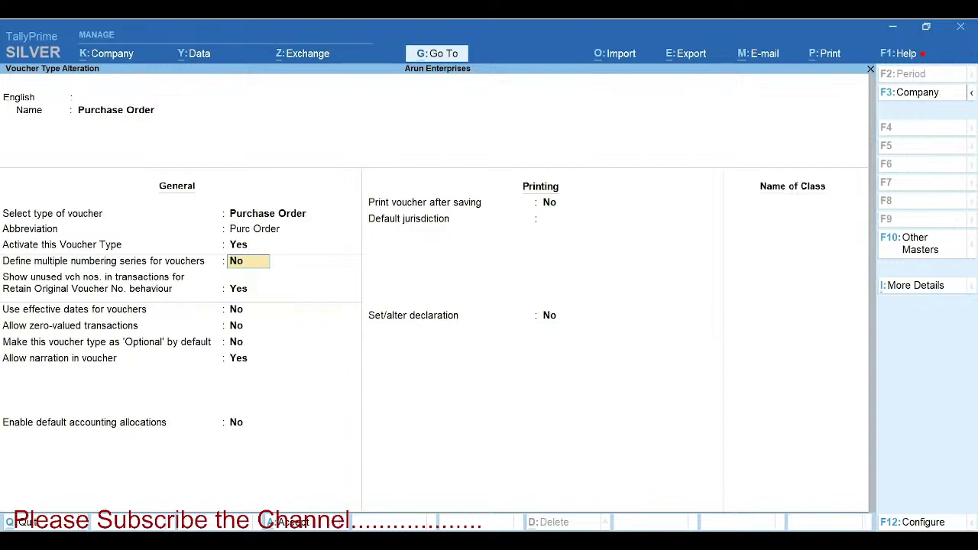
key("Return")
key("Return")
key("Return")
key("Return")
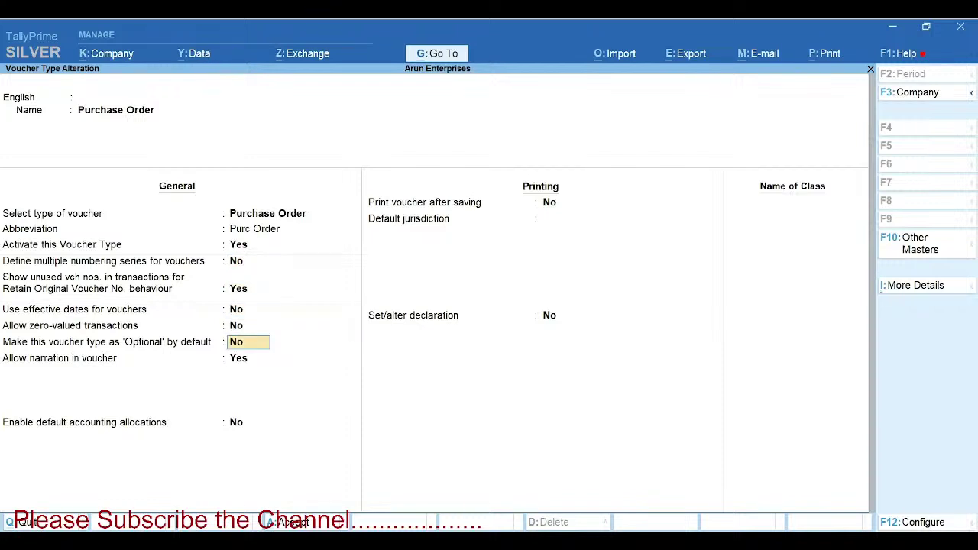
key("Return")
key("Return")
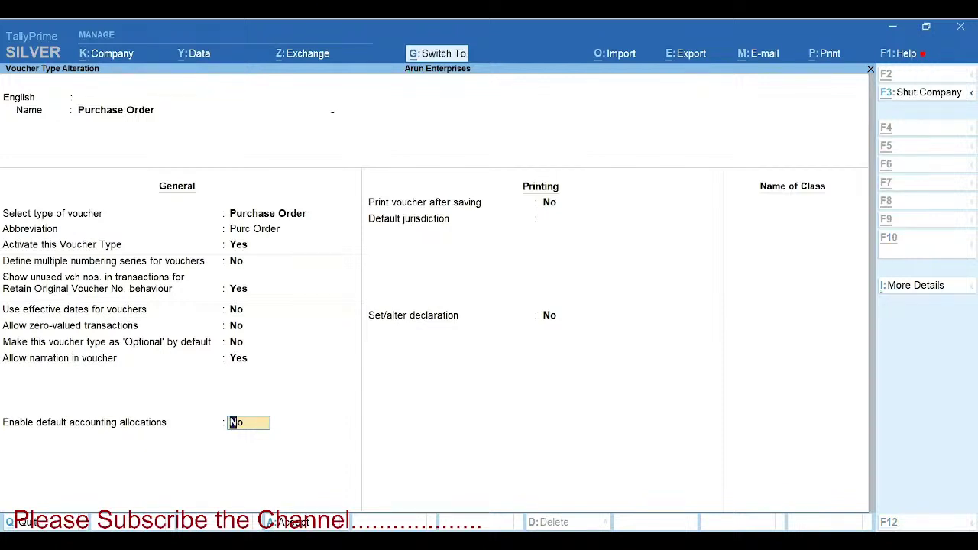
key("ctrl+a")
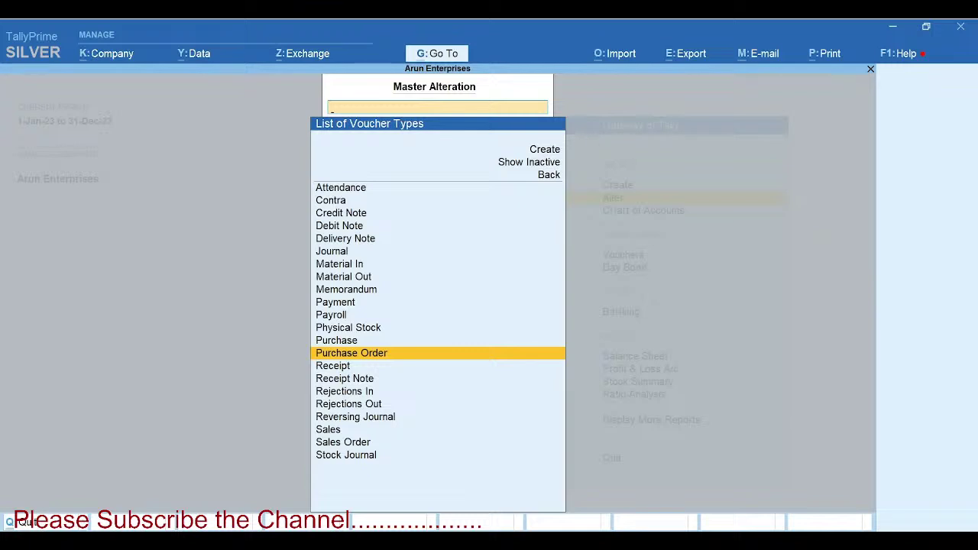
key("Escape")
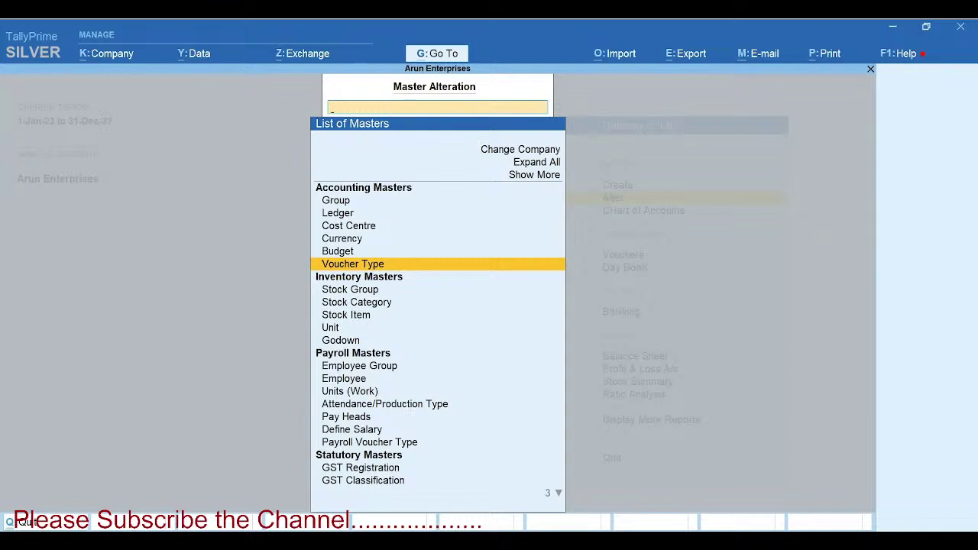
key("Escape")
key("Up")
key("Return")
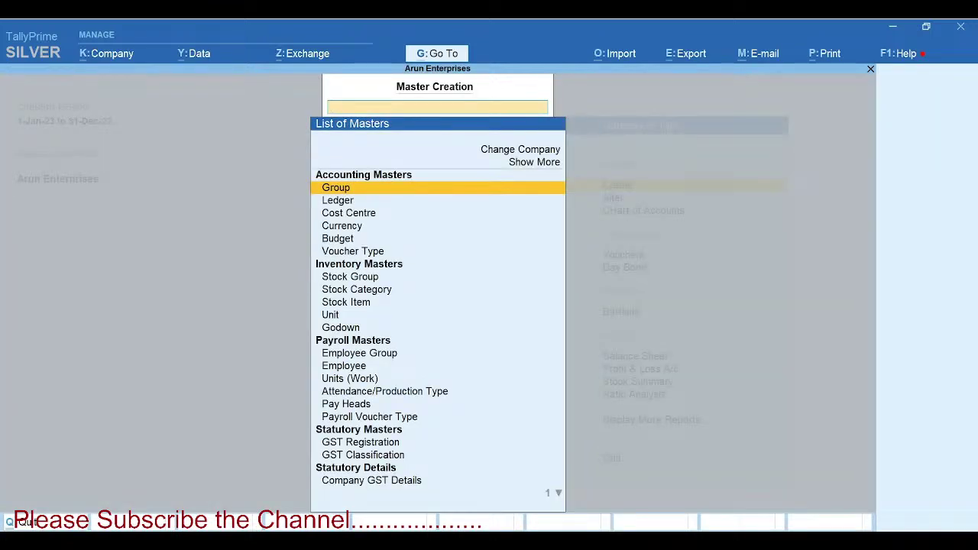
key("Down")
key("Down")
key("Down")
key("Down")
key("Down")
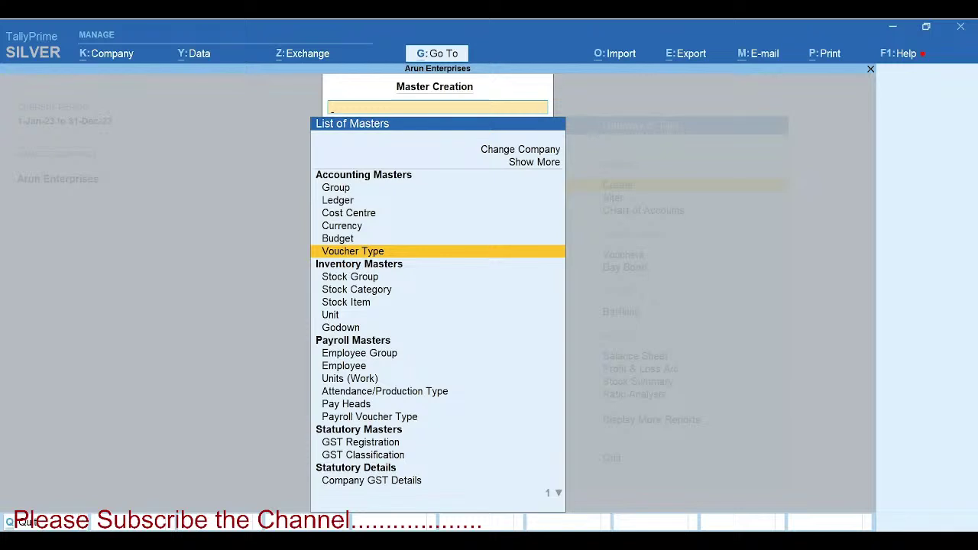
key("Down")
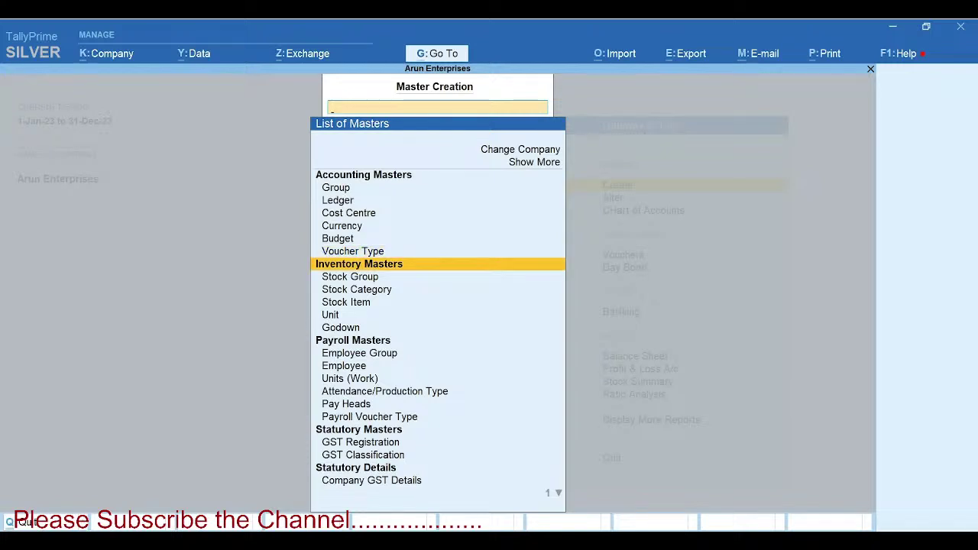
key("Up")
key("Up")
key("Up")
key("Up")
key("Up")
key("Up")
key("Up")
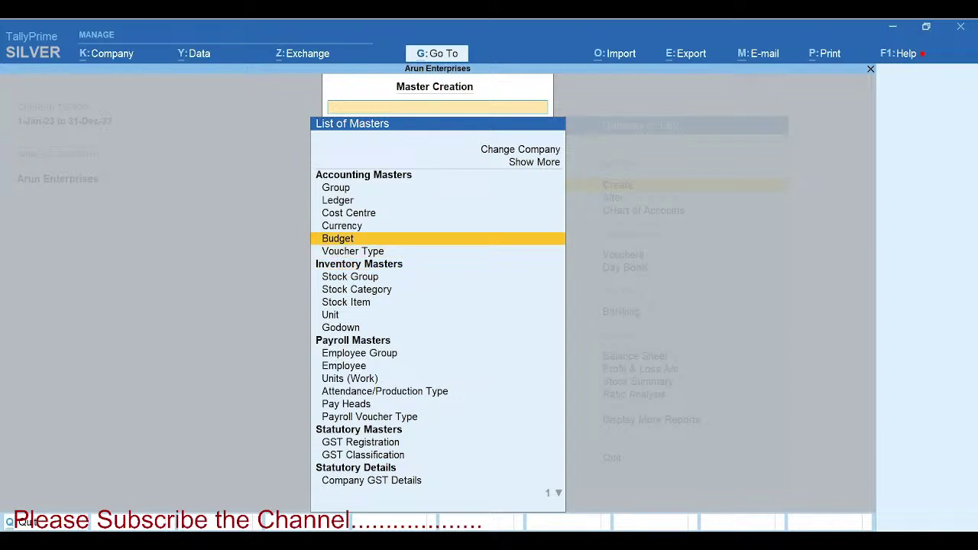
key("Up")
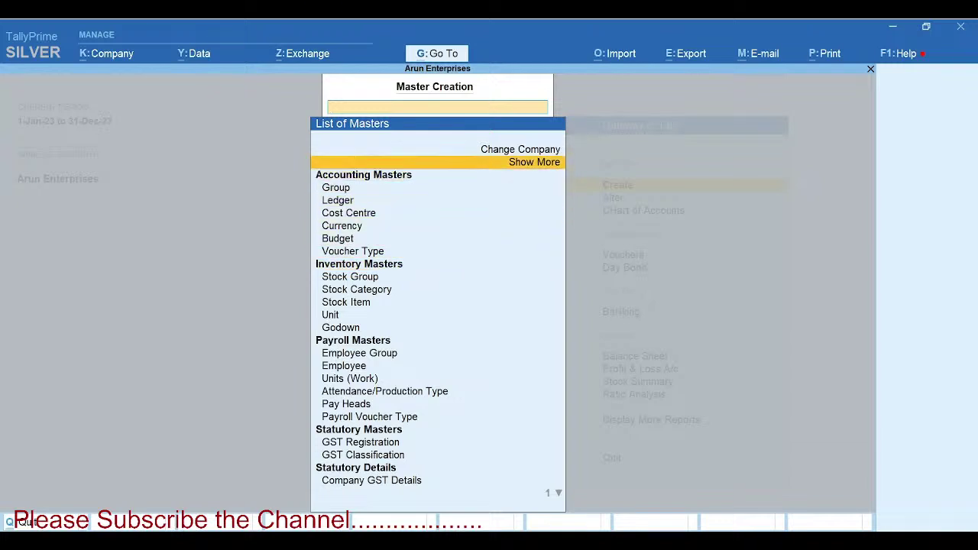
key("Return")
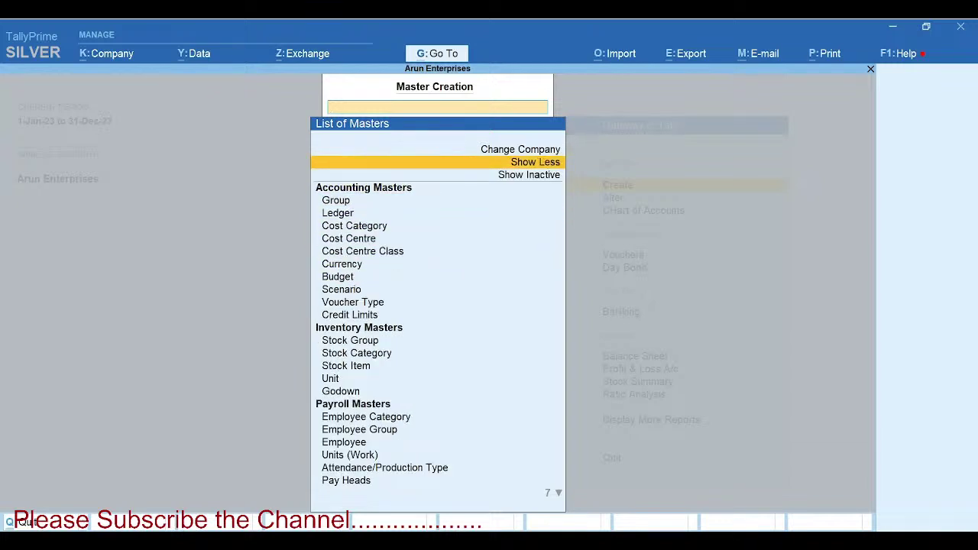
key("Down")
key("Return")
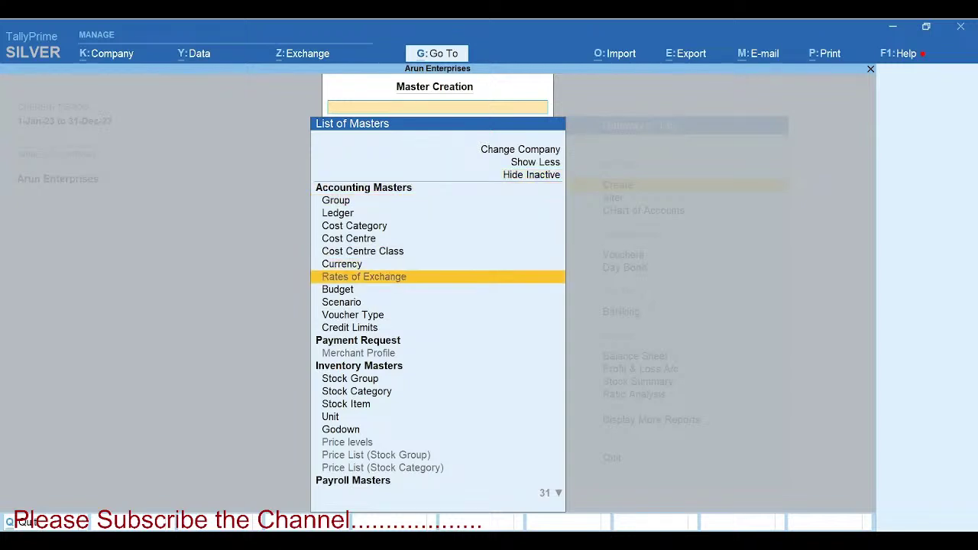
key("Down")
key("Down")
key("Down")
key("Down")
key("Down")
key("Down")
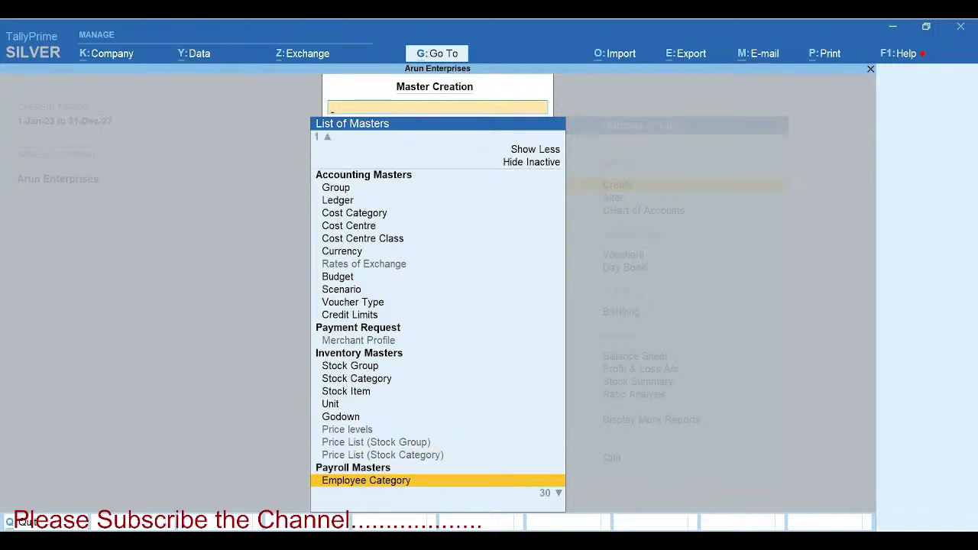
key("Escape")
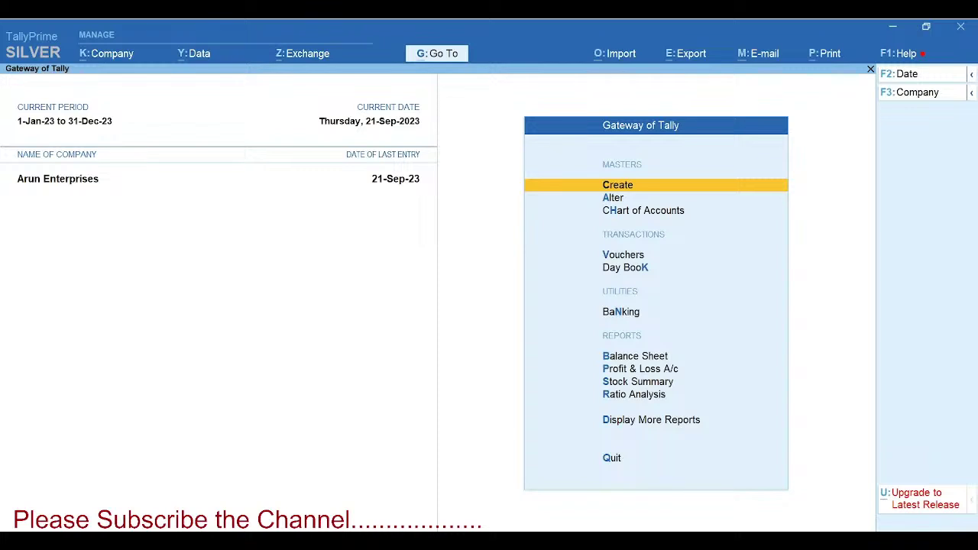
- Bring up the masters available for alteration and expand the list to include the additional master types
key("Down")
key("Return")
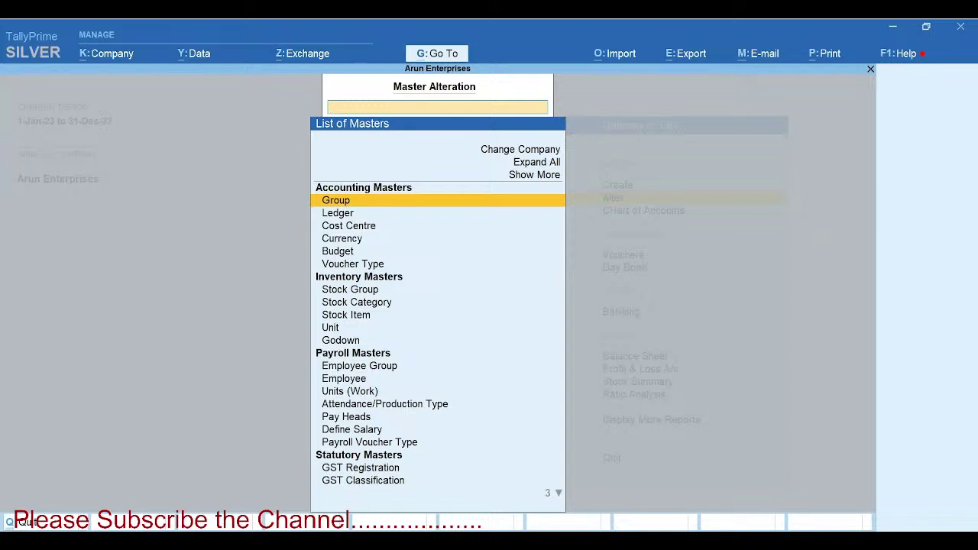
key("Up")
key("Up")
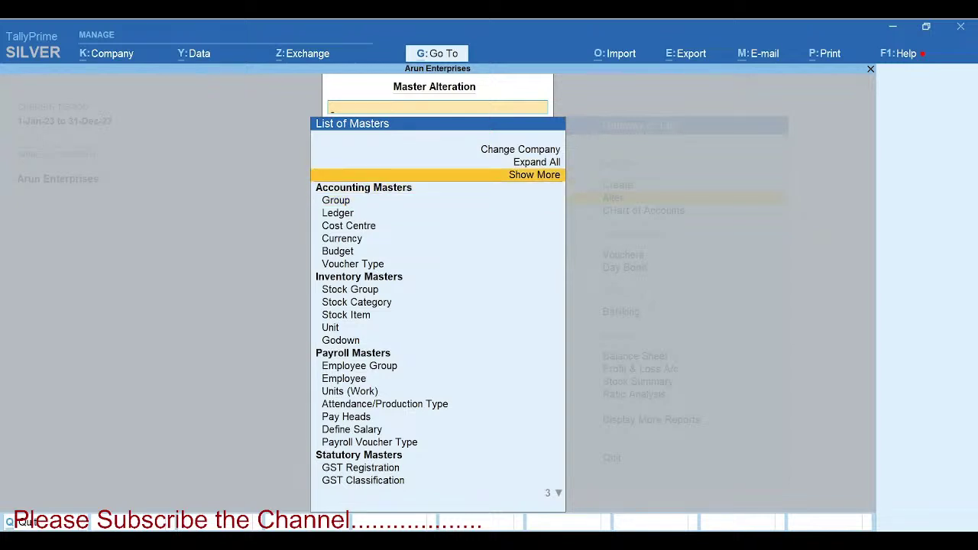
key("Return")
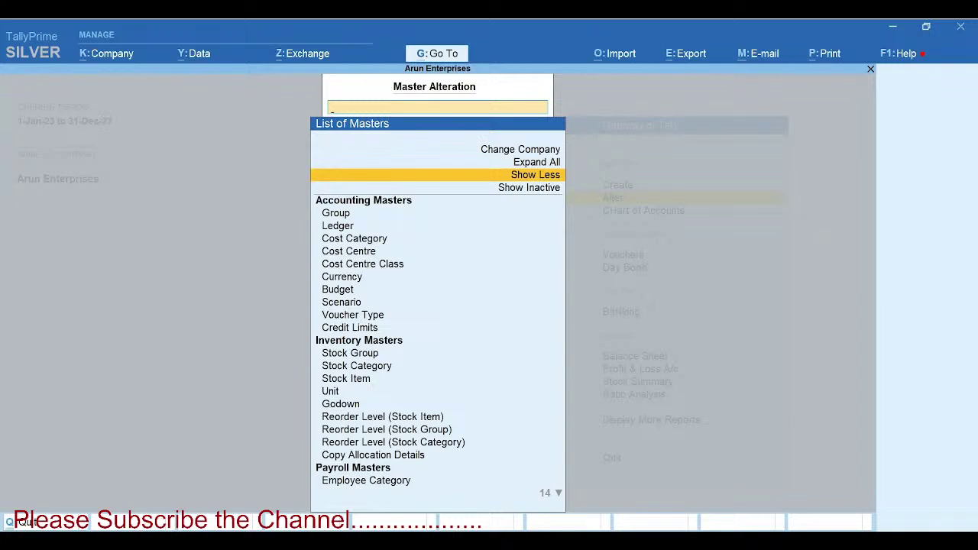
- Open the stock-group reorder levels for the Samsung group
key("Down")
key("Down")
key("Down")
key("Down")
key("Down")
key("Down")
key("Down")
key("Down")
key("Down")
key("Down")
key("Down")
key("Down")
key("Down")
key("Down")
key("Down")
key("Down")
key("Down")
key("Down")
key("Down")
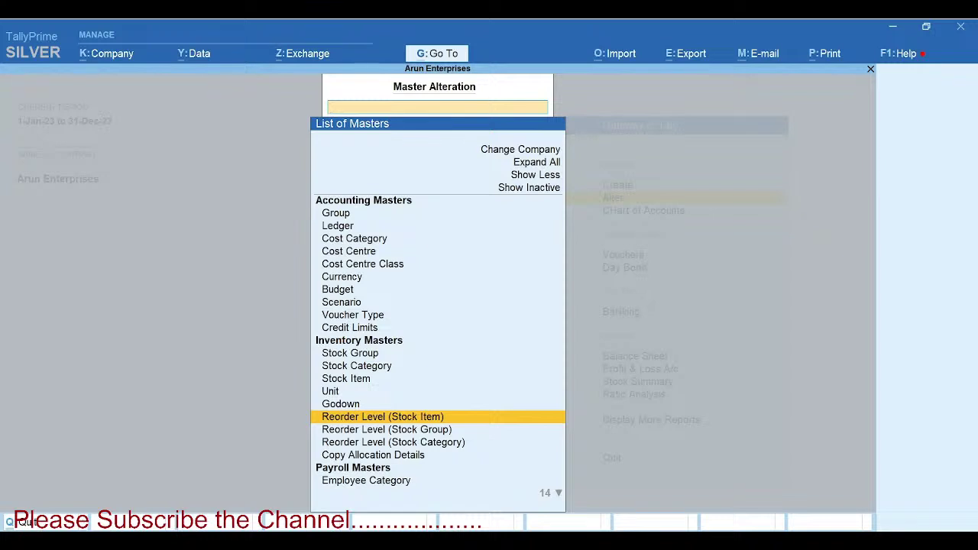
key("Down")
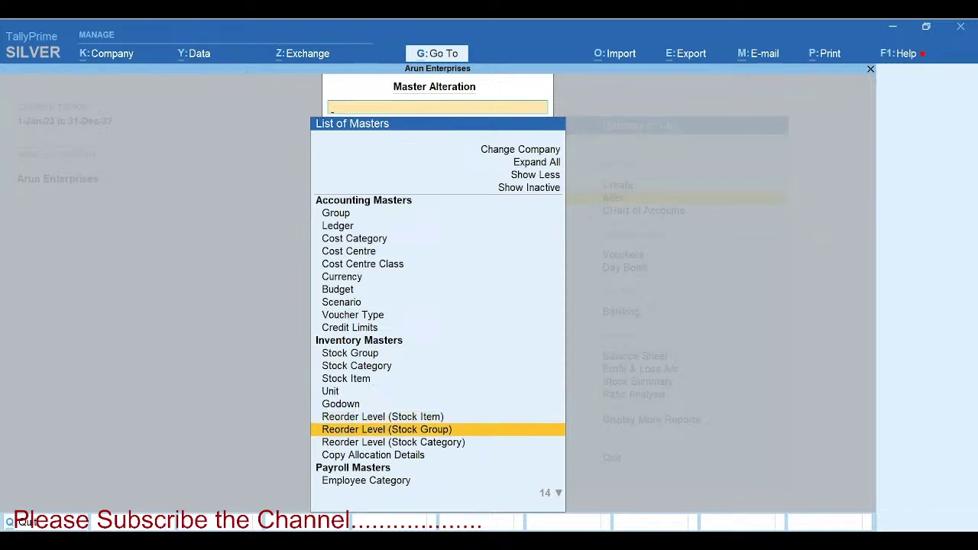
key("Down")
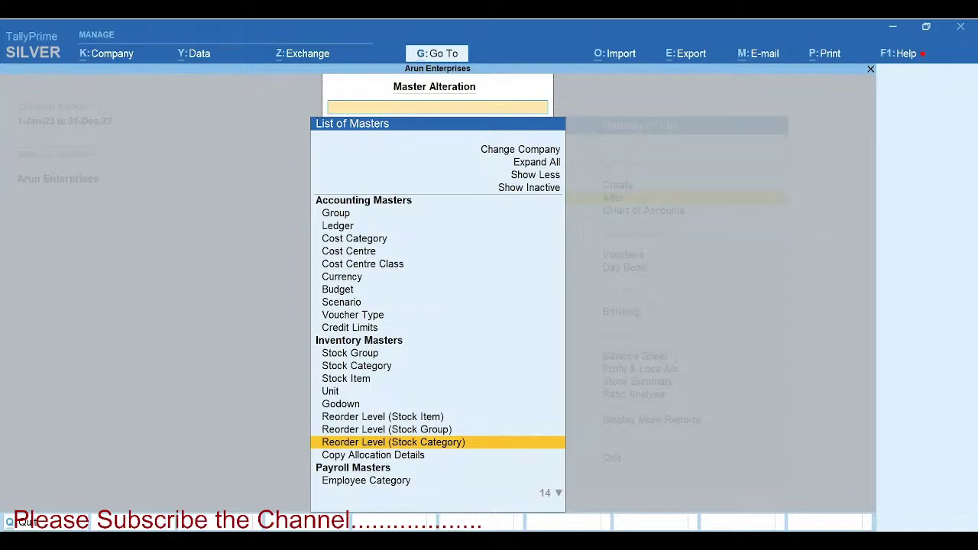
key("Up")
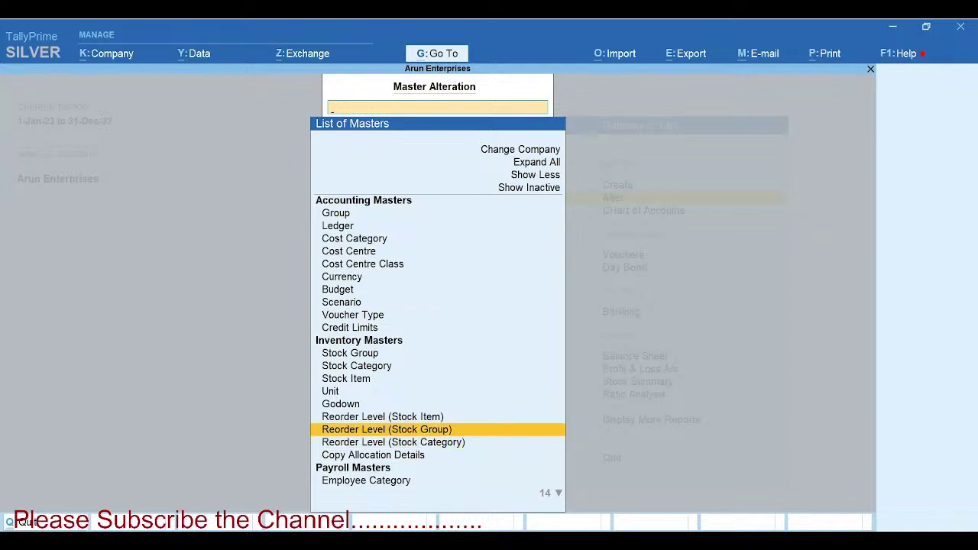
key("Return")
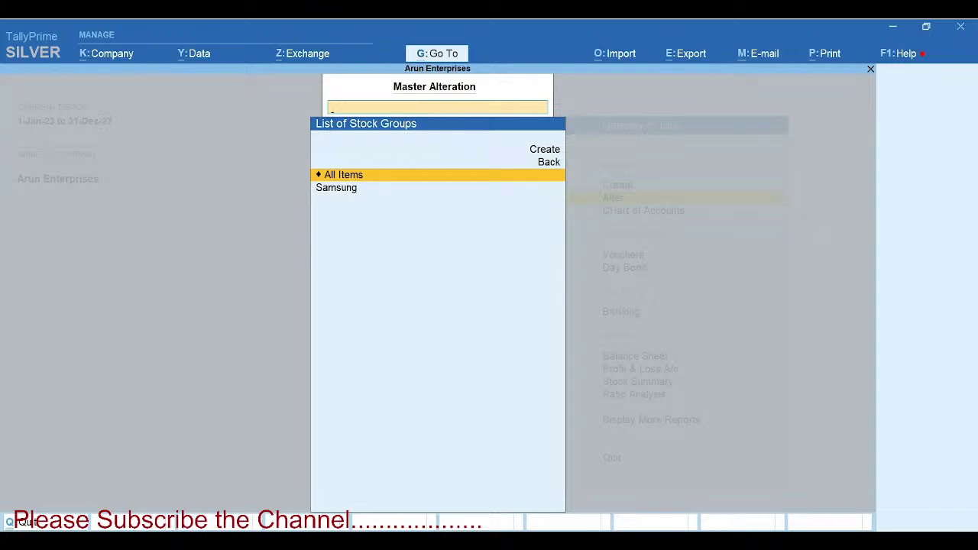
key("Down")
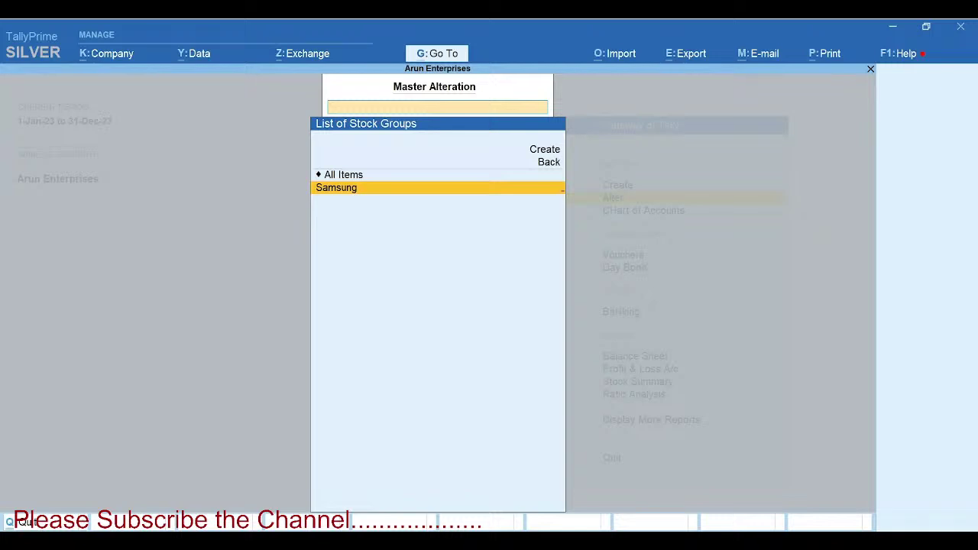
key("Return")
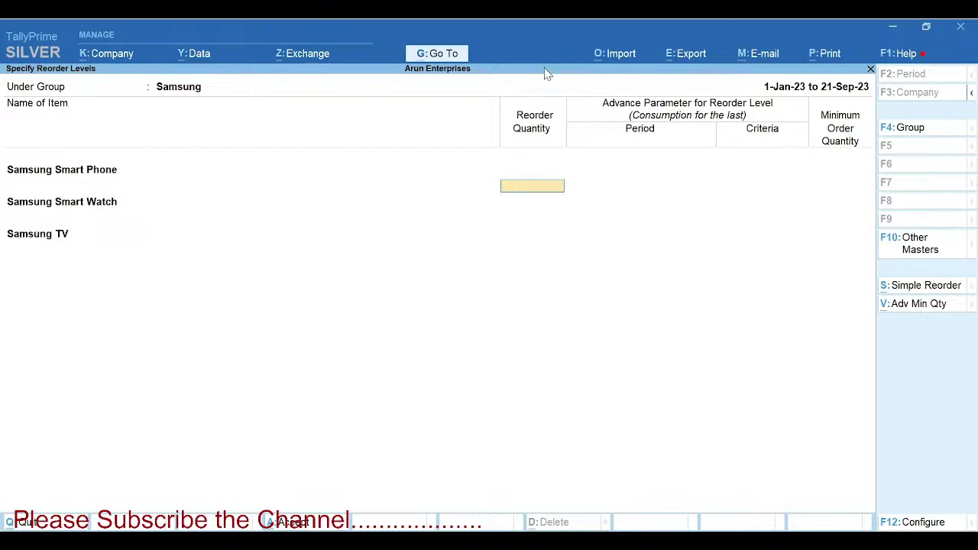
- Set the Samsung Smart Phone's reorder quantity to 100 Nos and proceed to its minimum order quantity
type("100")
key("Return")
key("Return")
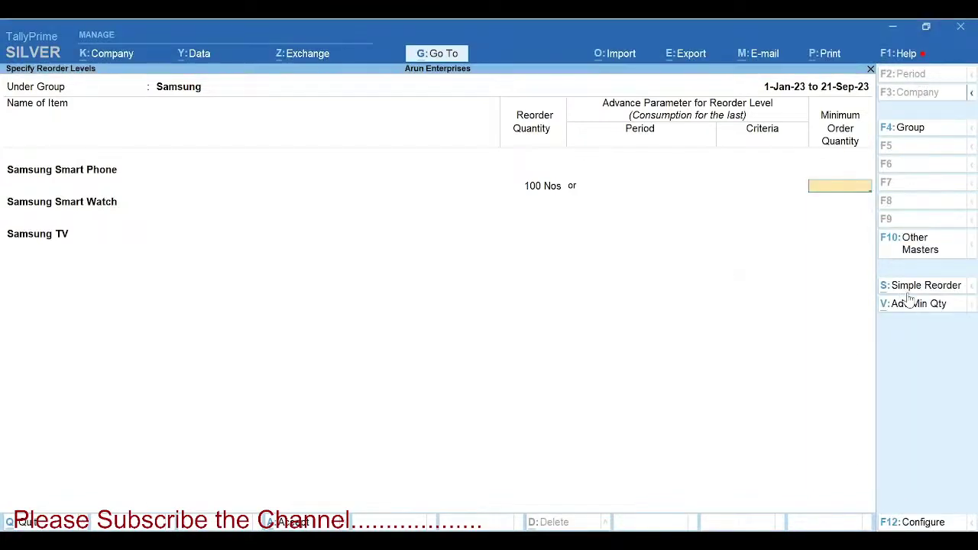
- Switch the Samsung group's reorder-level entry from advanced to simple reorder mode, keeping the quantity already entered for the Samsung Smart Phone
key("Escape")
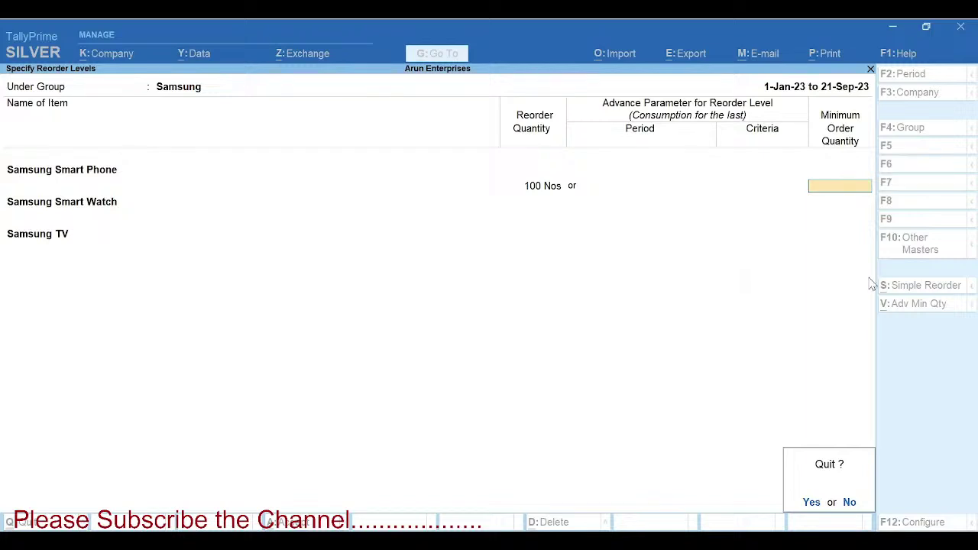
key("BackSpace")
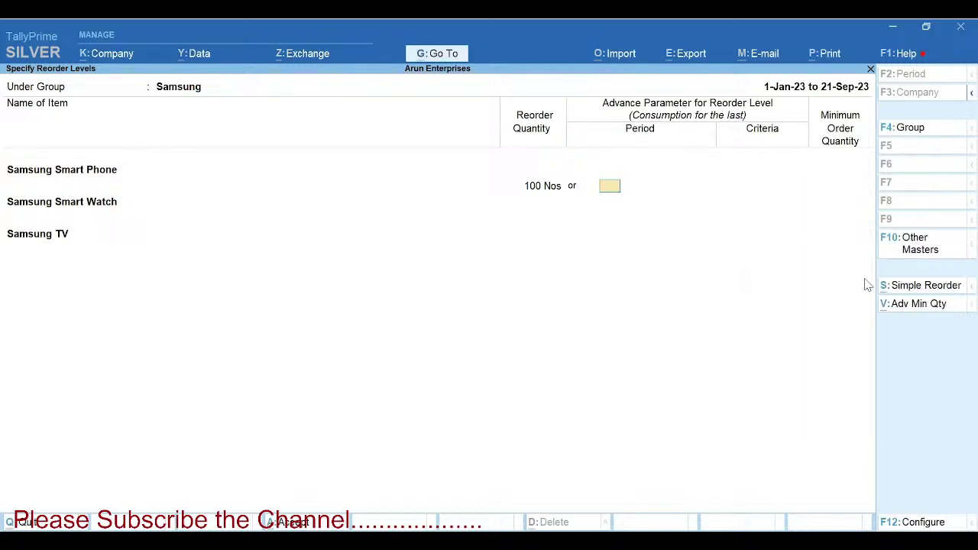
key("Escape")
key("n")
key("BackSpace")
key("Escape")
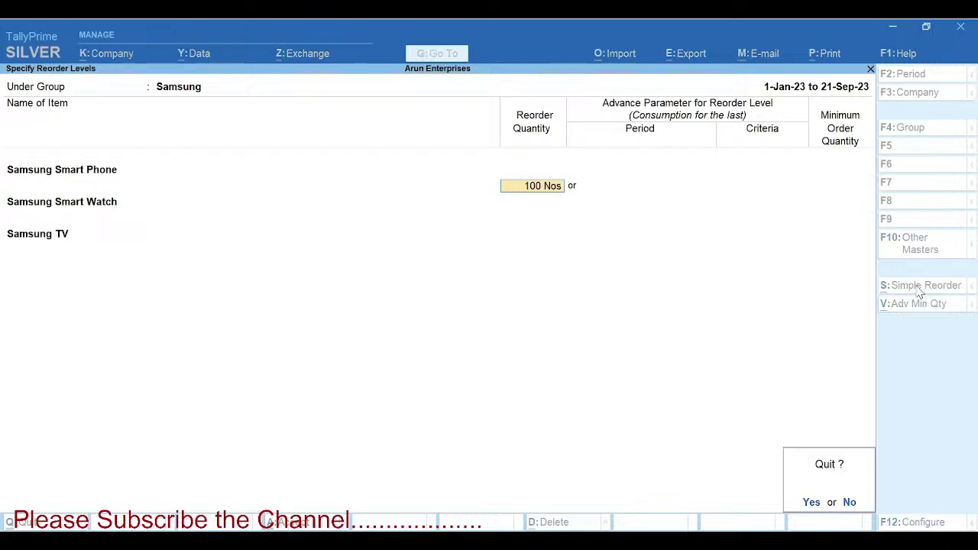
key("n")
key("ctrl+s")
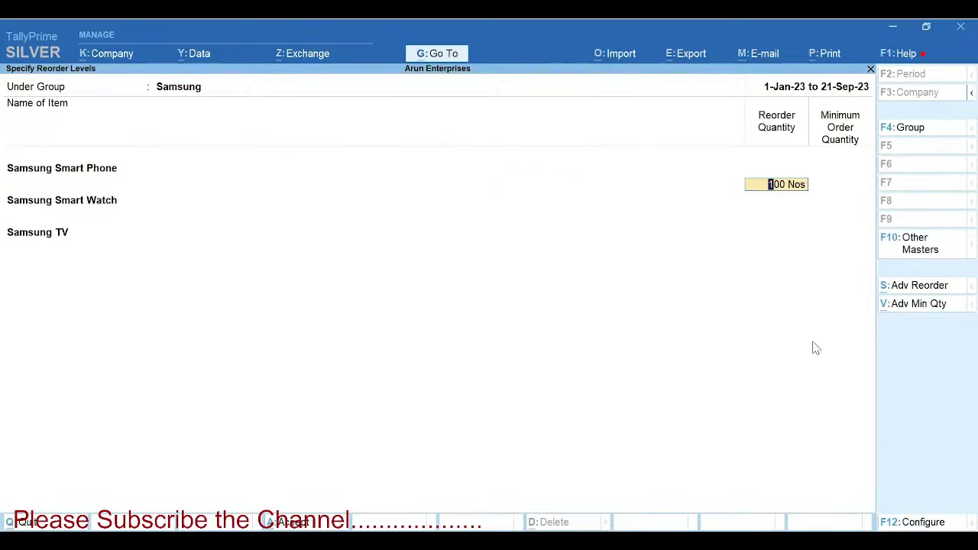
key("Return")
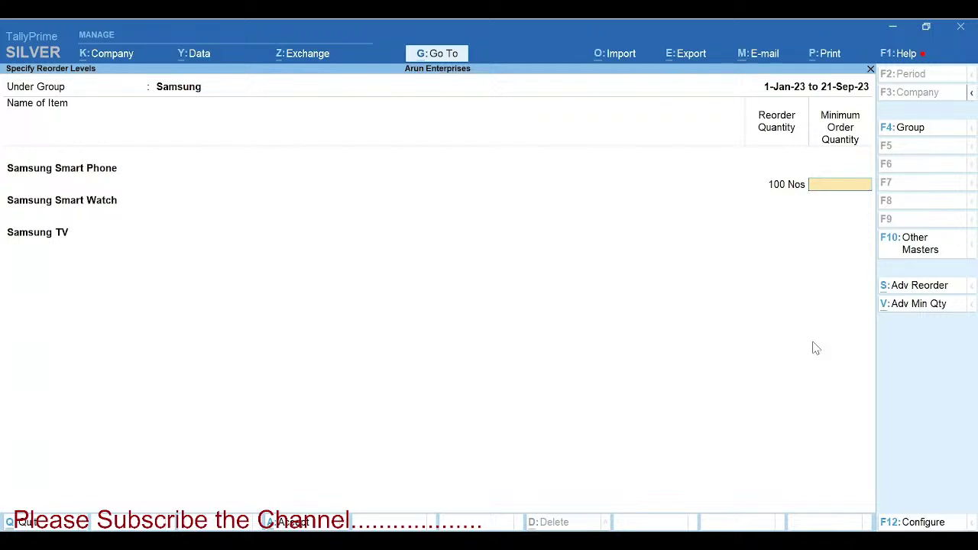
key("BackSpace")
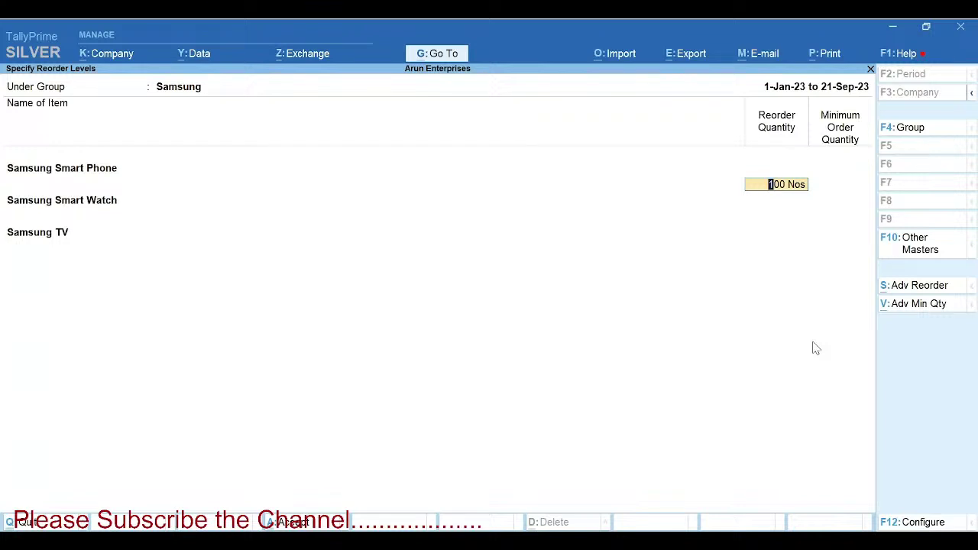
key("Return")
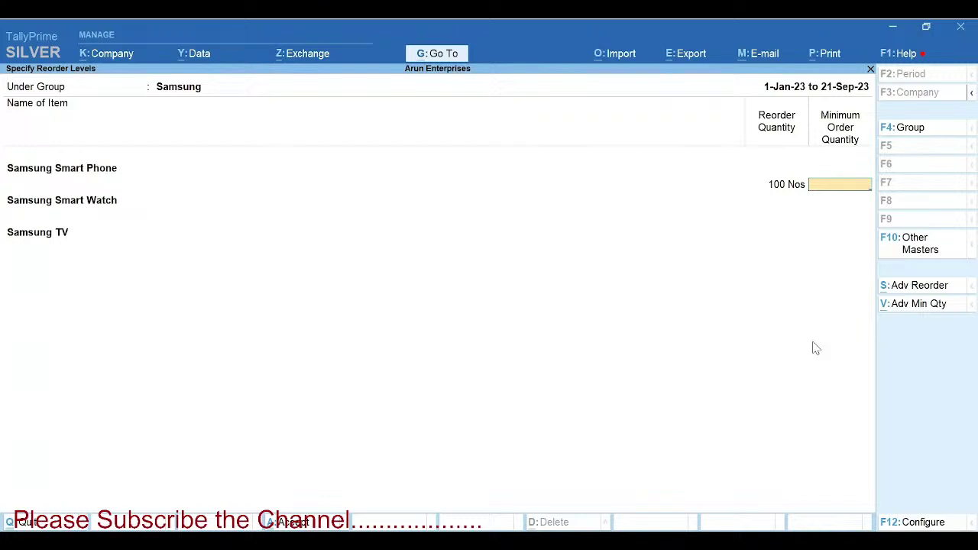
type("50")
key("BackSpace")
key("BackSpace")
key("BackSpace")
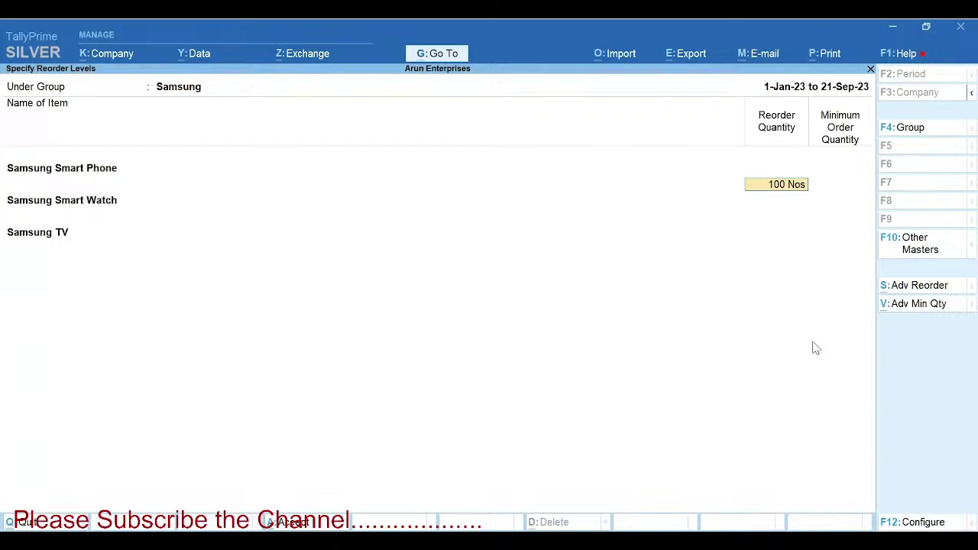
- Set the reorder quantity to 200 Nos for Samsung Smart Watch and 50 Nos for Samsung TV, save without minimum quantities, and return to the Gateway
key("Return")
key("Return")
type("200")
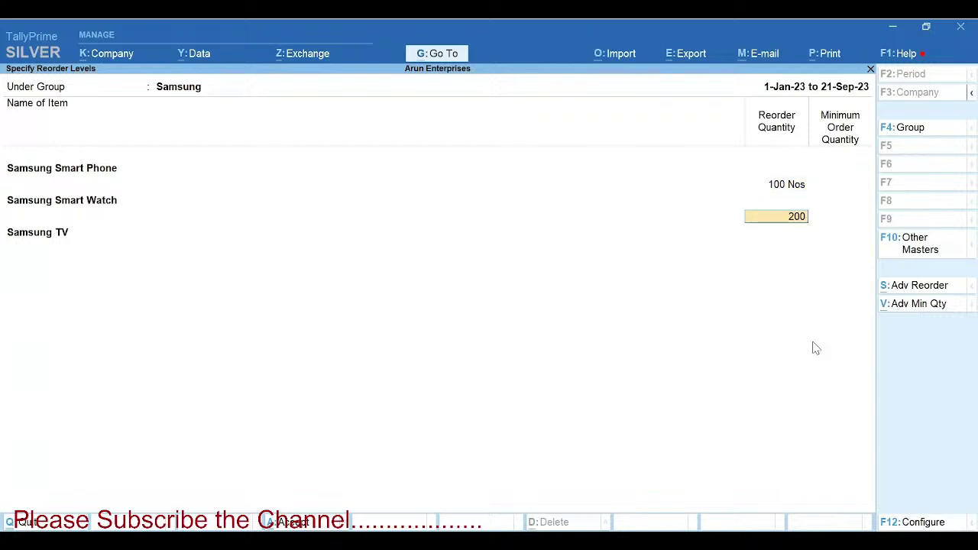
key("Return")
key("Return")
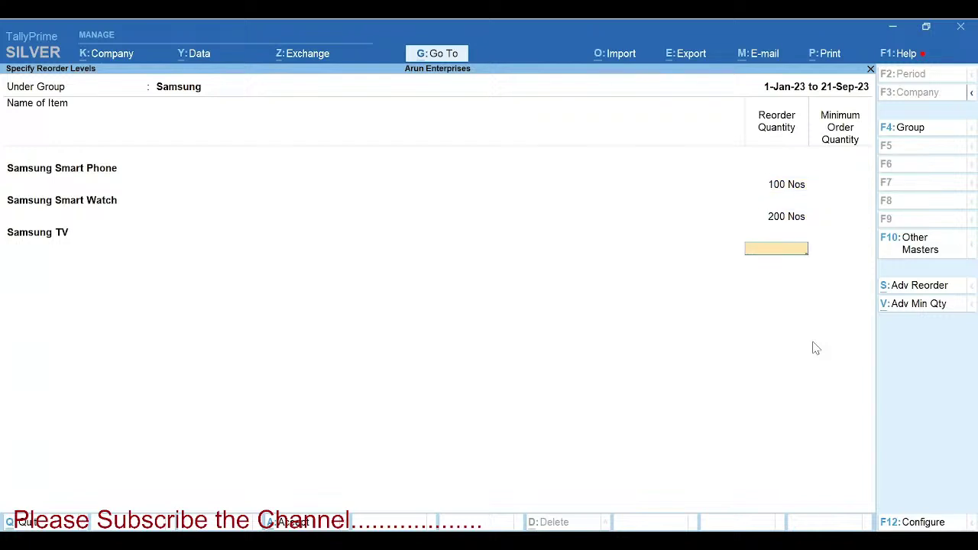
type("50")
key("Return")
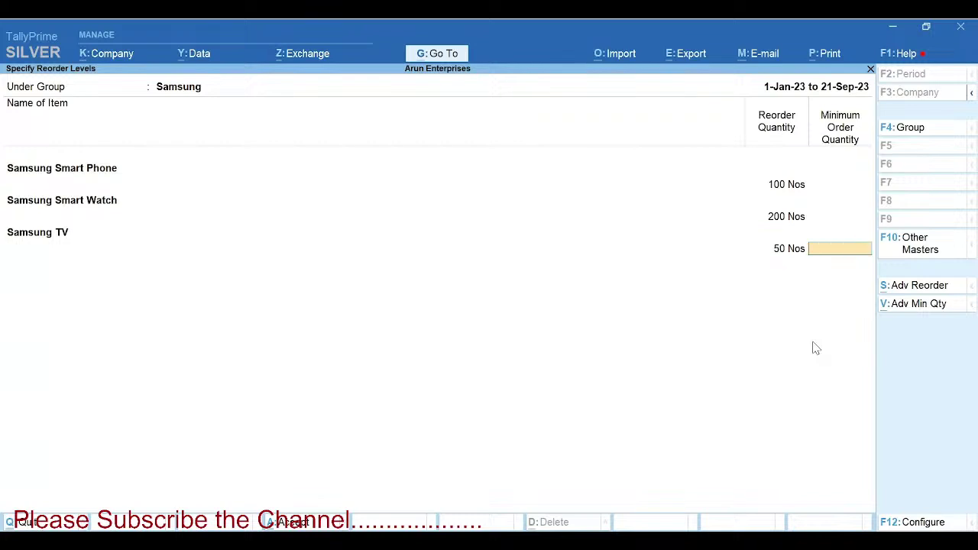
key("Return")
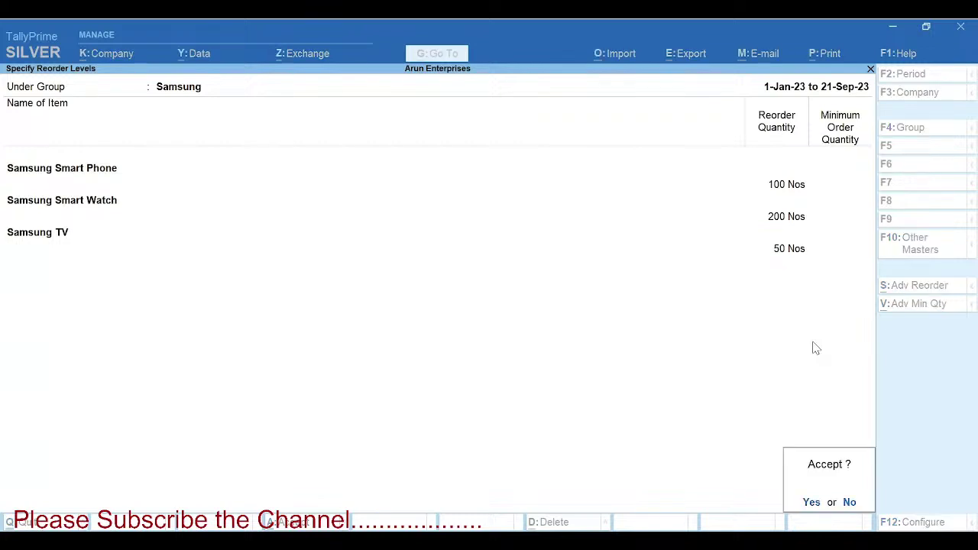
key("Return")
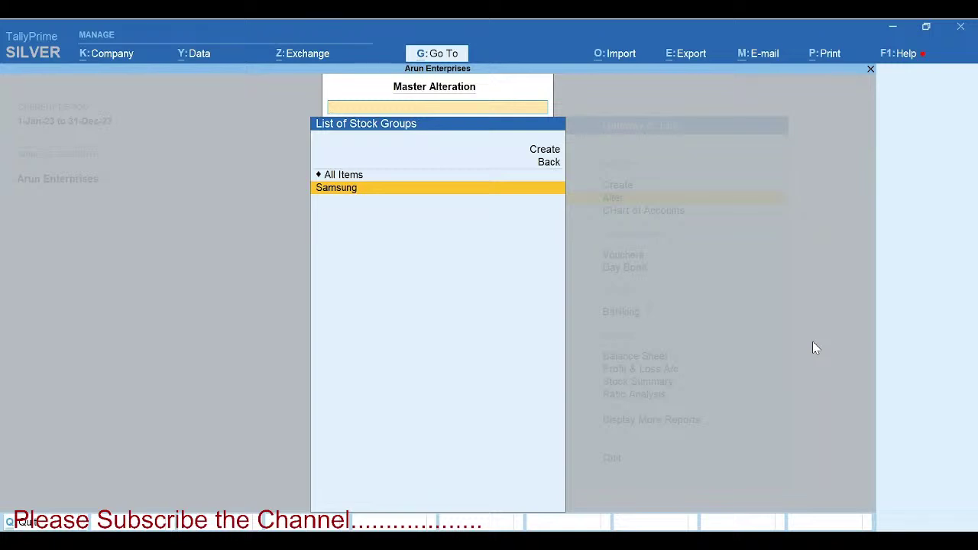
key("Escape")
key("Escape")
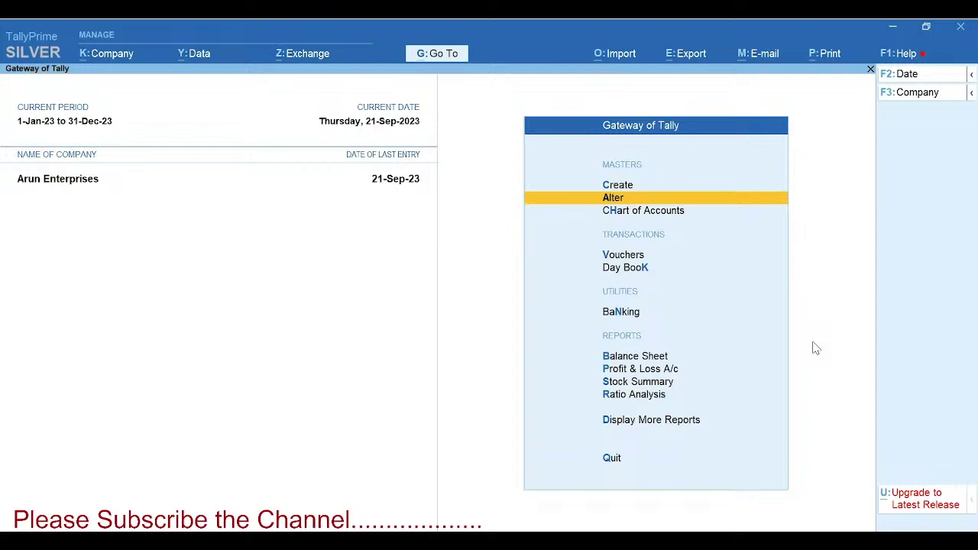
- Check the closing quantities of the individual Samsung items in the Stock Summary and return to the Gateway of Tally
key("s")
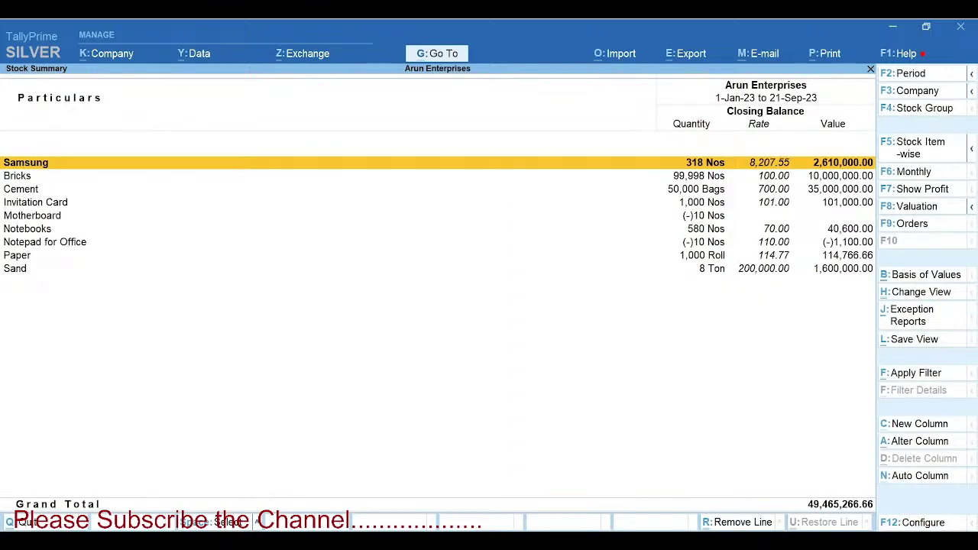
key("shift+Return")
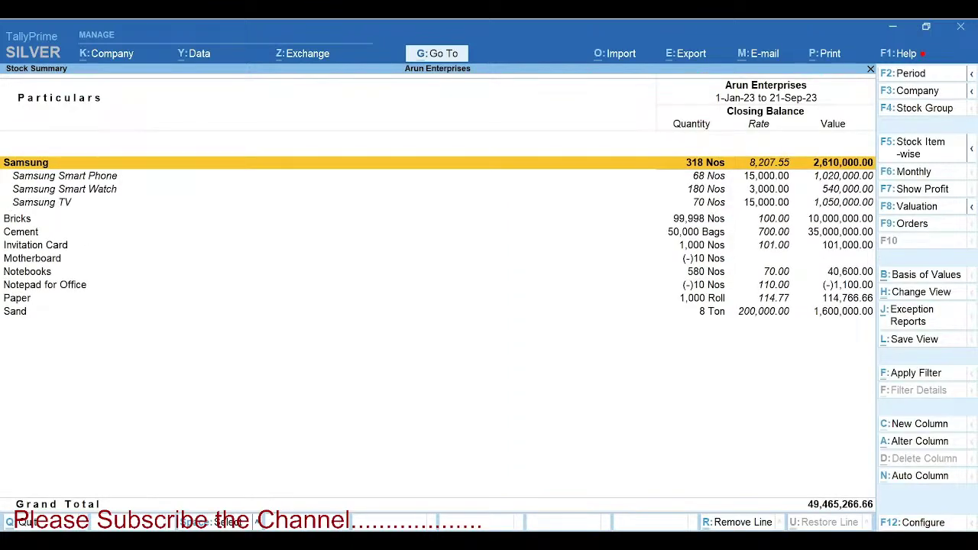
left_click(64, 189)
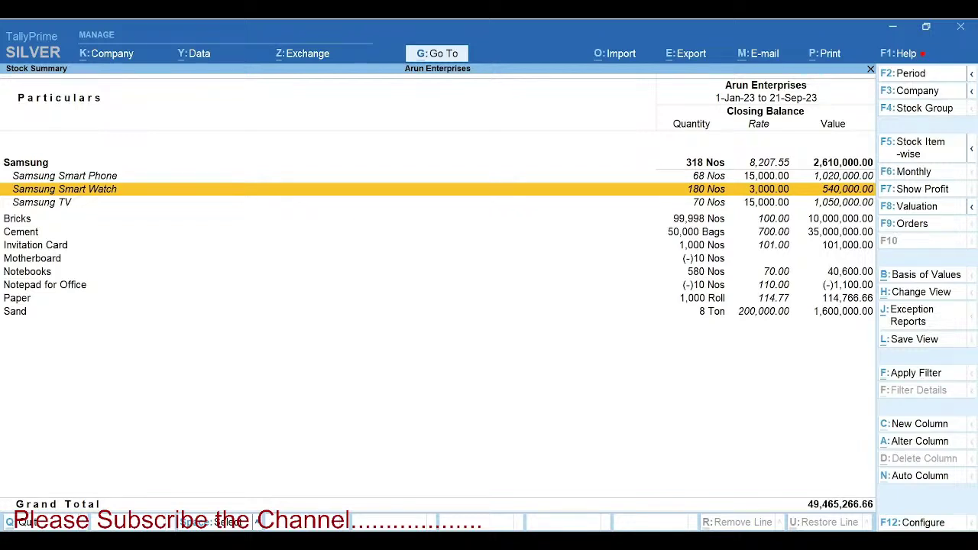
key("Escape")
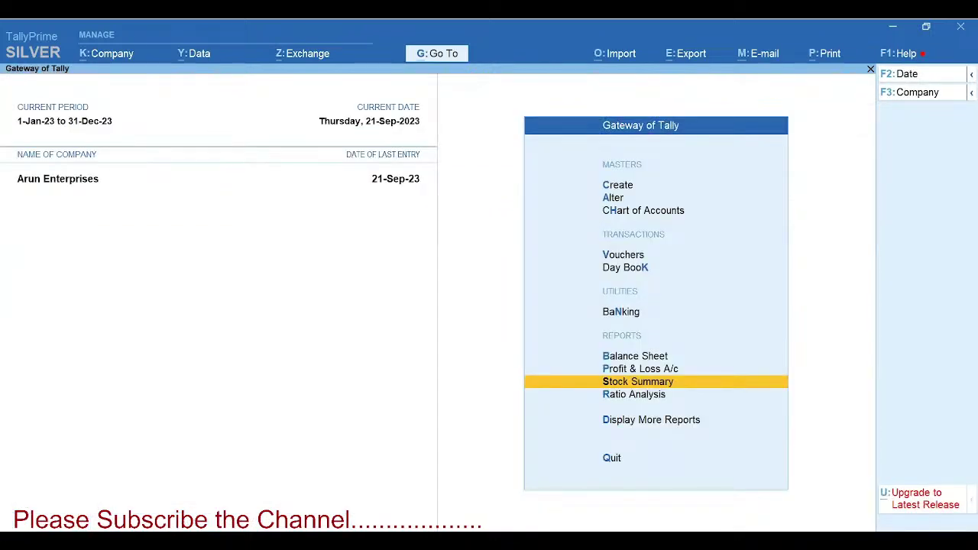
- Bring up the Statements of Inventory reports from the additional reports
key("Down")
key("Down")
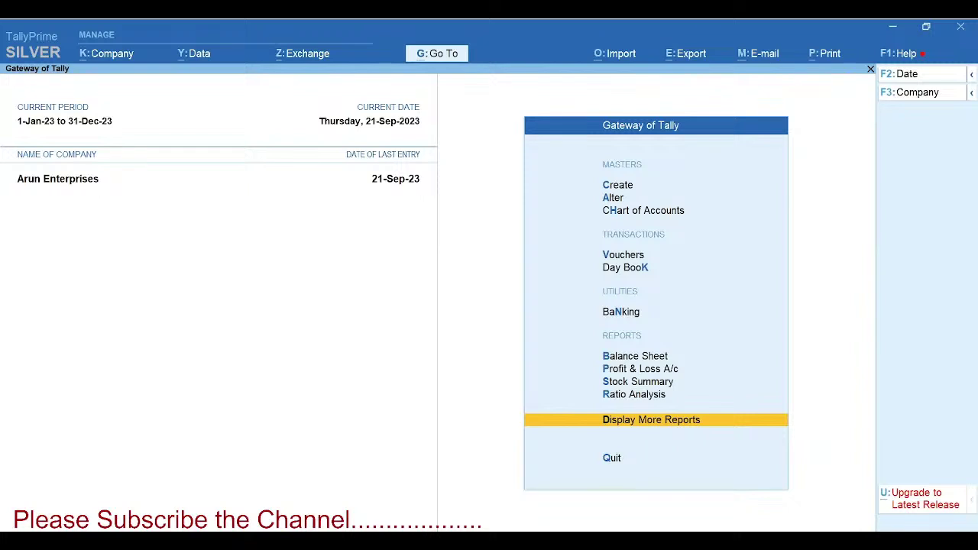
key("Return")
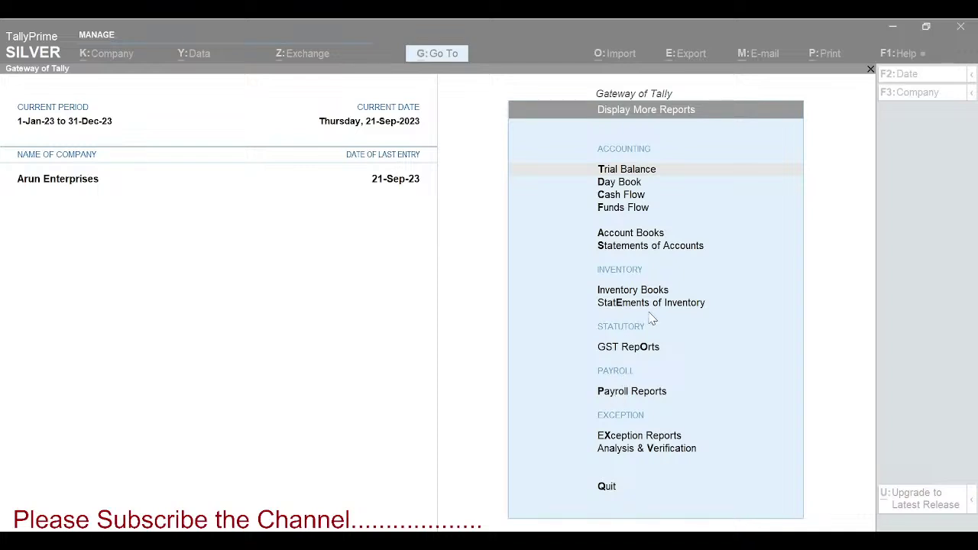
left_click(426, 327)
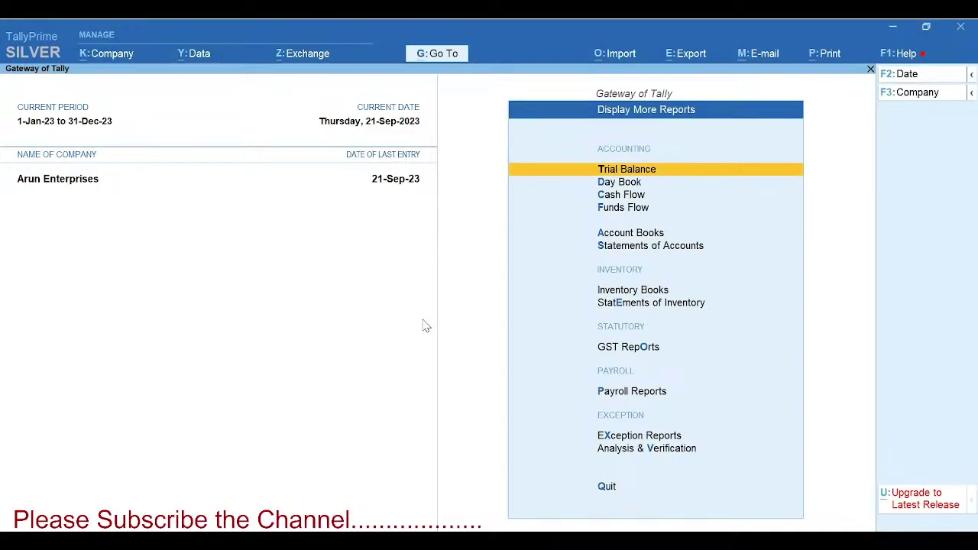
key("Down")
key("Down")
key("Down")
key("Down")
key("Down")
key("Down")
key("Down")
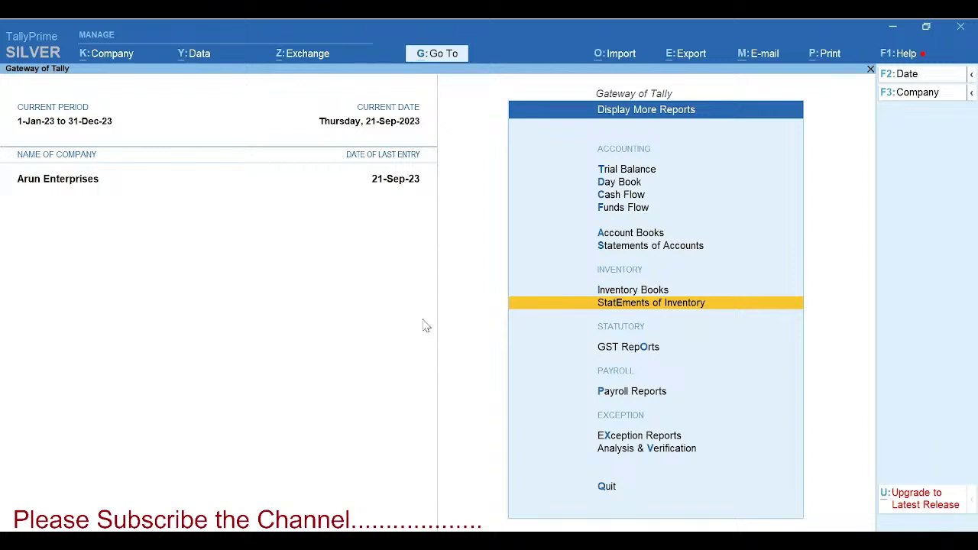
key("Return")
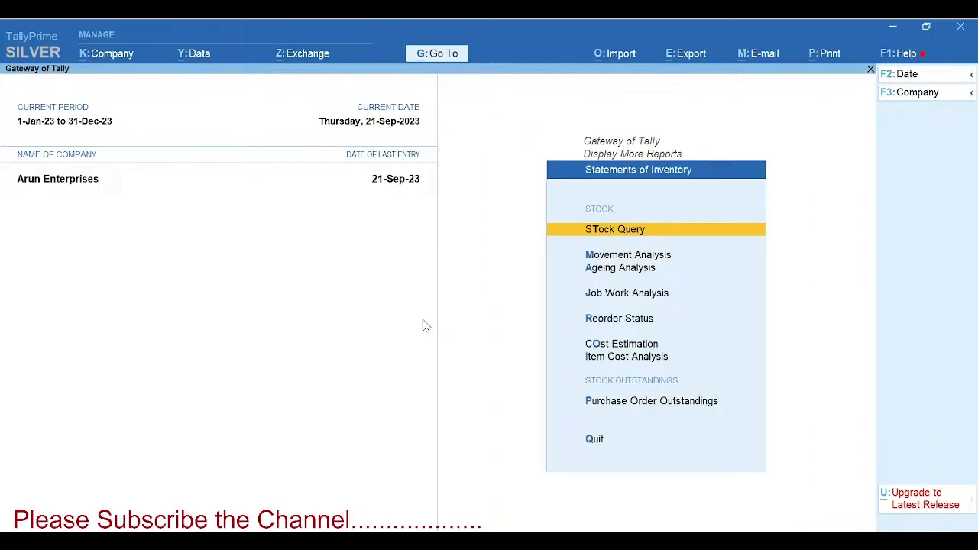
- Open the stock-group Reorder Status report for the Samsung group
key("Down")
key("Down")
key("Down")
key("Down")
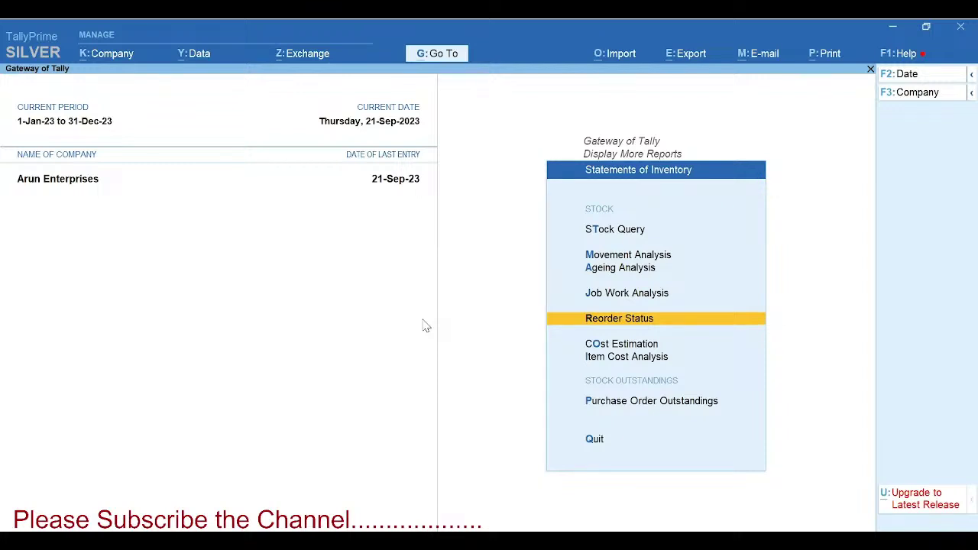
key("Return")
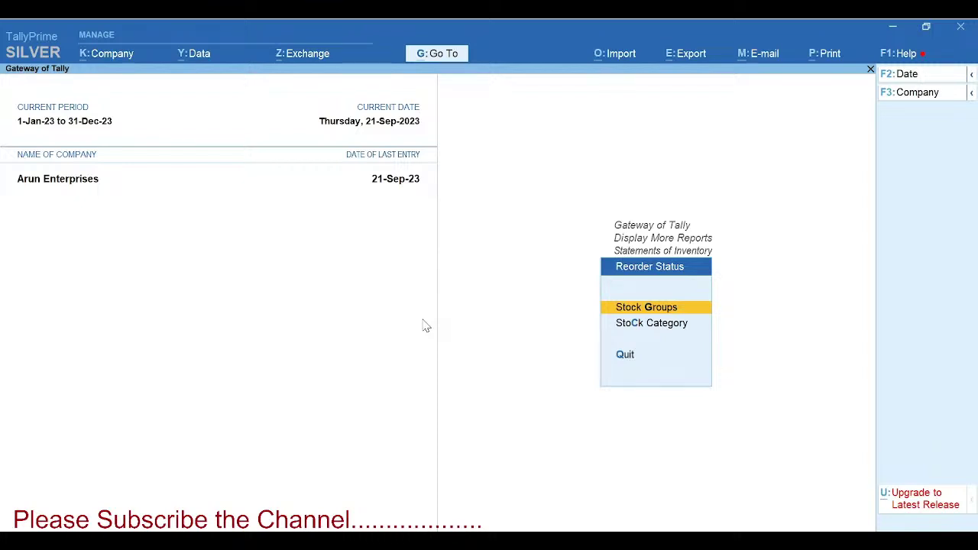
key("Return")
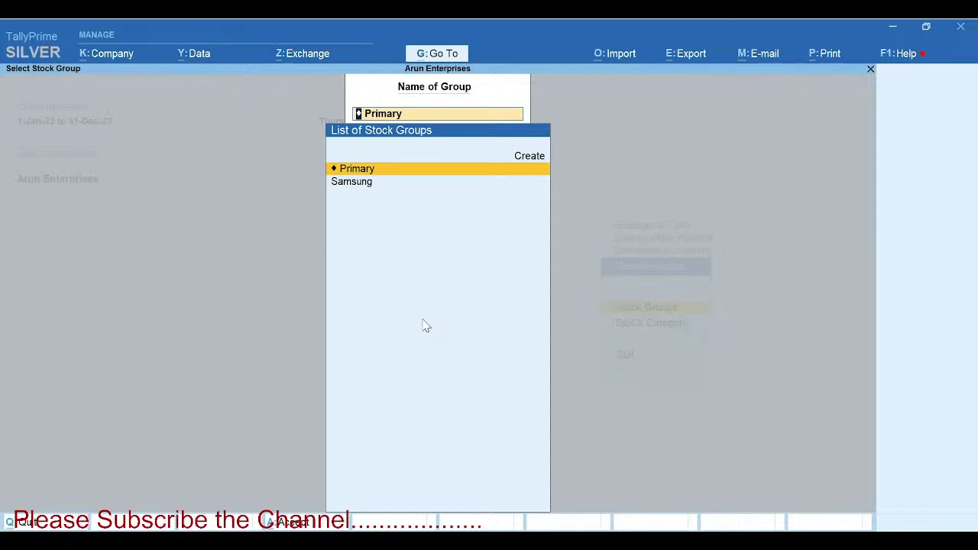
key("Down")
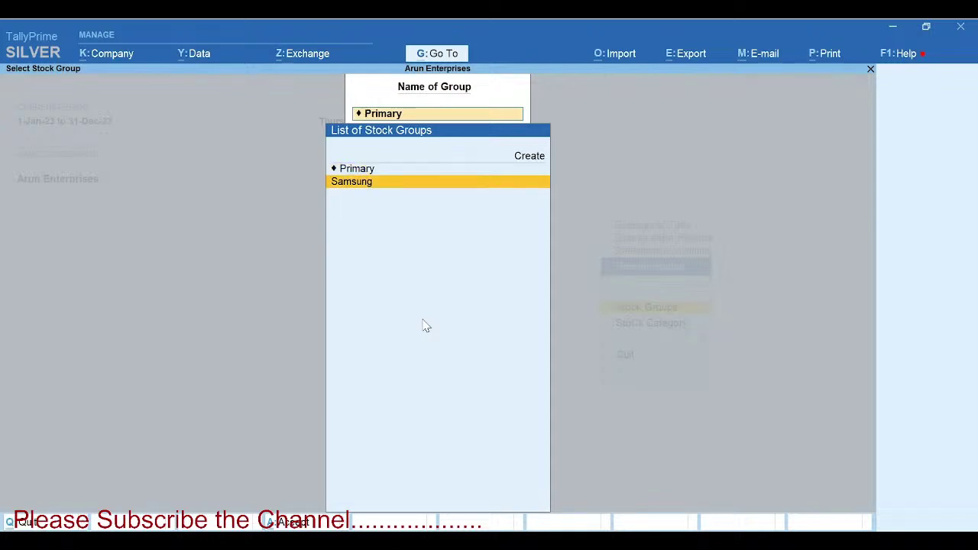
key("Return")
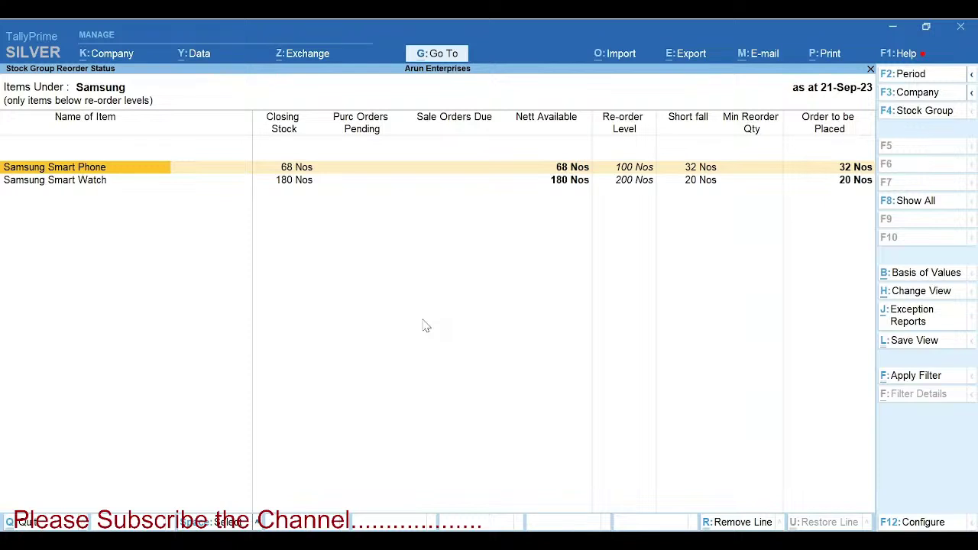
- Examine the Samsung Smart Phone's row from closing stock and pending orders through re-order level, shortfall and minimum reorder quantity
key("Right")
key("Right")
key("Right")
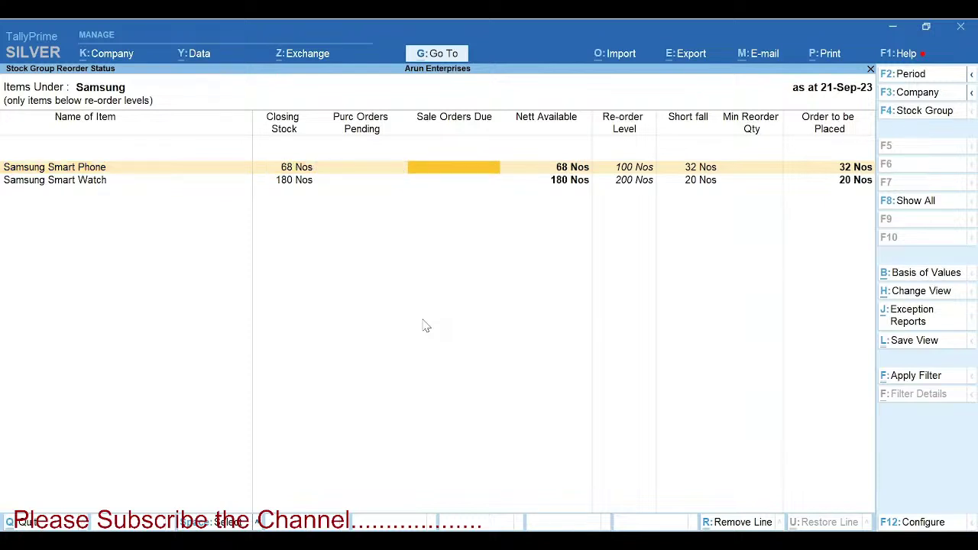
key("Right")
key("Right")
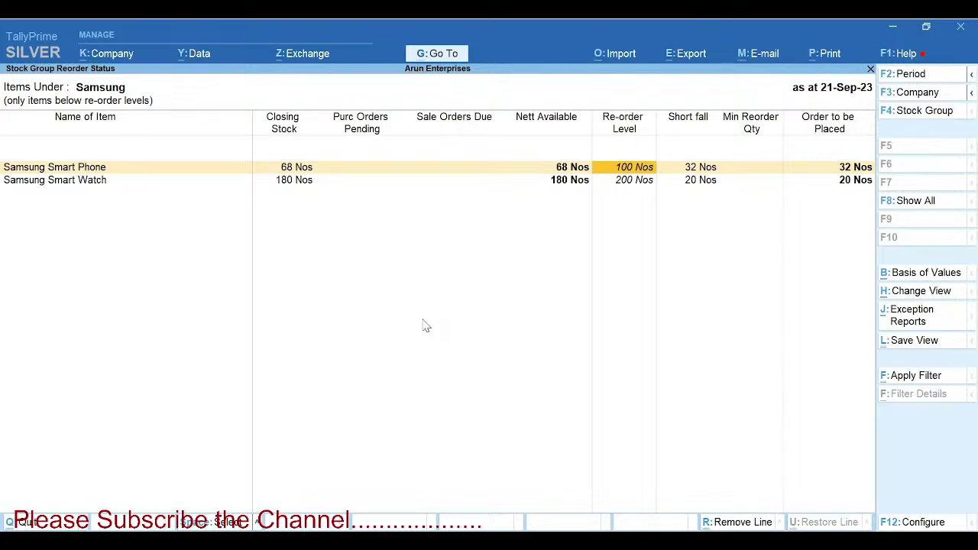
key("Right")
key("Right")
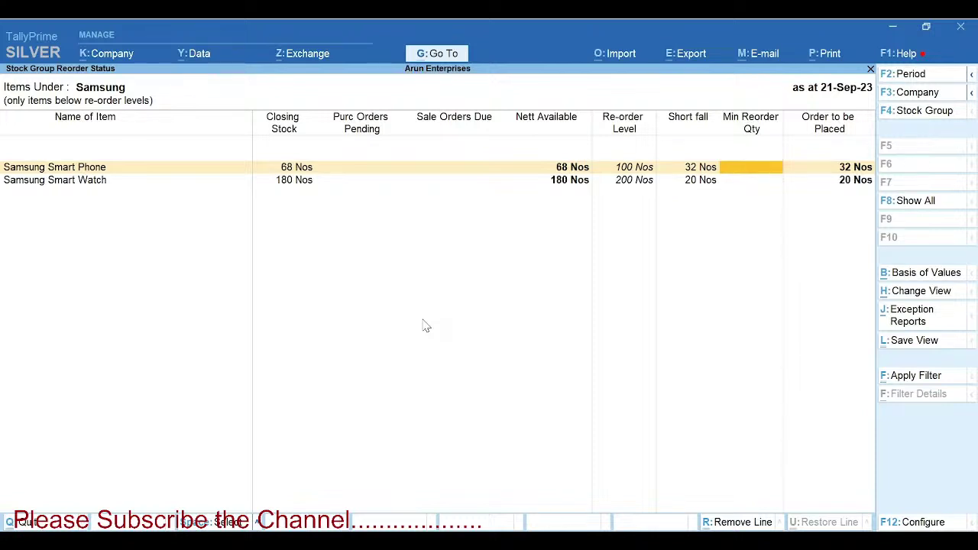
- Compare the Samsung Smart Watch's nett available quantity with its re-order level and examine its shortfall and minimum reorder quantity
key("Down")
key("Left")
key("Left")
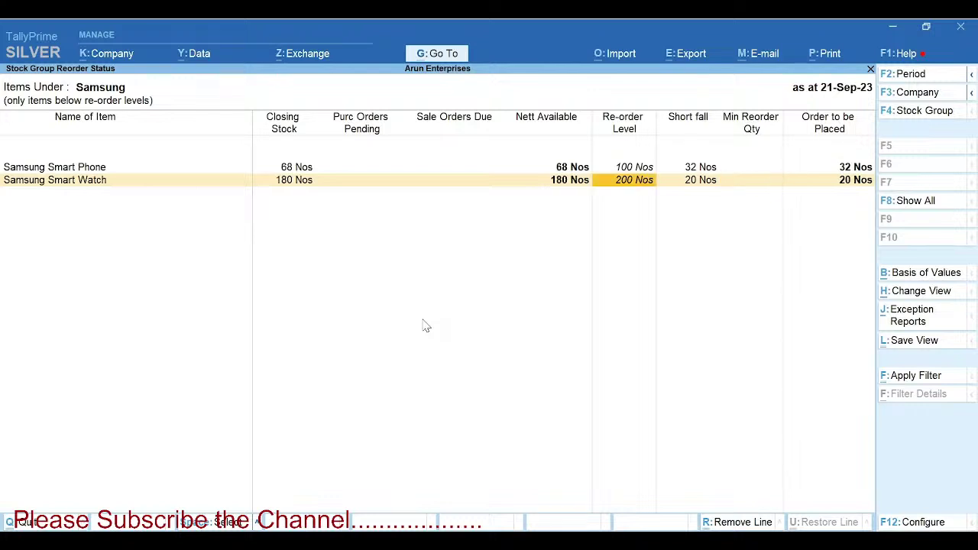
key("Left")
key("Left")
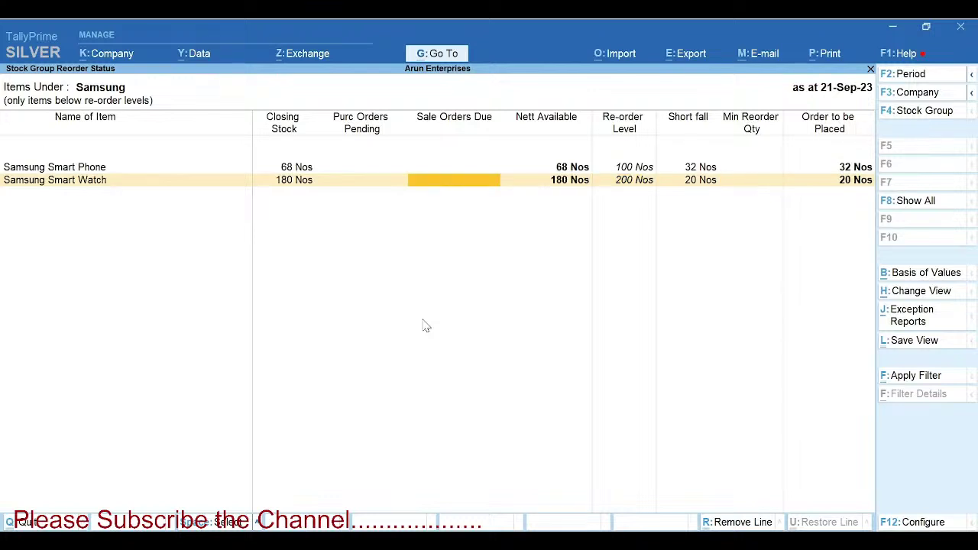
key("Right")
key("Right")
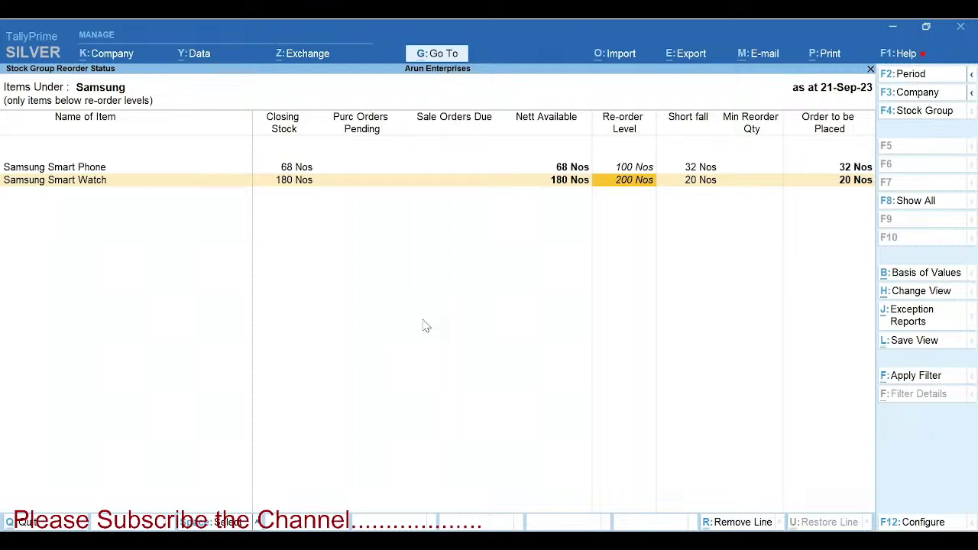
key("Right")
key("Right")
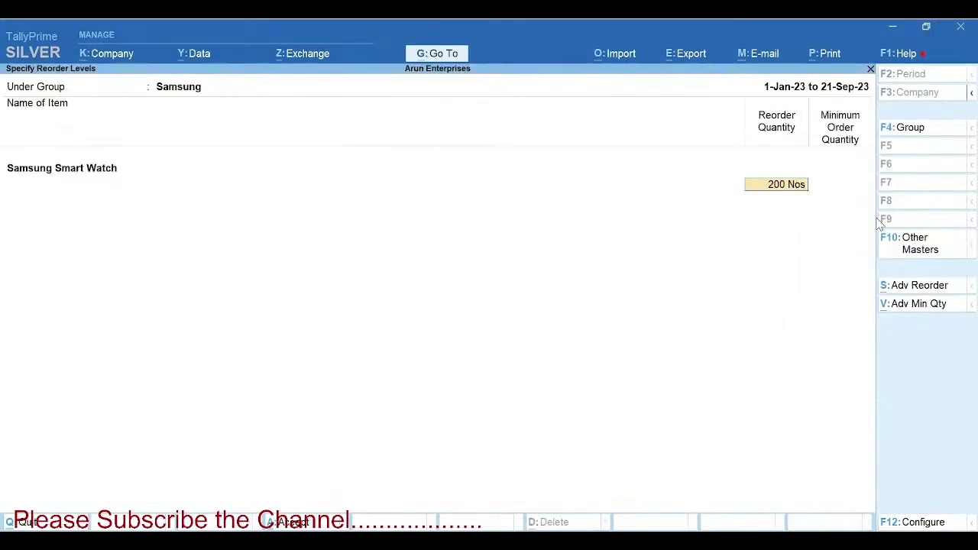
- Leave the Samsung Smart Watch's reorder-level entry without saving and toggle the Reorder Status report's reorder-only view
key("BackSpace")
key("Escape")
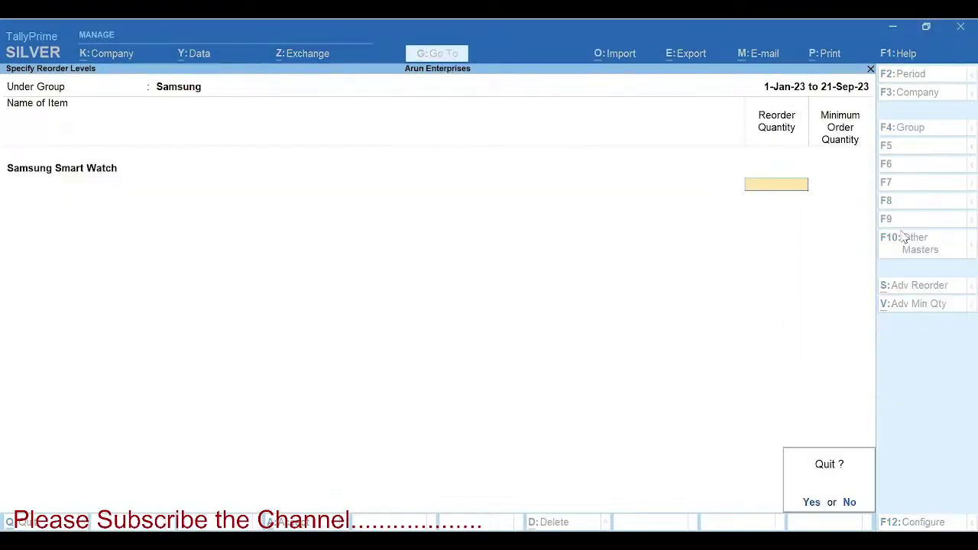
key("y")
left_click(915, 200)
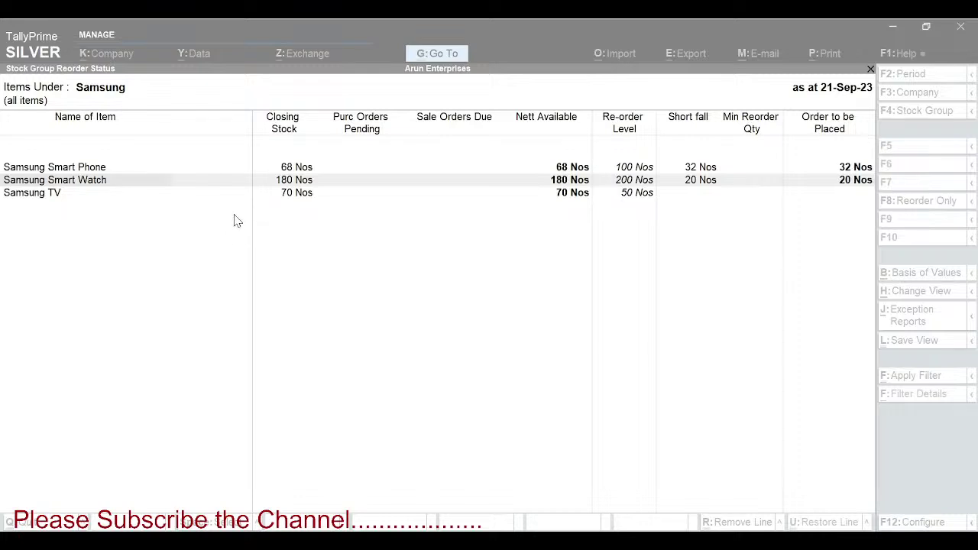
- Switch to the PowerPoint slide show on Inventory MIS reports
mouse_move(596, 542)
mouse_move(565, 542)
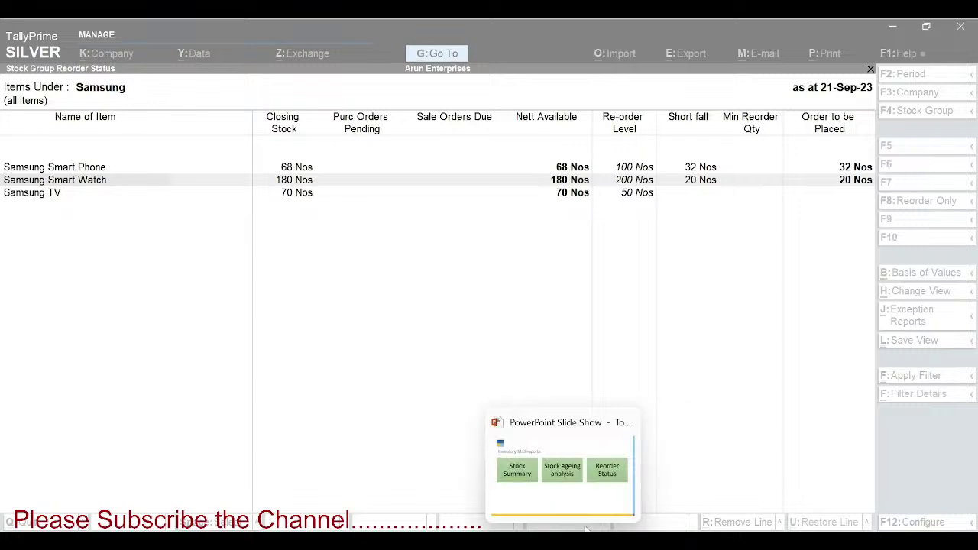
left_click(588, 516)
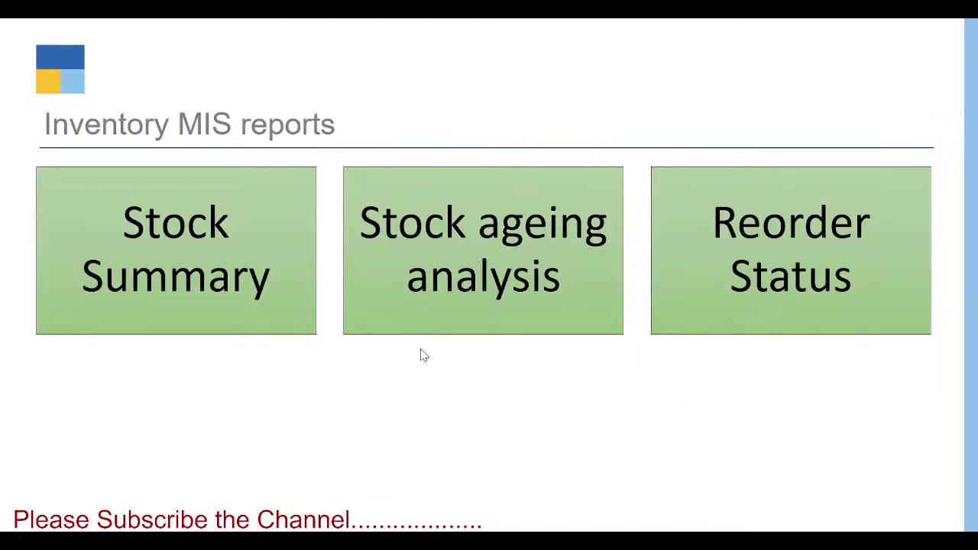
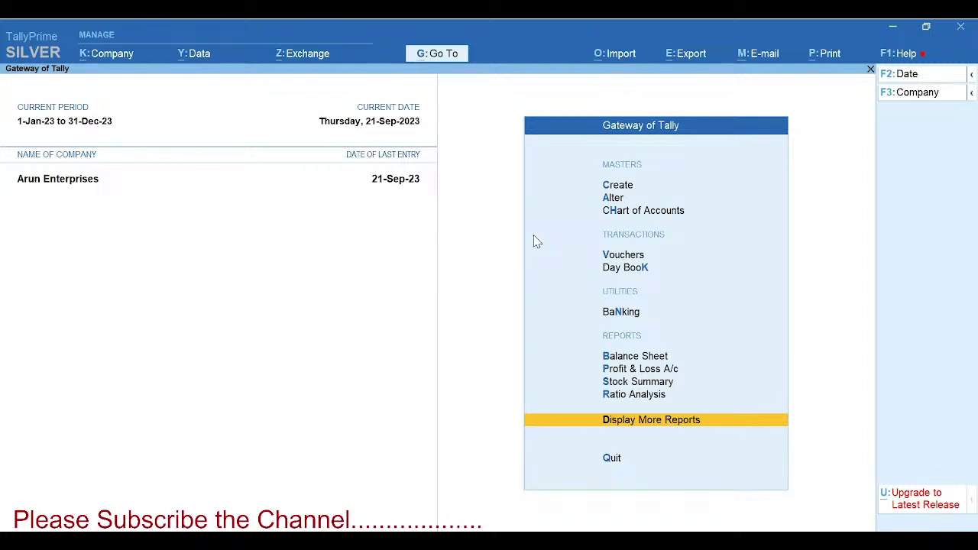
- Bring up the list of voucher types for master alteration
key("Up")
key("Up")
key("Up")
key("Up")
key("Up")
key("Up")
key("Up")
key("Up")
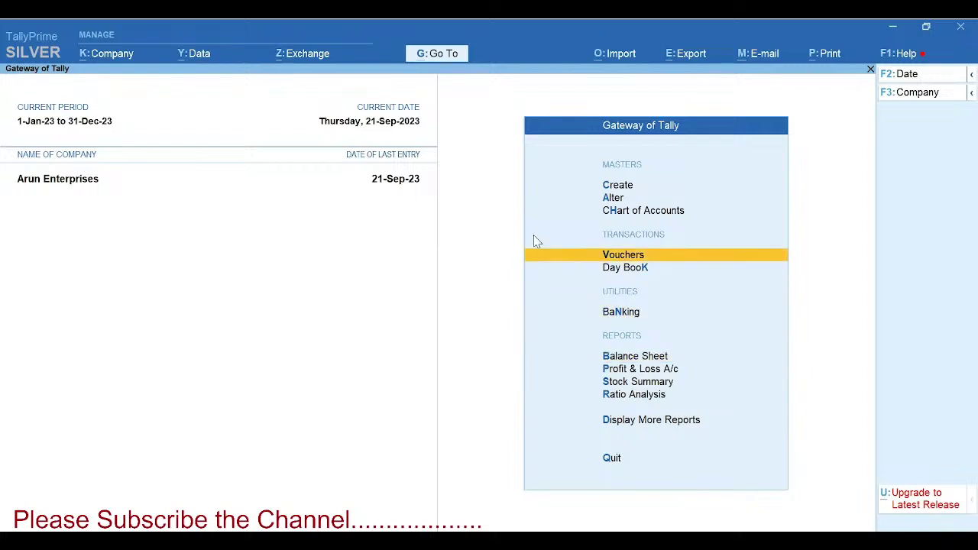
key("Up")
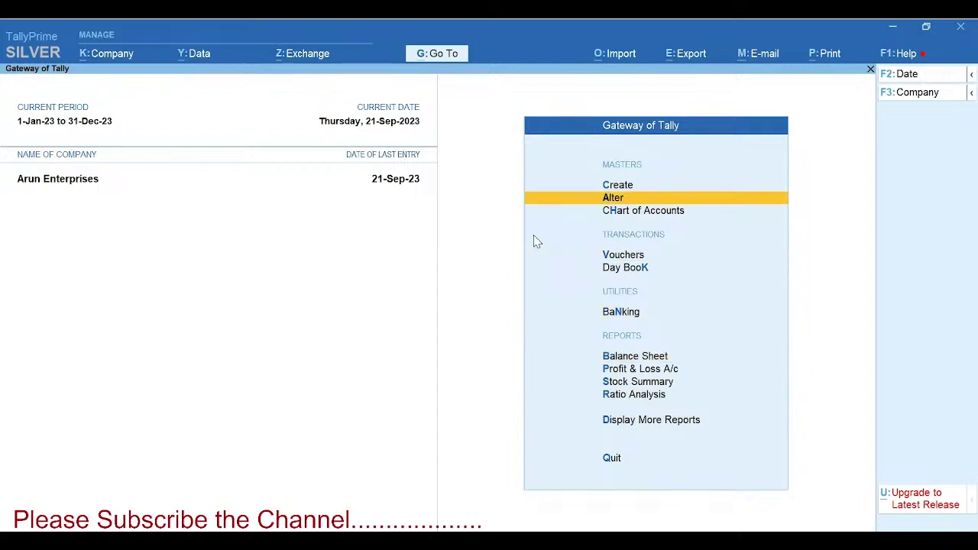
key("Return")
key("Down")
key("Down")
key("Down")
key("Down")
key("Down")
key("Return")
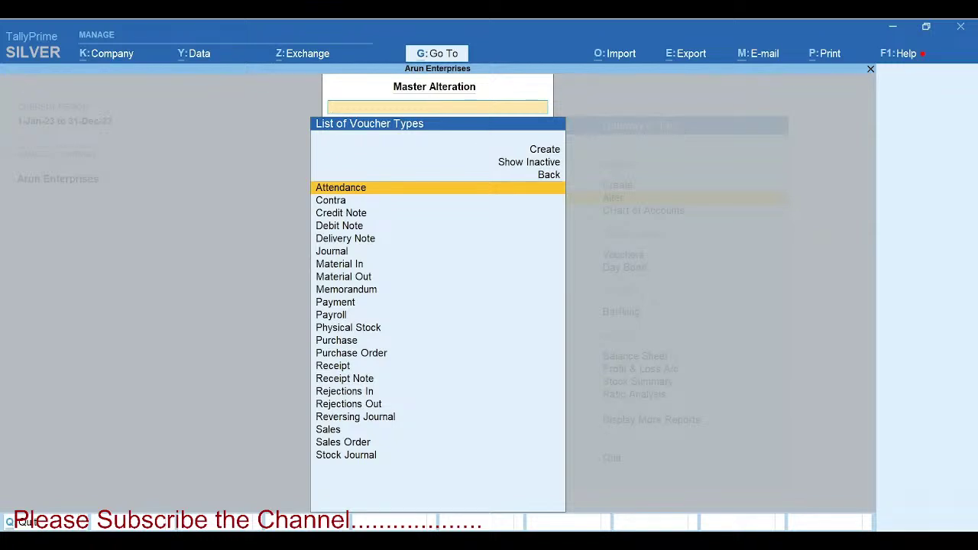
- Activate the Sales Order voucher type, save the alteration and return to the Gateway of Tally
type("Sal")
key("Down")
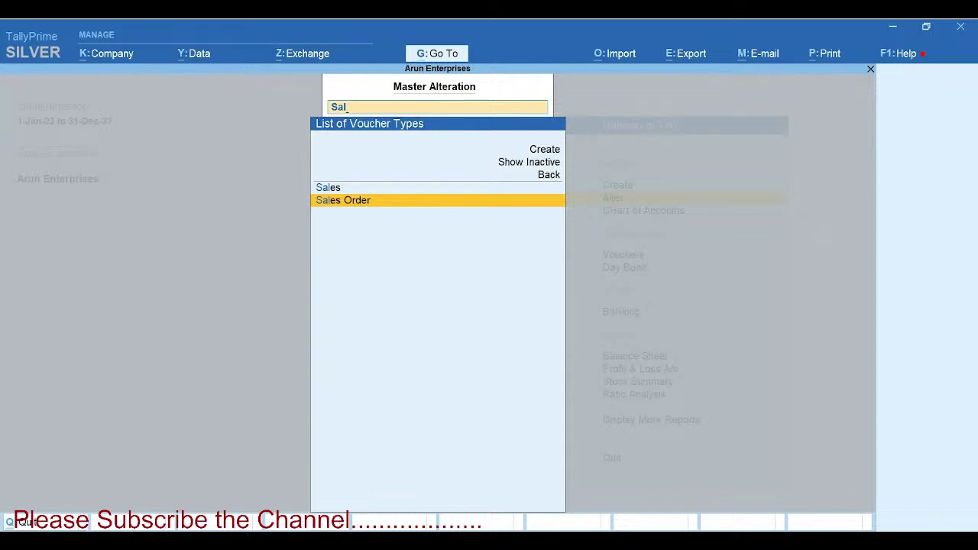
key("Return")
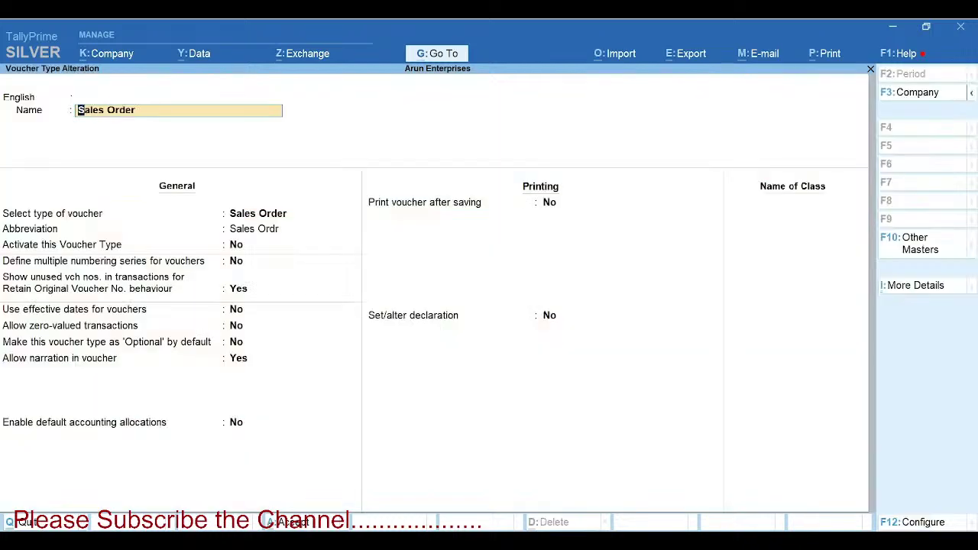
key("Return")
key("Return")
key("Return")
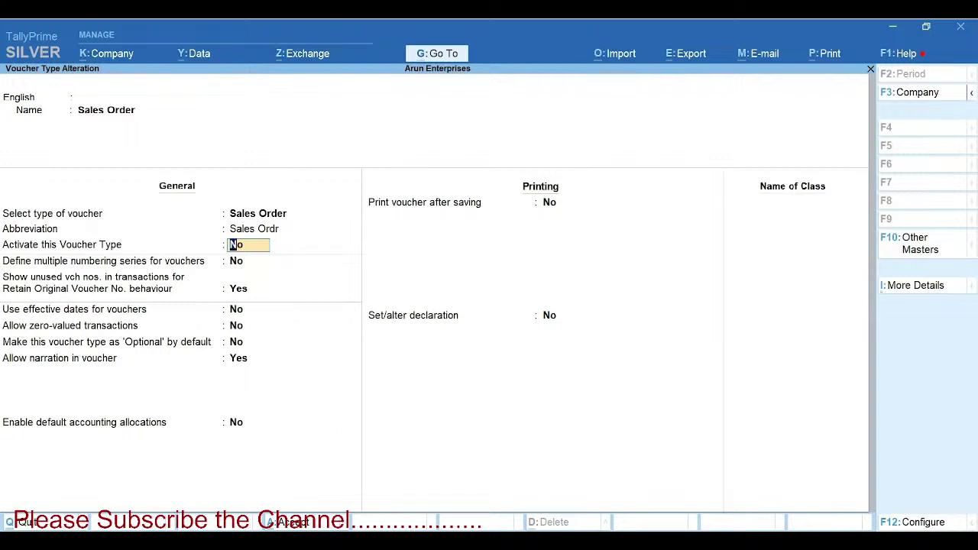
type("y")
key("Return")
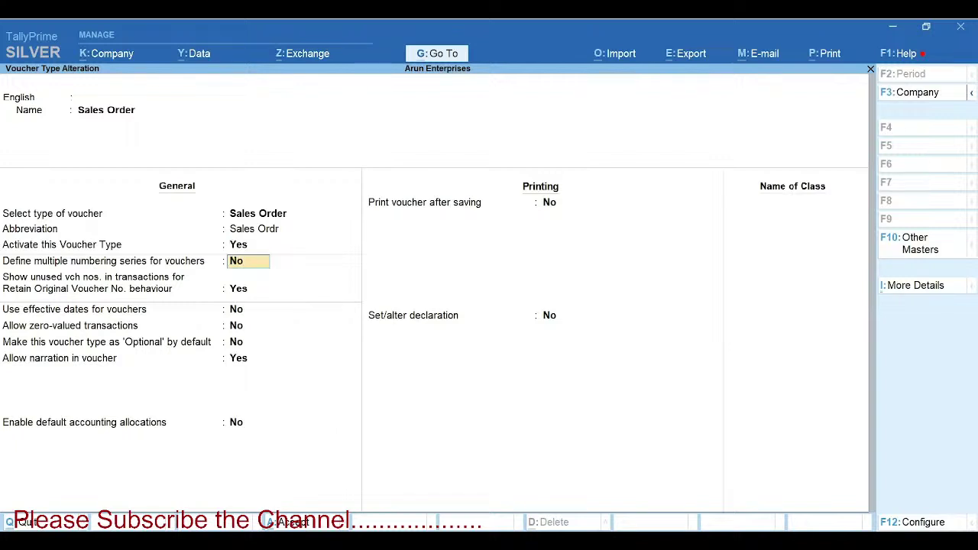
key("Return")
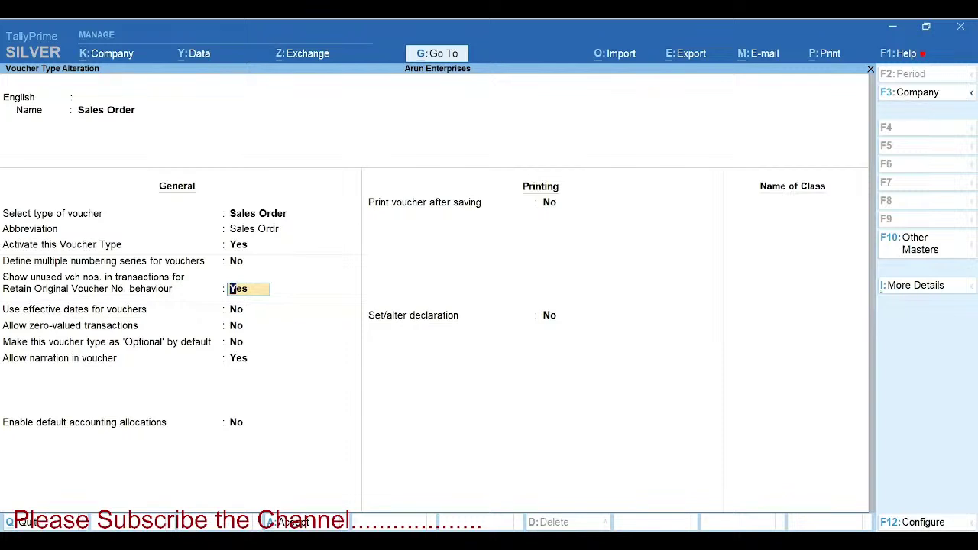
key("Return")
key("ctrl+a")
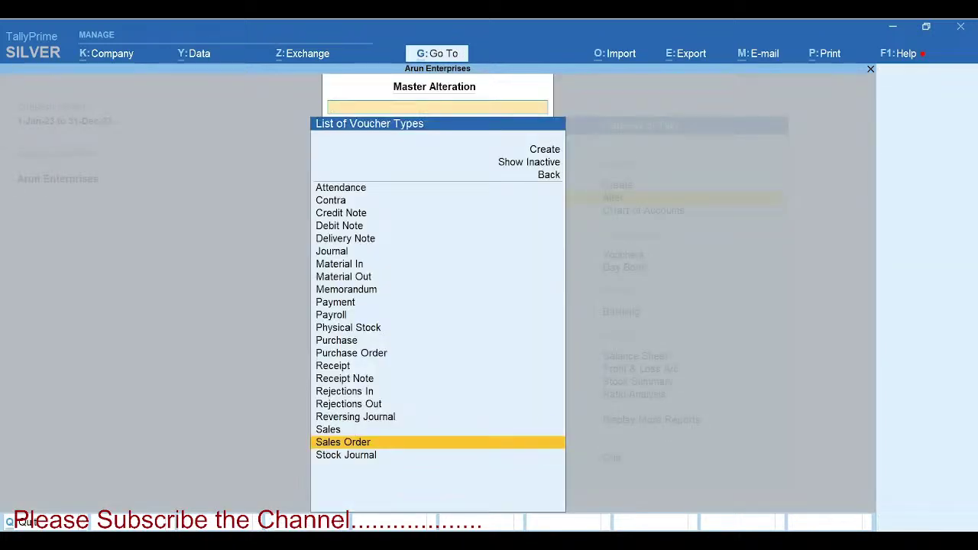
key("Escape")
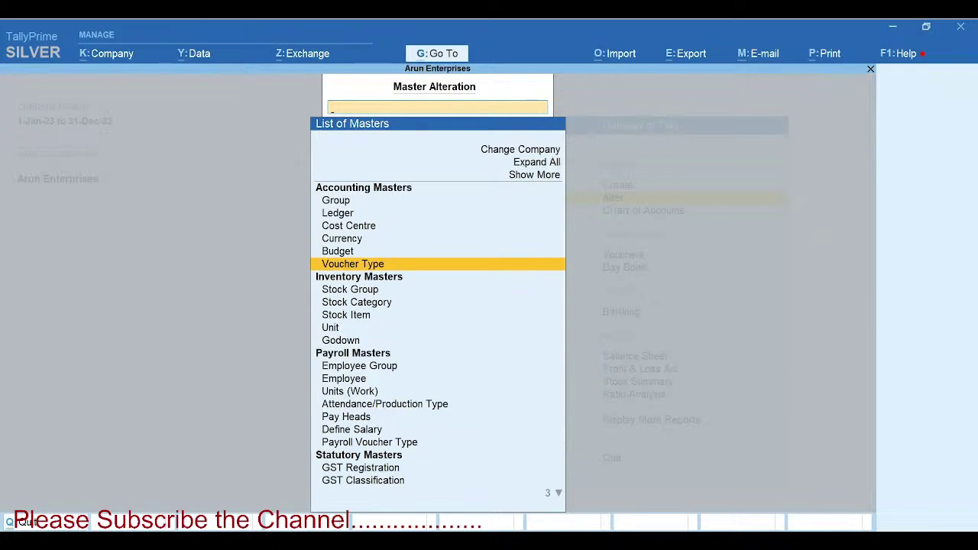
key("Escape")
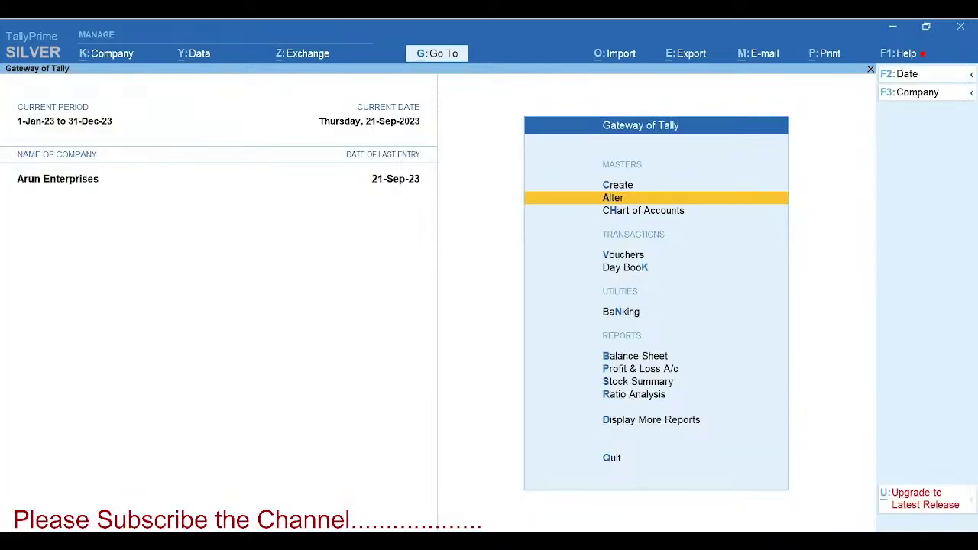
- Start a new Sales Order voucher
key("Down")
key("Down")
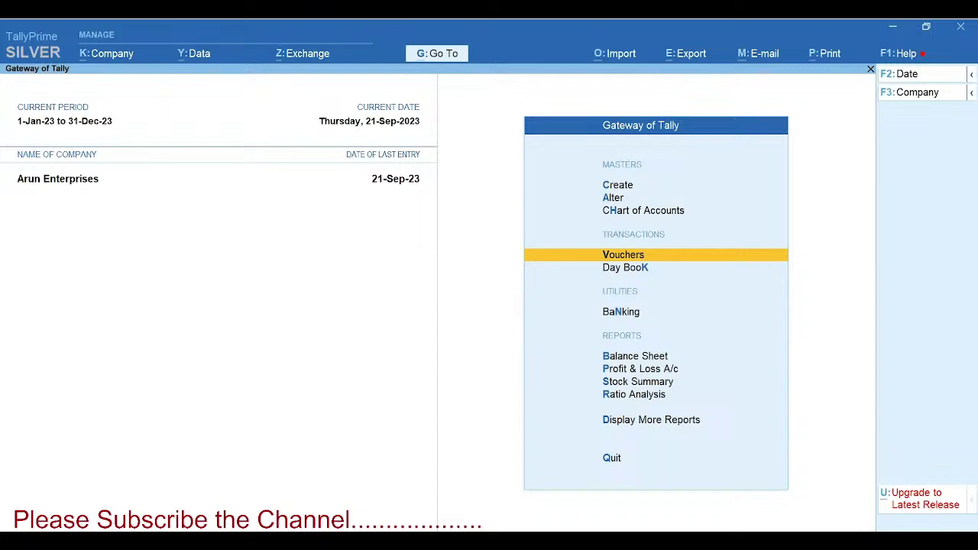
key("Return")
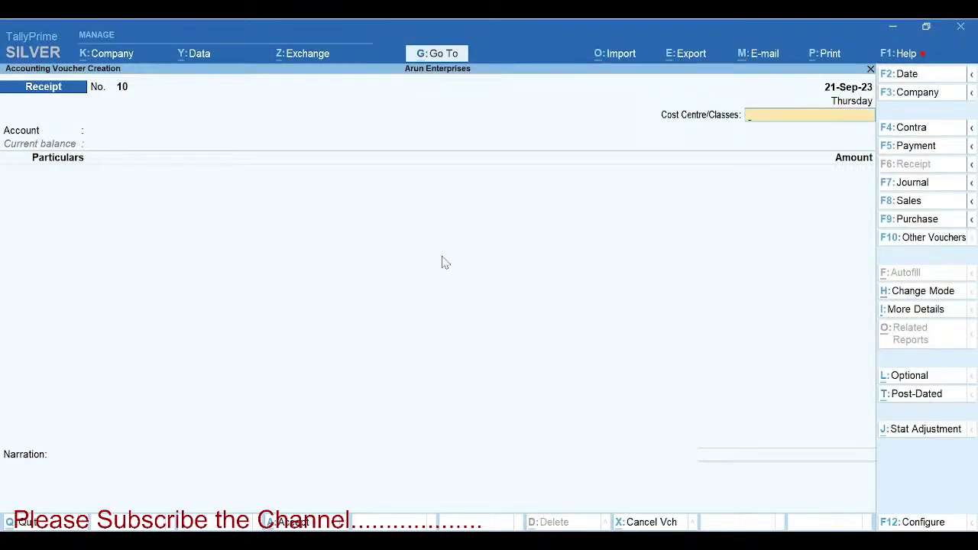
left_click(923, 246)
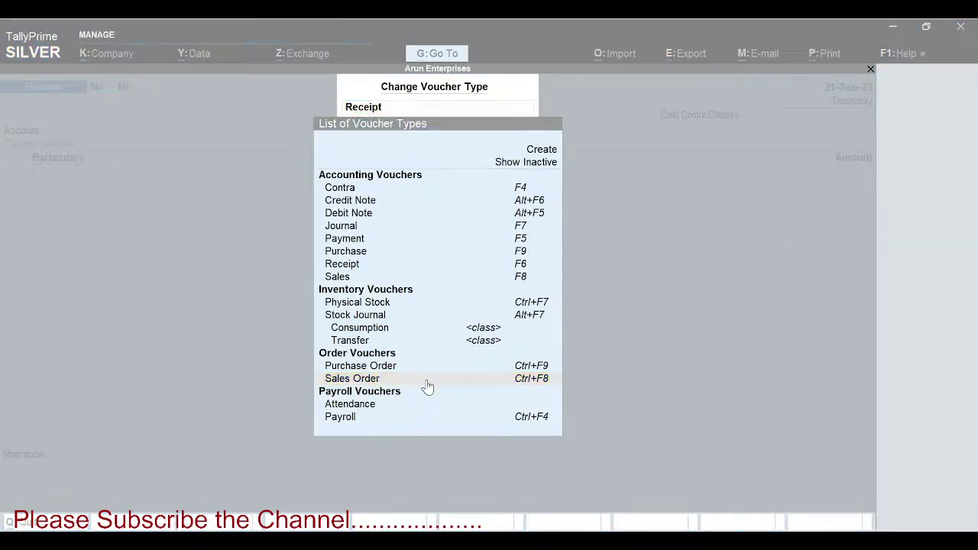
left_click(401, 386)
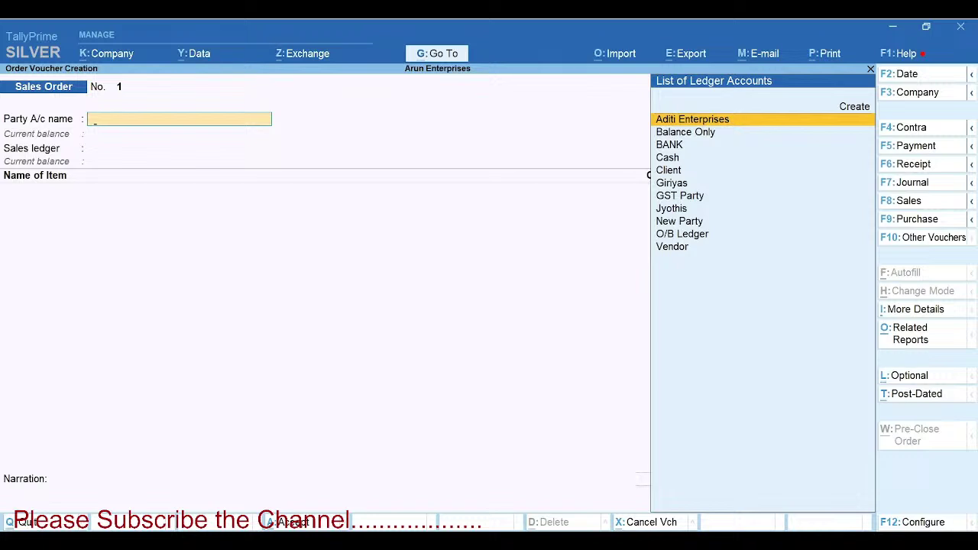
- Set the order's party to Aditi Enterprises, order number to Sales order 1, sales ledger to Sales A/c and cost centre class to Not Applicable
key("Return")
key("ctrl+a")
key("ctrl+a")
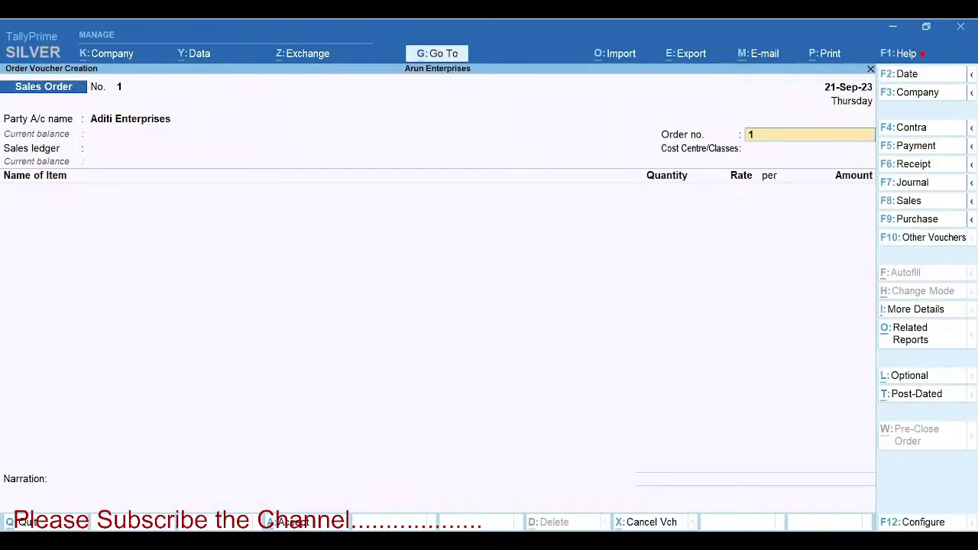
type("Sales order 1")
key("Return")
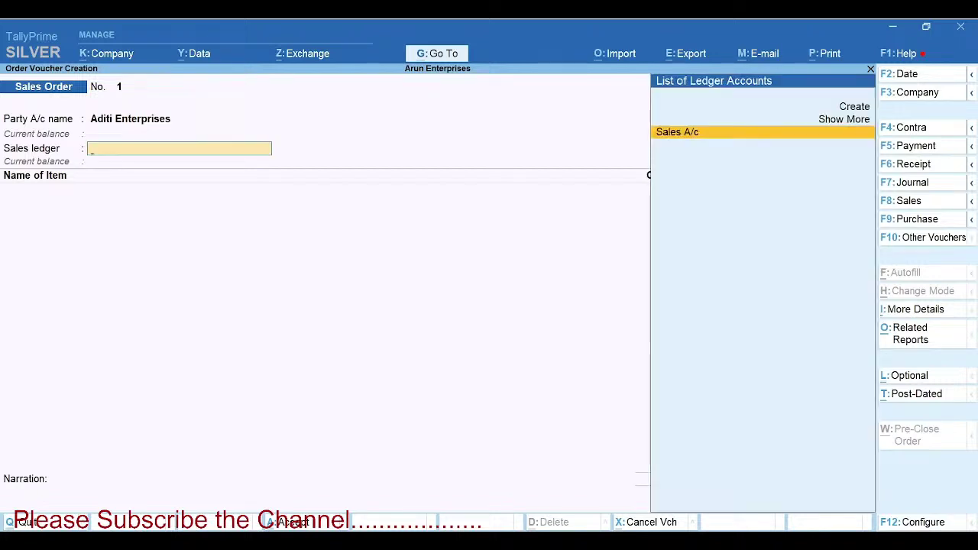
key("Return")
key("Return")
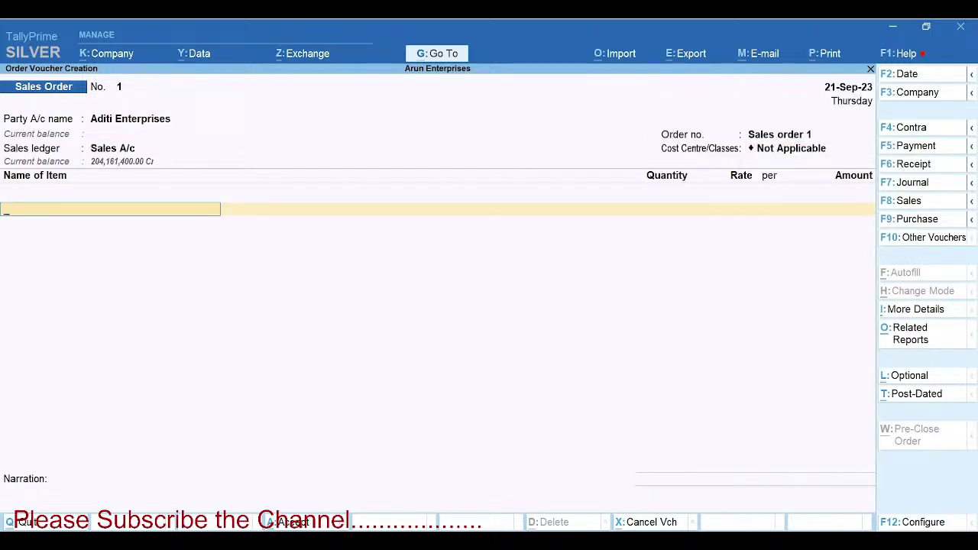
- Add Notepad for Office as the stock item of the sales order
type("Note")
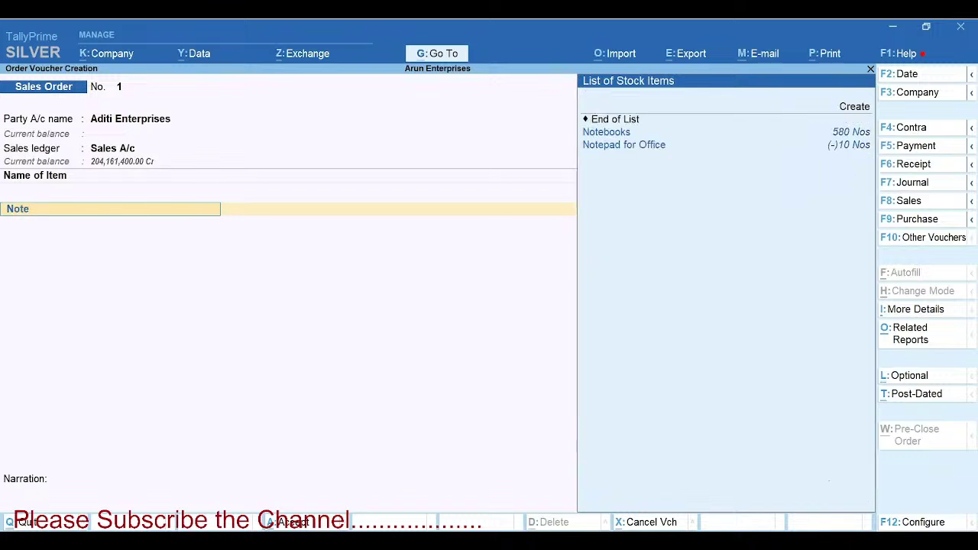
key("Down")
key("Return")
key("Return")
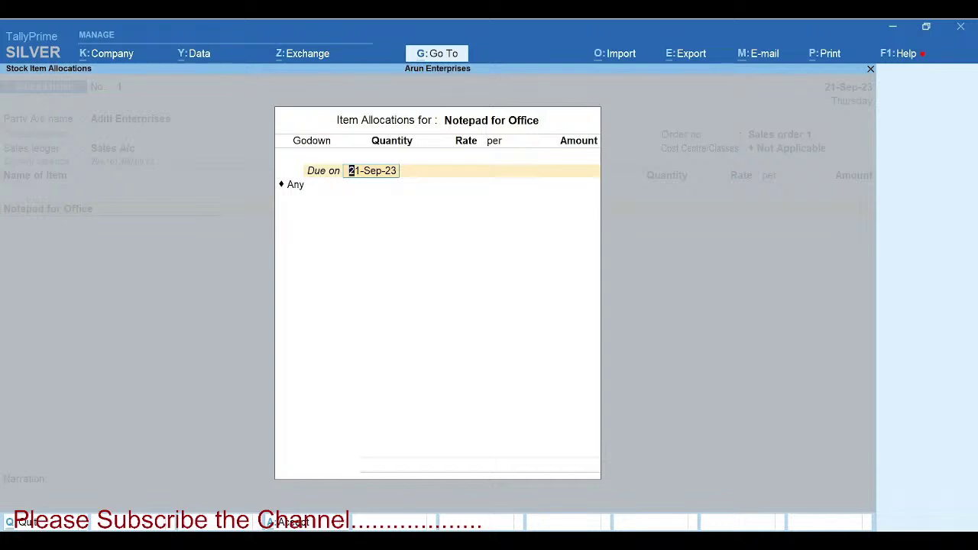
- Allocate 100 Nos of Notepad for Office, due on 25-Sep-23, for any godown at a rate of 50.00
type("25sep")
key("Return")
key("Return")
type("100")
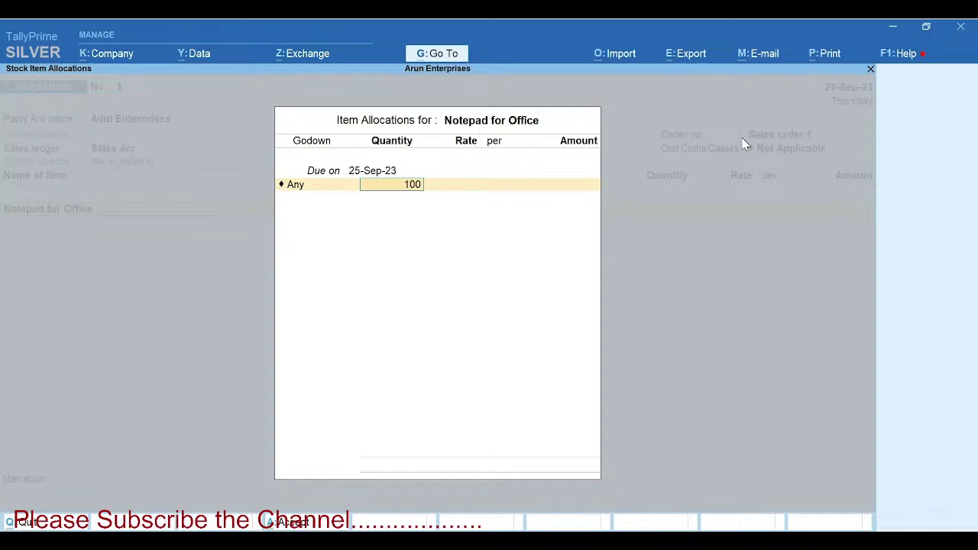
key("Return")
key("Return")
key("Return")
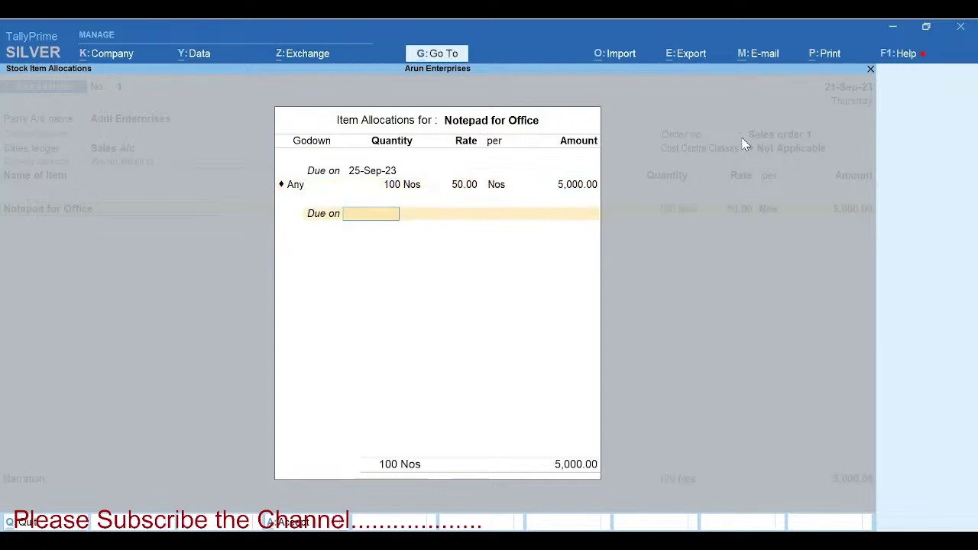
key("Return")
key("Return")
- Save the sales order for Aditi Enterprises and quit voucher entry
key("ctrl+a")
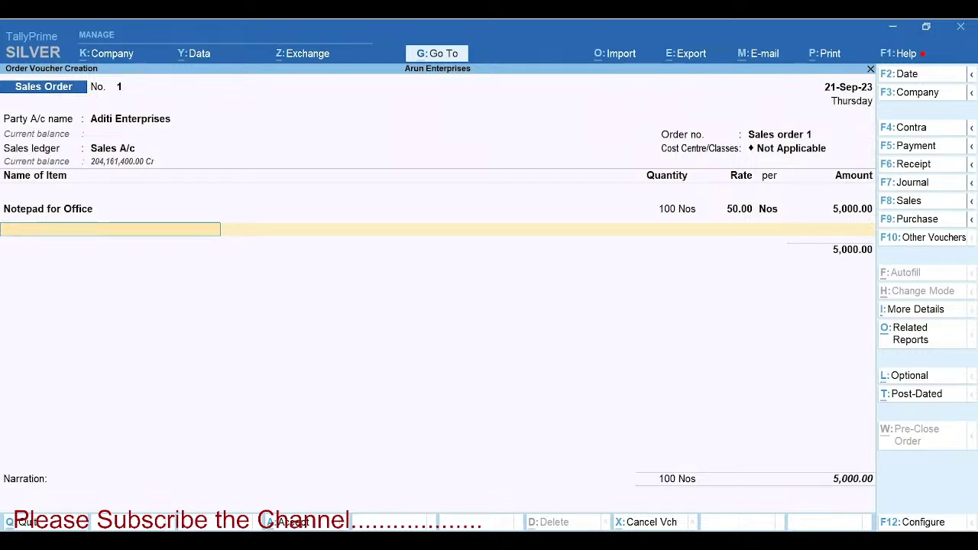
key("ctrl+a")
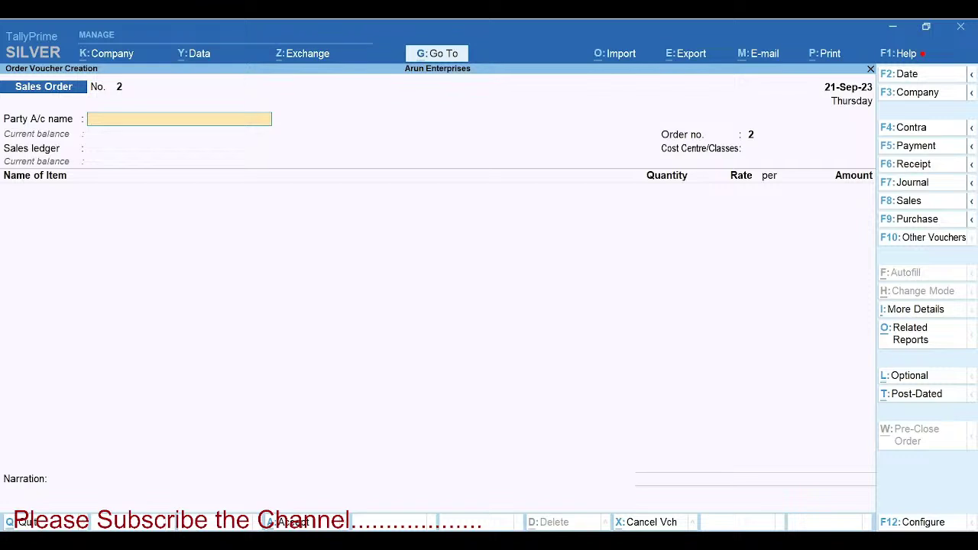
key("Escape")
key("y")
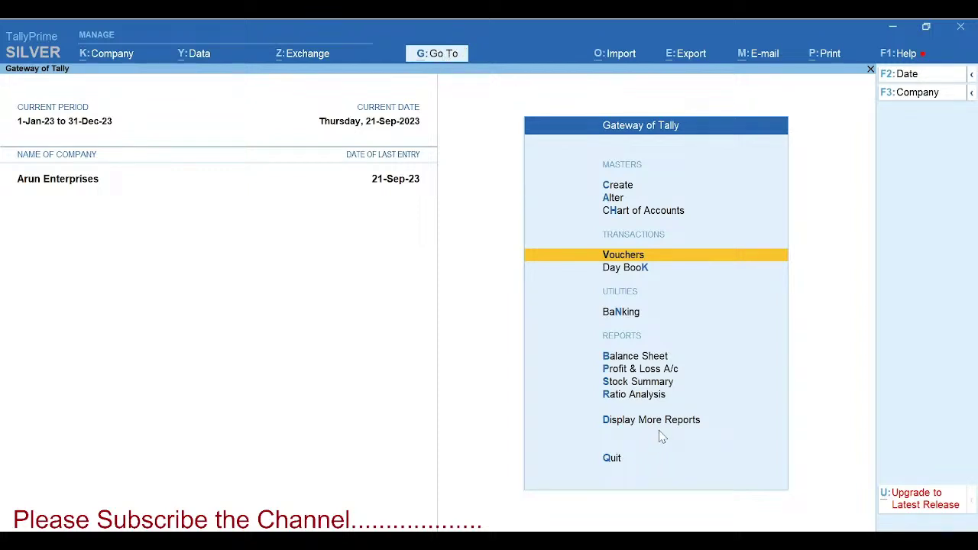
- Bring up the Statements of Inventory reports from the additional reports
key("Down")
key("Down")
key("Down")
key("Down")
key("Down")
key("Down")
key("Down")
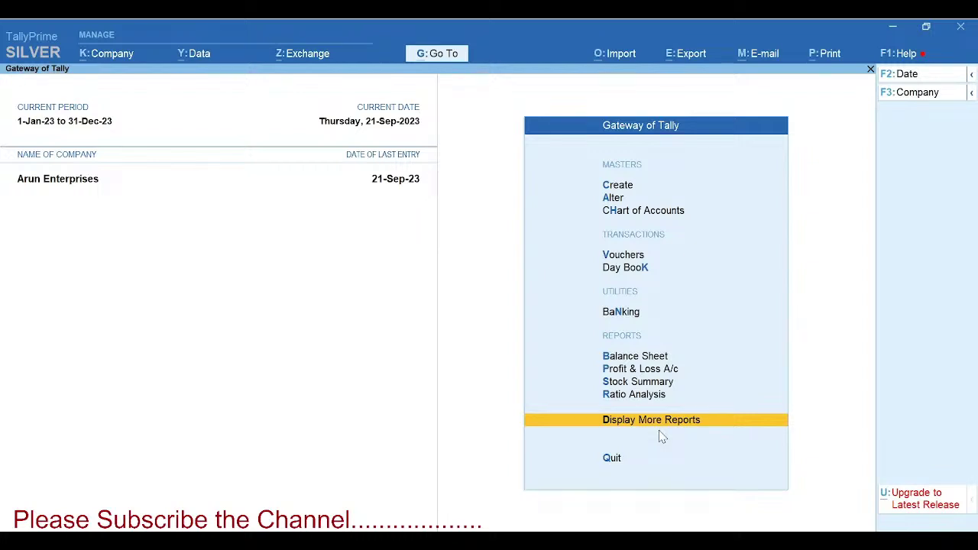
key("Return")
key("Down")
key("Down")
key("Down")
key("Down")
key("Down")
key("Down")
key("Down")
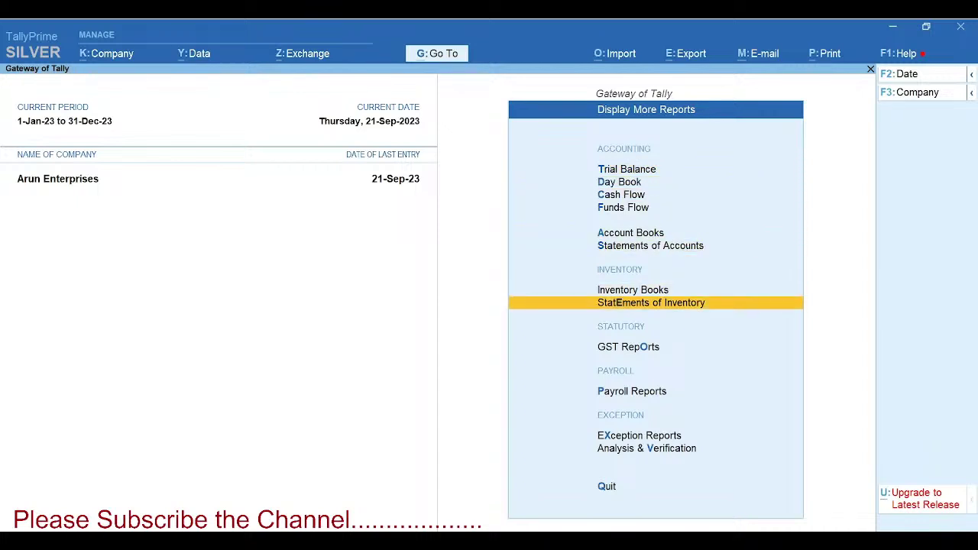
key("Return")
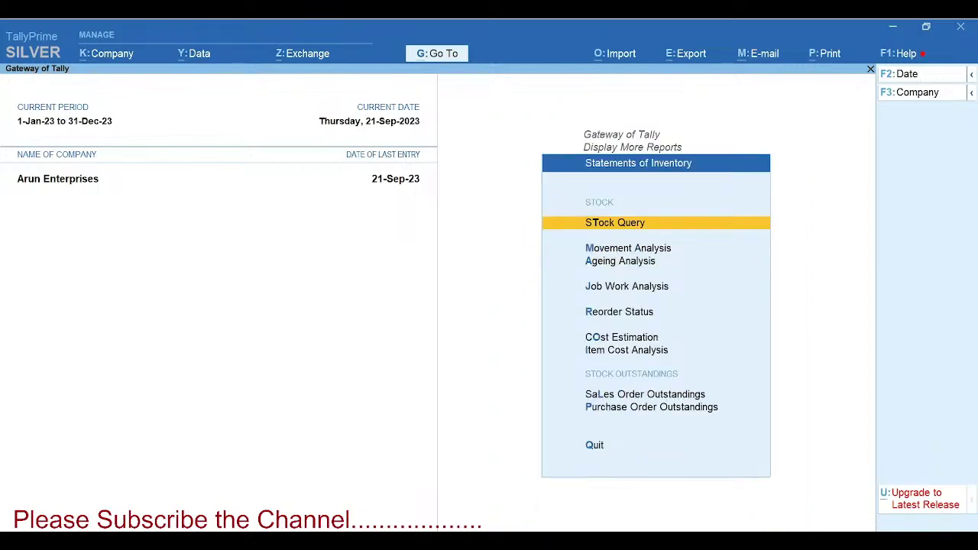
- Open the Sales Order Outstandings report choices
key("Down")
key("Down")
key("Down")
key("Down")
key("Down")
key("Down")
key("Down")
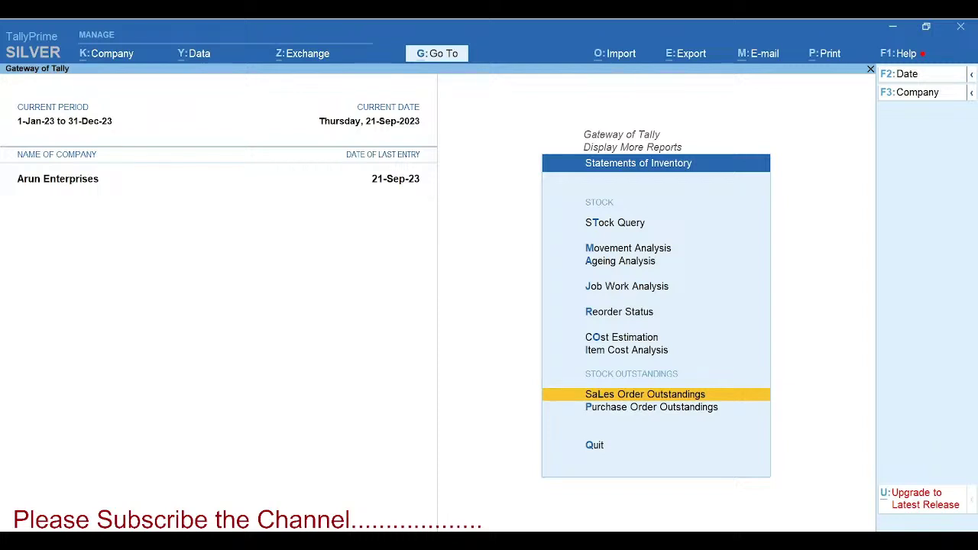
key("Return")
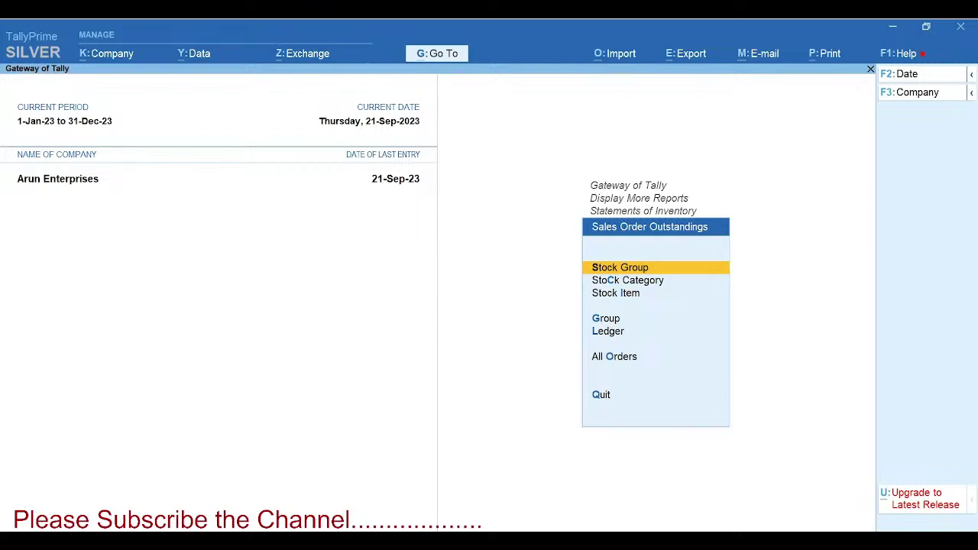
- Open the Sales Order Outstandings report for all orders
key("Down")
key("Down")
key("Down")
key("Down")
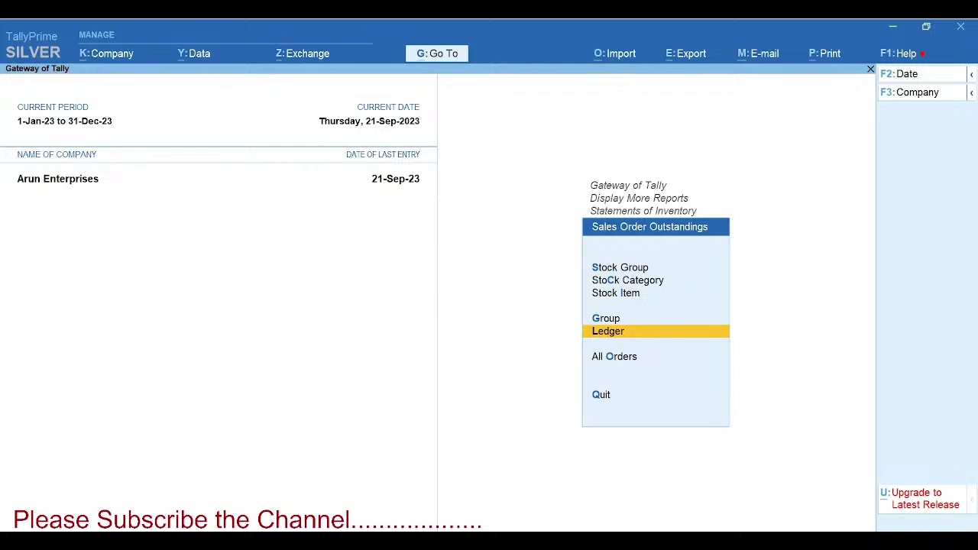
key("Down")
key("Return")
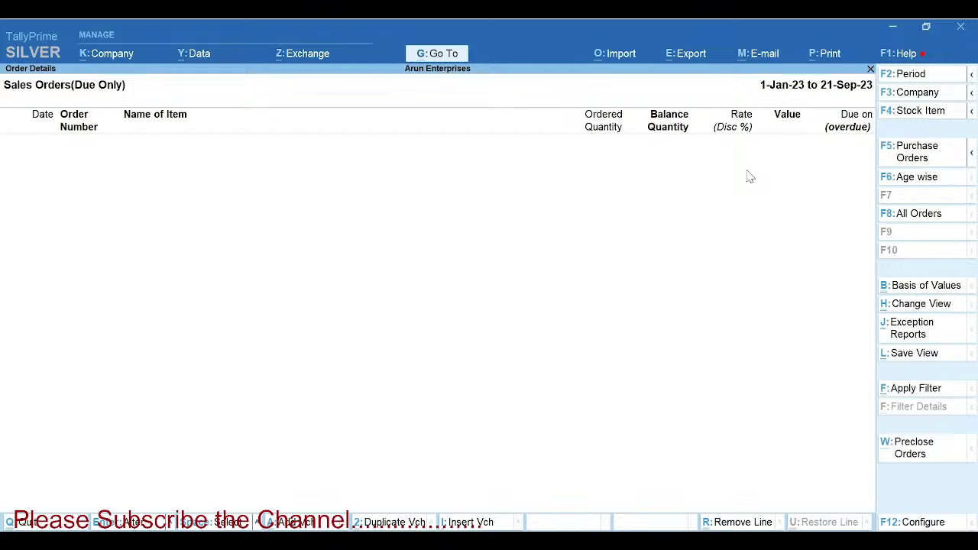
- Extend the sales order report's period to end on 30-Sep-23
key("F2")
key("Return")
type("30se")
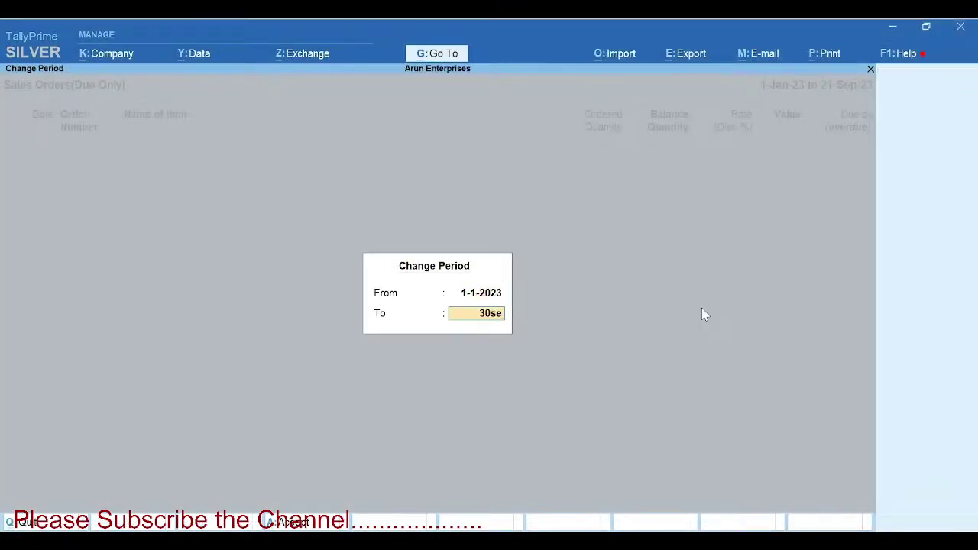
key("Return")
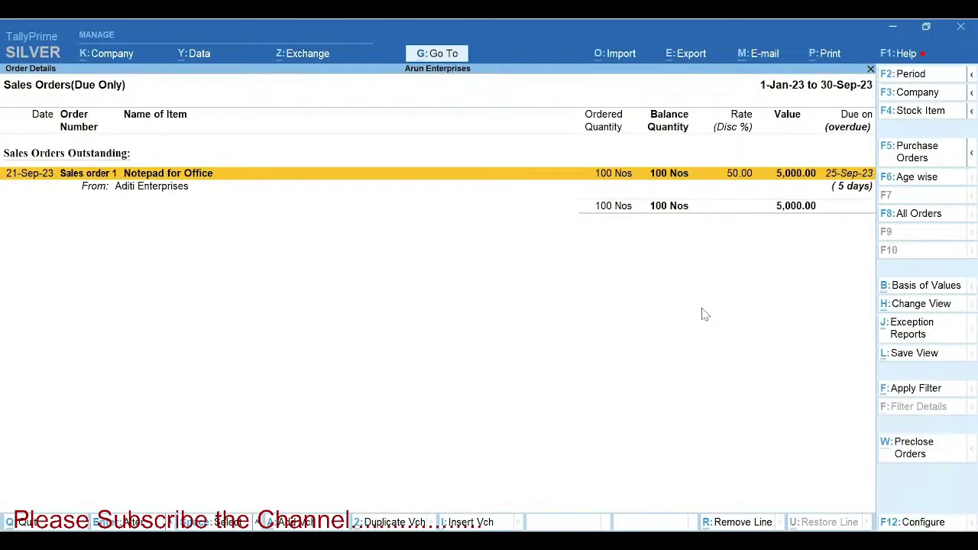
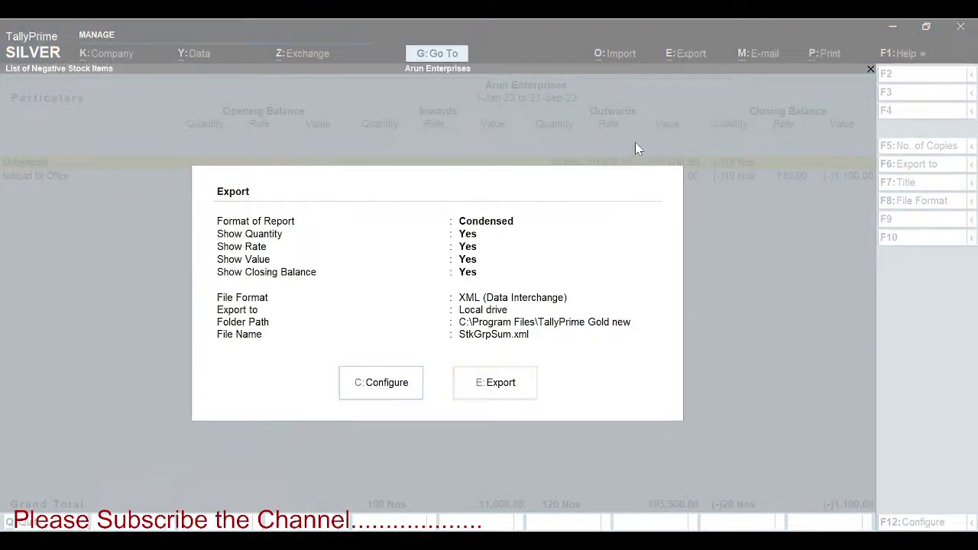
- Cancel the export of the negative stock list and go back to the Gateway of Tally
left_click(643, 263)
left_click(420, 461)
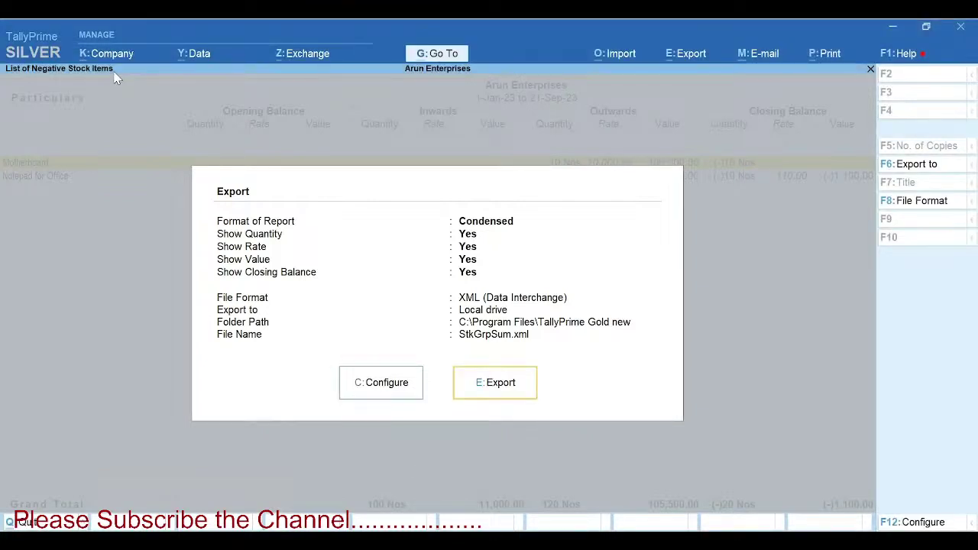
left_click(161, 369)
key("Escape")
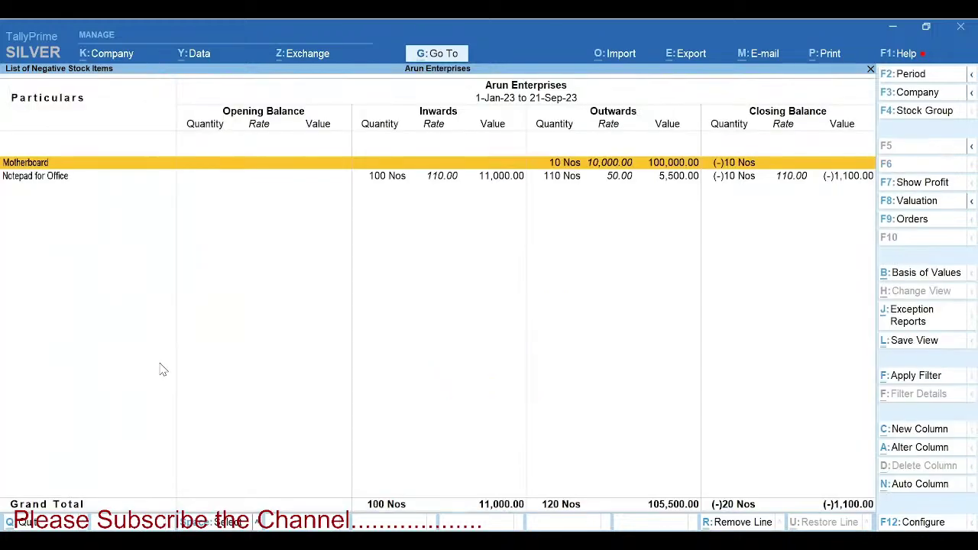
key("Escape")
key("Escape")
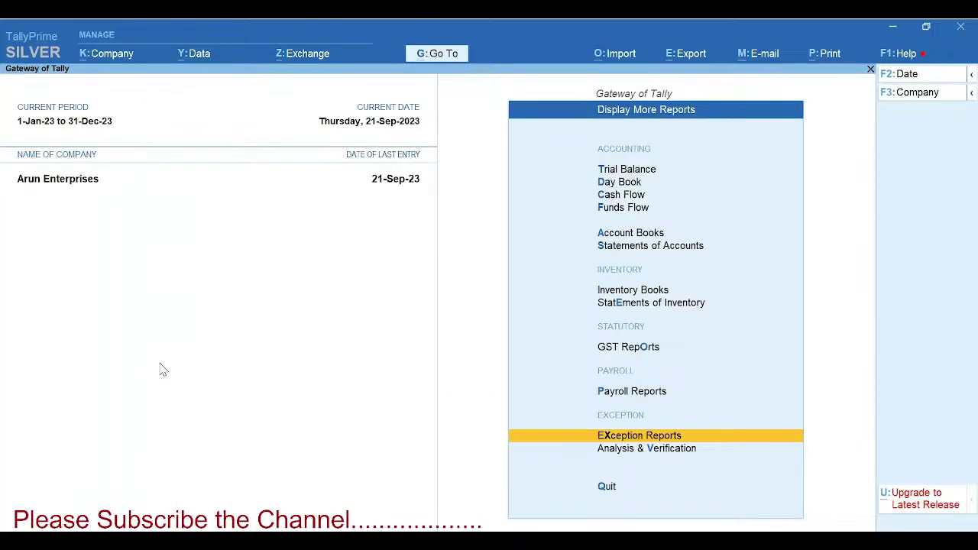
key("Escape")
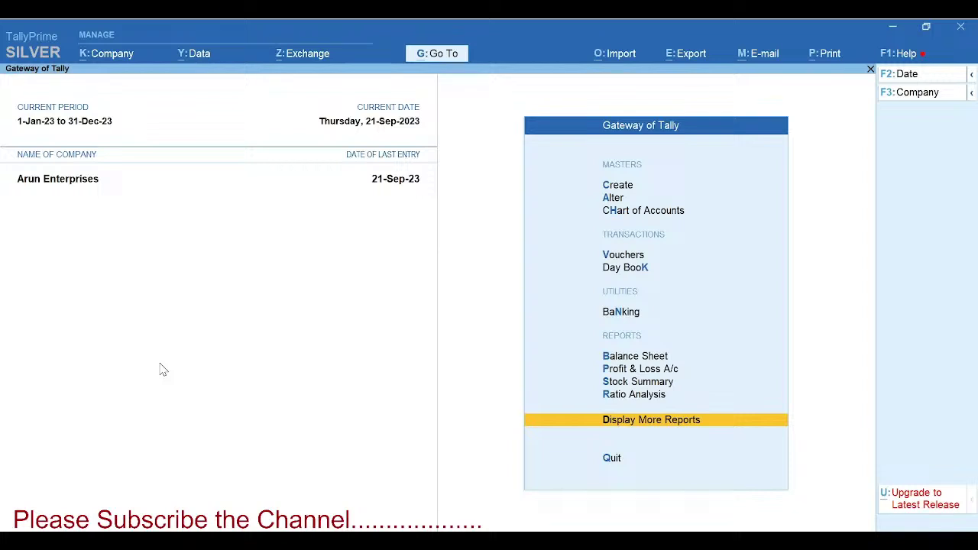
- Bring up the Statements of Inventory choices among the additional reports
key("Return")
key("Down")
key("Down")
key("Down")
key("Down")
key("Down")
key("Down")
key("Down")
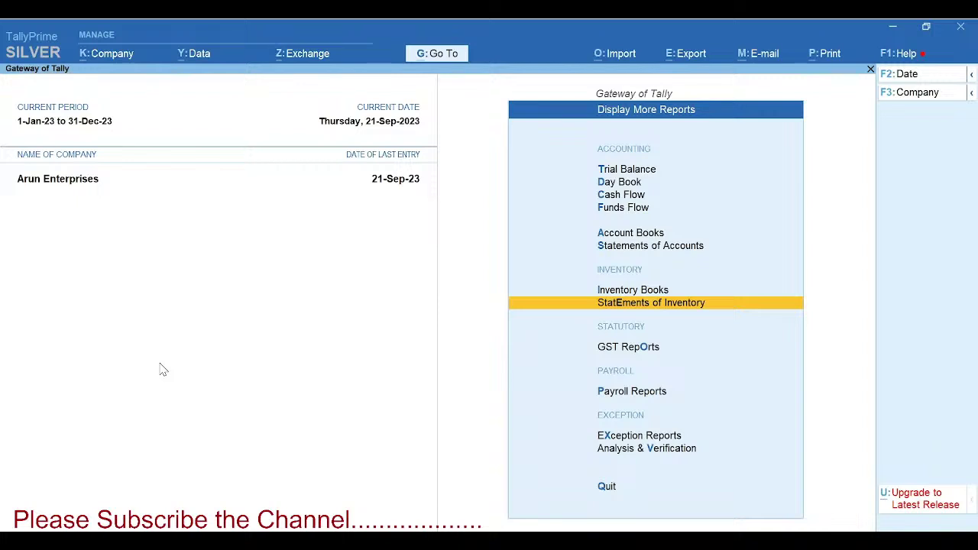
key("Return")
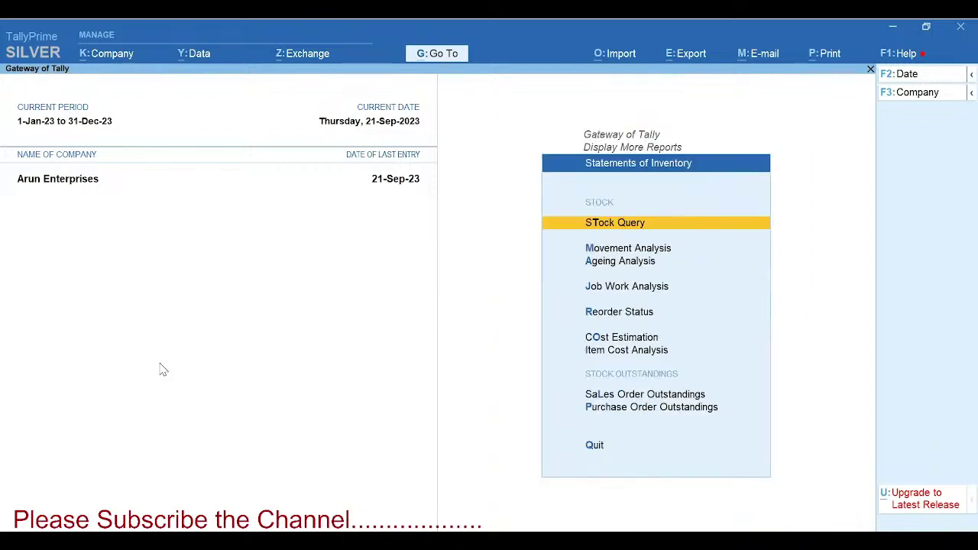
- Open the Stock Group Analysis report under Movement Analysis
key("Down")
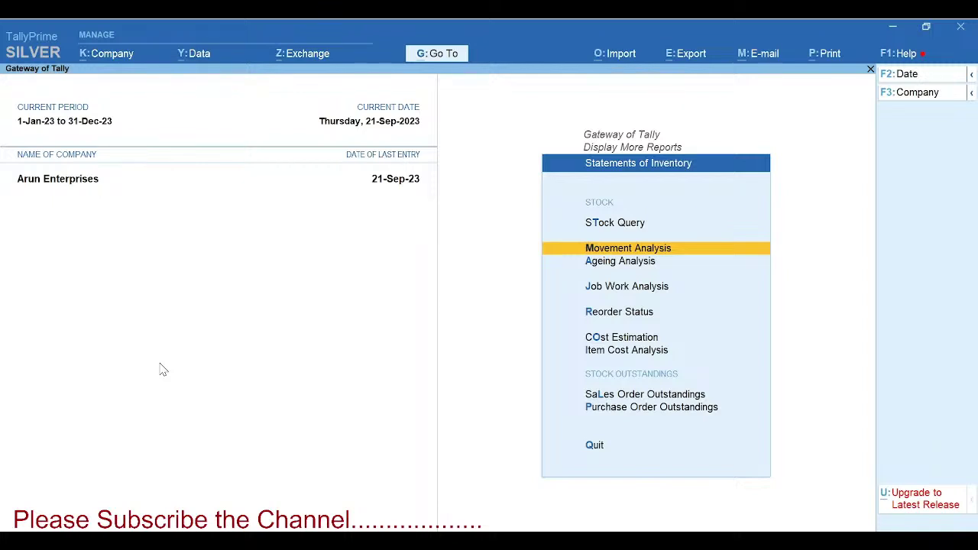
key("Return")
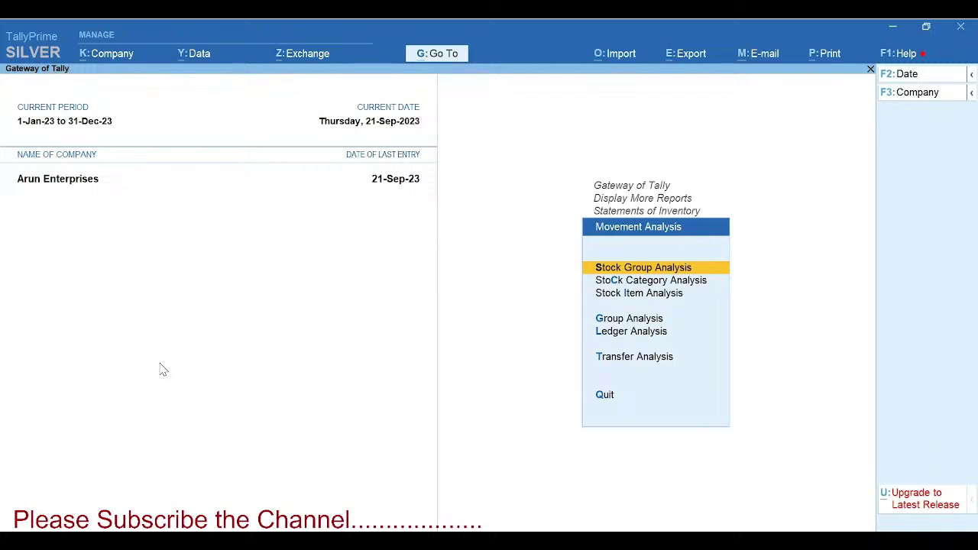
key("Return")
key("Return")
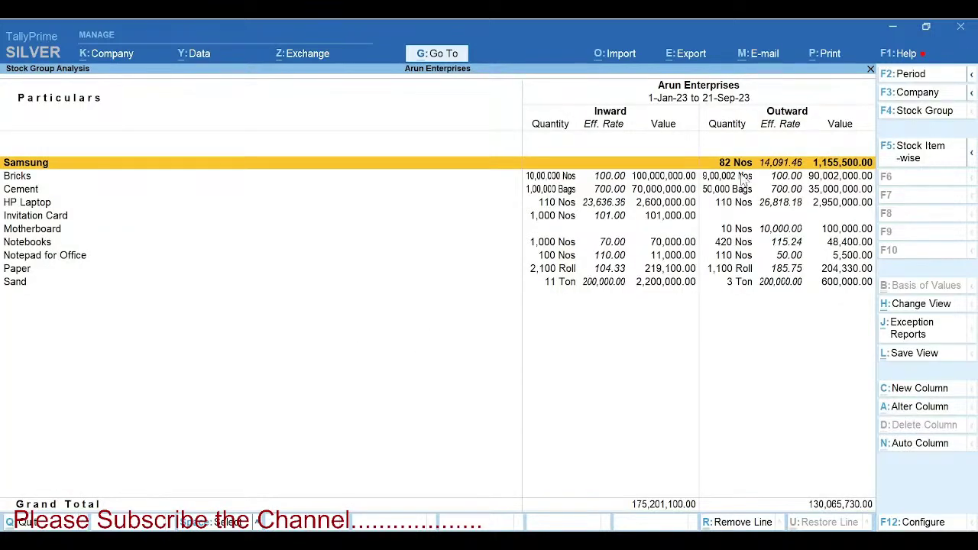
- Switch the stock group analysis to a stock item-wise view
key("Return")
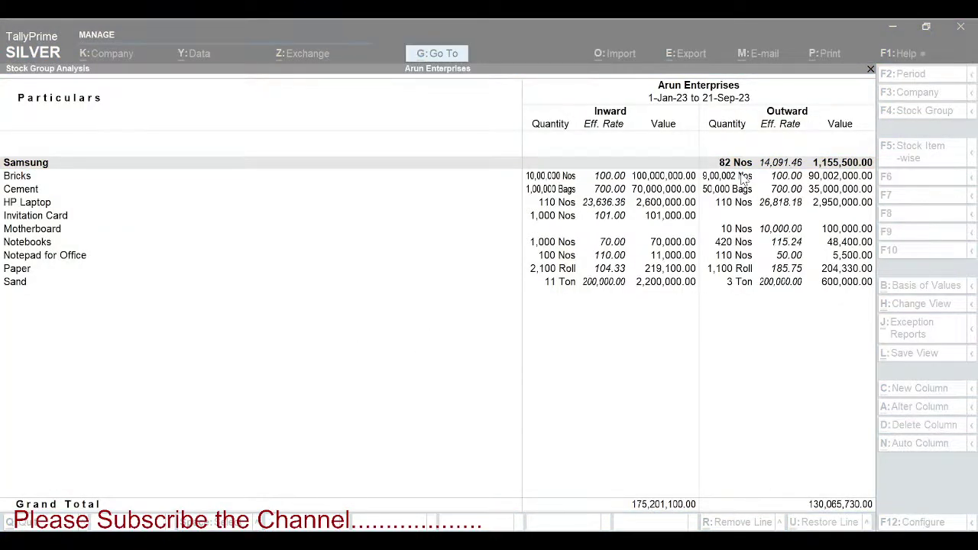
left_click(601, 417)
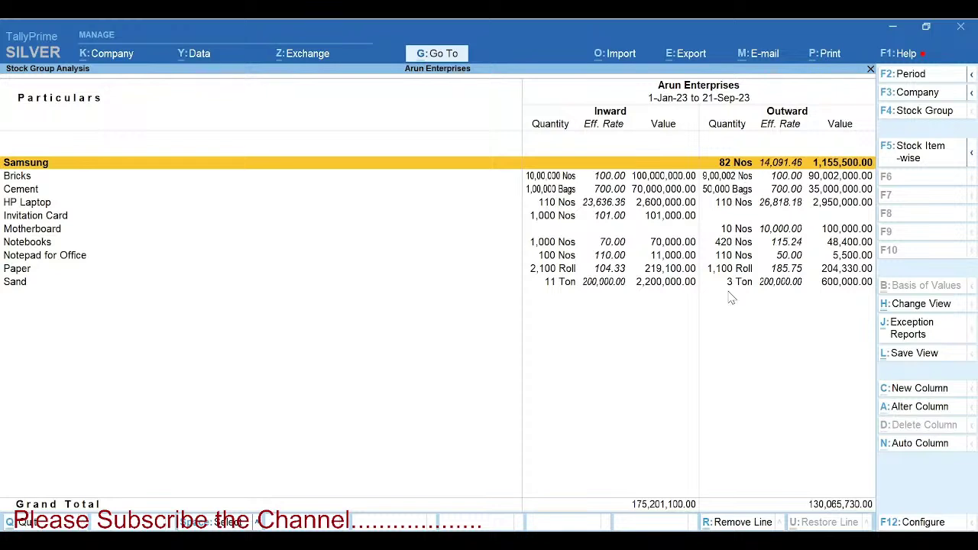
left_click(902, 163)
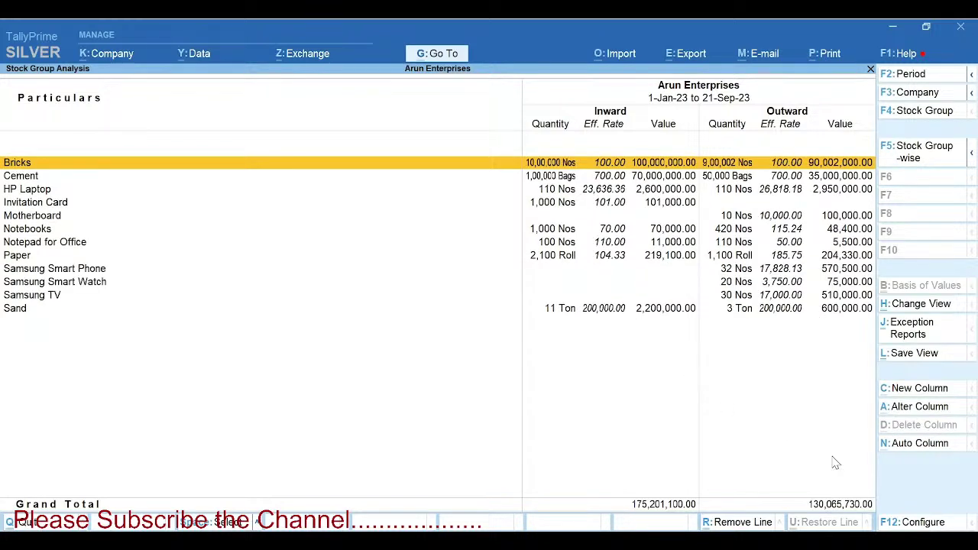
- Configure the movement analysis to hide inwards by setting Show Inwards to No
left_click(918, 523)
key("Down")
key("Return")
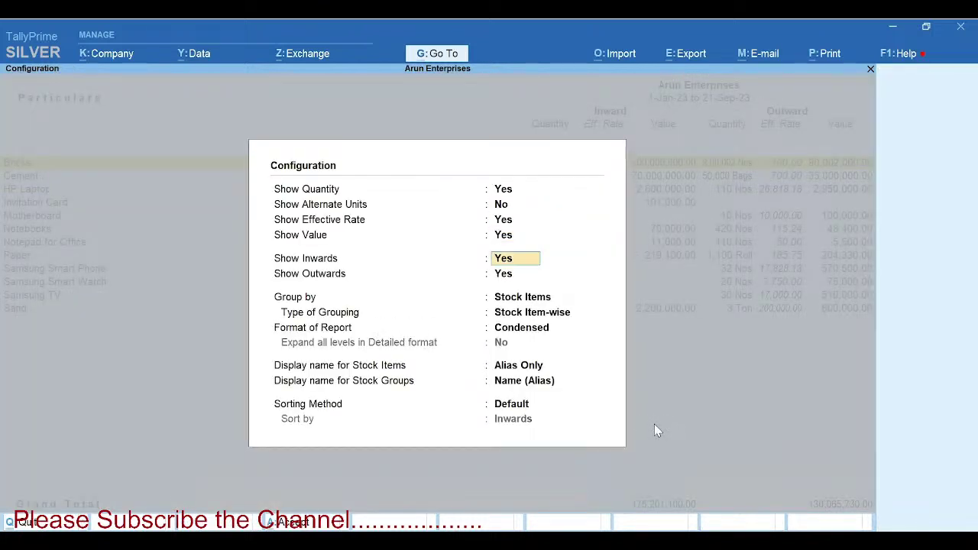
type("n")
key("Return")
key("ctrl+a")
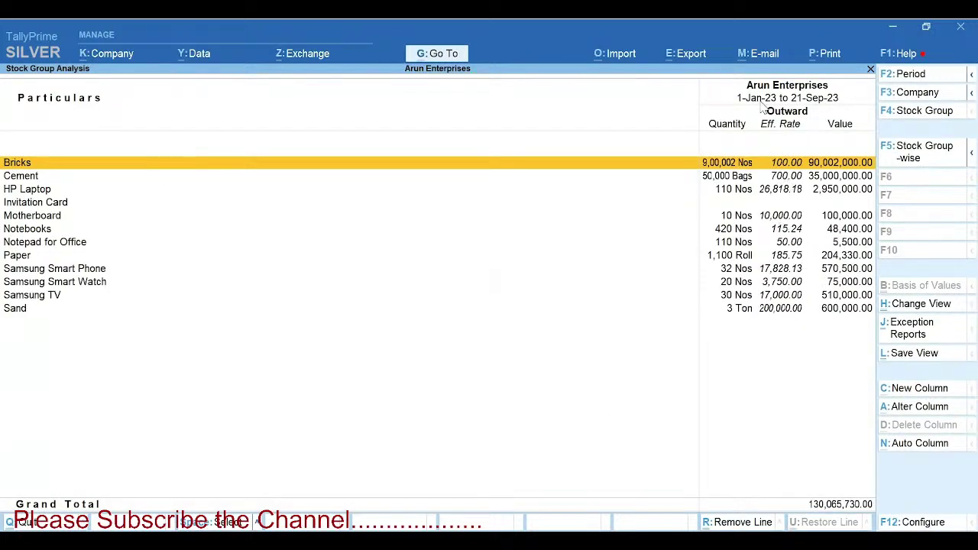
- Set the movement analysis report's sorting method to Quantity (Increasing)
key("F12")
key("Return")
key("Return")
key("Return")
key("Return")
key("Return")
key("Return")
key("Return")
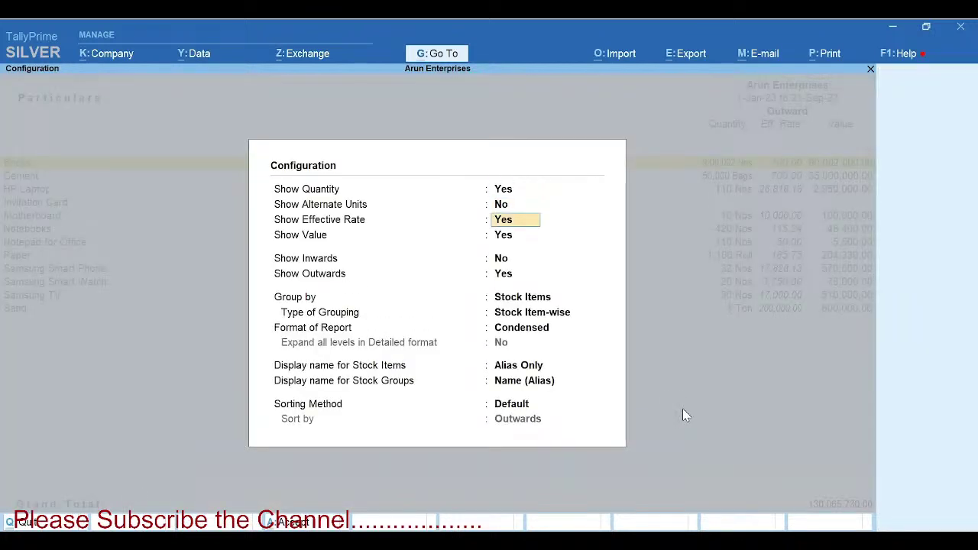
key("Return")
key("Return")
key("Return")
key("Return")
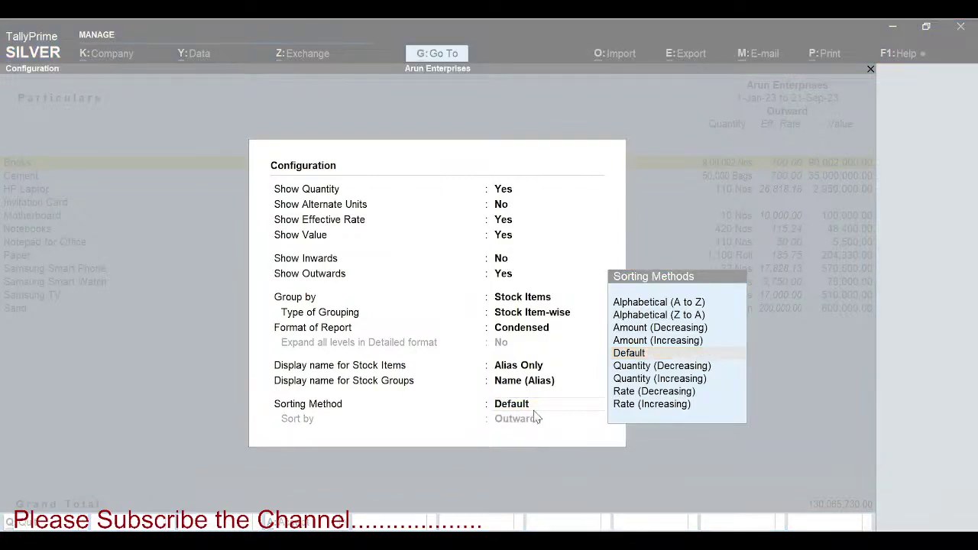
left_click(655, 378)
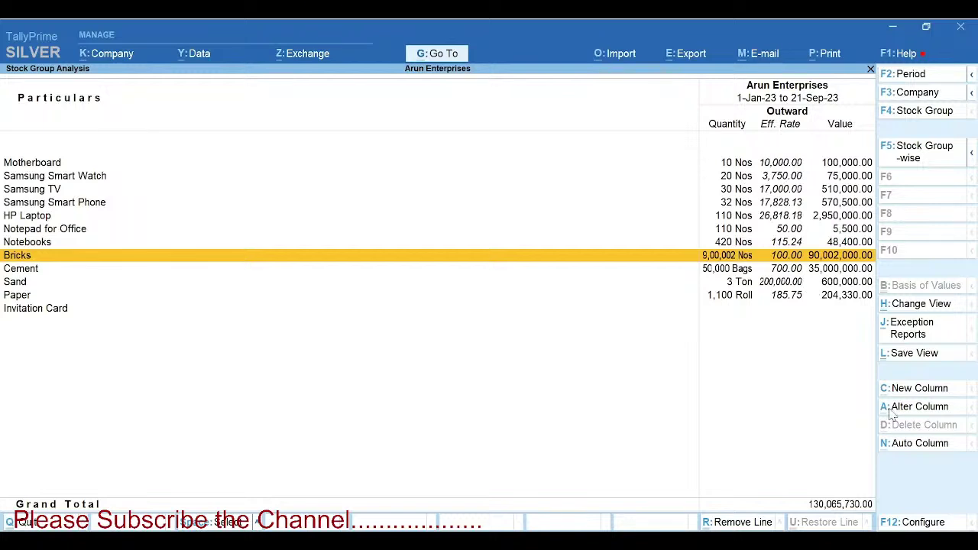
- Set the movement analysis report's sorting method to Quantity (Decreasing)
left_click(916, 523)
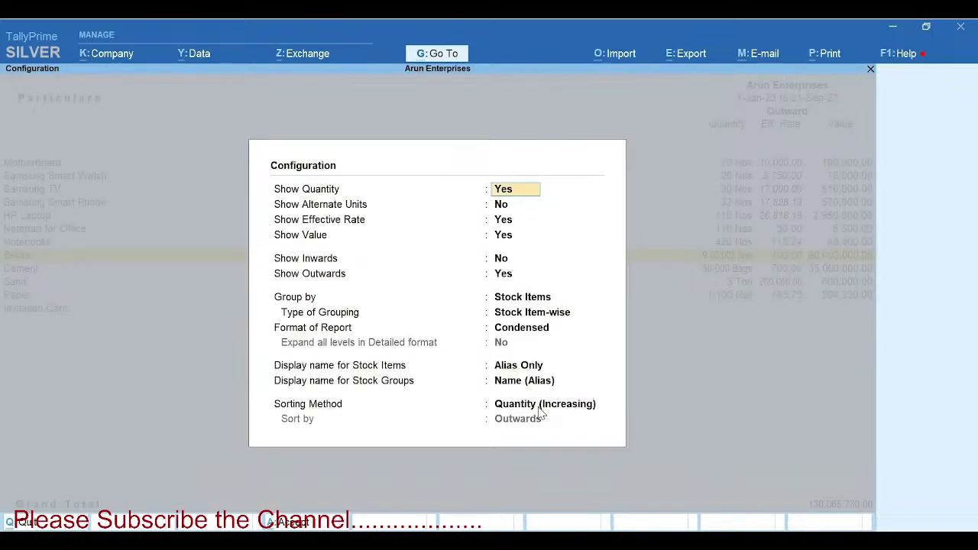
left_click(539, 408)
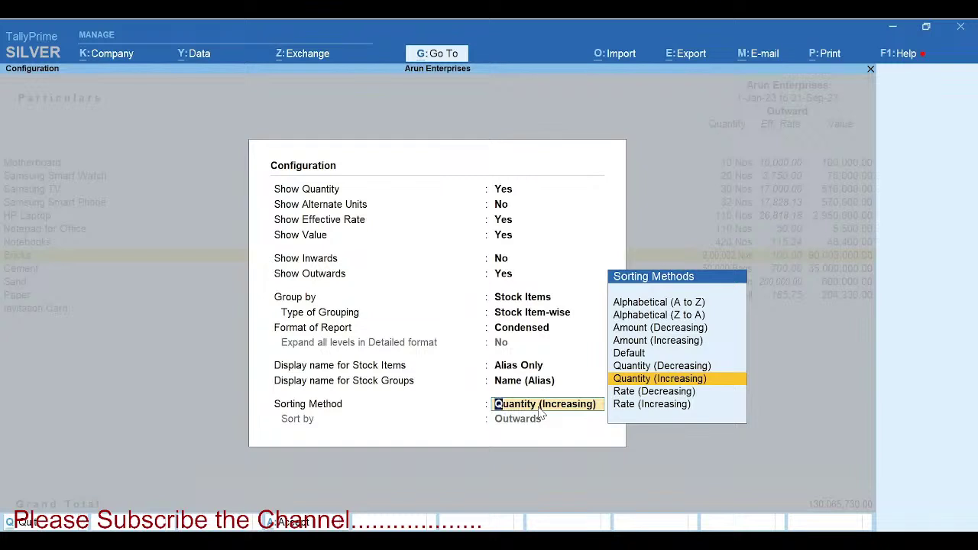
key("Up")
key("Return")
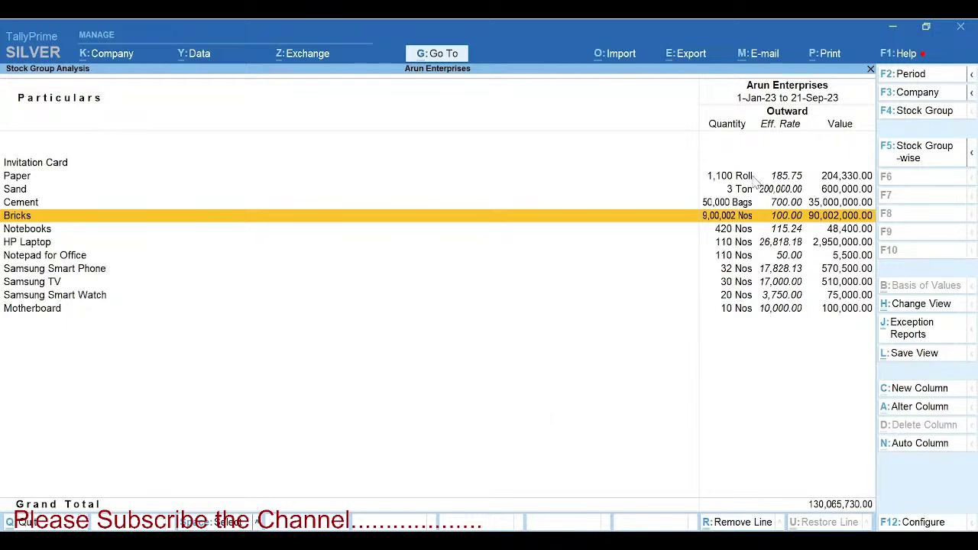
left_click(748, 215)
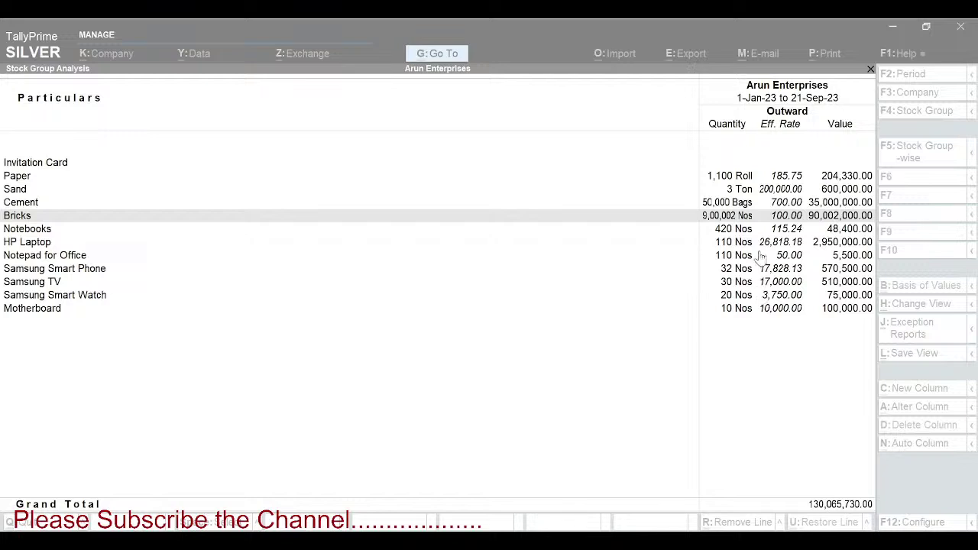
left_click(752, 219)
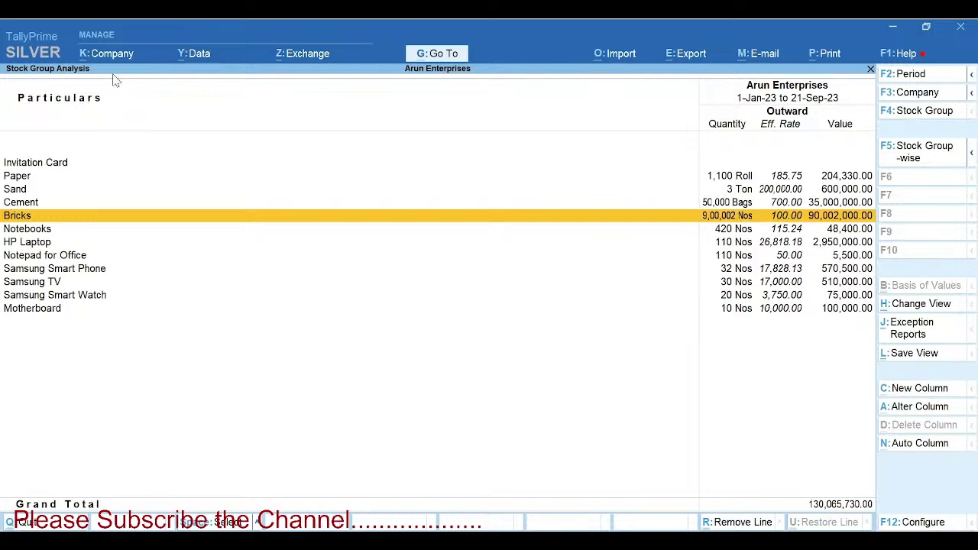
double_click(255, 215)
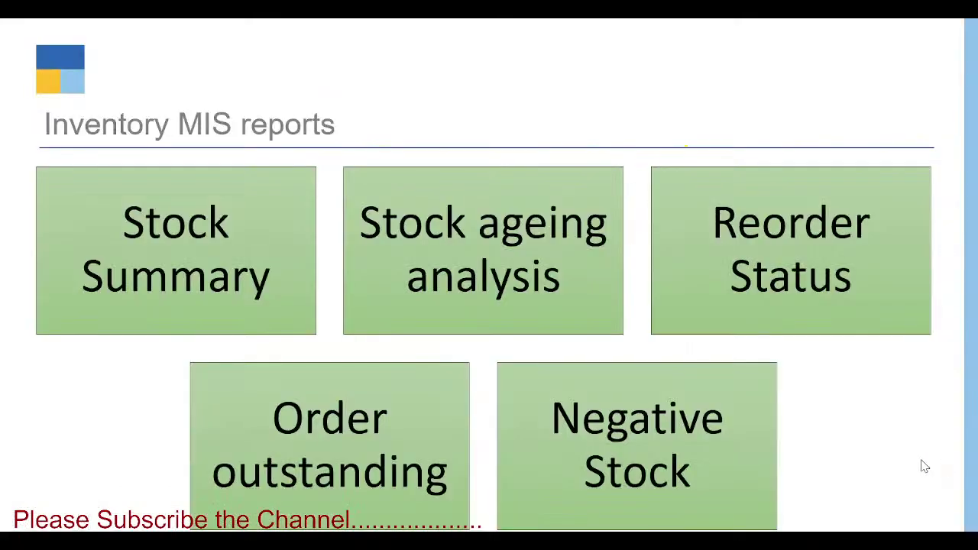
left_click(923, 464)
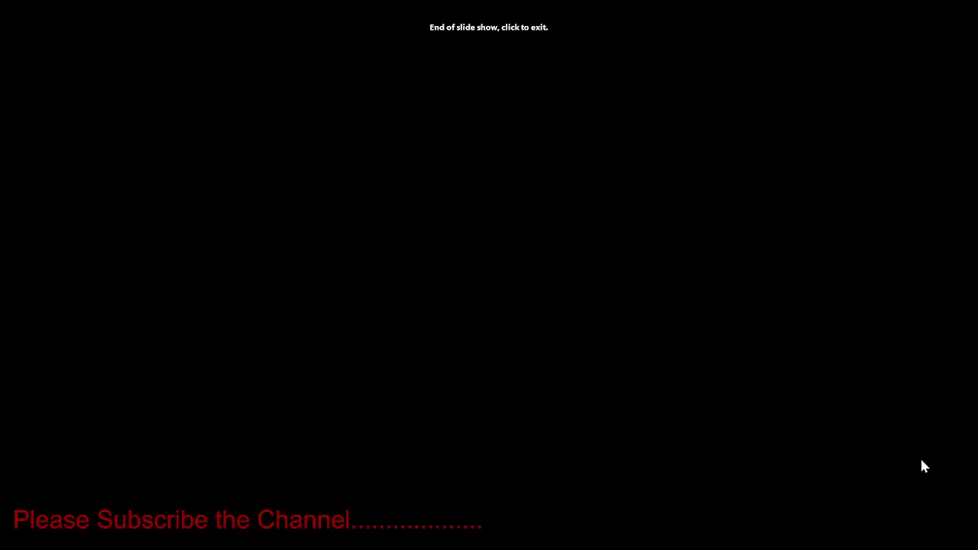
key("Left")
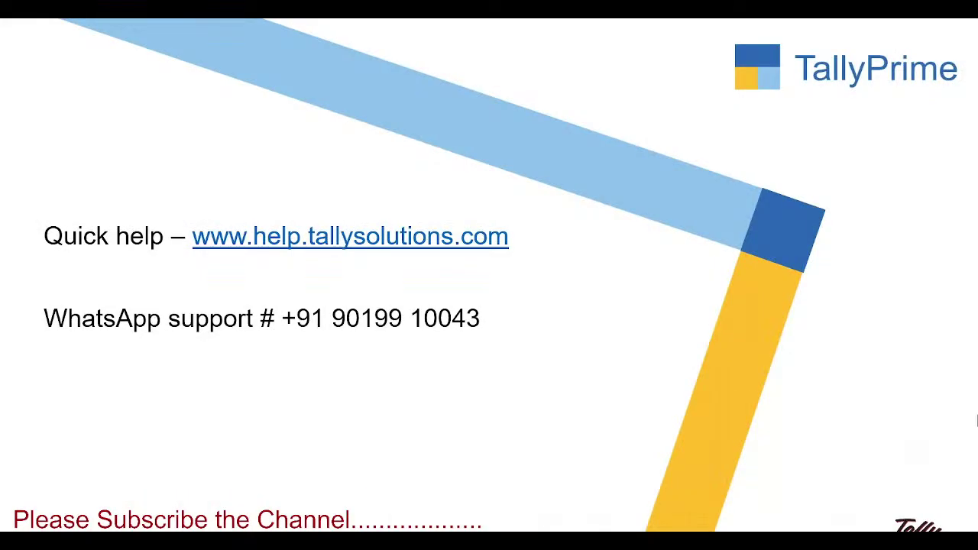